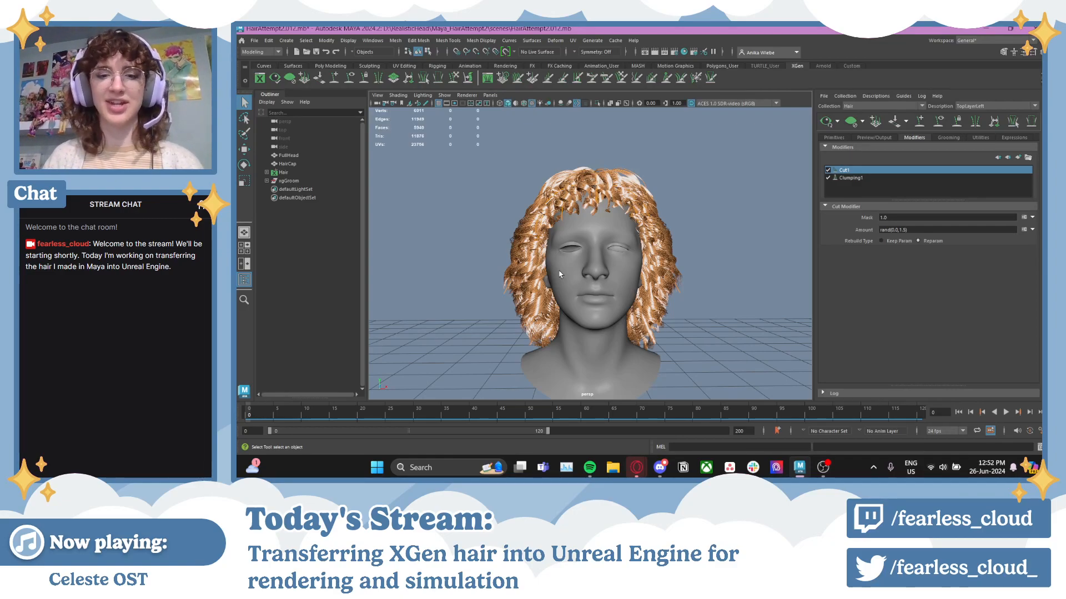
- Lower the density of the PartingRight description to 0.01
mouse_move(659, 268)
alt+mouse_down()
mouse_move(611, 269)
mouse_move(654, 270)
alt+mouse_up()
alt+right_drag(654, 270, 656, 284)
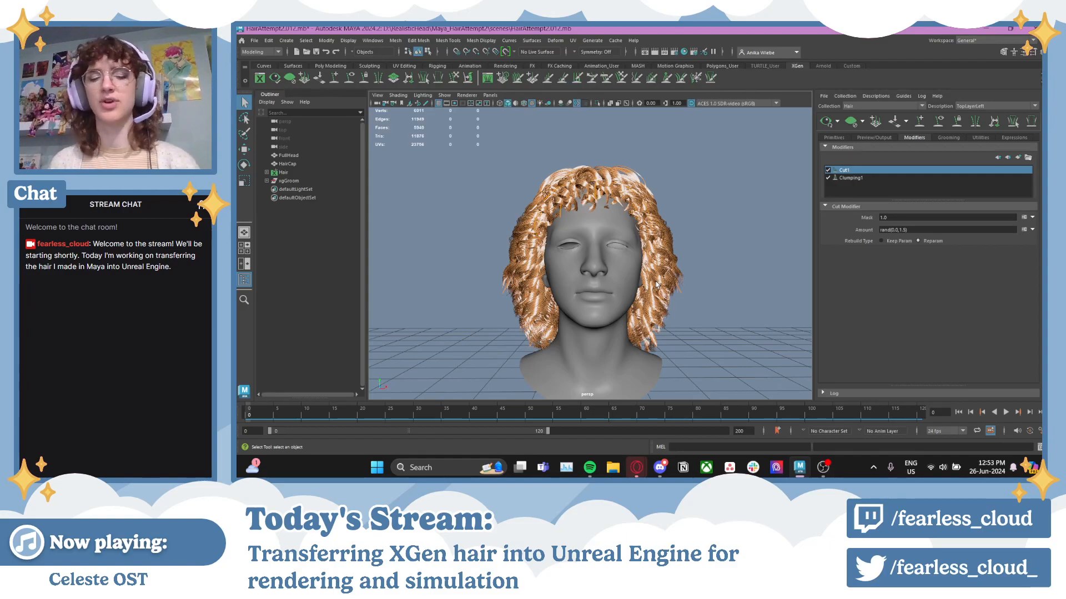
alt+drag(707, 349, 553, 328)
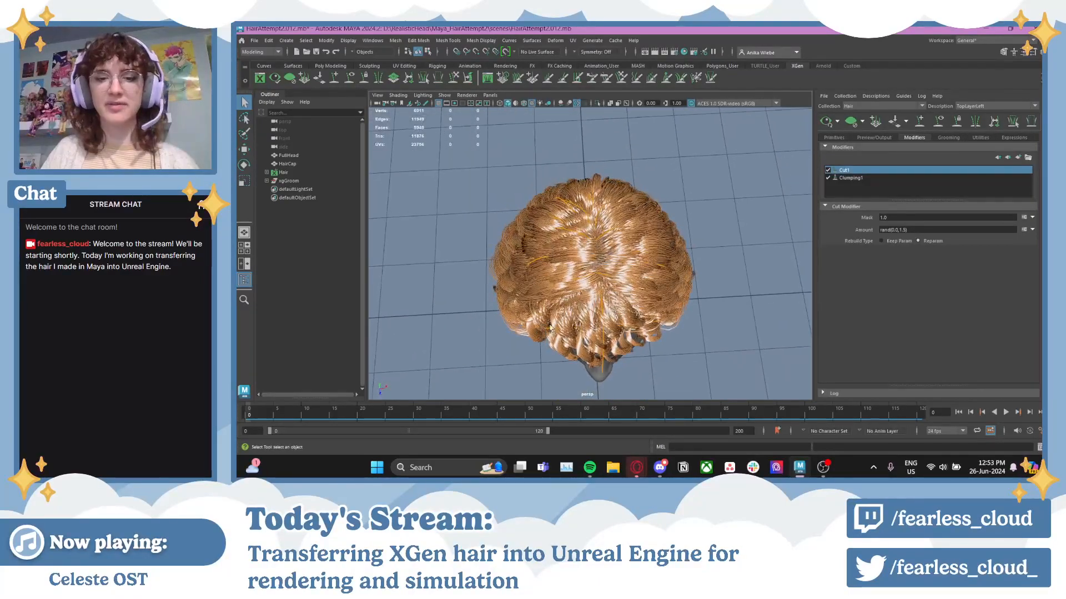
click(988, 106)
click(972, 136)
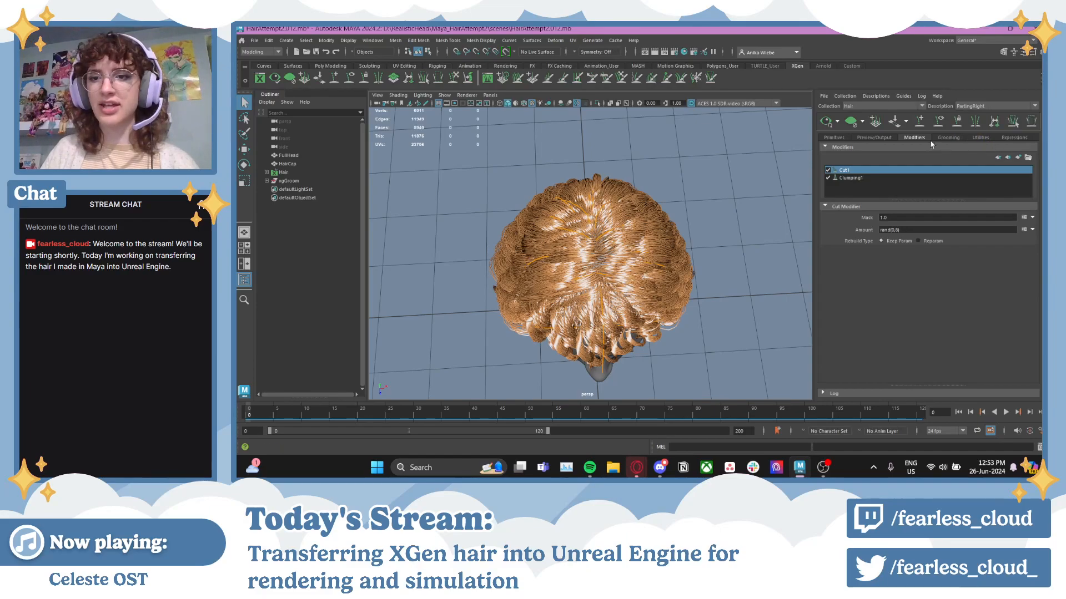
click(832, 138)
drag(927, 188, 889, 192)
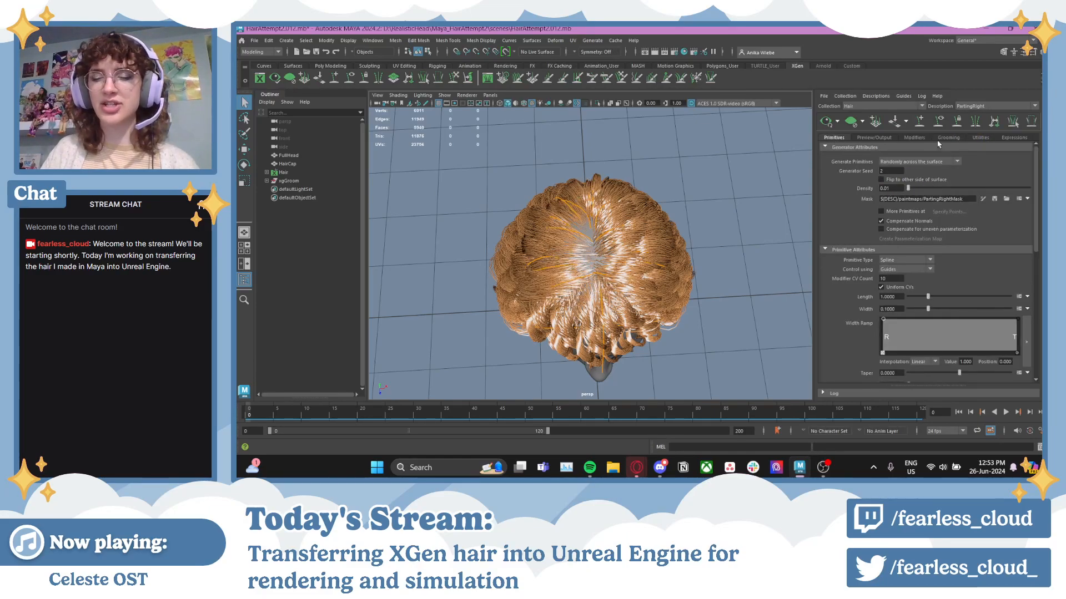
- Lower the density of the PartingLeft description to 0.01 and raise it again to 7.05
click(975, 106)
click(977, 138)
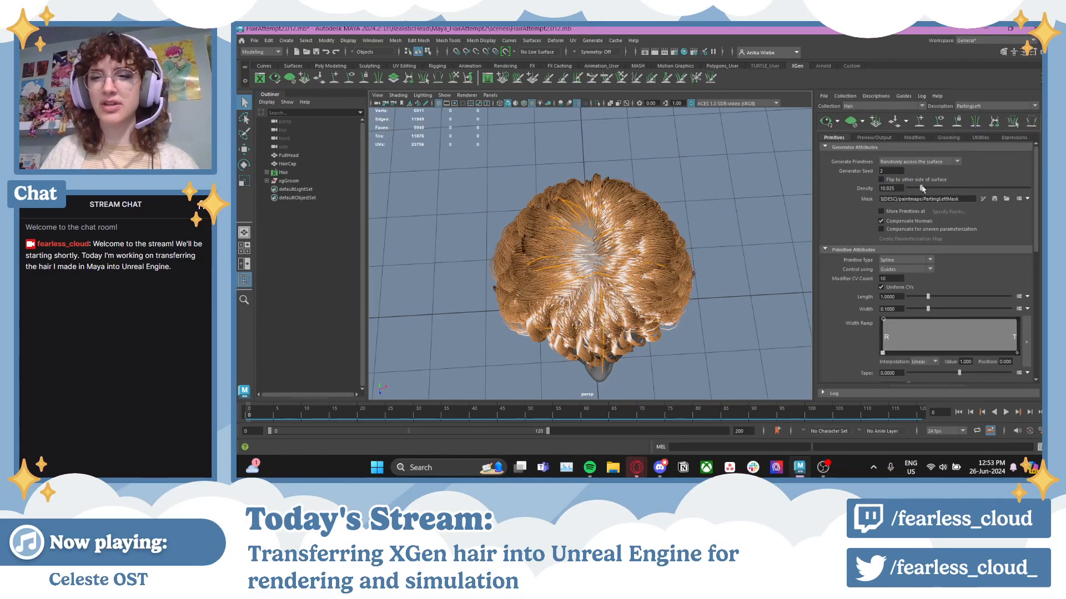
alt+drag(722, 241, 738, 197)
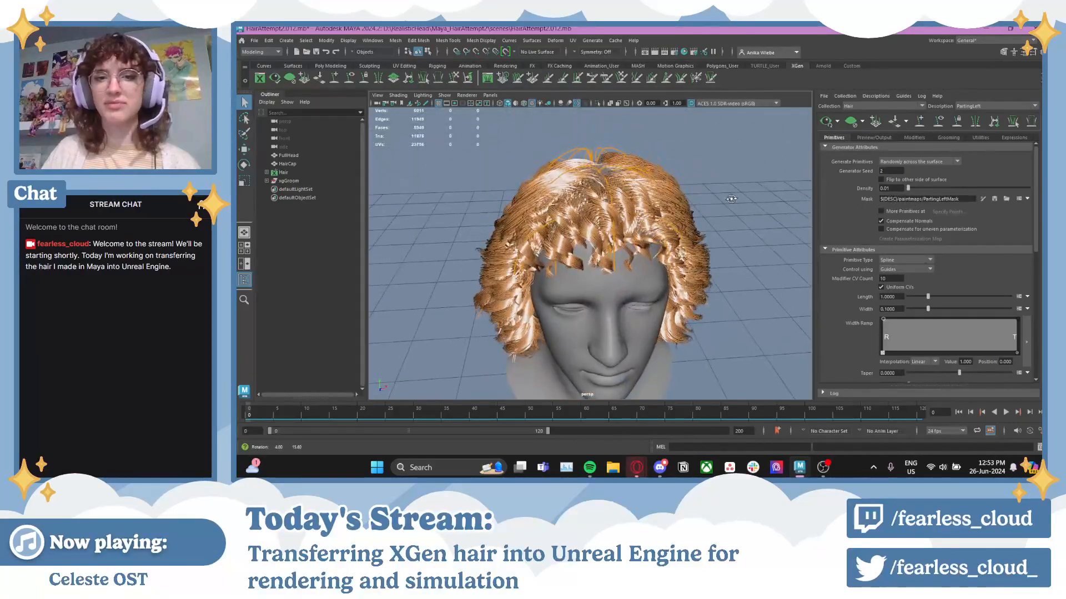
click(909, 189)
drag(909, 188, 917, 189)
- Set the density of the PartingRight description to 11.275
click(982, 106)
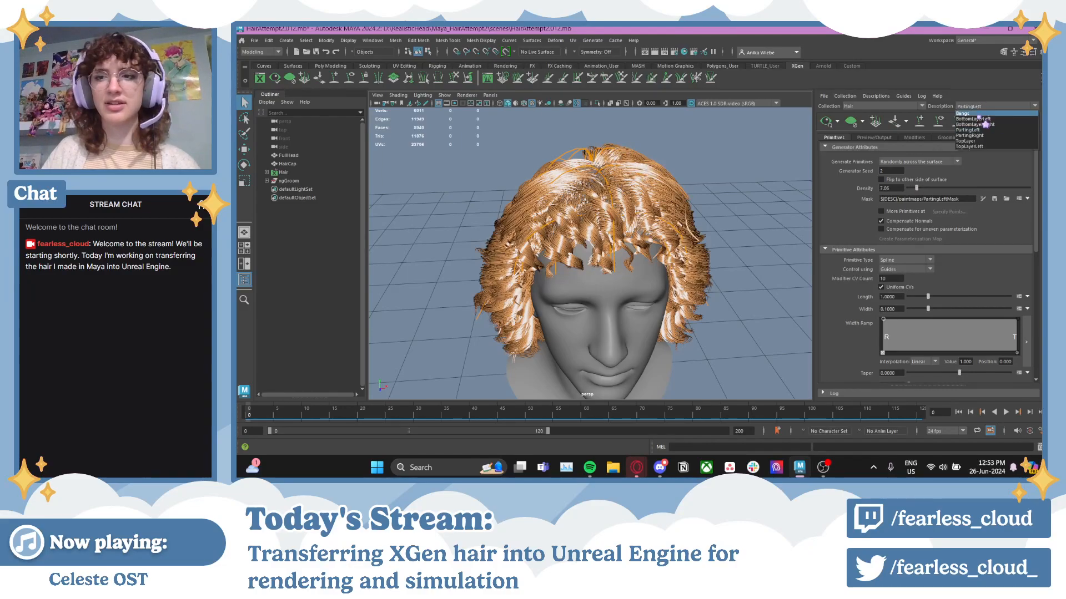
click(969, 135)
alt+drag(766, 183, 642, 188)
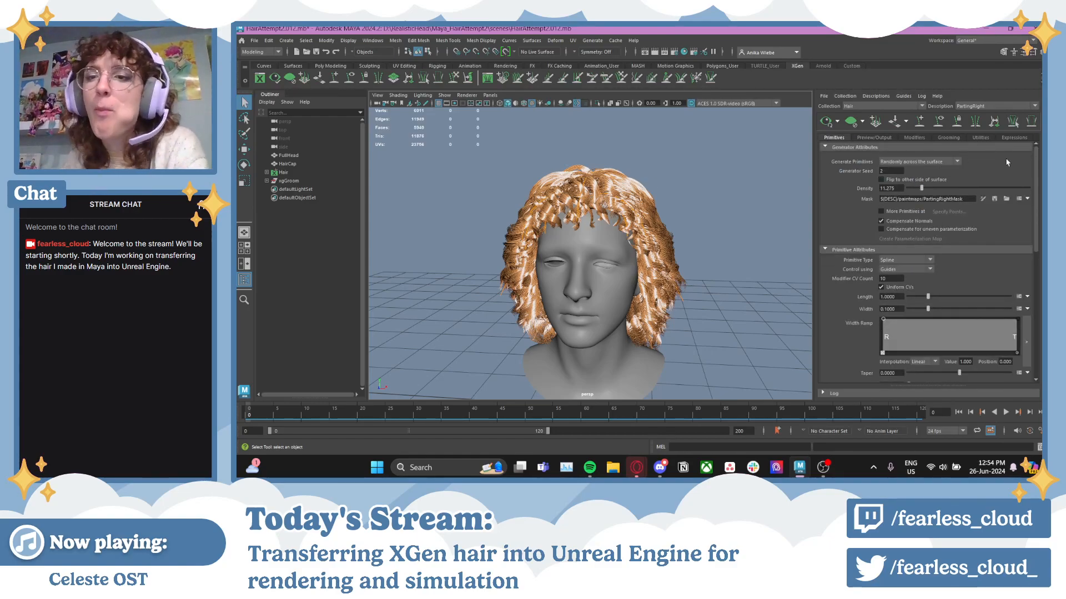
- Look through the primitive, preview and output settings of the PartingRight description
scroll(1007, 167, down, 5)
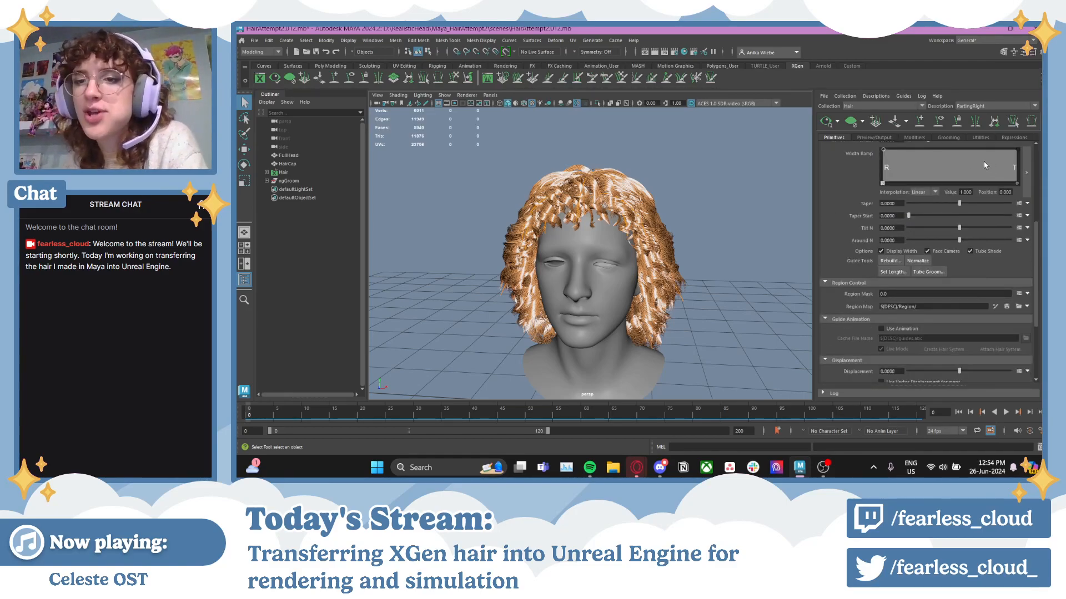
scroll(839, 213, up, 3)
scroll(901, 140, down, 4)
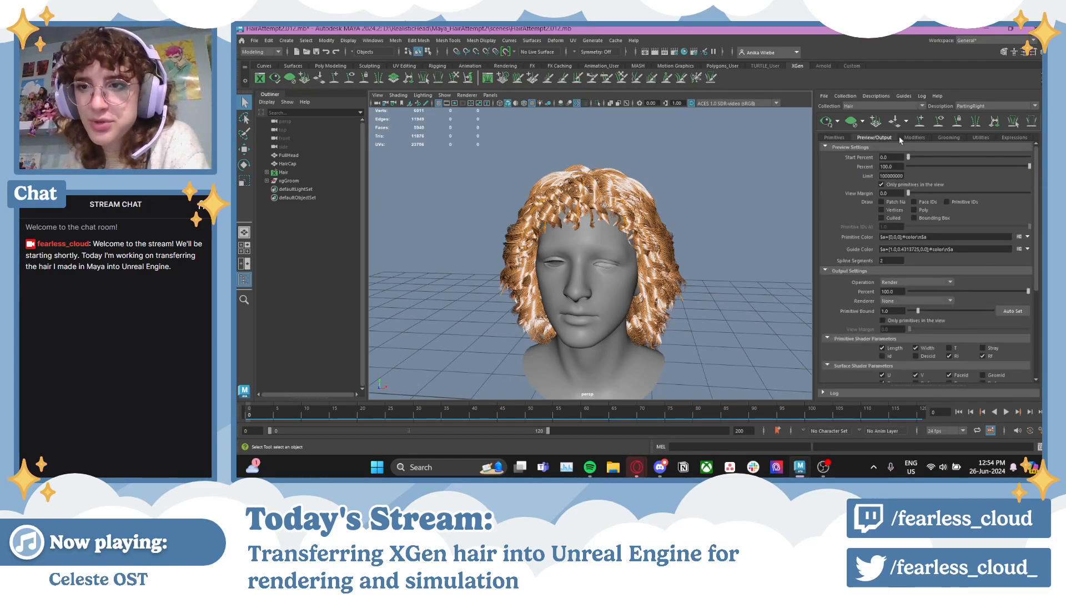
scroll(900, 140, down, 1)
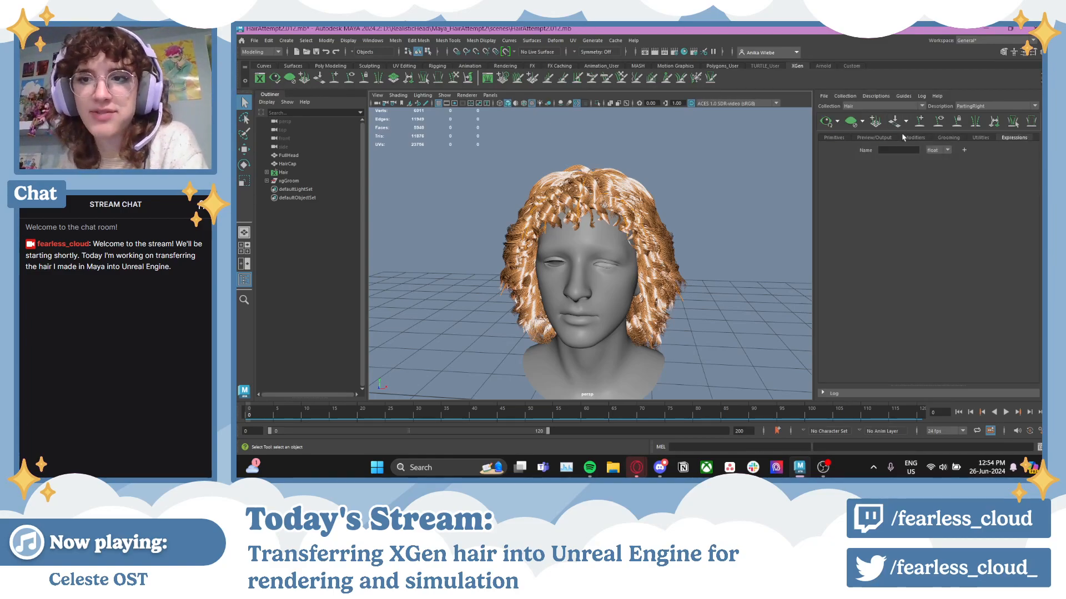
scroll(896, 139, up, 5)
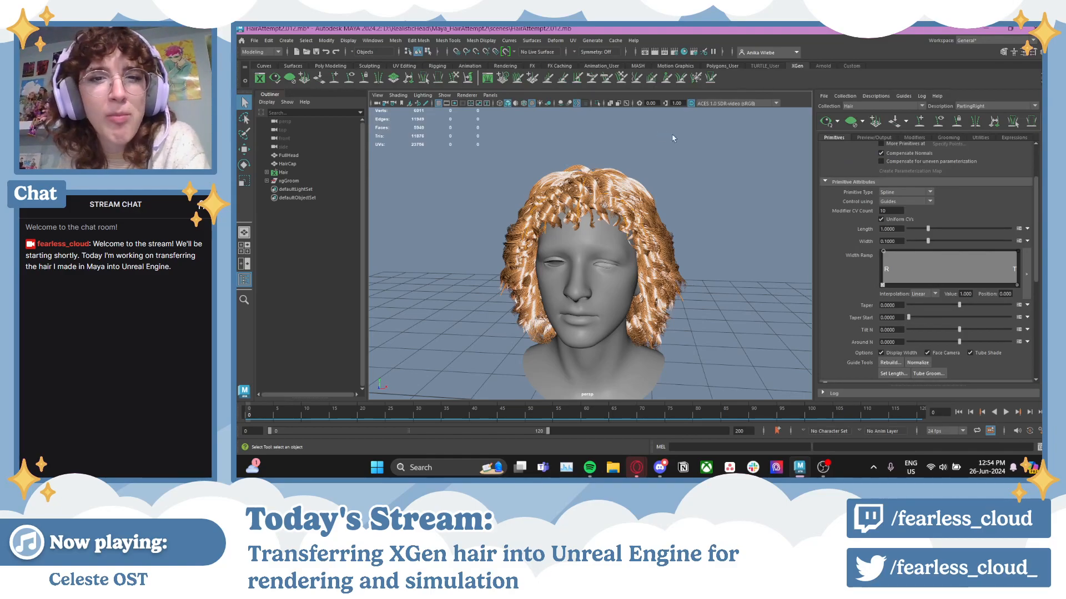
click(873, 138)
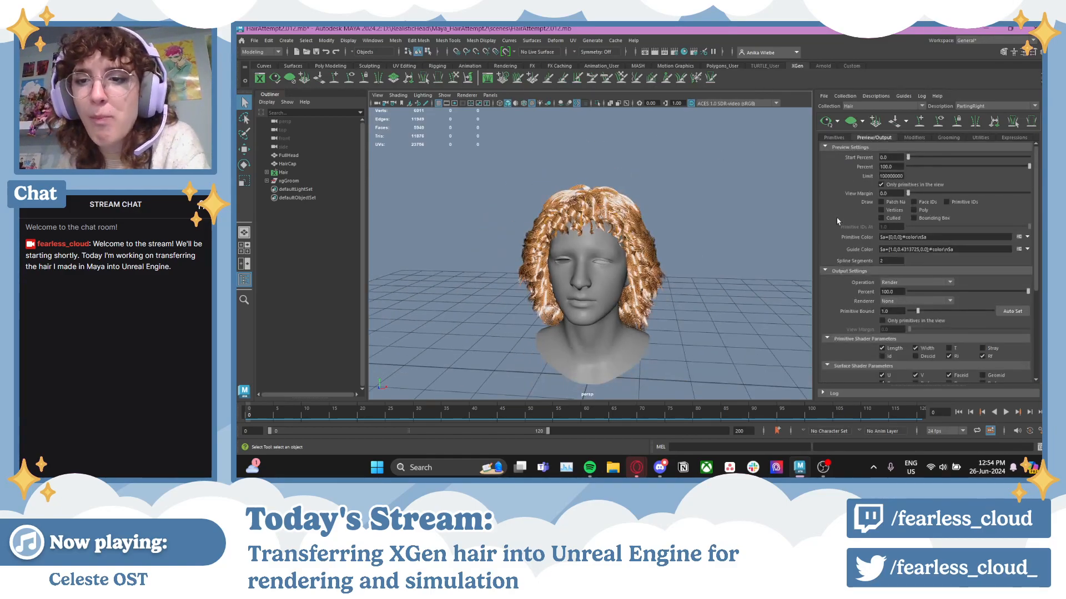
scroll(841, 220, down, 3)
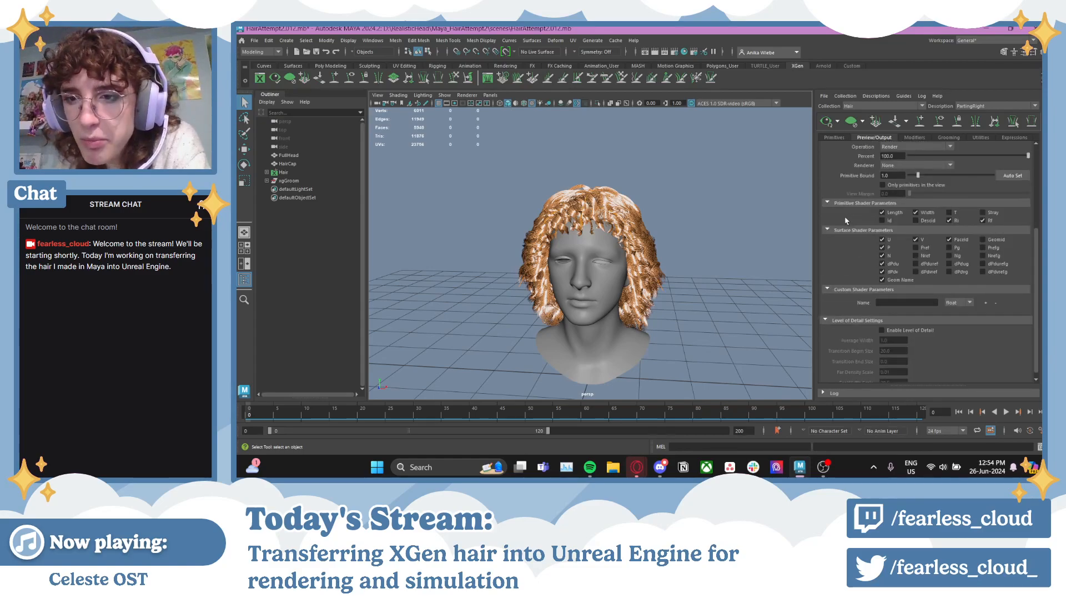
scroll(846, 221, down, 1)
- Make BottomLayerLeft the active hair description
click(988, 106)
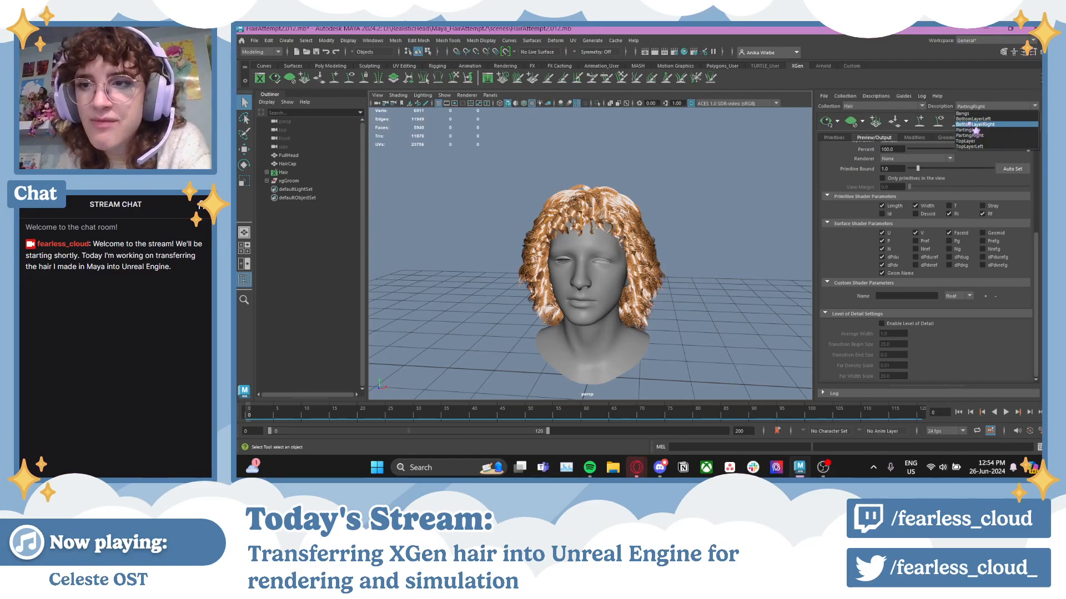
click(980, 119)
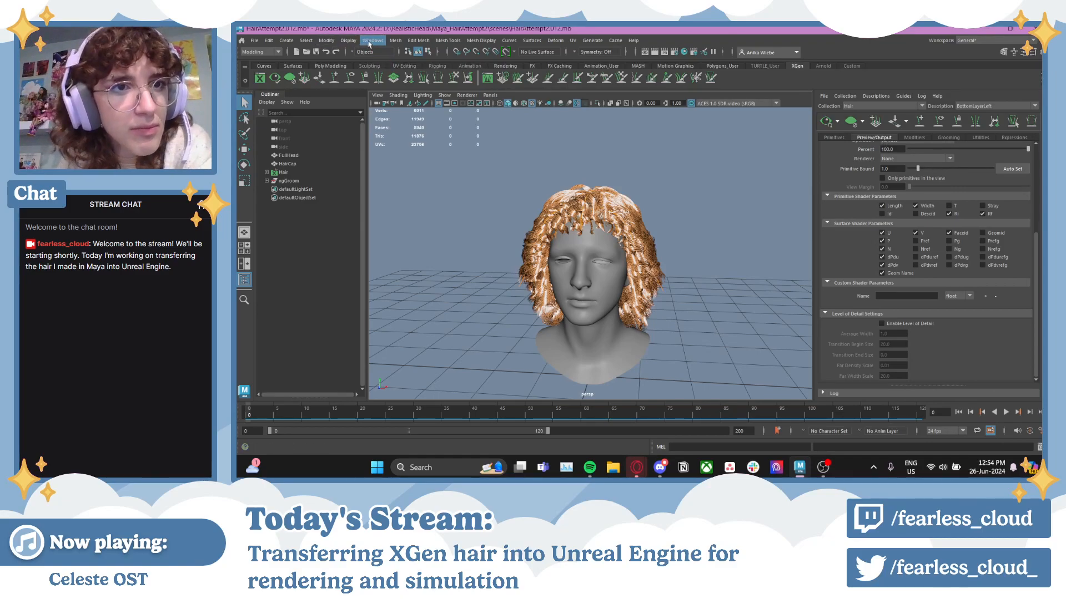
click(395, 42)
click(396, 41)
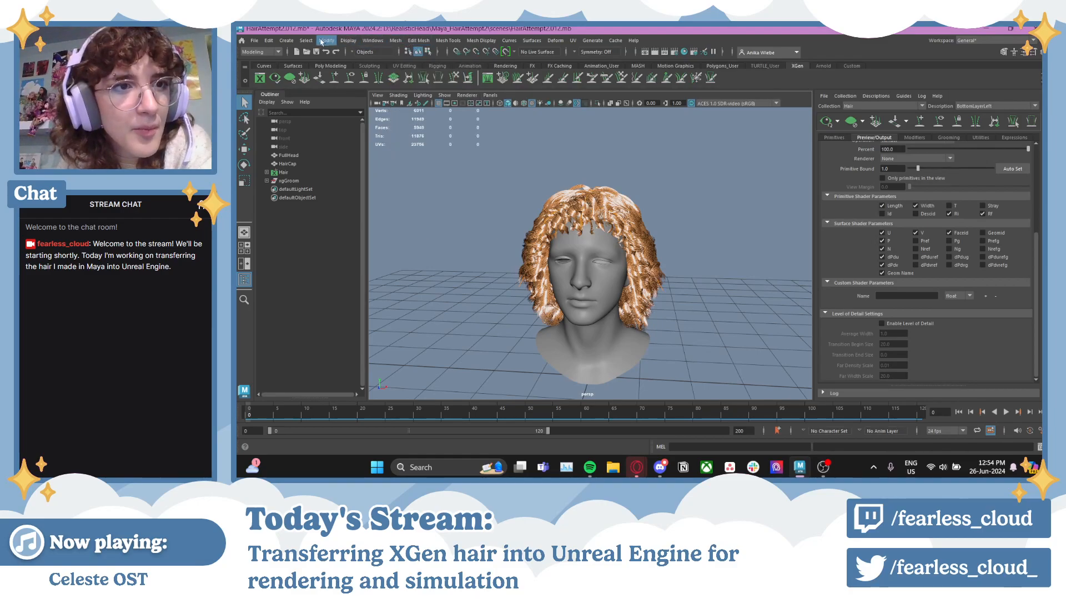
click(287, 41)
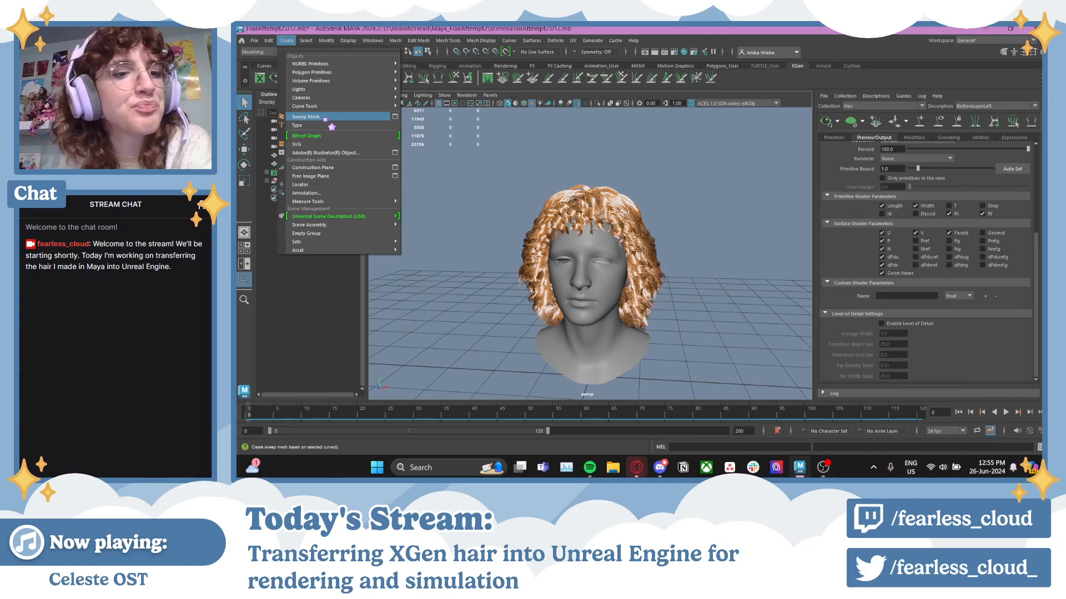
click(292, 42)
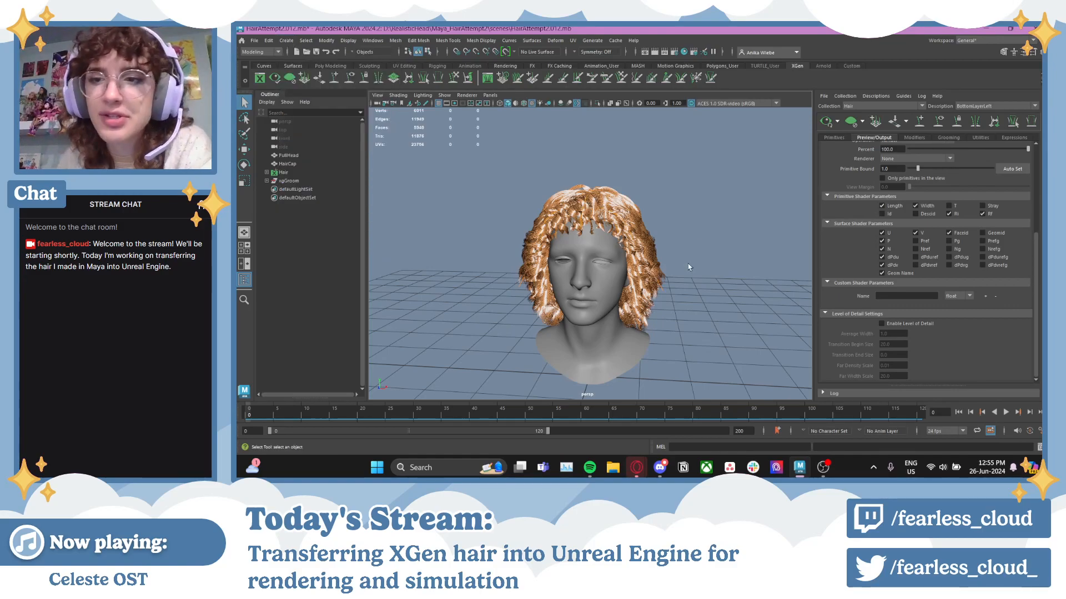
scroll(680, 272, up, 2)
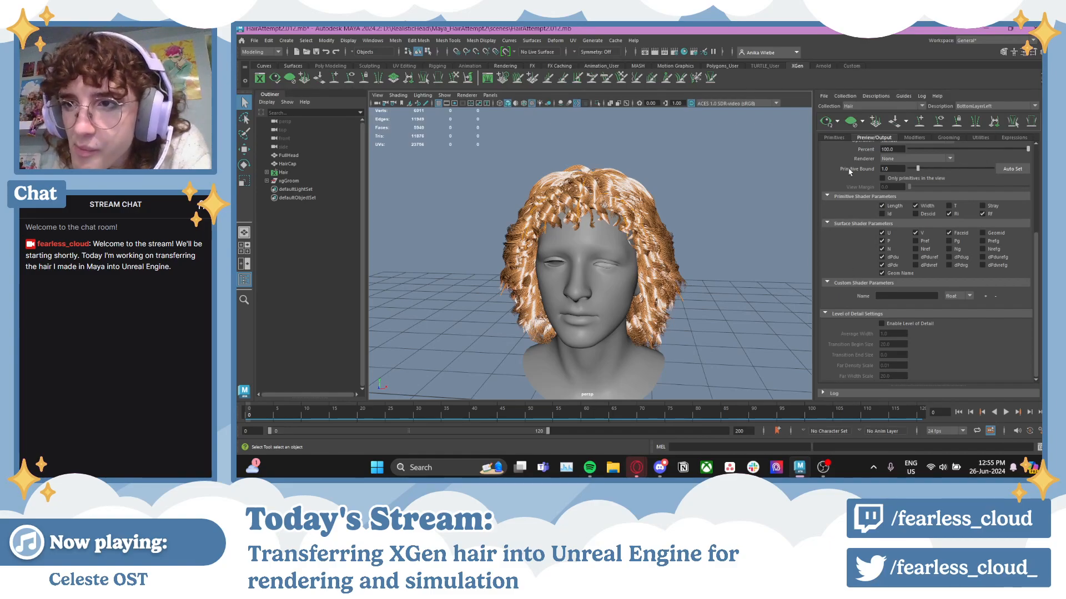
- Examine the BottomLayerLeft description's modifiers and the XGen utilities for converting between guides, surfaces and curves
click(946, 138)
click(980, 138)
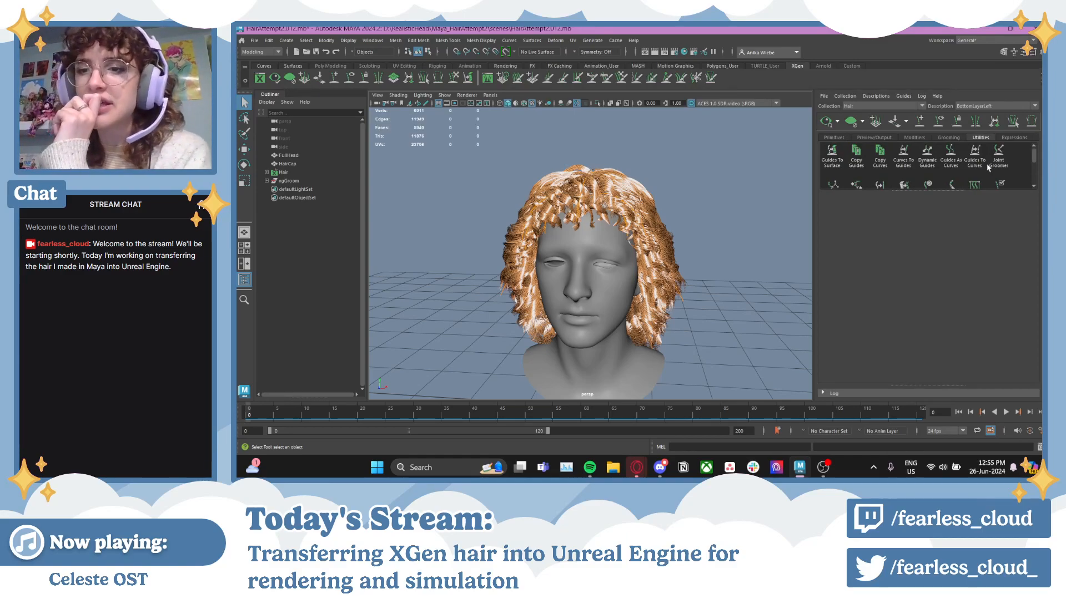
click(914, 138)
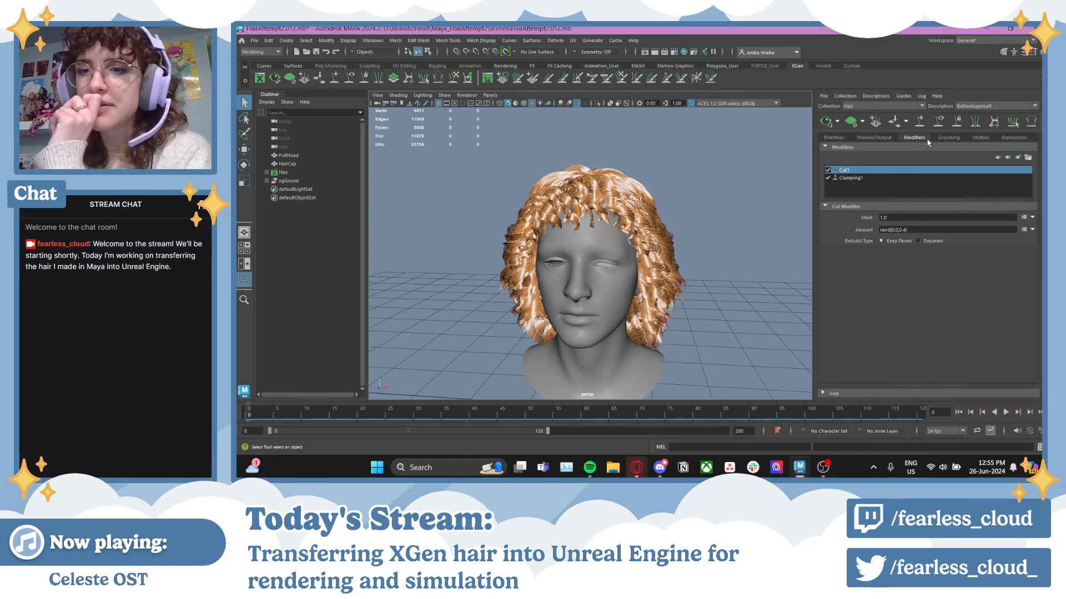
click(980, 138)
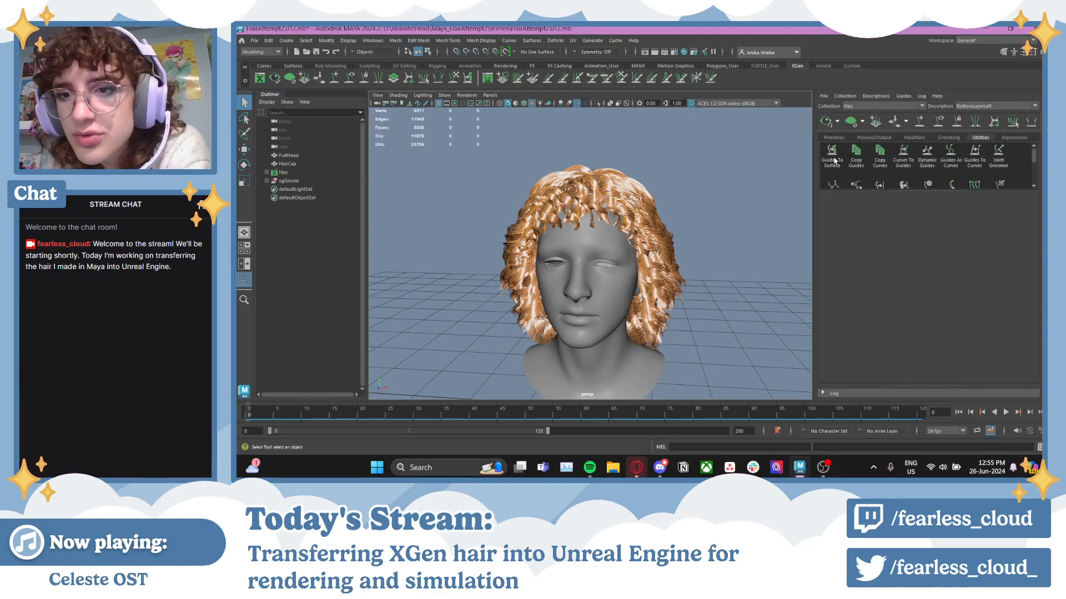
scroll(834, 161, down, 2)
scroll(835, 161, up, 2)
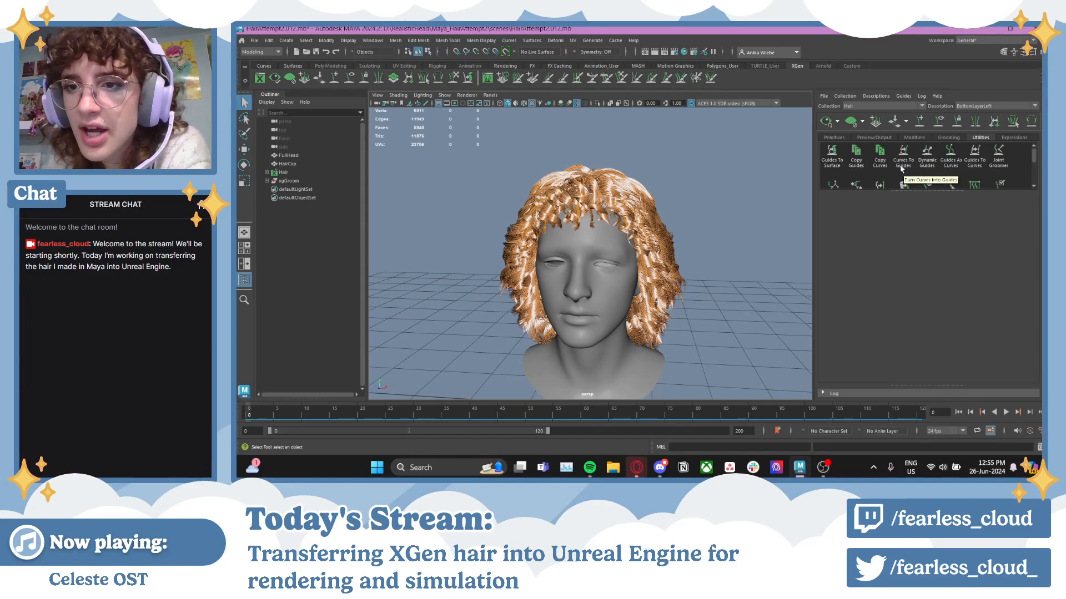
scroll(891, 166, down, 1)
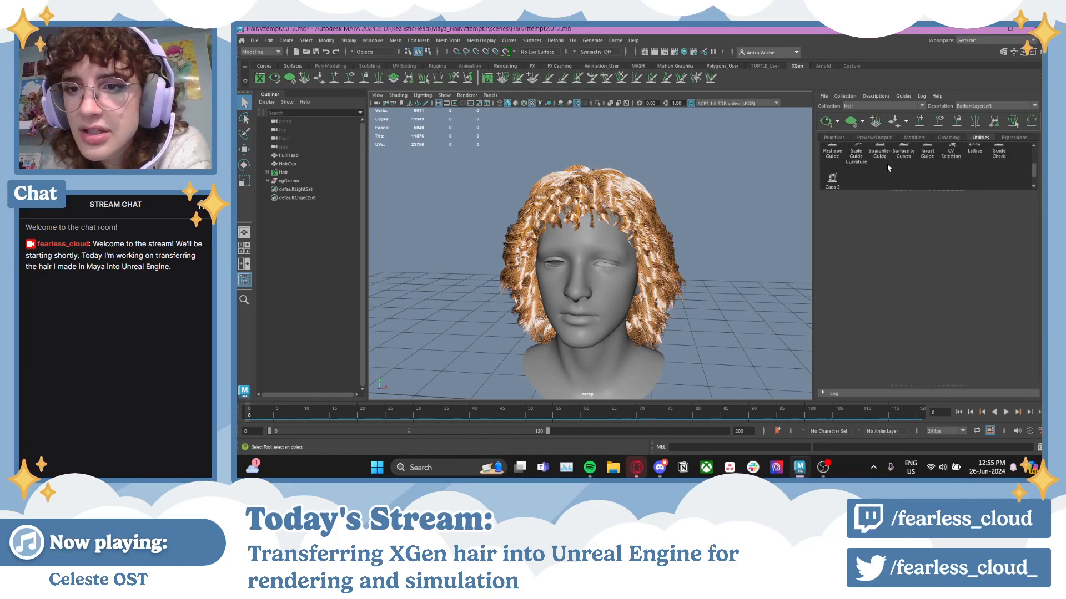
click(1034, 149)
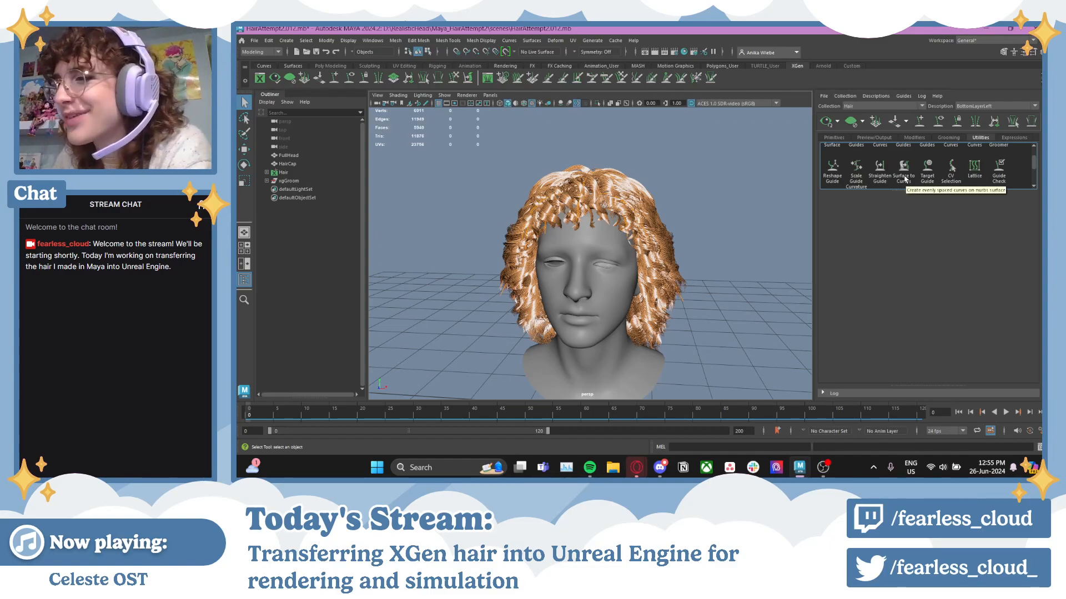
scroll(905, 179, up, 1)
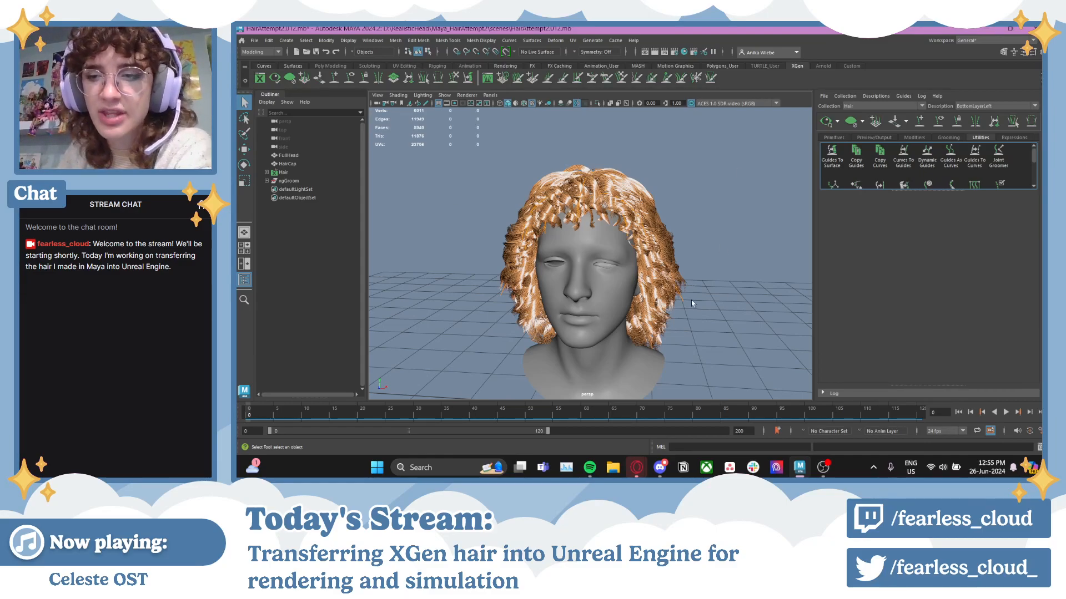
scroll(913, 174, down, 1)
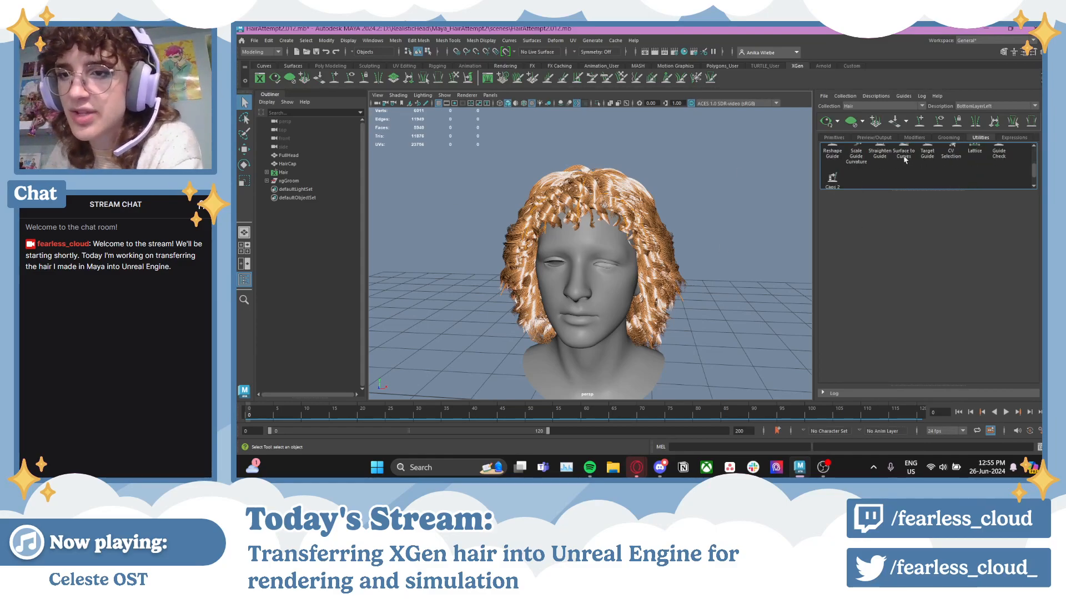
scroll(1035, 150, up, 1)
scroll(1035, 150, up, 1)
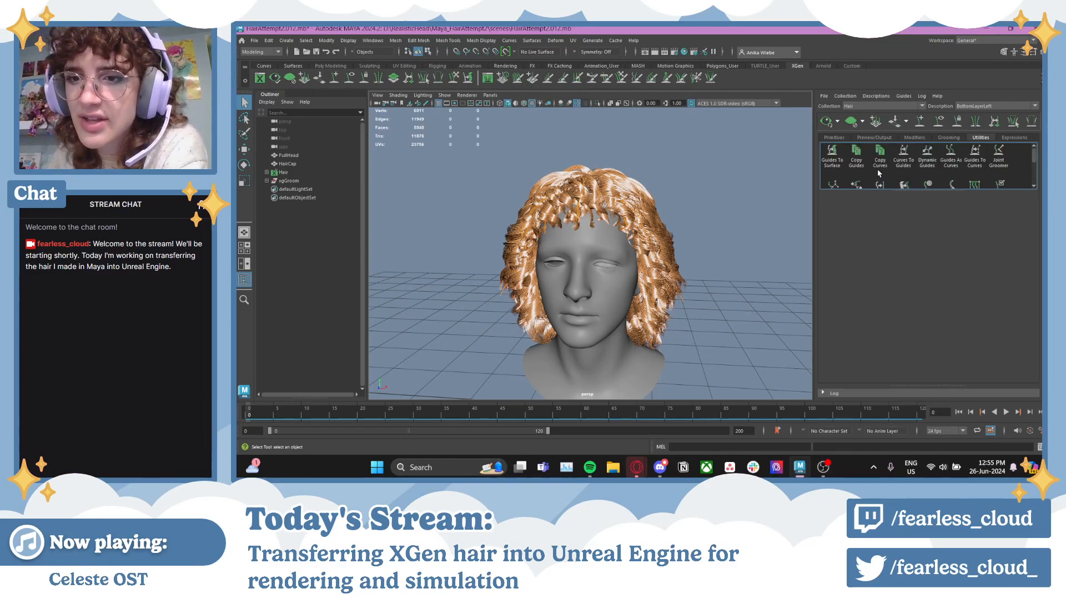
click(1035, 188)
drag(1036, 166, 1035, 157)
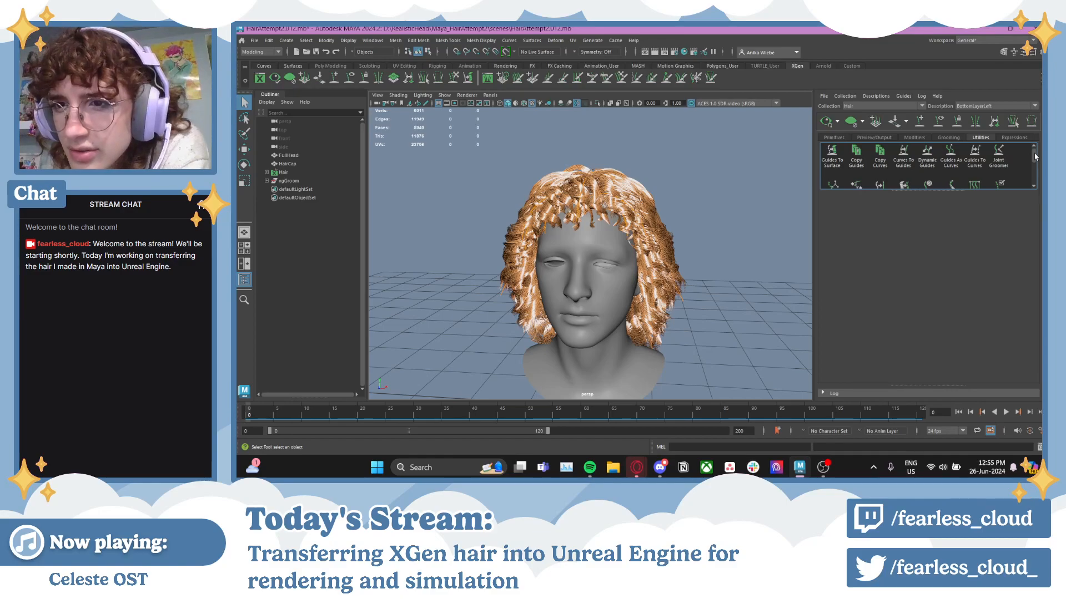
drag(1035, 157, 1040, 163)
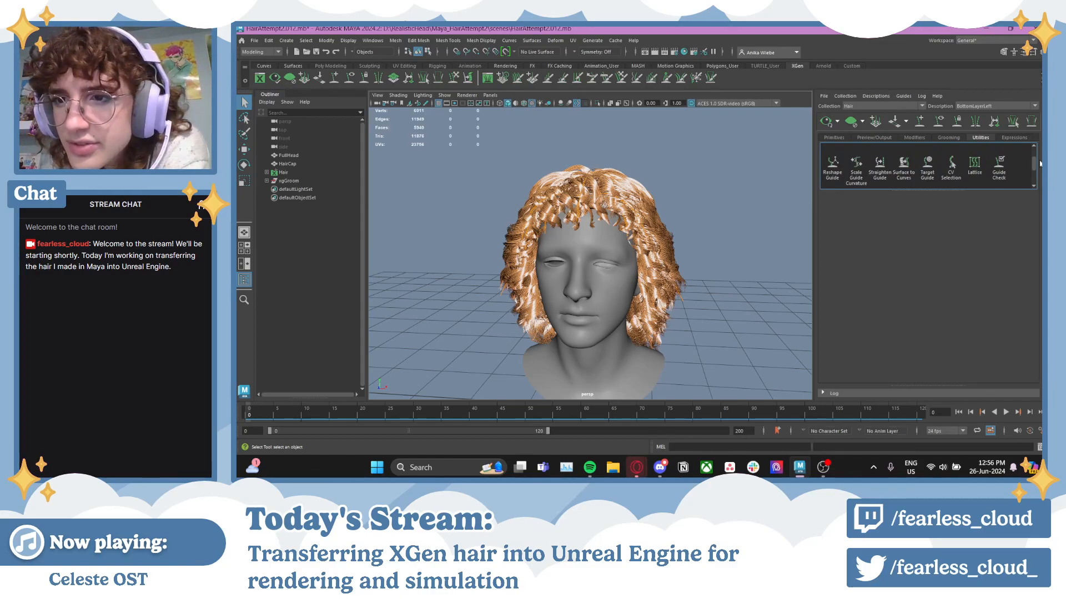
mouse_move(1040, 164)
mouse_down()
mouse_move(1038, 172)
mouse_move(1039, 151)
mouse_up()
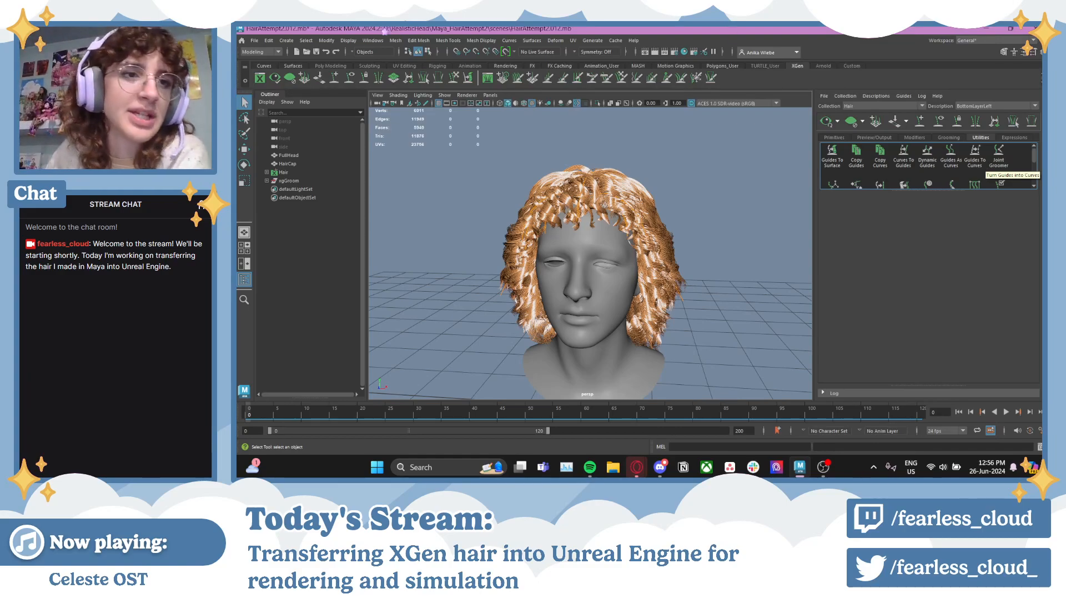
- Save the current scene
click(254, 41)
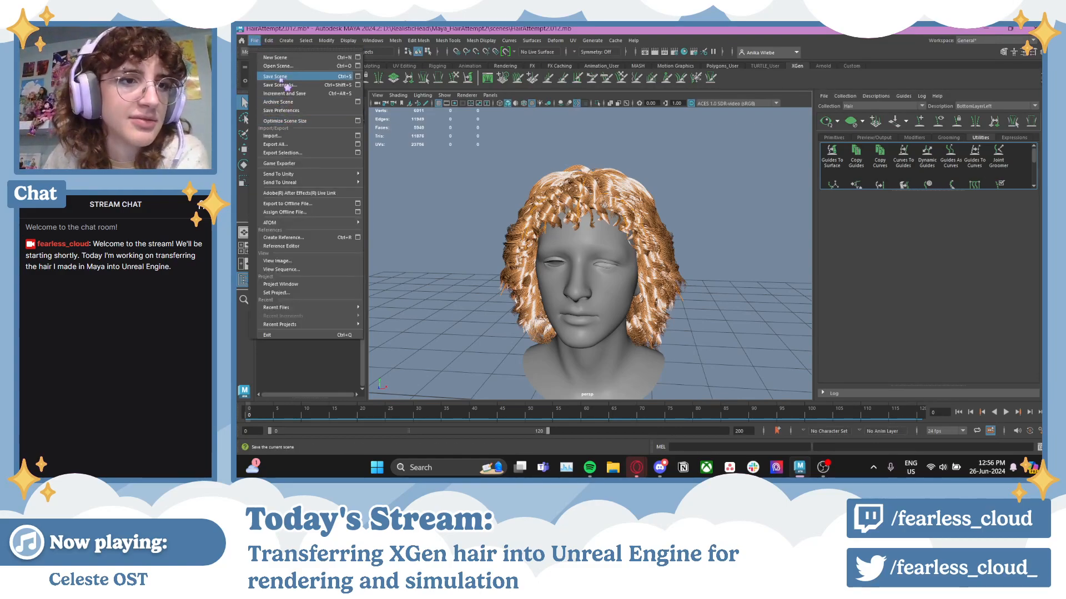
click(281, 77)
- Inspect the front of the hair and the primitive settings of the BottomLayerLeft description
alt+drag(647, 215, 484, 227)
click(994, 106)
click(977, 106)
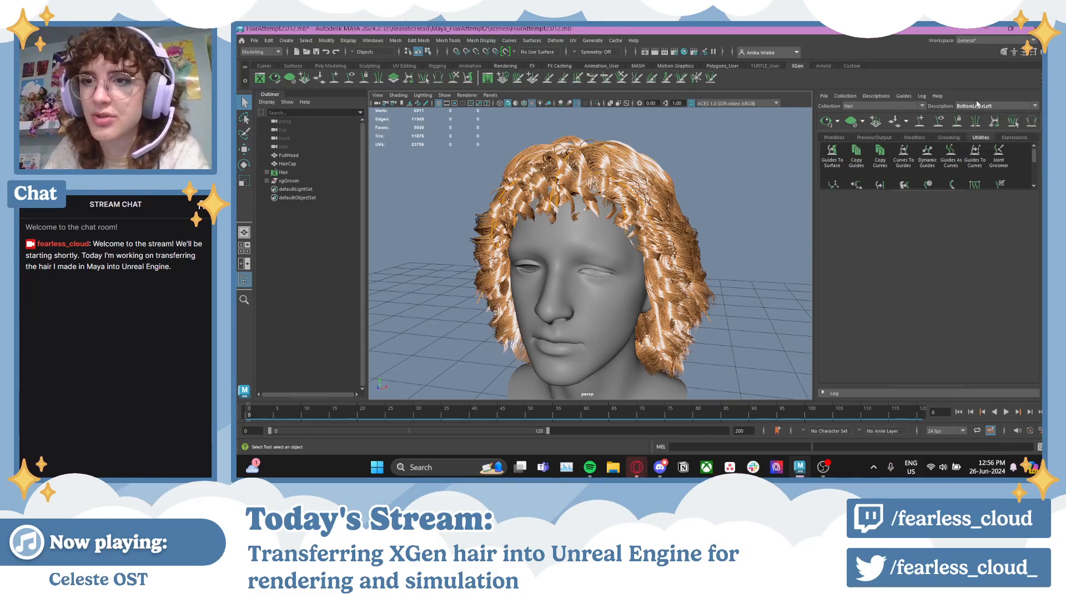
click(834, 139)
scroll(850, 184, up, 3)
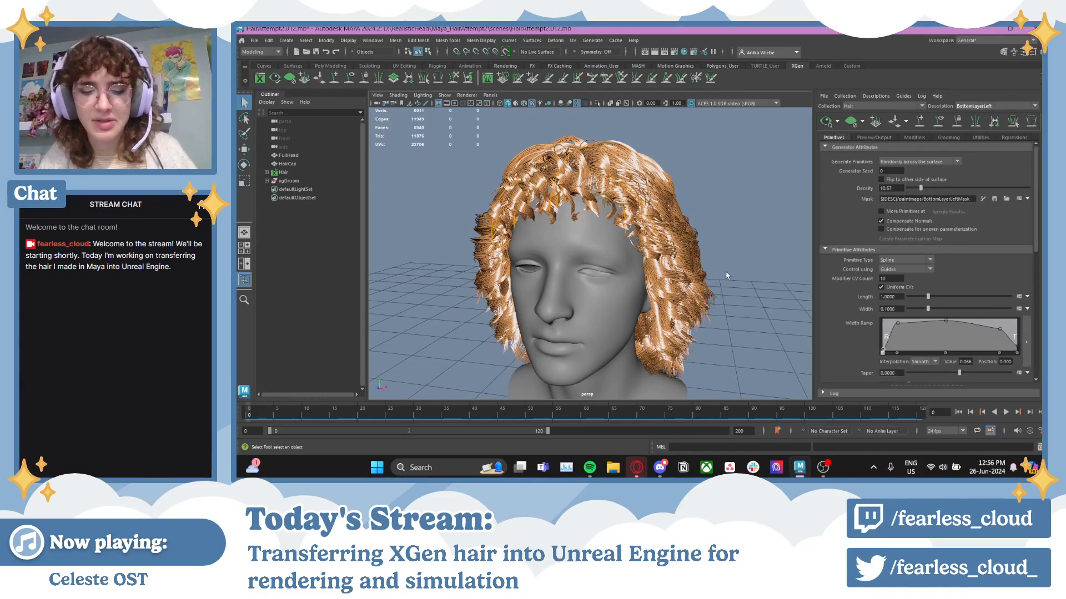
- Try density values of 10 and 15 on the BottomLayerLeft description, checking the hair around the neck
alt+middle_drag(710, 305, 716, 192)
alt+right_drag(716, 192, 751, 243)
alt+drag(752, 243, 812, 226)
double_click(888, 188)
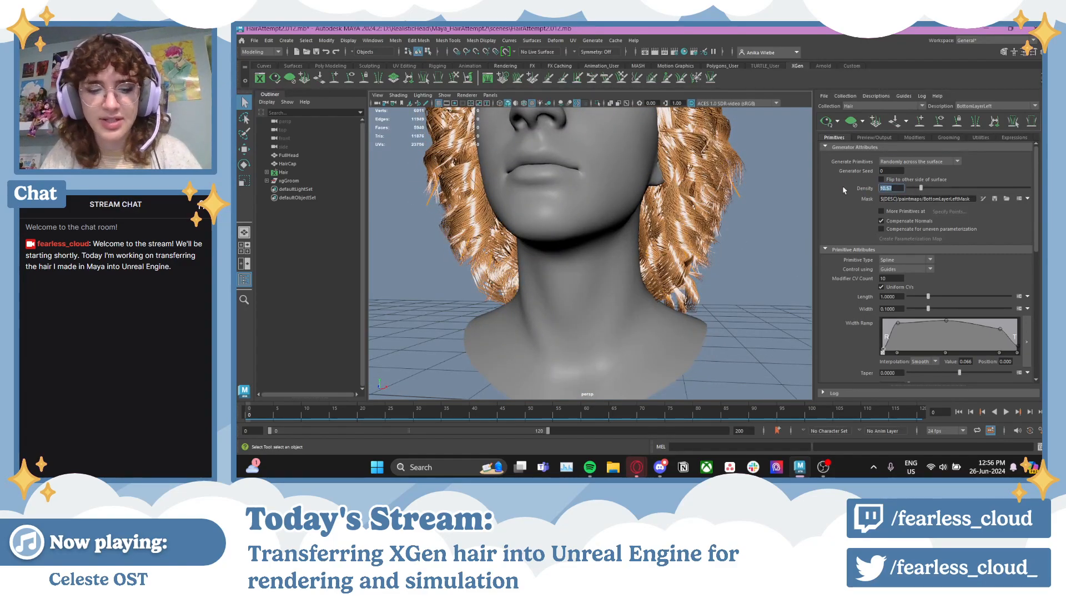
key(Return)
alt+drag(768, 289, 744, 277)
double_click(891, 188)
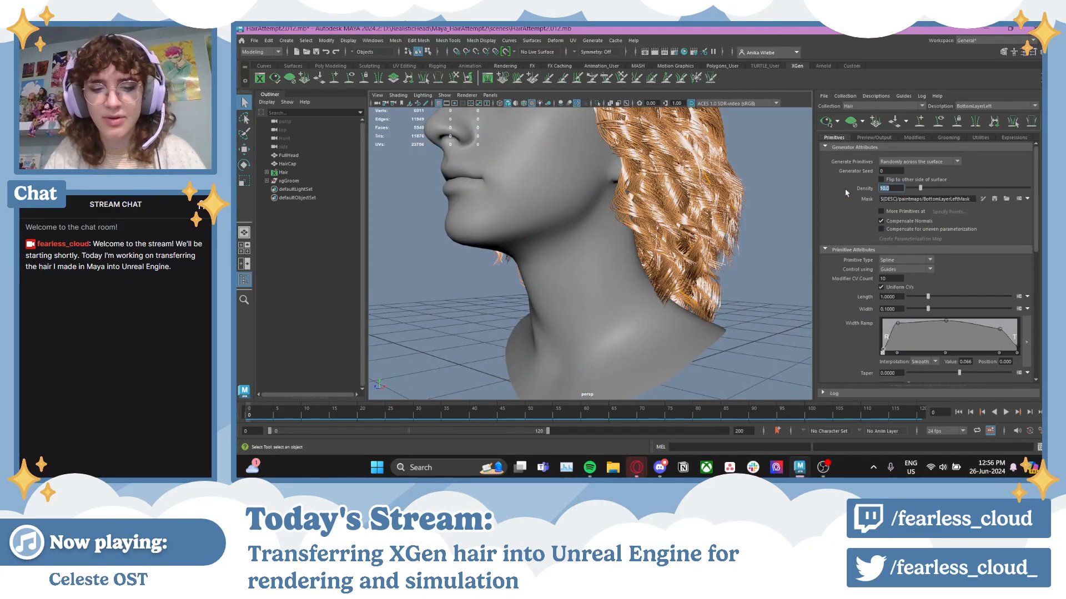
text(15)
key(Return)
alt+drag(689, 238, 644, 225)
- Set the density of the BottomLayerLeft description to 14 and check the strands at the nape
double_click(891, 188)
text(14)
key(Return)
alt+drag(731, 280, 704, 264)
alt+right_drag(704, 263, 721, 272)
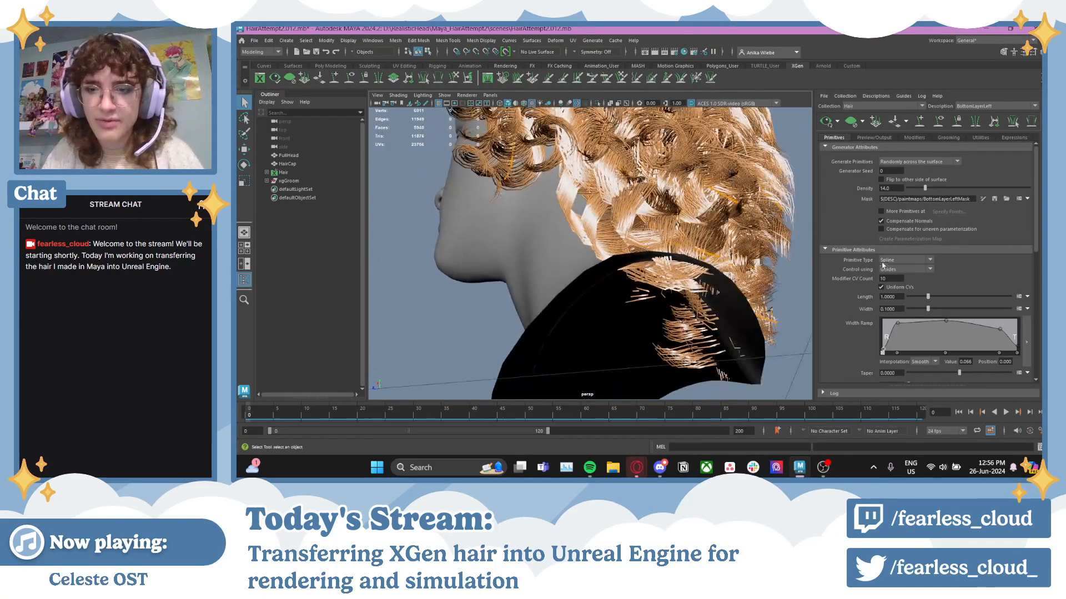
- Try Modifier CV Count values of 12 and 14 on the BottomLayerLeft description
double_click(886, 279)
text(1)
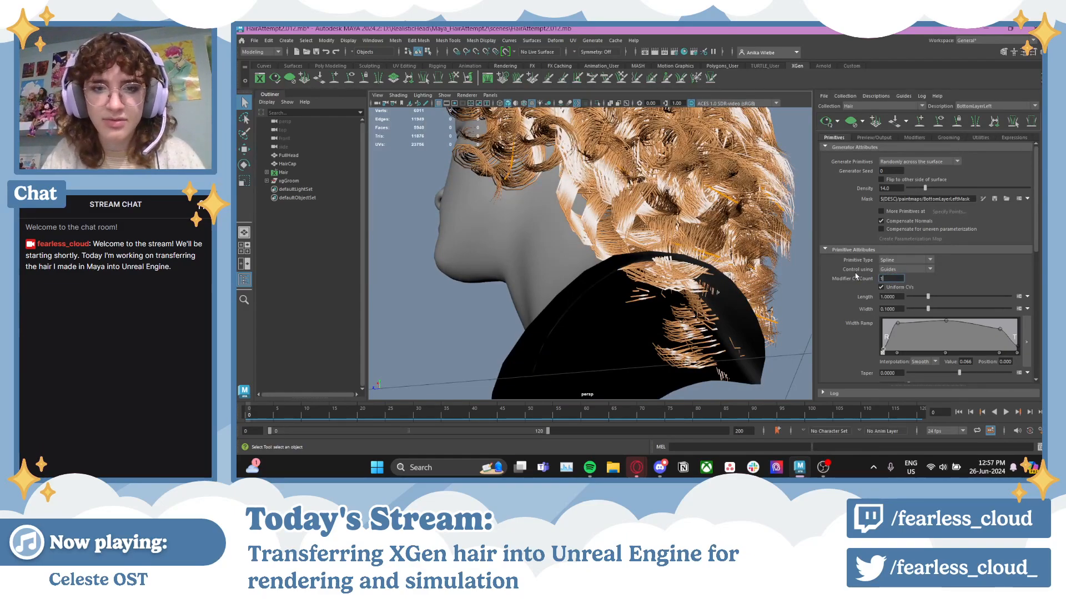
text(2)
key(Return)
alt+drag(666, 239, 522, 237)
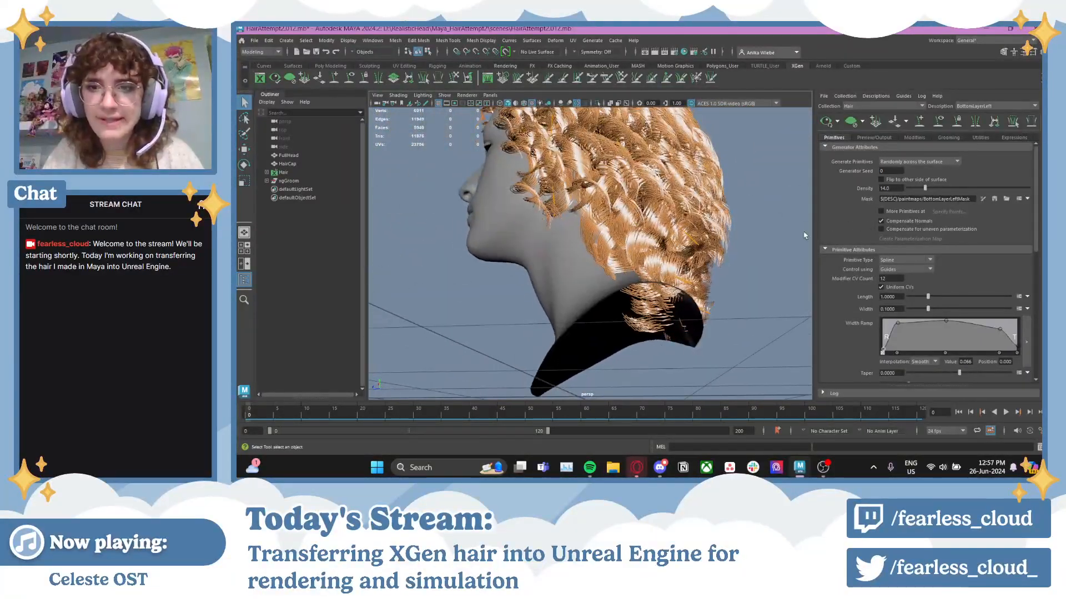
text(14)
key(Return)
scroll(599, 314, up, 4)
alt+drag(611, 314, 592, 304)
- Set the Modifier CV Count of the BottomLayerLeft description to 16
double_click(883, 278)
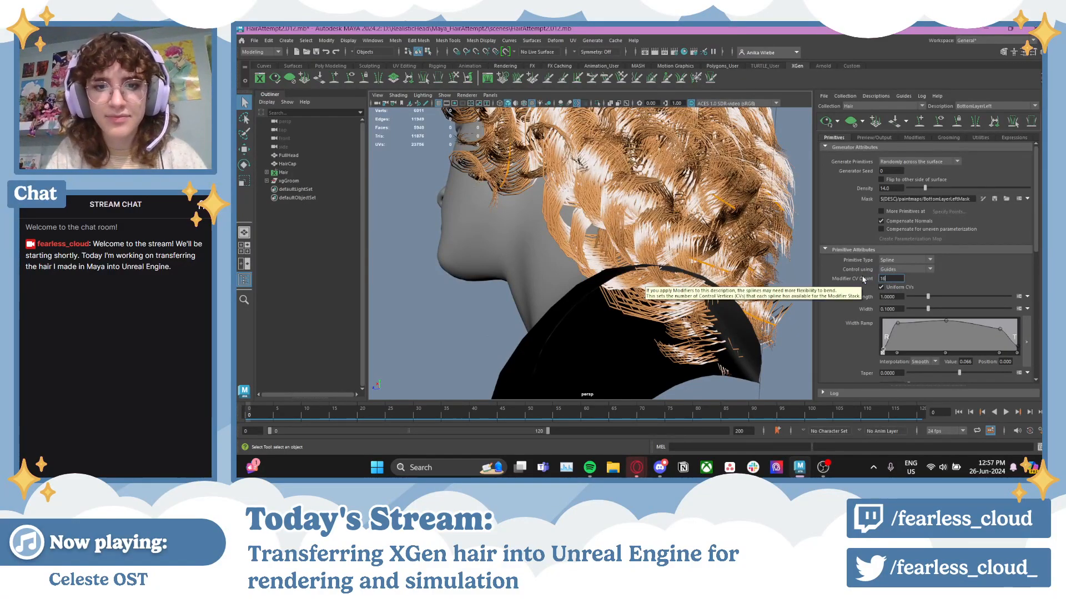
key(Return)
scroll(638, 239, down, 5)
alt+drag(638, 238, 644, 269)
- Lower the Offset Scale ramp of BottomLayerLeft's Clumping1 modifier, bringing the third and fourth points to about 0.46
click(914, 138)
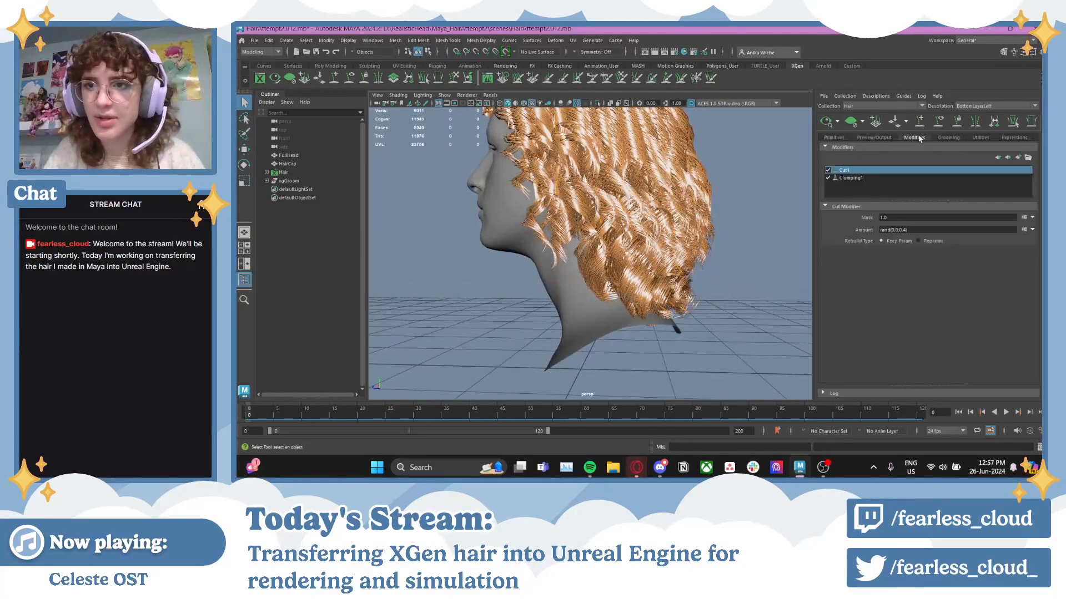
click(895, 178)
click(827, 328)
alt+drag(722, 339, 686, 282)
scroll(733, 305, up, 3)
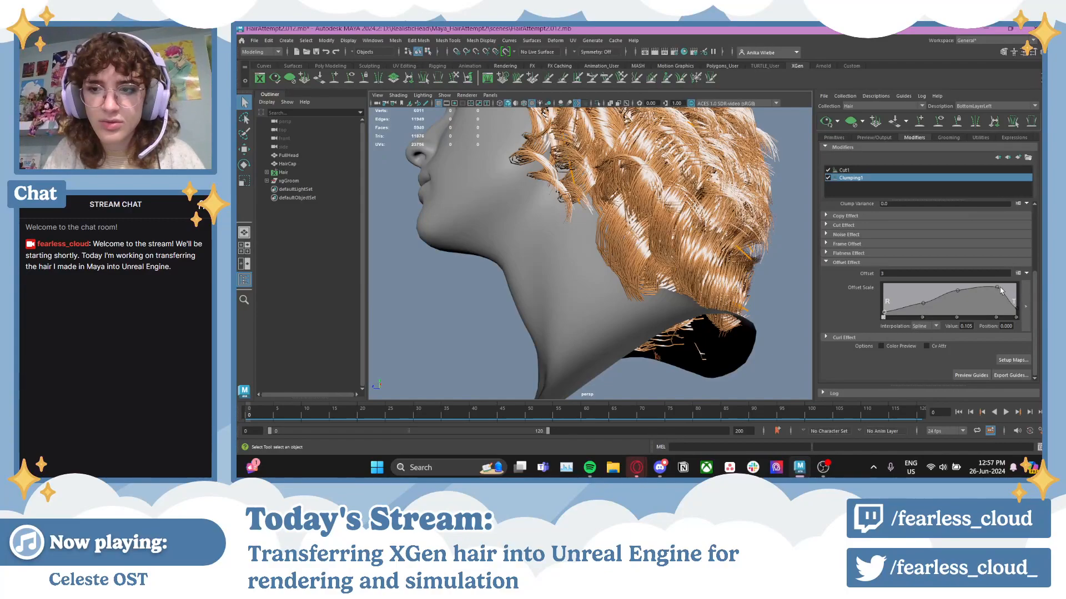
drag(997, 290, 958, 298)
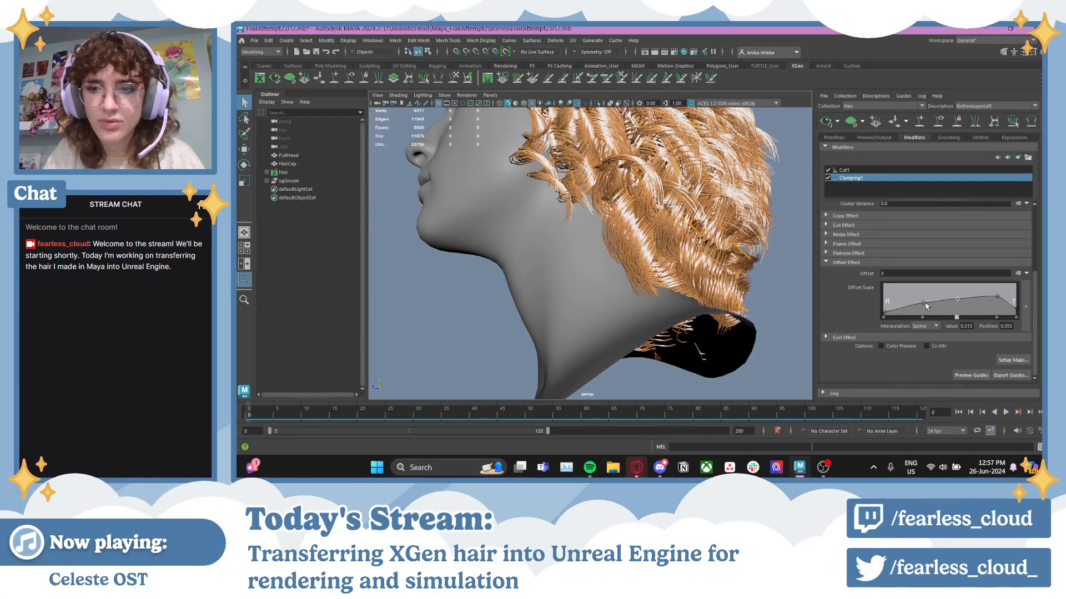
alt+drag(702, 255, 658, 260)
click(959, 302)
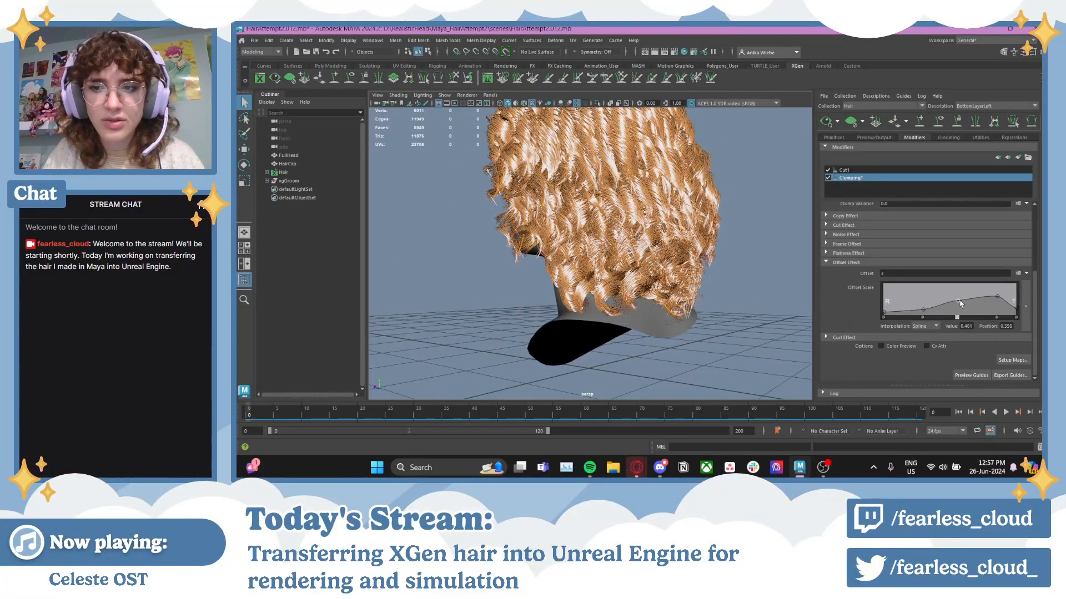
click(998, 300)
- Inspect the edge of the hair beside the face up close for how the strands curl
alt+drag(639, 243, 735, 222)
alt+right_drag(736, 222, 769, 236)
alt+middle_drag(769, 236, 686, 222)
alt+drag(685, 222, 641, 192)
right_click(679, 187)
click(679, 187)
alt+drag(797, 160, 710, 213)
click(745, 195)
- Switch to the TopLayerLeft description and check its Clumping1 modifier and primitive settings
click(990, 107)
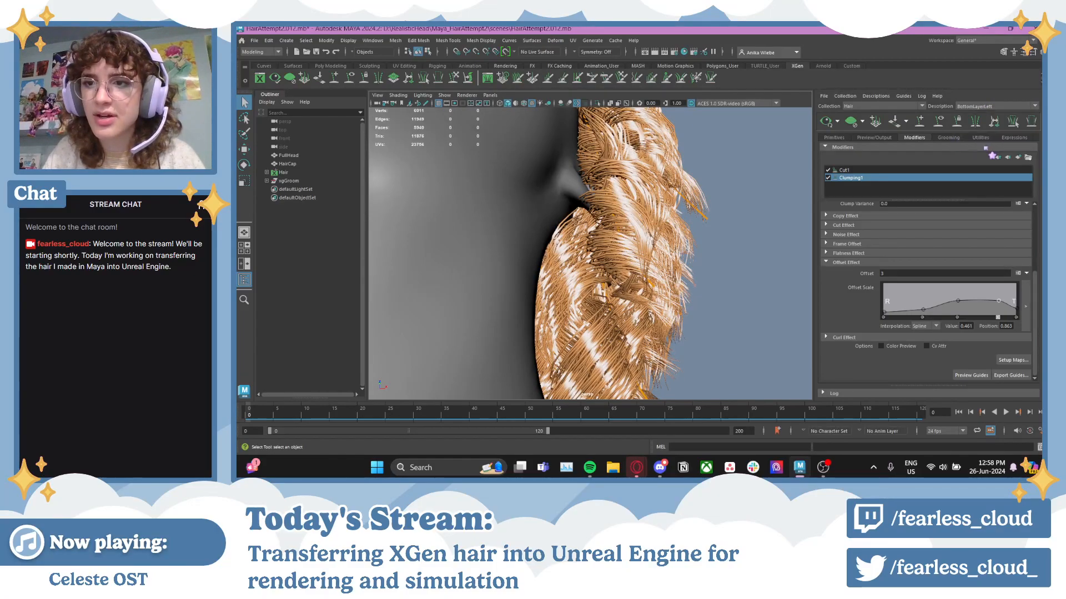
click(977, 147)
click(865, 179)
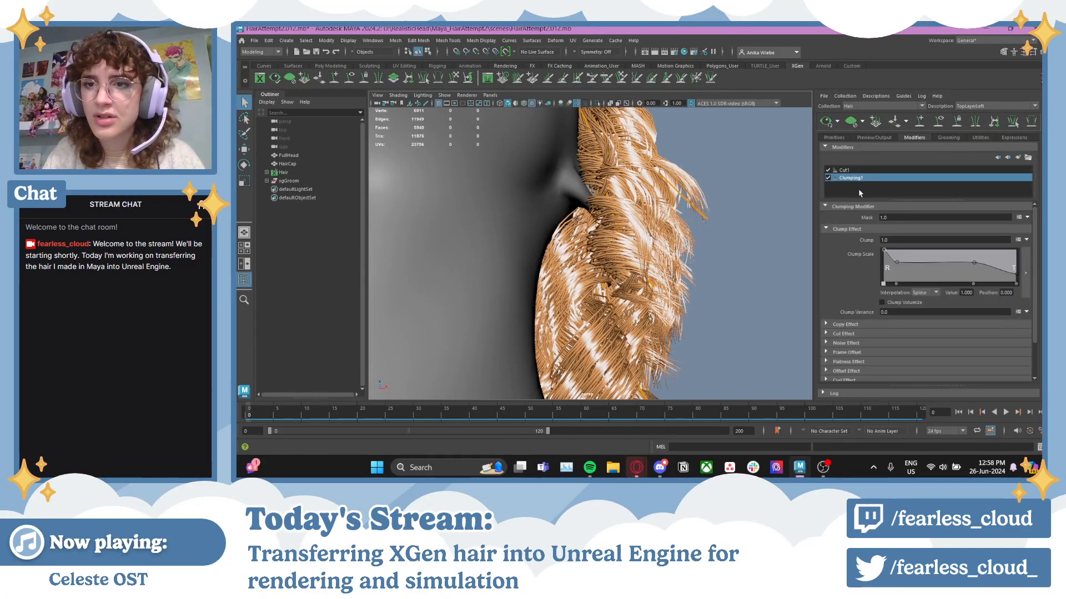
click(833, 137)
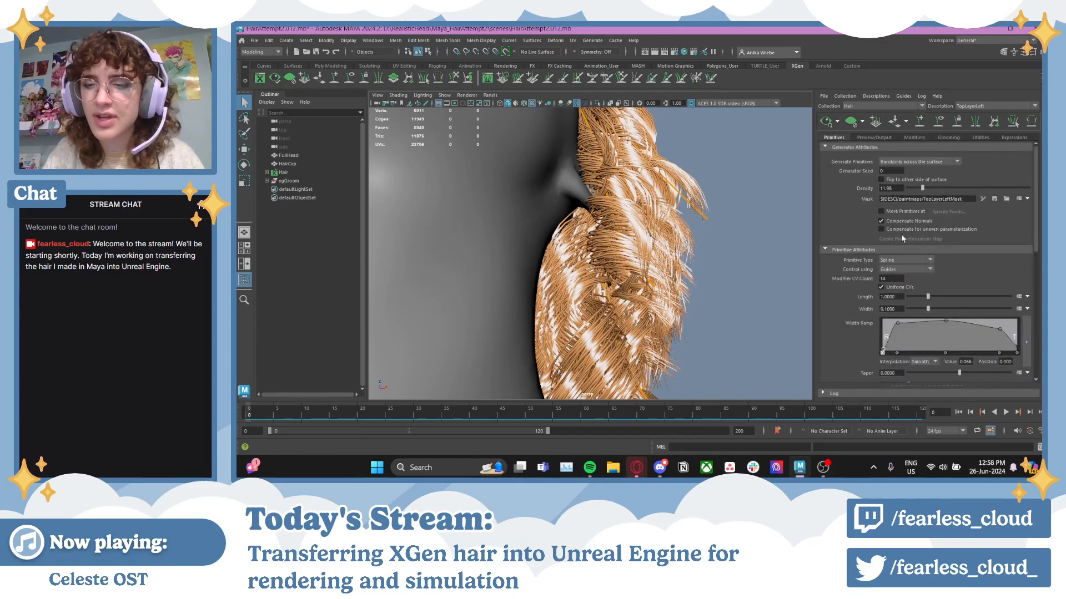
- Return to the BottomLayerLeft description and inspect its hair from the front and back of the head
click(976, 106)
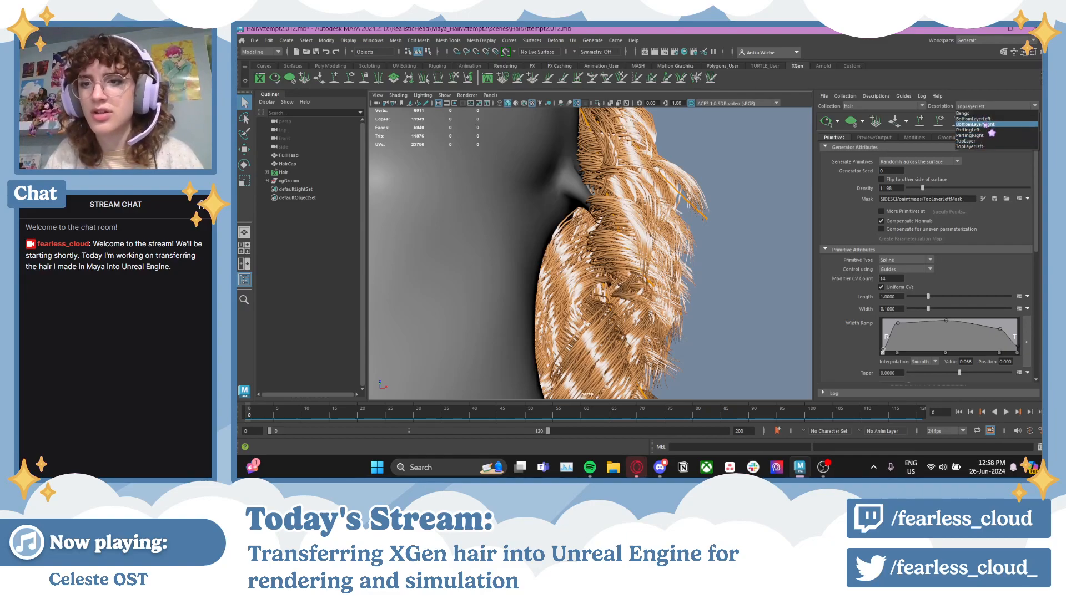
click(973, 119)
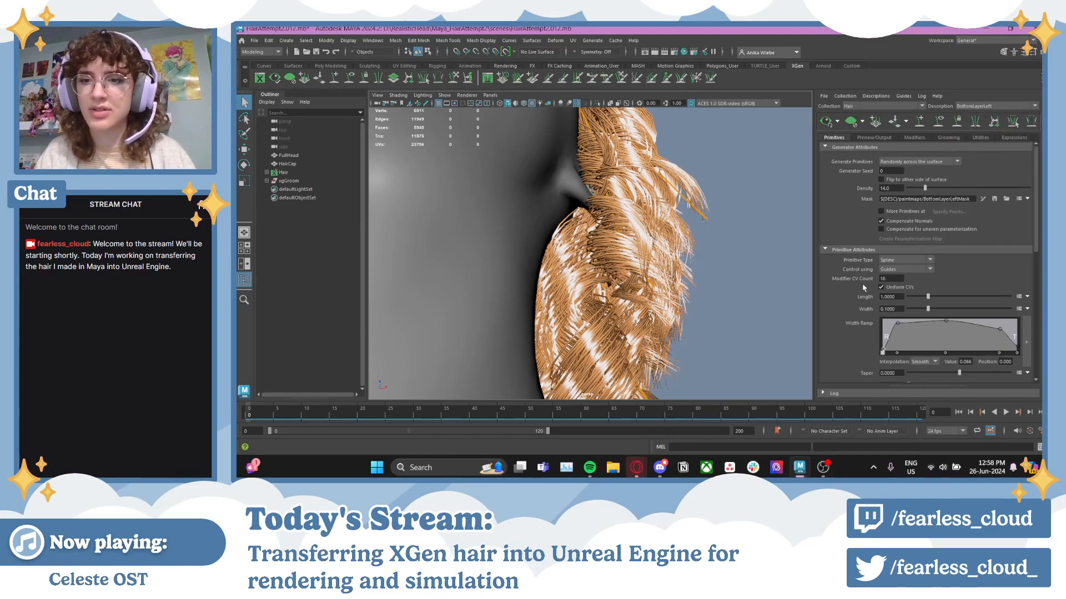
alt+drag(655, 214, 517, 298)
alt+right_drag(517, 299, 637, 302)
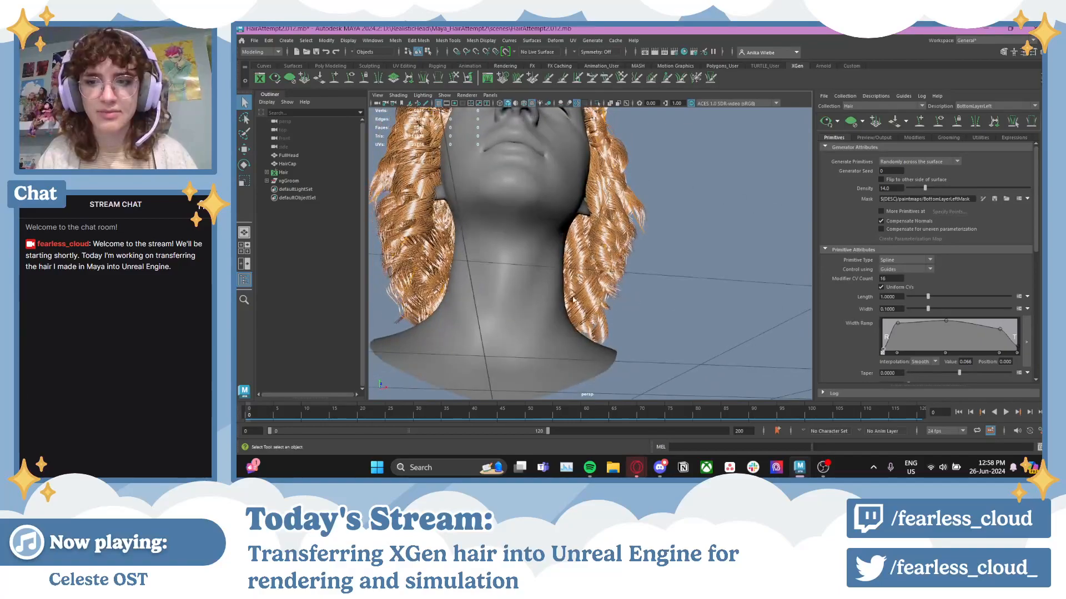
alt+middle_drag(491, 322, 654, 269)
alt+drag(655, 268, 781, 236)
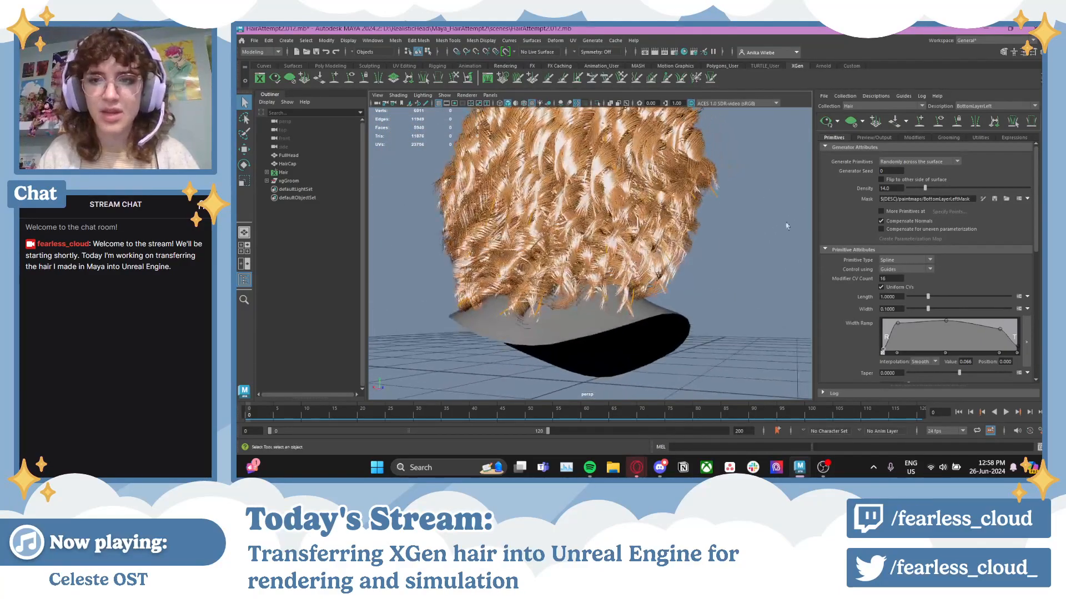
- Make BottomLayerRight the active description and set its Modifier CV Count to 16
click(1002, 105)
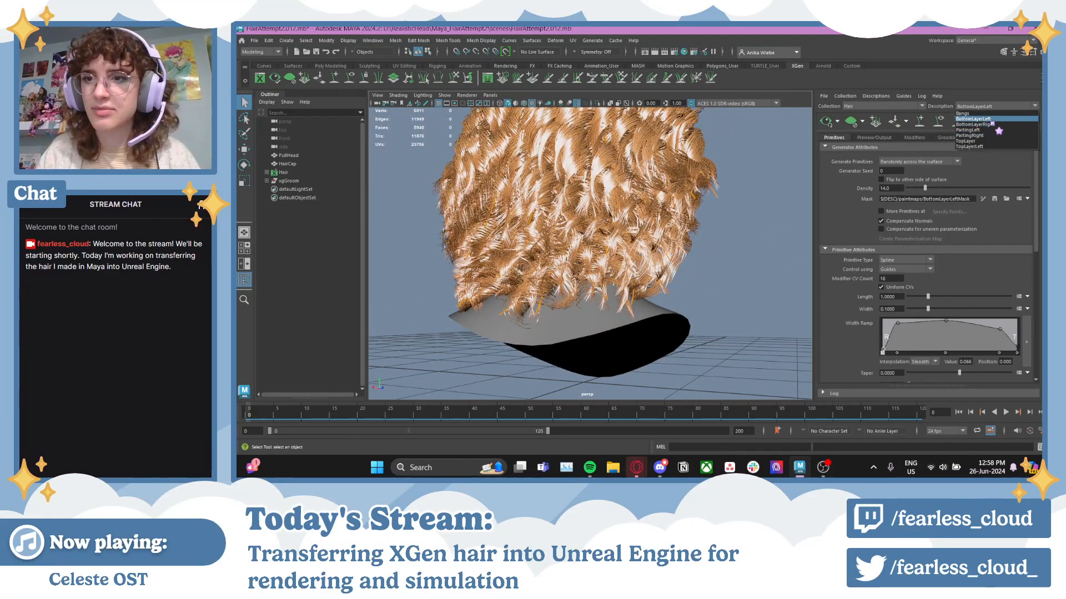
click(975, 125)
alt+drag(638, 239, 707, 249)
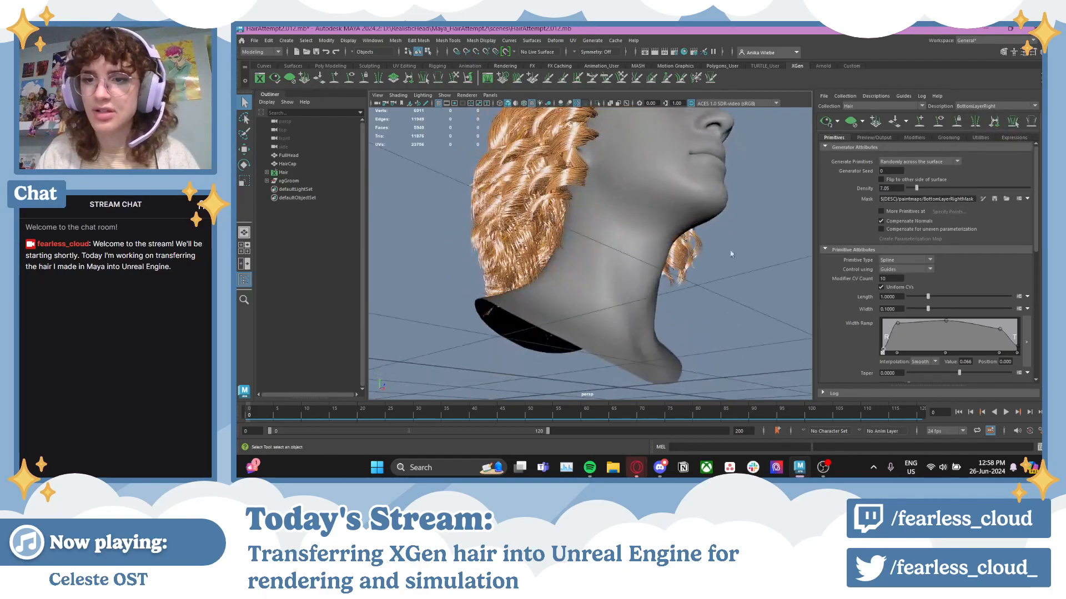
double_click(888, 279)
text(1)
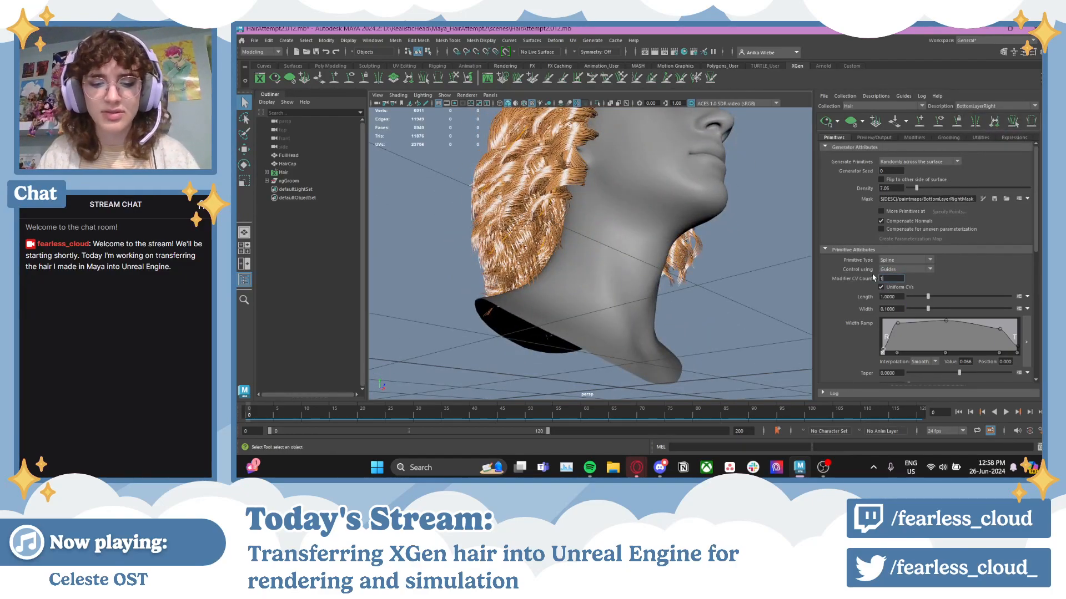
key(Return)
alt+drag(797, 291, 749, 303)
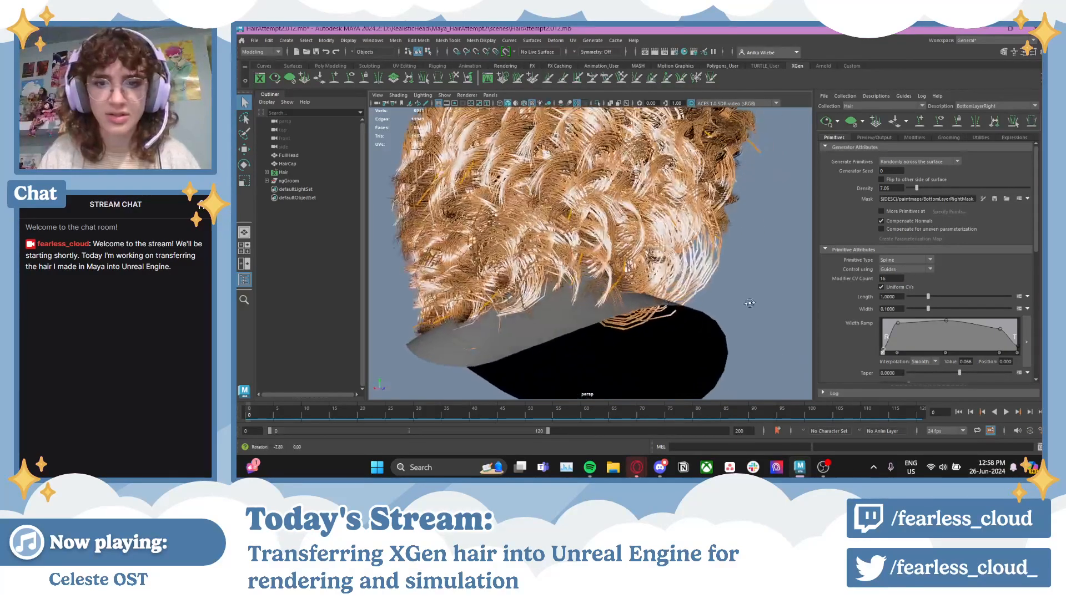
- Lower the Offset Scale ramp points of BottomLayerRight's Clumping1 modifier, bringing the second point to about 0.145
click(914, 137)
click(891, 178)
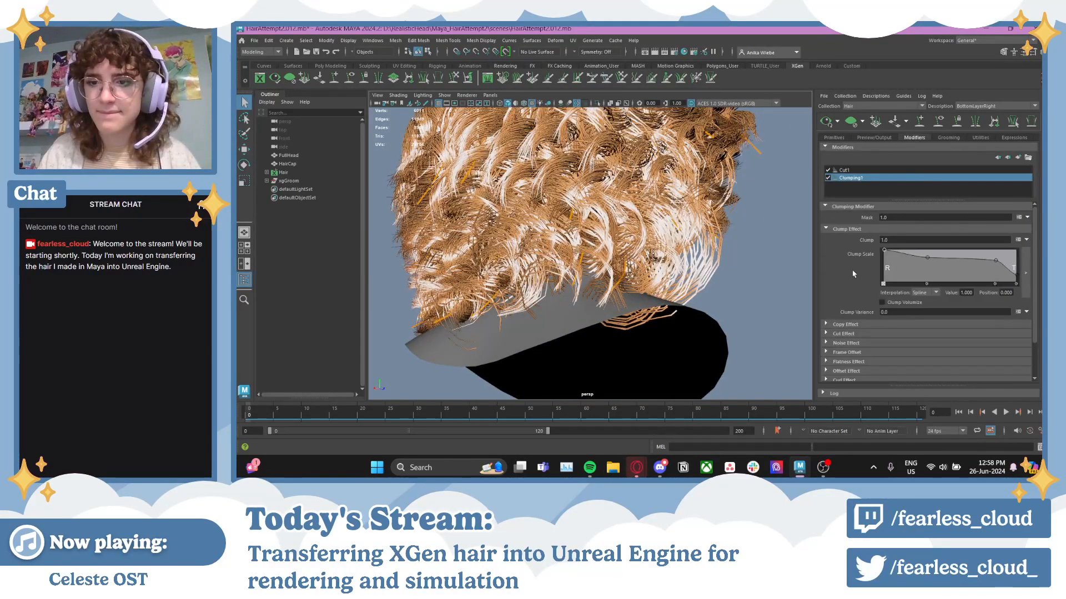
click(825, 329)
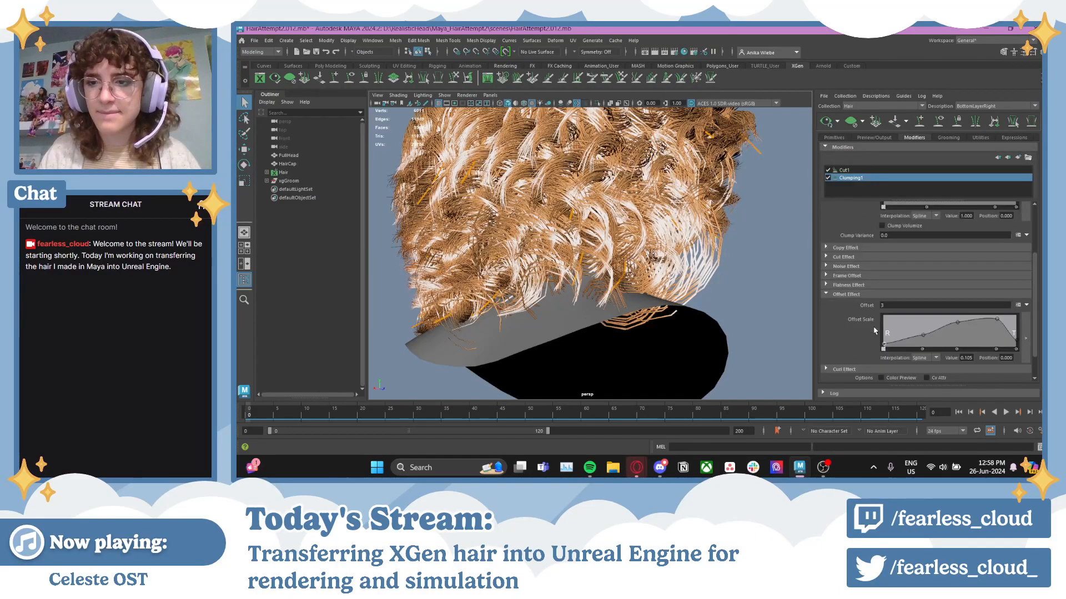
drag(924, 339, 924, 343)
click(958, 323)
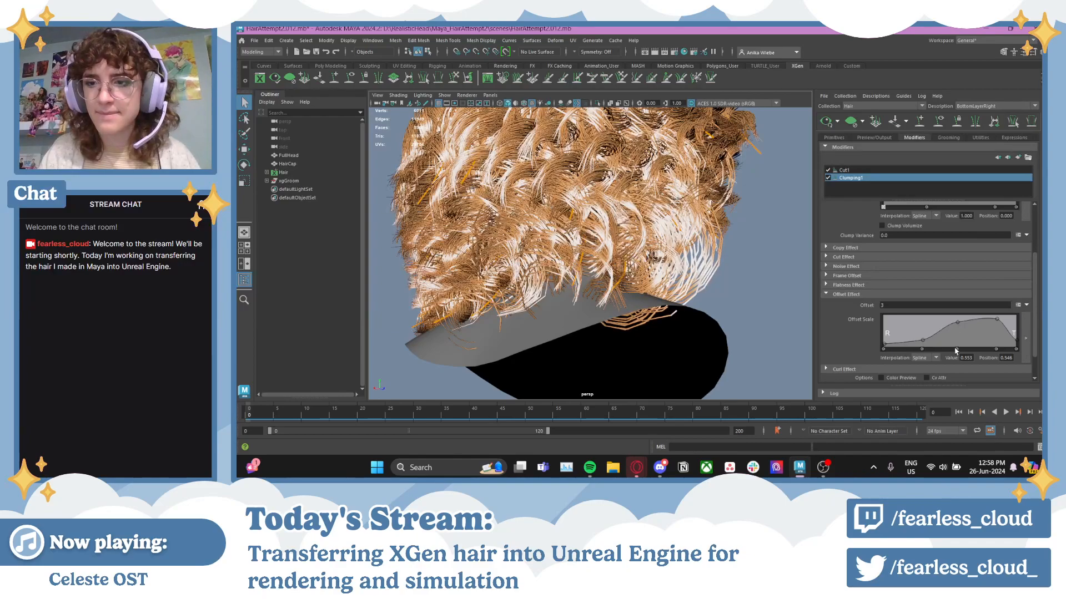
drag(957, 323, 997, 331)
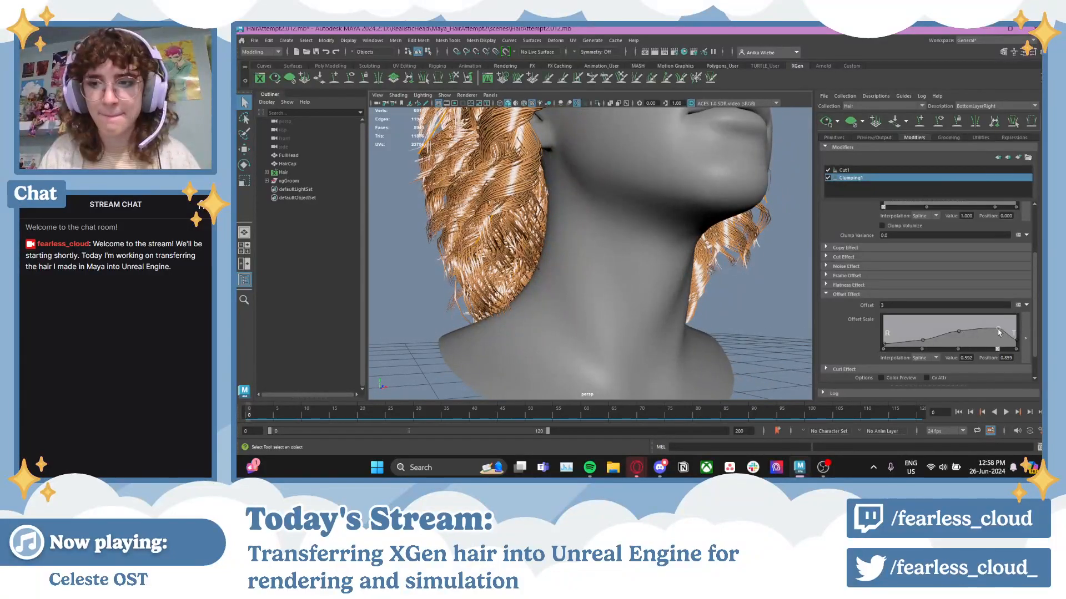
drag(998, 332, 959, 340)
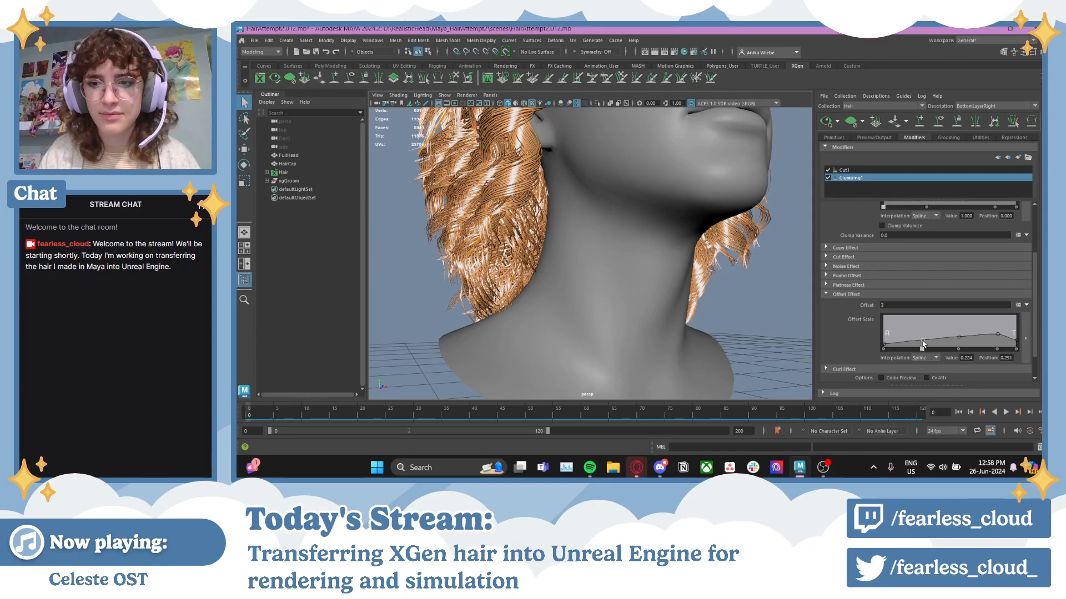
alt+drag(602, 249, 499, 229)
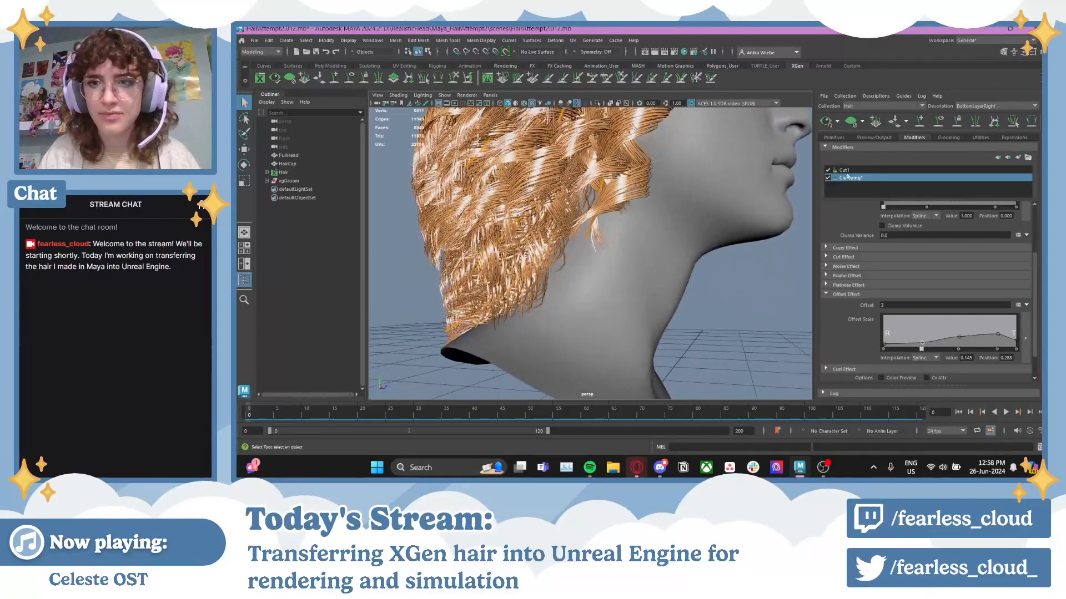
- Set the density of the BottomLayerRight description to 14
click(835, 137)
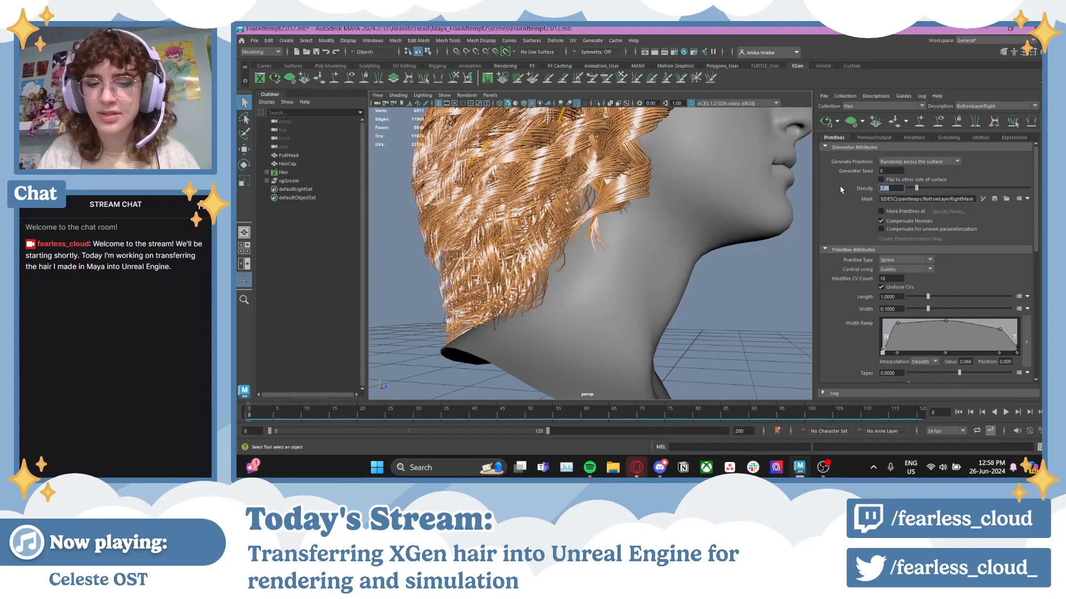
alt+drag(653, 259, 571, 259)
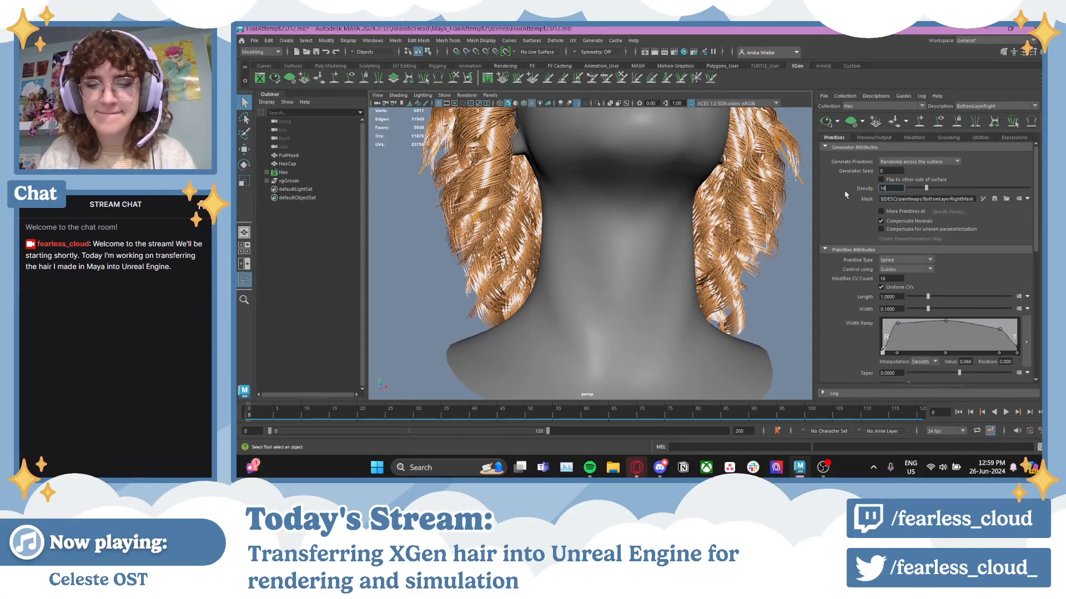
alt+drag(752, 220, 744, 290)
- Switch to the TopLayer description and check its primitive settings and modifiers against the hair
click(976, 105)
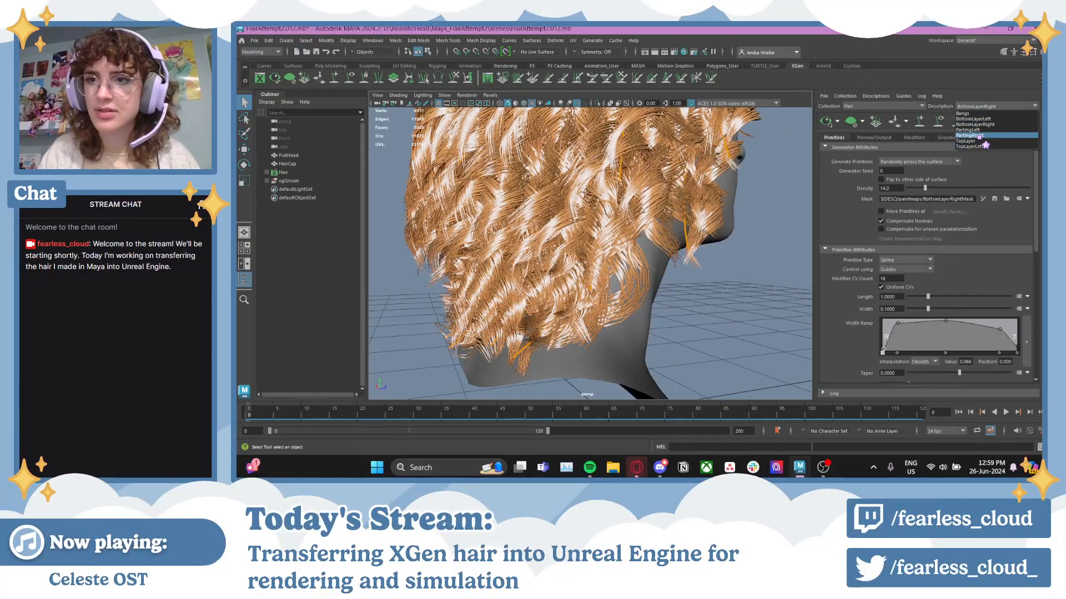
click(965, 141)
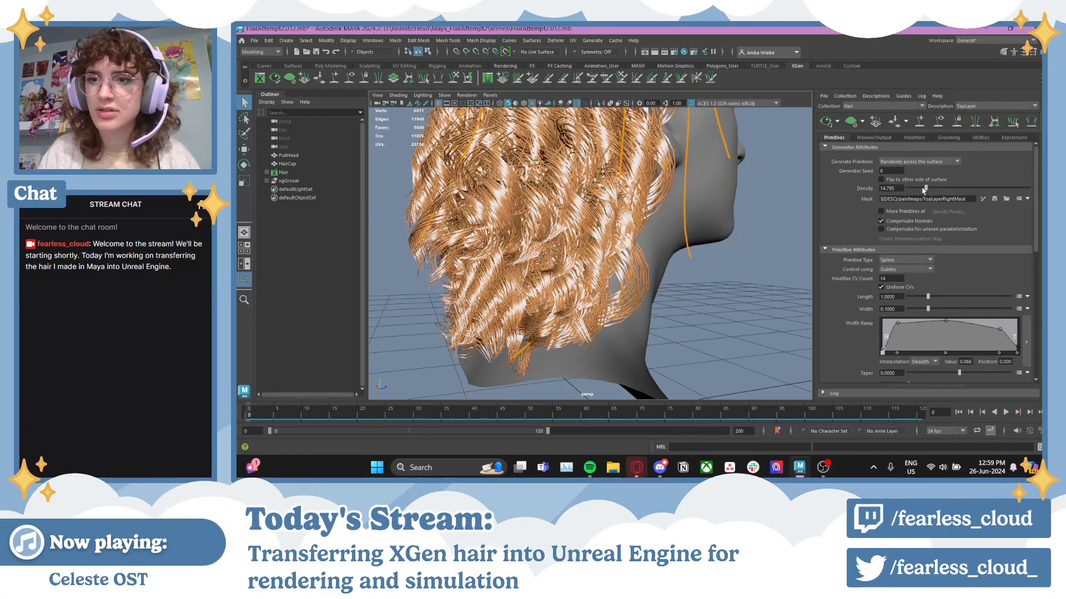
alt+drag(761, 191, 806, 174)
alt+drag(760, 202, 764, 203)
click(916, 138)
- Return to BottomLayerRight and adjust the fourth Offset Scale point of its Clumping1 modifier to about 0.434 at position 0.853
click(979, 107)
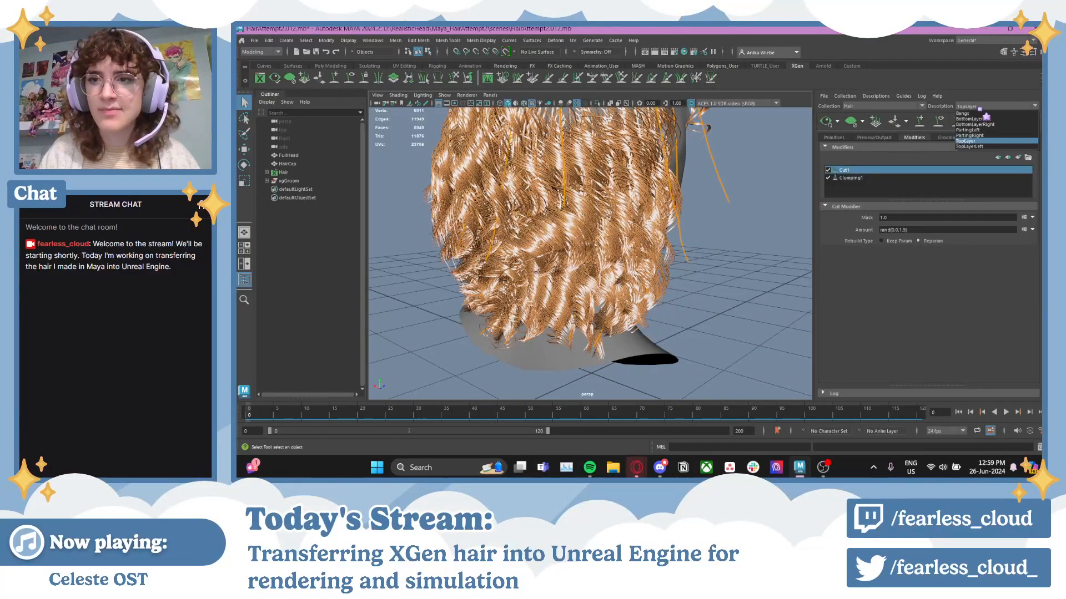
click(979, 125)
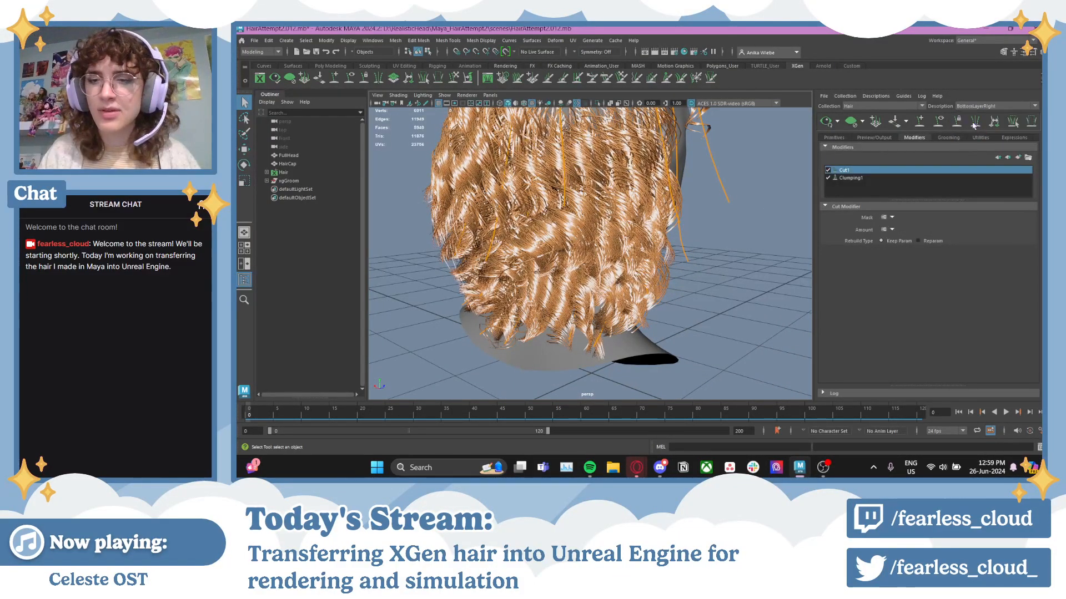
click(851, 178)
alt+drag(733, 206, 656, 202)
alt+right_drag(656, 202, 658, 200)
alt+drag(659, 199, 663, 230)
scroll(845, 311, down, 2)
click(826, 328)
scroll(999, 333, down, 2)
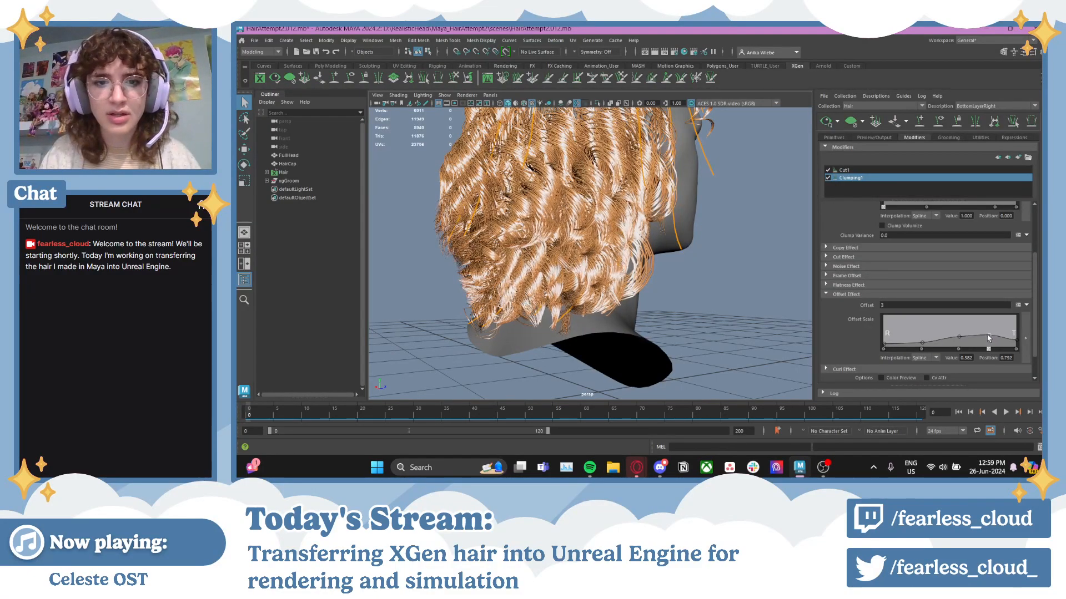
drag(997, 337, 997, 337)
alt+drag(628, 236, 708, 256)
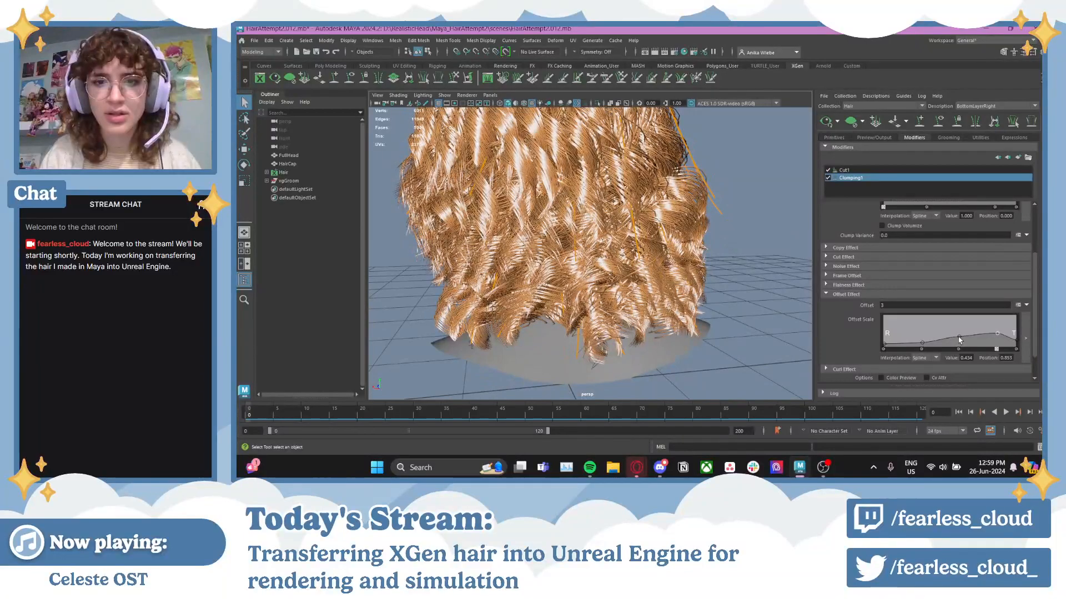
- Inspect the bottom hair layer from several sides and check the flatness, frame, noise and curl effect settings of its Clumping1 modifier
alt+drag(555, 233, 405, 182)
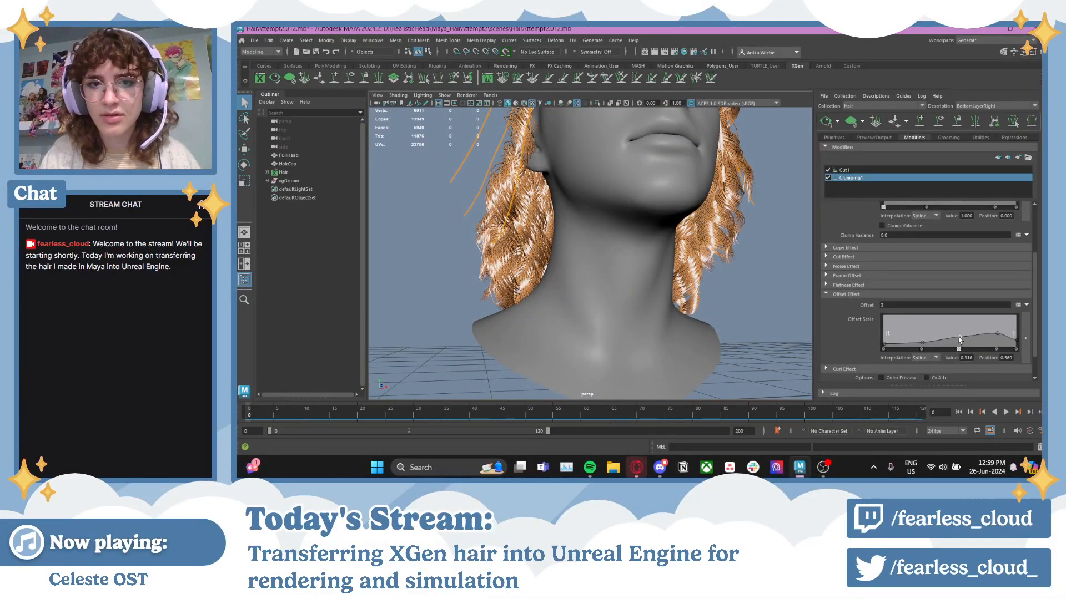
mouse_move(508, 257)
alt+mouse_down()
mouse_move(613, 254)
mouse_move(463, 256)
mouse_move(496, 257)
alt+mouse_up()
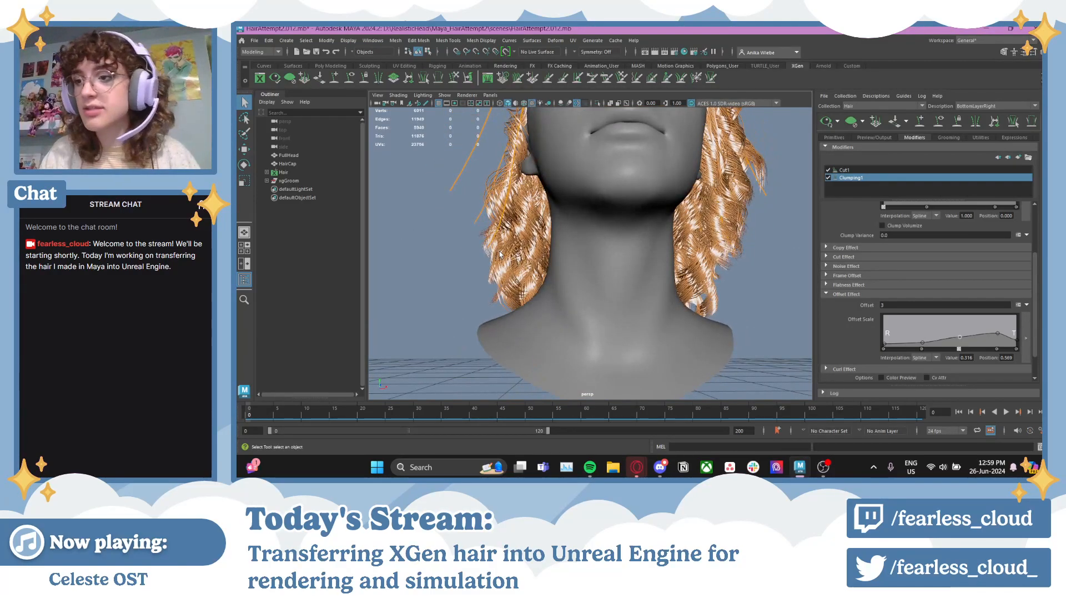
alt+drag(625, 261, 697, 290)
scroll(864, 292, down, 2)
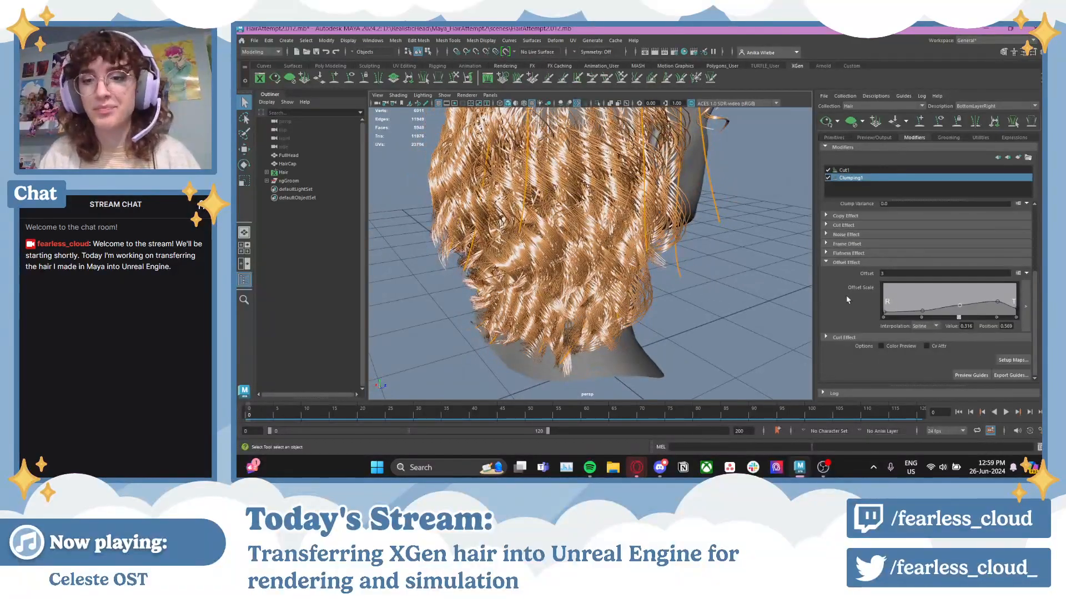
click(826, 253)
click(827, 253)
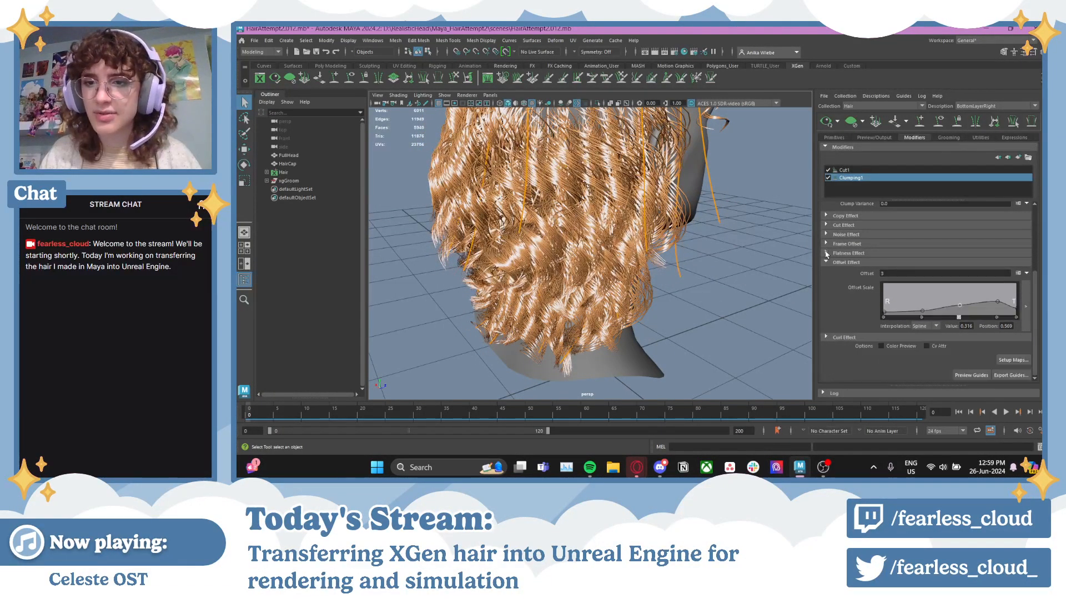
click(827, 245)
click(826, 245)
click(826, 236)
click(826, 235)
alt+drag(698, 254, 581, 235)
click(834, 336)
scroll(917, 303, down, 3)
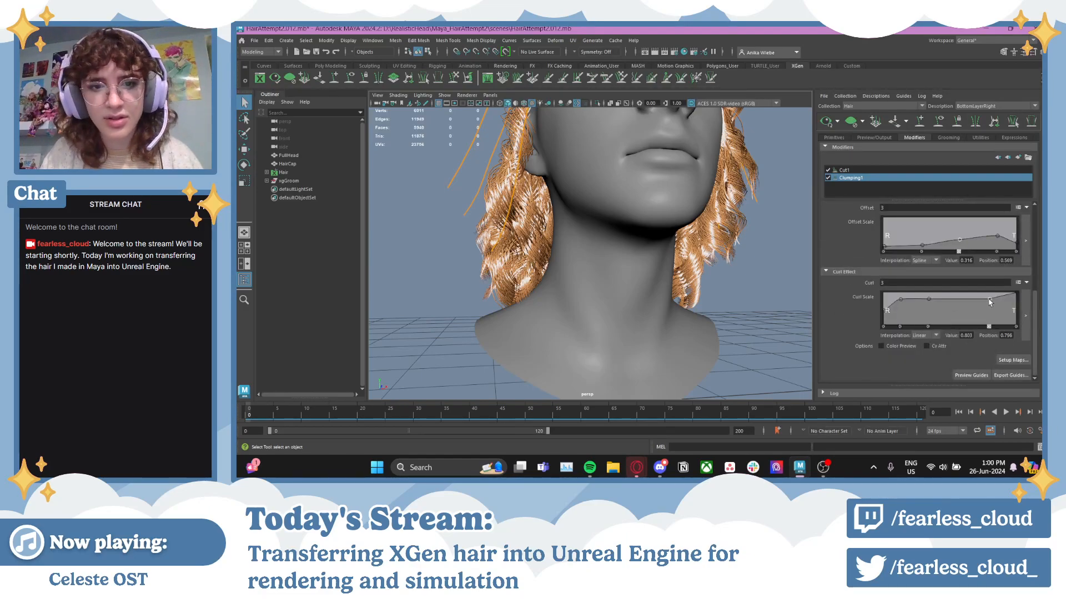
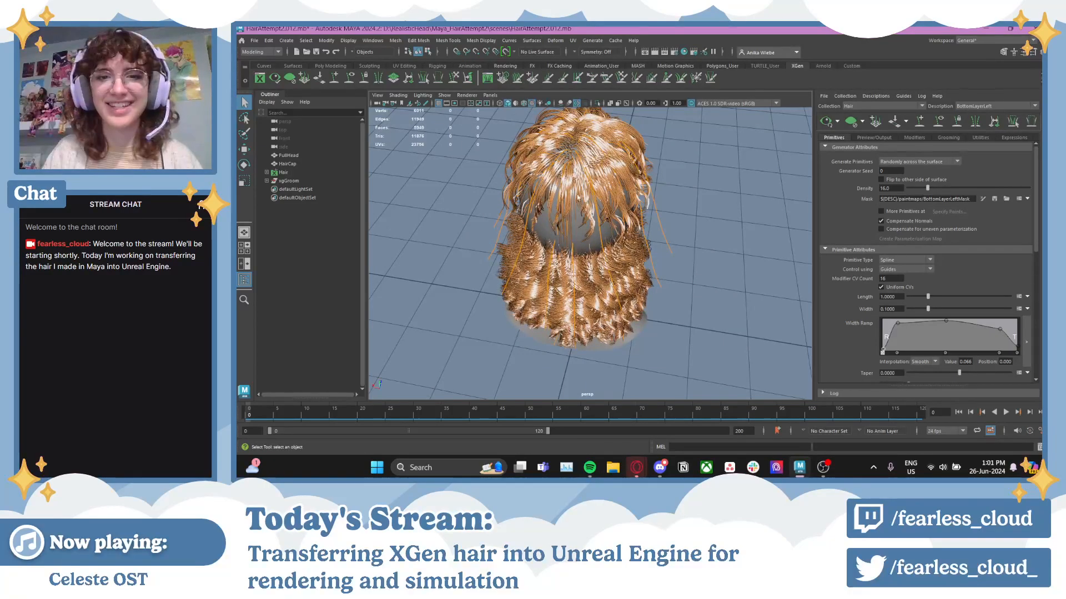
- Set the density of the TopLayer description to 16
alt+drag(578, 197, 969, 105)
click(989, 106)
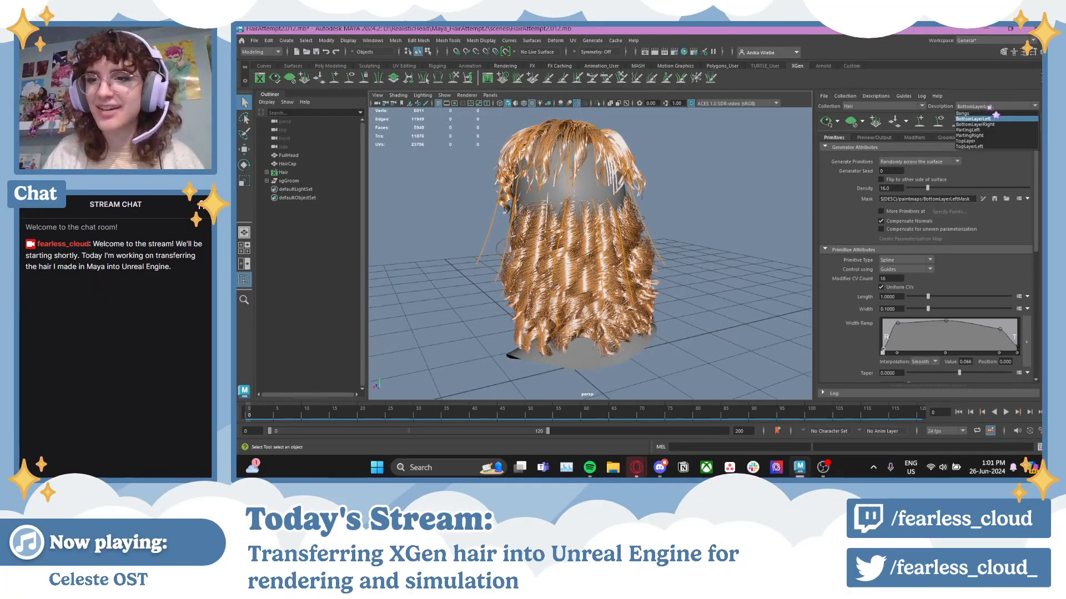
click(968, 141)
double_click(887, 188)
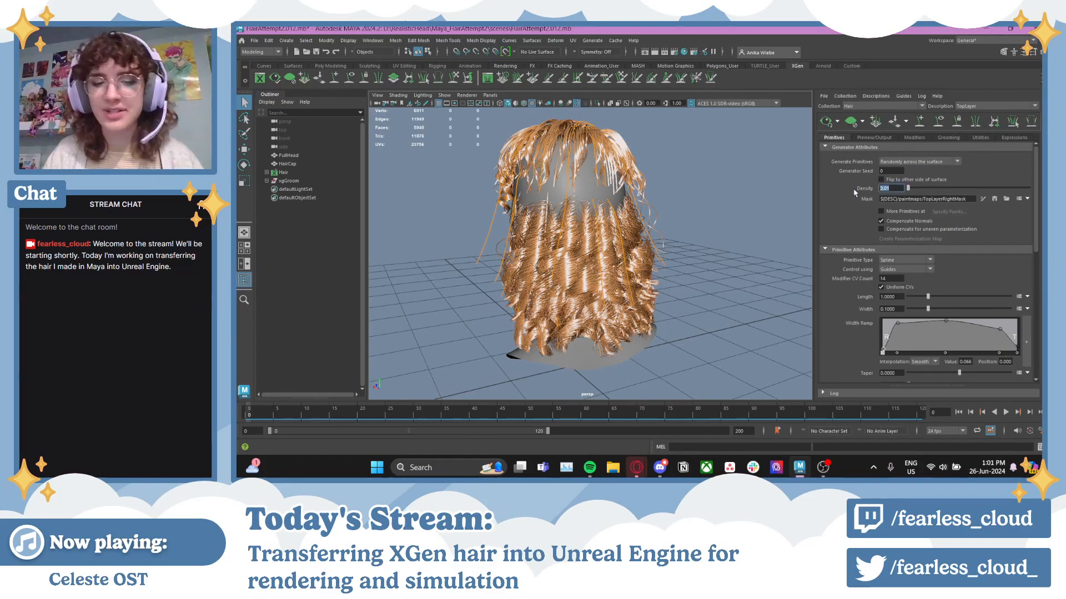
text(16)
key(Return)
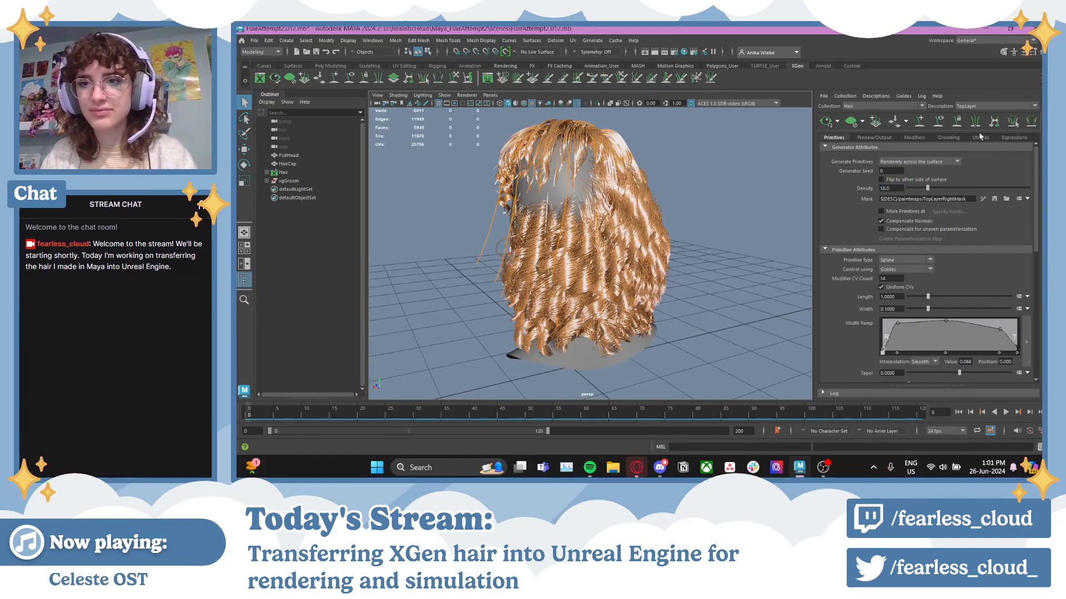
- Set the density of the TopLayerLeft description to 16
click(997, 106)
click(968, 153)
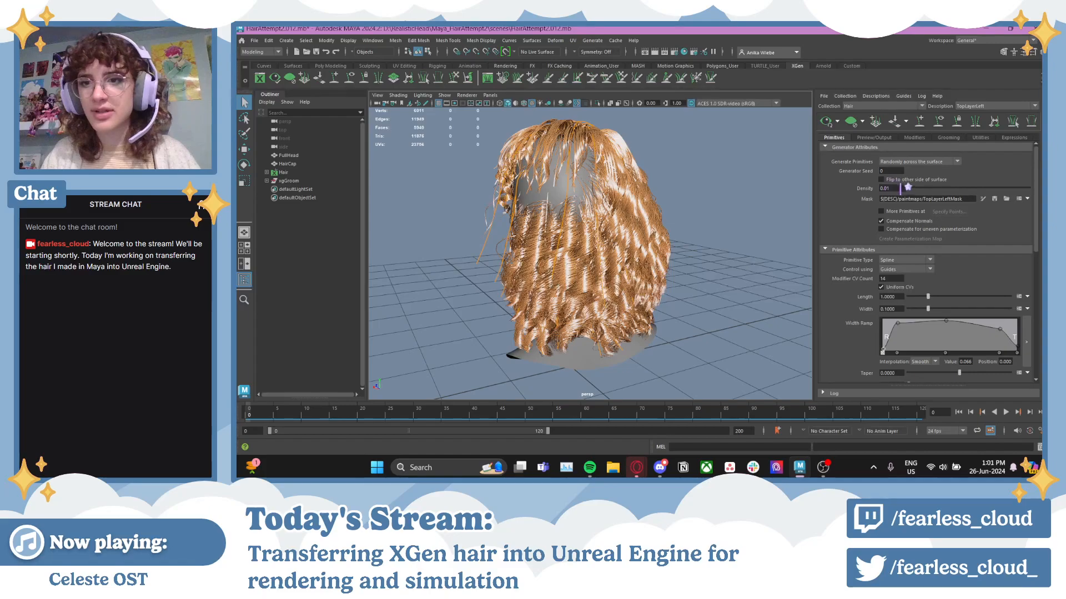
double_click(888, 188)
key(Return)
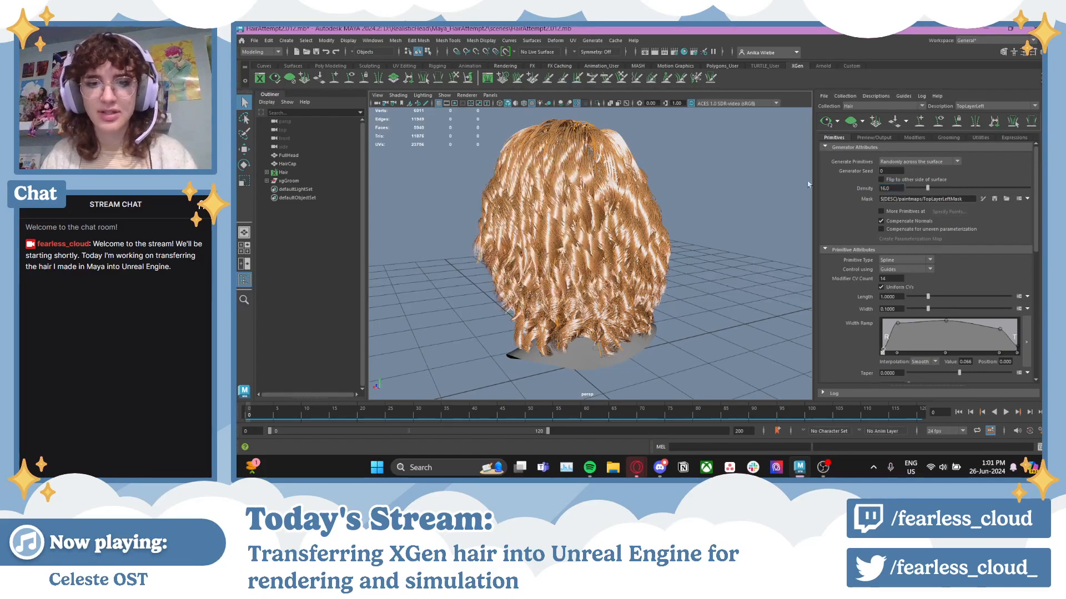
- Set the density of the PartingRight description to 16
alt+drag(587, 198, 705, 189)
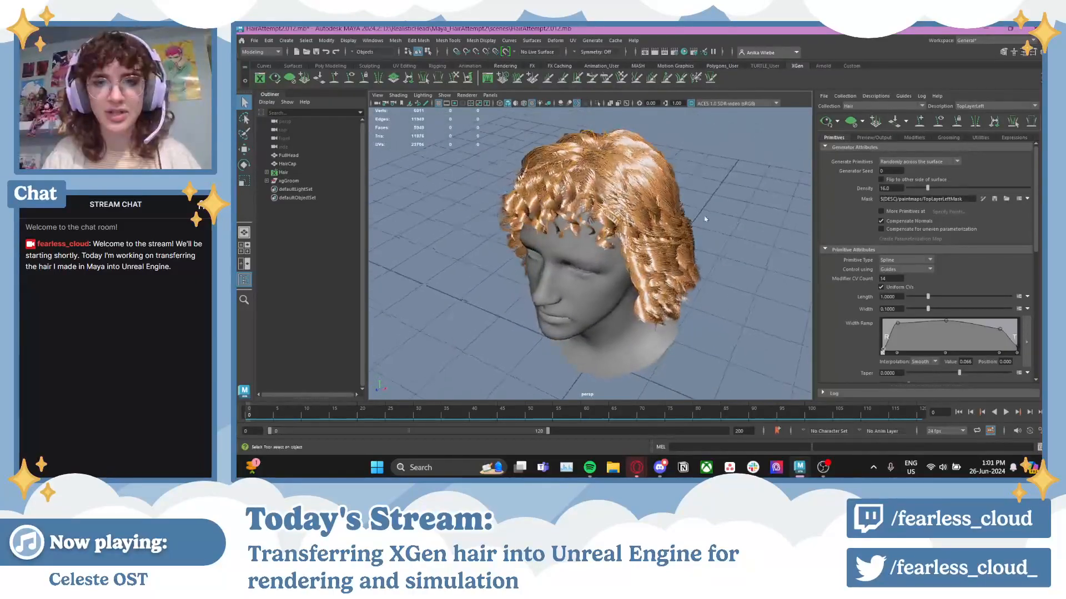
click(993, 106)
click(977, 137)
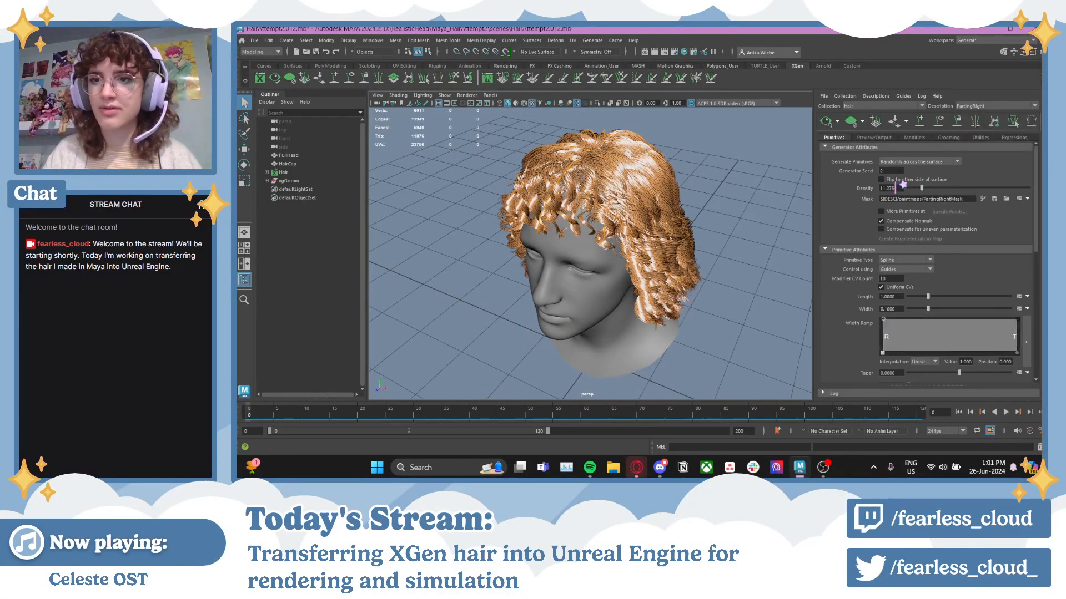
double_click(895, 188)
text(16)
key(Return)
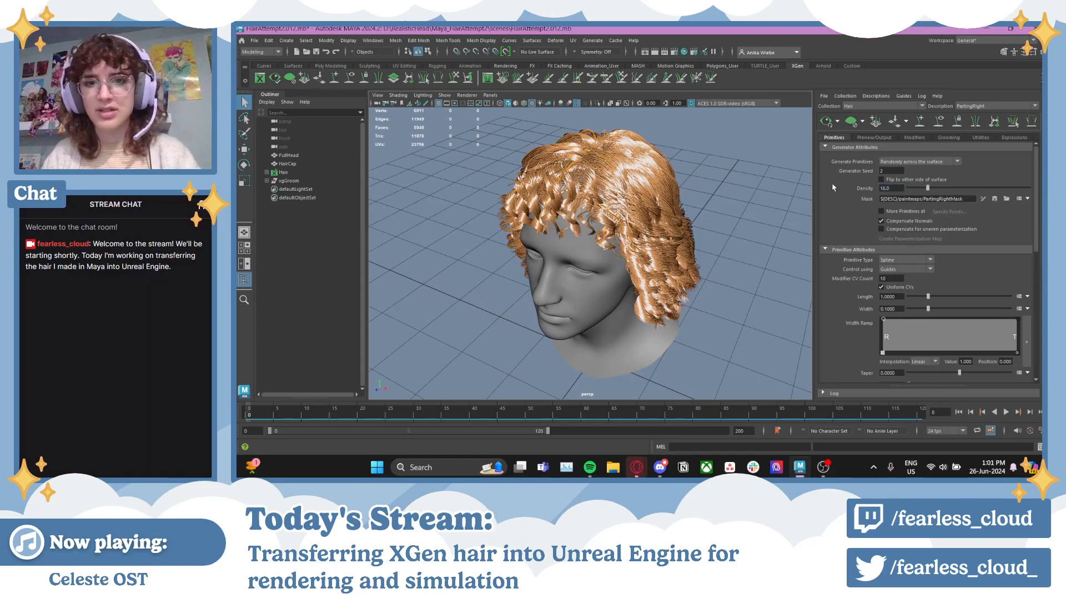
- Set the density of the PartingLeft description to 16
click(970, 108)
click(979, 131)
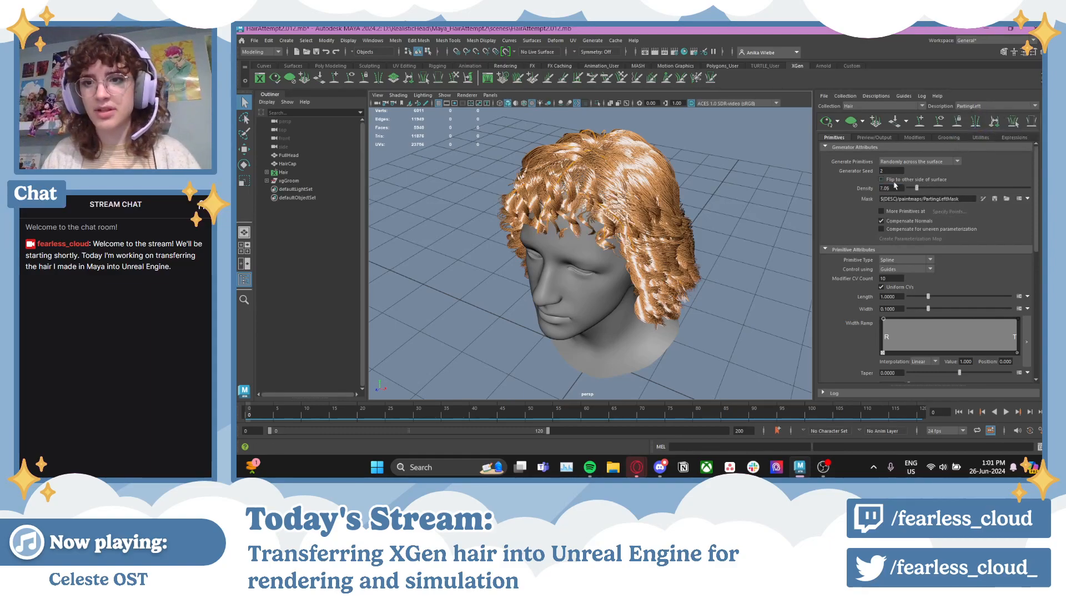
drag(898, 188, 848, 190)
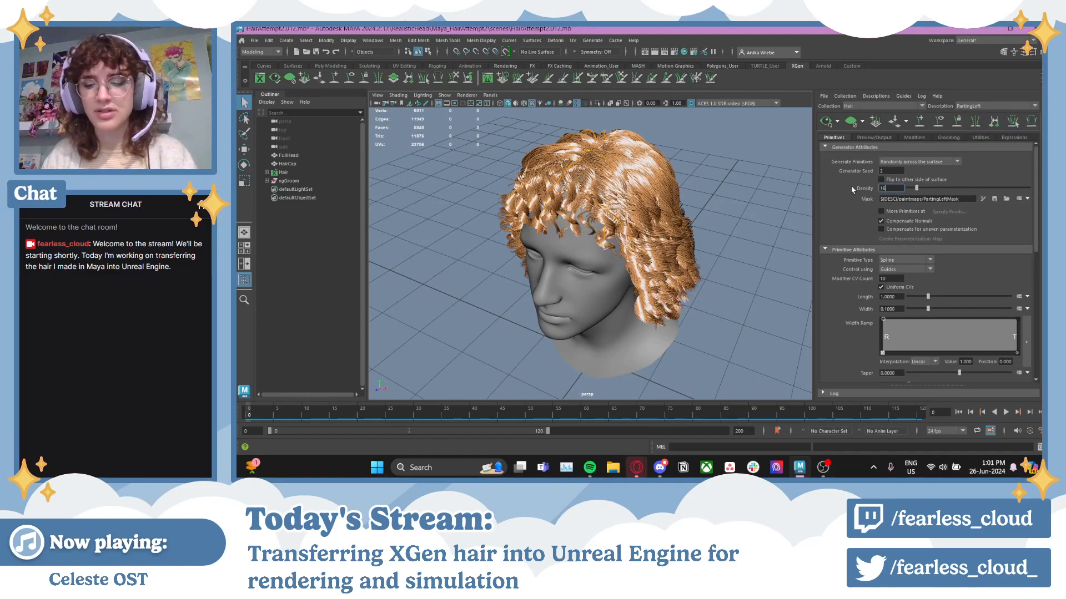
key(Return)
- Set the density of the Bangs description to 16
click(993, 106)
click(977, 116)
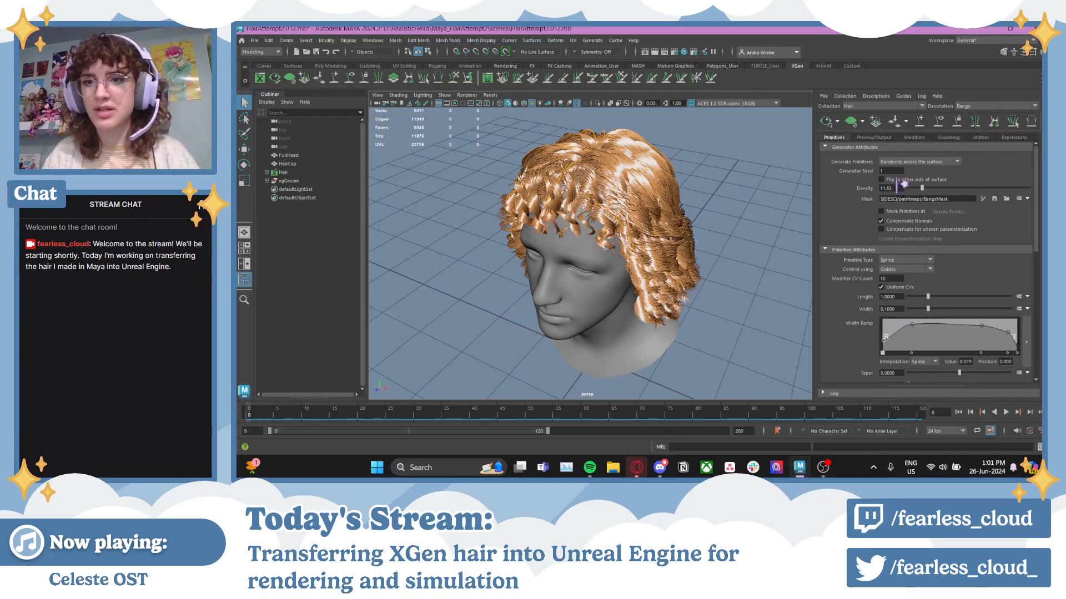
drag(902, 188, 855, 191)
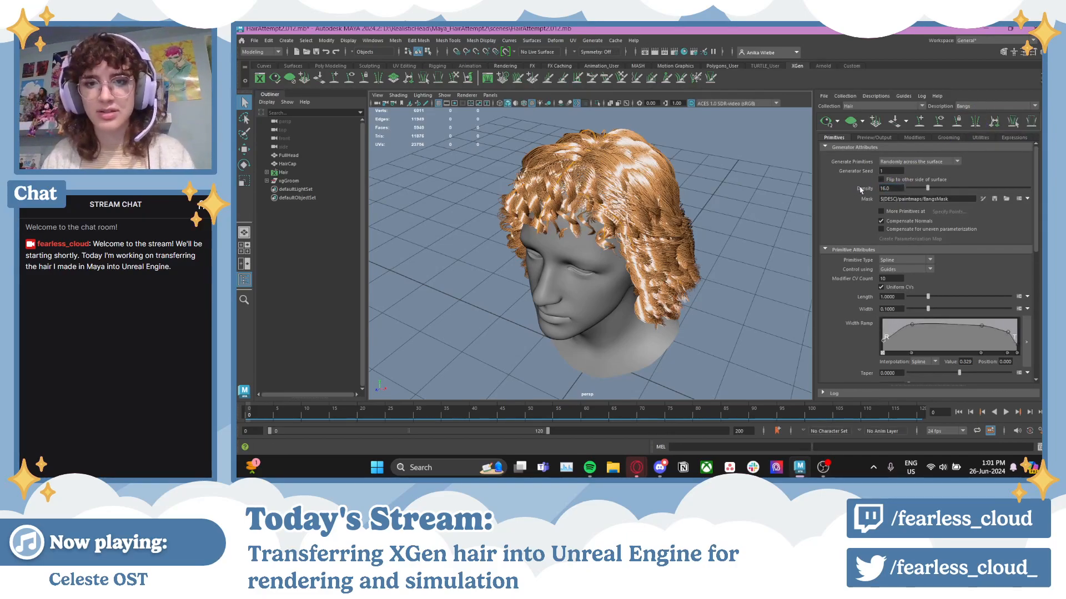
- Examine the denser hair from the back, side and front, with close attention to the bangs around the forehead
alt+drag(707, 202, 680, 206)
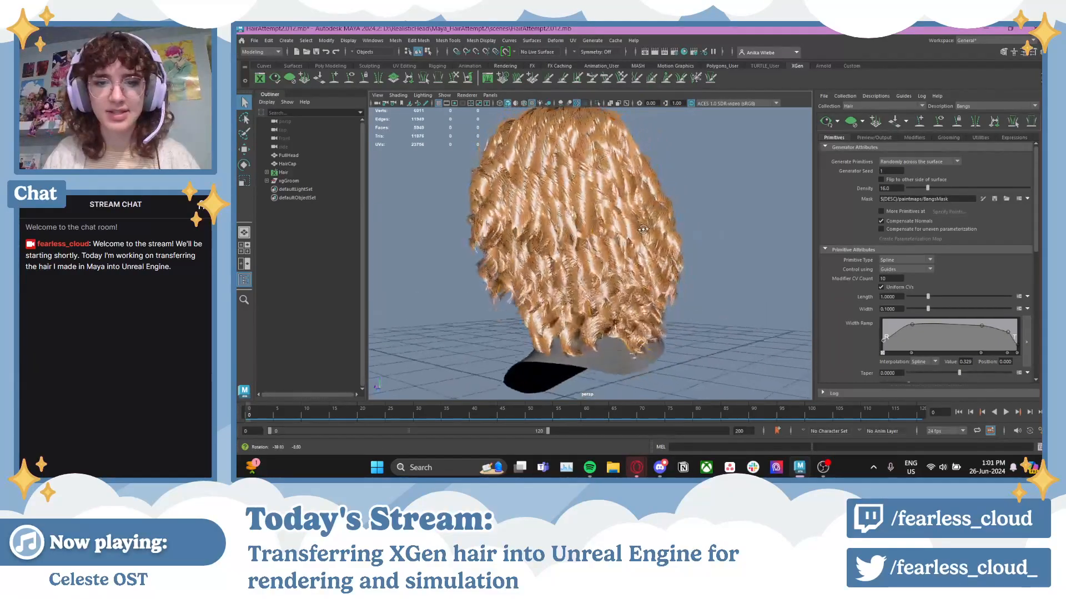
alt+drag(643, 229, 731, 265)
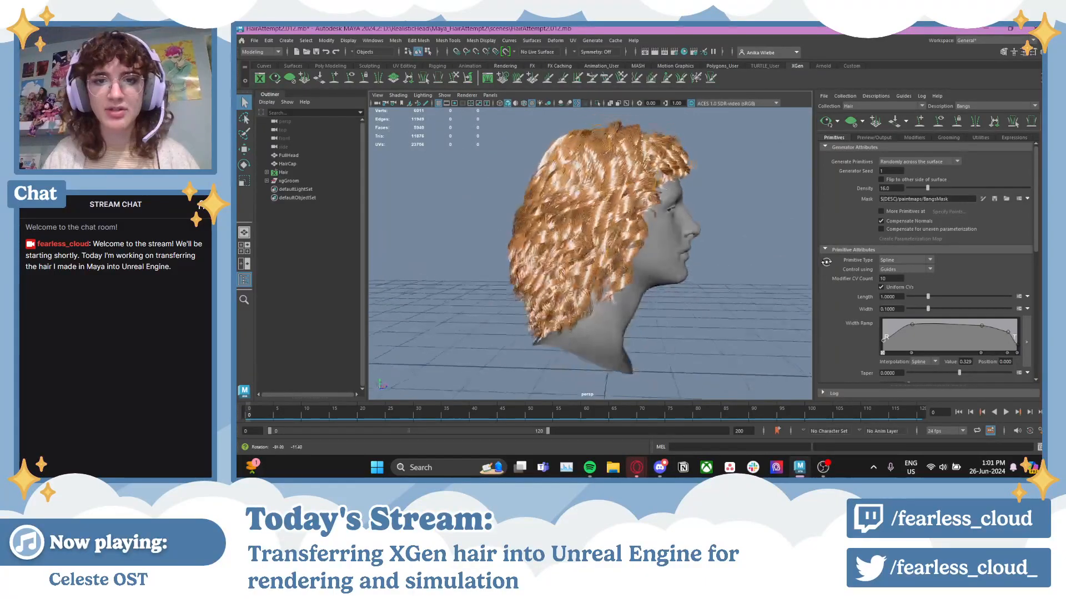
click(975, 107)
click(978, 112)
alt+drag(627, 206, 669, 240)
scroll(668, 240, up, 3)
alt+middle_drag(677, 244, 680, 227)
alt+drag(679, 227, 618, 199)
alt+right_drag(619, 199, 686, 203)
alt+middle_drag(686, 203, 694, 256)
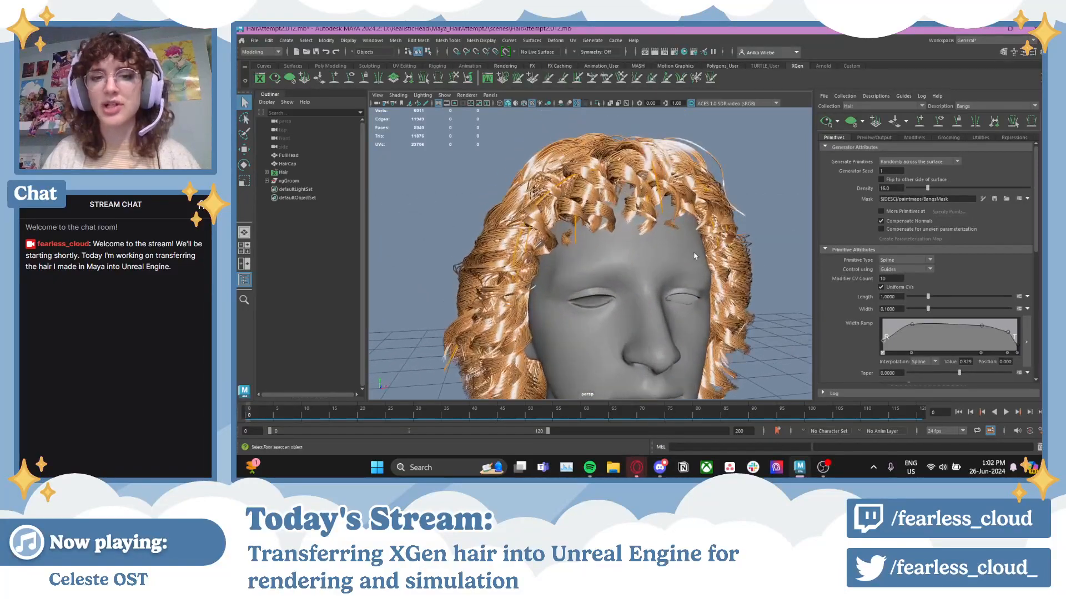
alt+drag(694, 256, 692, 255)
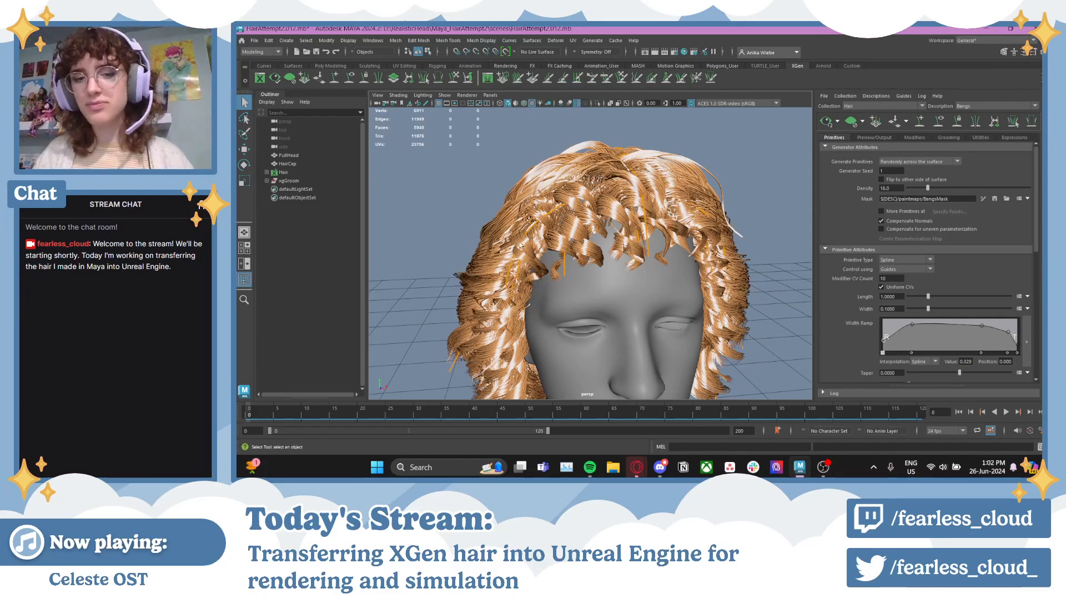
alt+drag(558, 248, 681, 222)
alt+drag(750, 174, 683, 160)
- Add a Noise modifier to the Bangs description
click(921, 138)
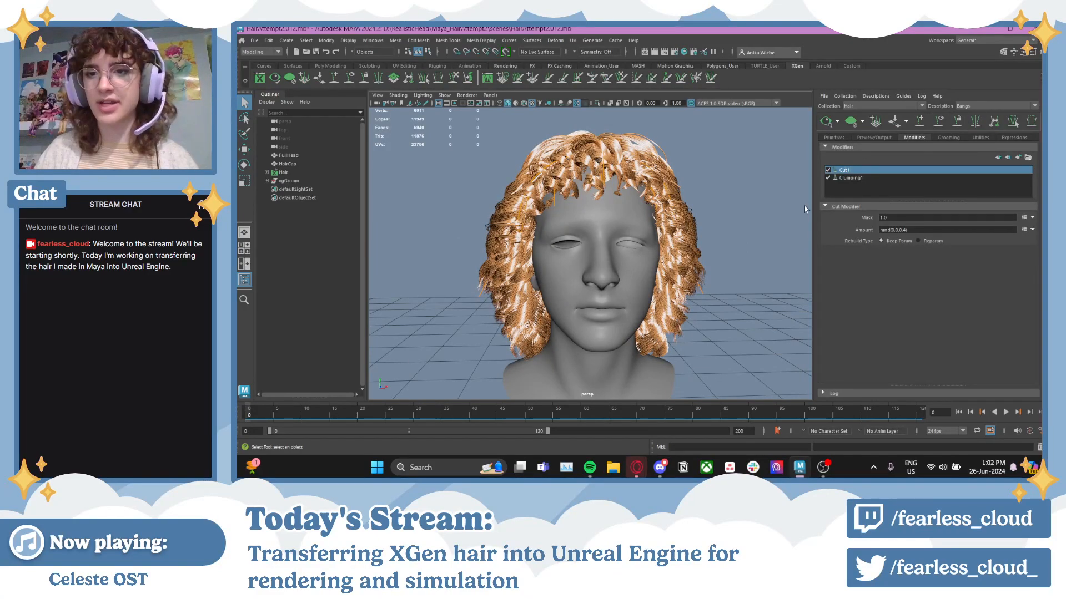
click(1019, 157)
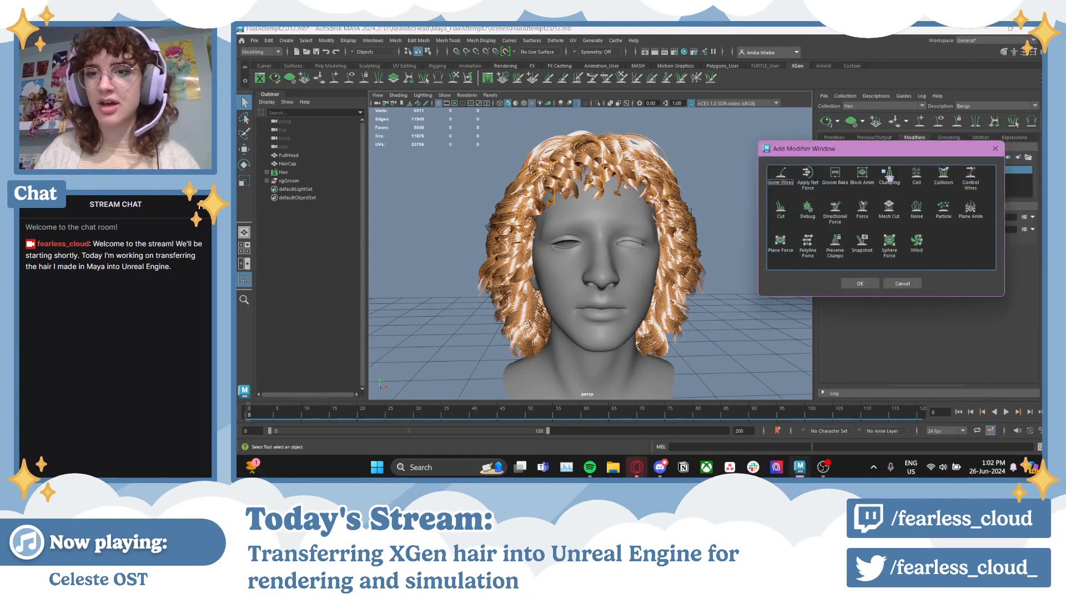
click(925, 220)
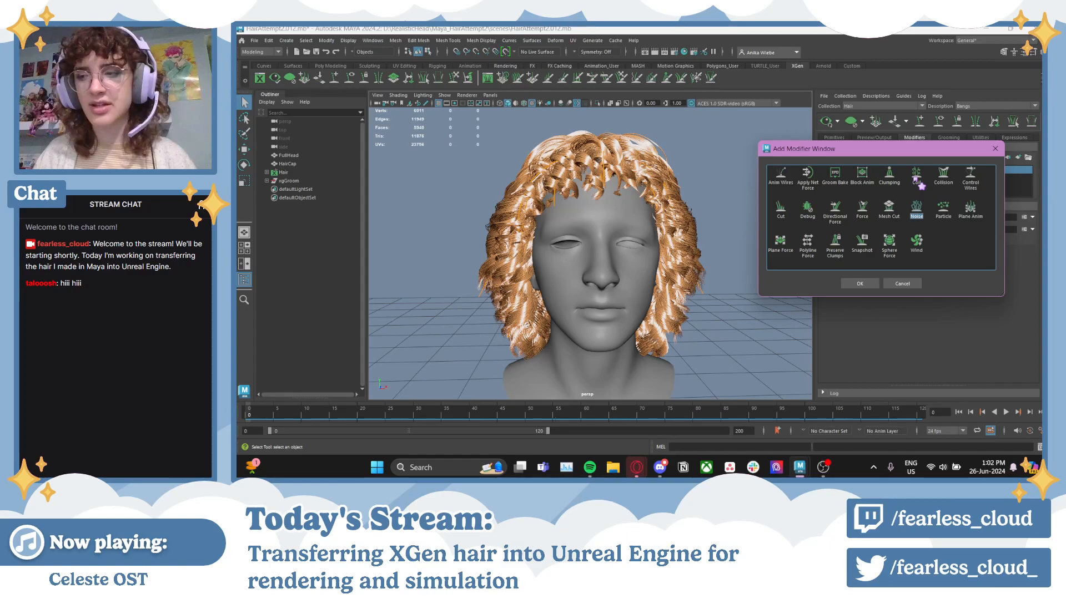
click(860, 284)
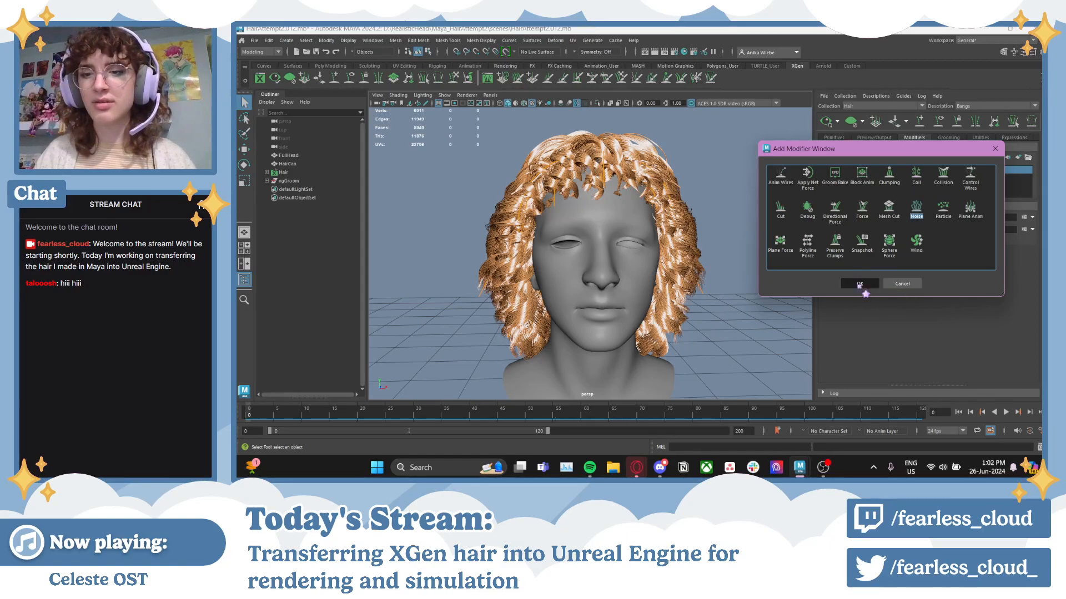
- Compare the bangs from the side with the Noise1 modifier repeatedly disabled and enabled
alt+drag(727, 217, 768, 199)
alt+middle_drag(768, 198, 734, 239)
click(829, 171)
click(828, 171)
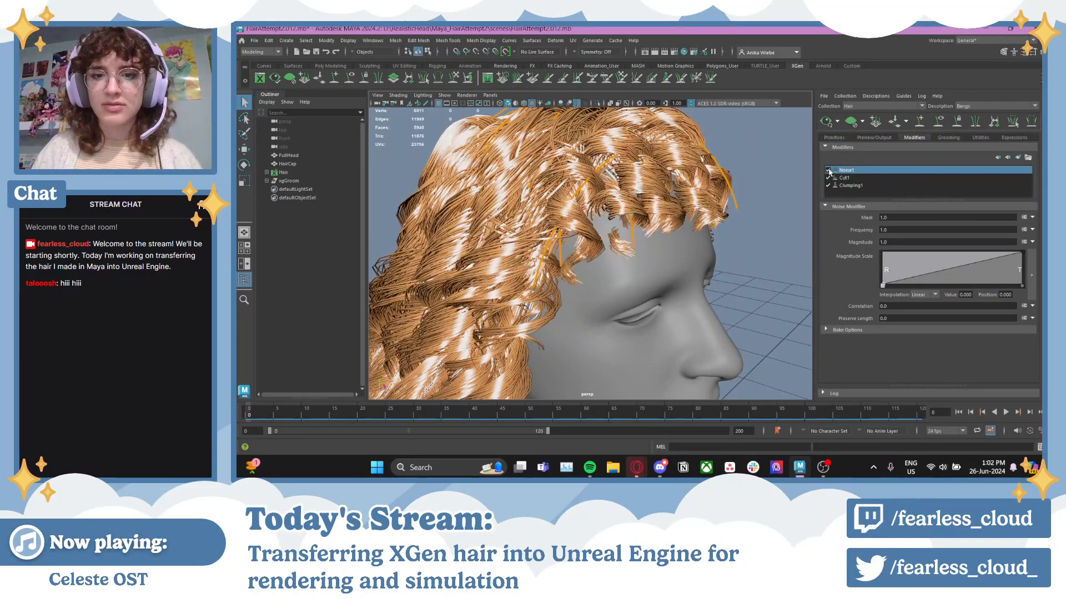
click(828, 171)
click(828, 171)
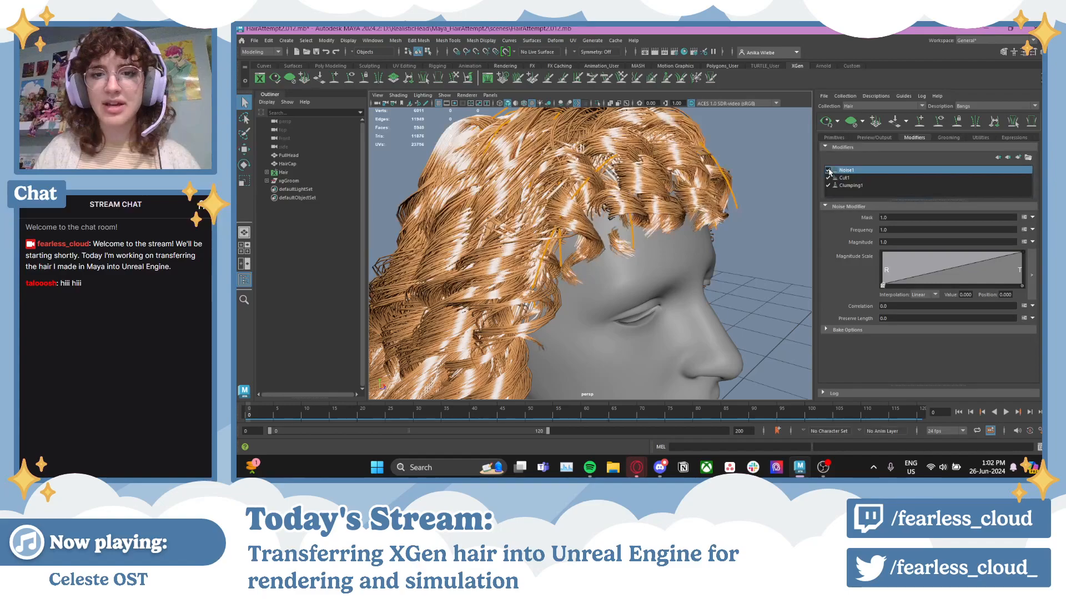
click(829, 172)
click(828, 171)
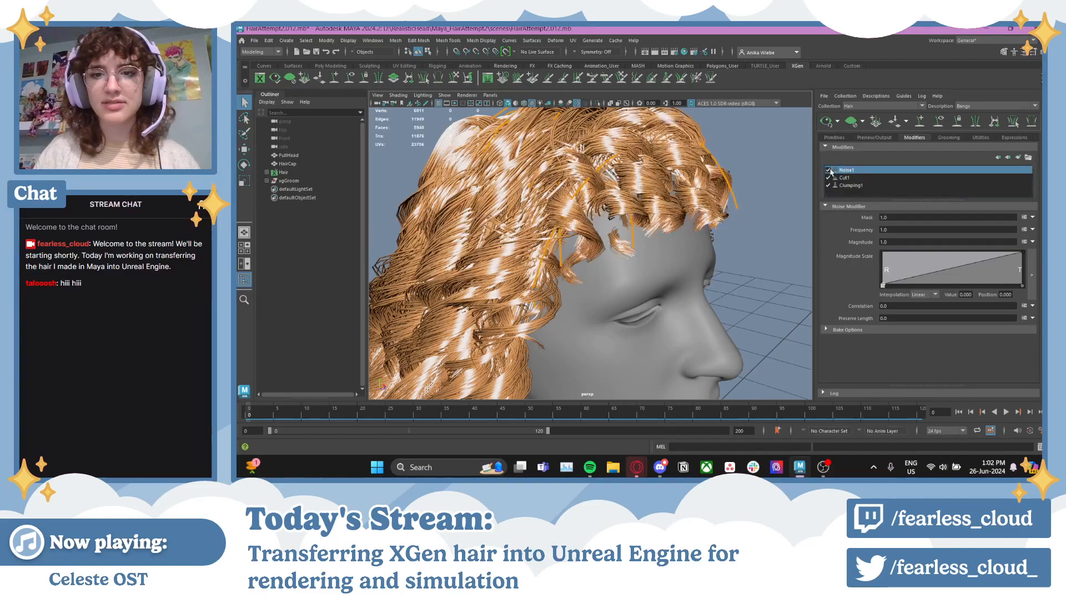
- Compare the bangs from the front and below with Noise1 disabled, then re-enable the modifier
alt+drag(788, 175, 642, 193)
click(828, 170)
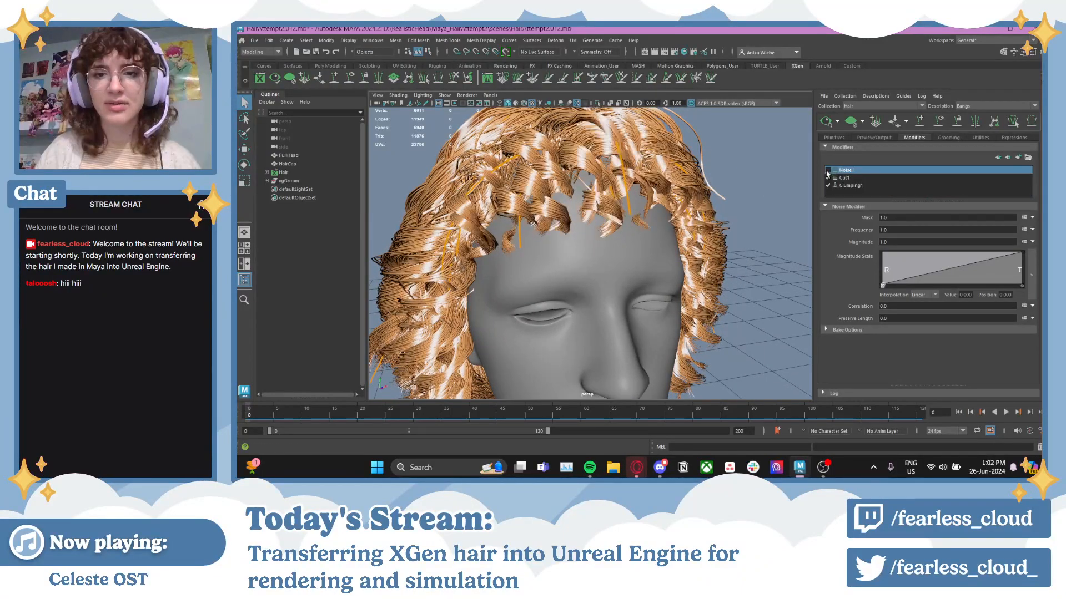
alt+drag(666, 267, 694, 200)
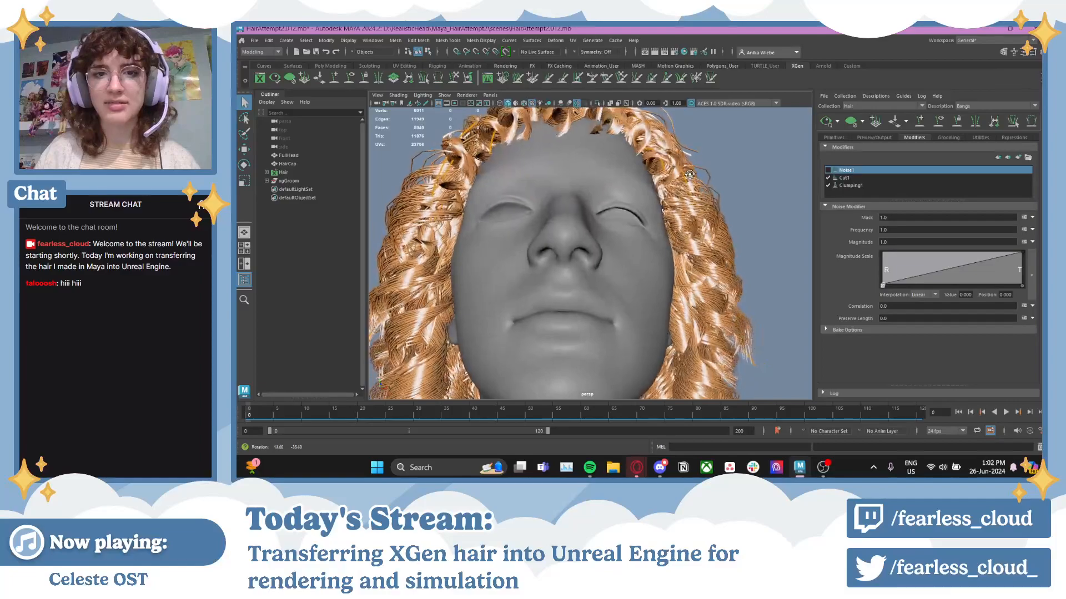
alt+drag(621, 215, 668, 241)
click(827, 171)
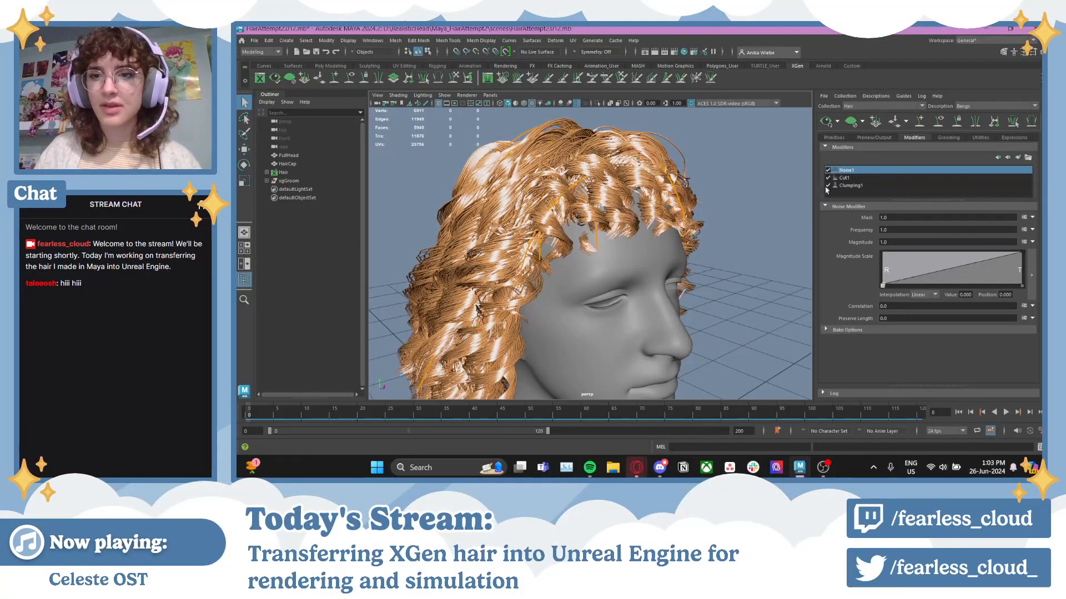
- Inspect the curls of the bangs up close from several angles while switching Noise1 off and on
scroll(626, 245, up, 3)
alt+drag(592, 245, 669, 255)
scroll(630, 245, down, 4)
scroll(630, 245, up, 4)
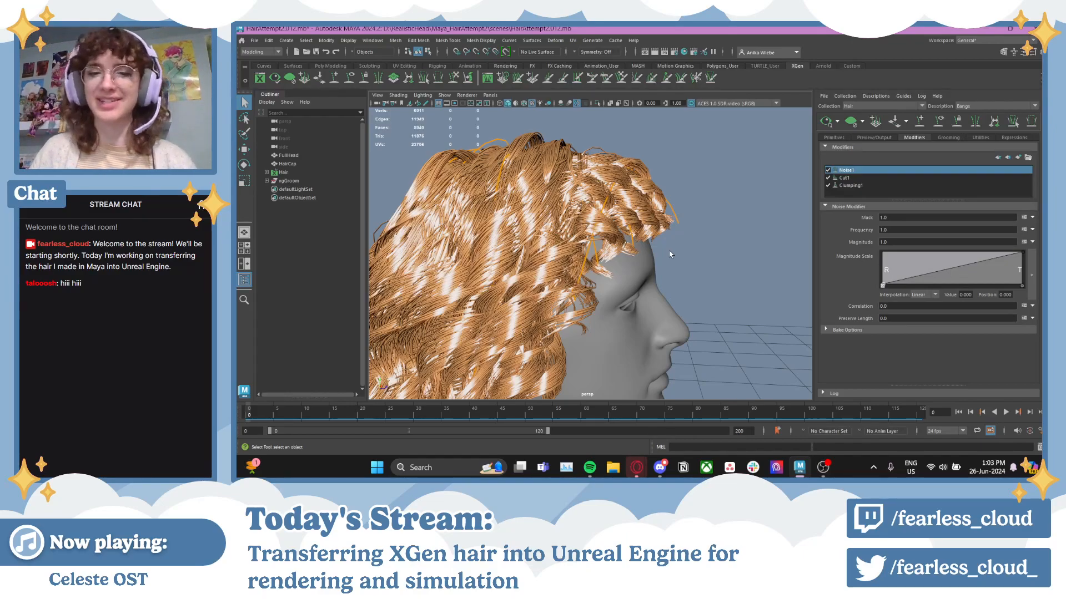
alt+drag(669, 255, 761, 280)
click(827, 171)
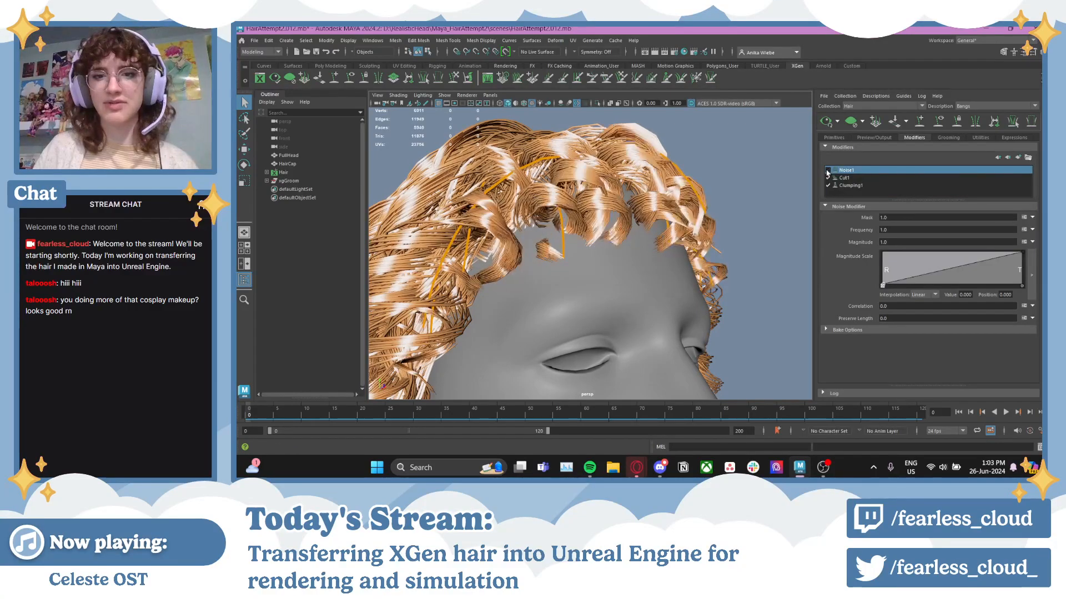
click(827, 171)
mouse_move(718, 206)
alt+mouse_down()
mouse_move(721, 253)
mouse_move(721, 222)
alt+mouse_up()
click(828, 171)
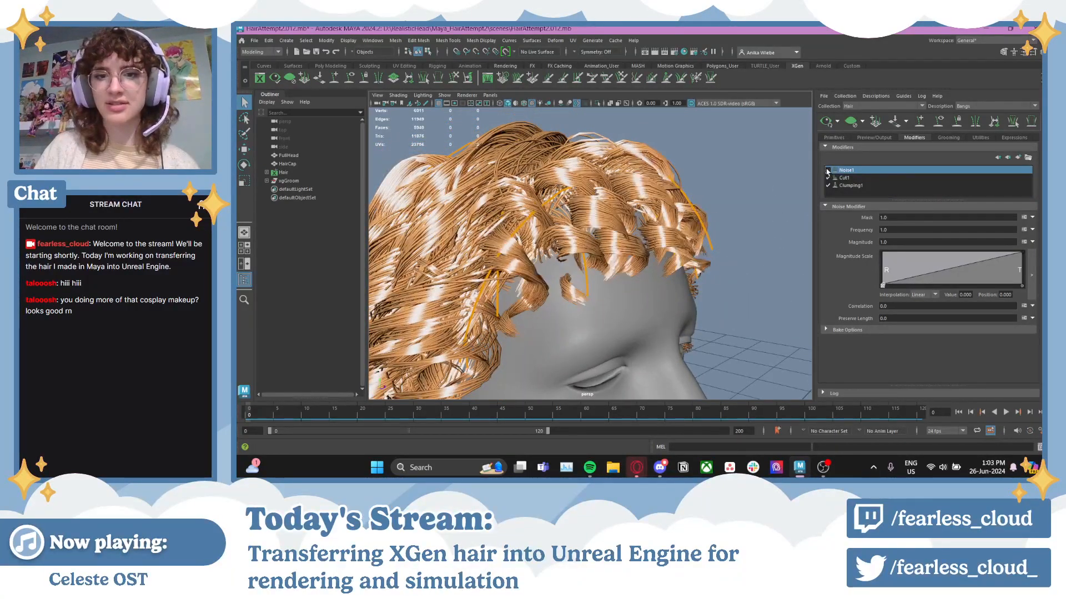
- Re-enable Noise1 and add a Magnitude Scale point of about 0.74 at position 0.20 with Spline interpolation
click(828, 170)
alt+drag(754, 205, 680, 229)
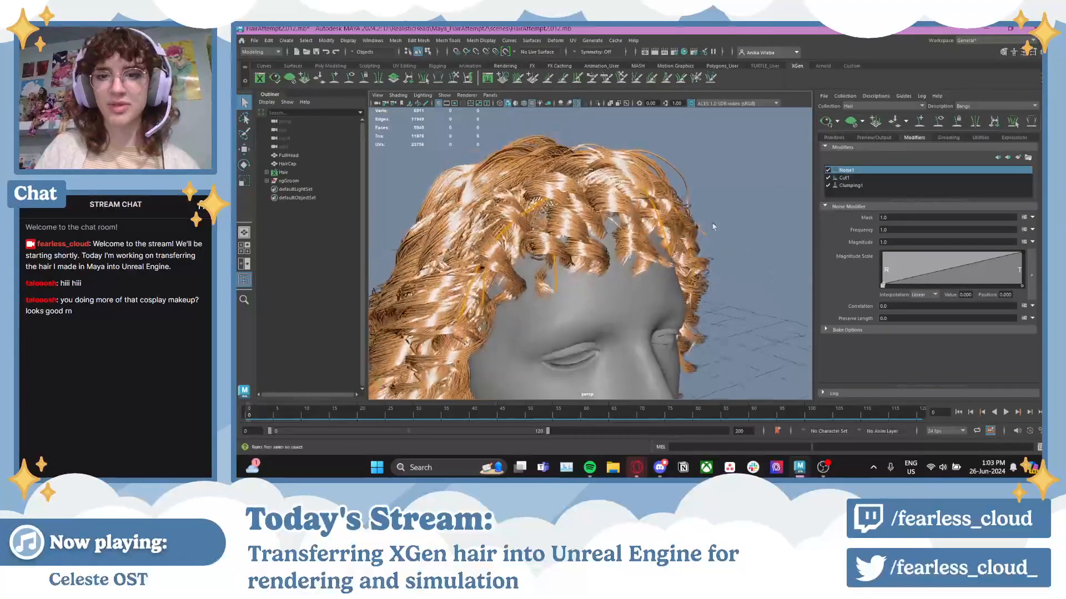
drag(1024, 254, 910, 261)
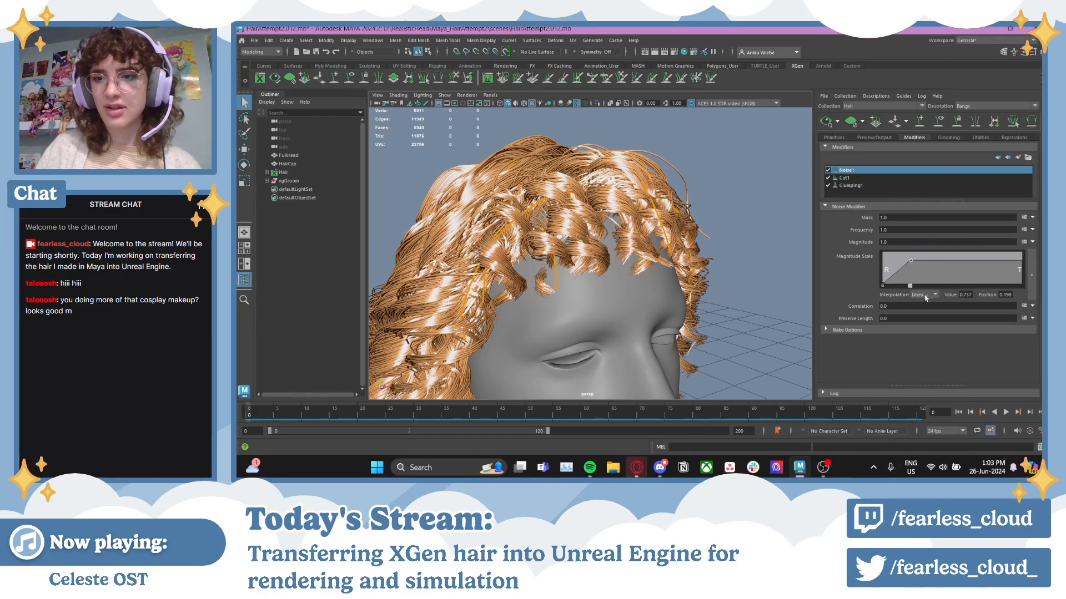
click(925, 296)
click(927, 303)
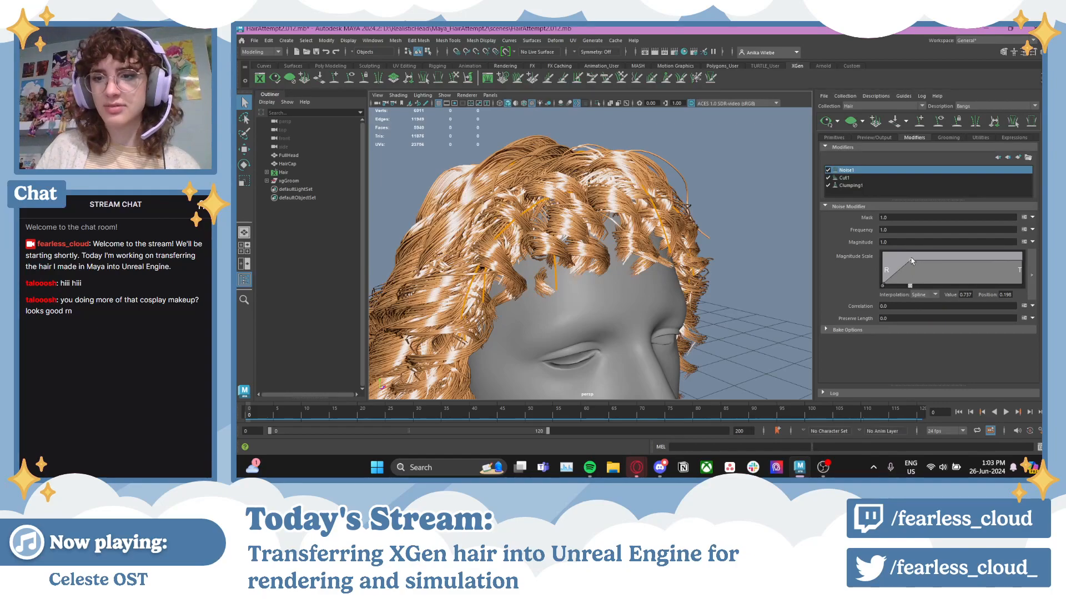
- Raise the root of the Magnitude Scale ramp to about 0.42 at position 0.01 and shift its neighbouring point slightly rootward
click(883, 286)
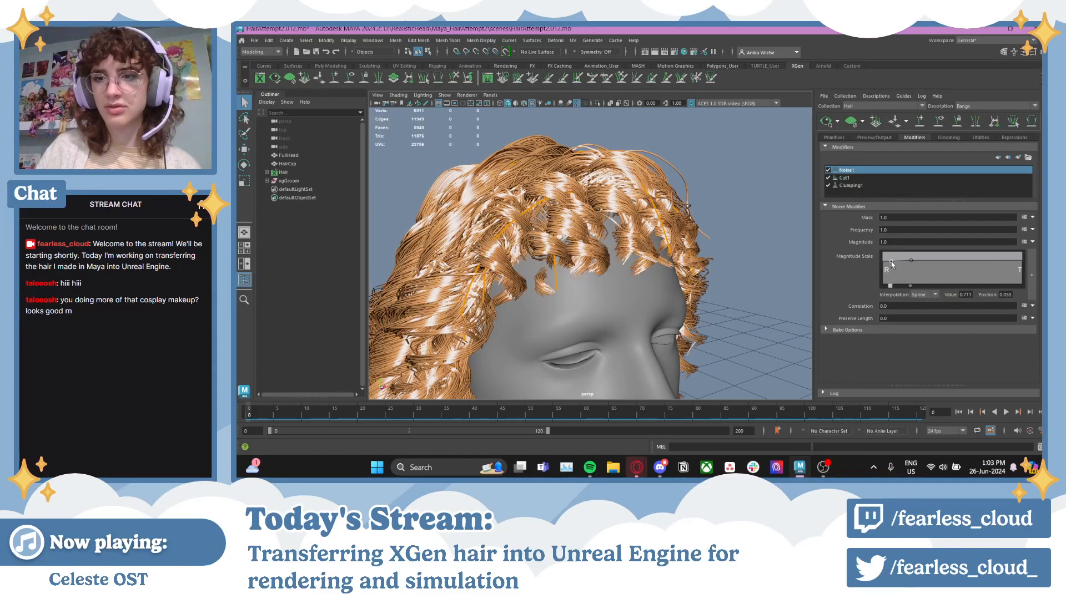
drag(913, 264, 906, 260)
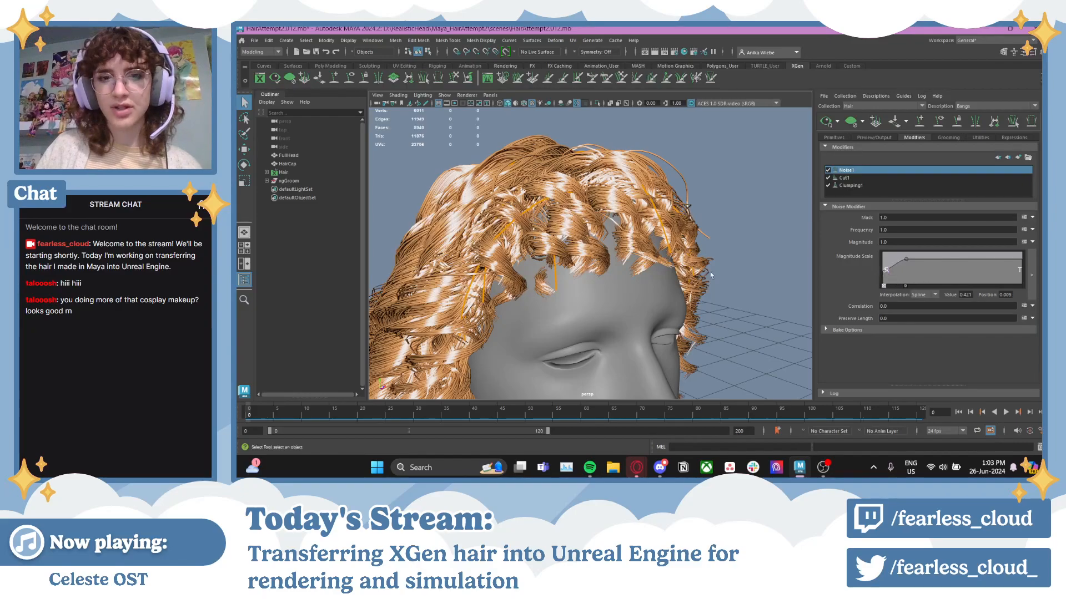
alt+drag(710, 275, 639, 236)
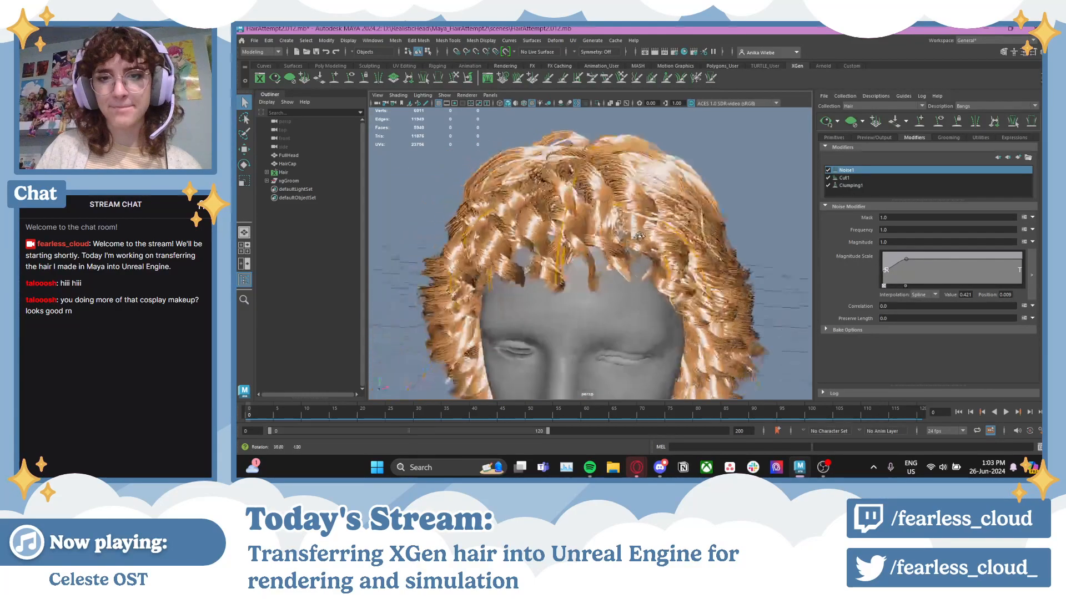
alt+right_drag(639, 236, 612, 218)
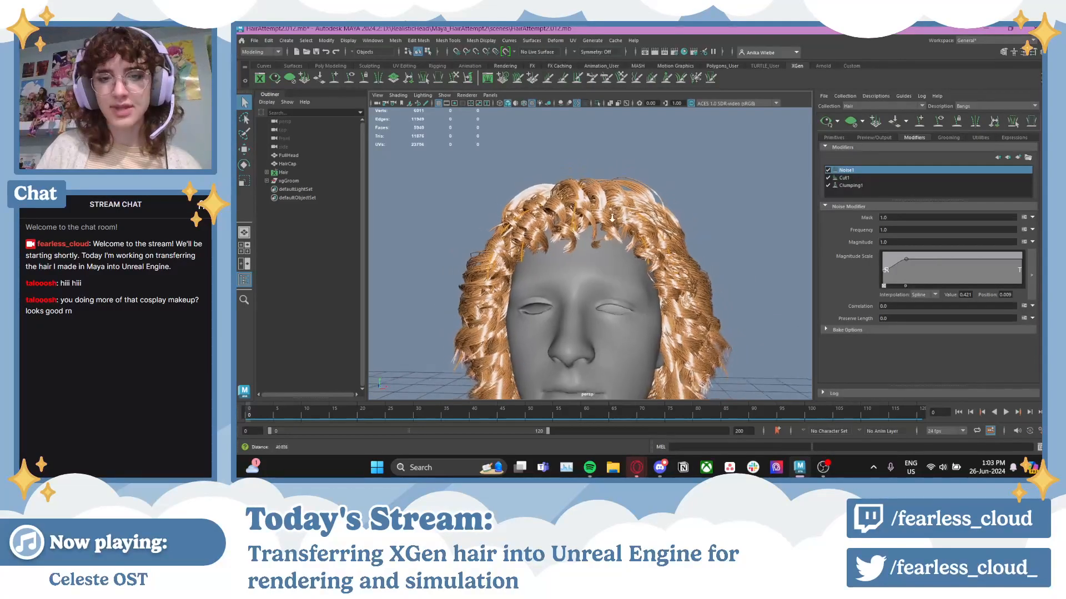
- Lower the Magnitude Scale root point to about 0.26 and move the neighbouring point to about 0.87 at position 0.26
drag(886, 270, 884, 277)
alt+drag(643, 236, 689, 264)
alt+right_drag(689, 264, 730, 275)
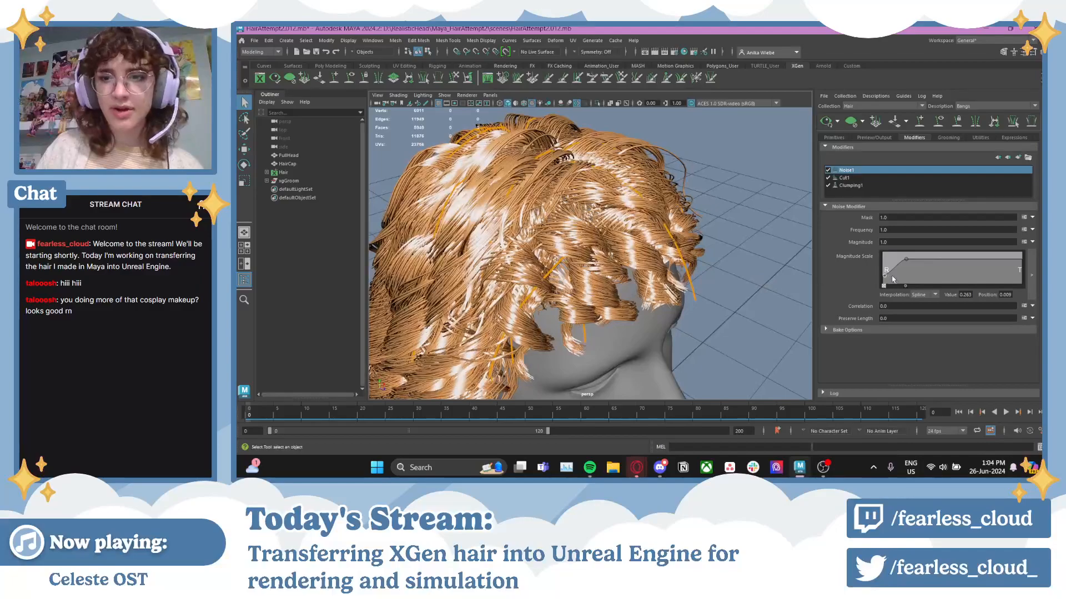
drag(885, 276, 918, 257)
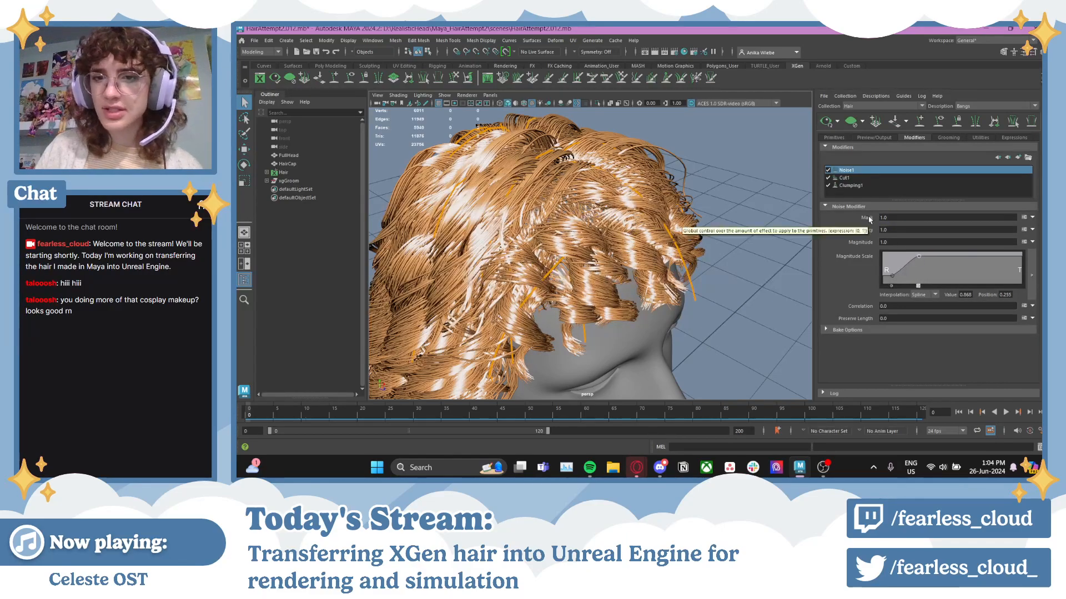
- Set the Noise1 mask to 3
click(914, 217)
text(3)
key(Return)
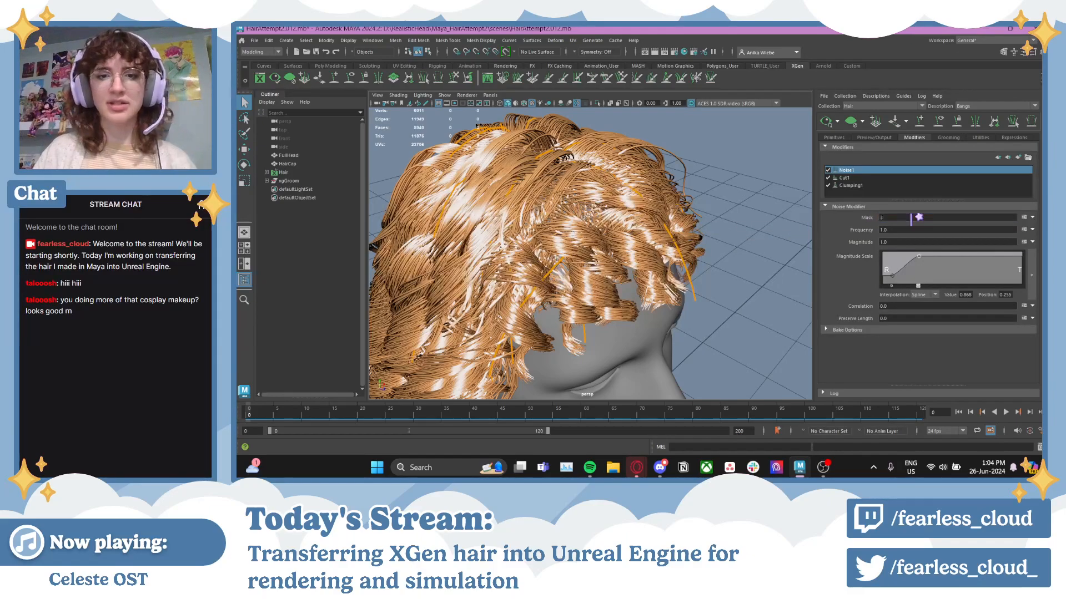
- Reshape the Magnitude Scale ramp with a peak of about 0.99 at position 0.81 and a tip point of about 0.68 at 0.98
mouse_move(921, 259)
mouse_down()
mouse_move(925, 240)
mouse_move(930, 263)
mouse_up()
drag(998, 260, 997, 254)
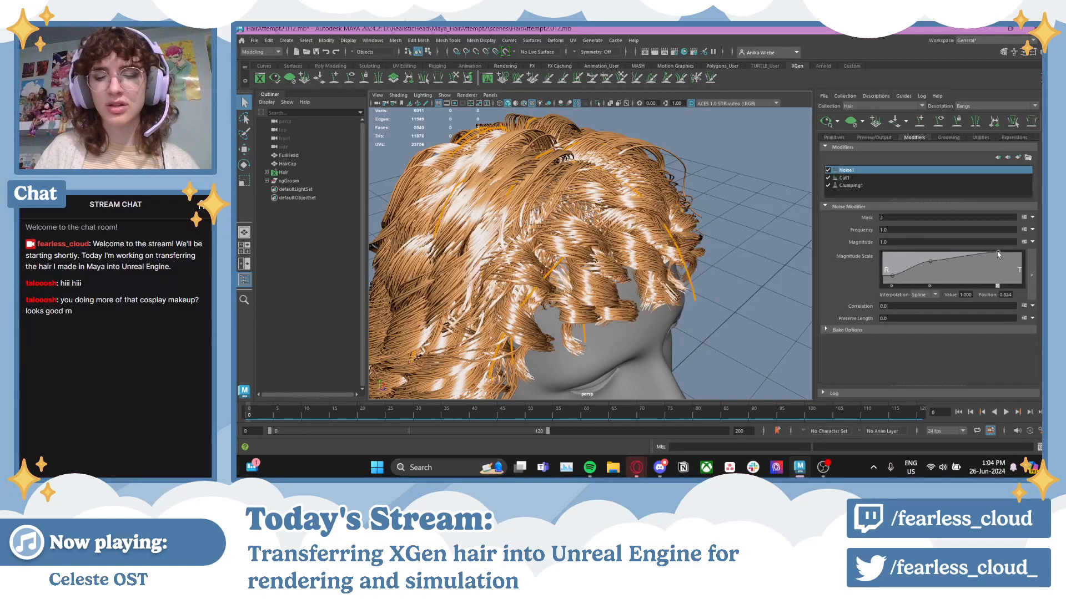
alt+drag(630, 229, 644, 214)
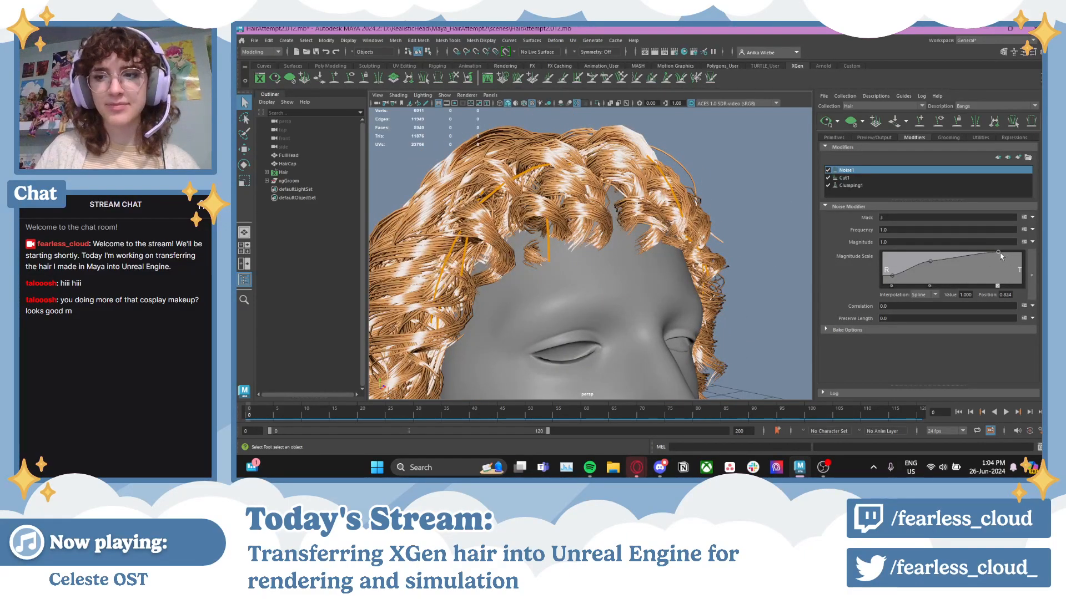
mouse_move(997, 253)
mouse_down()
mouse_move(1007, 256)
mouse_move(997, 252)
mouse_up()
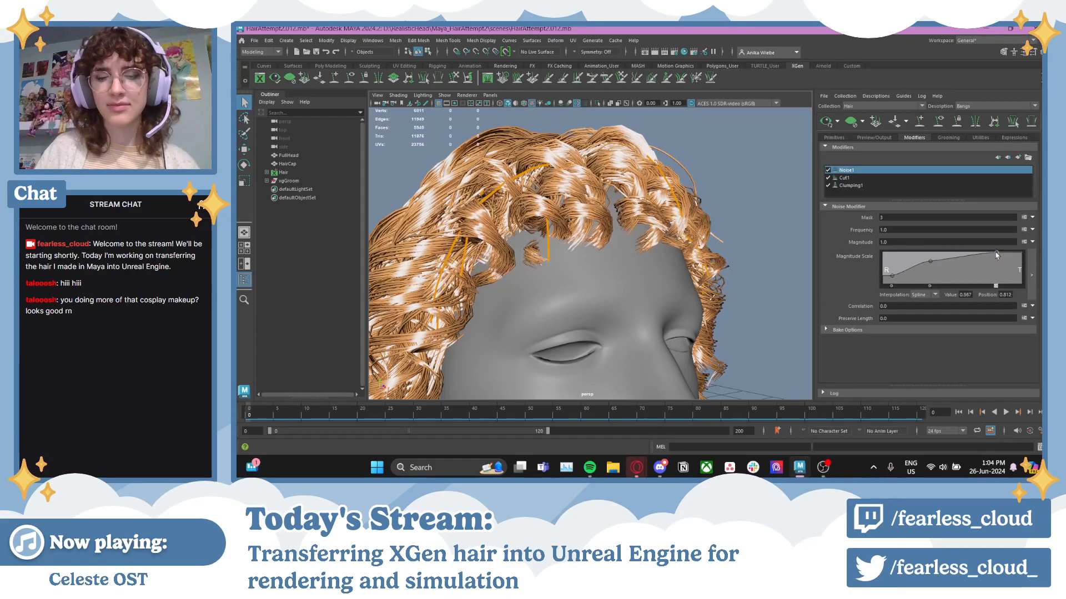
click(1019, 254)
drag(1022, 277, 1021, 262)
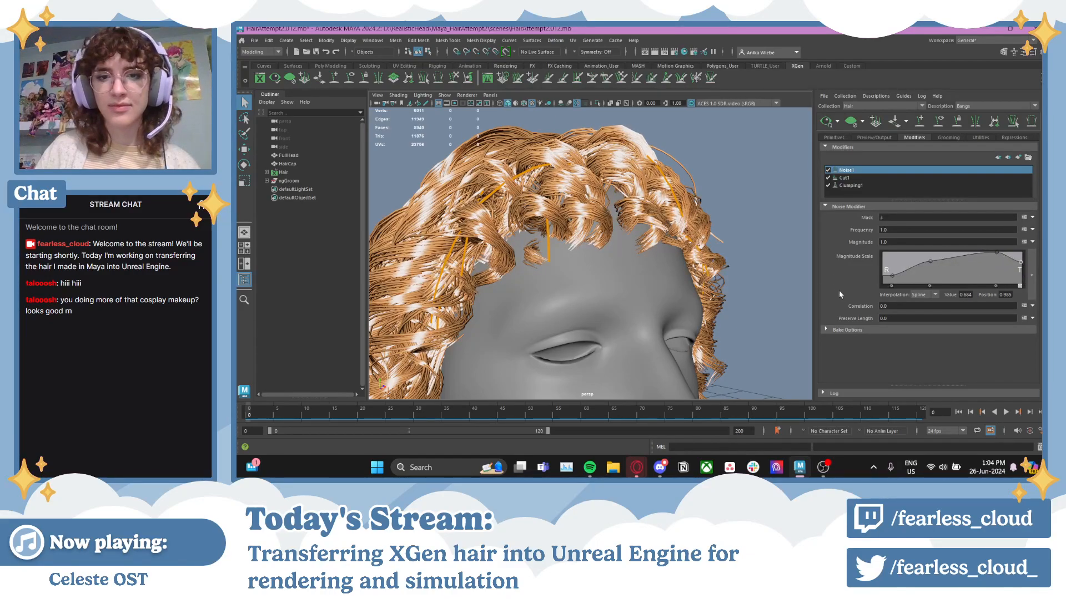
- Check the bangs from the front and set the Noise1 magnitude to 3
alt+drag(769, 256, 792, 260)
scroll(702, 272, down, 4)
scroll(775, 264, up, 4)
scroll(774, 252, down, 3)
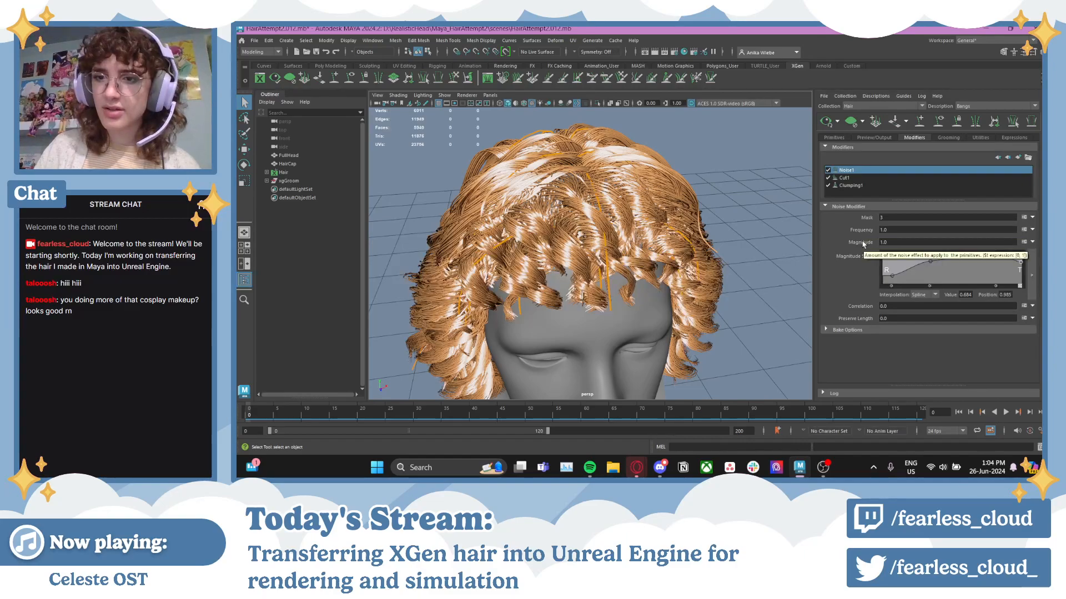
drag(901, 242, 872, 239)
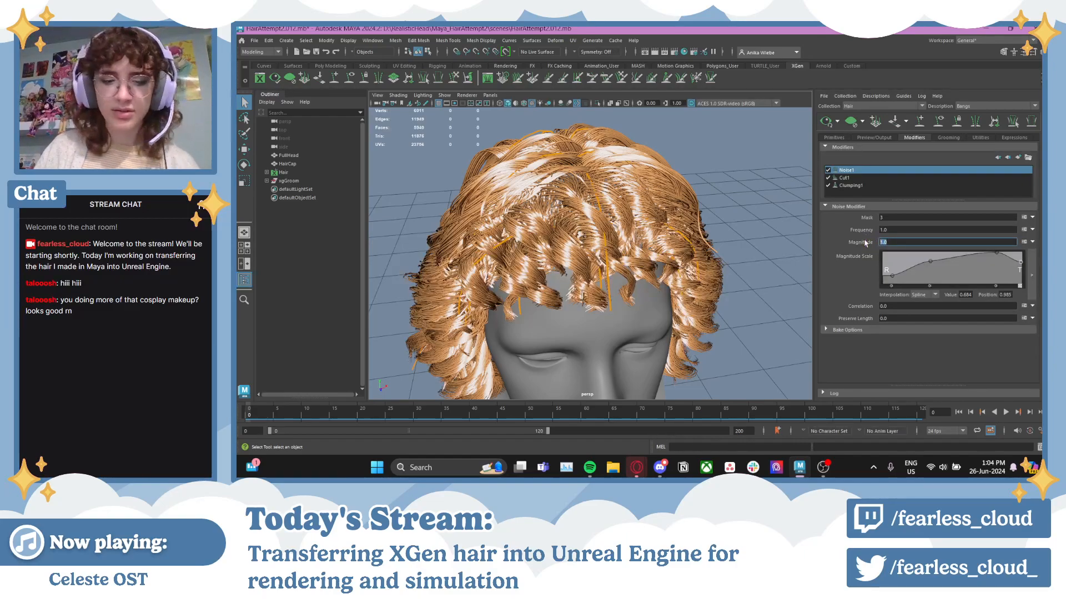
text(3)
key(Return)
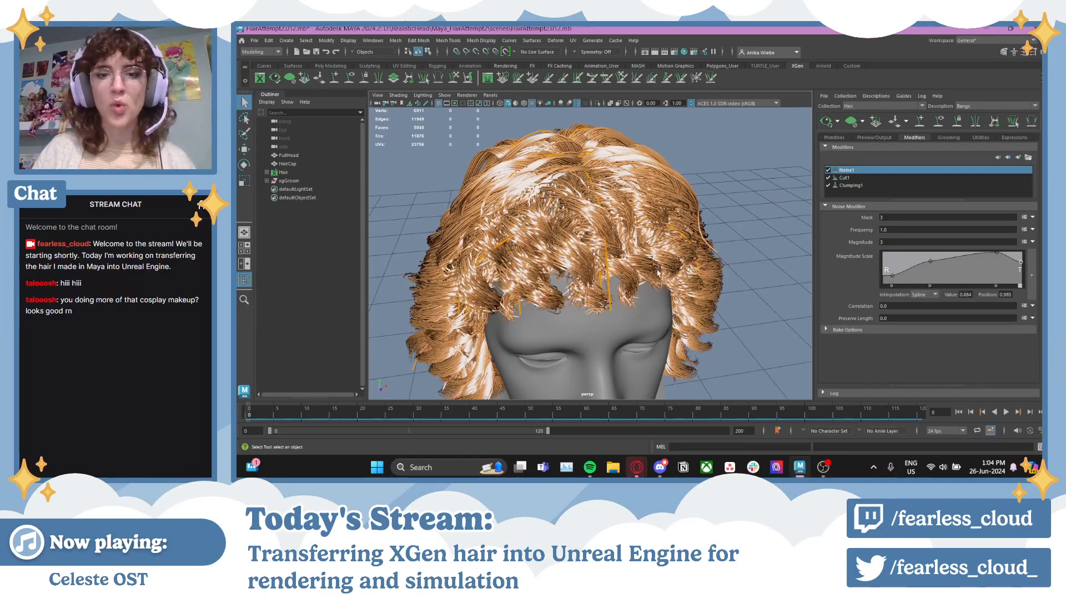
- Check the bangs from the side and set the Noise1 mask to 1
alt+drag(660, 274, 697, 258)
alt+right_drag(697, 258, 744, 259)
drag(900, 215, 855, 219)
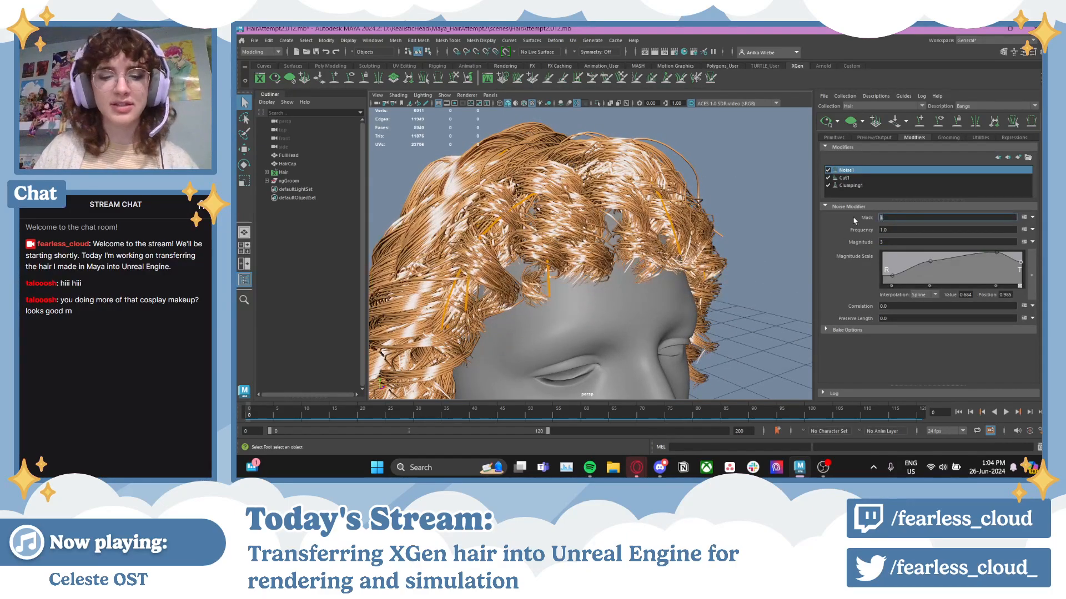
text(1)
key(Return)
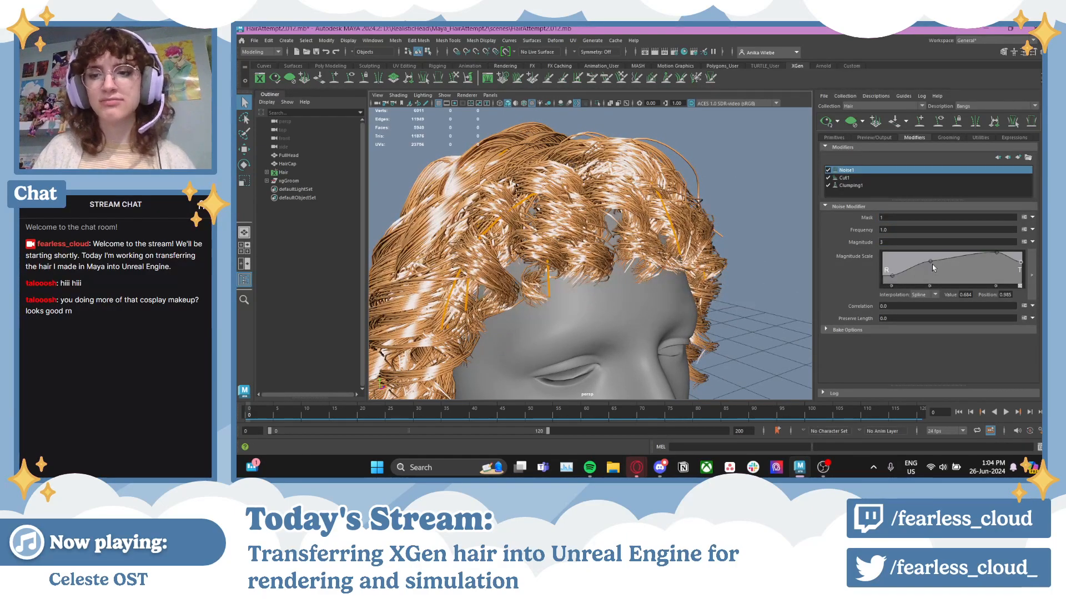
- Move the Magnitude Scale point near the root to about 0.43 at position 0.19 while checking the bangs
alt+drag(605, 265, 655, 270)
drag(892, 276, 886, 280)
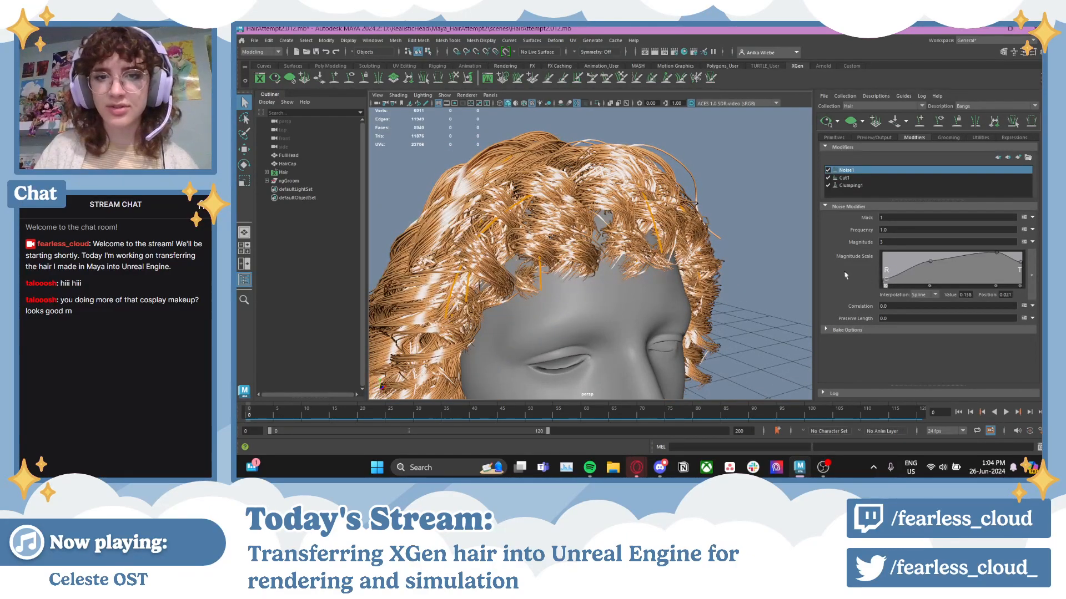
alt+drag(562, 215, 607, 259)
drag(886, 280, 909, 270)
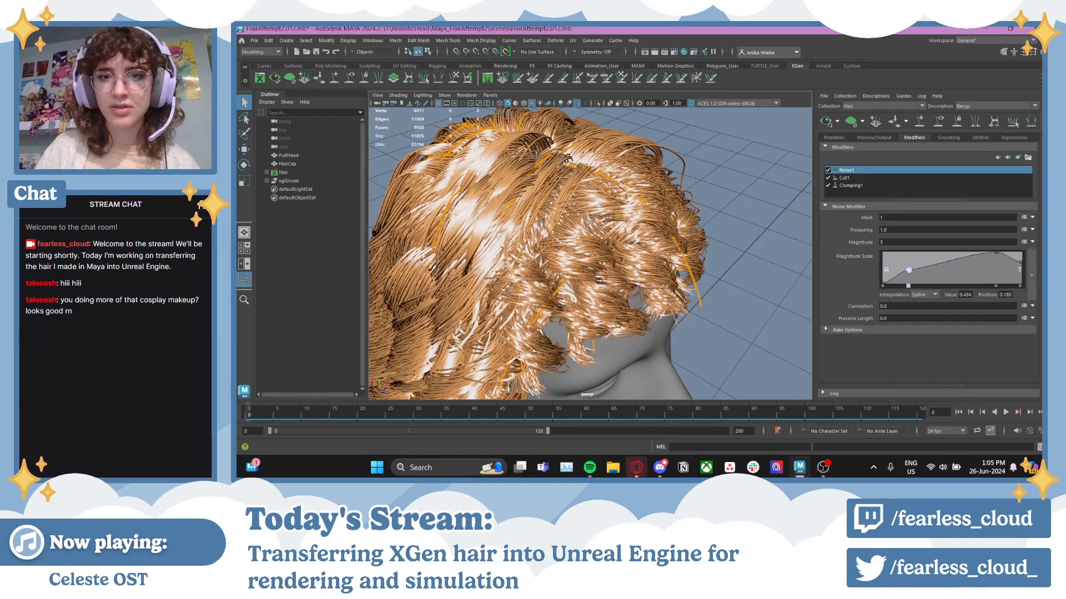
- Lower the Magnitude Scale peak to about 0.36 at position 0.44 and the tip point to about 0.40 at position 0.92
drag(996, 253, 945, 275)
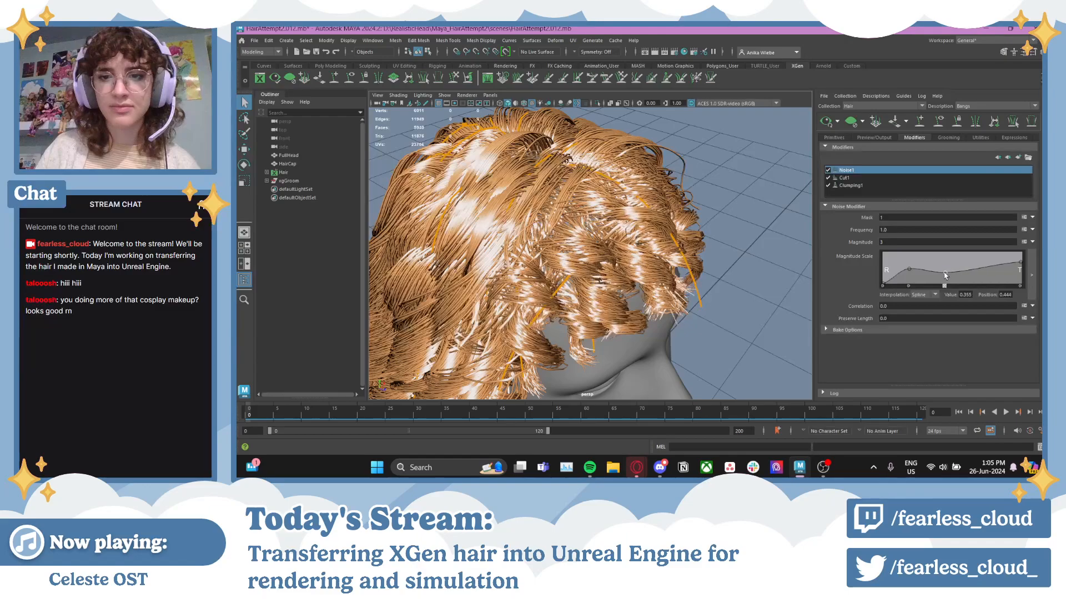
drag(1021, 265, 1012, 274)
alt+drag(733, 297, 611, 258)
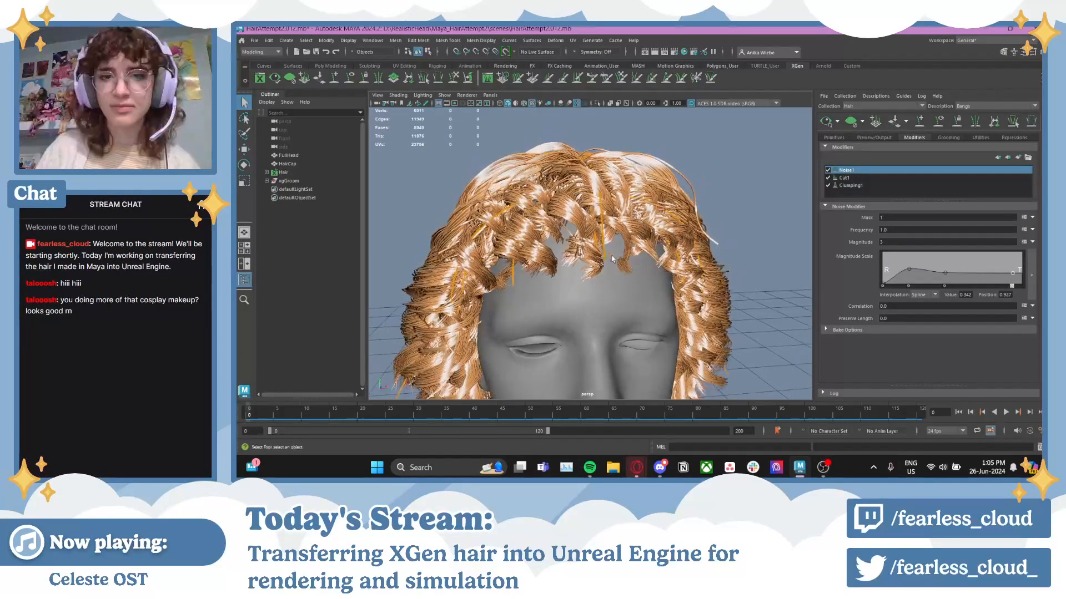
mouse_move(1013, 273)
mouse_down()
mouse_move(1025, 282)
mouse_move(1012, 271)
mouse_up()
- Move the middle Magnitude Scale point to about 0.47 at position 0.49
mouse_move(694, 276)
alt+mouse_down()
mouse_move(747, 285)
mouse_move(721, 319)
mouse_move(638, 311)
mouse_move(614, 276)
mouse_move(689, 272)
alt+mouse_up()
scroll(688, 272, up, 2)
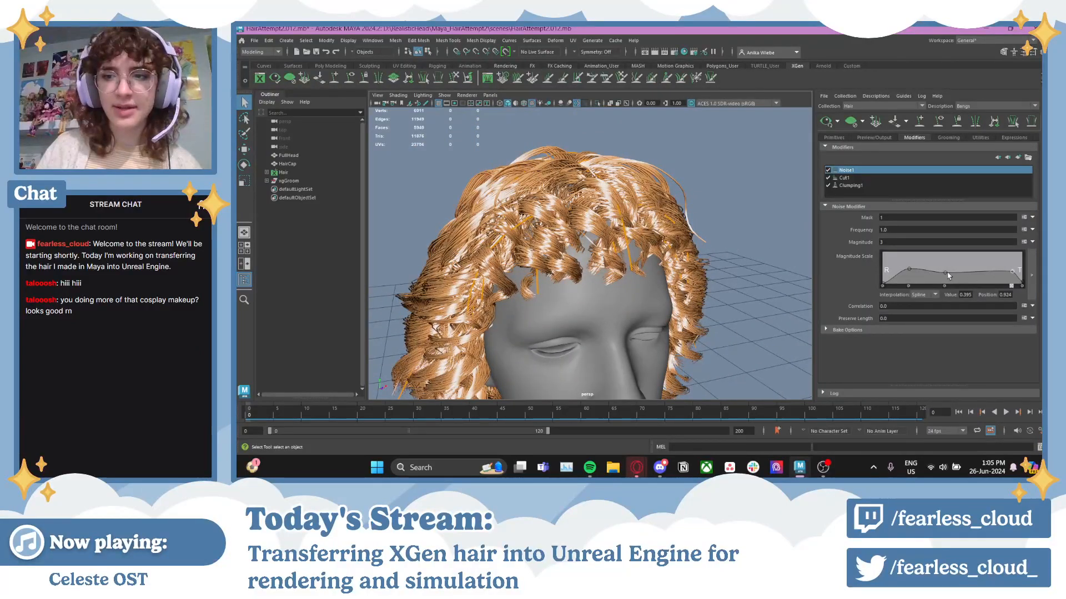
drag(945, 272, 951, 270)
- Examine the noise on the bangs from several angles, both up close and with the whole head in view
scroll(749, 272, down, 5)
alt+drag(747, 272, 684, 264)
scroll(476, 245, up, 4)
scroll(713, 272, up, 2)
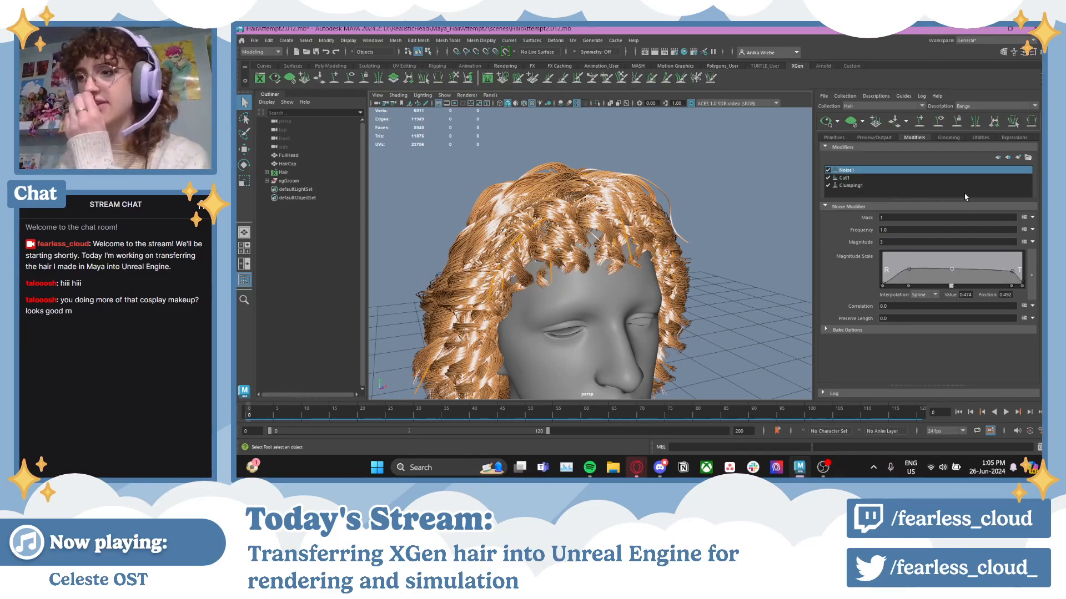
scroll(683, 267, up, 3)
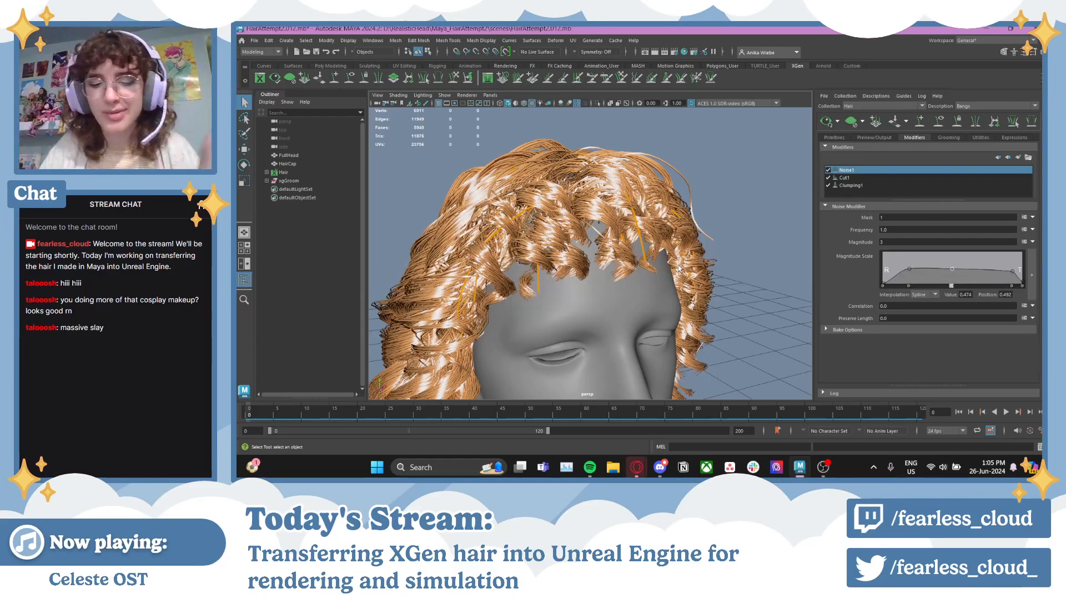
alt+drag(722, 221, 655, 235)
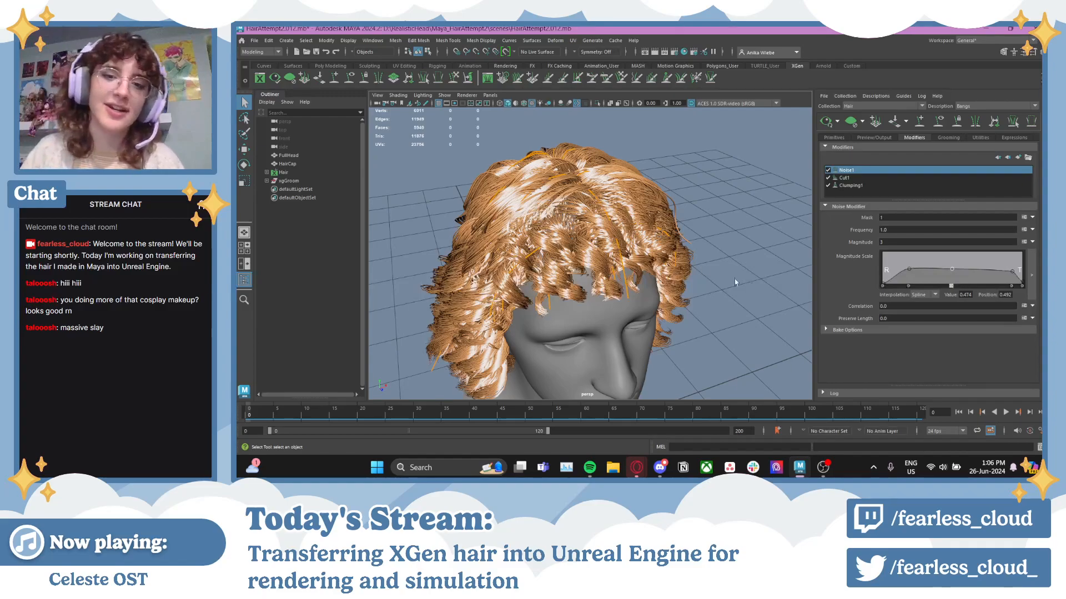
scroll(690, 235, down, 3)
alt+drag(690, 235, 673, 256)
scroll(657, 235, up, 1)
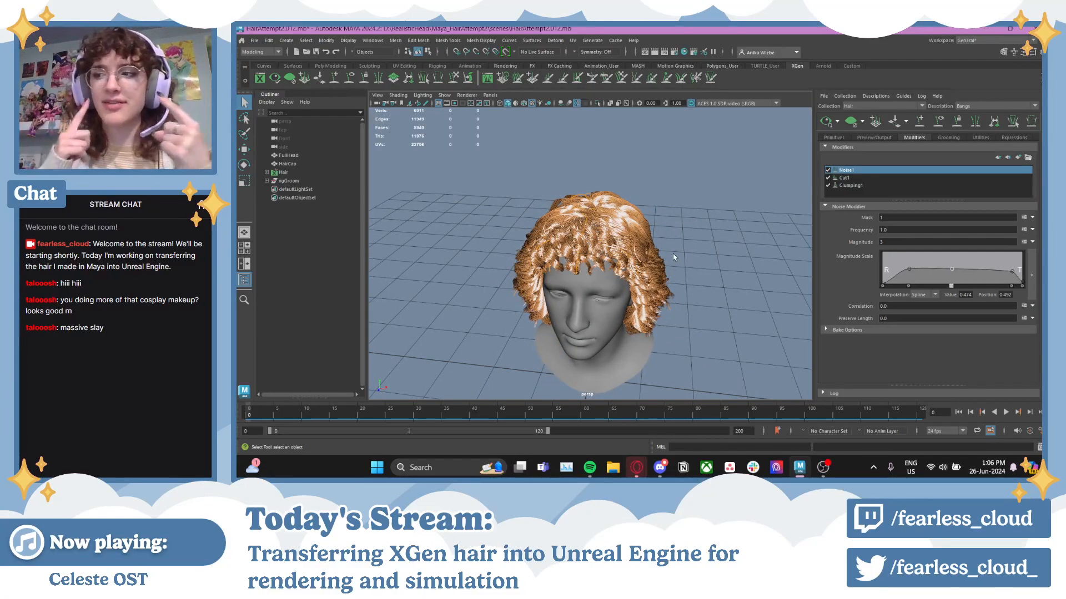
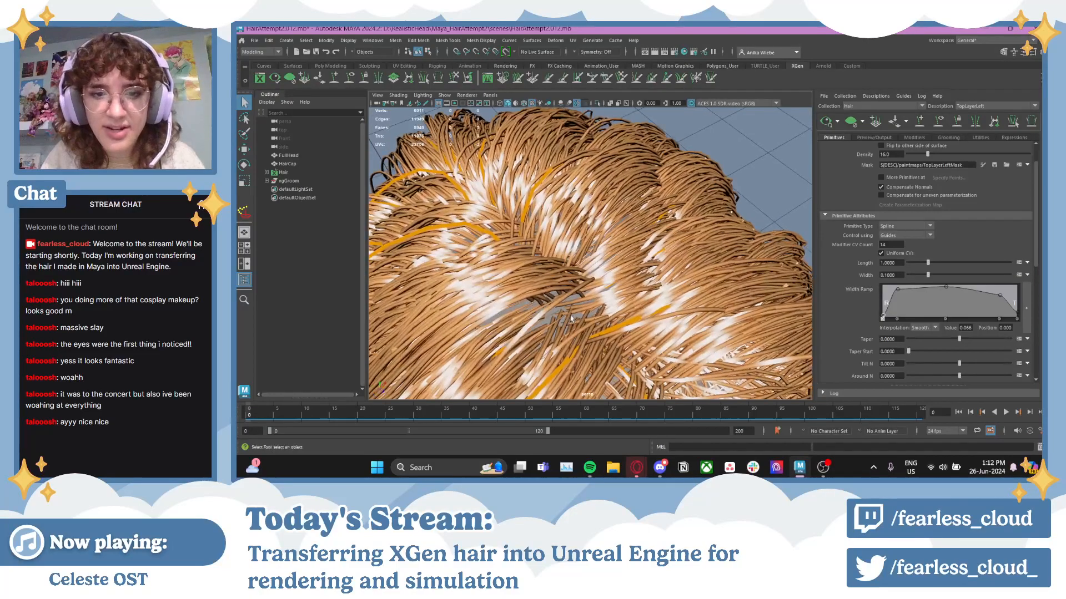
- Check the top of the hair and switch the active description from TopLayerLeft to PartingLeft
scroll(560, 300, up, 3)
scroll(561, 300, down, 5)
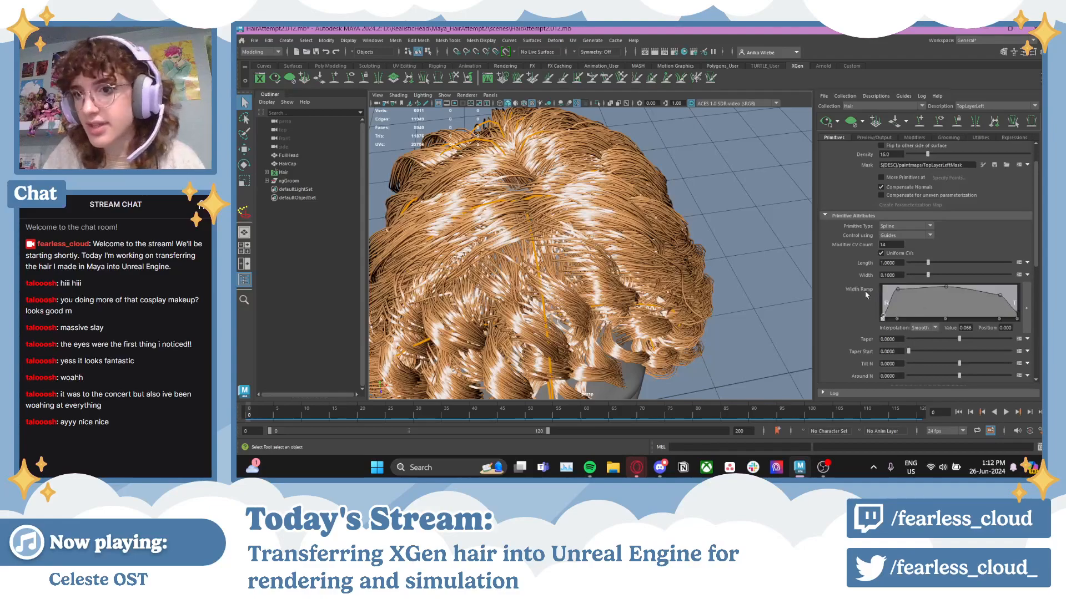
click(1034, 106)
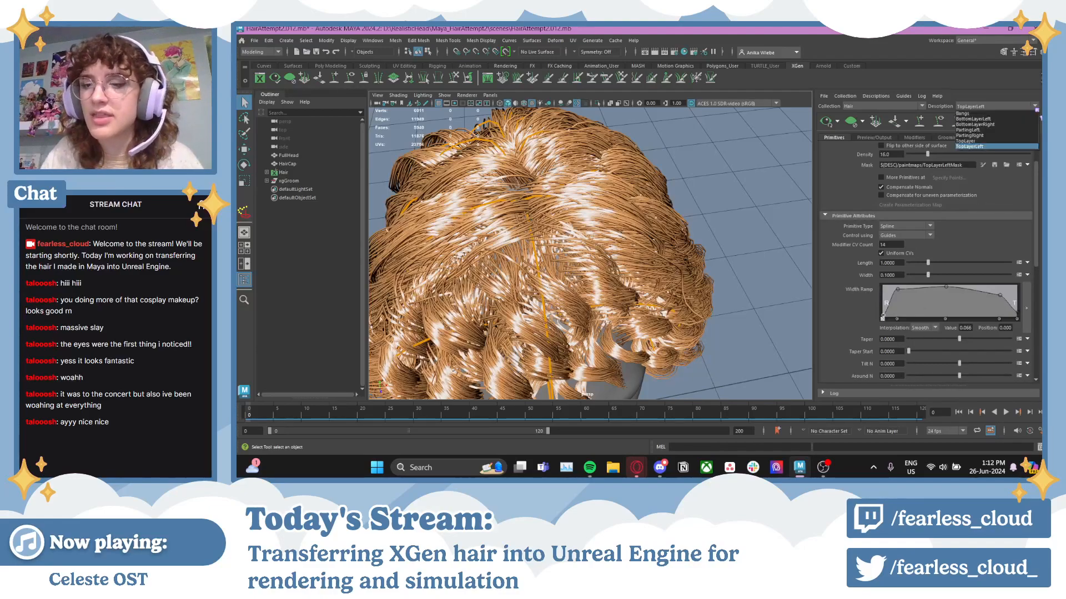
click(1036, 109)
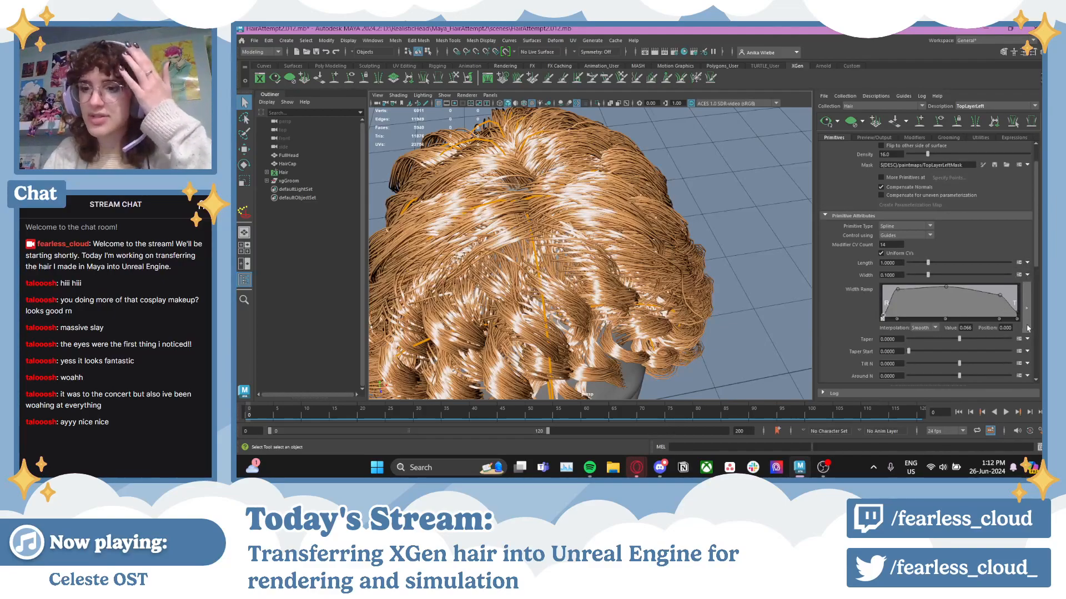
click(1036, 106)
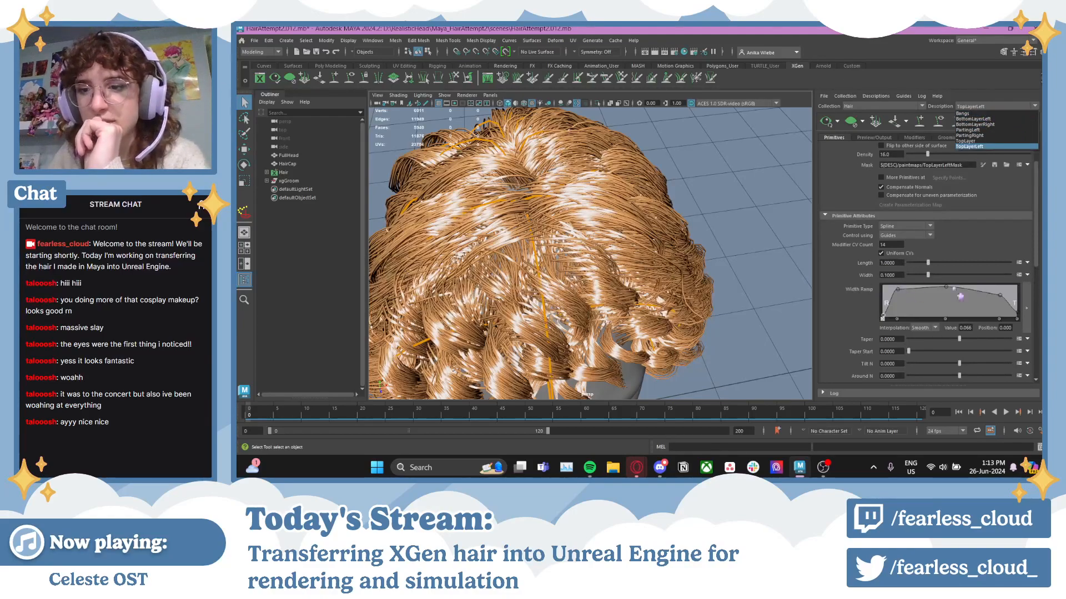
click(972, 130)
- On PartingLeft's width ramp, add a point near the root, remove the extra low point and lower the root value to about 0.11
drag(885, 285, 895, 310)
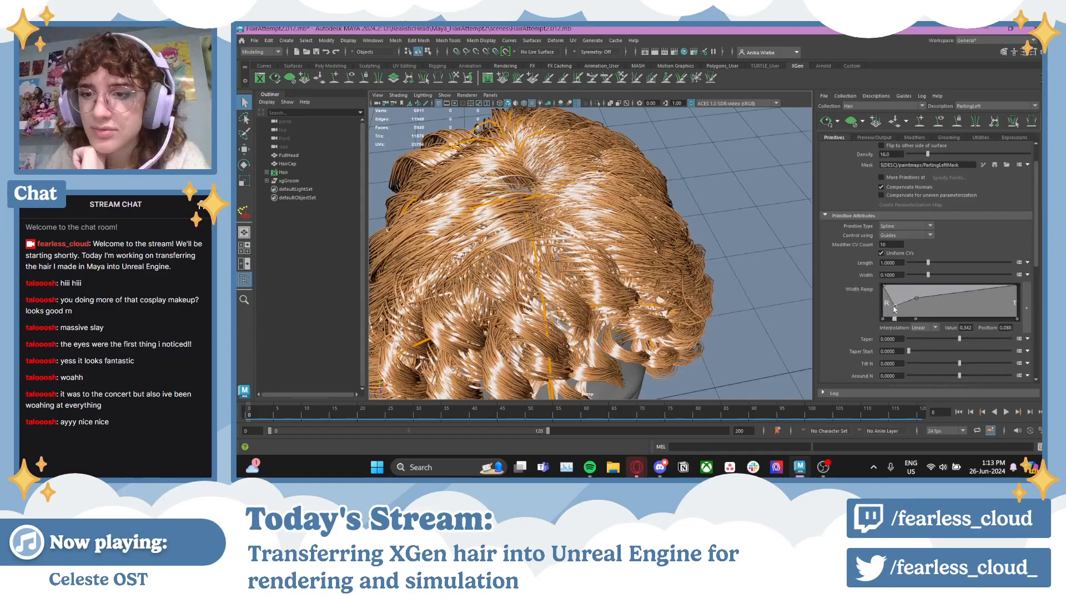
click(894, 321)
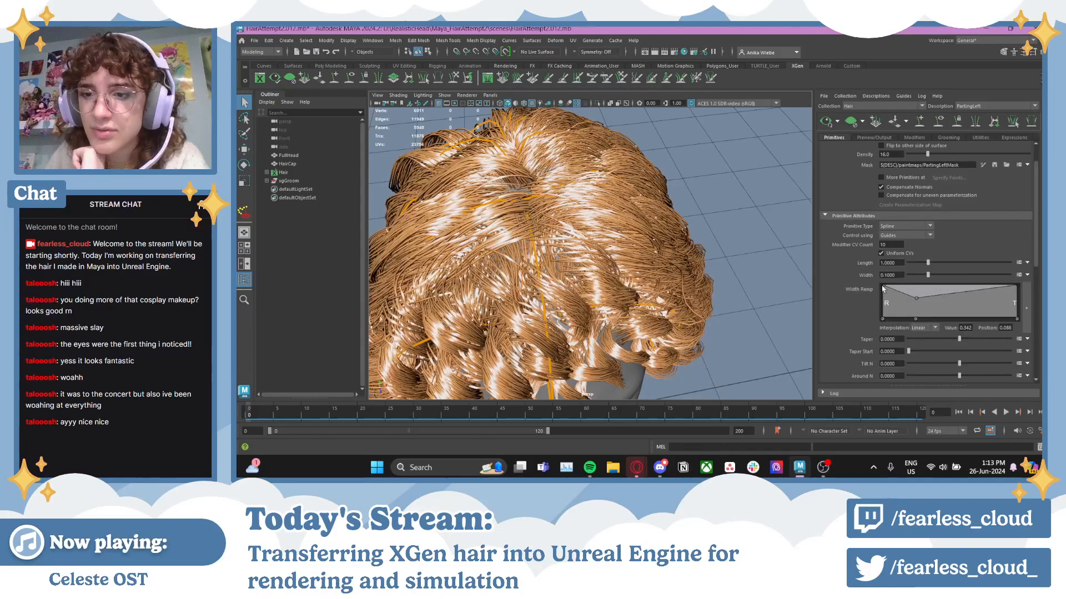
drag(884, 293, 883, 318)
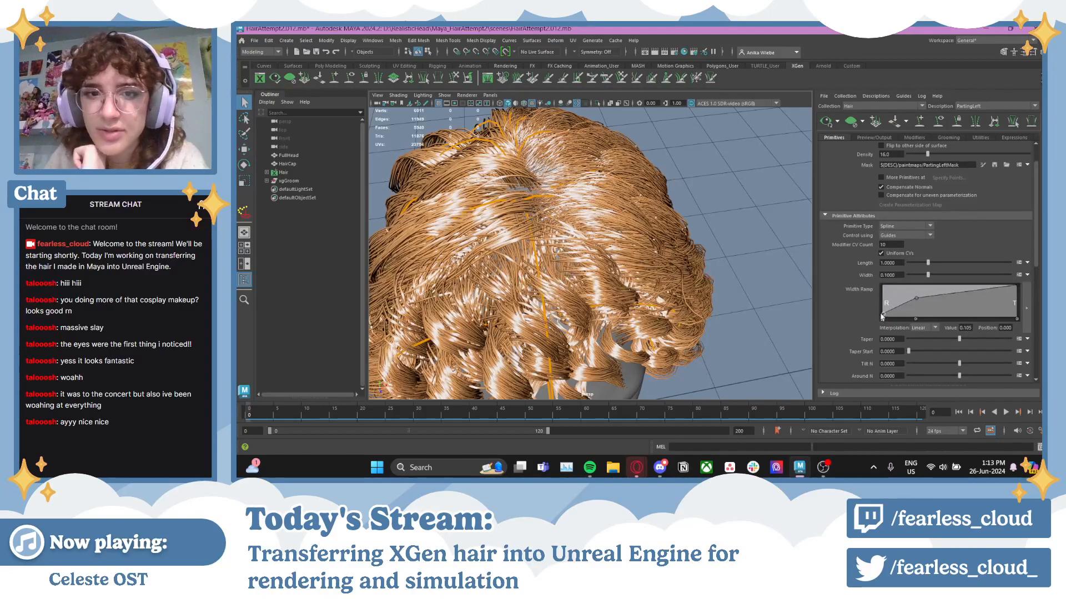
scroll(517, 206, up, 3)
alt+drag(518, 206, 660, 255)
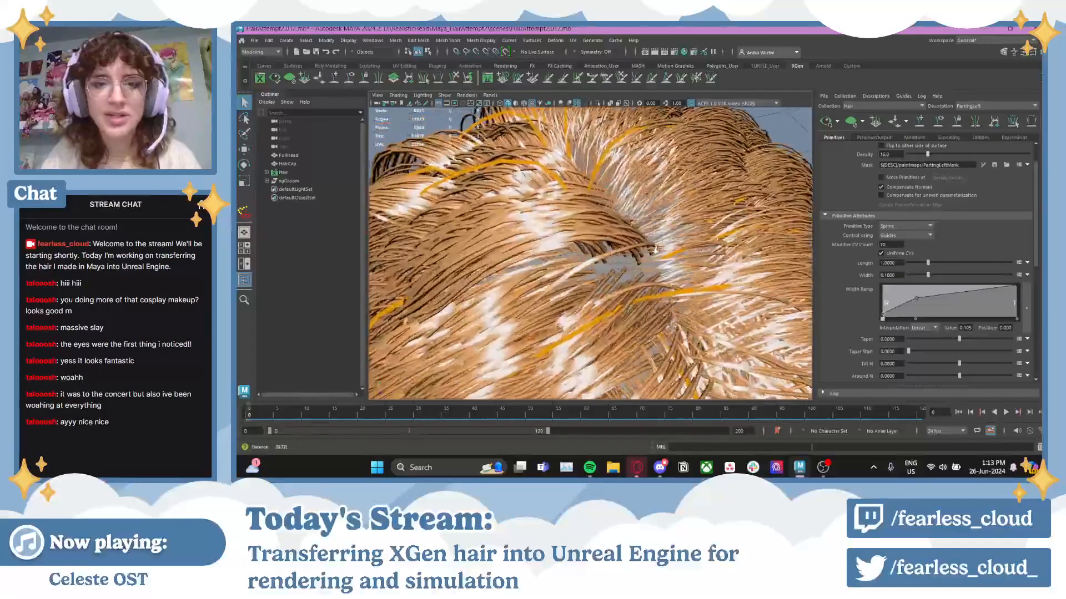
- Raise the ramp's root value to about 0.16 and move the point beside it to about 0.59 at position 0.10
scroll(665, 256, up, 3)
drag(917, 302, 887, 300)
scroll(646, 295, up, 1)
drag(897, 301, 885, 314)
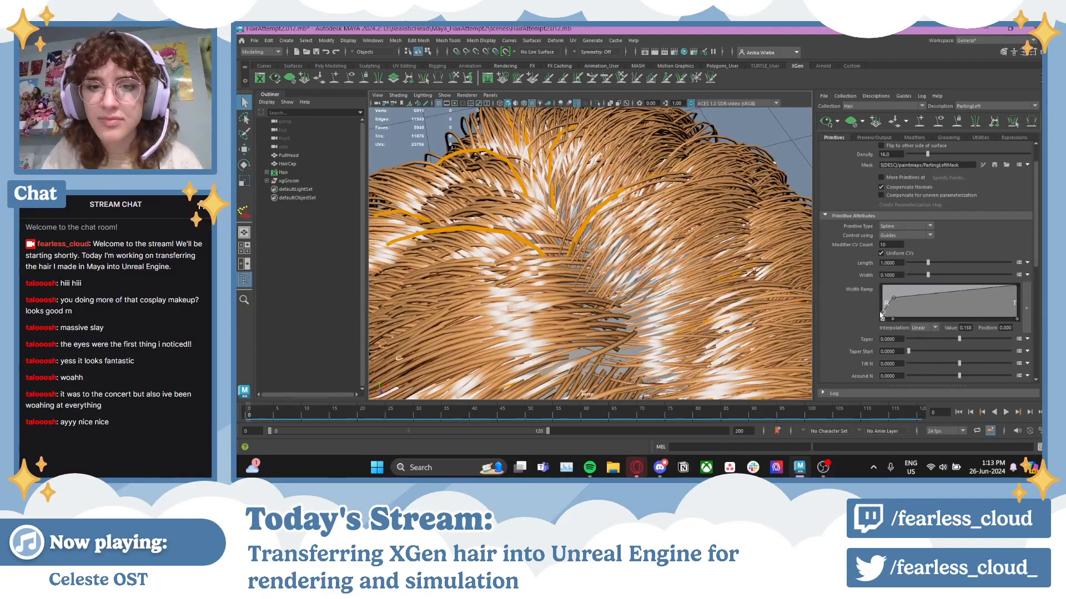
click(898, 298)
drag(900, 300, 896, 302)
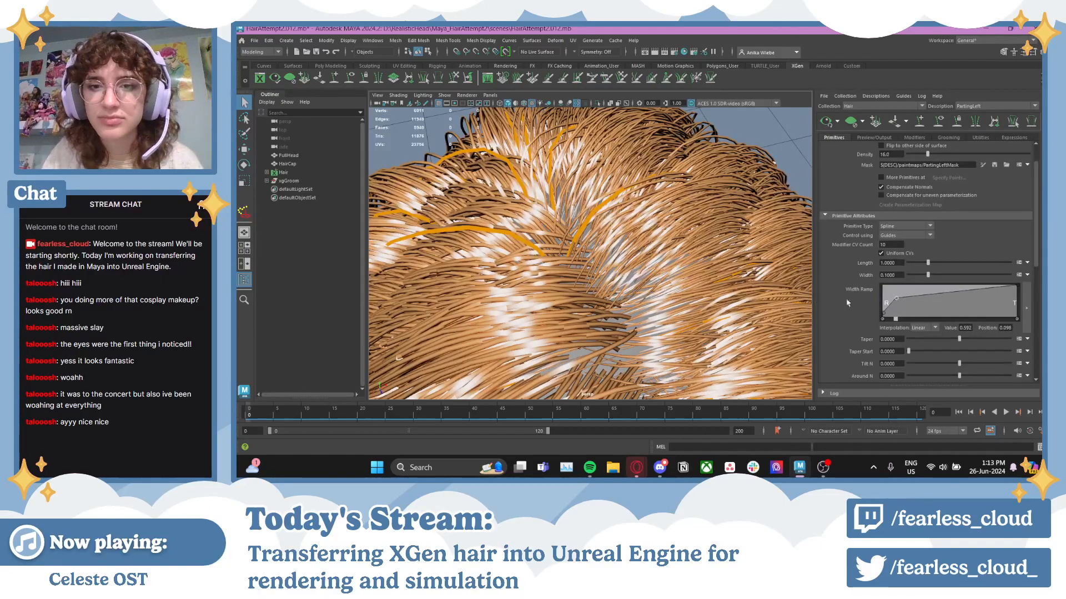
- Add a point near the tip of PartingLeft's width ramp and bring the tip end down to about 0.20 at position 0.96
alt+right_drag(777, 289, 688, 283)
alt+drag(688, 283, 716, 239)
alt+right_drag(766, 266, 688, 271)
alt+drag(689, 270, 638, 285)
alt+right_drag(638, 286, 730, 267)
alt+middle_drag(730, 267, 748, 285)
alt+right_drag(602, 280, 644, 276)
drag(994, 288, 993, 306)
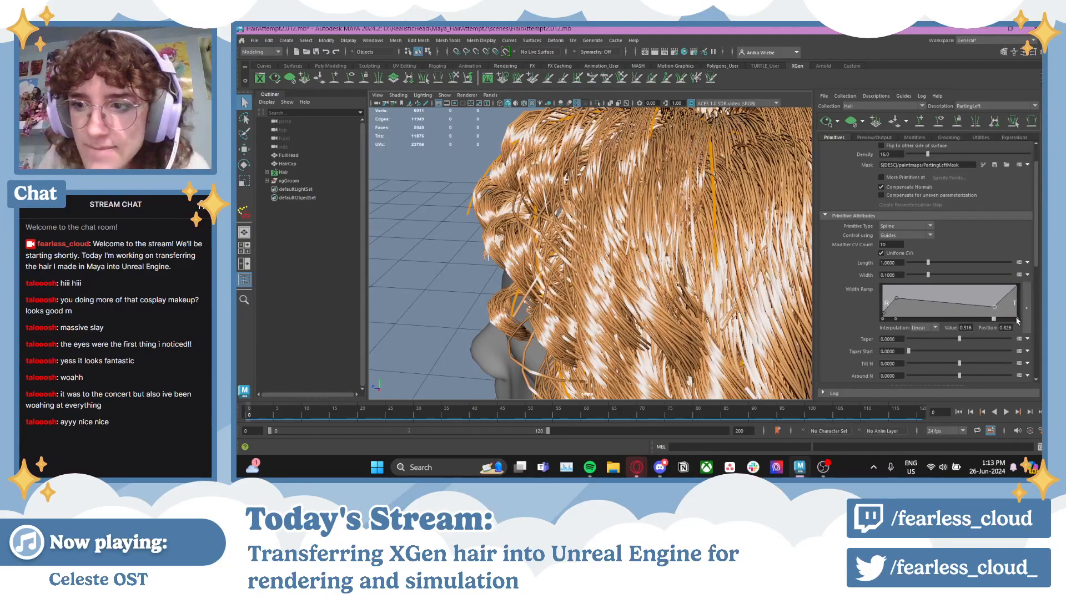
mouse_move(996, 313)
mouse_down()
mouse_move(1019, 318)
mouse_move(991, 299)
mouse_move(1012, 311)
mouse_up()
alt+drag(669, 261, 704, 272)
alt+right_drag(705, 271, 678, 267)
- Lower the density of TopLayerLeft to 0.01 and look at the hair layers underneath it
click(979, 106)
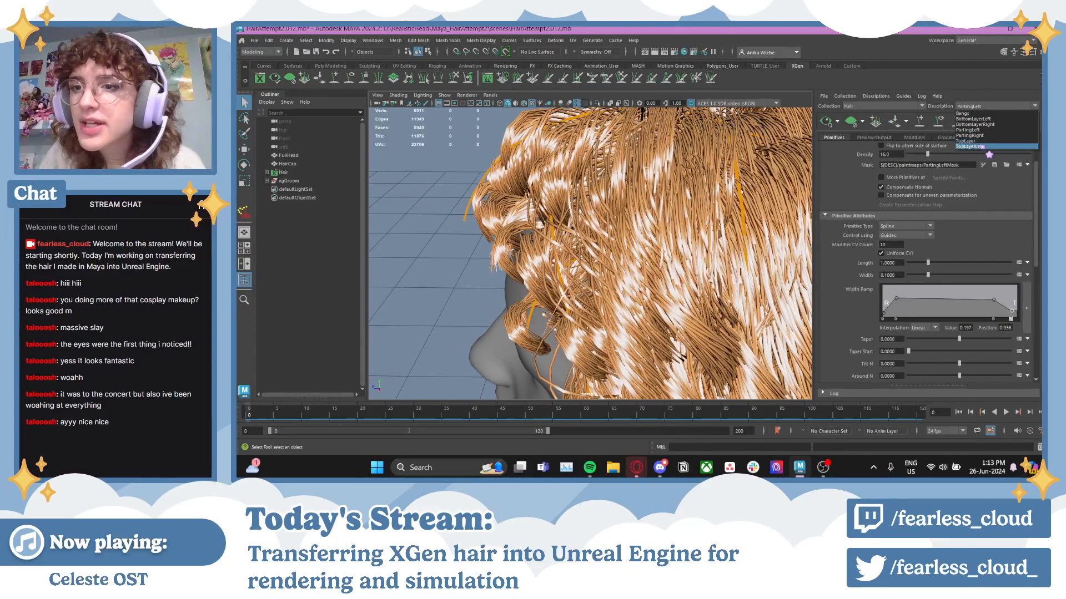
click(978, 147)
drag(922, 156, 902, 156)
alt+drag(761, 228, 799, 212)
alt+middle_drag(800, 212, 606, 191)
alt+drag(606, 191, 514, 188)
alt+middle_drag(582, 188, 642, 249)
alt+drag(642, 248, 653, 239)
scroll(652, 239, up, 6)
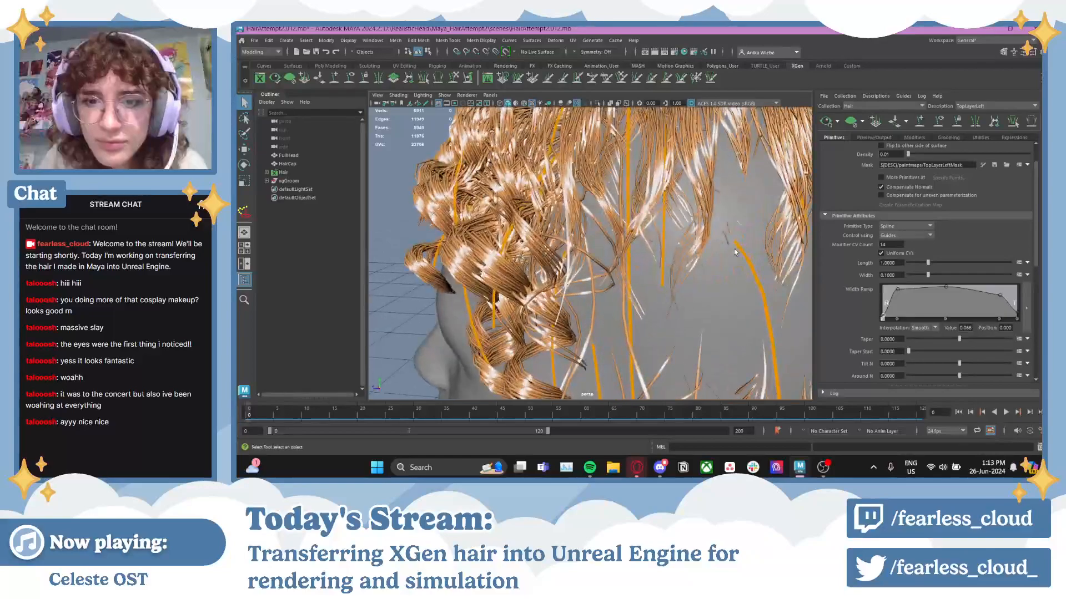
- Refine the tip of PartingLeft's width ramp and add a middle point of about 0.74 at position 0.43
click(983, 109)
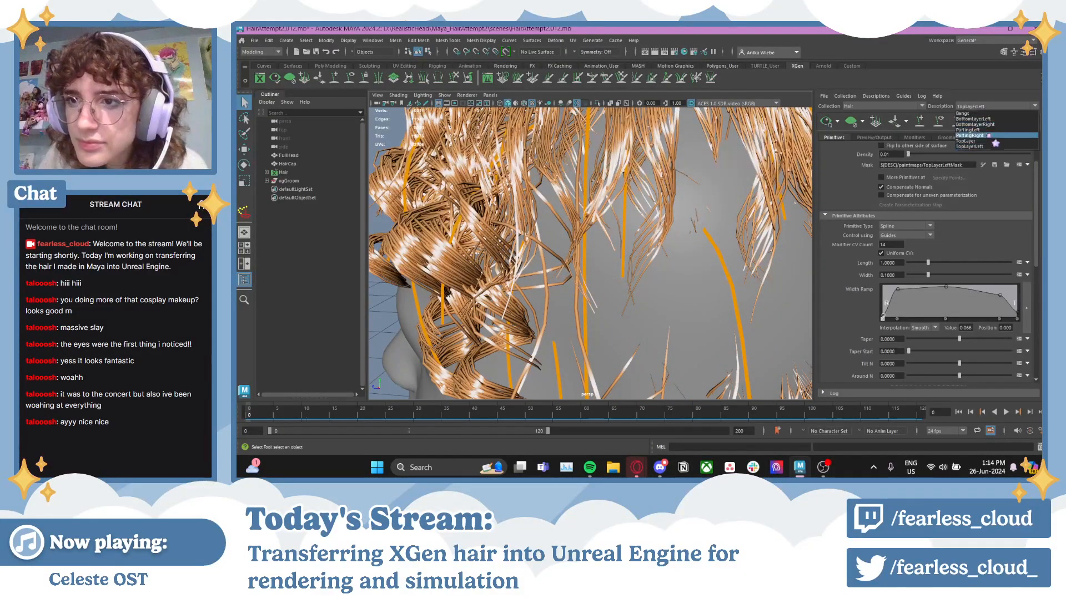
click(977, 134)
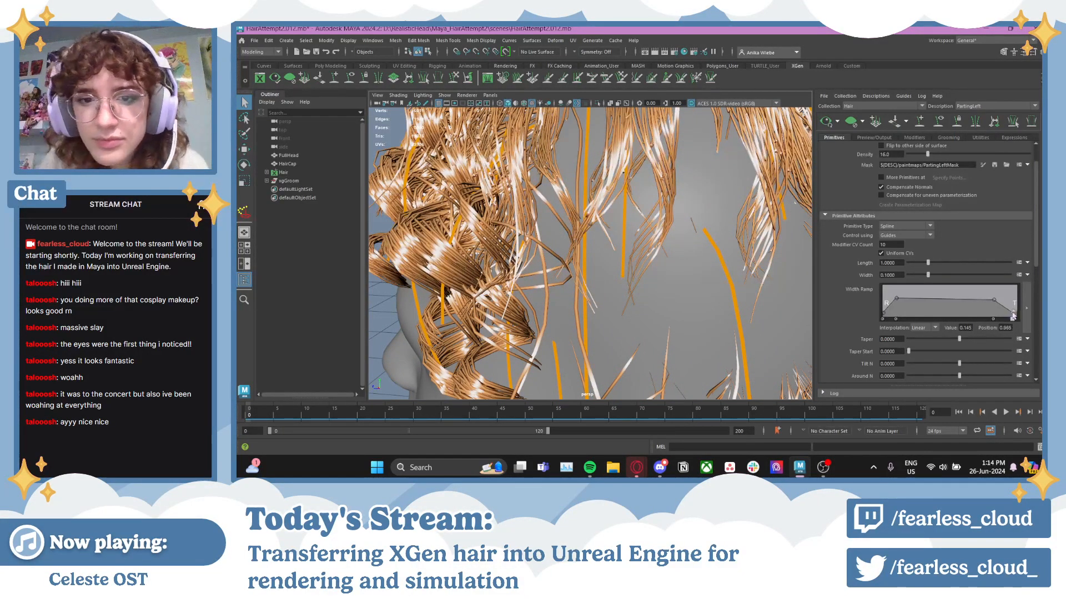
drag(1020, 320, 938, 295)
scroll(688, 239, down, 5)
alt+drag(688, 238, 778, 205)
scroll(691, 231, up, 5)
scroll(688, 245, down, 5)
- Set the density of TopLayerLeft back to 16
click(986, 106)
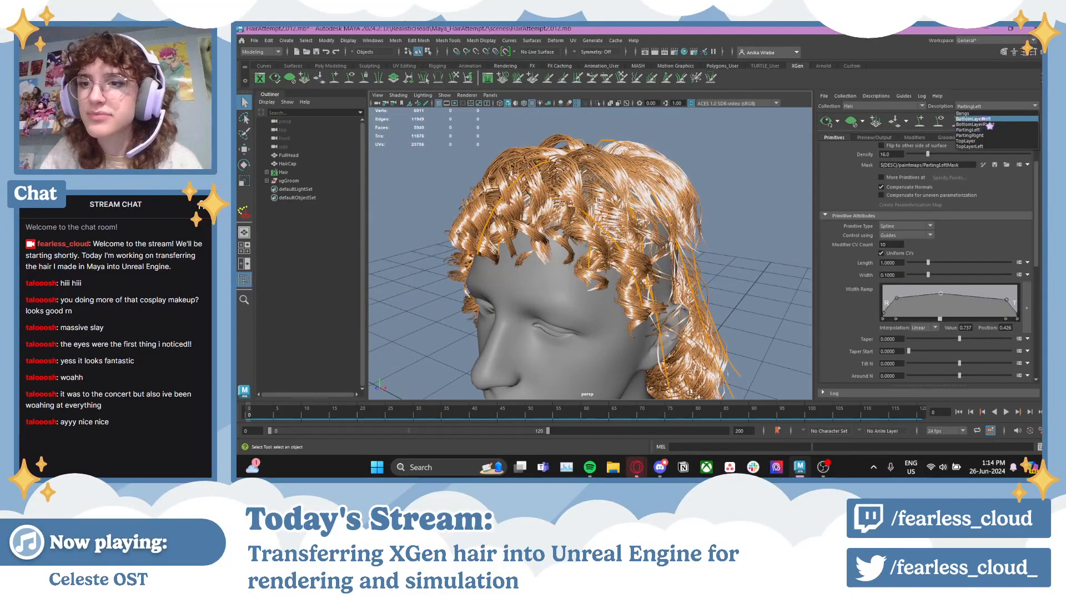
click(990, 146)
text(16)
key(Return)
alt+drag(673, 215, 631, 289)
- Make PartingLeft the active description and examine the parting from above and up close
click(984, 106)
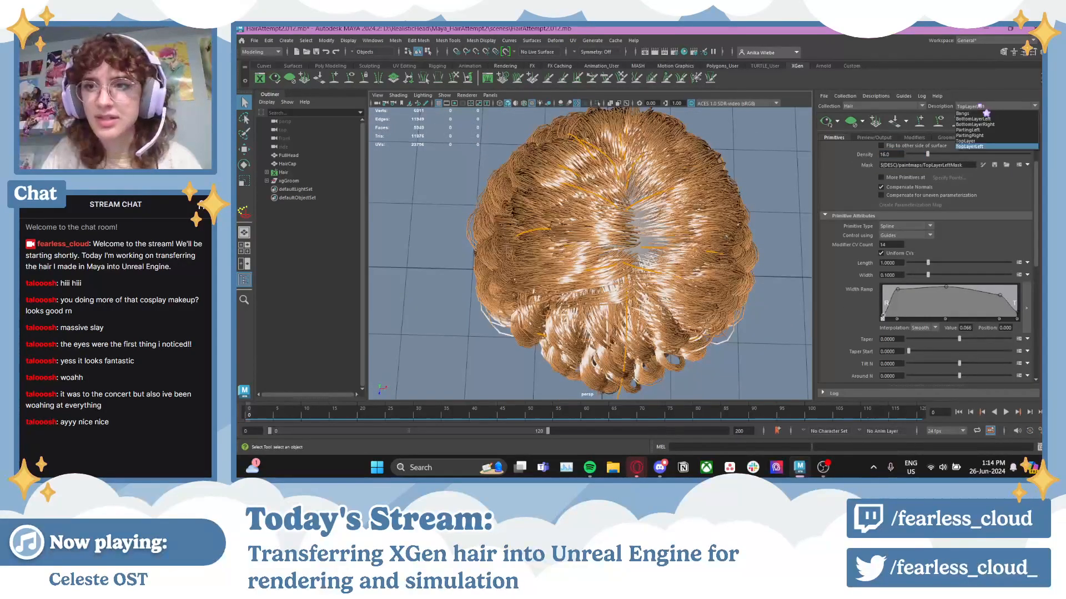
click(969, 130)
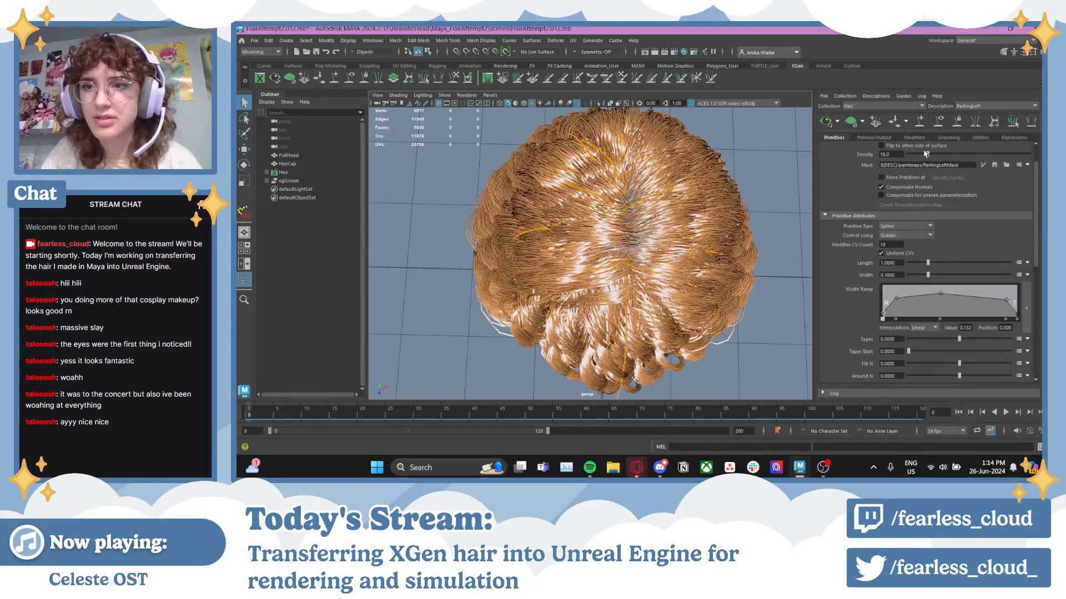
alt+drag(727, 233, 842, 281)
scroll(705, 197, up, 5)
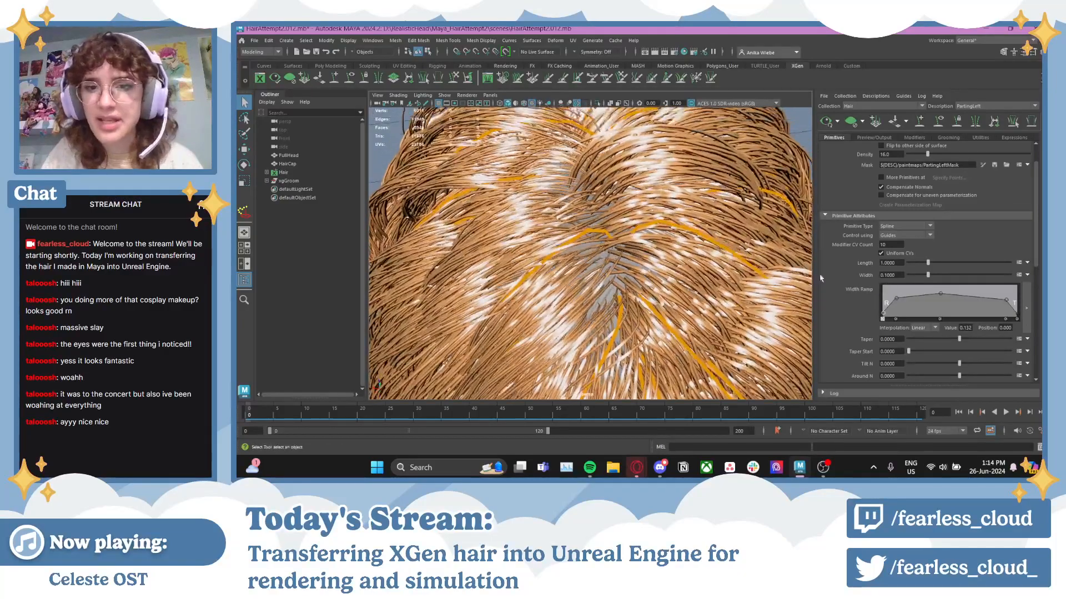
scroll(661, 267, up, 3)
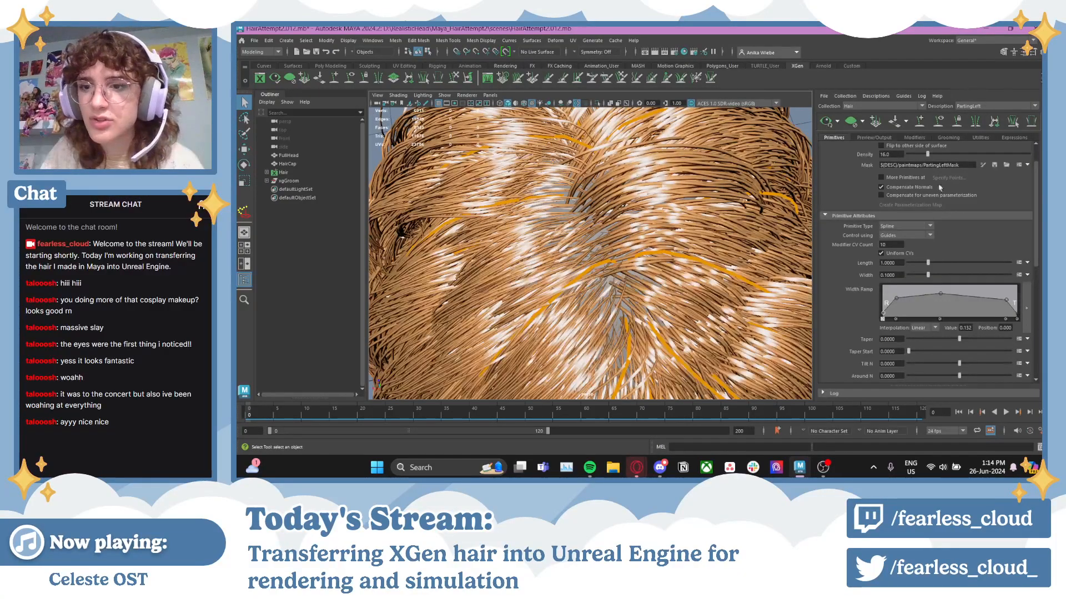
scroll(656, 235, down, 3)
- Taper both ends of PartingRight's width ramp, adding points near root and tip and a middle point of about 0.90 at position 0.39
click(979, 107)
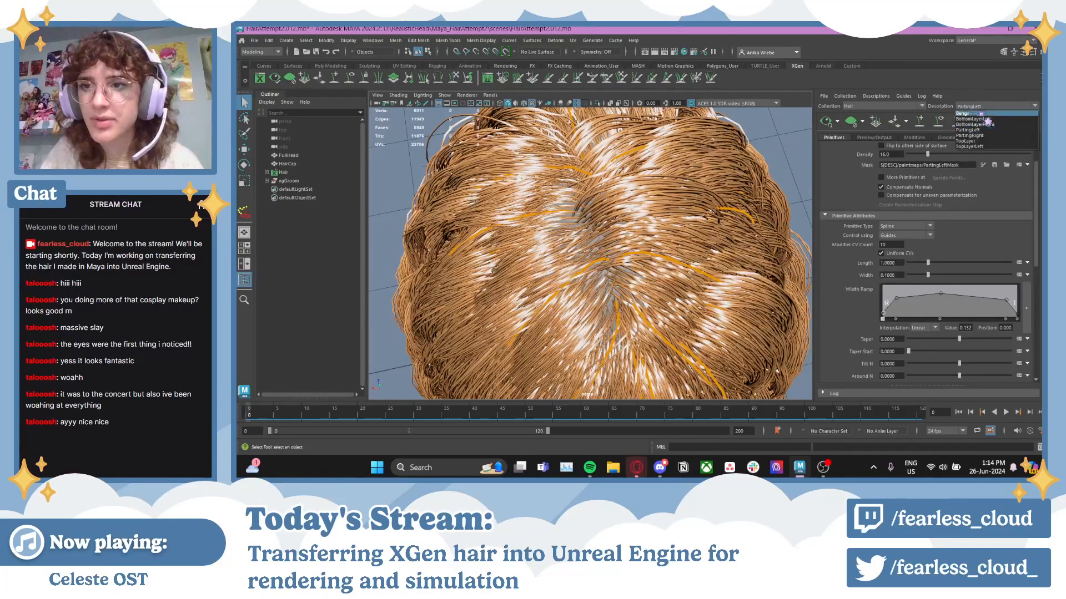
click(982, 139)
drag(884, 288, 903, 295)
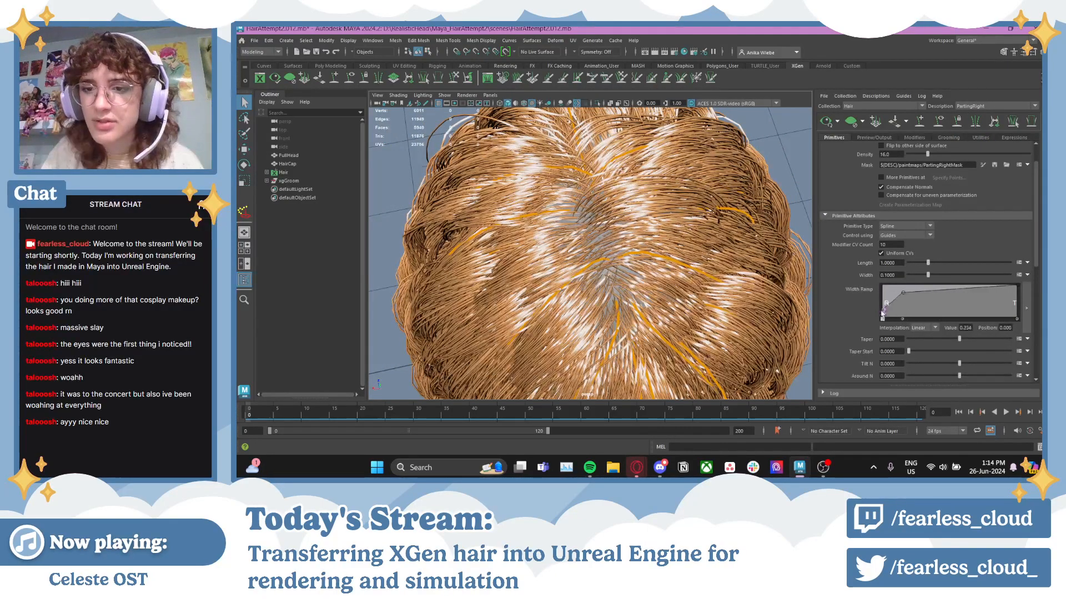
mouse_move(1017, 288)
mouse_down()
mouse_move(1018, 314)
mouse_move(999, 296)
mouse_up()
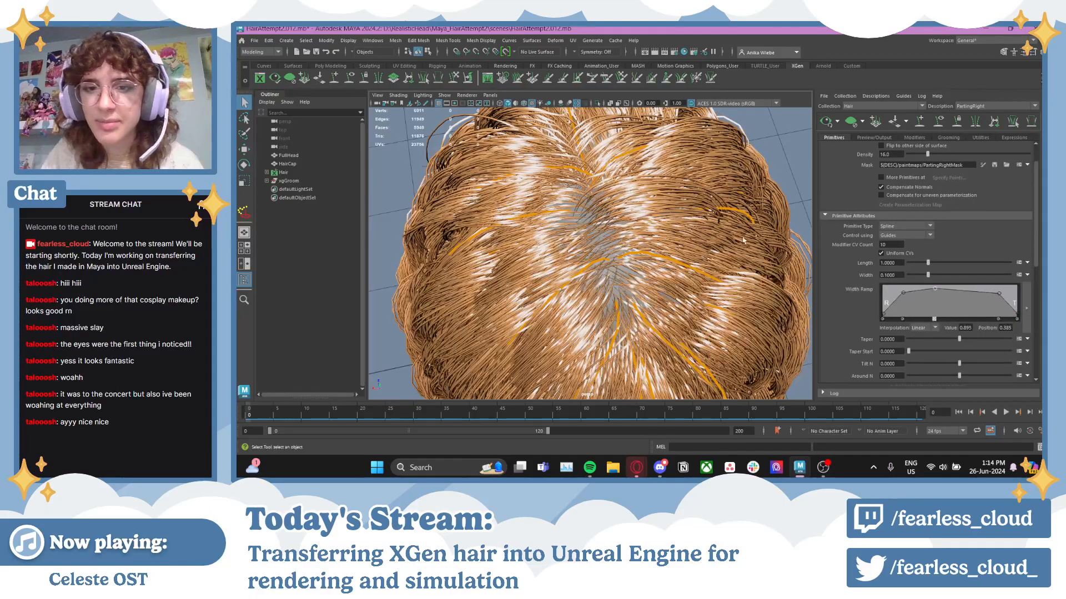
- Move the near-root point of PartingRight's width ramp to about 0.61 at position 0.08
scroll(744, 241, up, 6)
scroll(708, 202, down, 3)
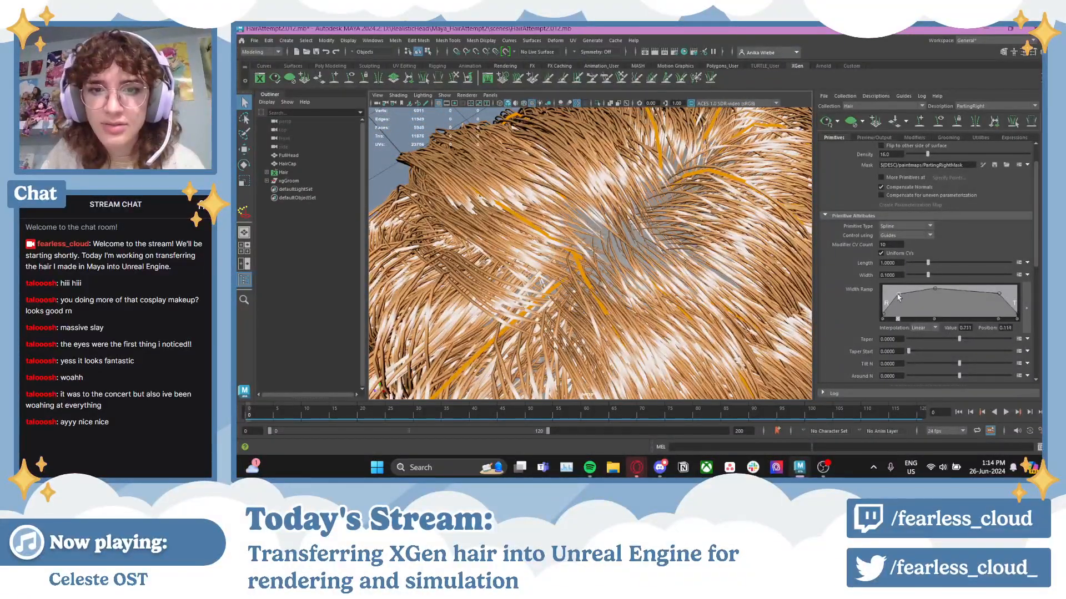
alt+drag(716, 278, 723, 218)
scroll(723, 218, up, 3)
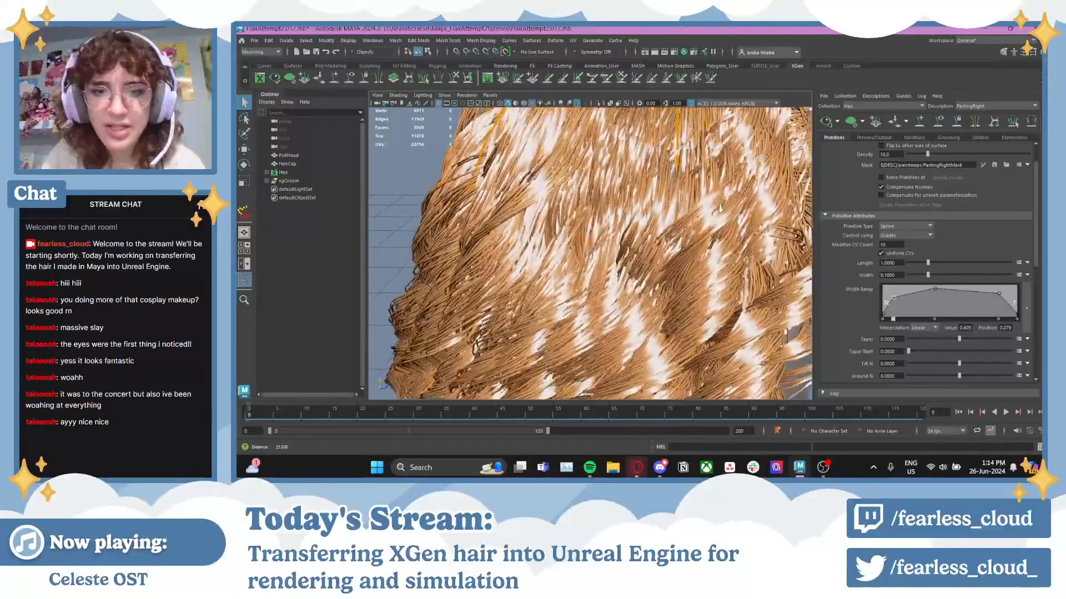
scroll(723, 218, down, 3)
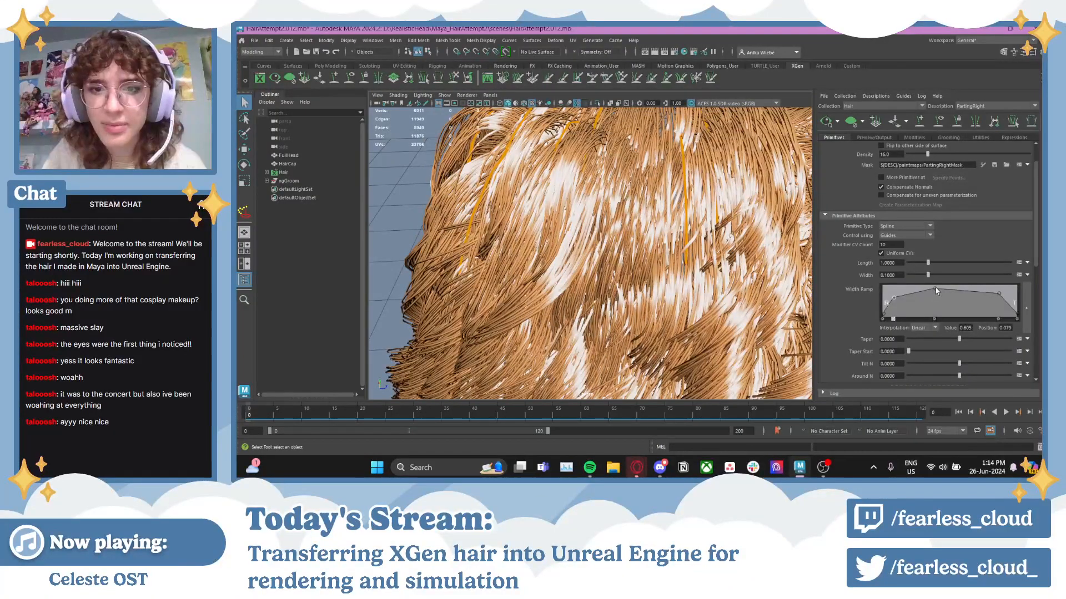
- Lower the middle point of PartingRight's width ramp to about 0.78 at position 0.39
drag(936, 289, 934, 292)
scroll(636, 256, down, 3)
alt+drag(636, 257, 635, 235)
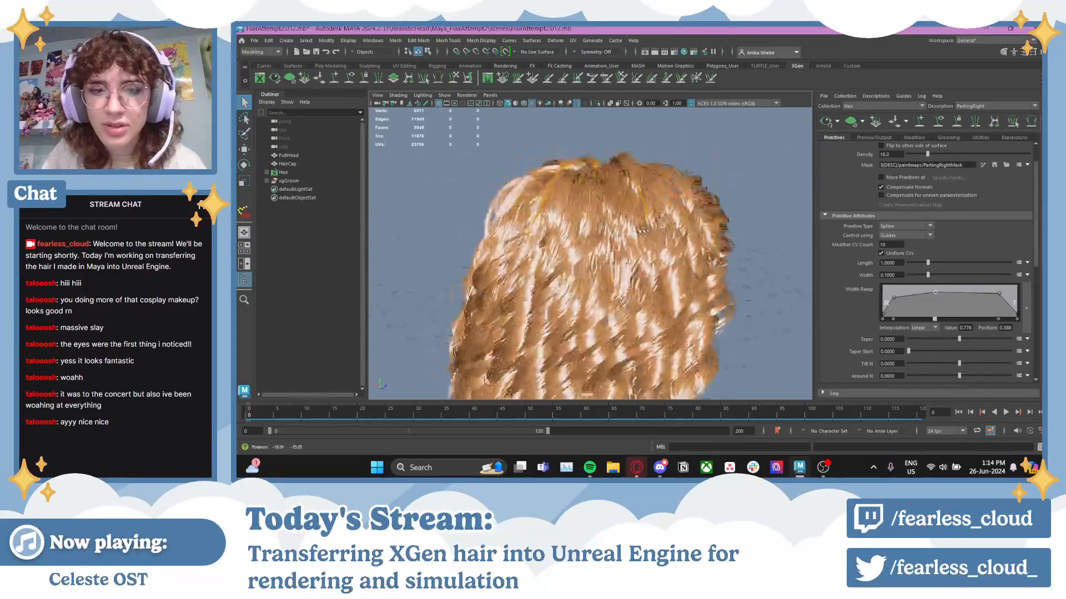
scroll(688, 276, up, 3)
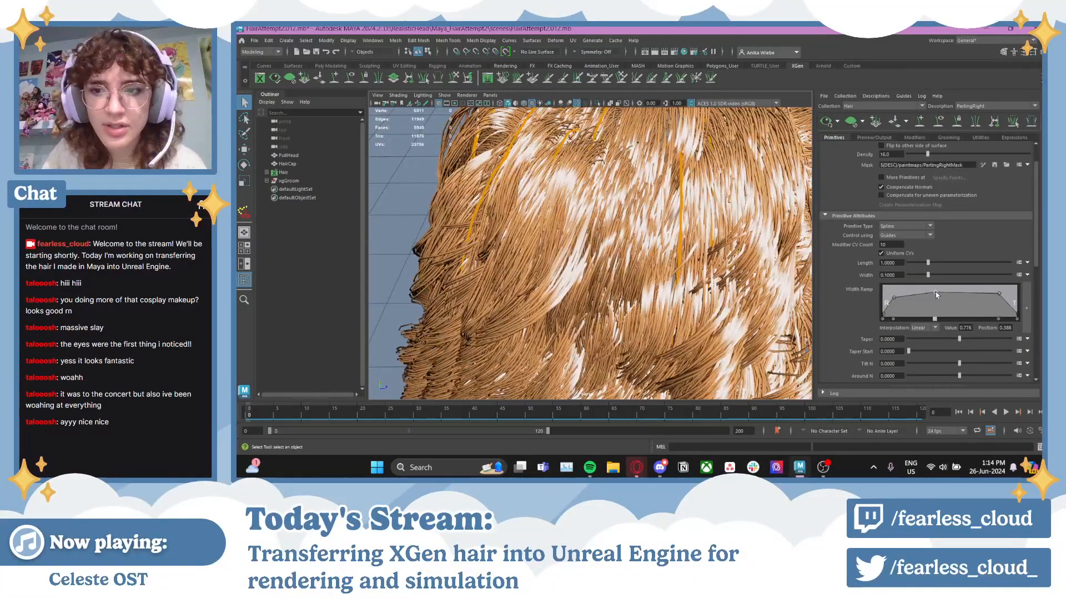
- Nudge the middle point of PartingRight's width ramp and set the near-tip point to about 0.59 at position 0.88
drag(934, 292, 937, 291)
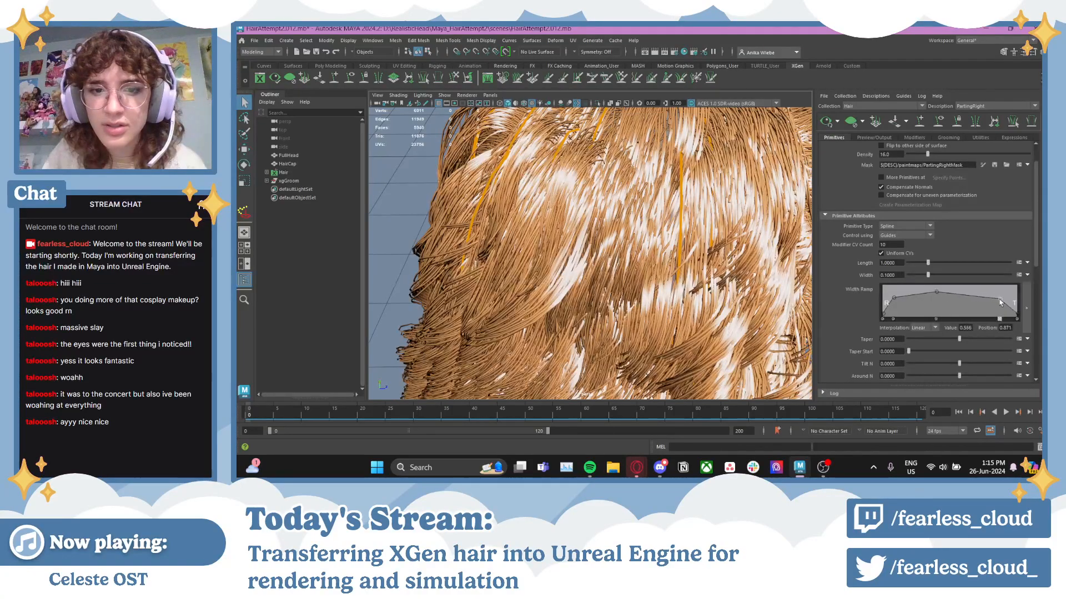
scroll(624, 227, down, 3)
alt+drag(624, 227, 701, 183)
scroll(701, 184, up, 5)
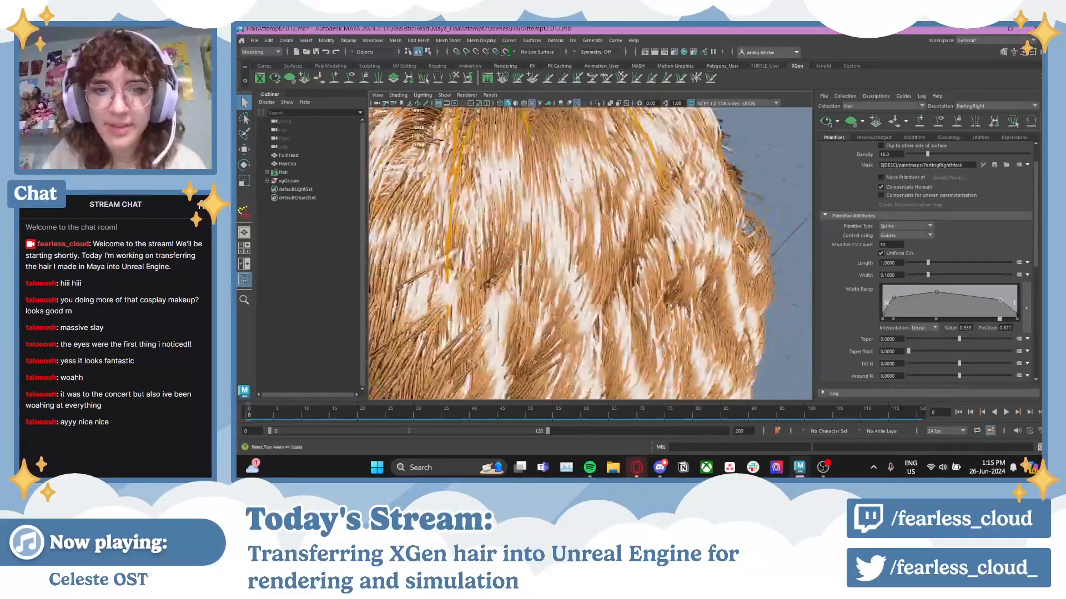
scroll(628, 208, down, 5)
alt+drag(693, 198, 693, 221)
scroll(688, 219, down, 4)
scroll(622, 183, up, 7)
alt+middle_drag(609, 165, 632, 248)
alt+drag(633, 247, 704, 225)
scroll(602, 236, down, 5)
- Check the width ramps of the TopLayer, TopLayerLeft, BottomLayerLeft and BottomLayerRight descriptions
click(1016, 104)
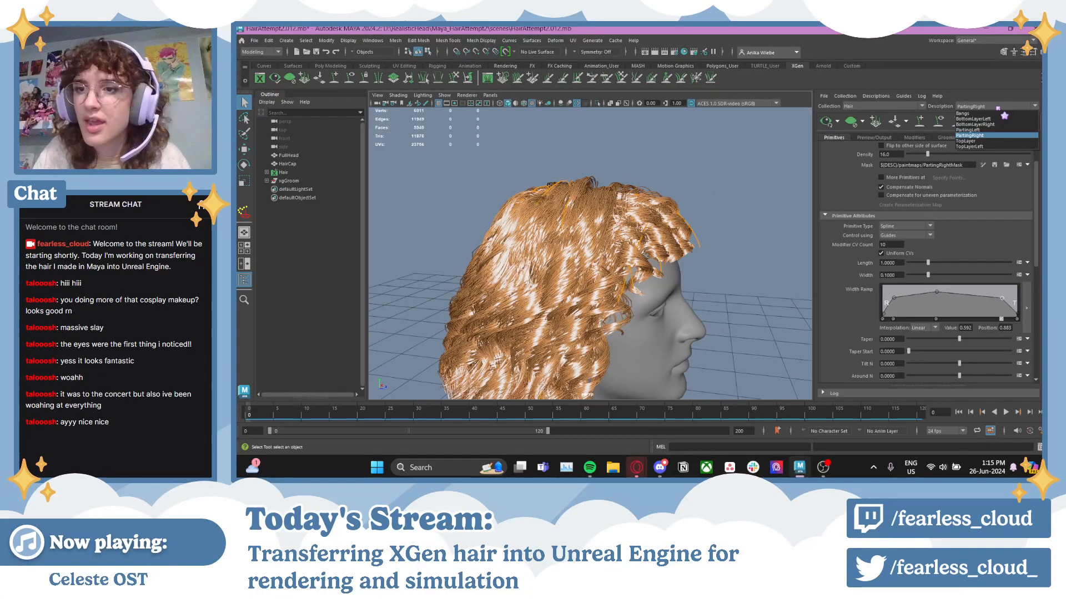
click(987, 146)
click(993, 106)
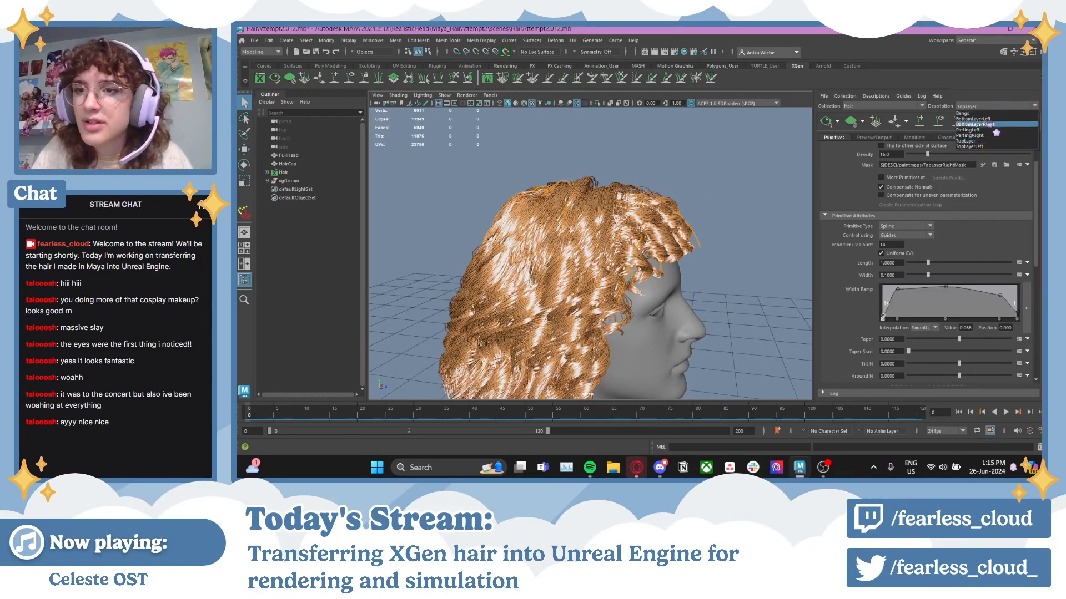
click(977, 146)
click(992, 106)
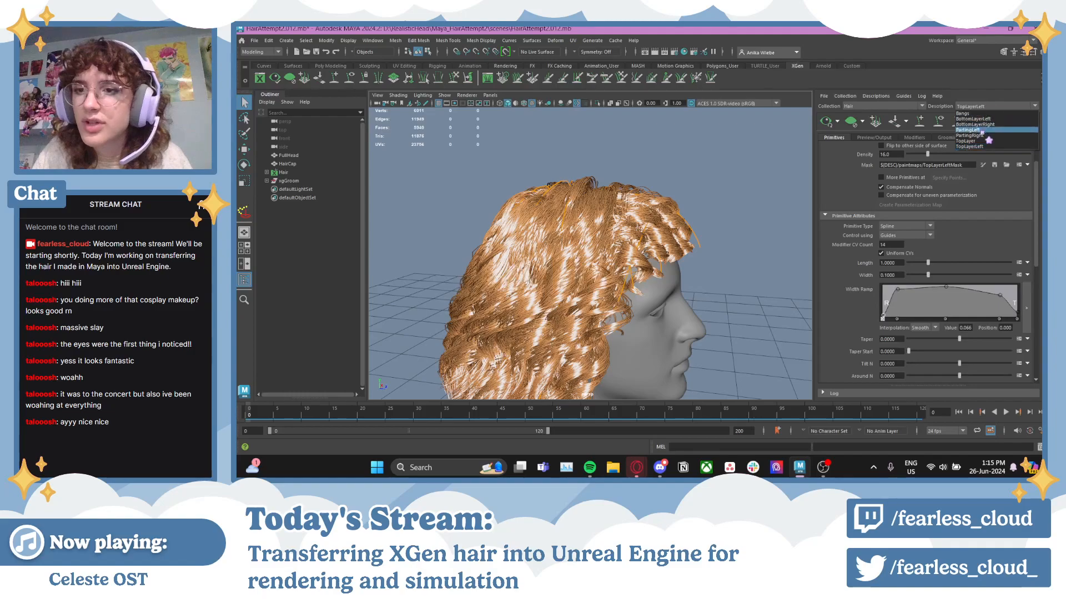
click(990, 119)
click(987, 105)
click(993, 125)
- On the Bangs width ramp, adjust the near-root point to position 0.13 and the middle point to about 0.80 at position 0.50
click(989, 105)
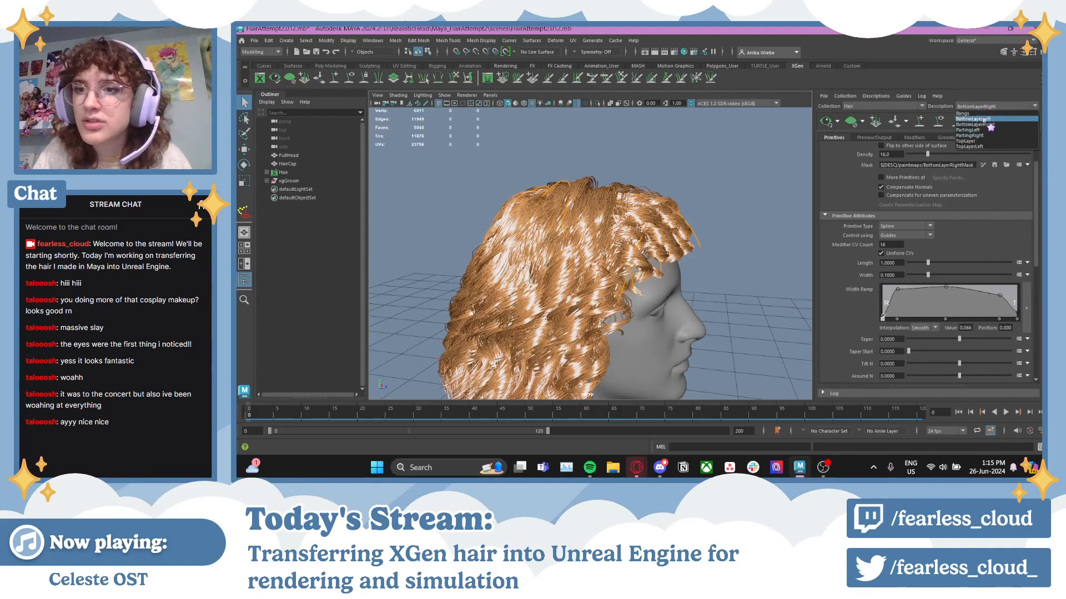
click(963, 113)
alt+drag(683, 233, 612, 232)
scroll(612, 232, up, 10)
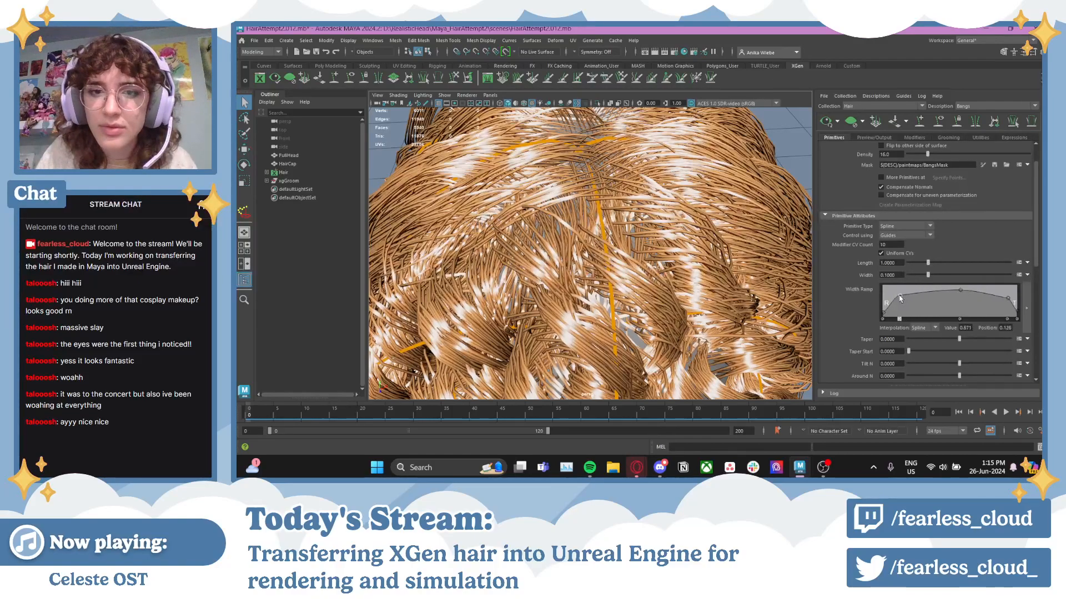
click(950, 291)
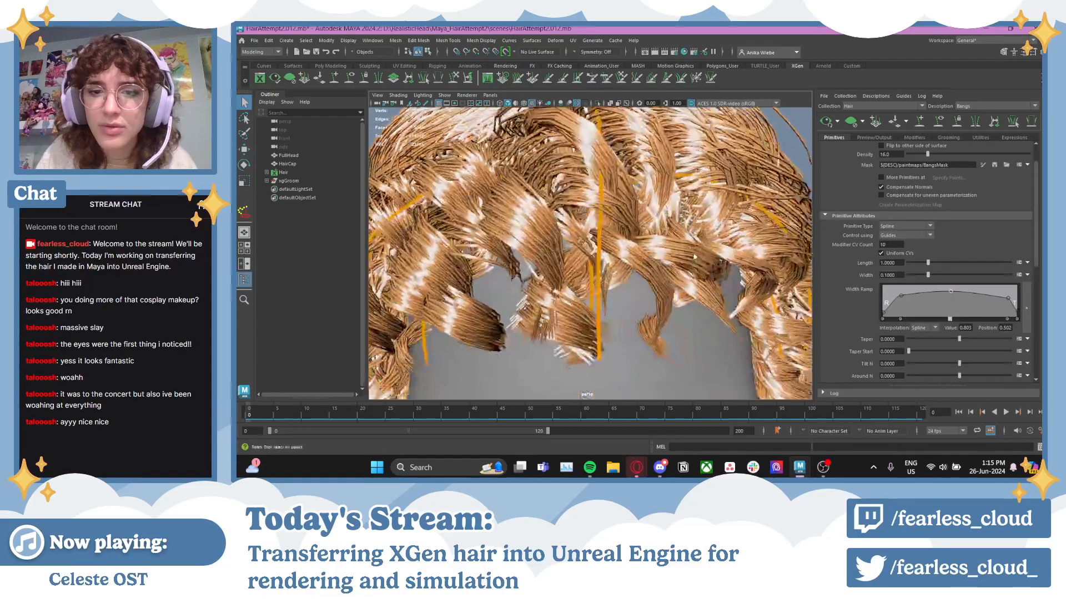
- Adjust the tip of the Bangs width ramp, setting the near-tip point to about 0.53 at position 0.89
click(1017, 317)
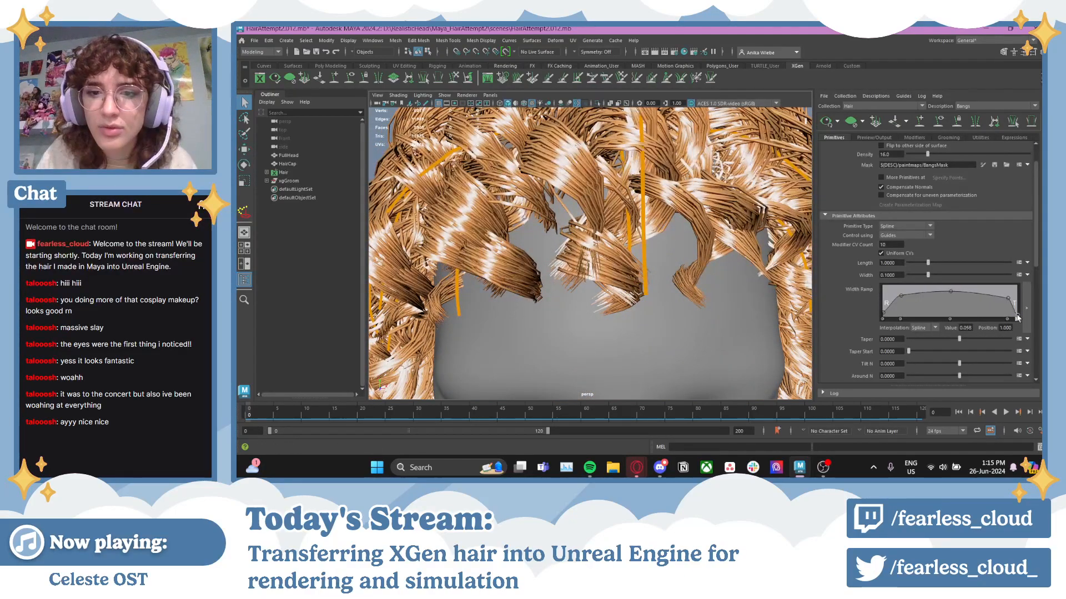
drag(1023, 316, 1002, 303)
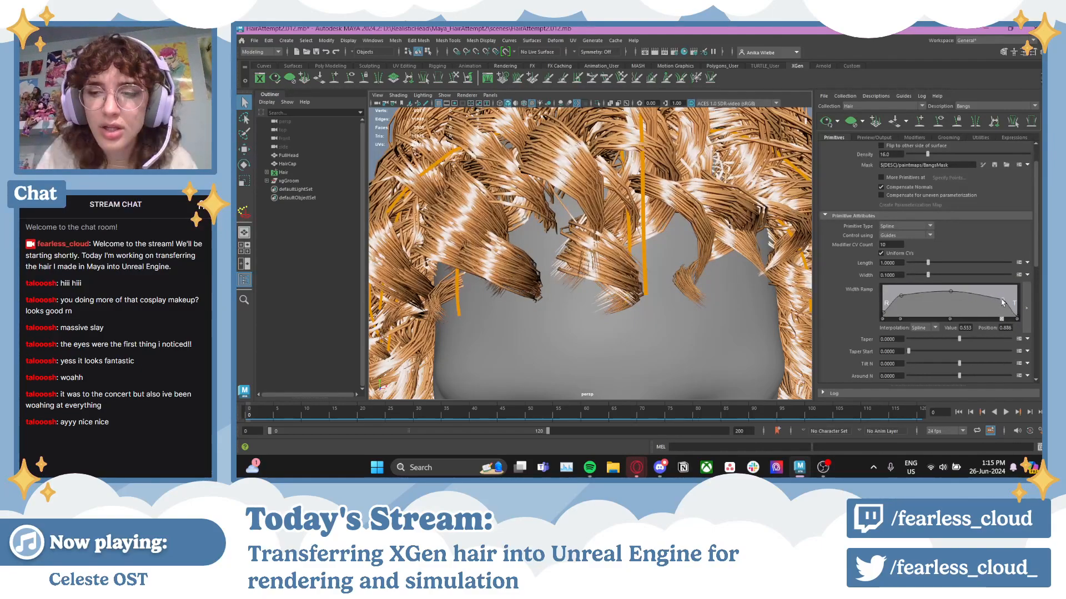
scroll(706, 284, down, 8)
scroll(676, 281, up, 5)
- Inspect the Bangs hair around the head, then lower the Bangs density to 0.01 to expose its guides
alt+drag(676, 281, 685, 286)
scroll(684, 285, down, 5)
alt+drag(550, 275, 636, 258)
scroll(572, 250, down, 5)
alt+drag(564, 247, 586, 259)
scroll(595, 255, up, 5)
click(979, 106)
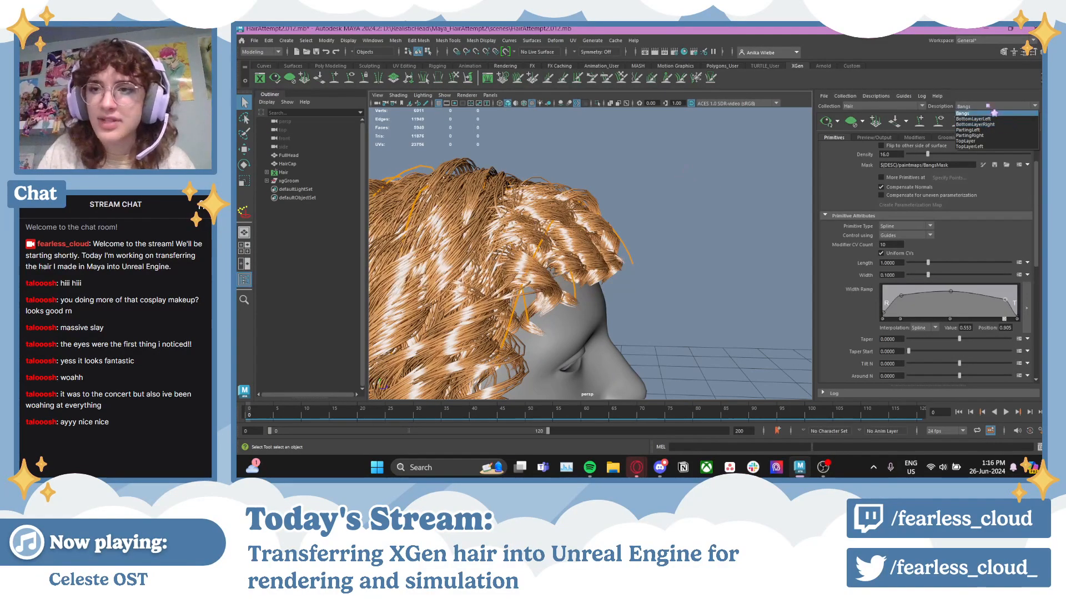
click(980, 107)
drag(915, 155, 907, 155)
alt+drag(721, 205, 671, 222)
- Expand the Hair hierarchy, select all the Bangs guides from xgGuide25 to xgGuide58, and switch them to vertex editing
shift+click(267, 173)
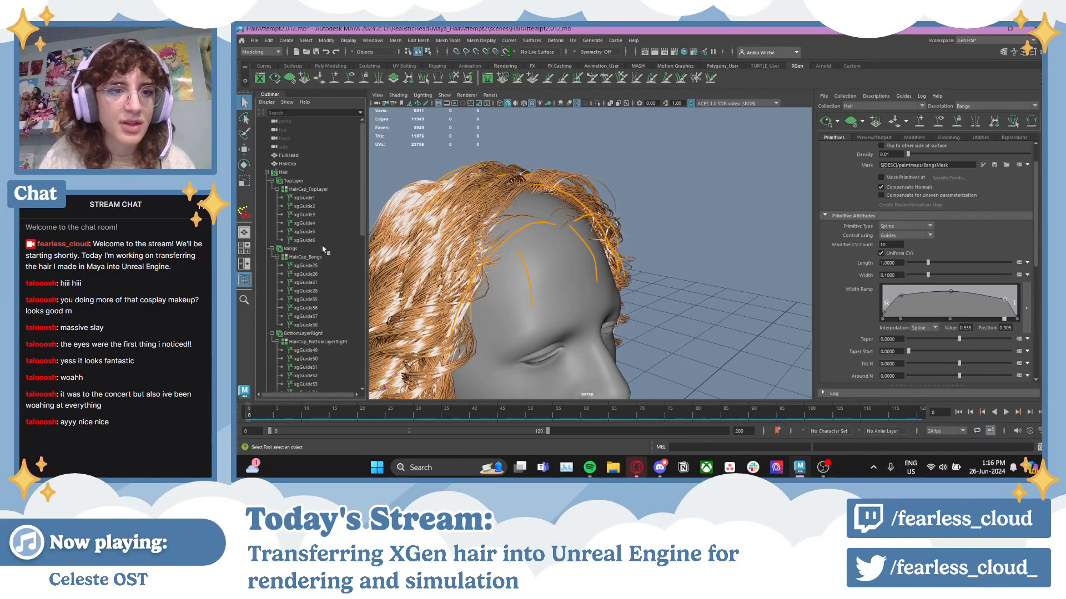
drag(312, 267, 314, 326)
alt+drag(602, 263, 673, 238)
right_click(673, 239)
click(638, 226)
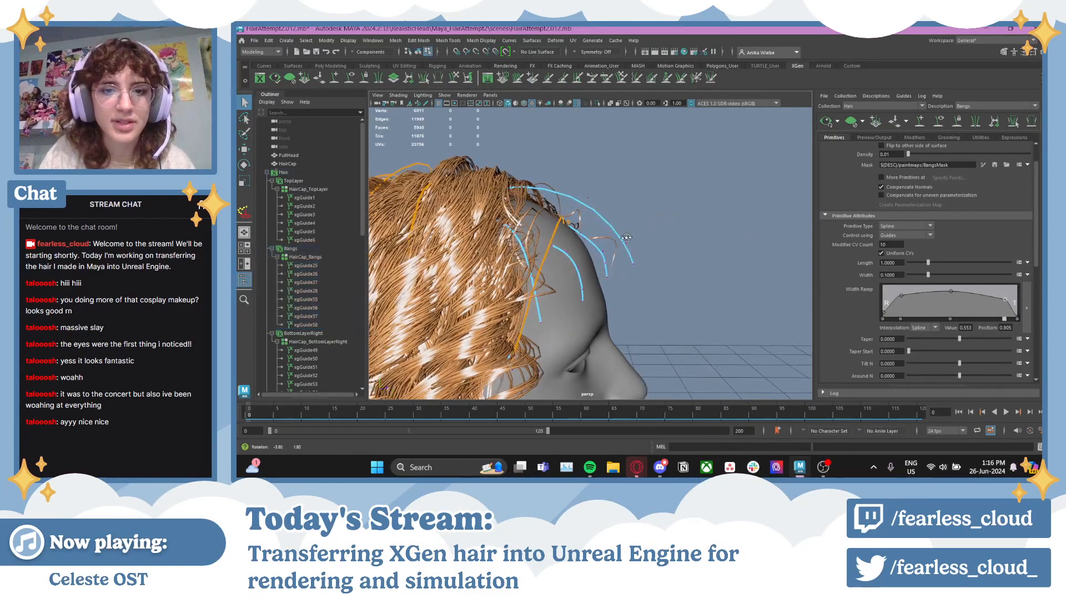
- Adjust the lower vertices of Bangs guides xgGuide28 and xgGuide56 over the forehead
drag(577, 236, 579, 237)
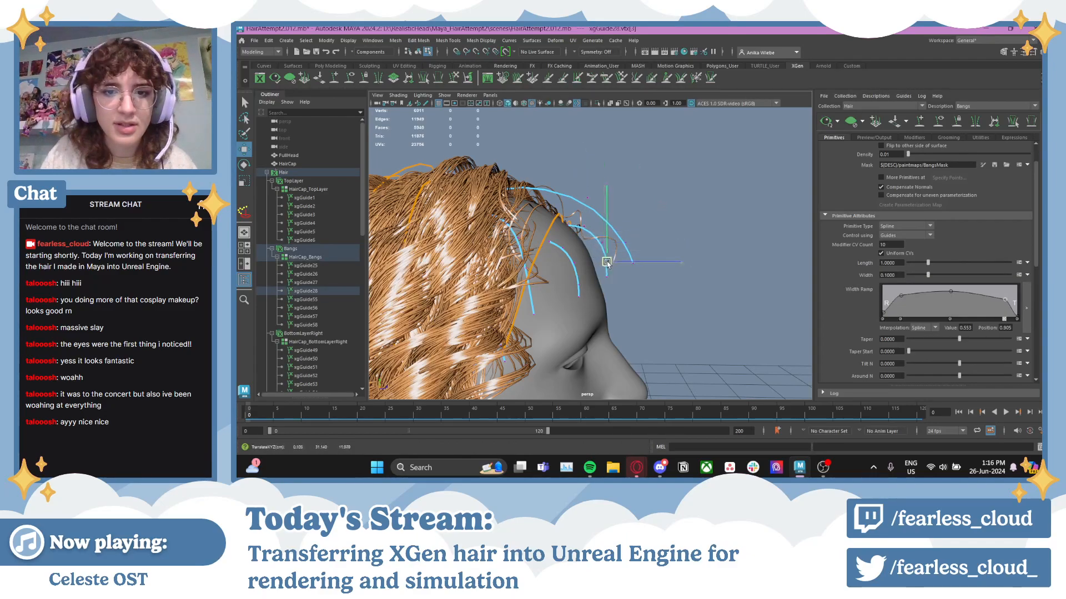
alt+drag(610, 278, 641, 303)
click(609, 254)
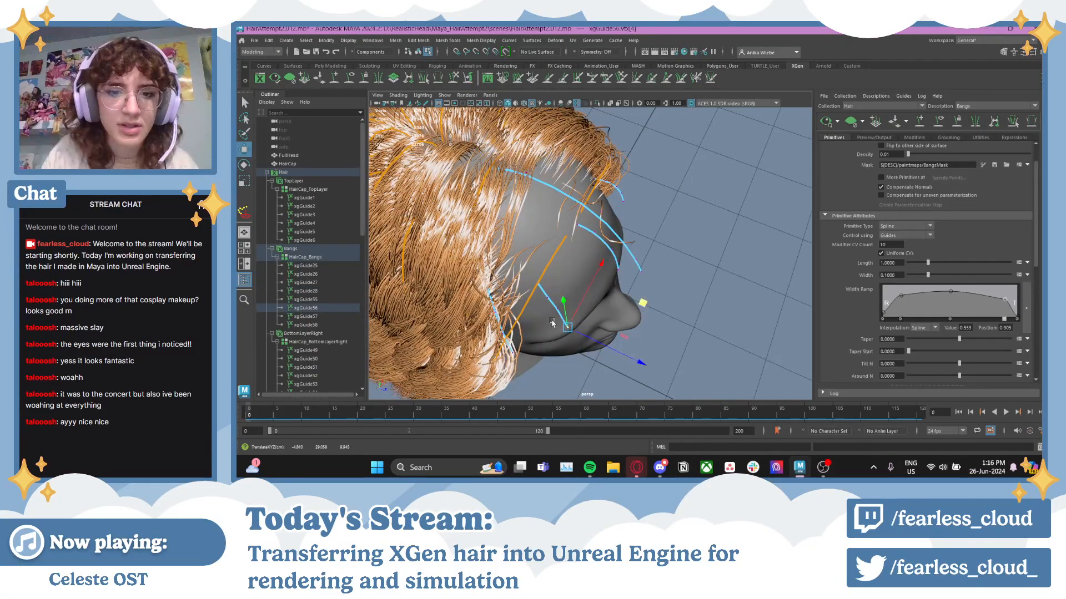
alt+drag(570, 316, 704, 253)
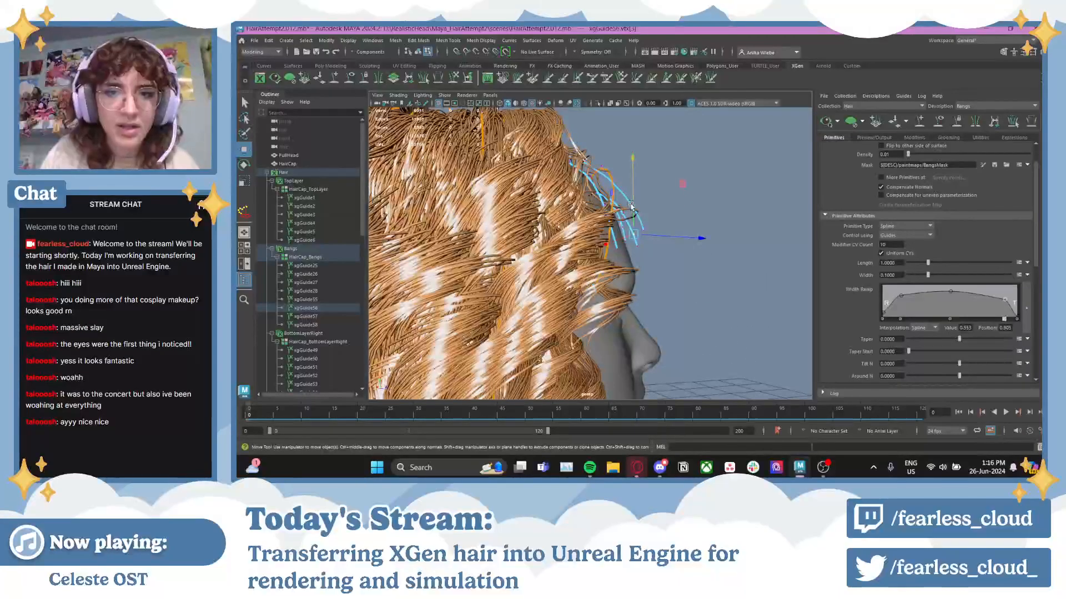
alt+drag(631, 229, 663, 195)
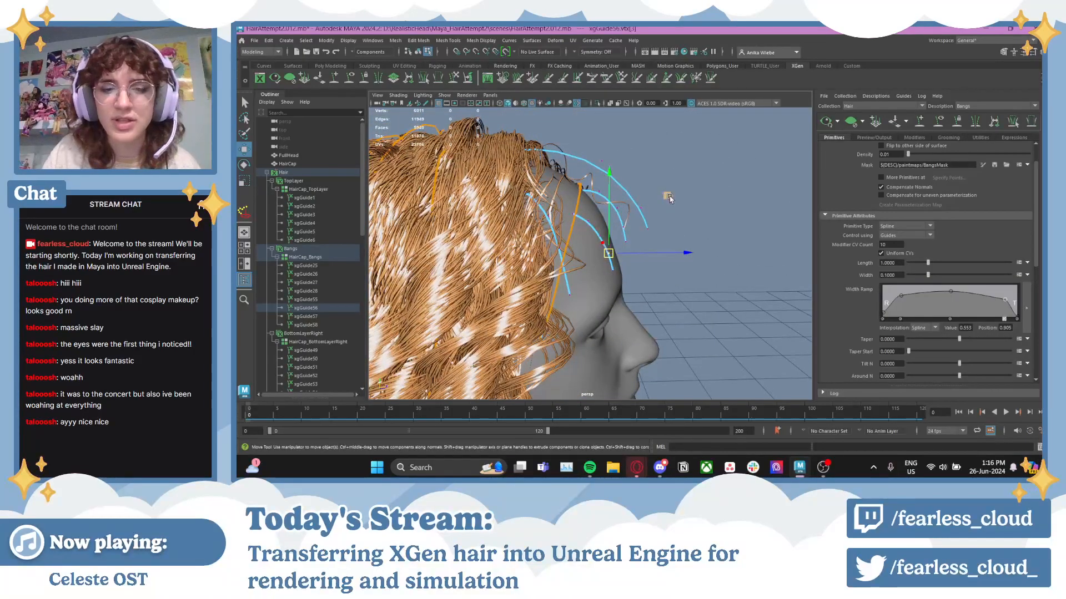
- Refine the curvature of Bangs guide xgGuide56 along the forehead by repositioning its vertices, checking it from the front and side
alt+drag(720, 261, 661, 262)
alt+drag(571, 266, 683, 258)
alt+drag(600, 191, 600, 215)
alt+drag(650, 153, 640, 270)
scroll(626, 215, down, 5)
scroll(610, 269, down, 3)
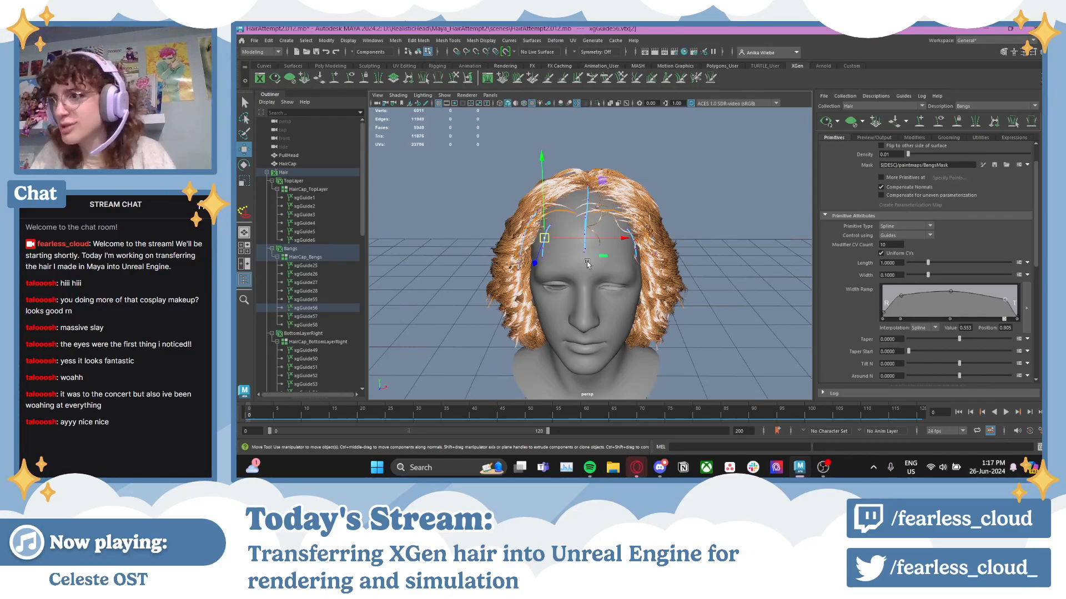
alt+drag(595, 273, 609, 237)
click(716, 305)
scroll(717, 305, down, 5)
scroll(594, 313, up, 3)
scroll(719, 325, up, 2)
click(610, 241)
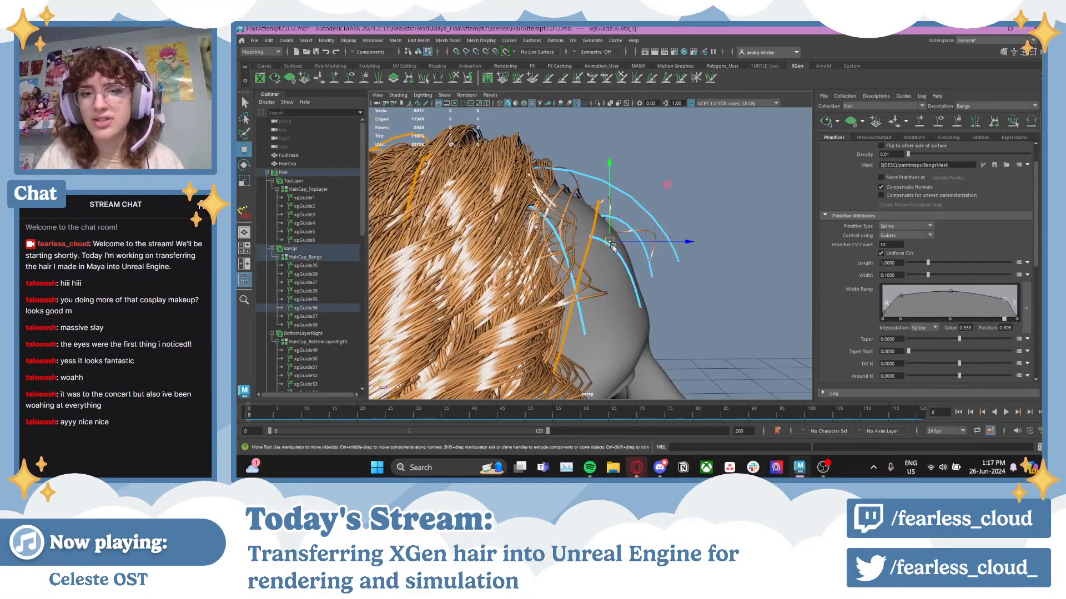
- Deselect the Bangs guides and raise the Bangs density to about 16.5
click(723, 293)
alt+drag(723, 293, 618, 283)
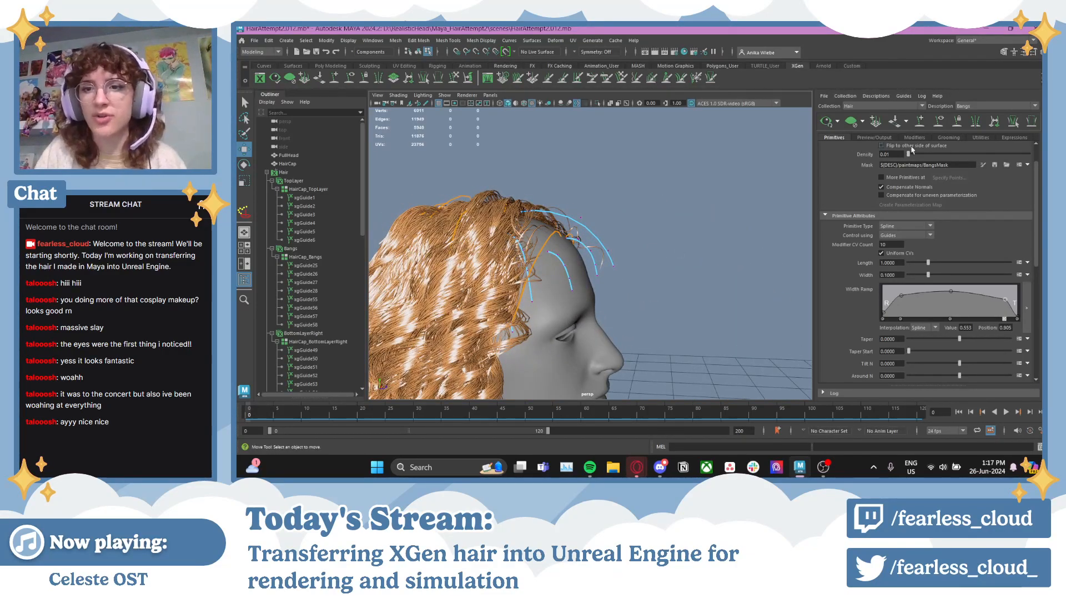
drag(918, 156, 918, 156)
alt+drag(716, 230, 638, 286)
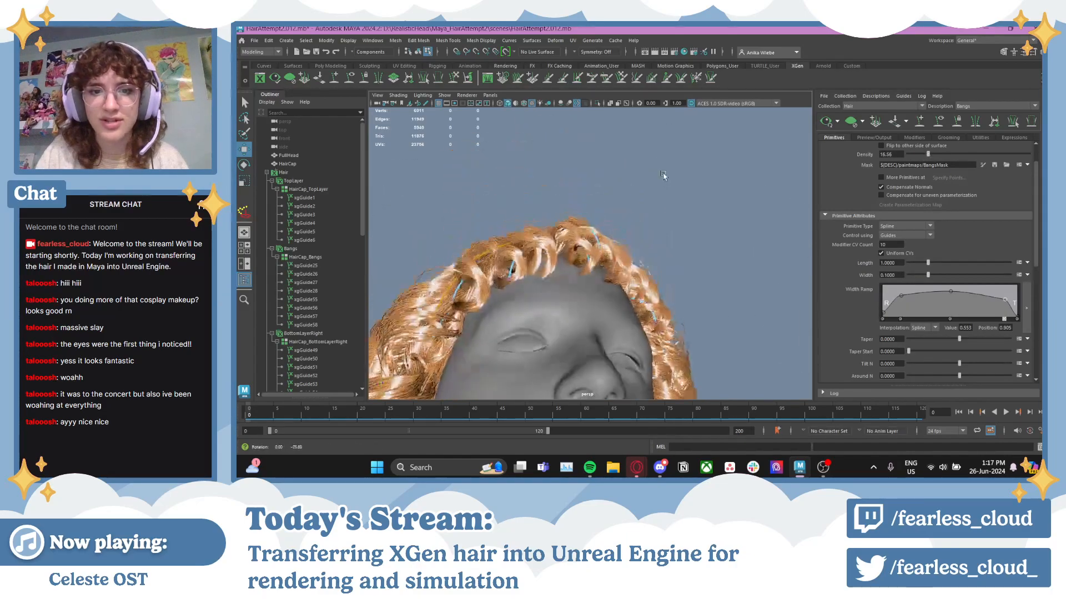
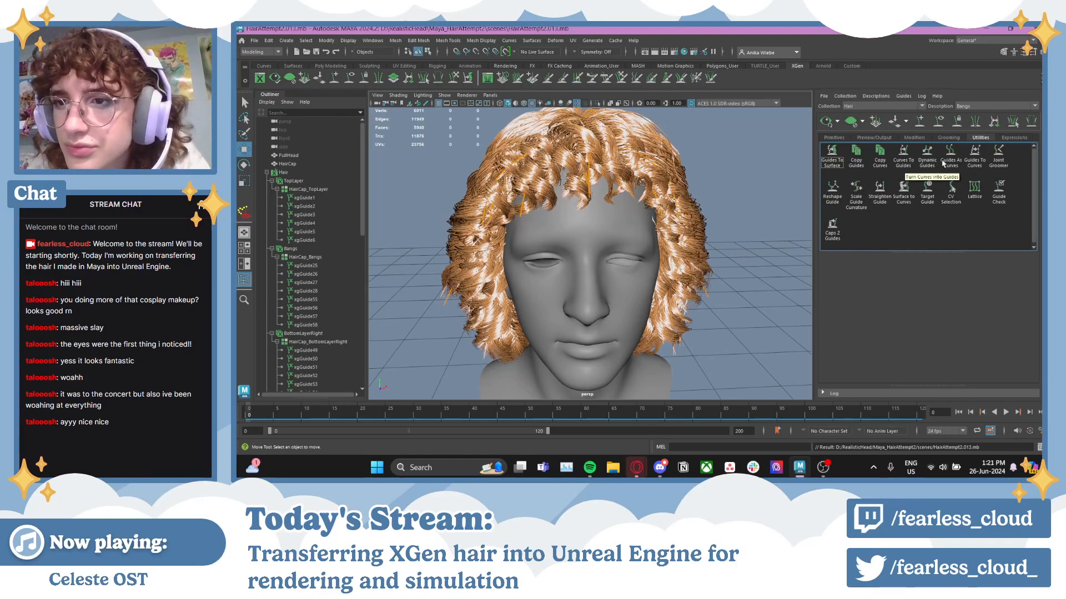
- Try the Guides To Curves utility with the original guides set to Hide, and read its warning in the Script Editor
click(950, 163)
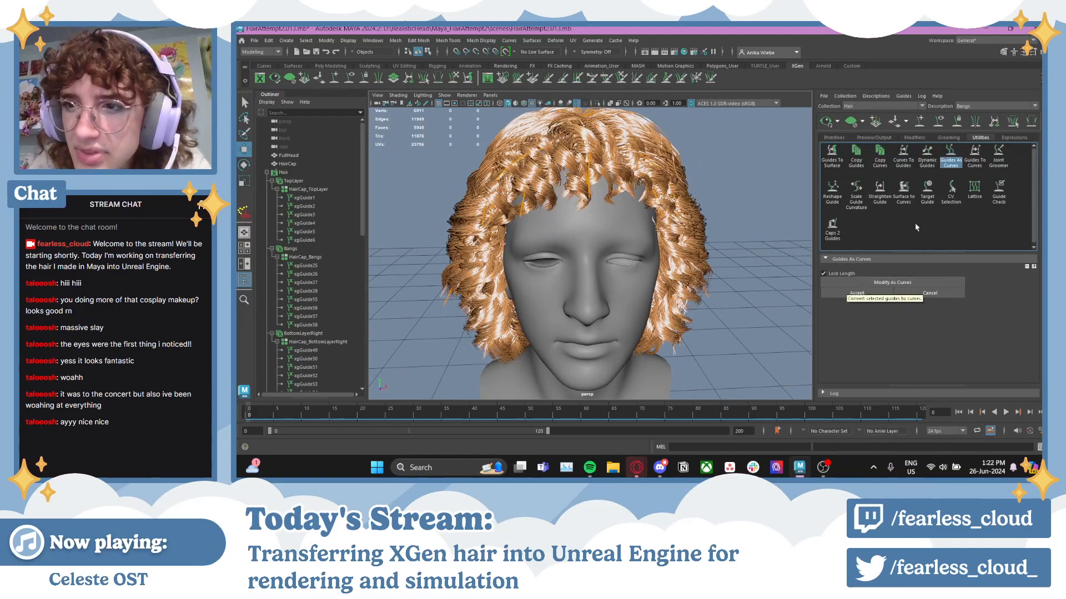
click(971, 164)
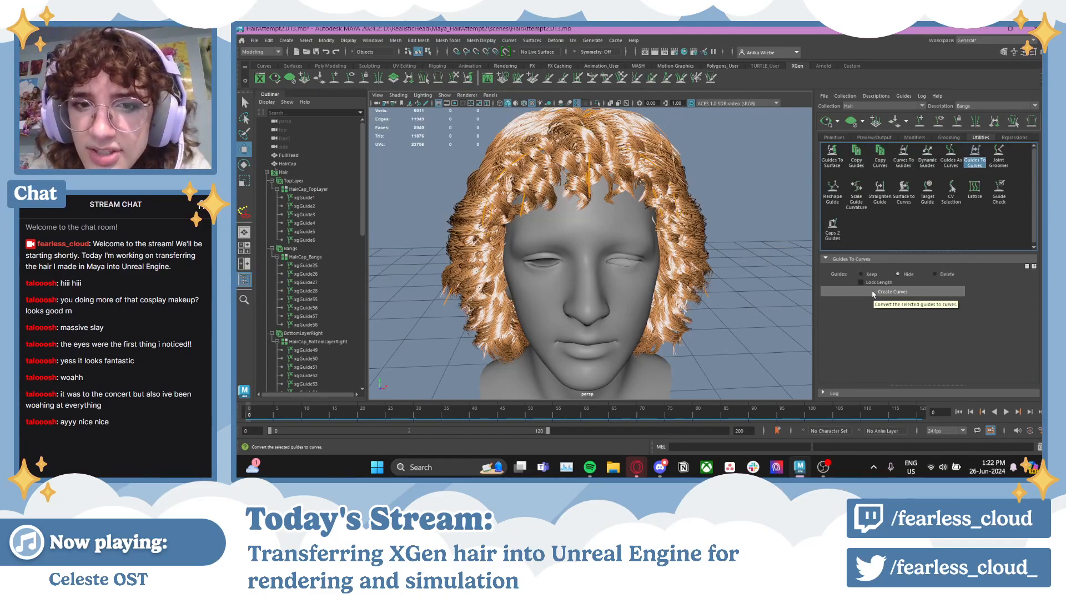
click(890, 299)
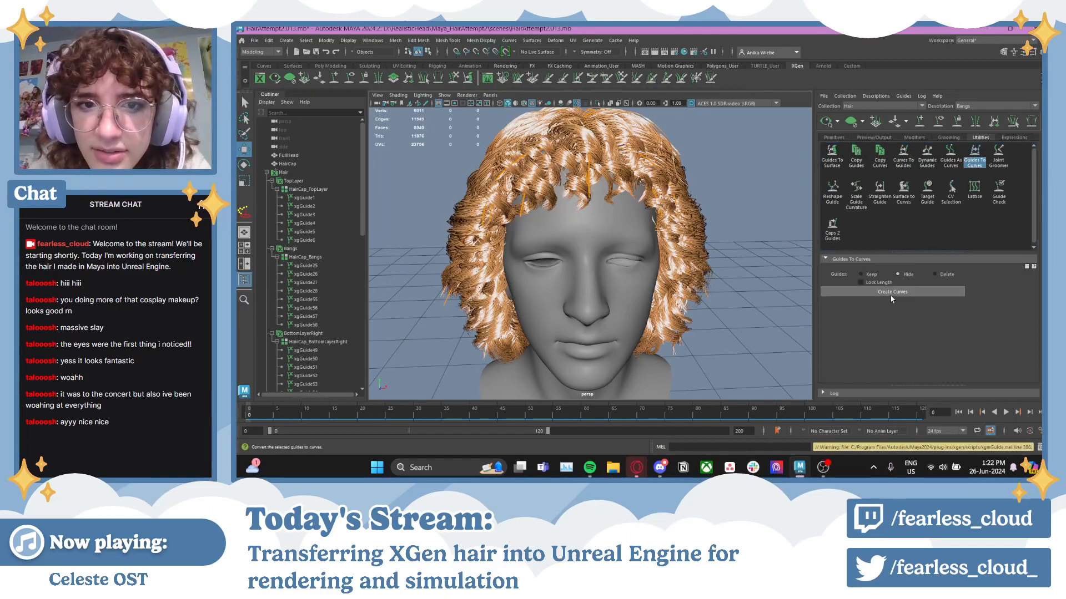
click(1038, 447)
scroll(551, 245, down, 1)
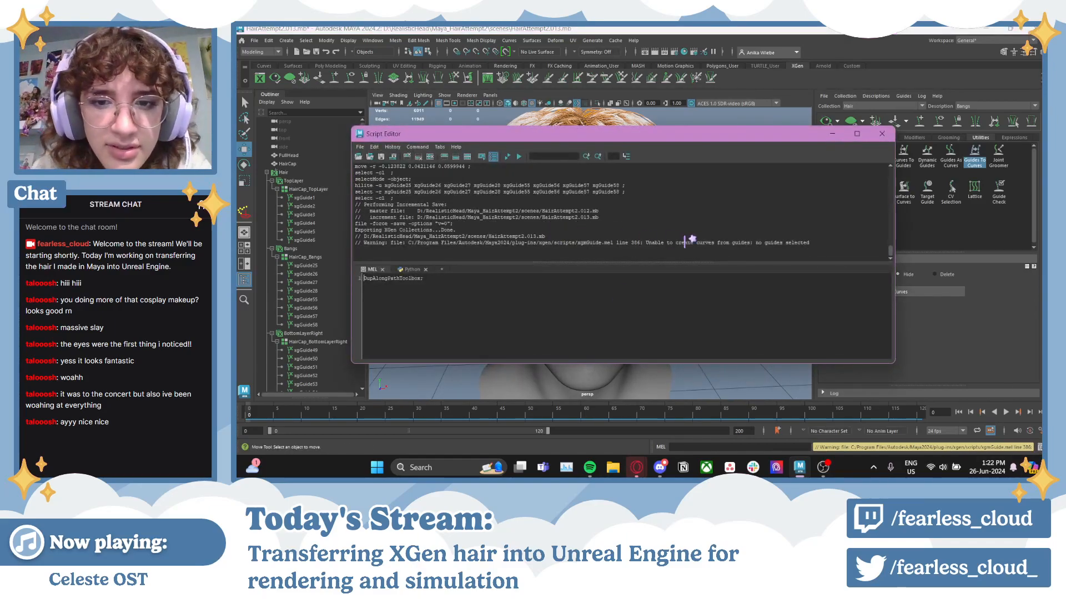
click(881, 134)
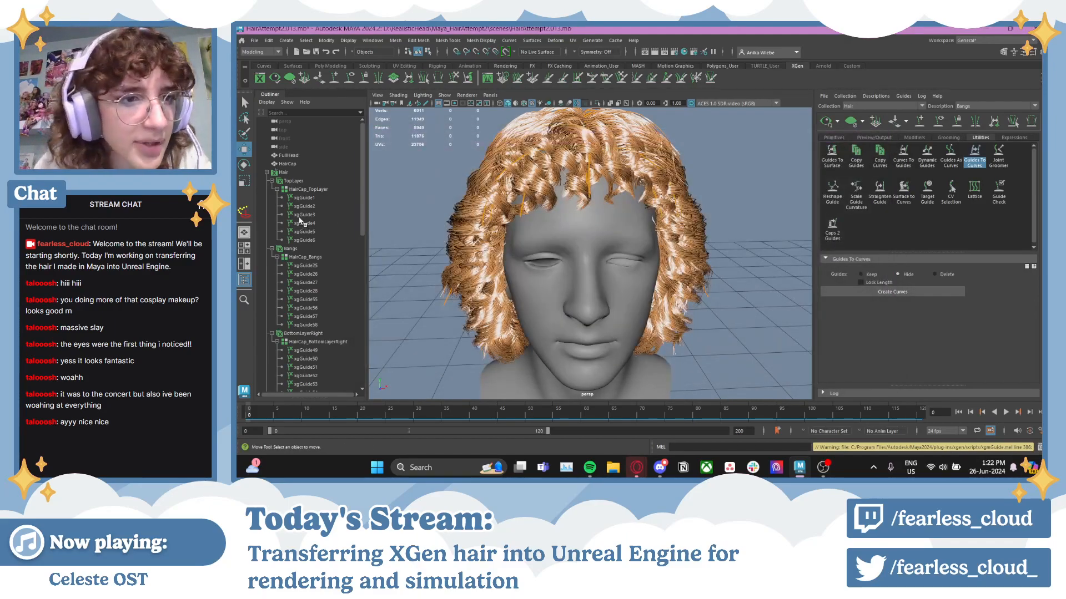
- Select the Bangs guides xgGuide25 to xgGuide58 and convert them to curves with the original guides set to Hide
scroll(287, 284, down, 3)
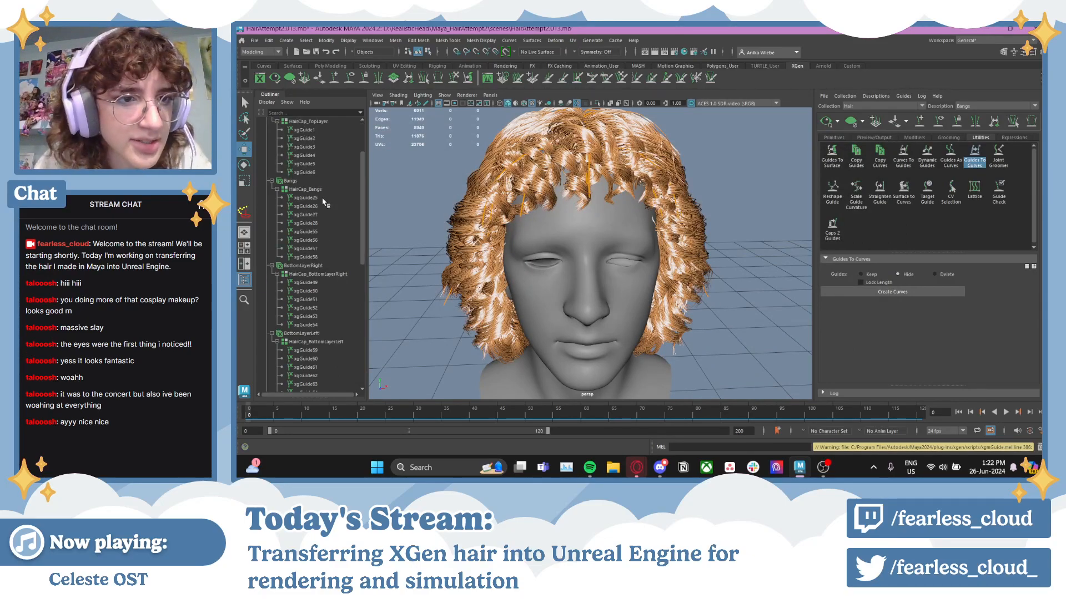
drag(322, 198, 320, 258)
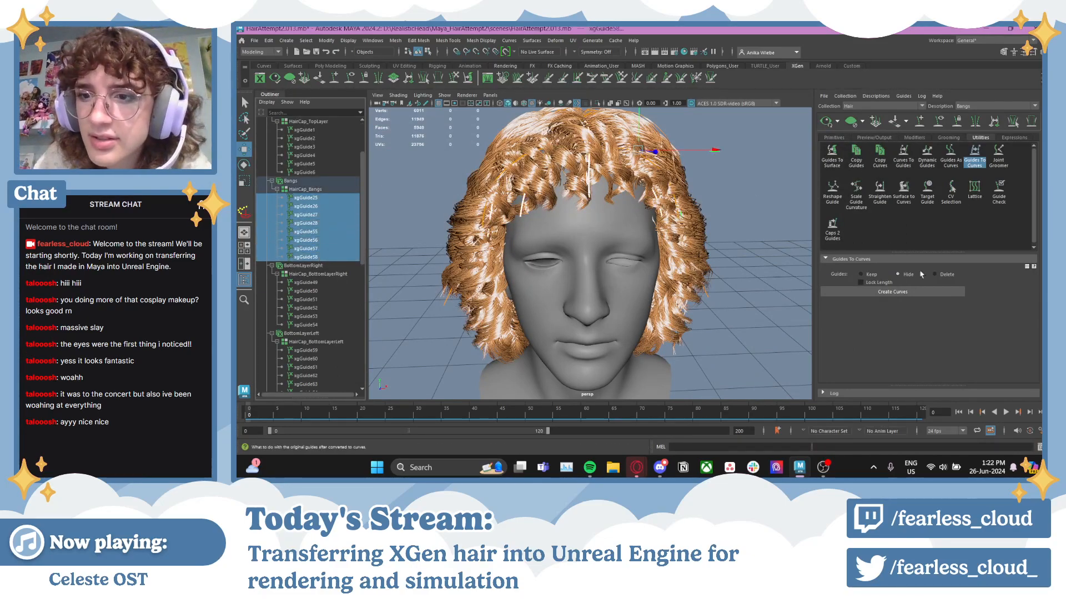
click(898, 293)
scroll(670, 218, down, 2)
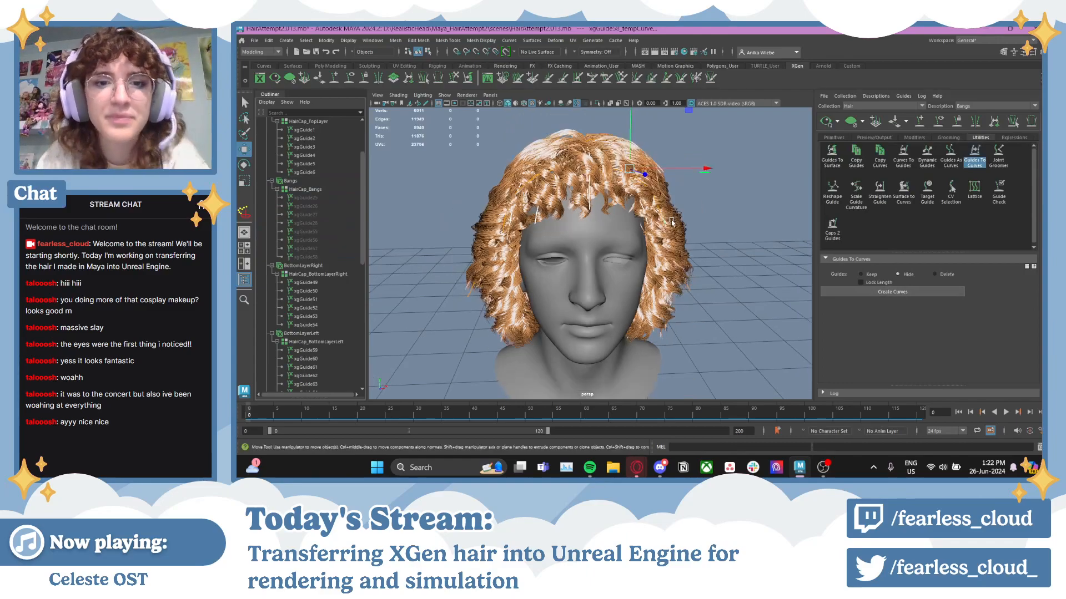
- Inspect the created Bangs curves and the guide hierarchy, then undo the Guides To Curves conversion
scroll(666, 218, up, 4)
alt+drag(634, 219, 588, 230)
scroll(309, 260, down, 10)
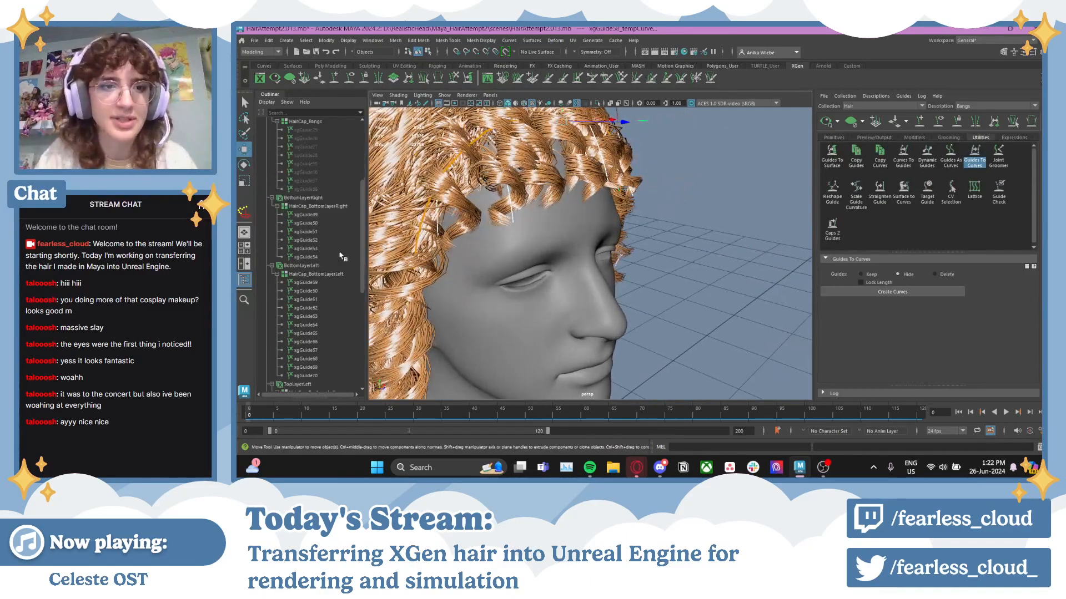
scroll(692, 255, down, 4)
alt+drag(692, 255, 647, 254)
scroll(706, 266, up, 2)
key(ctrl+z)
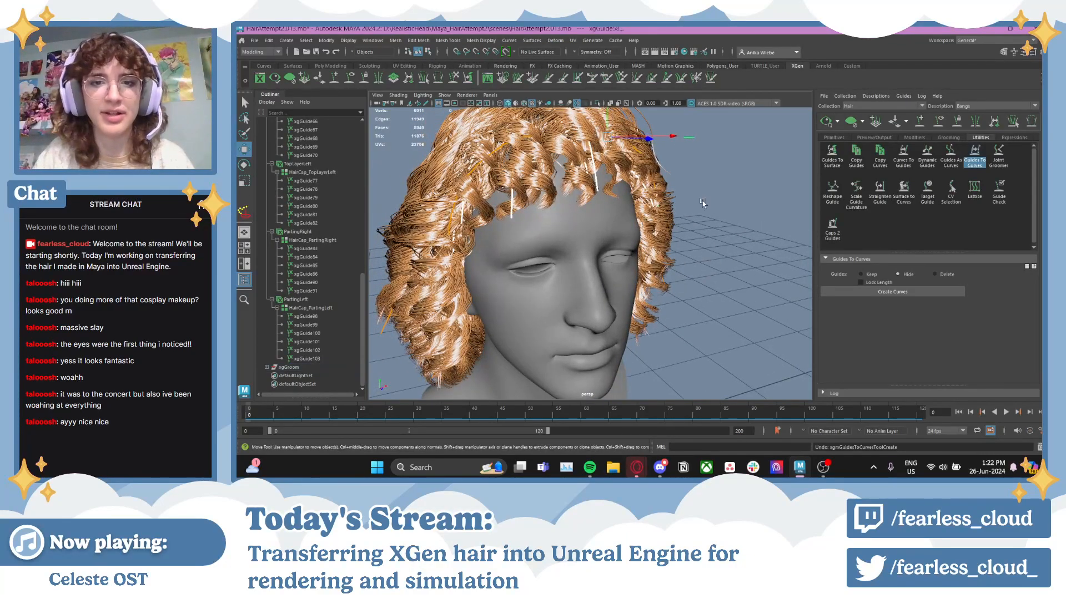
alt+drag(704, 203, 689, 268)
scroll(716, 277, up, 2)
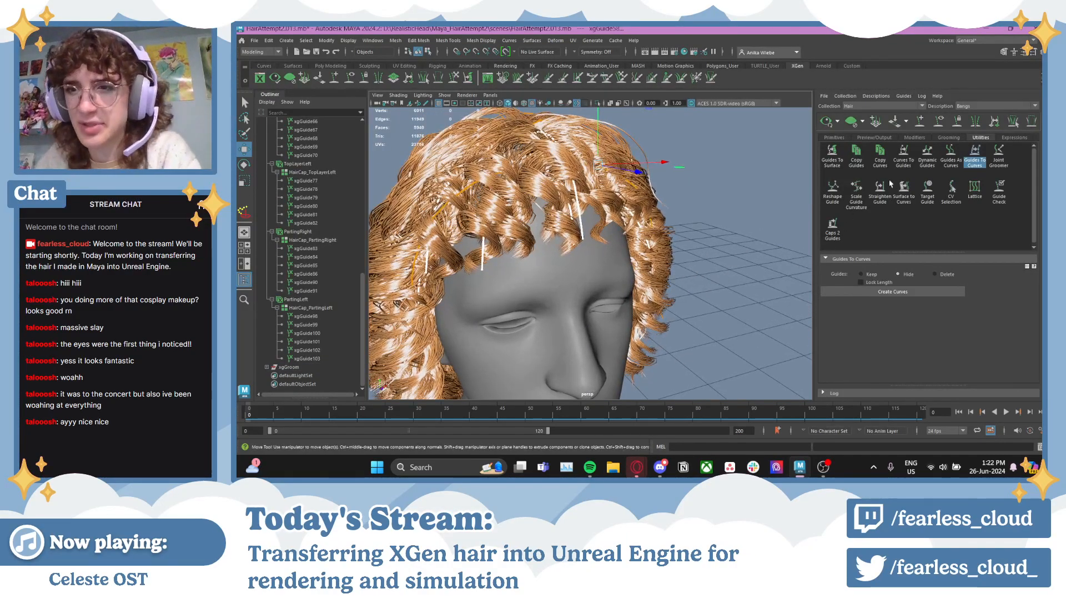
- Try to add guides with the Curves To Guides utility for Bangs, and read its warning in the Script Editor
click(903, 162)
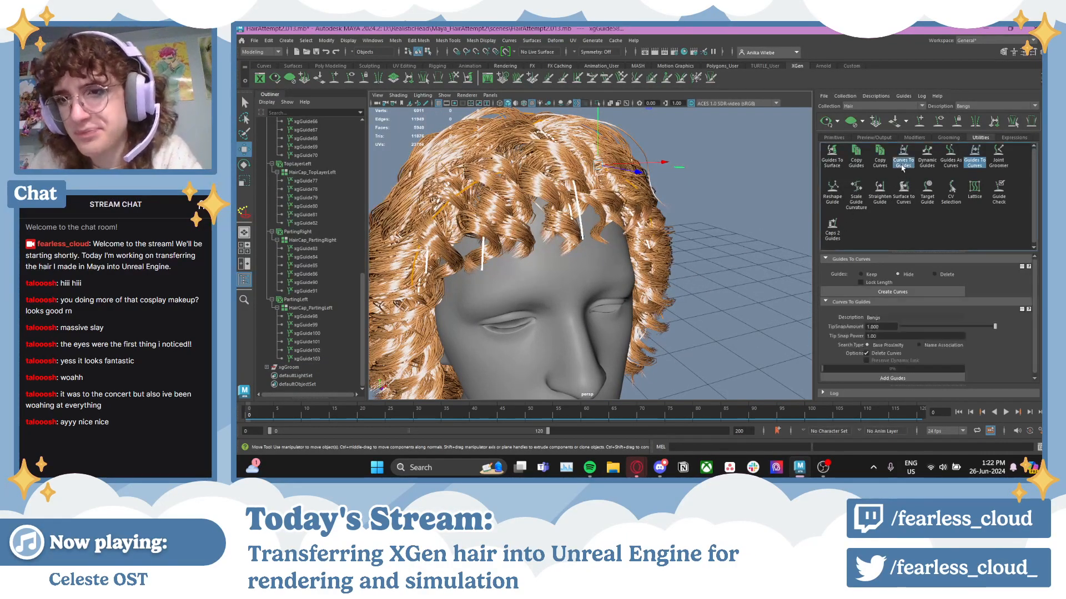
click(976, 162)
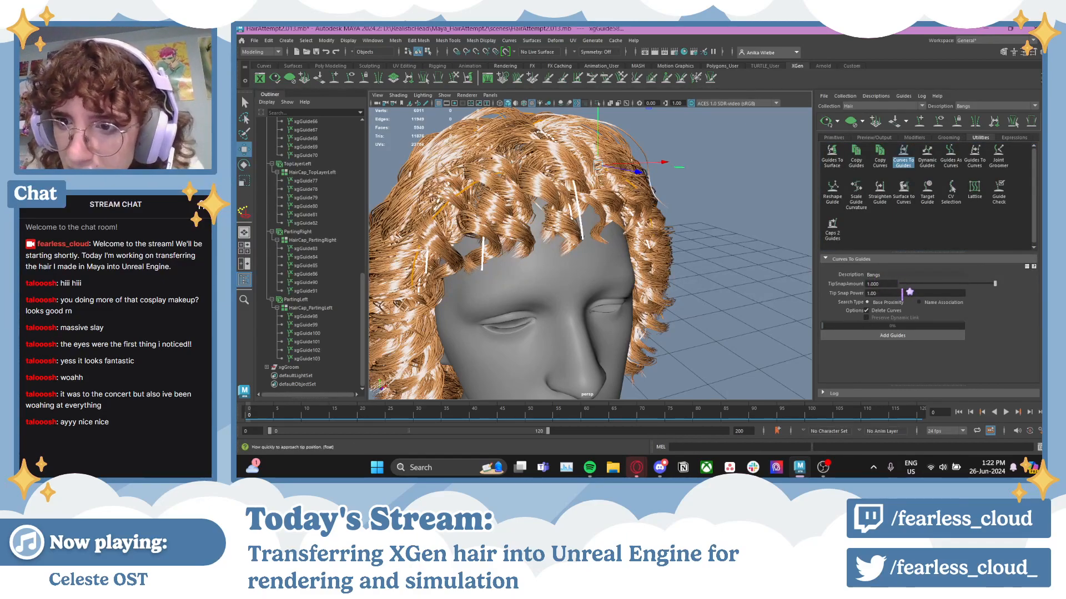
click(892, 337)
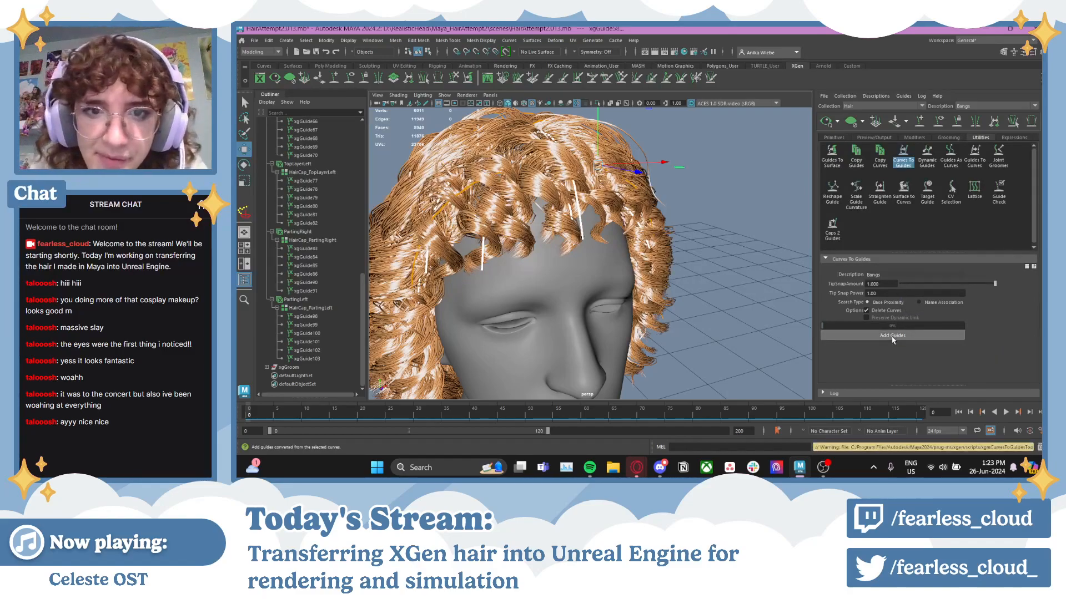
click(1039, 447)
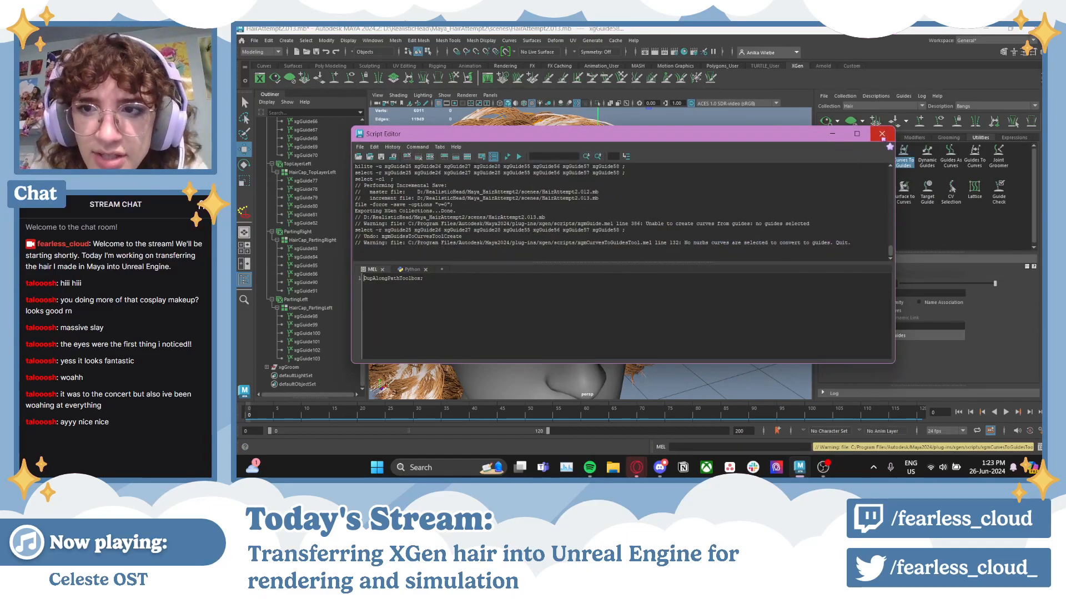
click(882, 133)
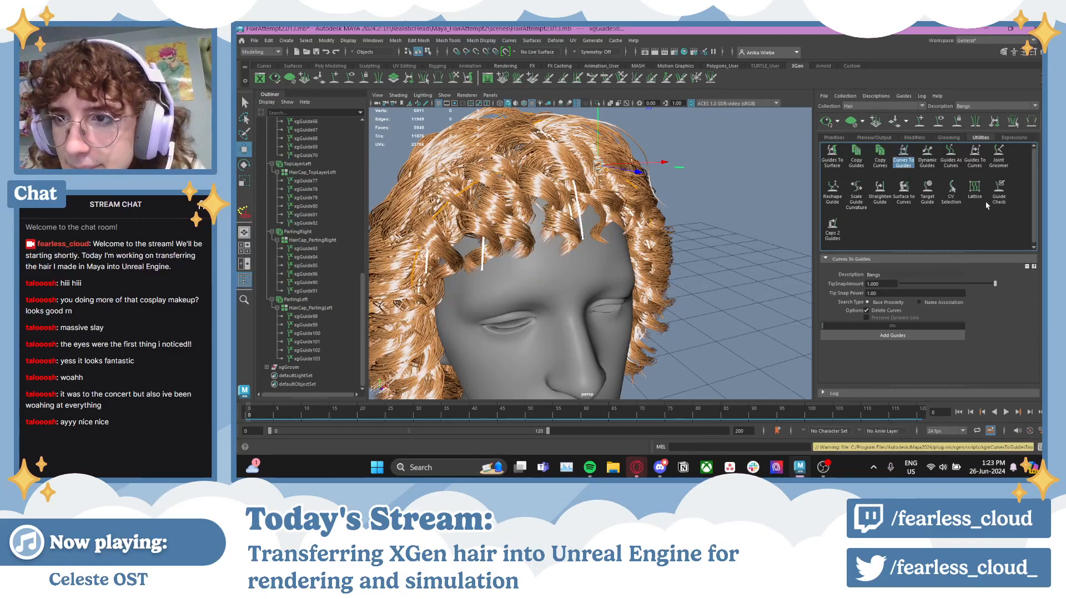
click(832, 151)
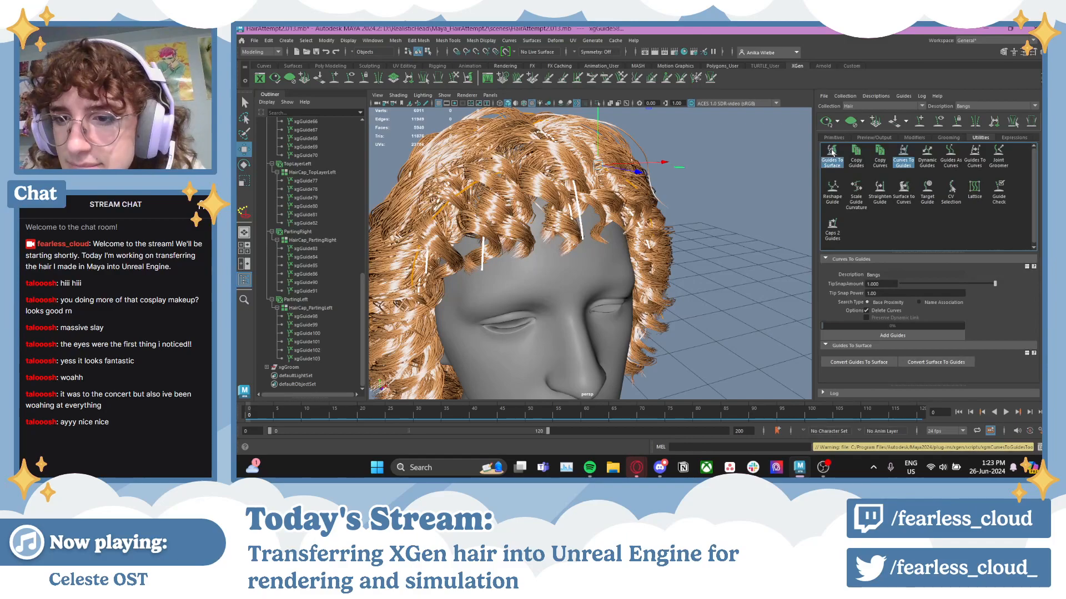
click(841, 160)
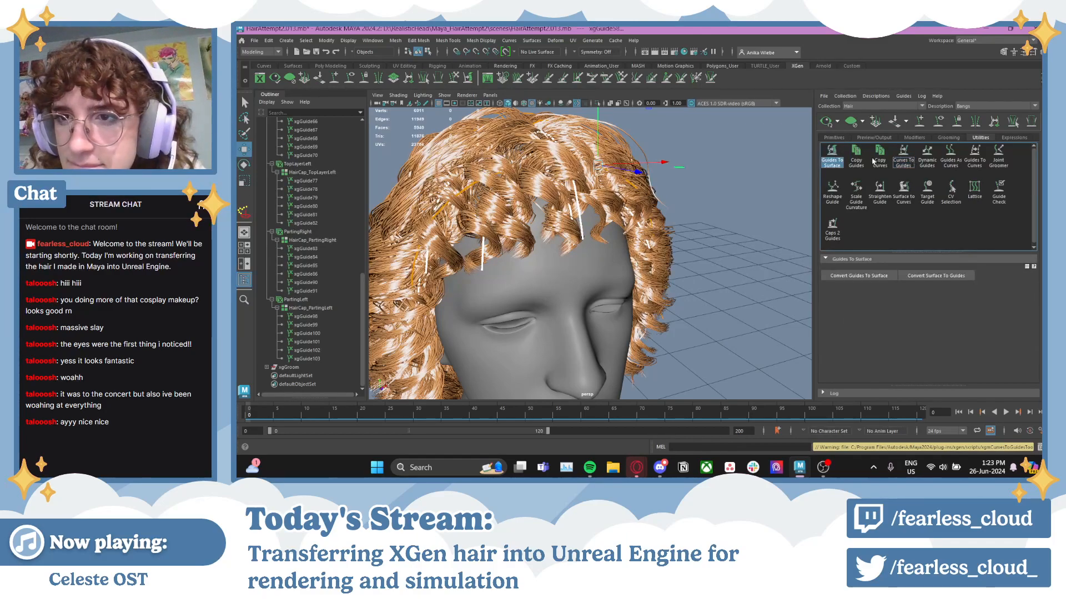
click(838, 164)
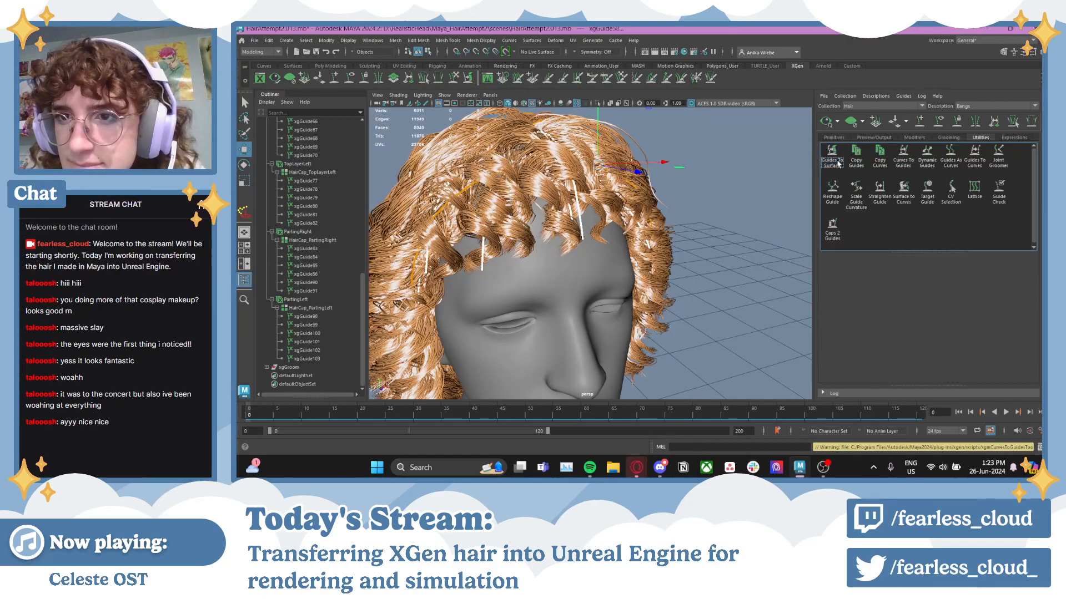
click(874, 165)
click(875, 166)
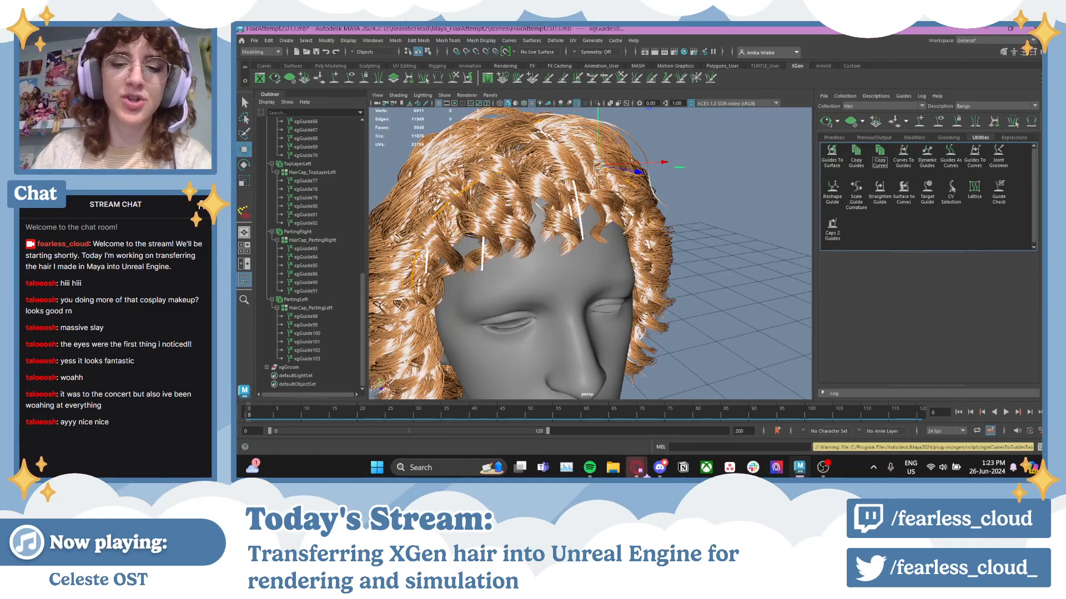
- Switch to the Opera GX browser and open a new tab
mouse_move(636, 467)
click(588, 421)
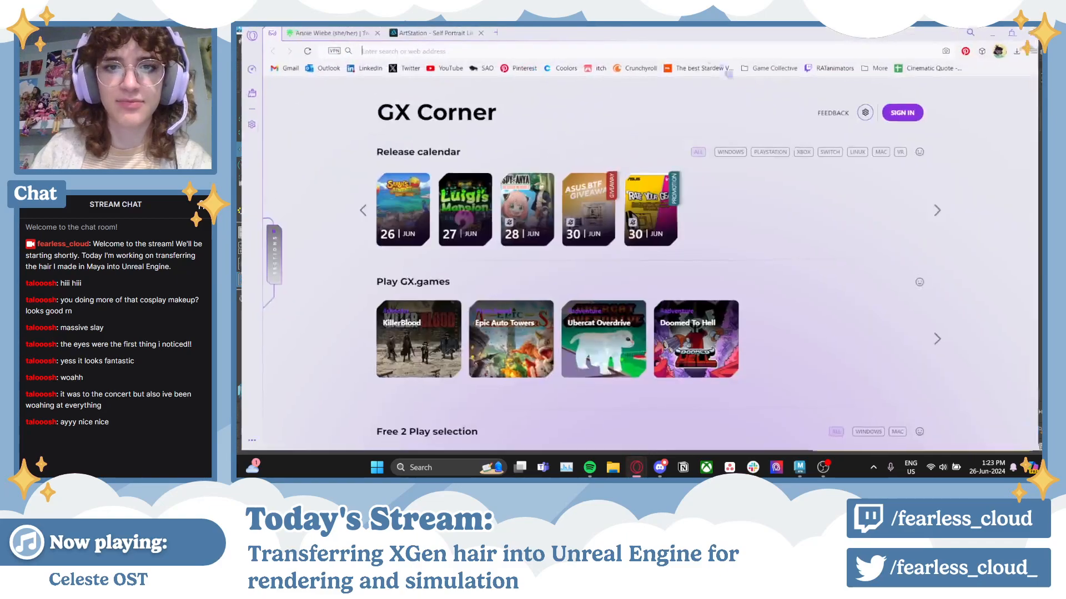
click(771, 90)
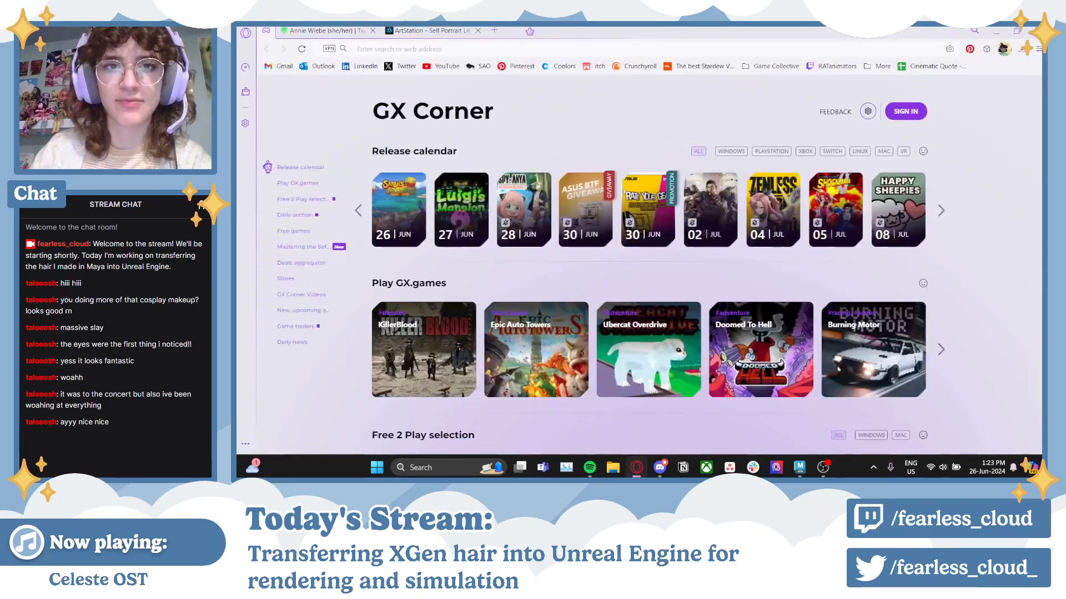
click(493, 30)
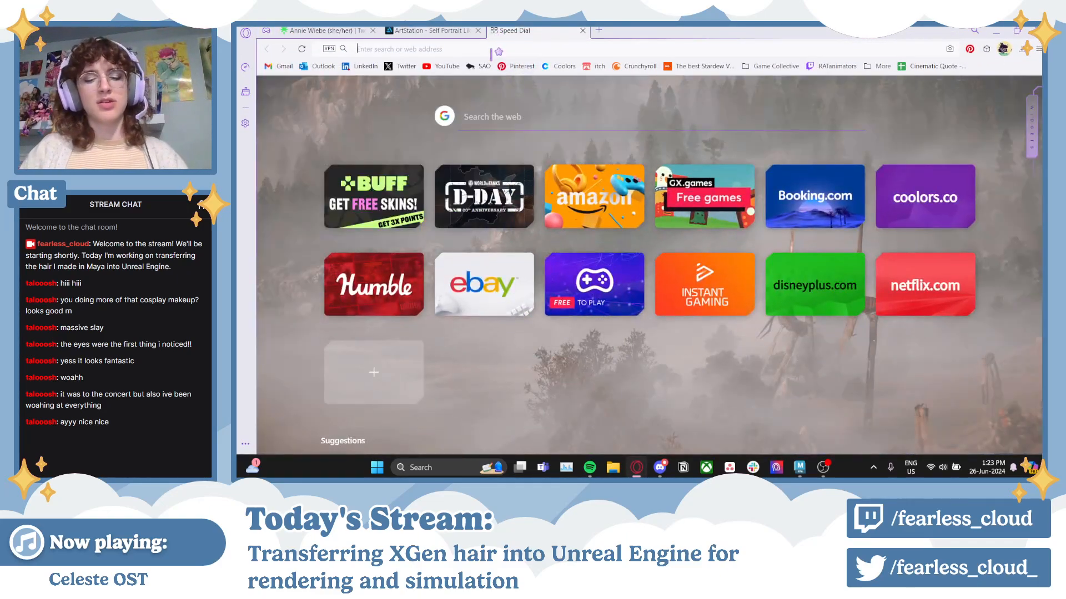
- Search the web for "maya xgen primitives into mesh" and open the Autodesk help page on Convert Primitives to Polygons options
text(maya x)
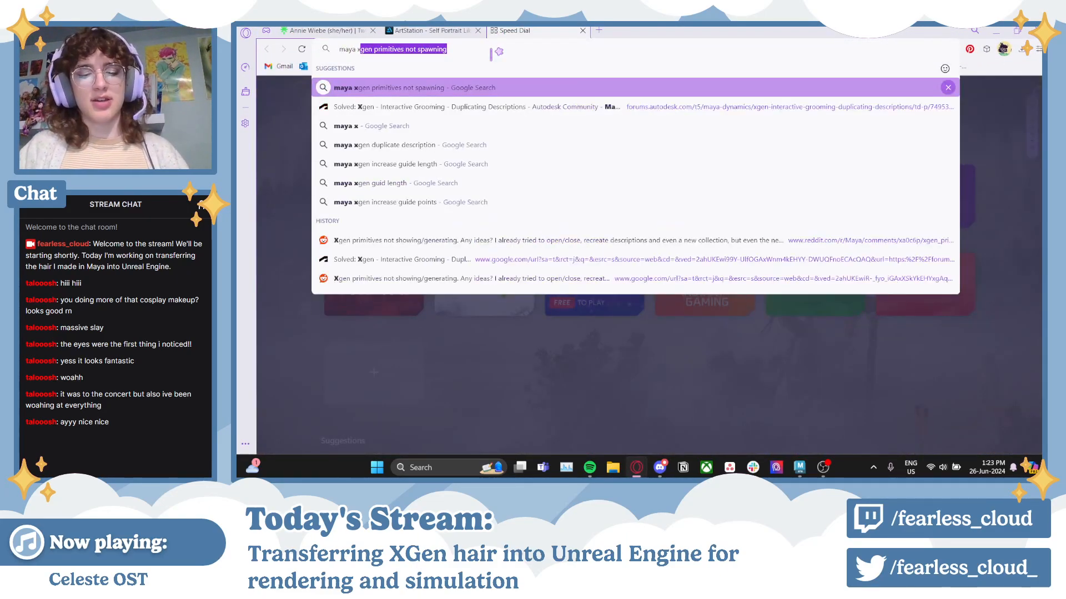
text(gen primi)
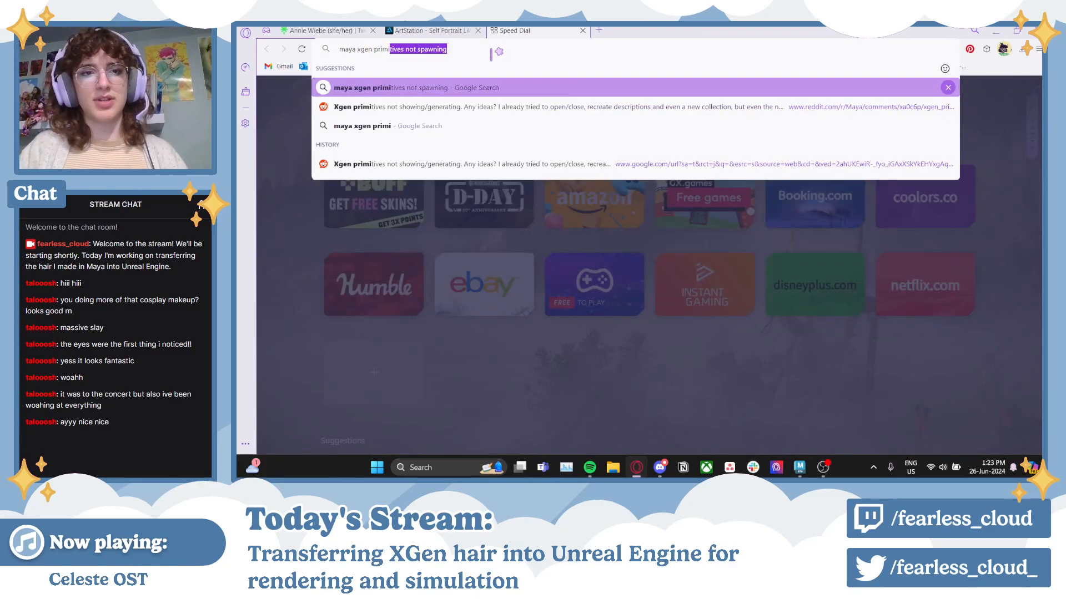
text(tives int)
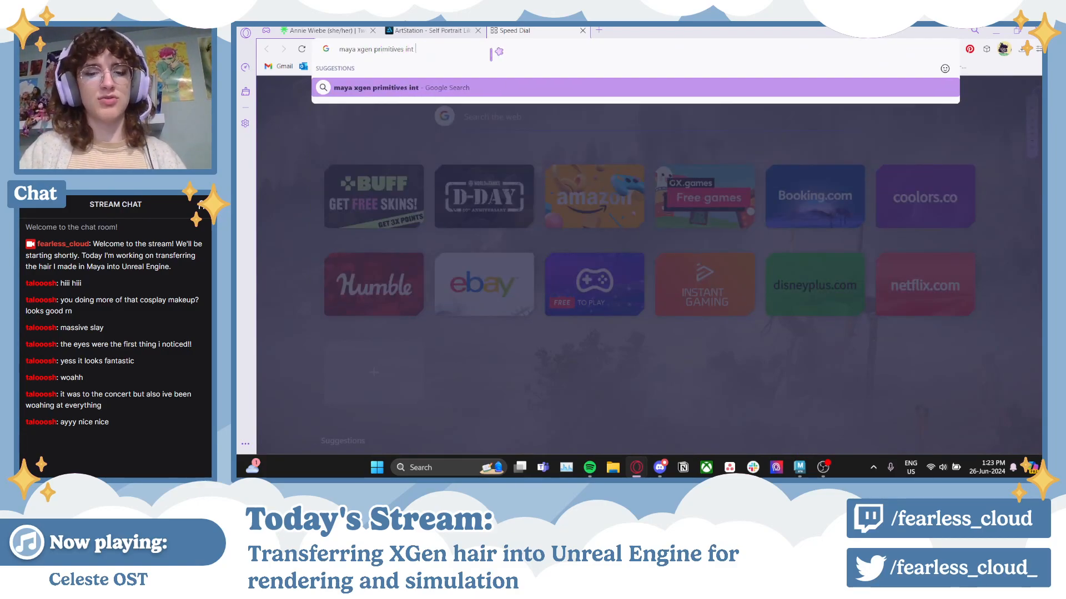
text(o mesh)
key(Return)
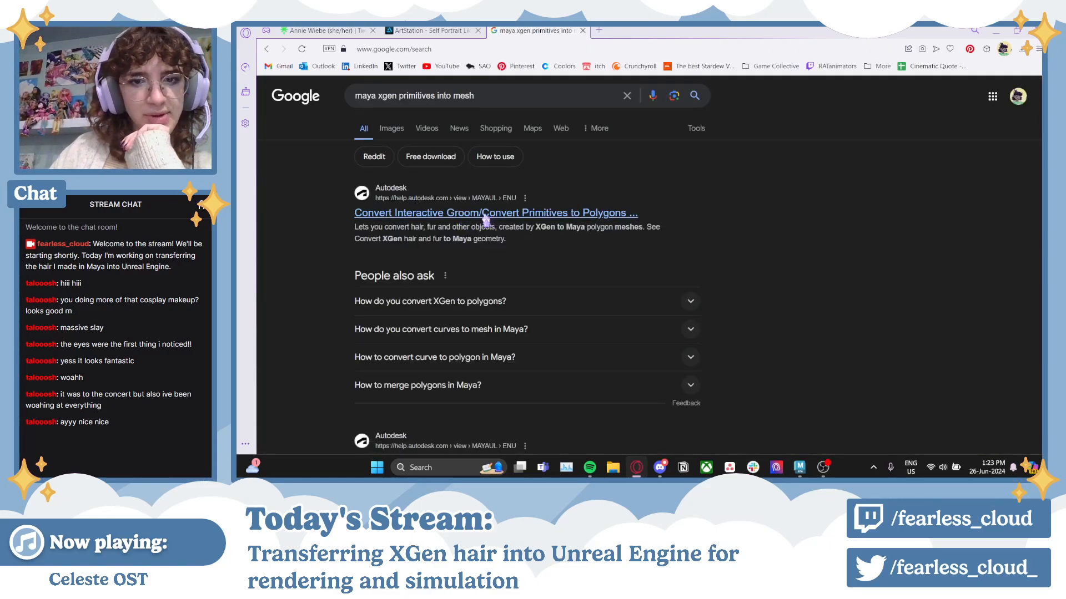
click(486, 219)
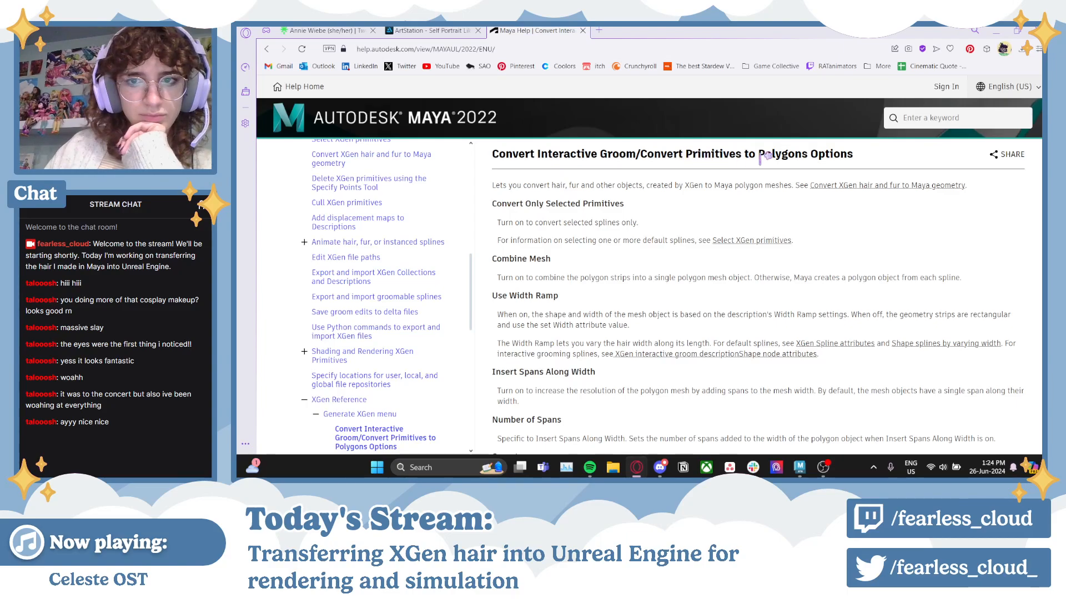
- Switch back to Maya and bring up the Convert XGen Primitives to Polygons options beside the hair
click(799, 467)
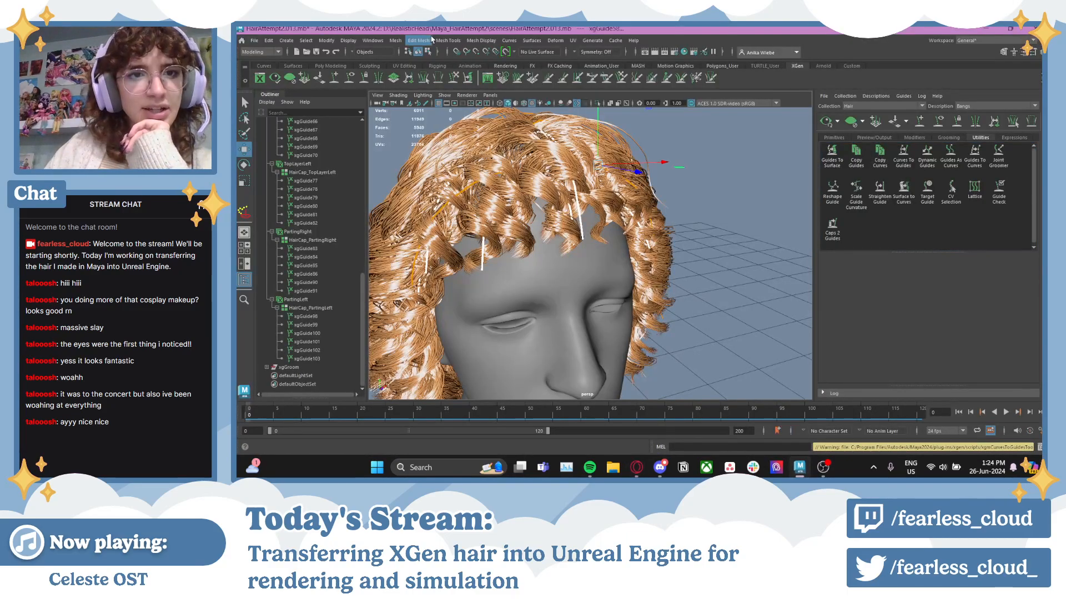
click(398, 41)
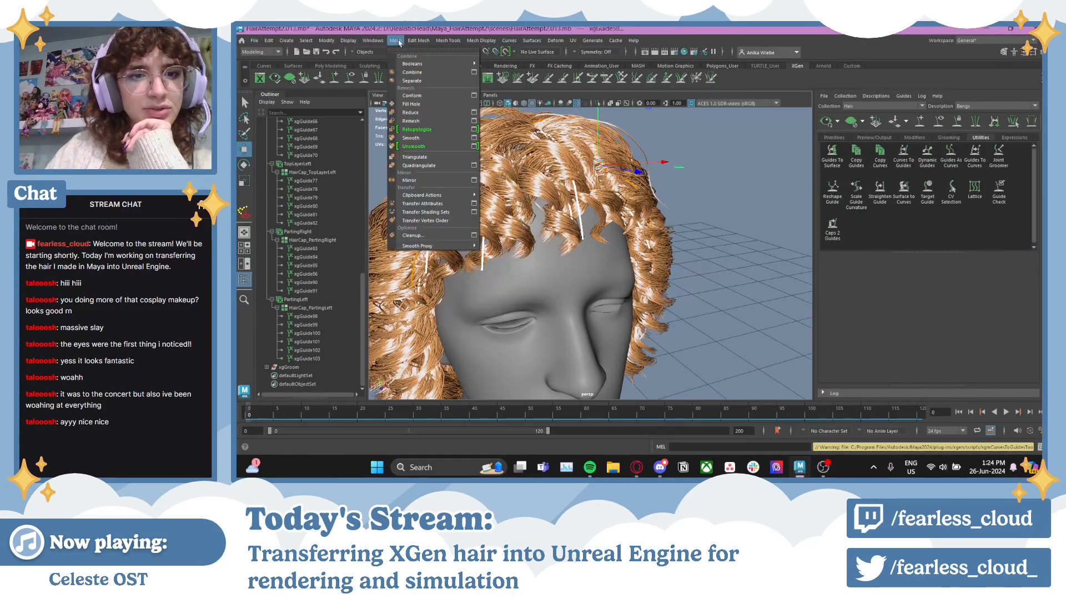
mouse_move(379, 42)
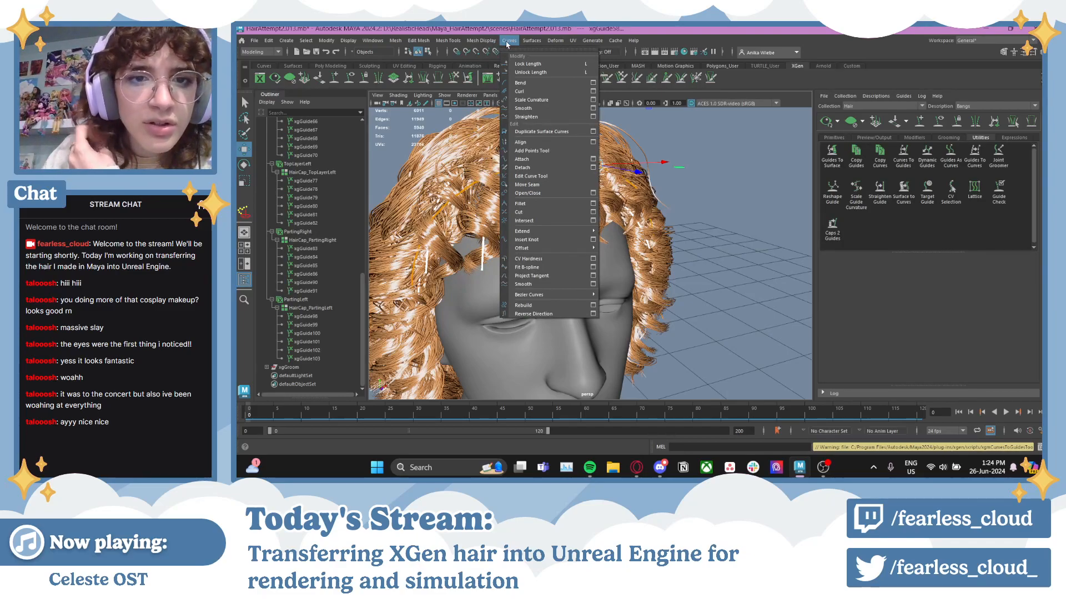
click(531, 43)
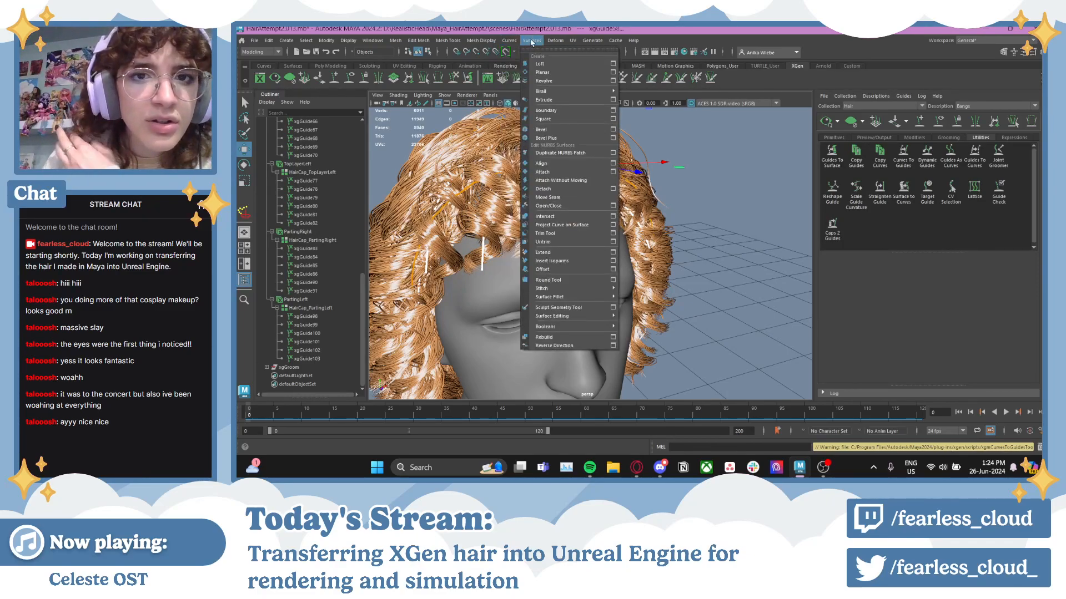
mouse_move(328, 42)
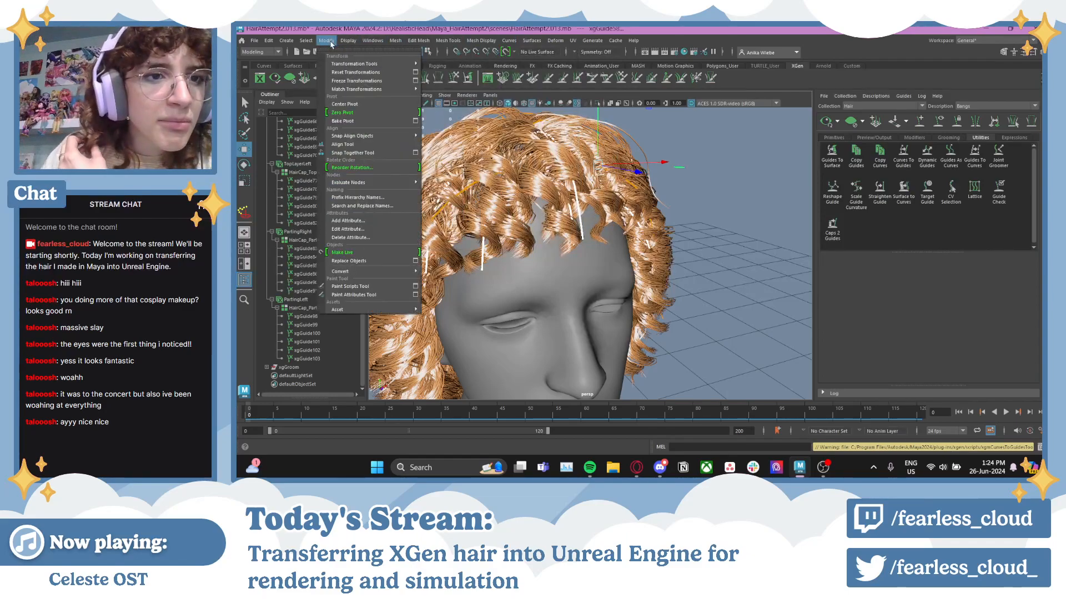
mouse_move(403, 272)
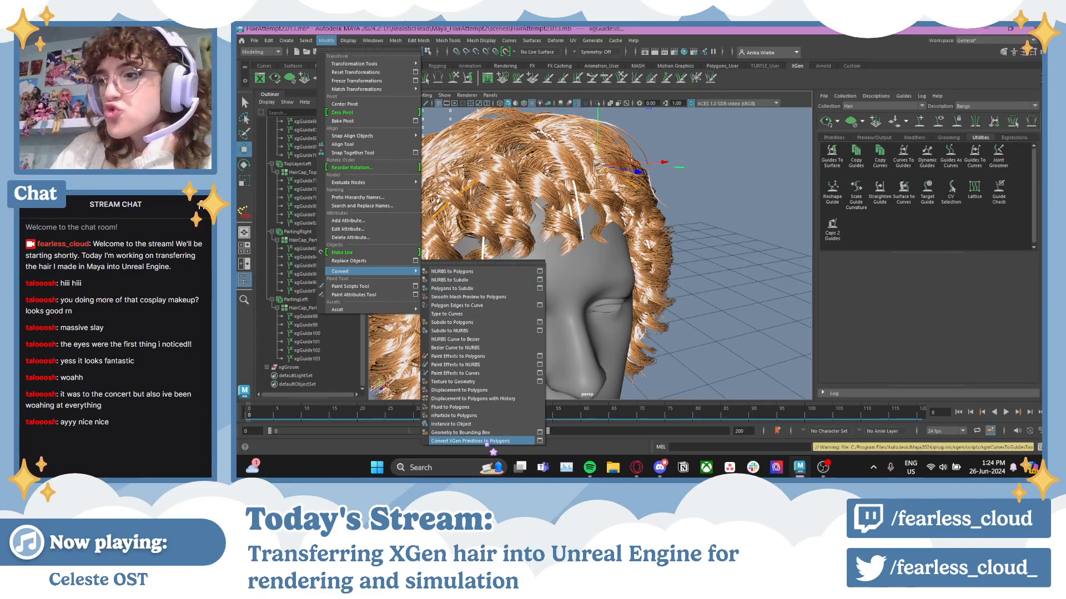
click(539, 441)
drag(591, 116, 736, 130)
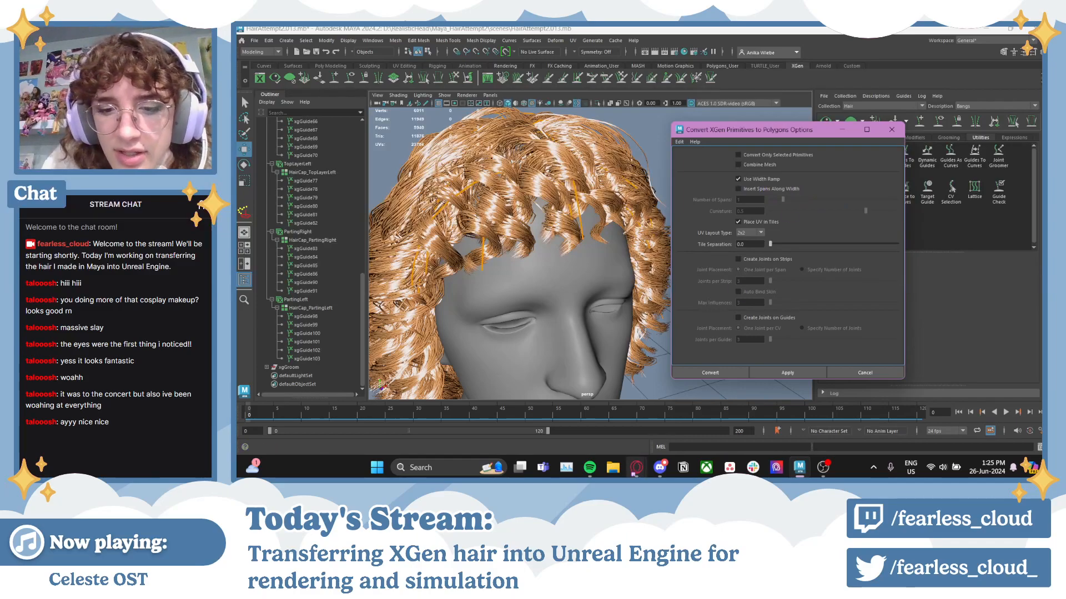
- Switch to the browser and read what the help page says about the width ramp, spans, UV tile and joint options of the conversion
mouse_move(636, 467)
click(615, 440)
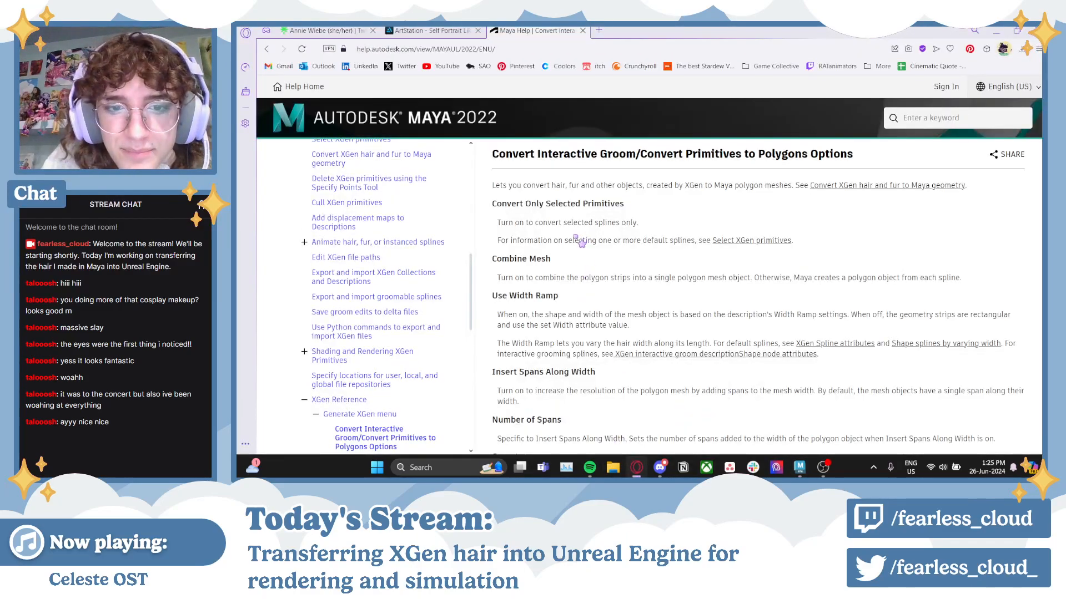
scroll(575, 238, down, 1)
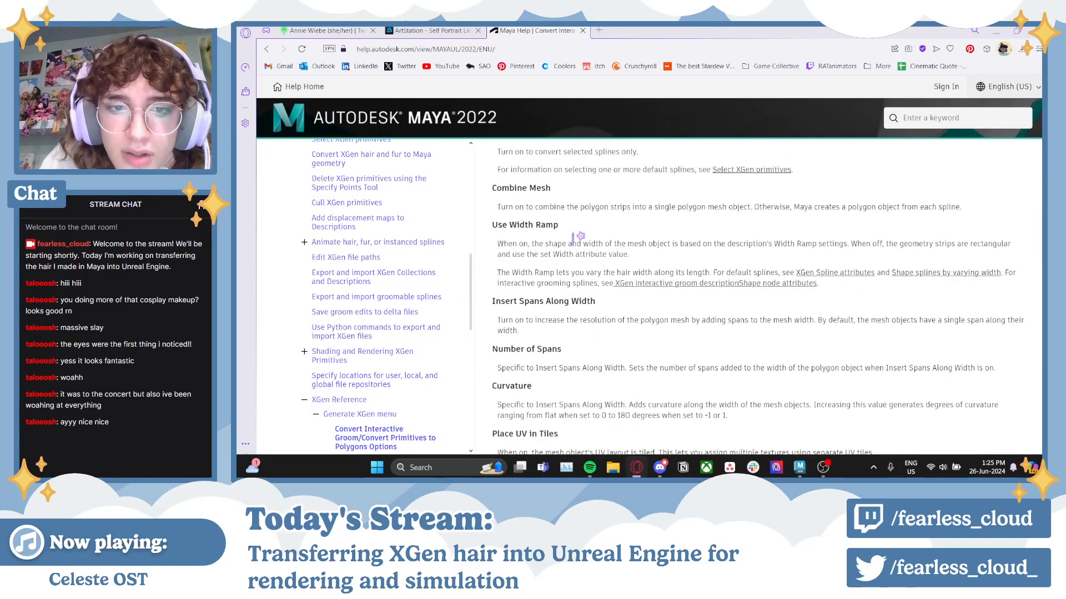
scroll(600, 259, down, 1)
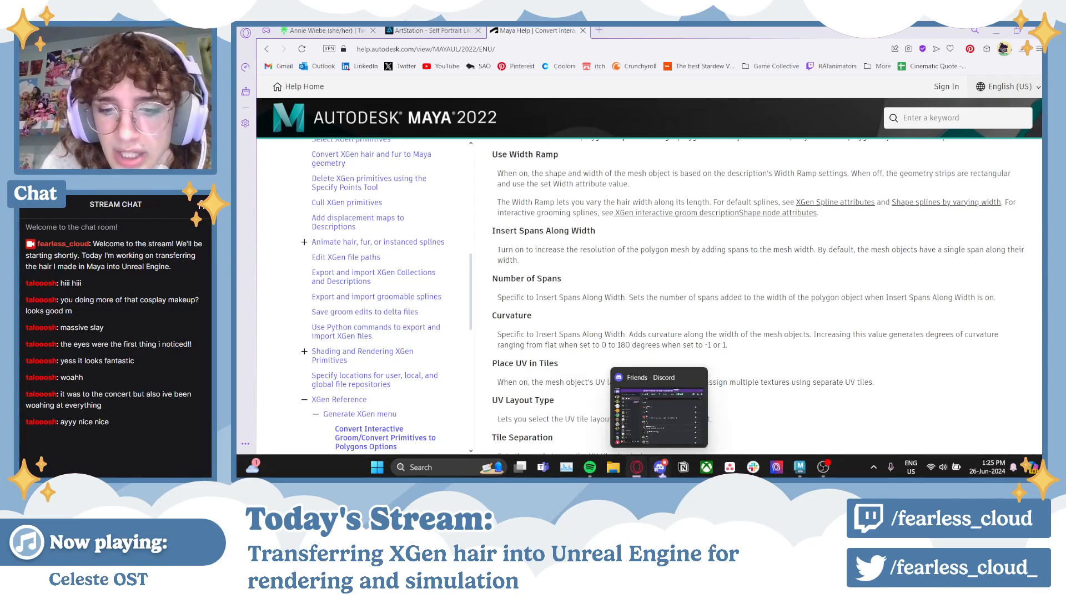
mouse_move(637, 473)
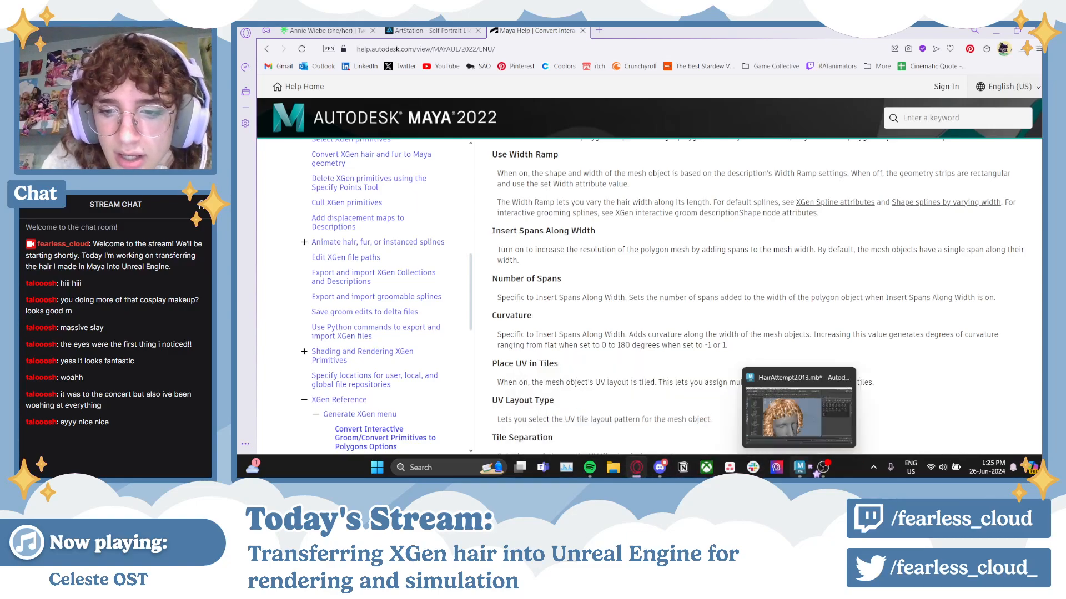
click(799, 467)
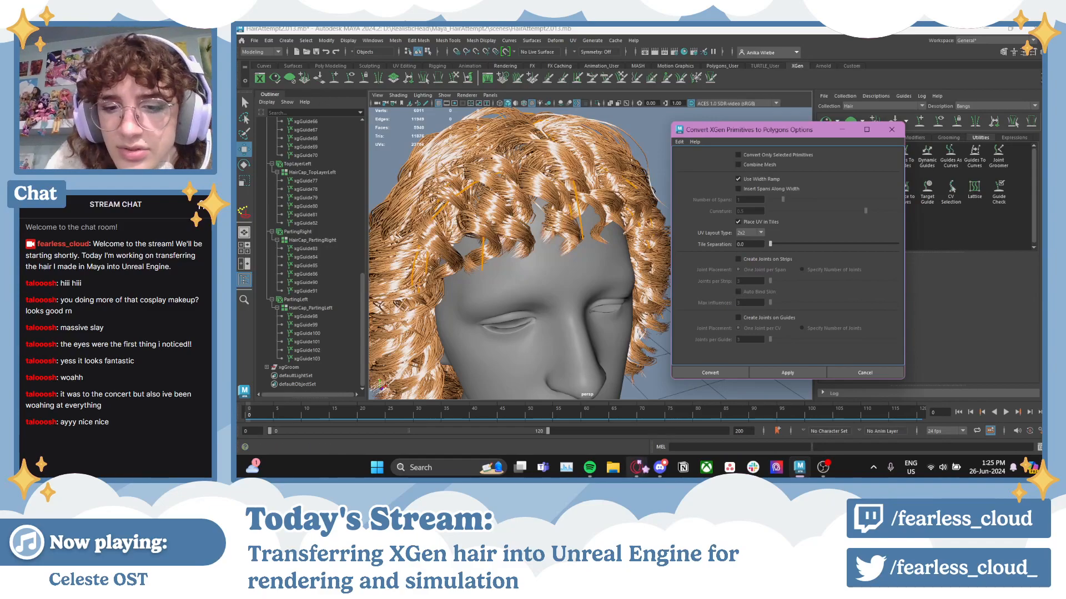
mouse_move(637, 467)
click(701, 431)
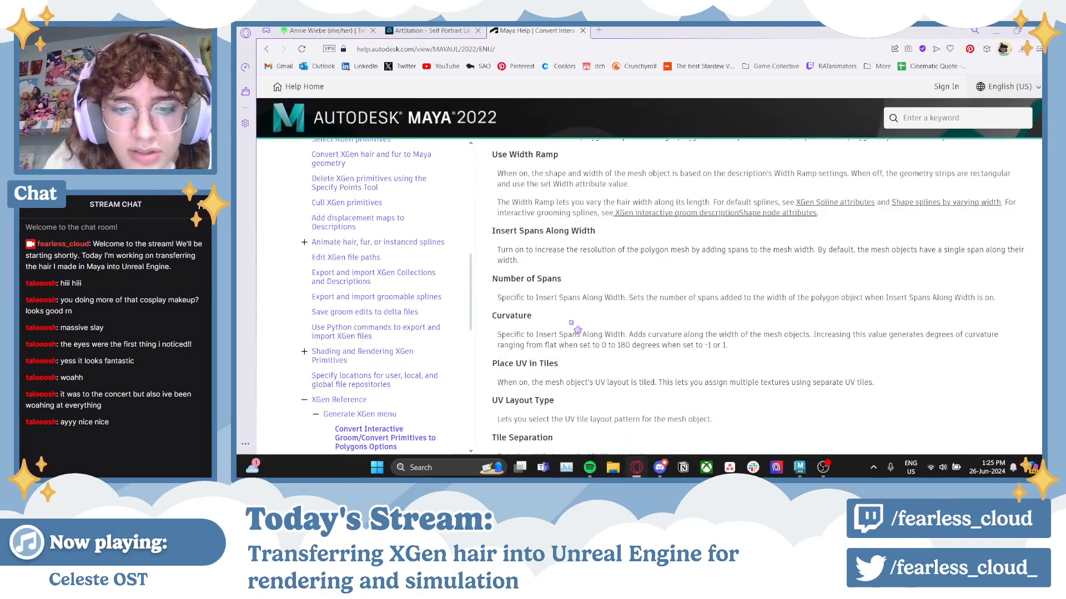
scroll(545, 245, down, 1)
scroll(546, 246, up, 1)
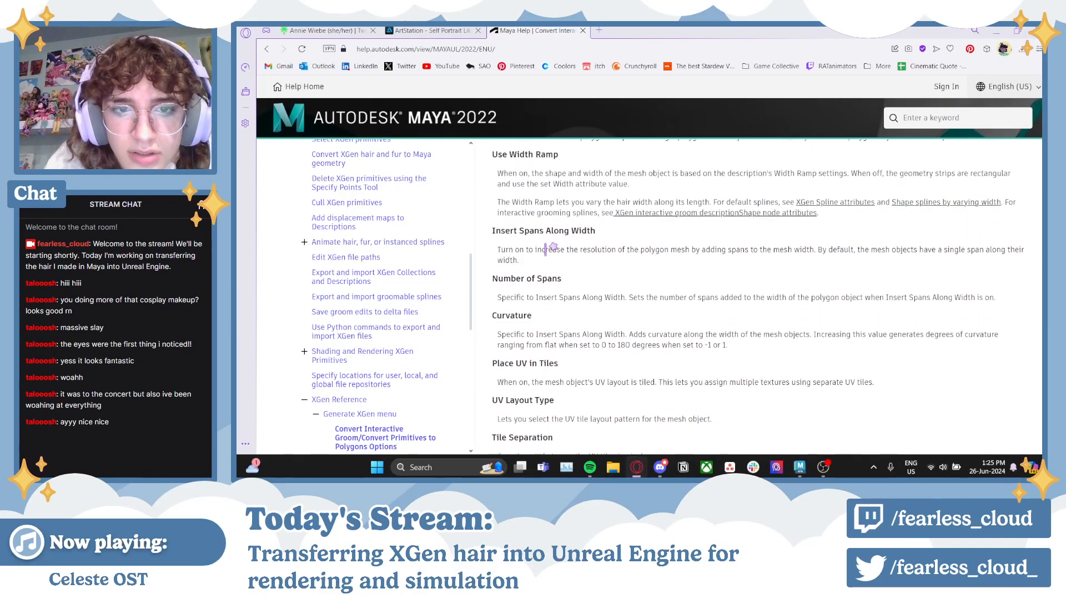
scroll(546, 247, down, 3)
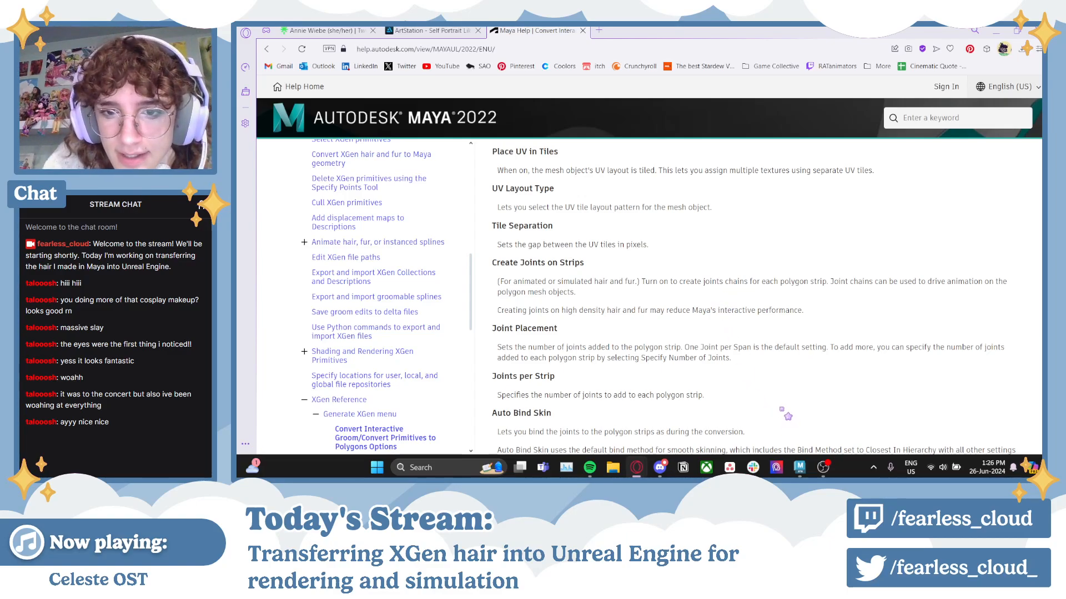
- Return to Maya and save the hair scene before converting anything
click(799, 467)
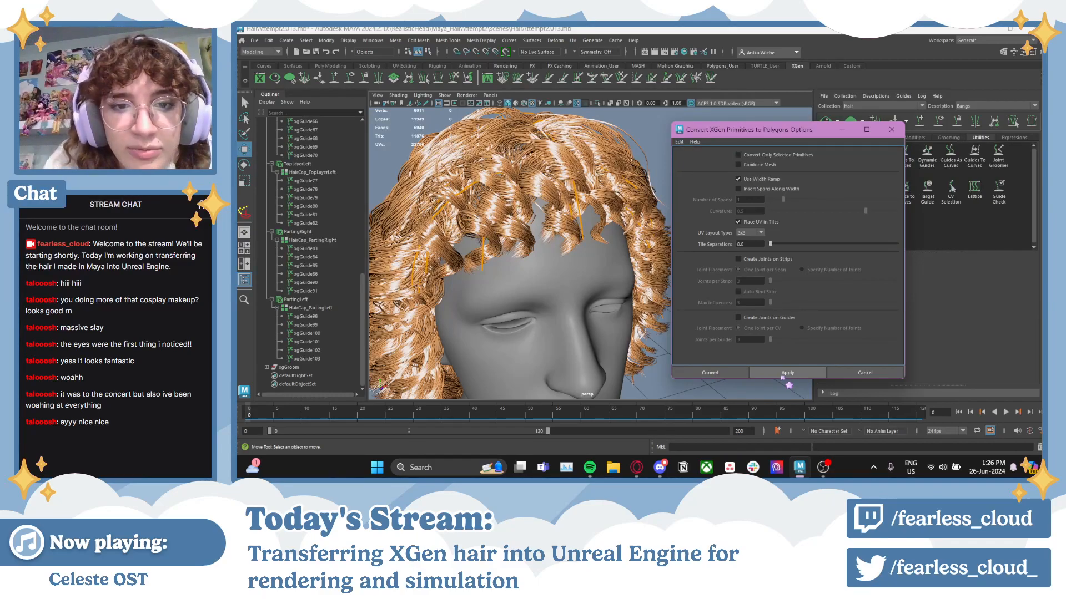
click(254, 40)
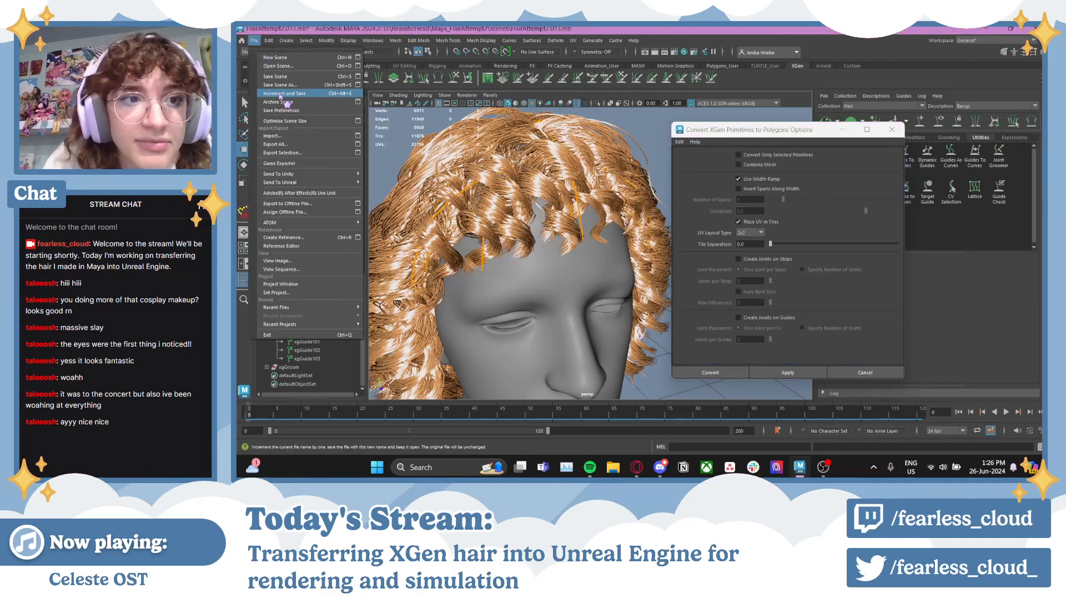
click(282, 94)
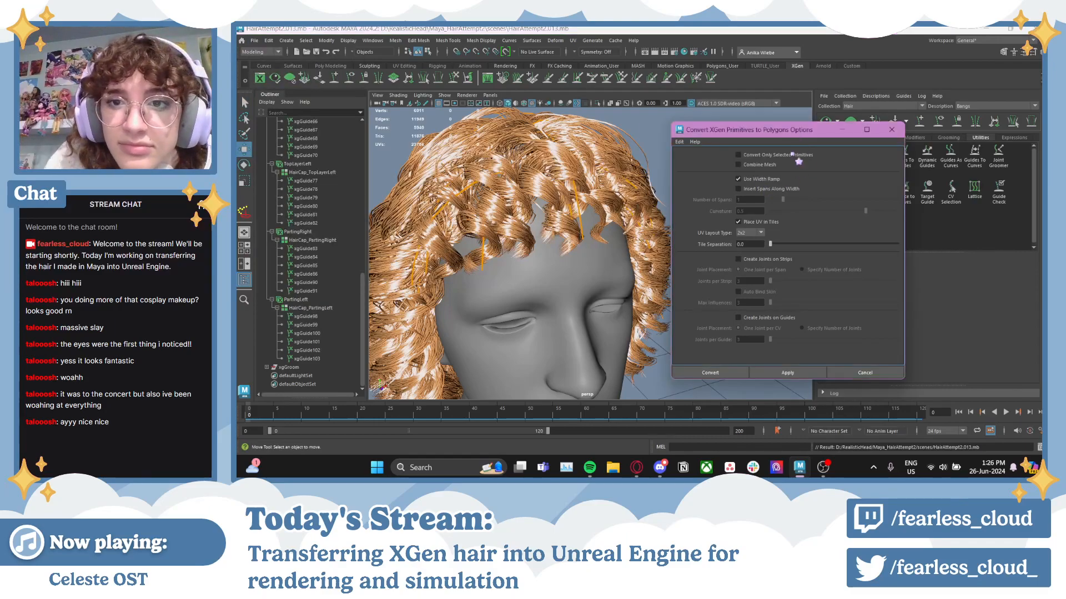
- Convert the Bangs primitives to polygons with Use Width Ramp and Place UV in Tiles on, then select the Bangs_convert group
click(788, 372)
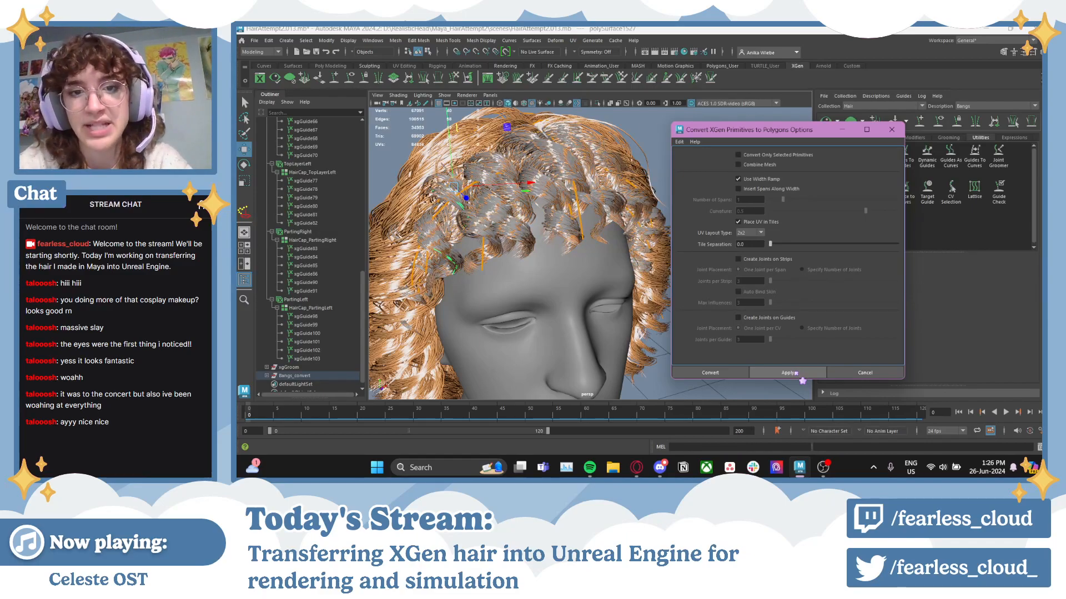
drag(760, 132, 812, 152)
click(542, 198)
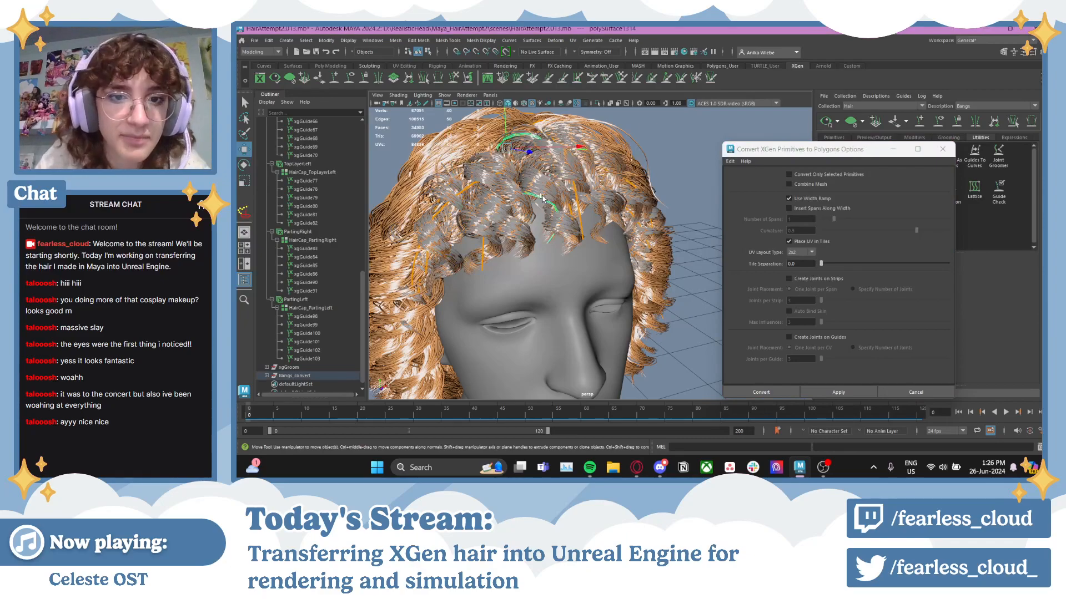
click(687, 173)
scroll(319, 300, down, 1)
click(304, 368)
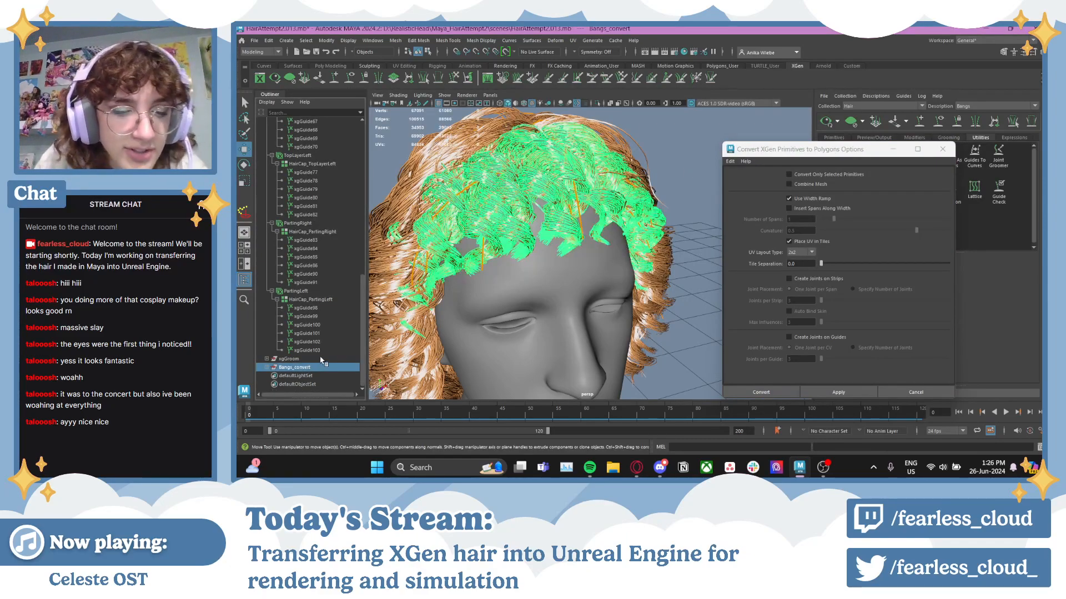
- Isolate the converted bangs mesh in the viewport and display its wireframe over the shading
alt+drag(544, 222, 644, 238)
click(644, 239)
scroll(644, 239, up, 8)
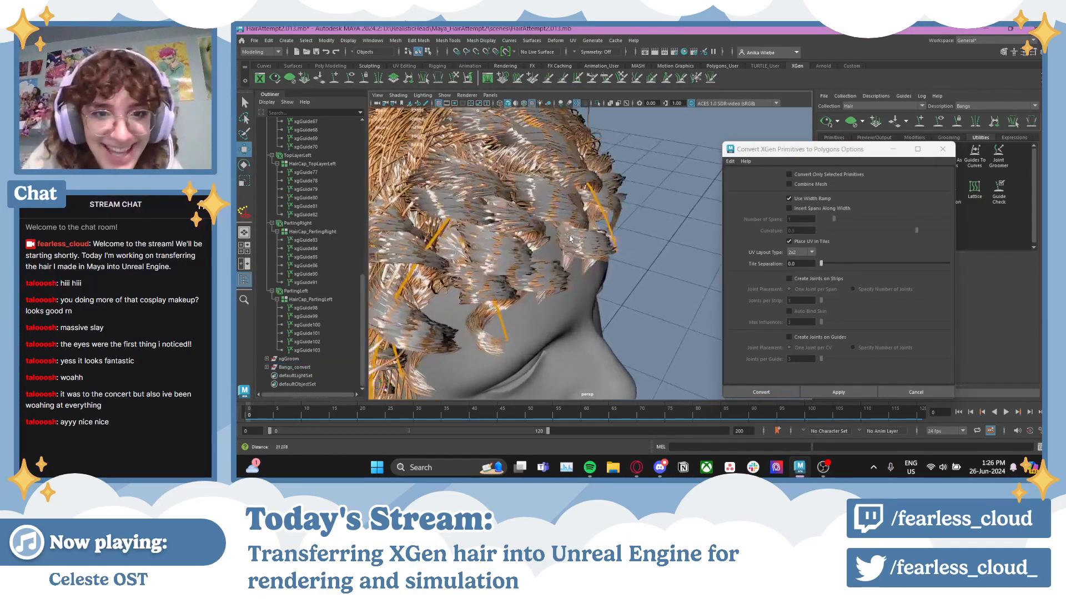
click(459, 298)
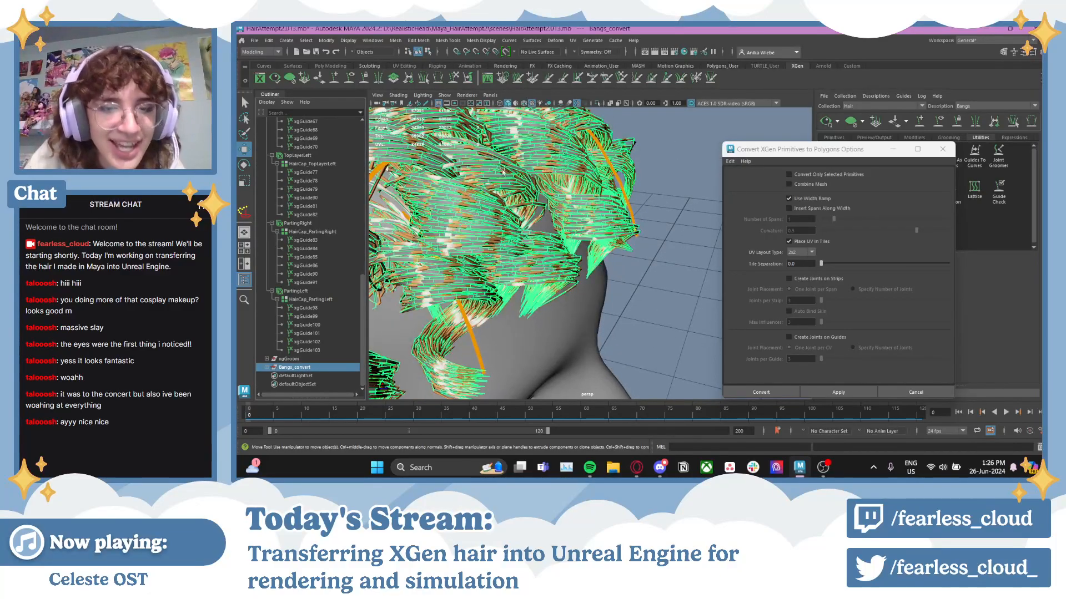
key(ctrl+1)
click(650, 192)
alt+drag(650, 191, 511, 156)
click(525, 103)
- Examine the polygon strips of the isolated bangs from several angles and distances, then turn off the wireframe overlay
scroll(588, 222, up, 6)
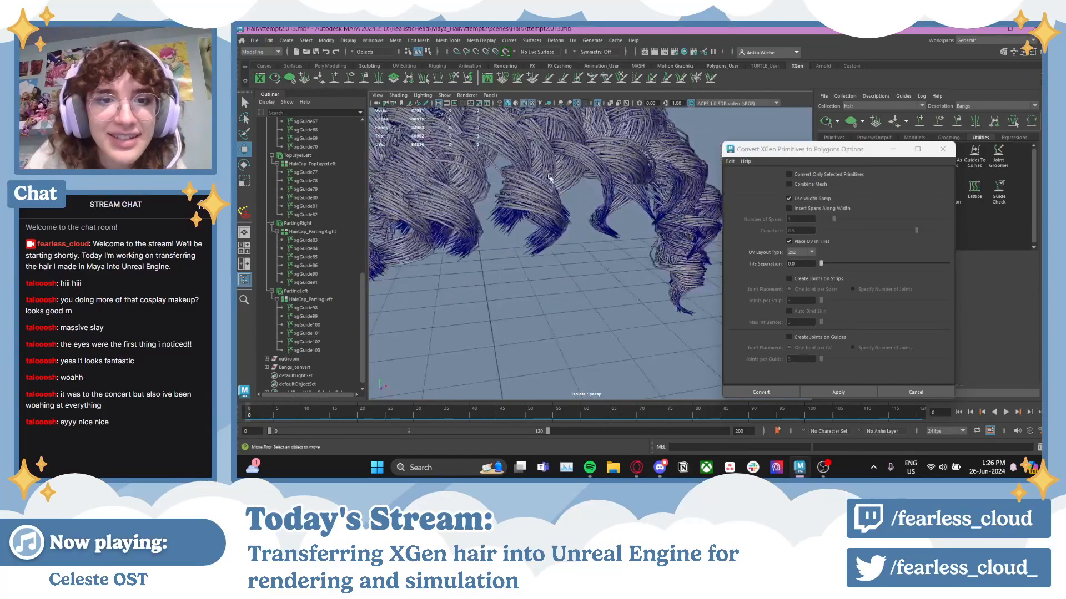
mouse_move(600, 244)
alt+mouse_down()
mouse_move(656, 274)
mouse_move(637, 293)
mouse_move(544, 205)
mouse_move(547, 236)
mouse_move(444, 222)
alt+mouse_up()
alt+right_drag(444, 222, 507, 343)
alt+drag(507, 342, 656, 261)
alt+right_drag(657, 260, 533, 233)
mouse_move(533, 233)
alt+mouse_down()
mouse_move(560, 252)
mouse_move(523, 234)
alt+mouse_up()
alt+right_drag(523, 235, 631, 251)
alt+drag(631, 252, 578, 222)
alt+right_drag(578, 221, 642, 303)
mouse_move(643, 302)
alt+mouse_down()
mouse_move(591, 308)
mouse_move(655, 289)
alt+mouse_up()
alt+drag(732, 280, 544, 212)
scroll(533, 205, down, 3)
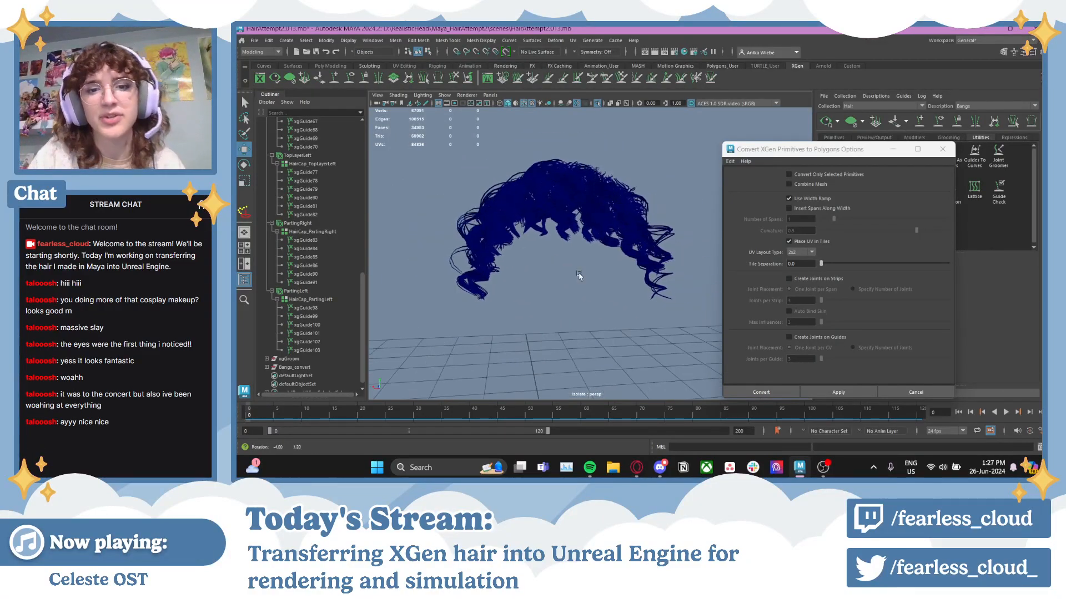
alt+drag(532, 201, 585, 277)
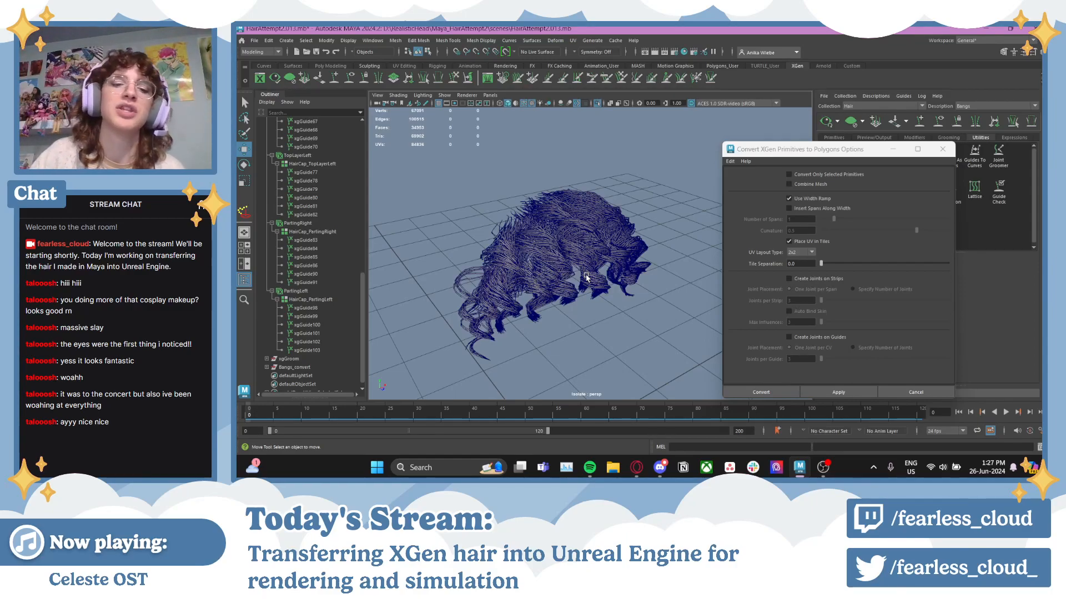
alt+drag(586, 278, 614, 262)
scroll(622, 258, up, 6)
scroll(618, 211, down, 3)
scroll(611, 192, up, 5)
click(524, 104)
scroll(644, 215, up, 2)
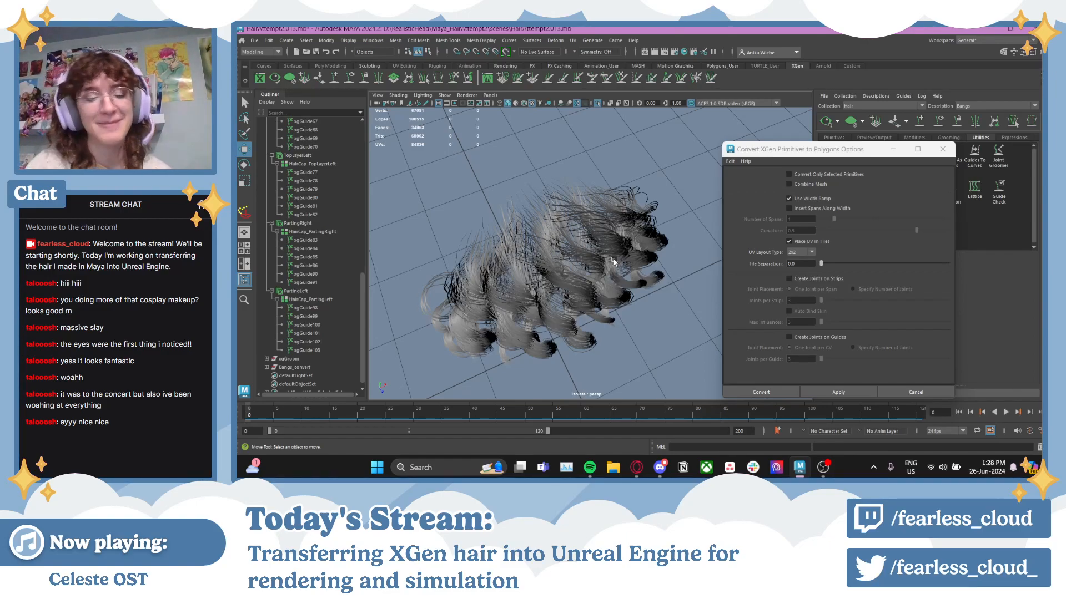
- Expand the Bangs_convert group and look through its separate polygon surfaces in the scene hierarchy
click(267, 367)
scroll(297, 355, down, 10)
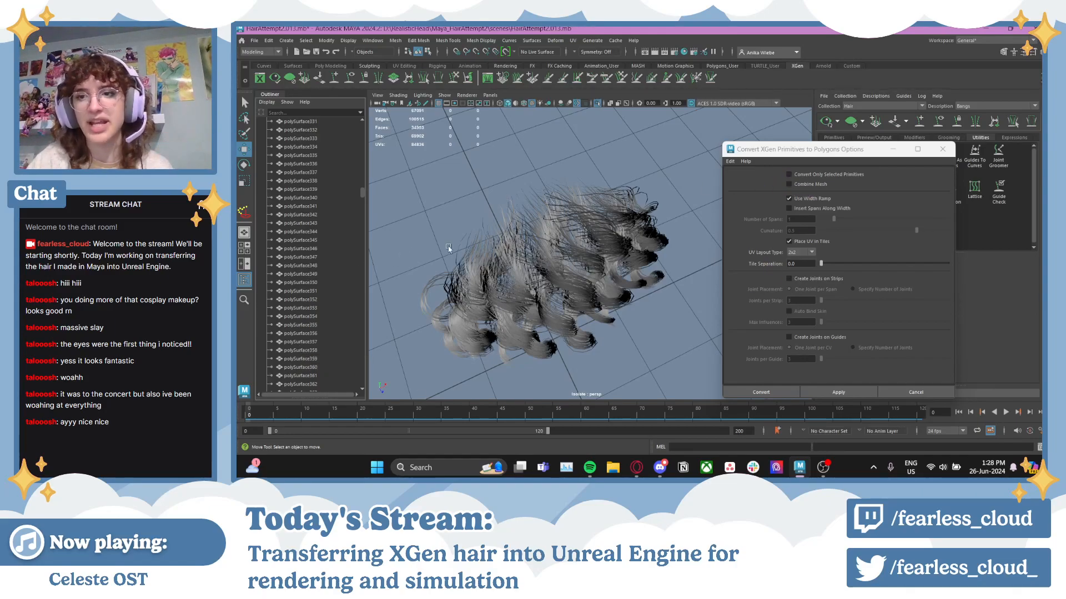
scroll(299, 282, down, 10)
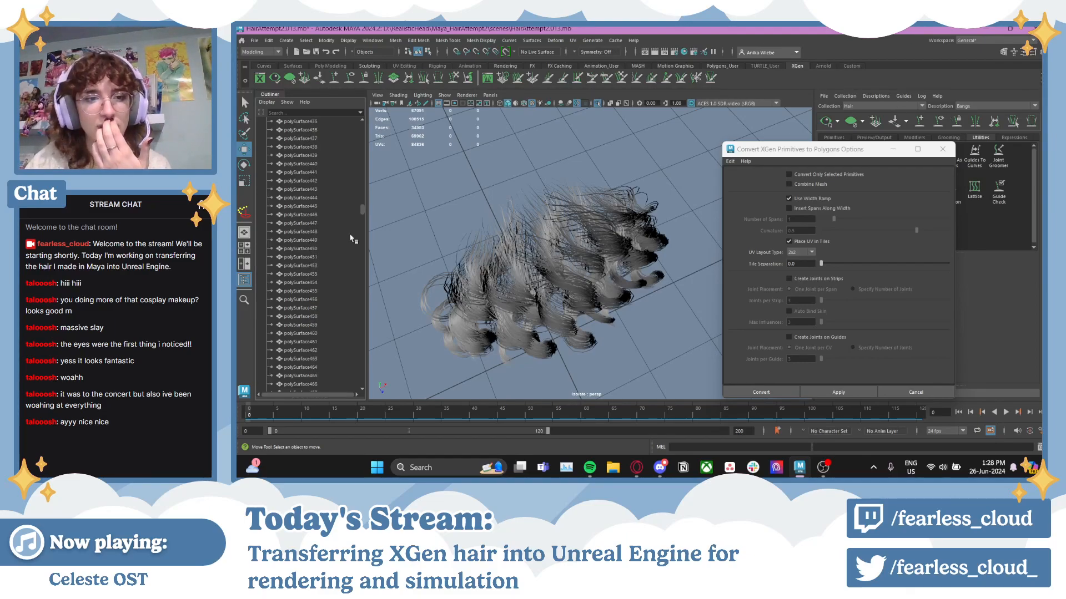
drag(363, 210, 367, 129)
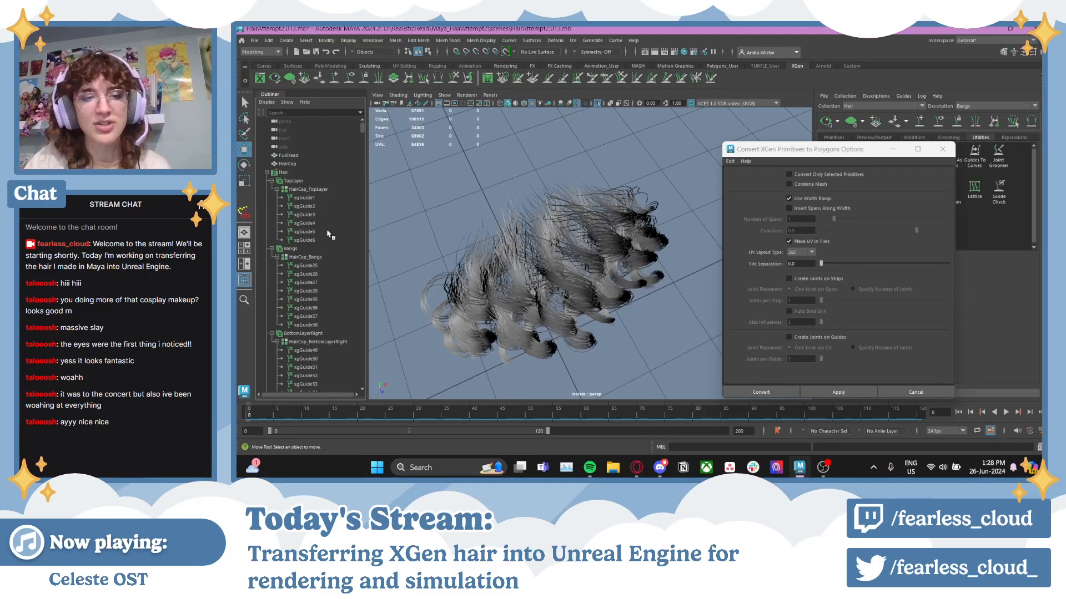
- Look through the polygon surfaces under Bangs_convert in the scene hierarchy and view the isolated bangs from the front
scroll(331, 235, down, 10)
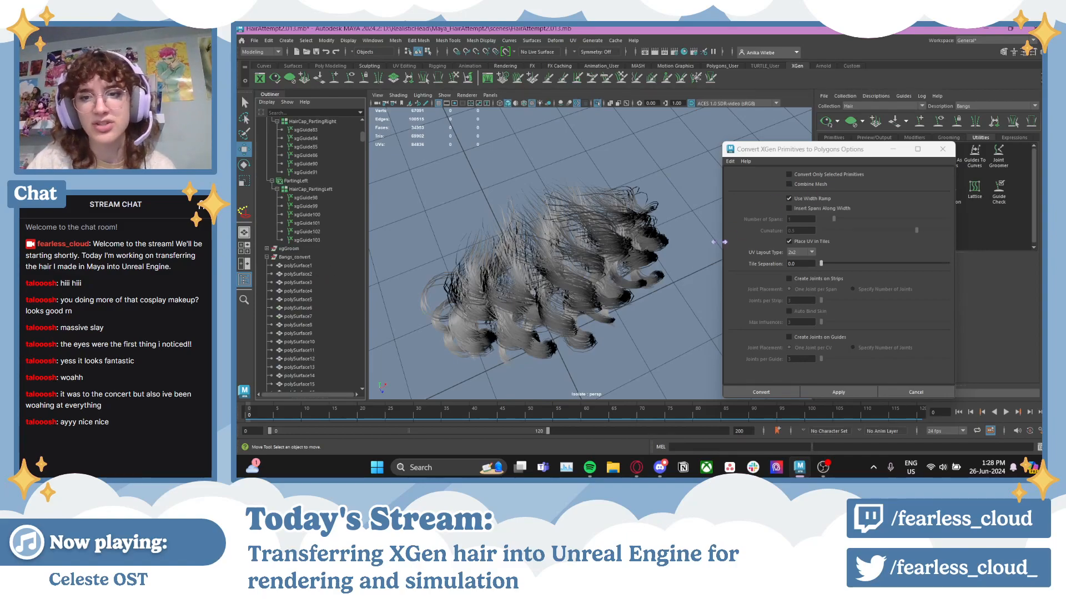
alt+drag(701, 264, 600, 241)
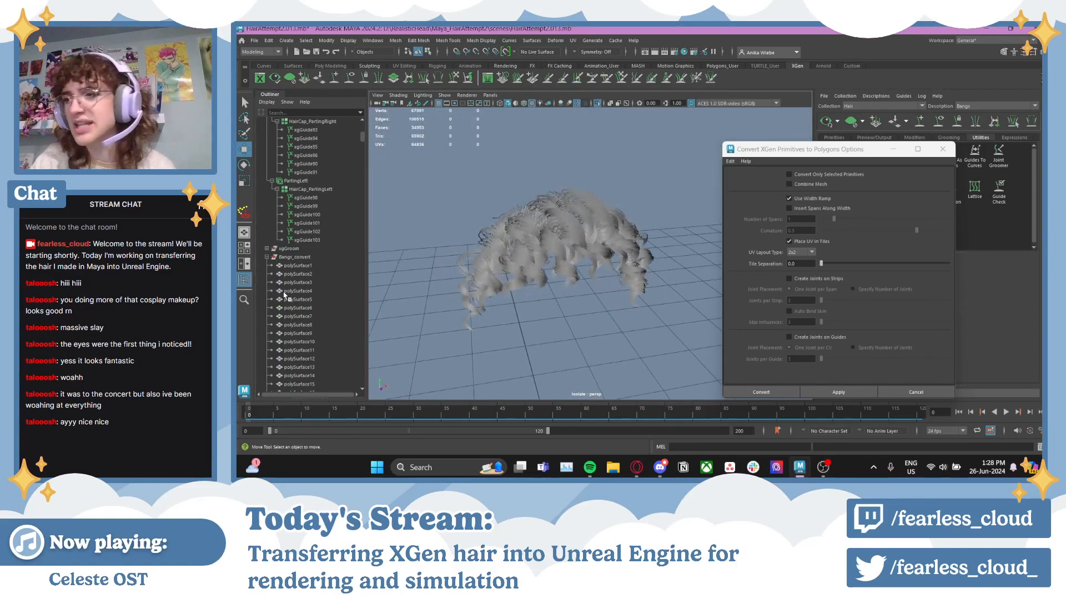
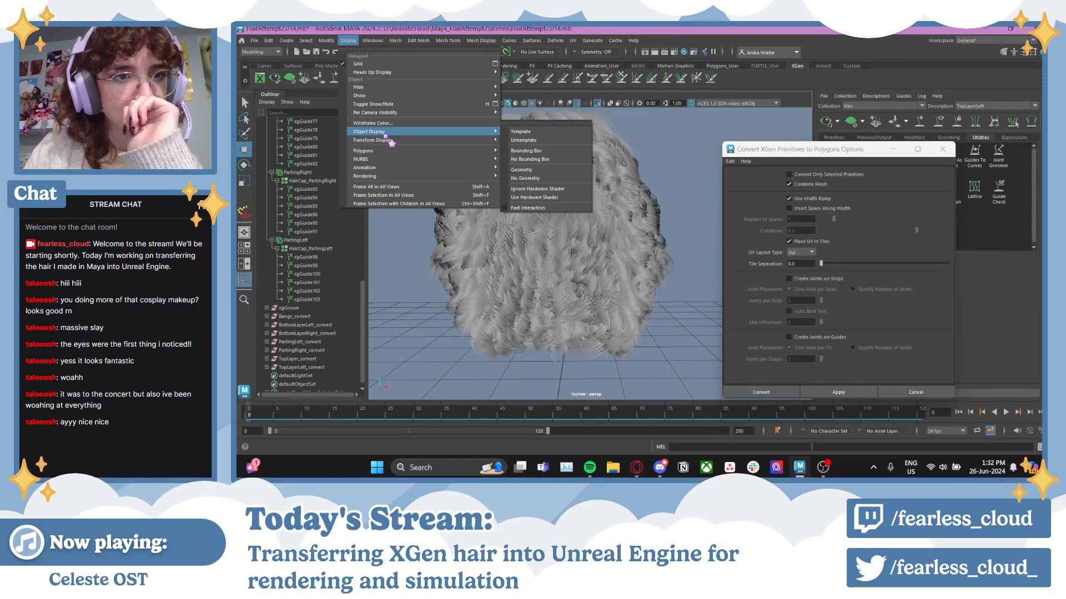
- Try to display the face normals and vertex normals of the converted hair meshes
mouse_move(377, 97)
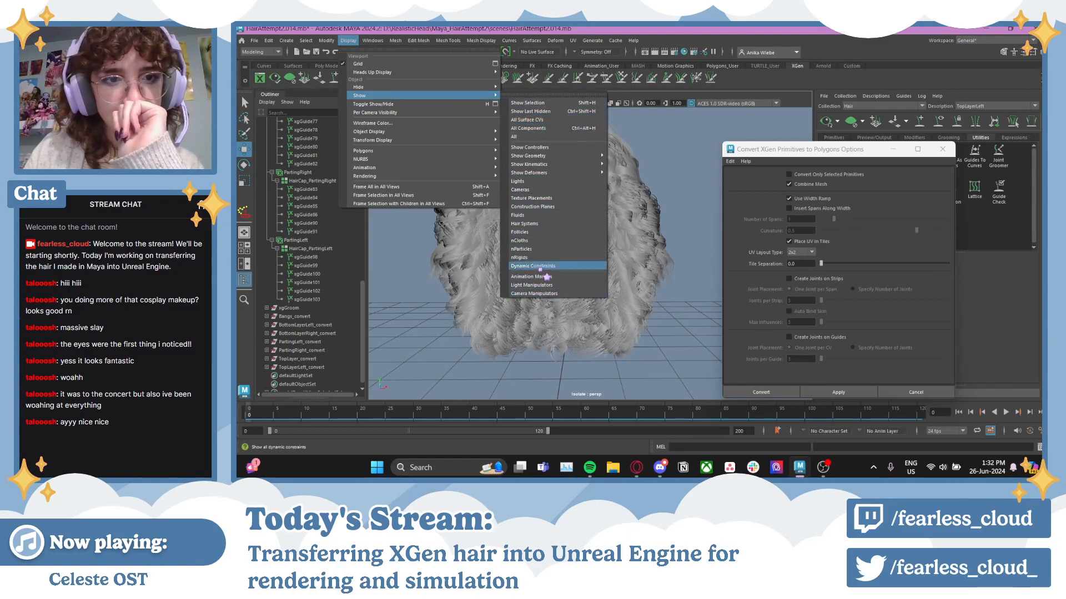
mouse_move(366, 176)
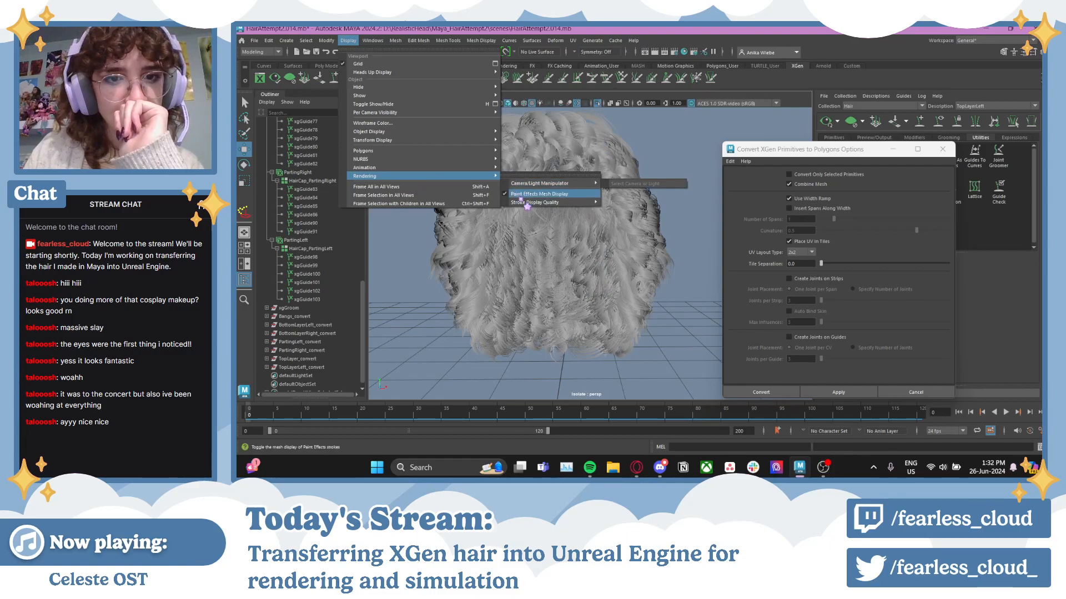
mouse_move(433, 168)
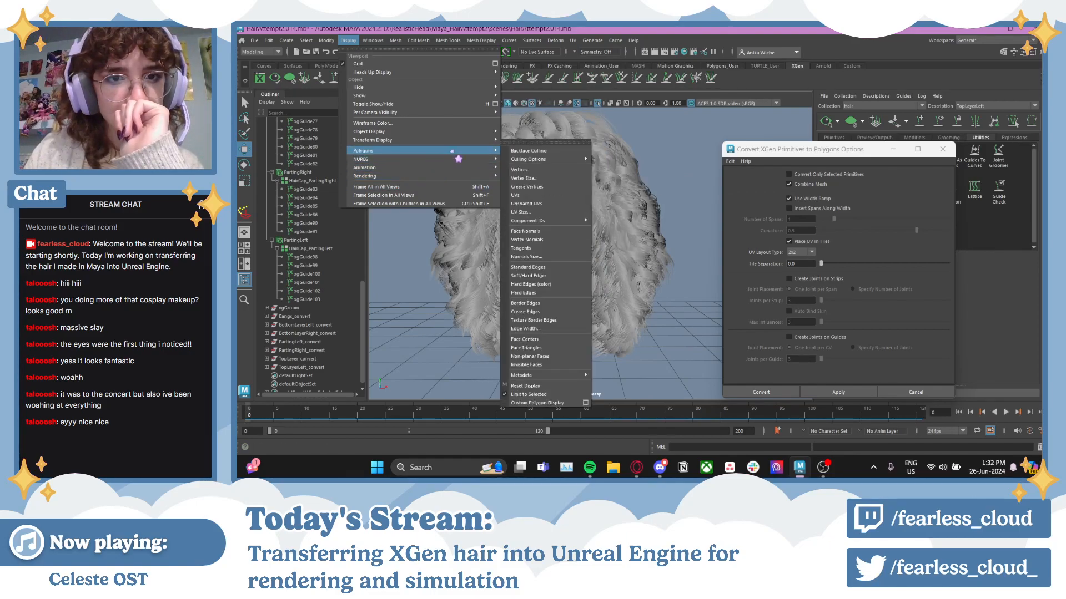
mouse_move(542, 159)
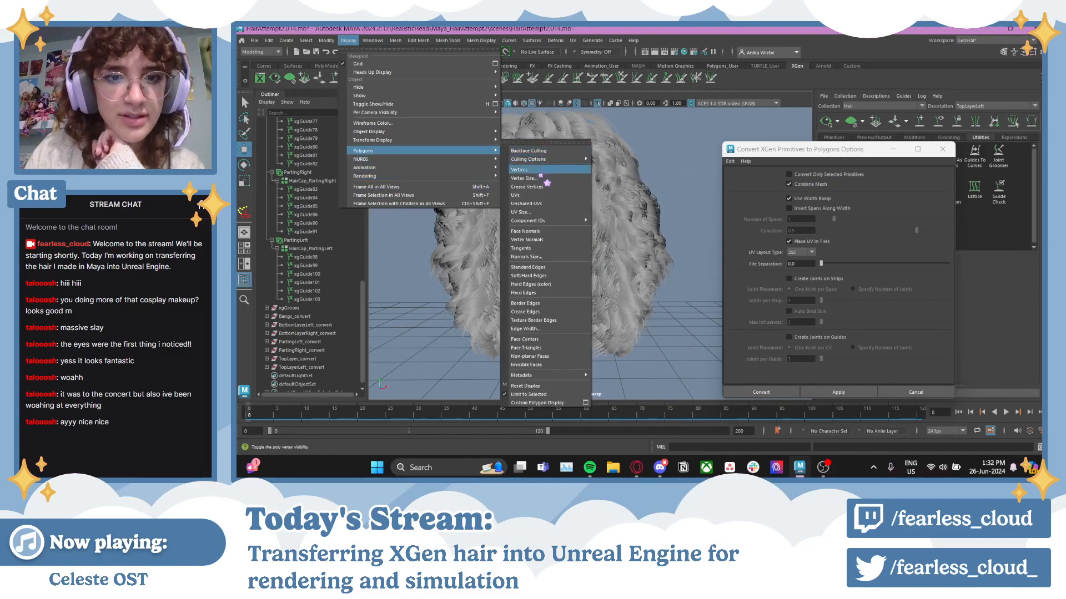
click(541, 232)
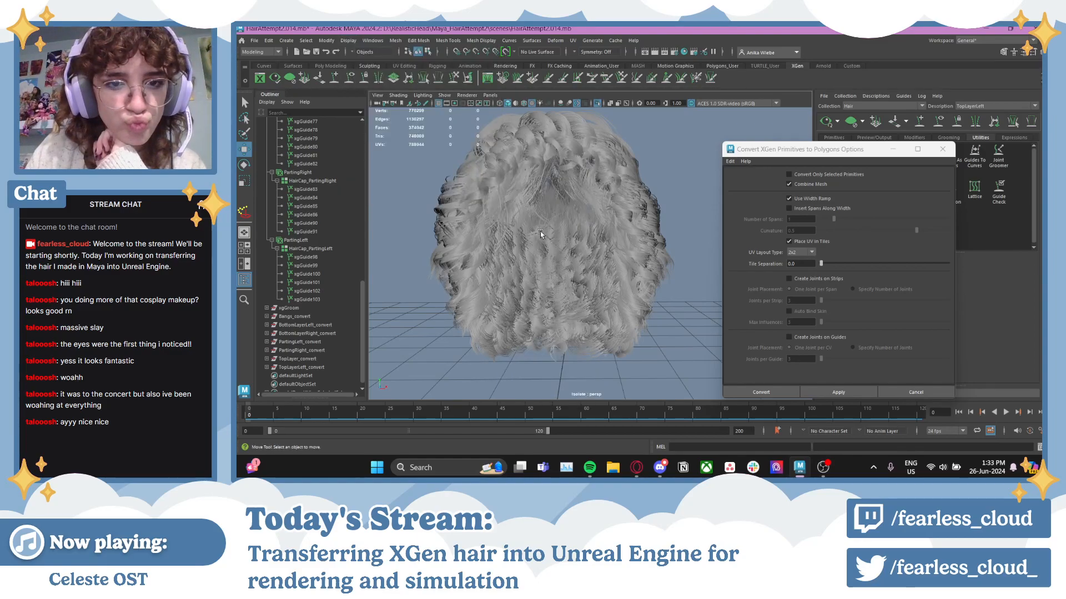
alt+drag(534, 234, 670, 255)
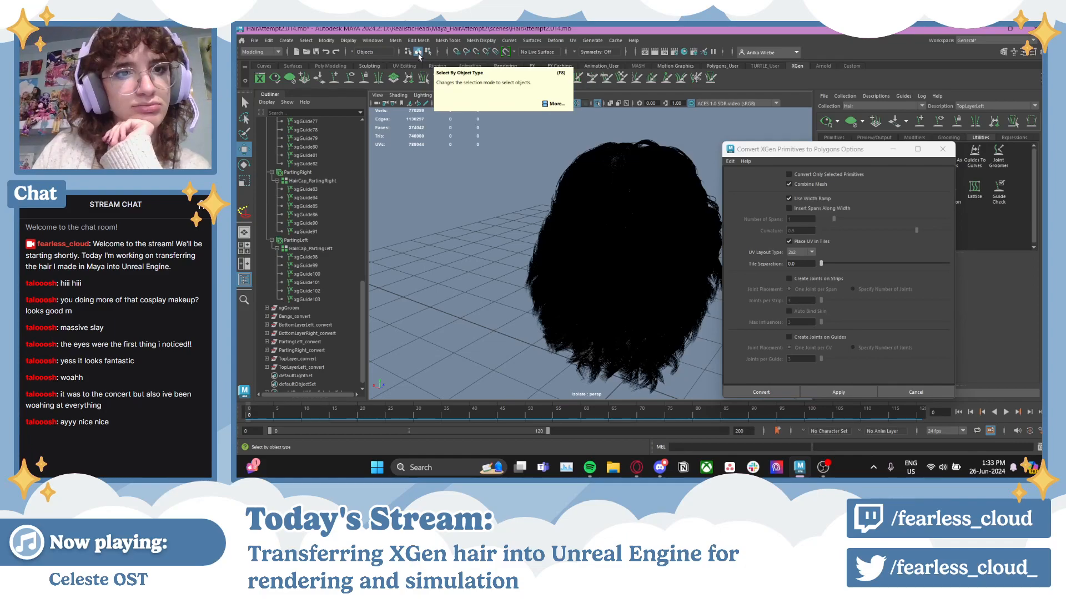
click(348, 41)
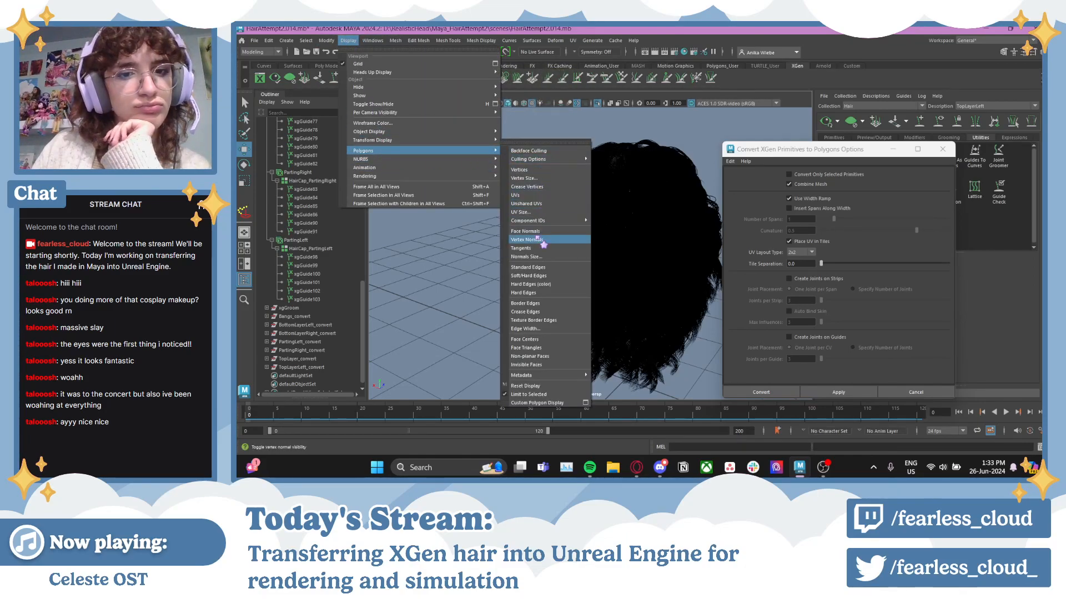
click(537, 239)
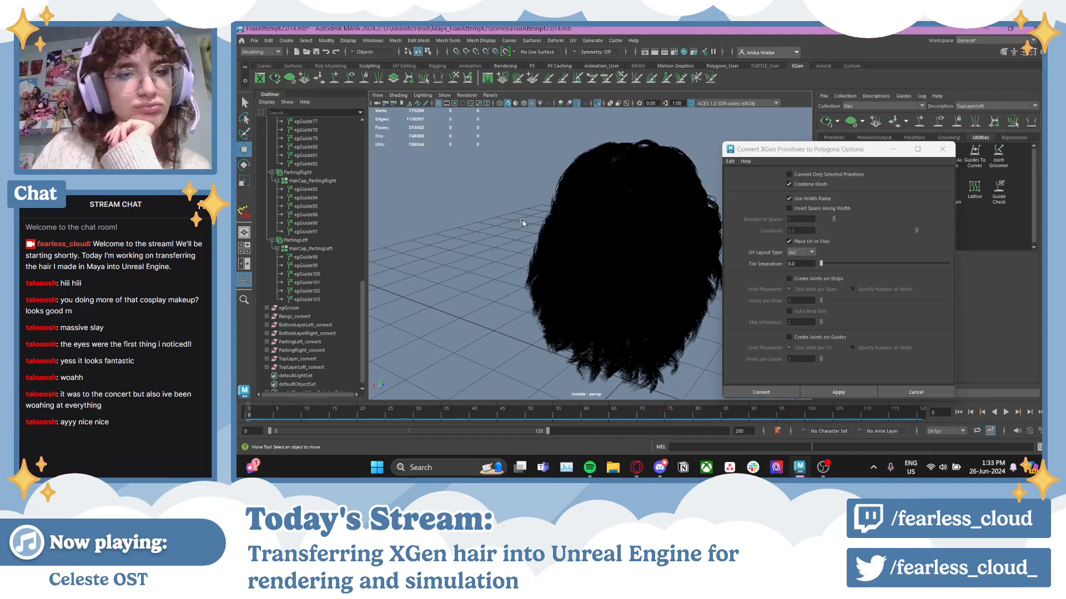
click(444, 96)
click(442, 95)
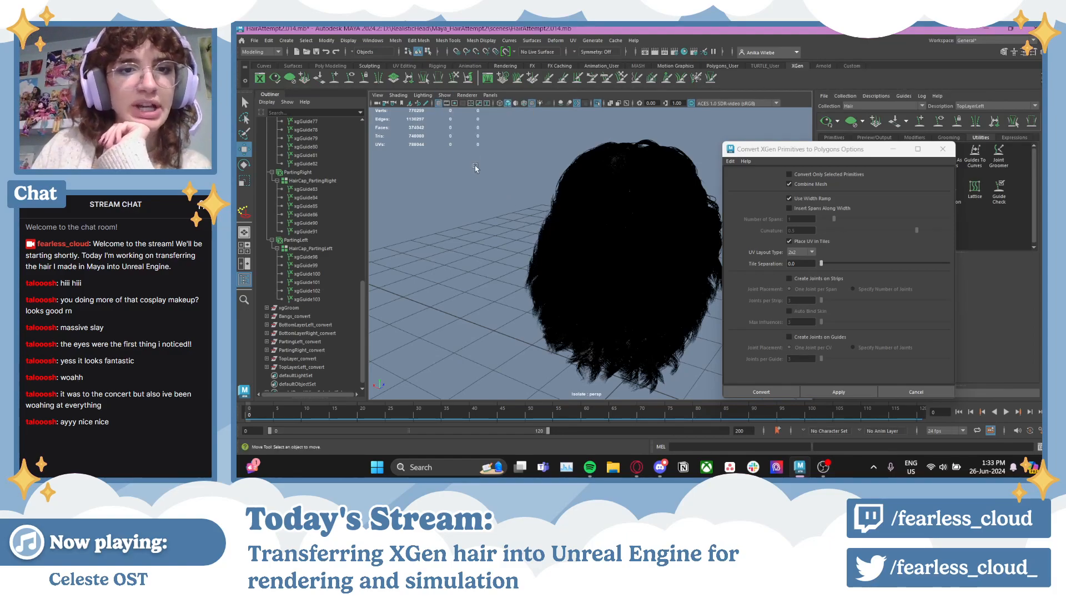
click(475, 96)
click(475, 96)
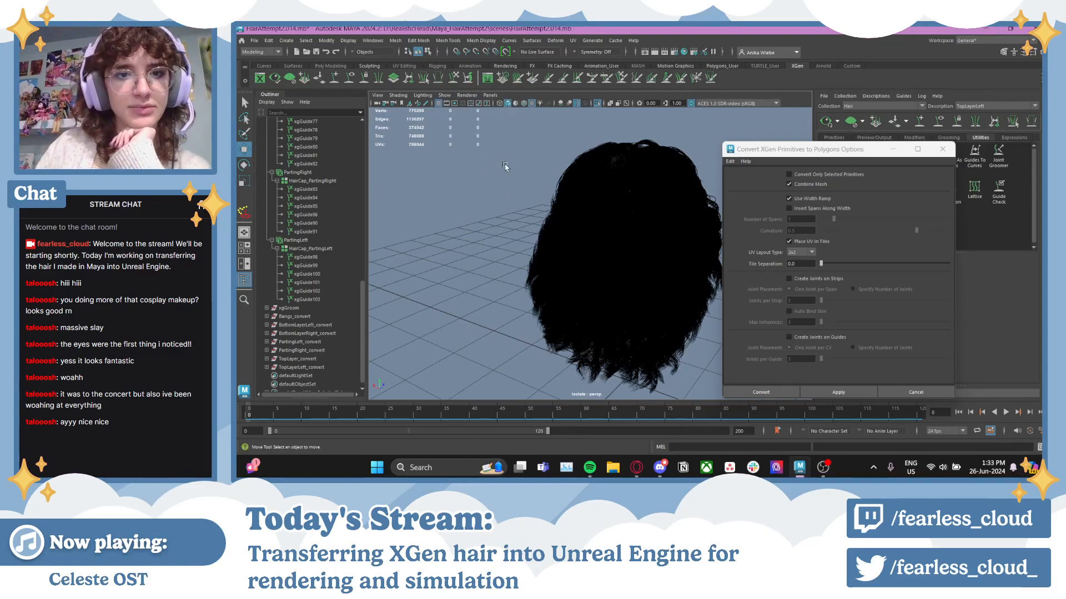
click(377, 95)
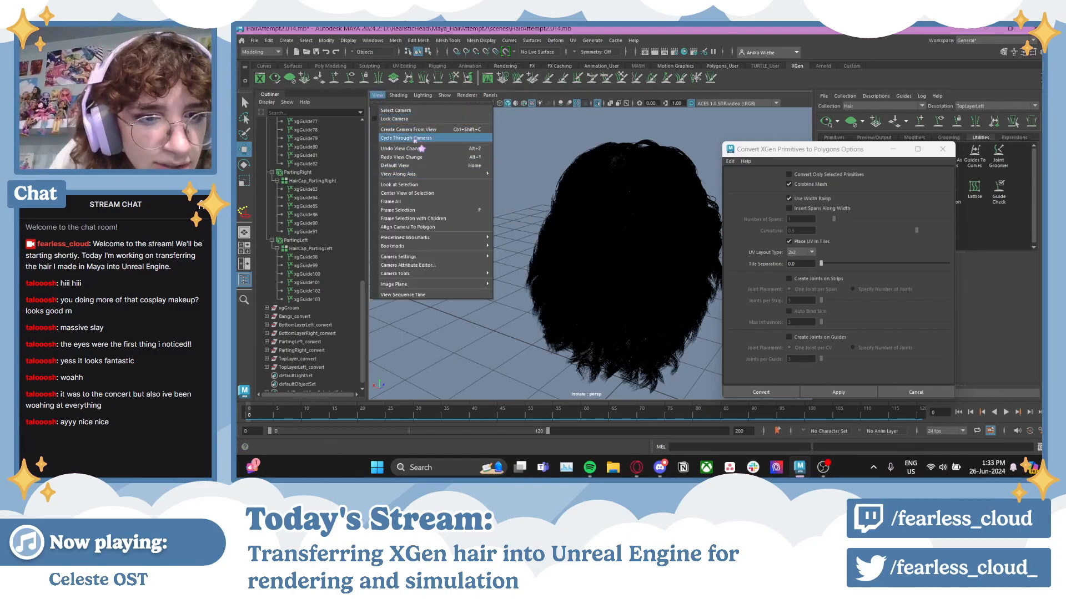
mouse_move(440, 238)
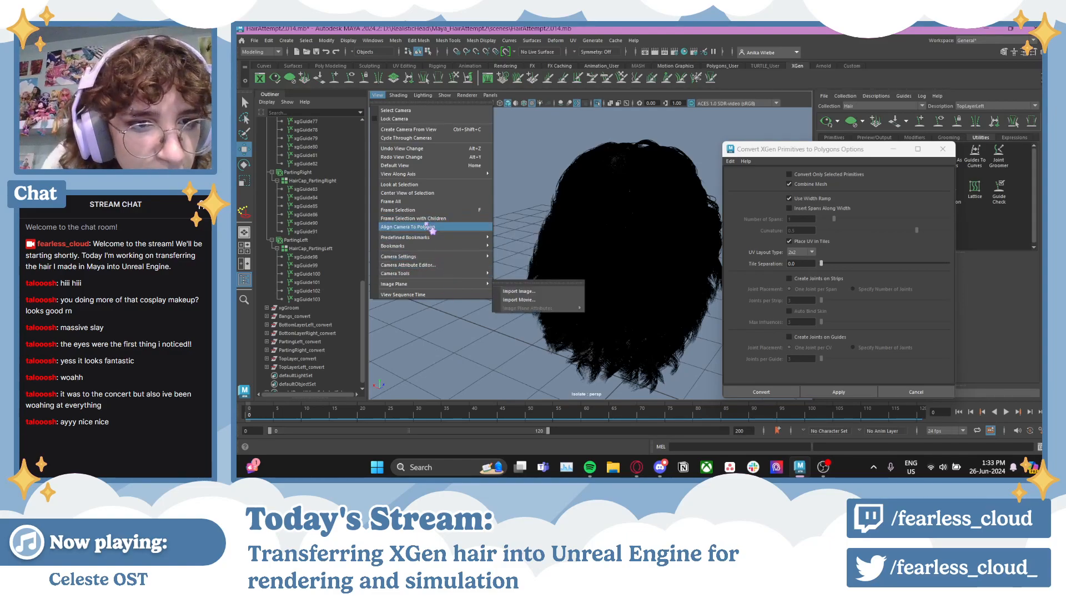
click(527, 150)
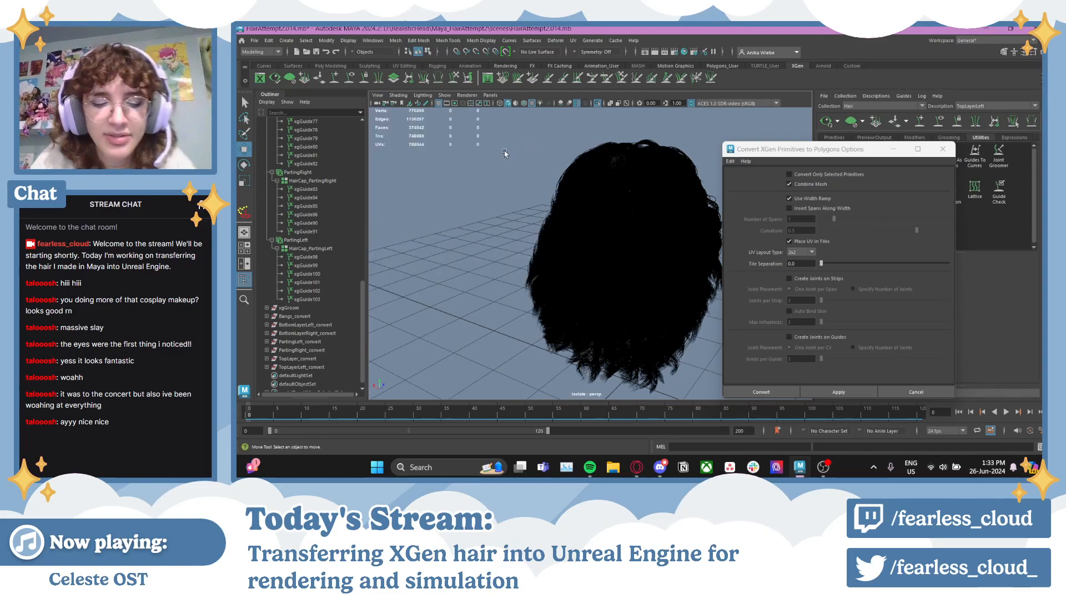
- Examine the shading of the converted hair meshes from the front, back, top and at close range
alt+drag(618, 215, 467, 242)
alt+right_drag(467, 242, 640, 307)
alt+drag(640, 307, 580, 298)
alt+right_drag(580, 299, 567, 276)
alt+drag(566, 274, 575, 279)
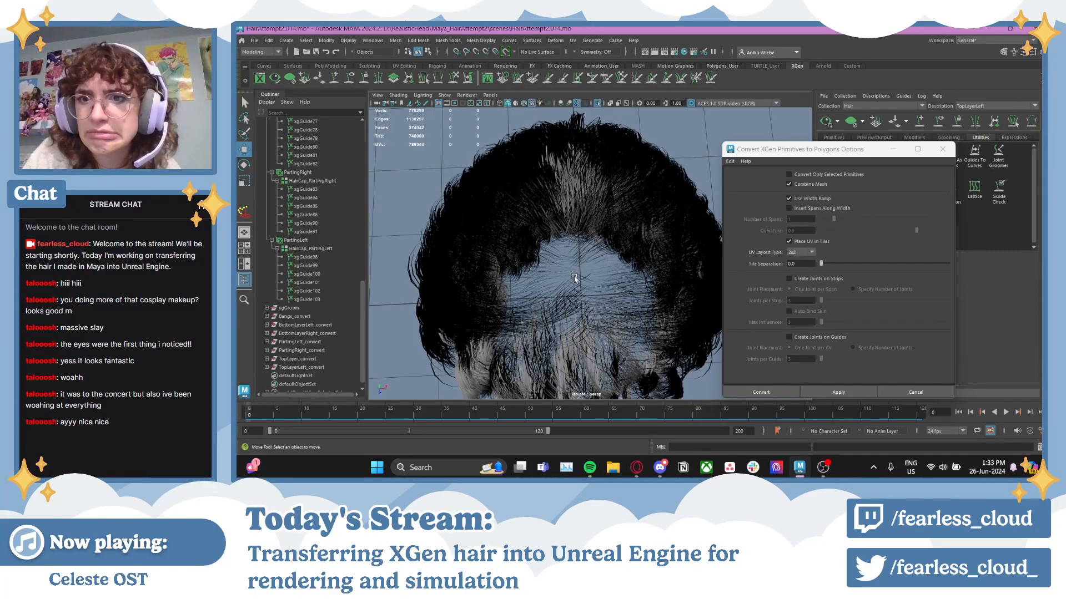
alt+drag(572, 276, 548, 235)
alt+drag(492, 277, 507, 255)
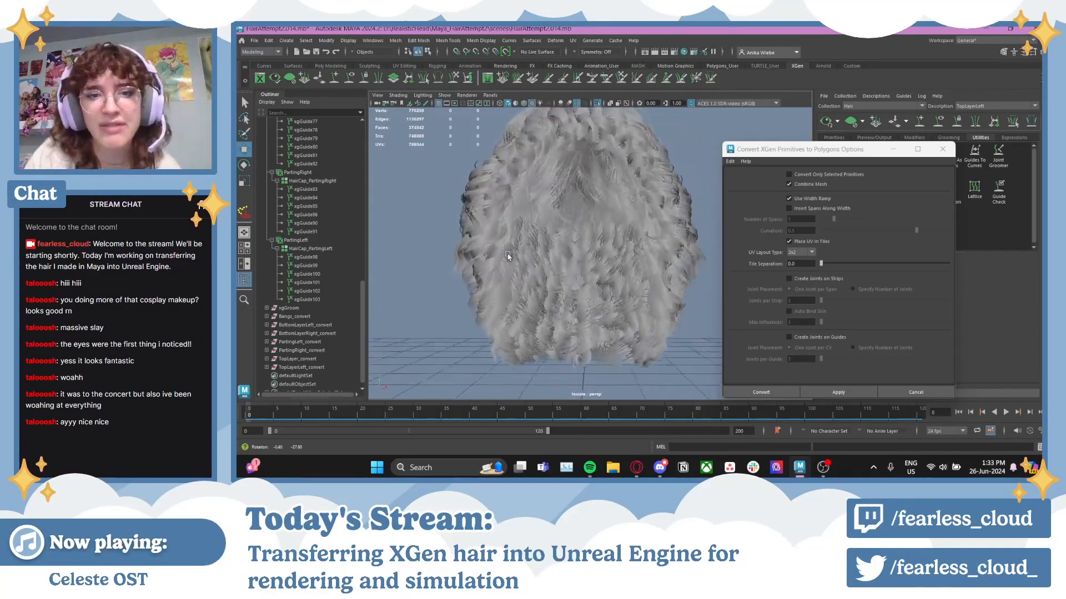
scroll(492, 255, down, 3)
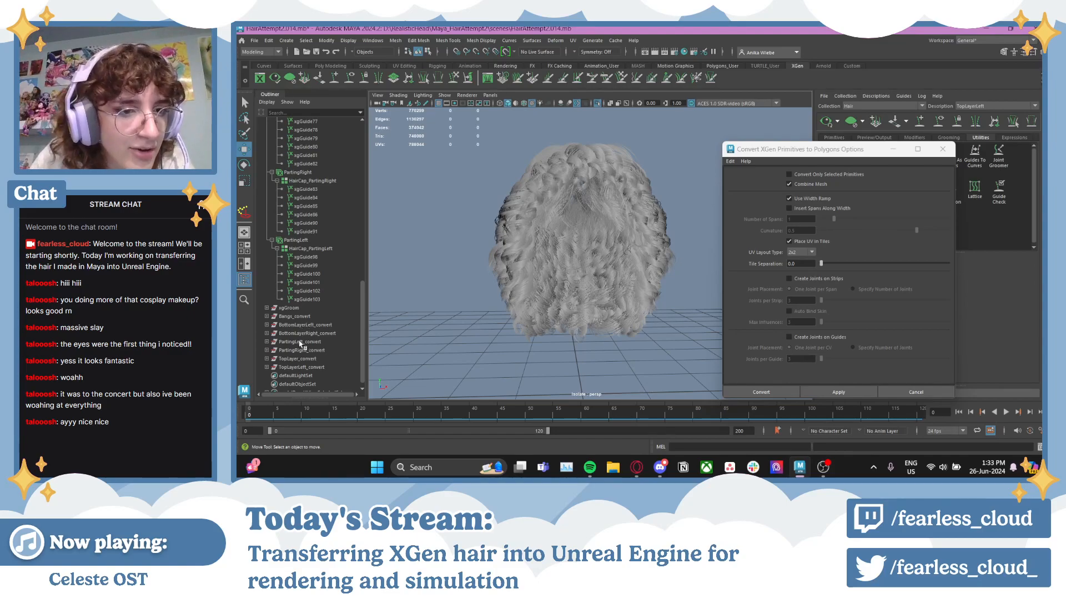
- Delete the PartingLeft_convert and PartingRight_convert groups and end the viewport isolation
drag(305, 343, 304, 352)
key(Delete)
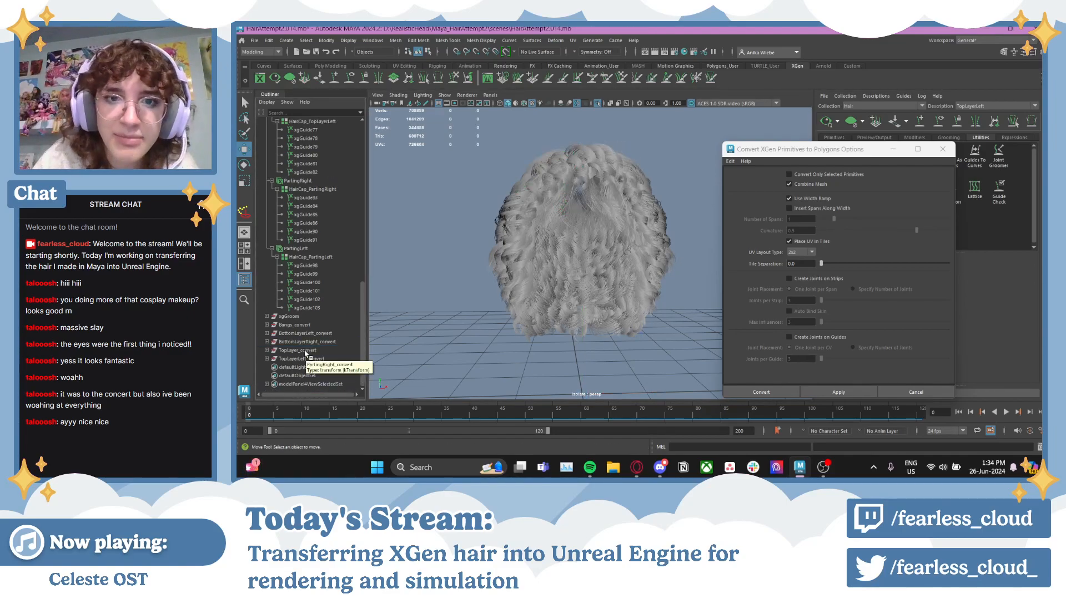
click(578, 104)
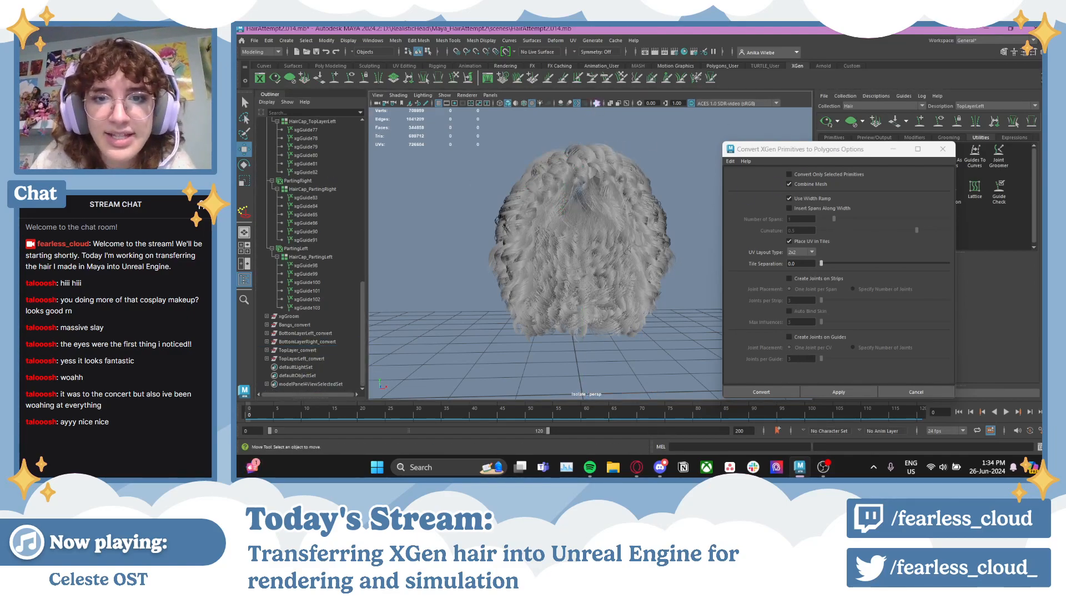
- Make PartingLeft the active description and convert its primitives to polygons with Combine Mesh on
alt+drag(604, 184, 606, 269)
scroll(603, 286, up, 2)
click(985, 107)
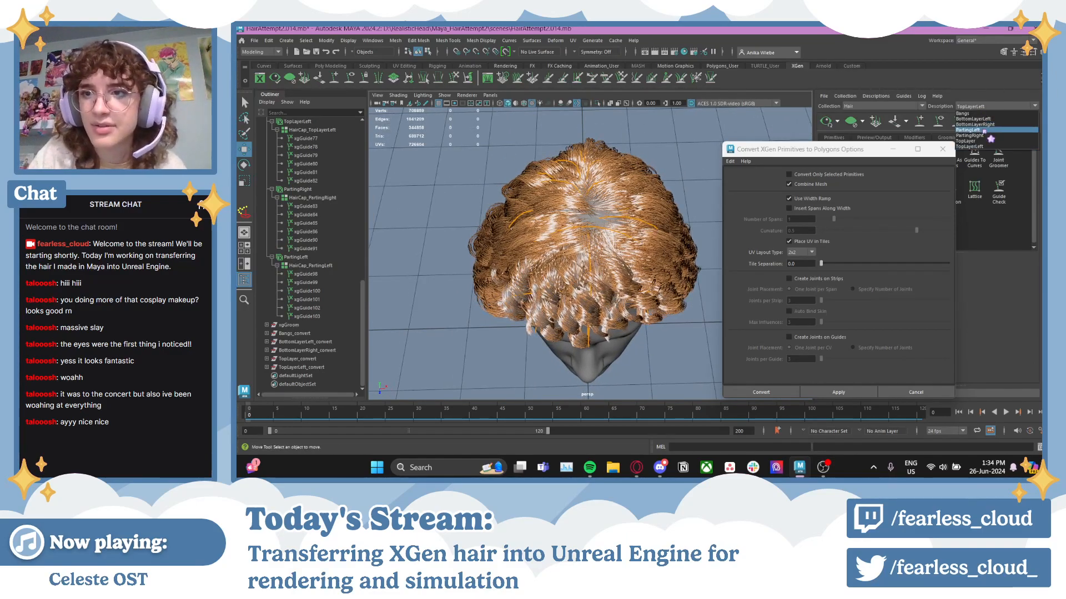
click(984, 130)
mouse_move(599, 181)
alt+mouse_down()
mouse_move(577, 182)
mouse_move(606, 200)
mouse_move(605, 167)
mouse_move(603, 217)
mouse_move(543, 217)
mouse_move(604, 201)
alt+mouse_up()
alt+middle_drag(604, 201, 592, 214)
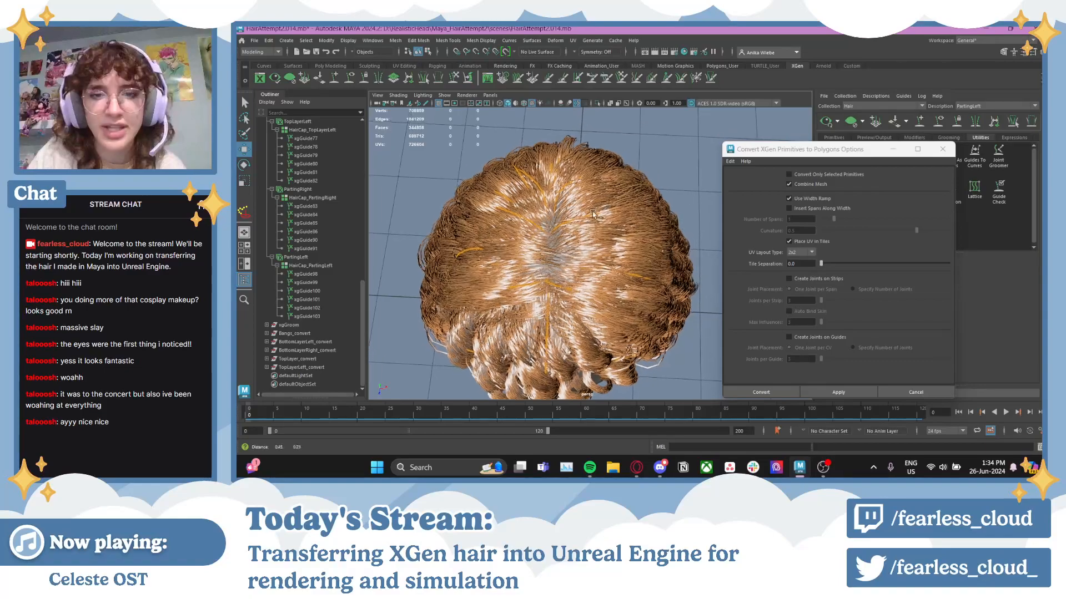
click(838, 392)
- Make PartingRight the active description and convert its primitives to polygons with the same settings
alt+drag(649, 297, 634, 246)
click(979, 106)
click(985, 143)
click(837, 393)
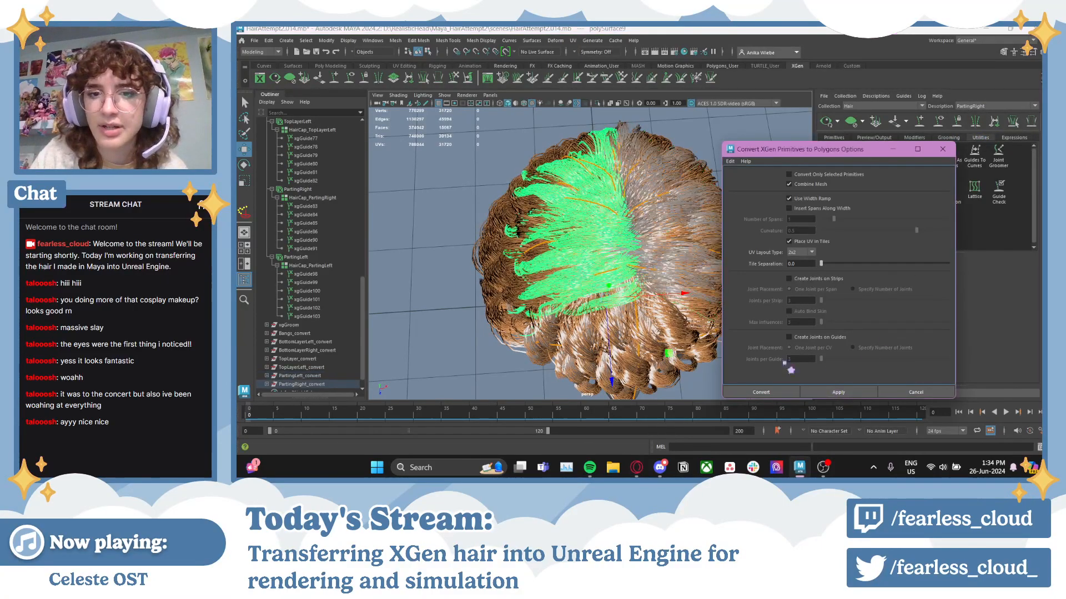
- Isolate all the converted hair groups from Bangs_convert to PartingRight_convert and examine their shading from the side
drag(299, 334, 302, 384)
click(596, 103)
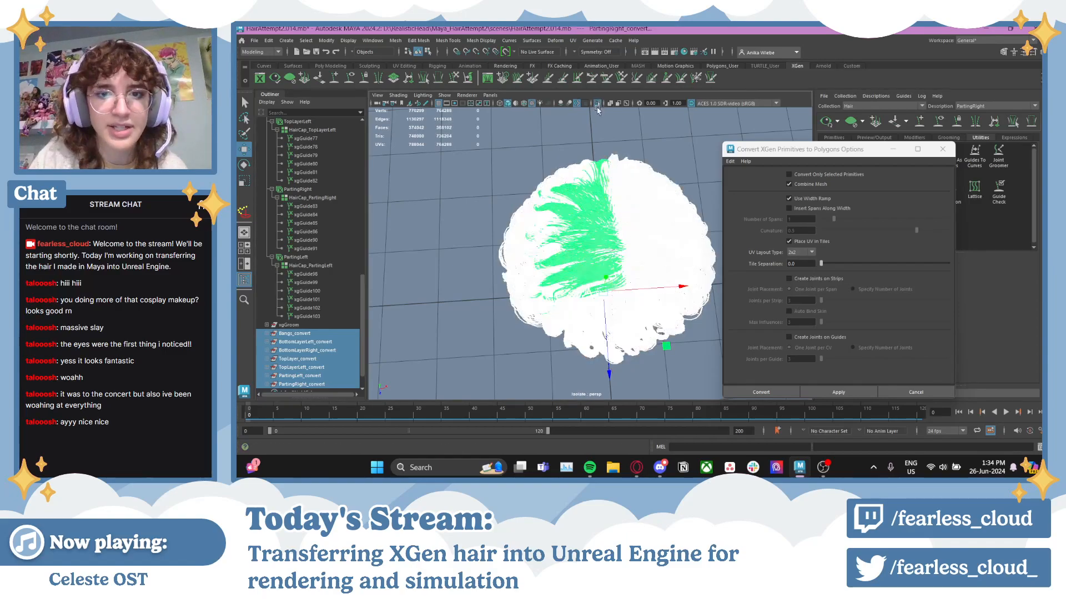
click(680, 166)
alt+drag(681, 166, 473, 182)
alt+drag(560, 194, 587, 206)
alt+middle_drag(586, 207, 600, 192)
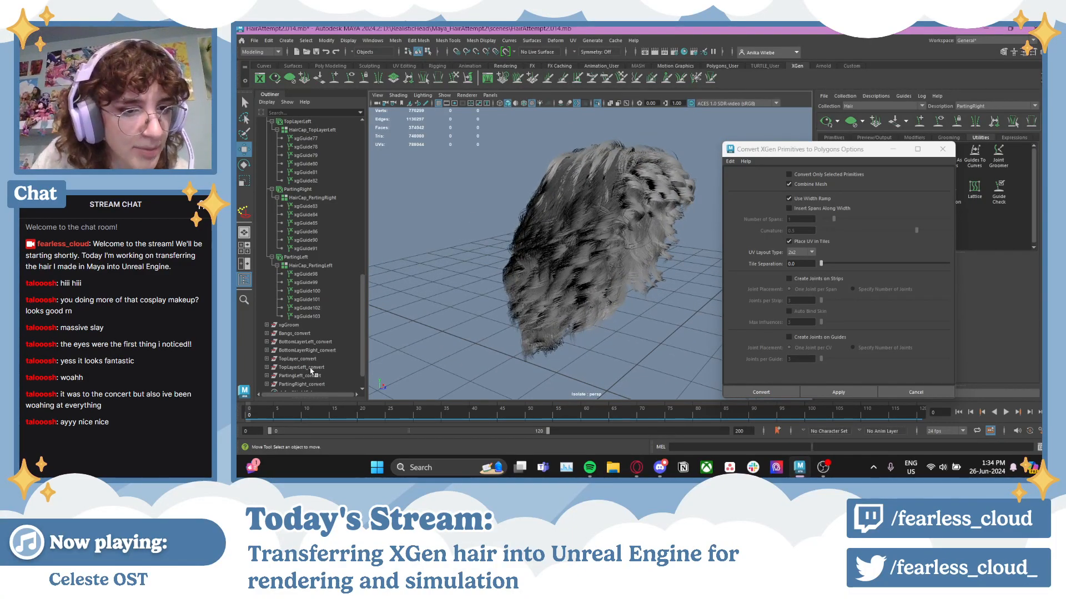
- Delete the TopLayer_convert group and show the full scene again
click(329, 358)
key(Delete)
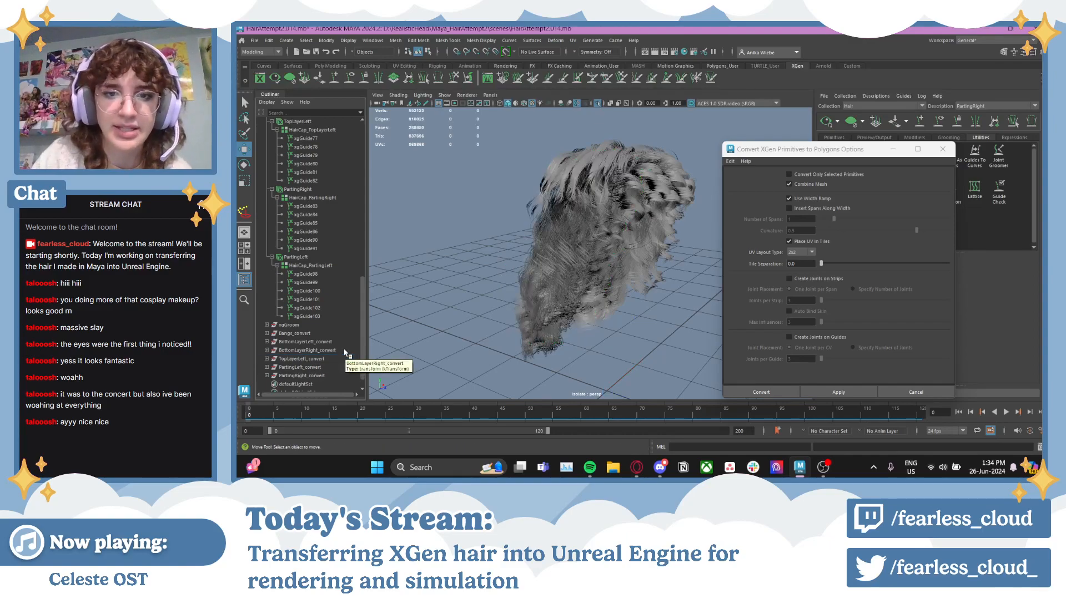
click(597, 104)
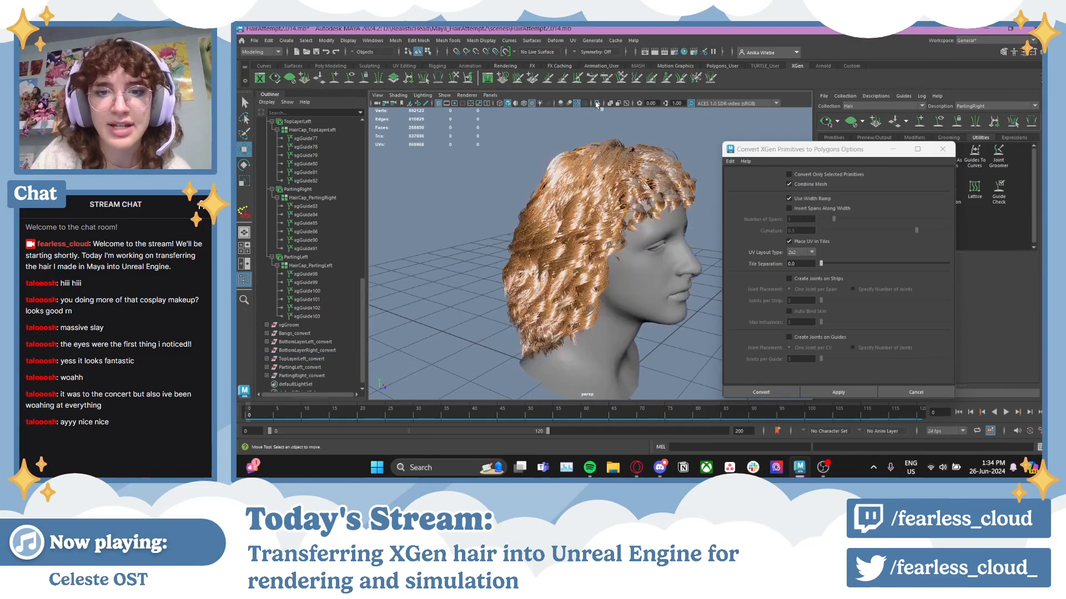
- Convert the TopLayer description's primitives to a combined polygon mesh and view the opposite side of the head
click(969, 108)
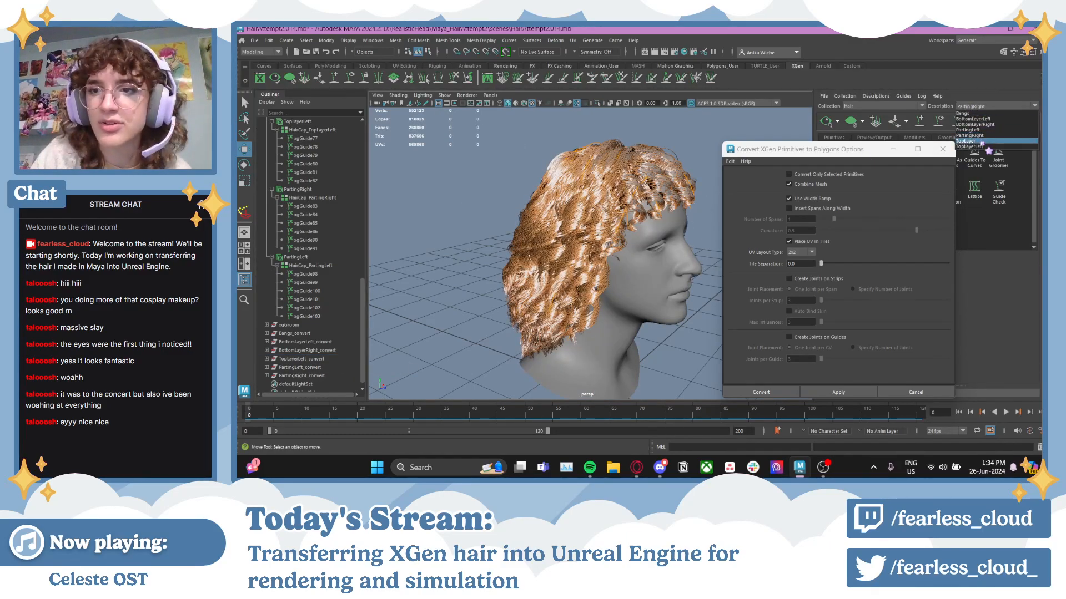
click(989, 151)
click(827, 394)
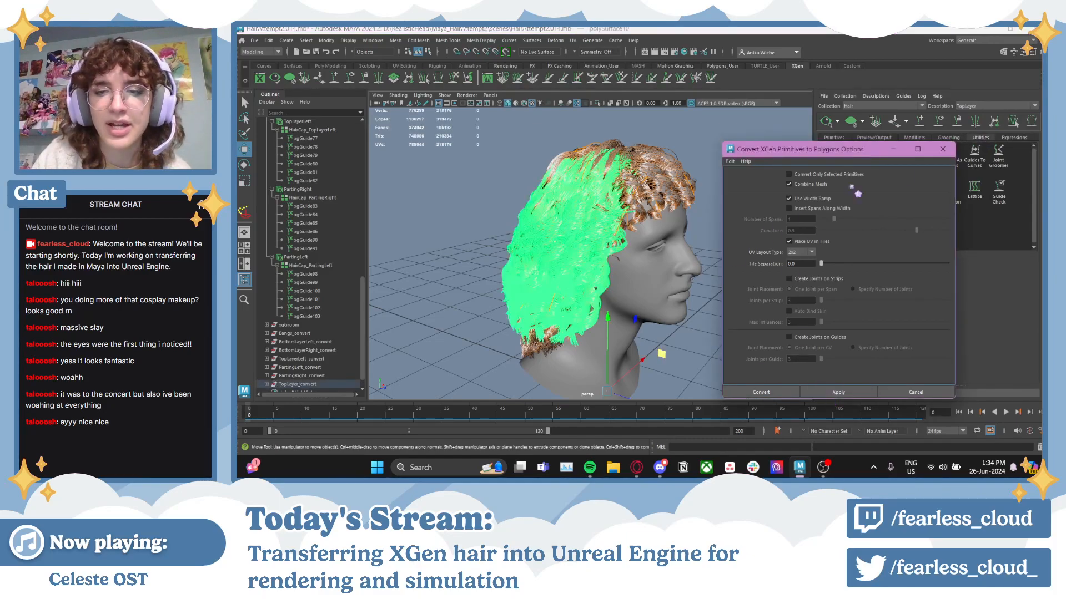
alt+drag(563, 252, 425, 233)
mouse_move(583, 213)
alt+mouse_down()
mouse_move(559, 214)
mouse_move(586, 215)
mouse_move(577, 215)
alt+mouse_up()
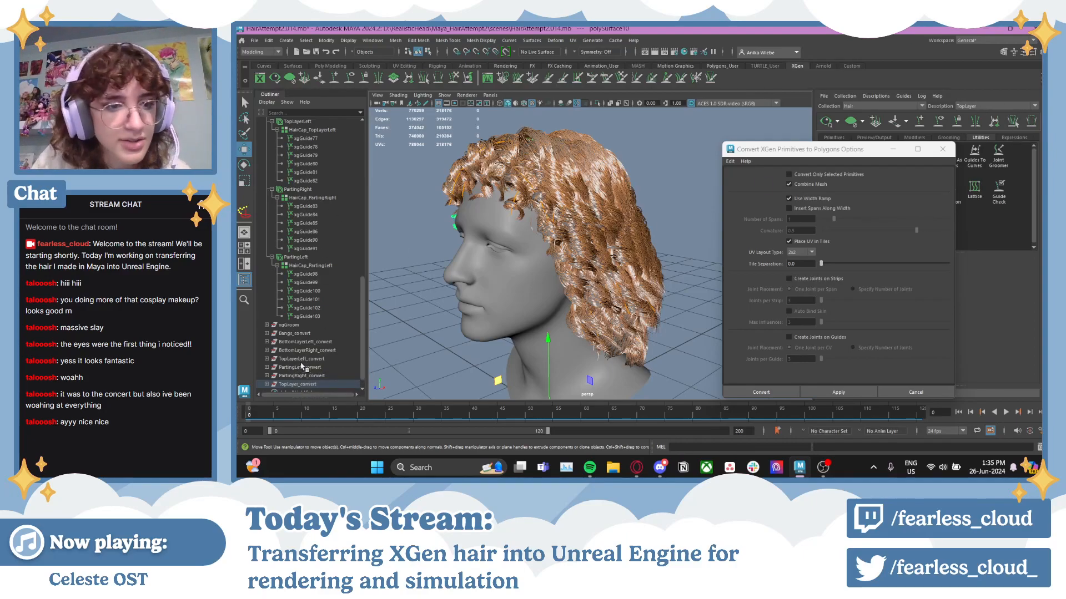
- Delete the TopLayerLeft_convert group and convert the TopLayerLeft description to a combined polygon mesh again
click(304, 360)
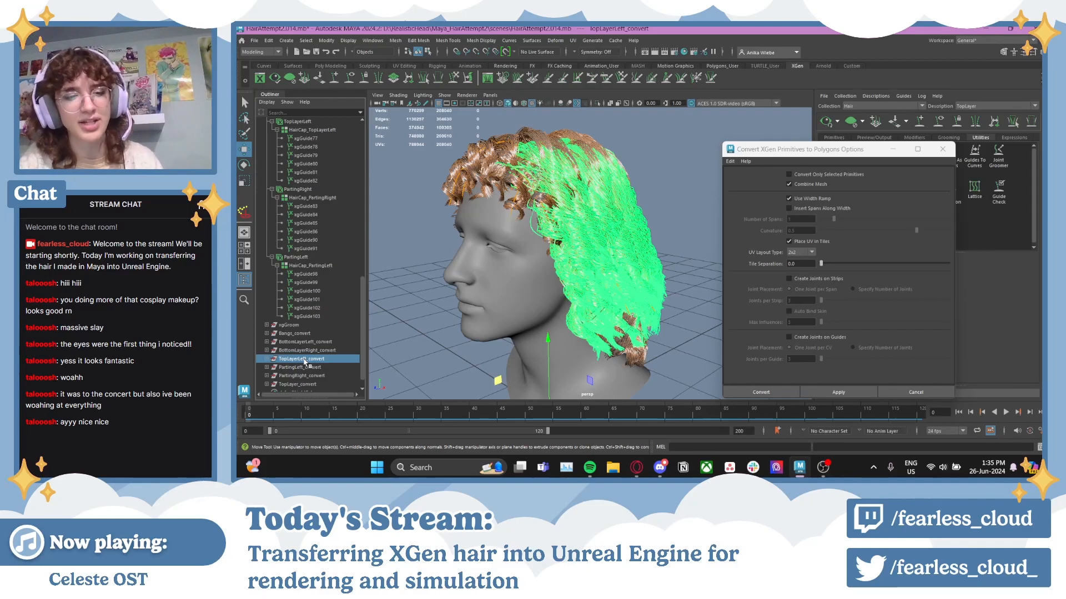
key(Delete)
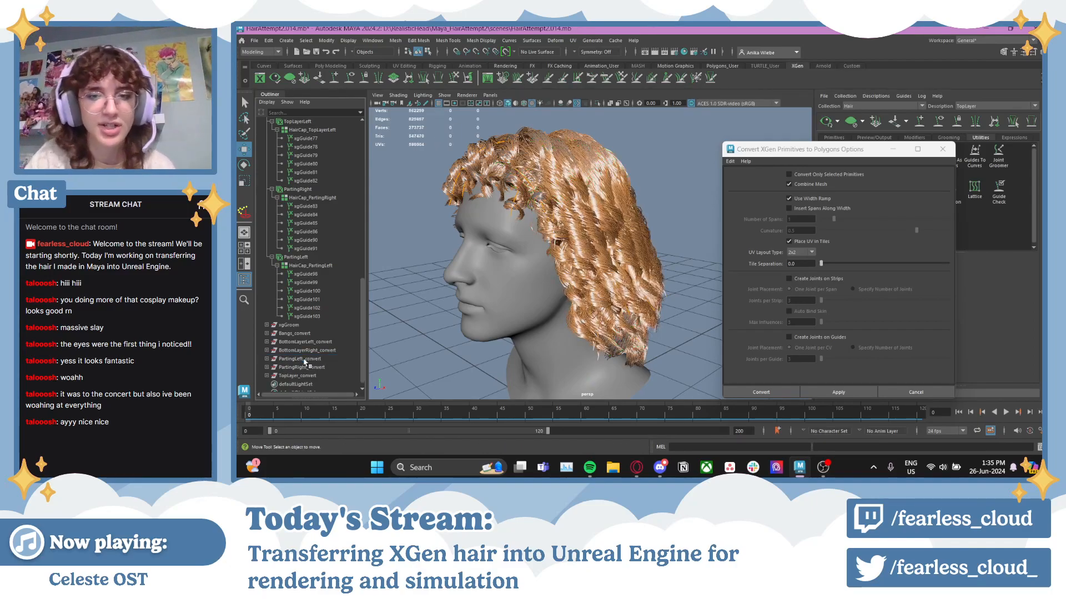
click(994, 106)
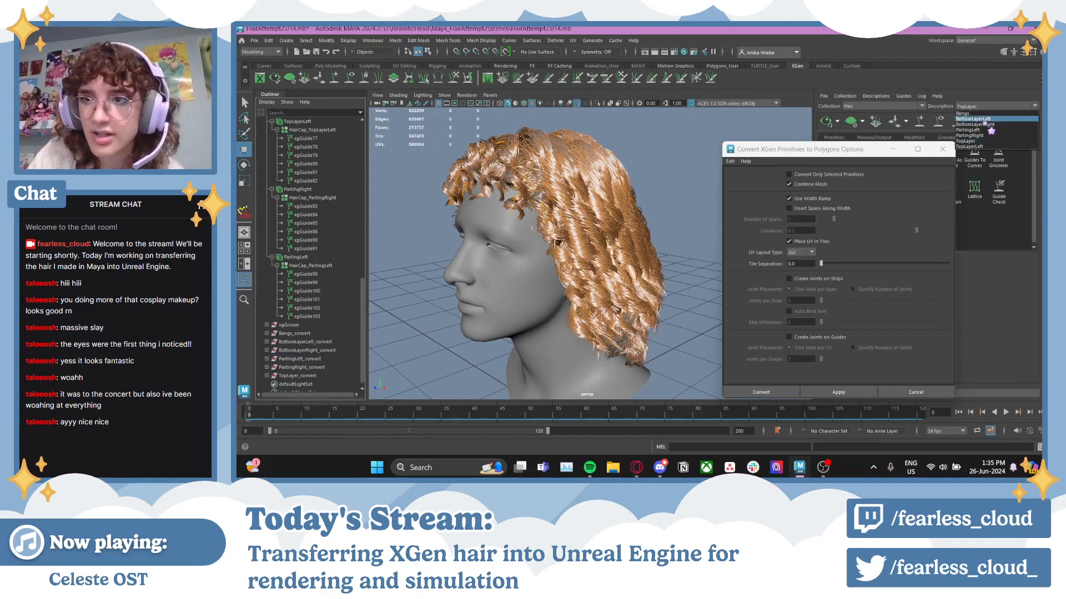
click(976, 150)
click(839, 393)
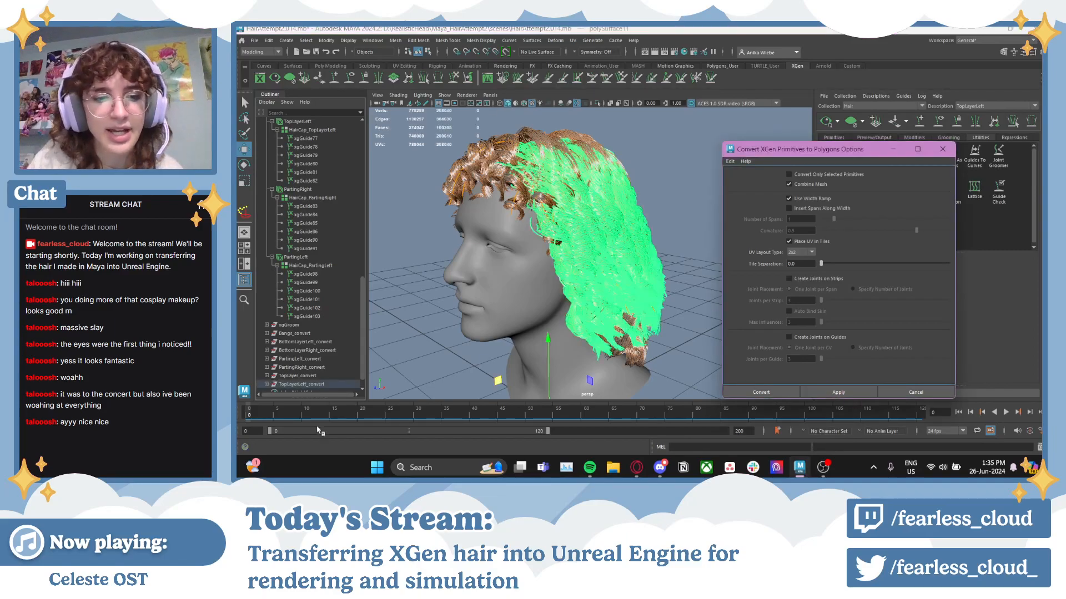
- Isolate all converted hair groups from Bangs_convert to TopLayerLeft_convert and examine their shading from the side and back
drag(305, 334, 316, 384)
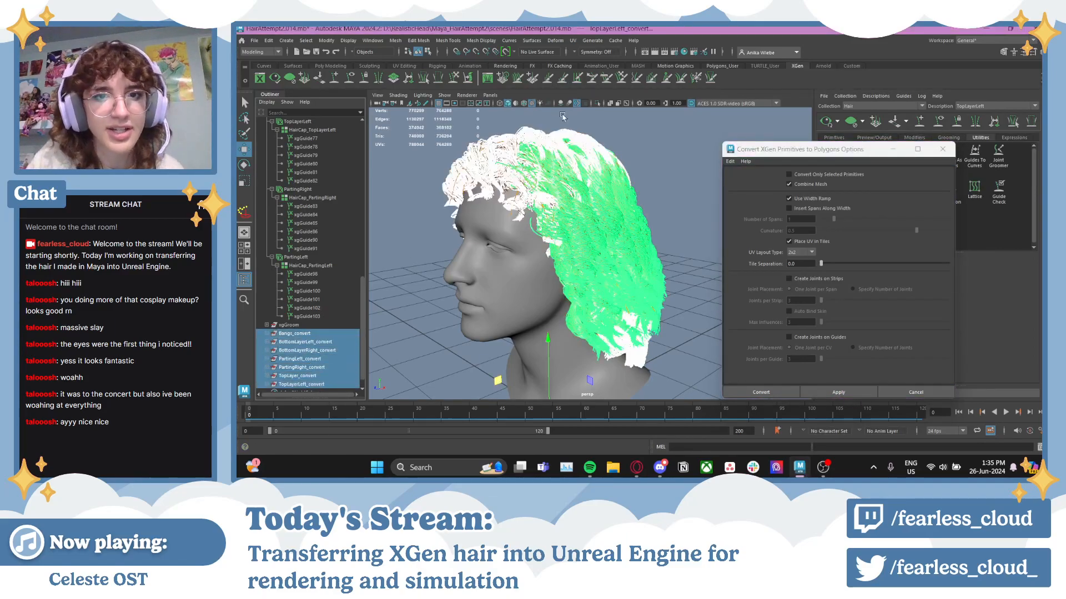
click(595, 105)
click(661, 188)
alt+drag(664, 188, 618, 268)
alt+right_drag(618, 269, 711, 278)
alt+drag(711, 278, 674, 280)
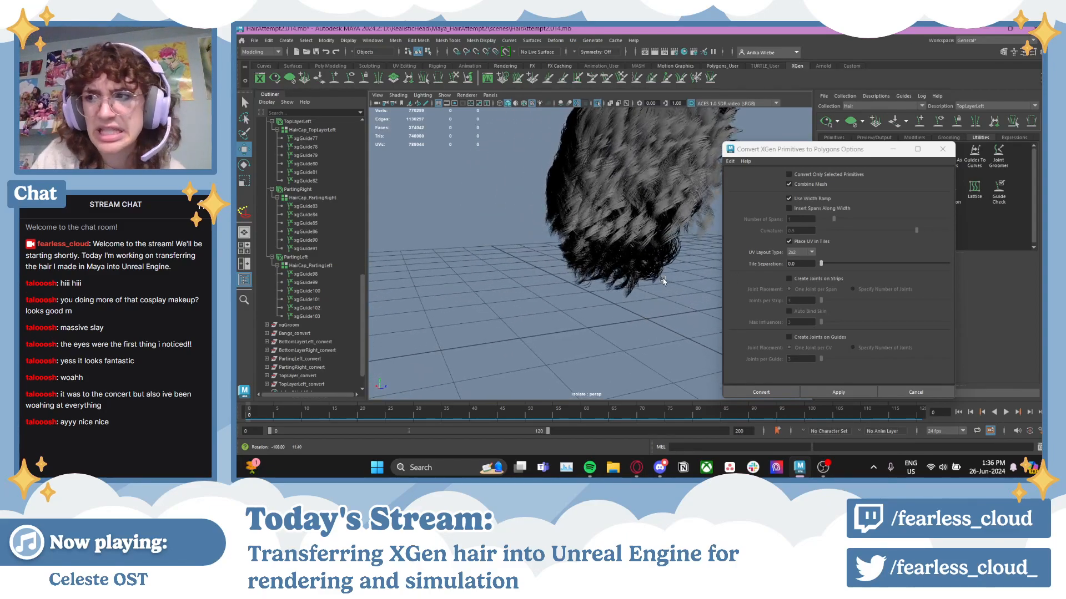
alt+drag(663, 280, 588, 293)
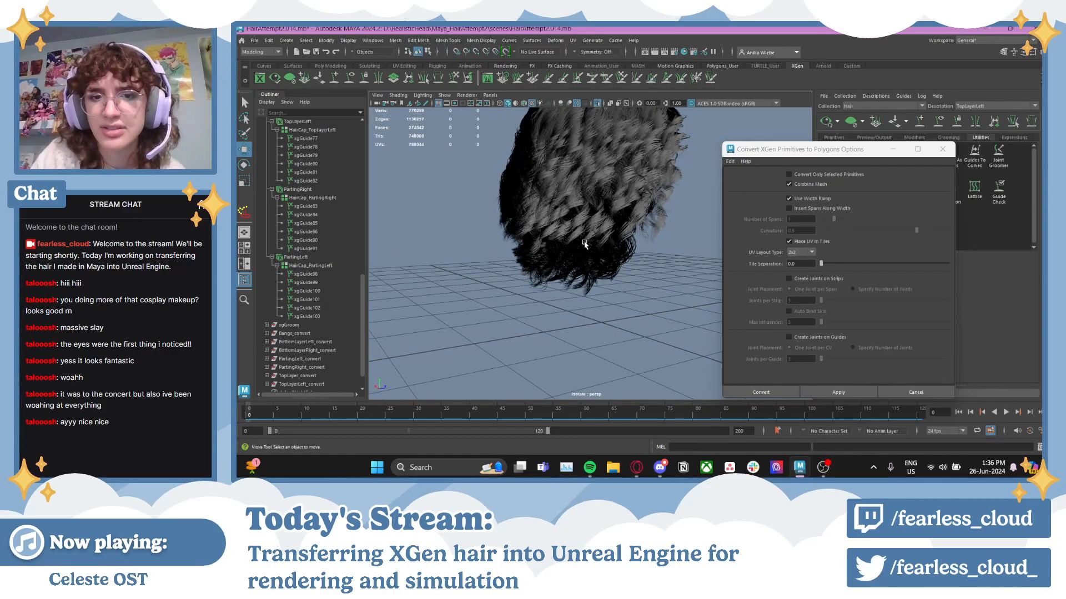
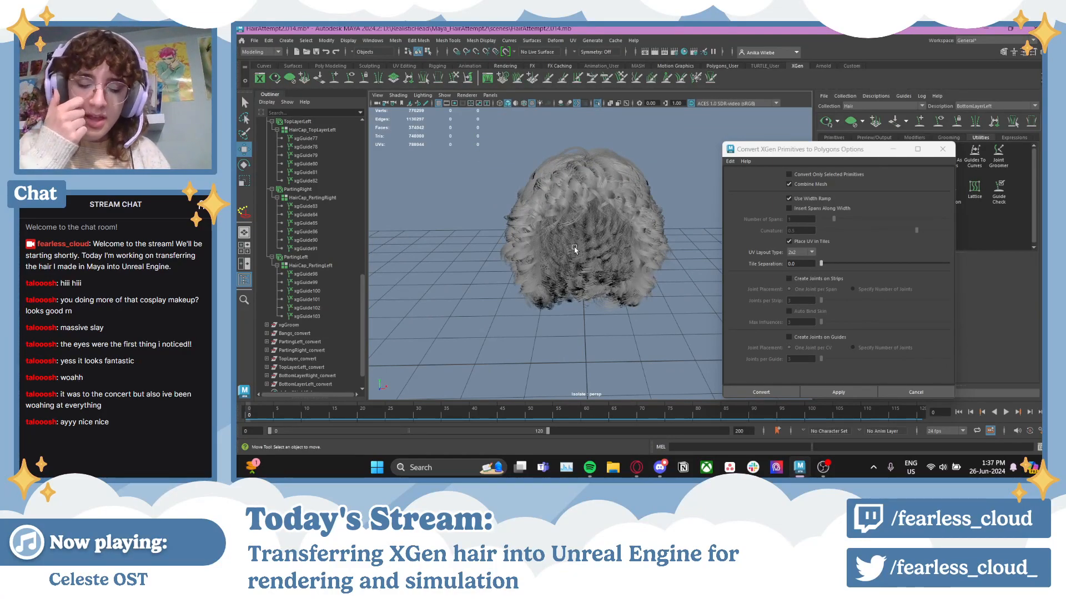
- Inspect the isolated hair meshes from several angles, save an incremental version of the scene and show the full scene again
alt+drag(574, 250, 555, 221)
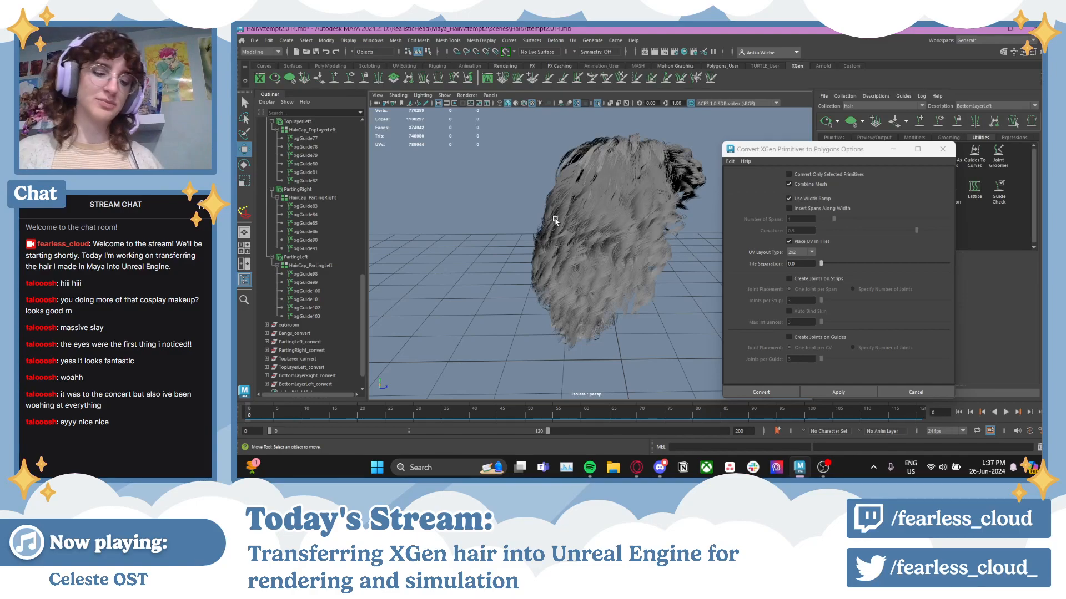
alt+drag(582, 222, 606, 224)
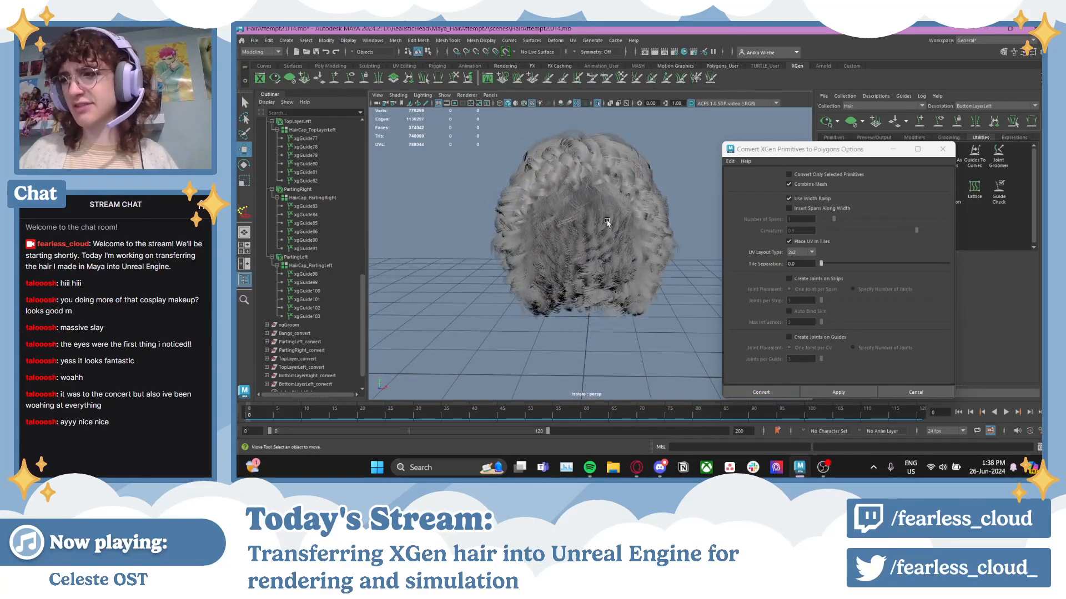
mouse_move(671, 186)
alt+mouse_down()
mouse_move(571, 195)
mouse_move(616, 199)
mouse_move(666, 187)
mouse_move(653, 185)
alt+mouse_up()
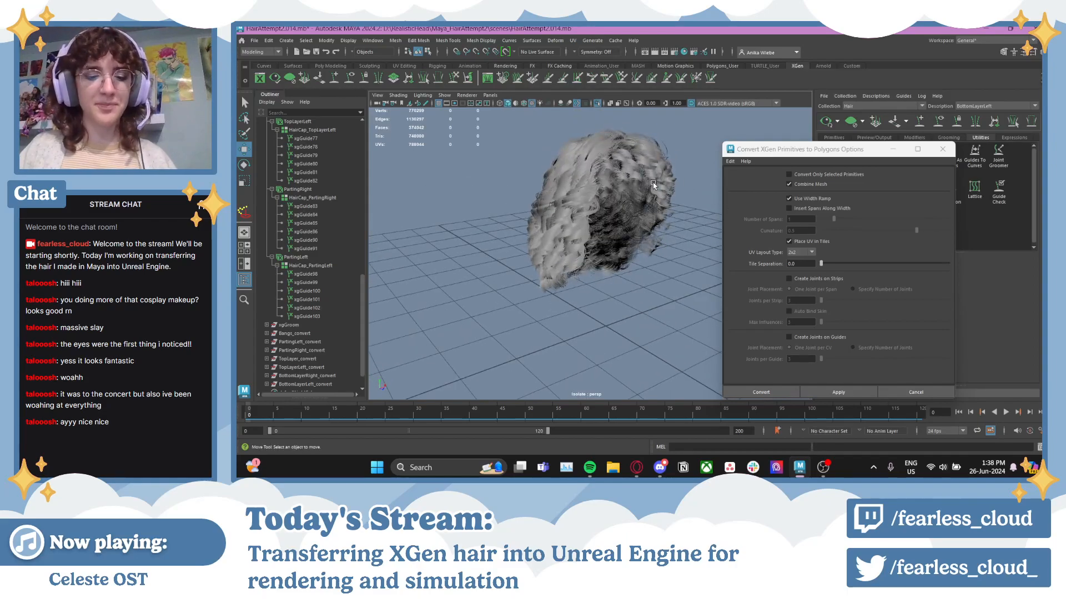
key(ctrl+alt+s)
key(ctrl+1)
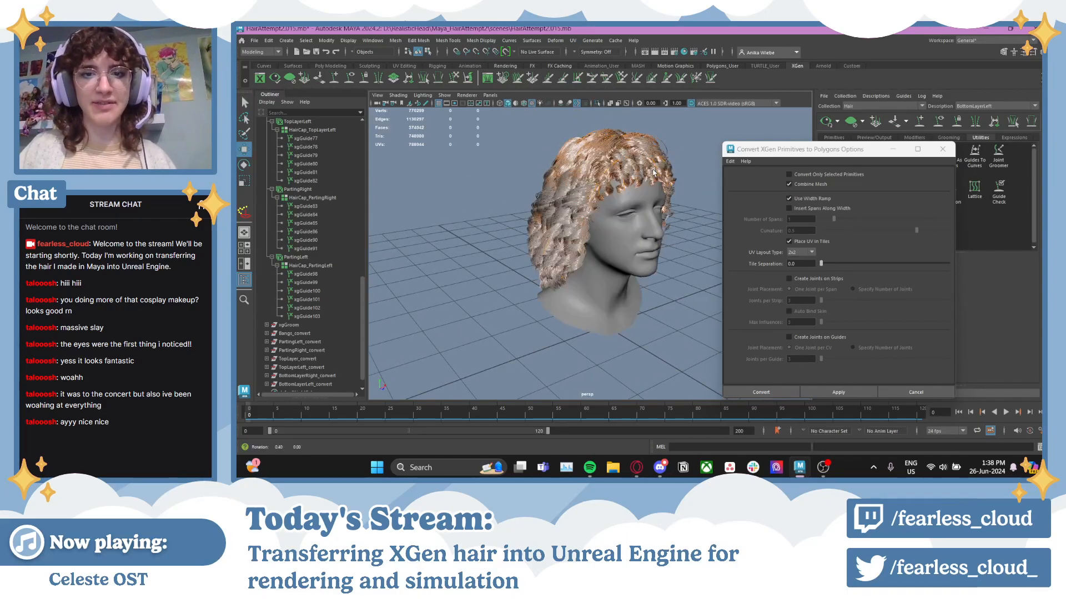
- Isolate the converted groups from Bangs_convert to BottomLayerLeft_convert, examine their shading all around, and return to the full scene
alt+drag(666, 172, 719, 180)
mouse_move(487, 185)
alt+mouse_down()
mouse_move(508, 184)
mouse_move(496, 184)
alt+mouse_up()
scroll(314, 344, down, 1)
drag(304, 316, 304, 368)
click(597, 104)
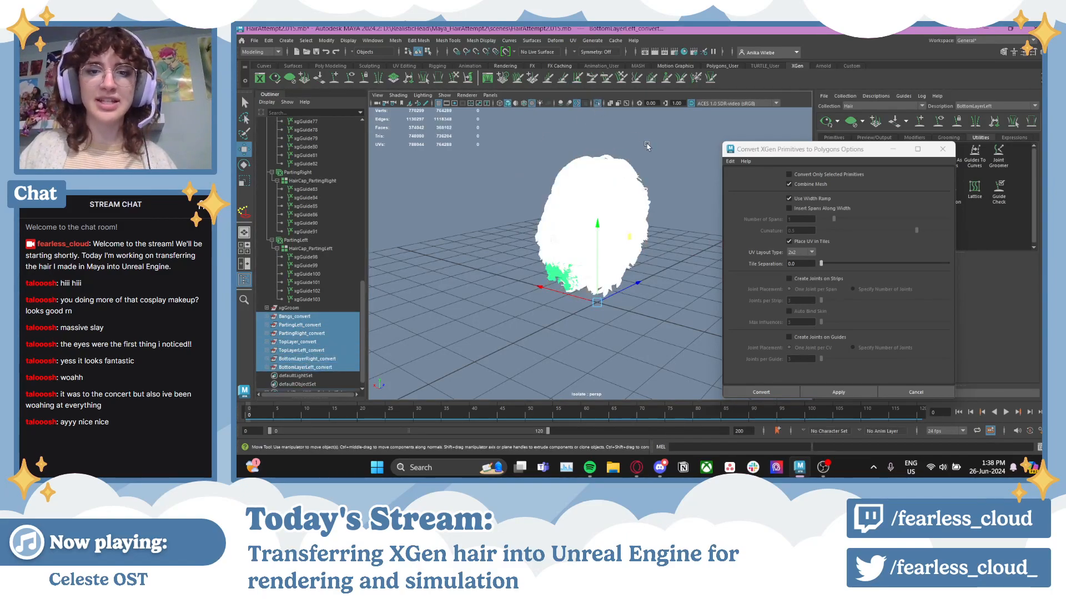
click(647, 146)
alt+drag(664, 158, 505, 161)
scroll(627, 186, up, 4)
alt+drag(666, 199, 752, 243)
alt+drag(619, 244, 611, 114)
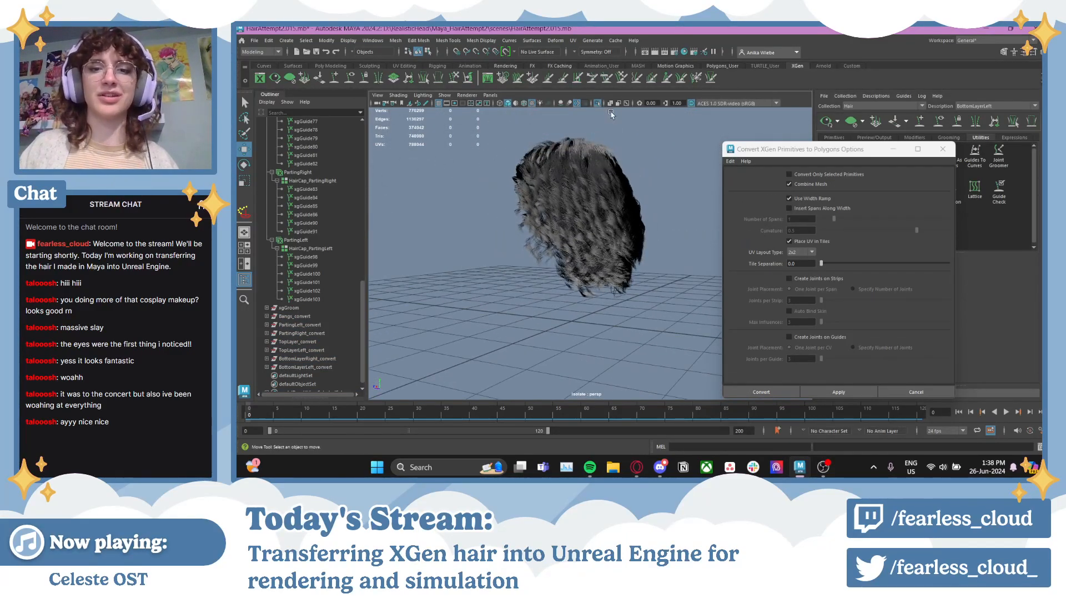
click(598, 104)
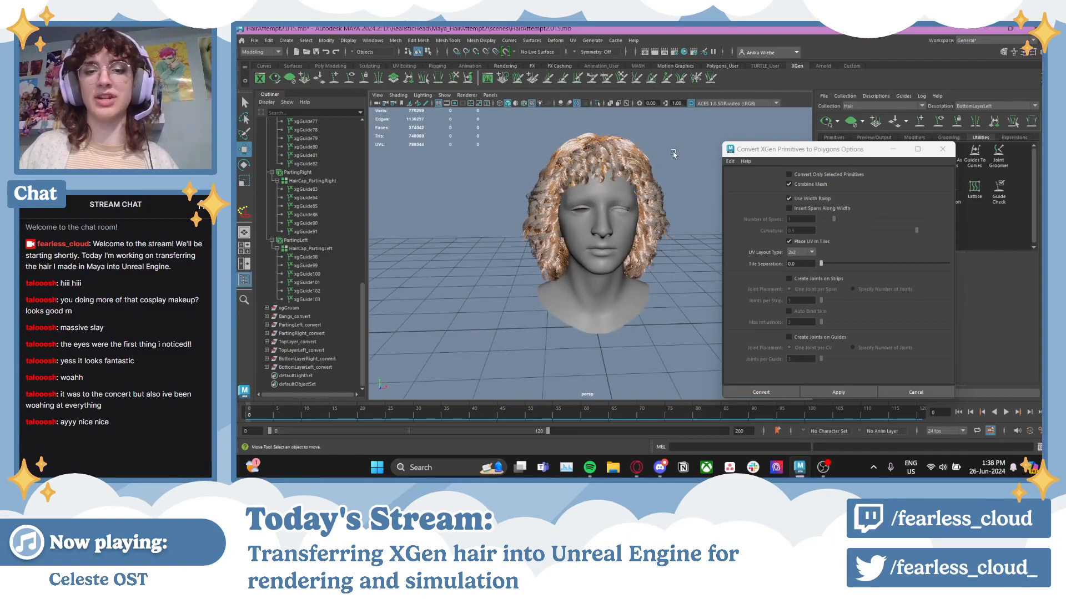
- Isolate all seven converted hair groups together with the FullHead mesh and clear the selection
scroll(673, 154, up, 4)
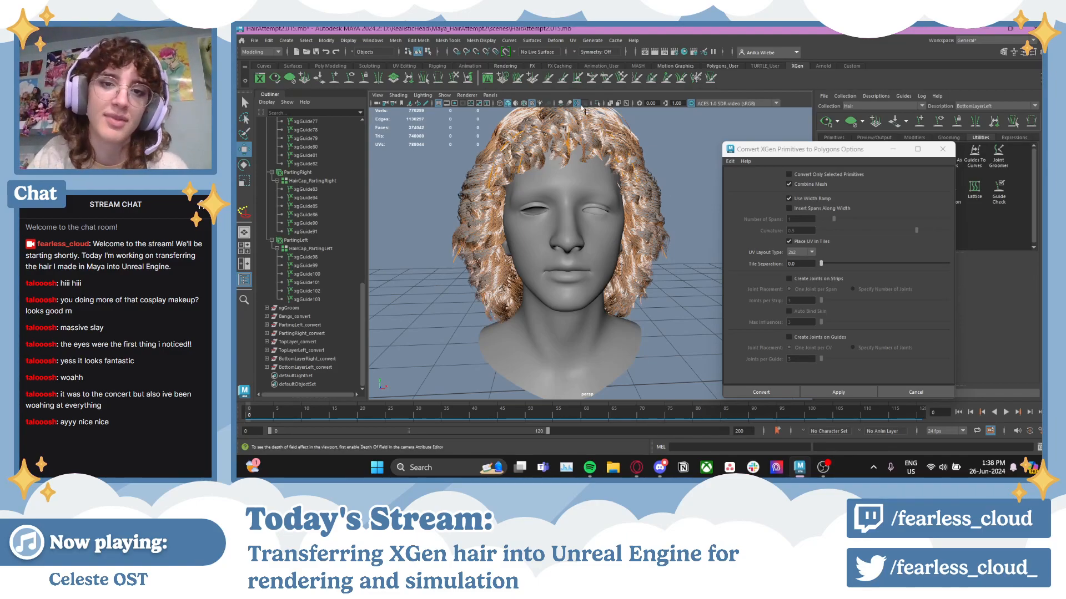
scroll(663, 143, down, 1)
alt+drag(662, 143, 625, 180)
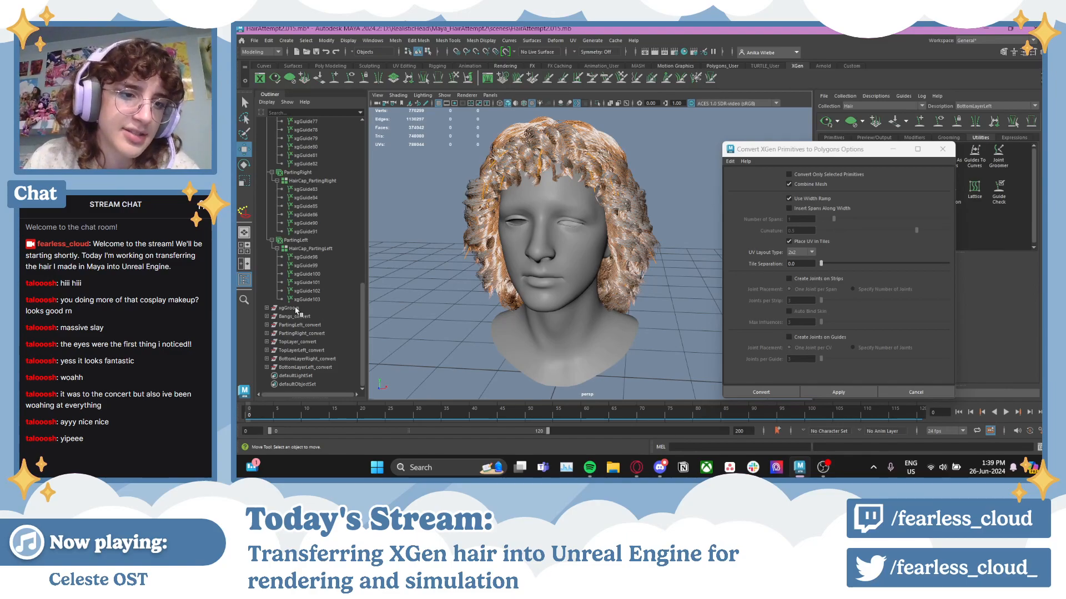
drag(300, 317, 306, 363)
scroll(305, 363, up, 15)
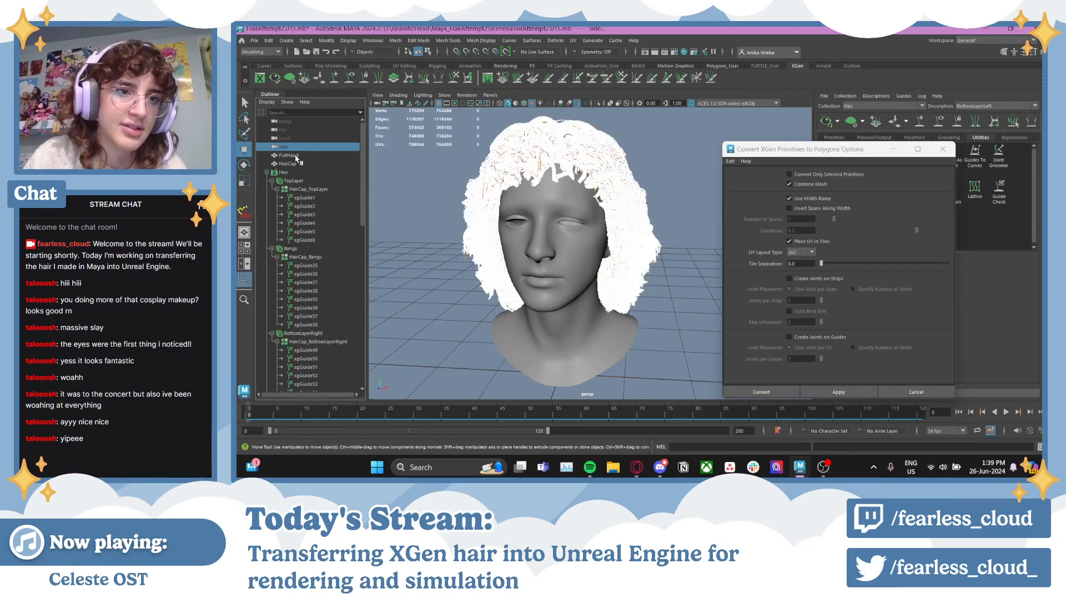
click(294, 156)
click(597, 103)
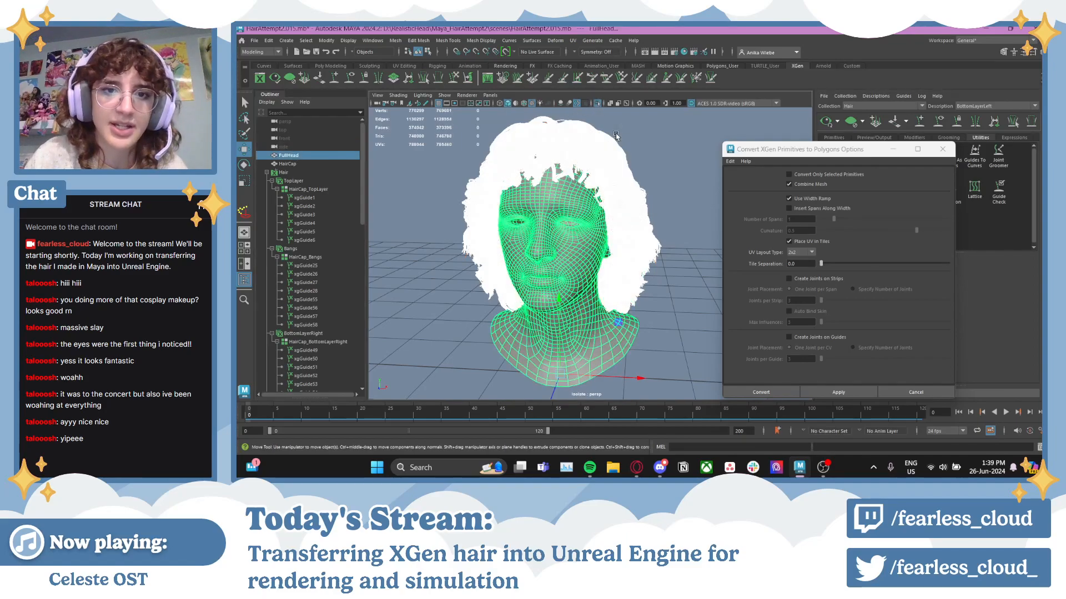
click(688, 176)
mouse_move(689, 178)
alt+mouse_down()
mouse_move(749, 179)
mouse_move(700, 178)
alt+mouse_up()
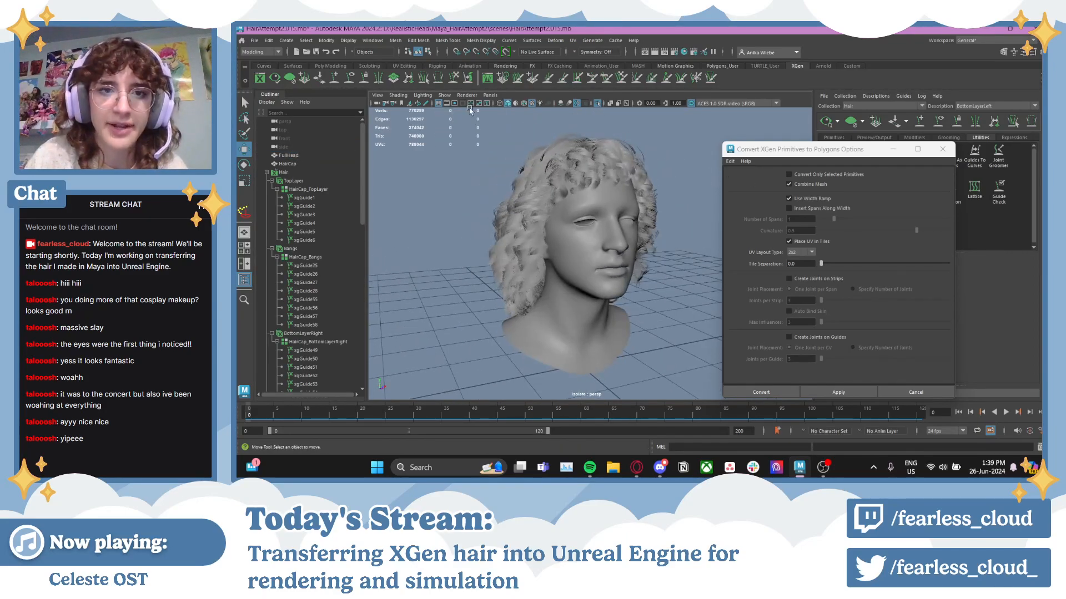
- Display the wireframe over the shaded head and hair and capture screenshots of the front view
click(524, 104)
mouse_move(549, 140)
alt+mouse_down()
mouse_move(502, 140)
mouse_move(689, 155)
alt+mouse_up()
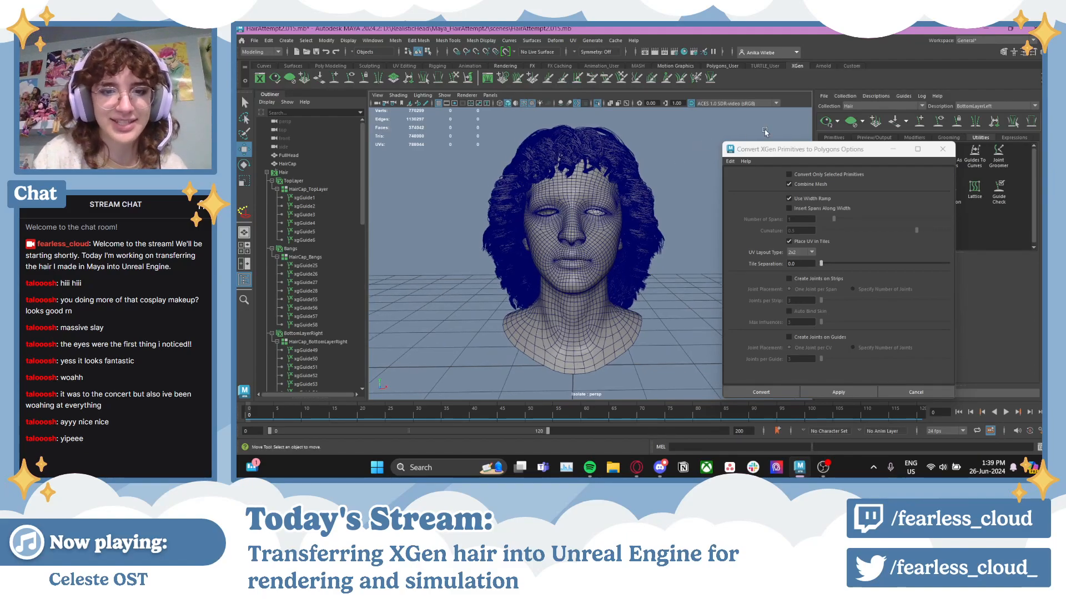
key(super+shift+s)
drag(484, 118, 659, 379)
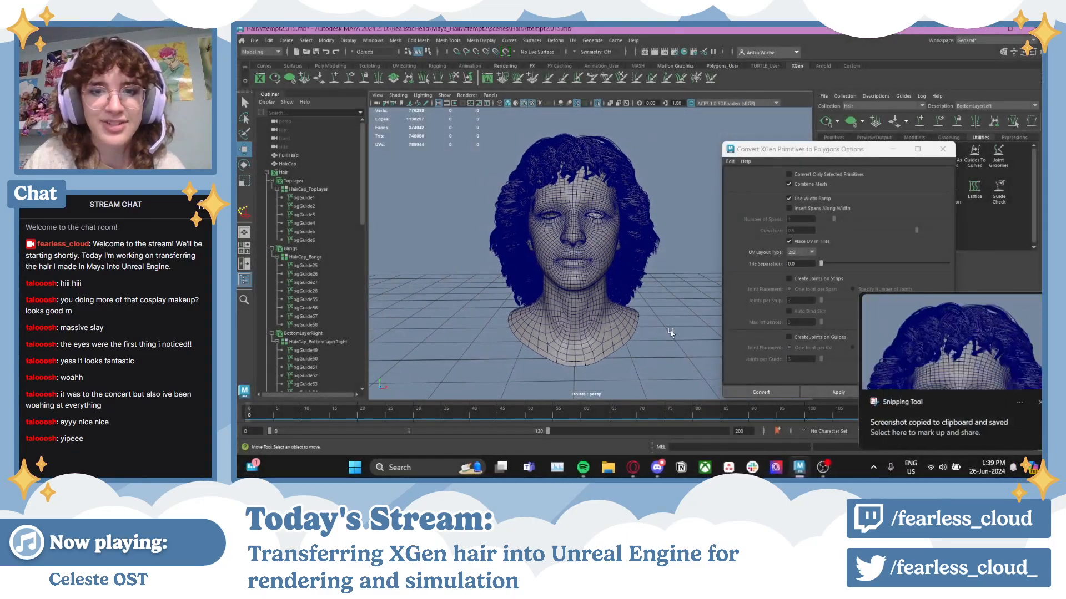
alt+drag(698, 327, 694, 316)
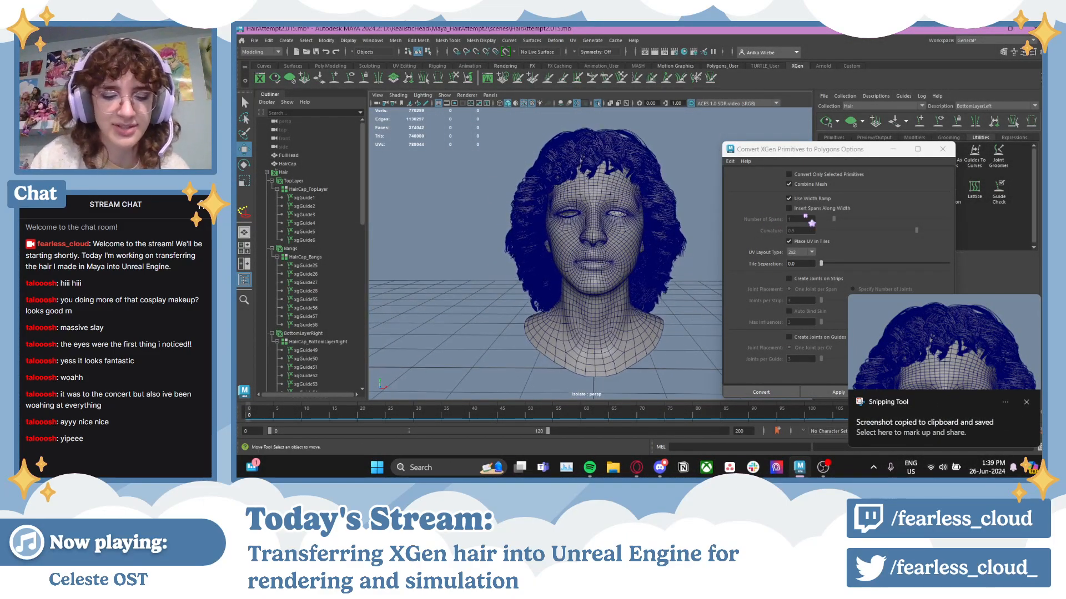
key(super+shift+s)
drag(492, 116, 710, 386)
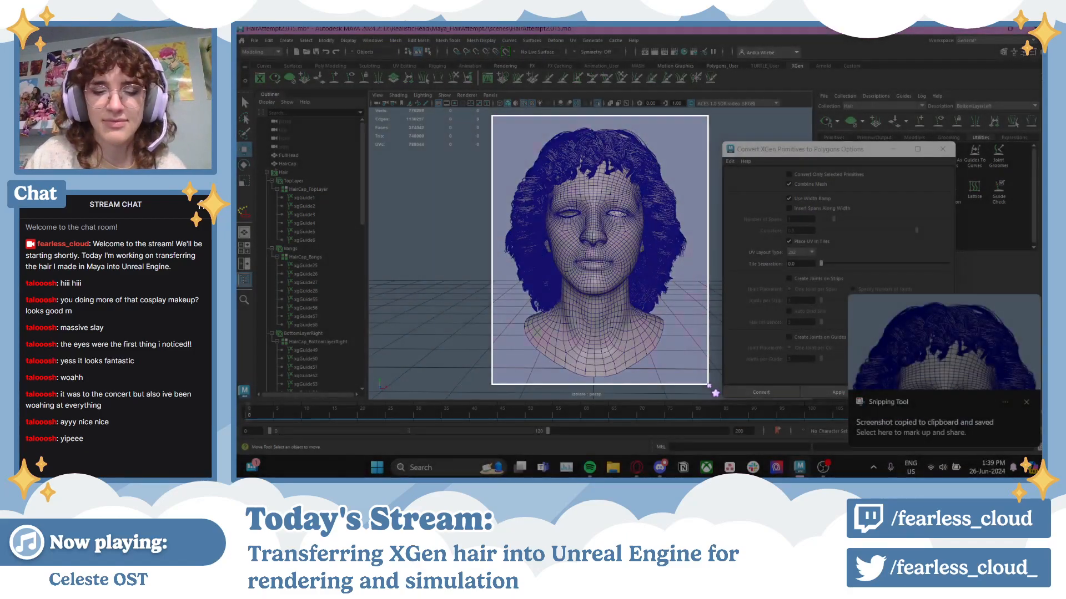
- Switch to Spotify, skip to the next track of the Celeste soundtrack and return to Maya
click(593, 473)
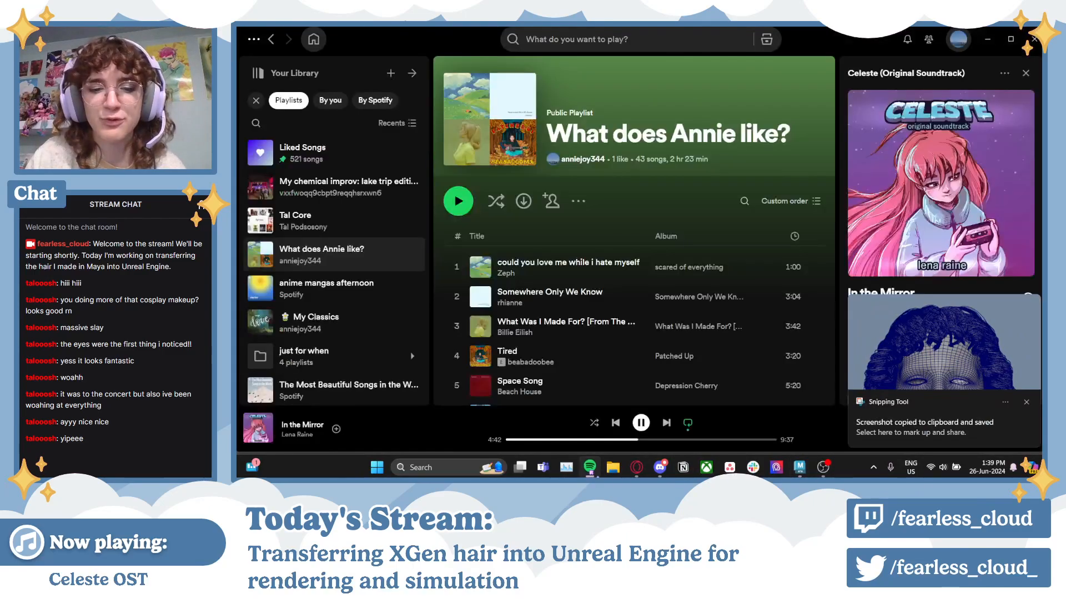
click(666, 423)
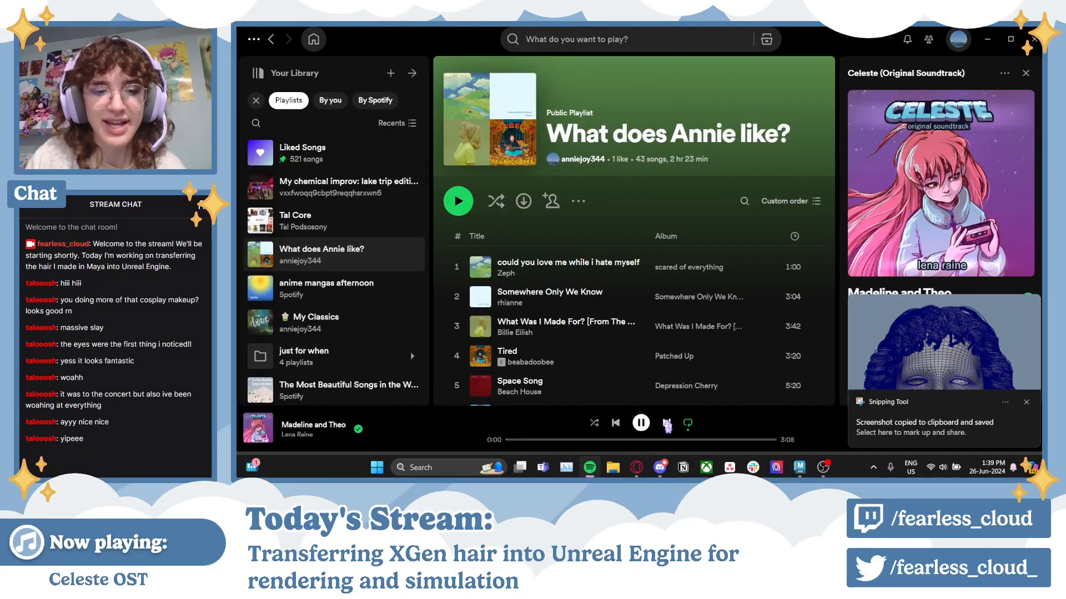
key(alt+Tab)
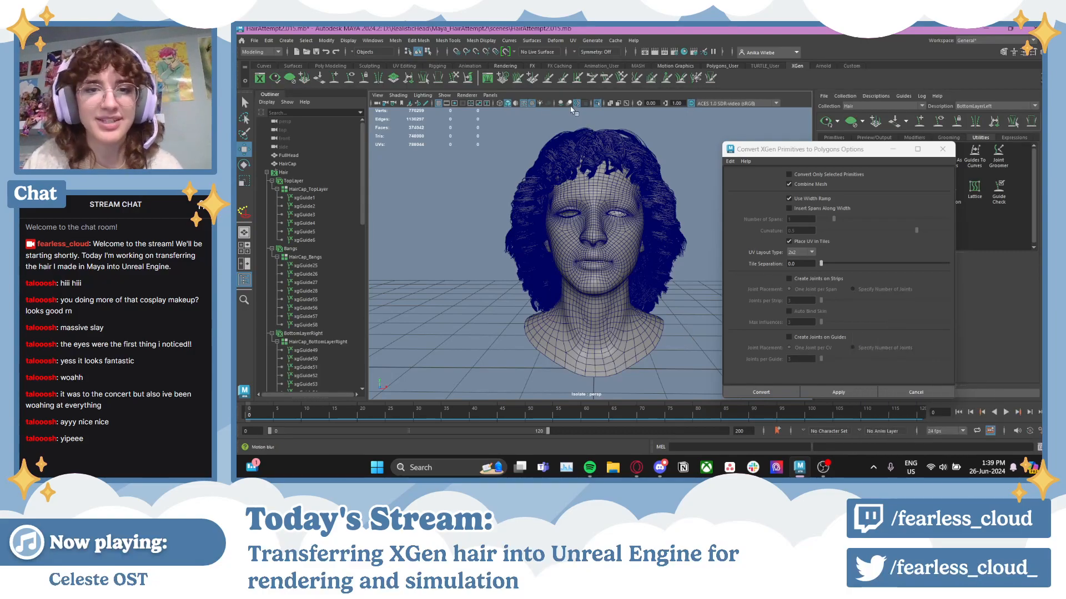
- Turn off the wireframe overlay and capture a screenshot of the plain shaded head and hair from the front
click(523, 103)
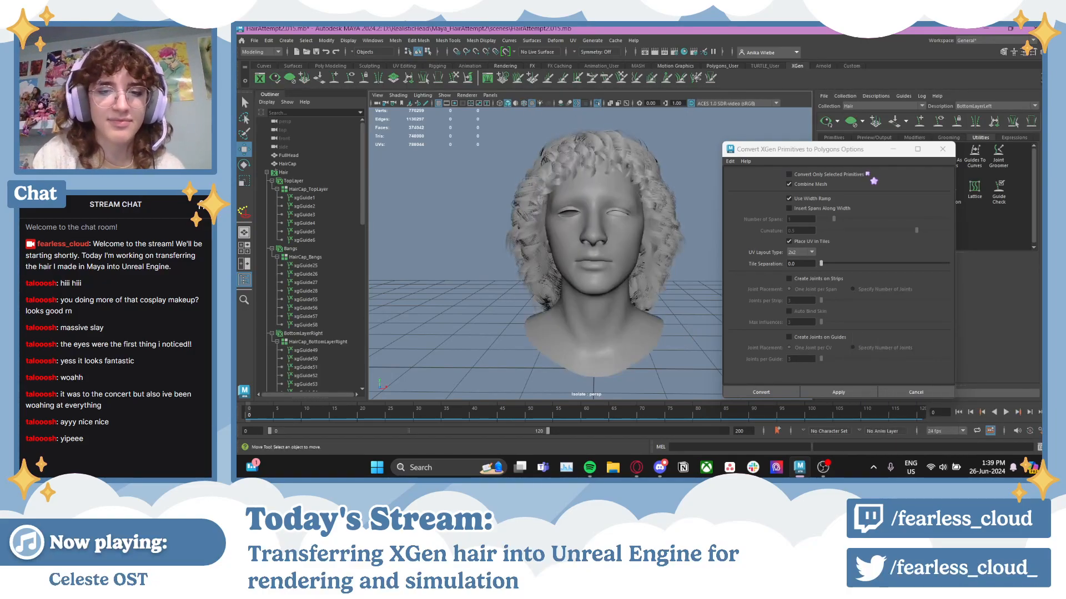
key(super+shift+s)
drag(494, 119, 712, 391)
alt+drag(634, 274, 589, 312)
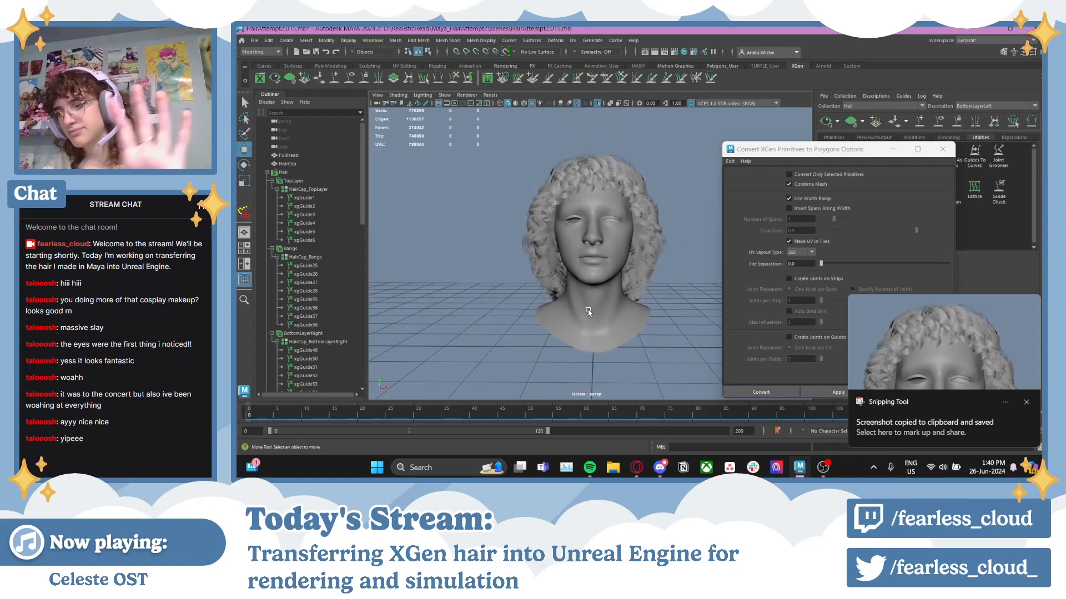
- Show the wireframe overlay again, select polySurface13 in the BottomLayerLeft_convert group and examine its strands up close
click(524, 104)
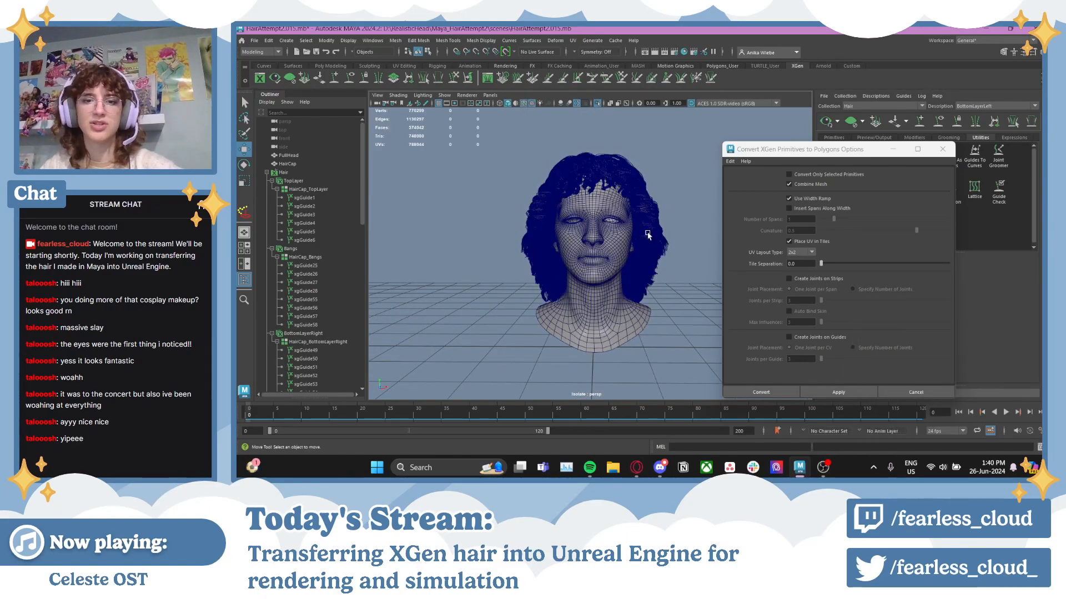
alt+drag(569, 251, 618, 268)
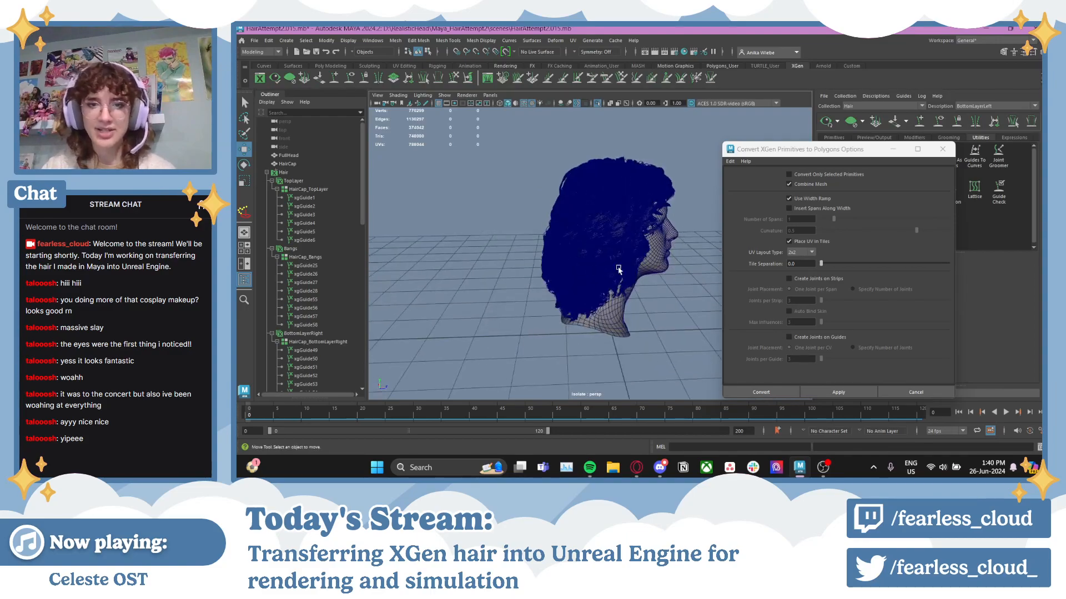
alt+right_drag(618, 269, 708, 287)
scroll(330, 348, down, 15)
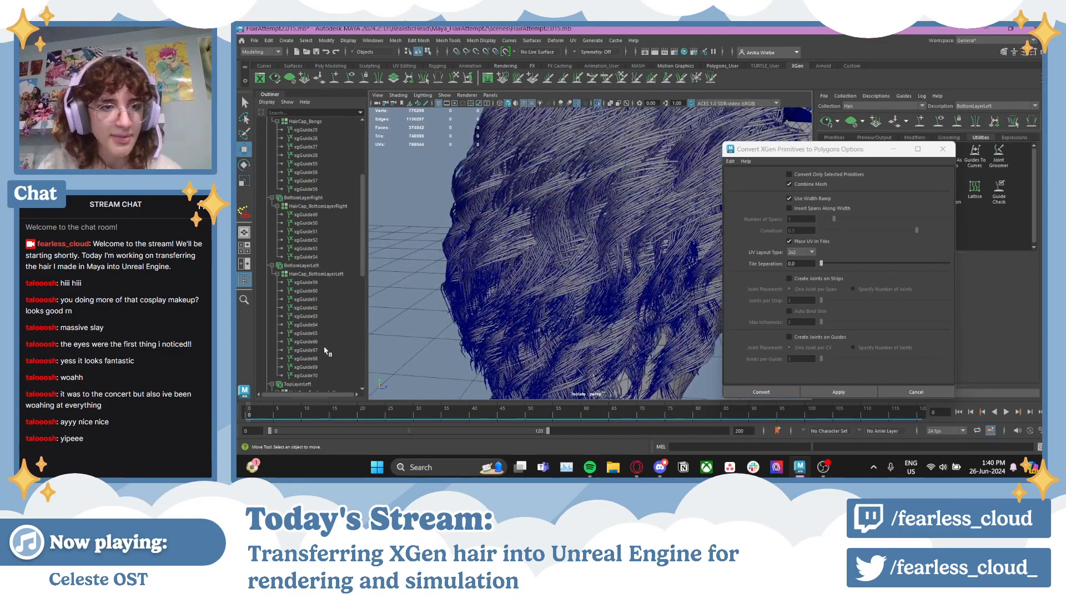
click(266, 360)
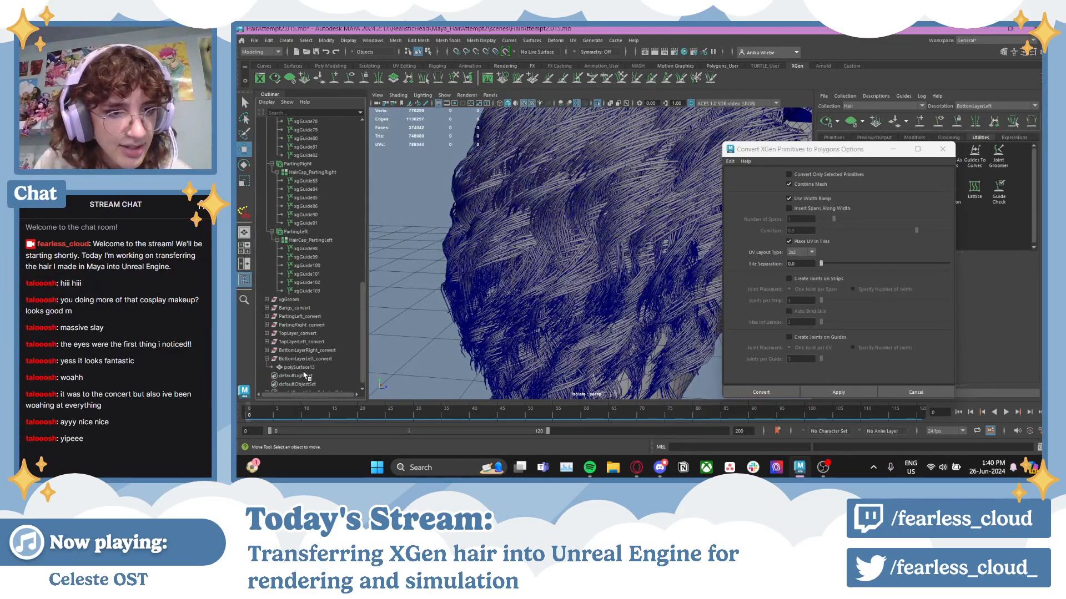
click(304, 369)
alt+drag(605, 338, 497, 335)
alt+right_drag(497, 335, 694, 357)
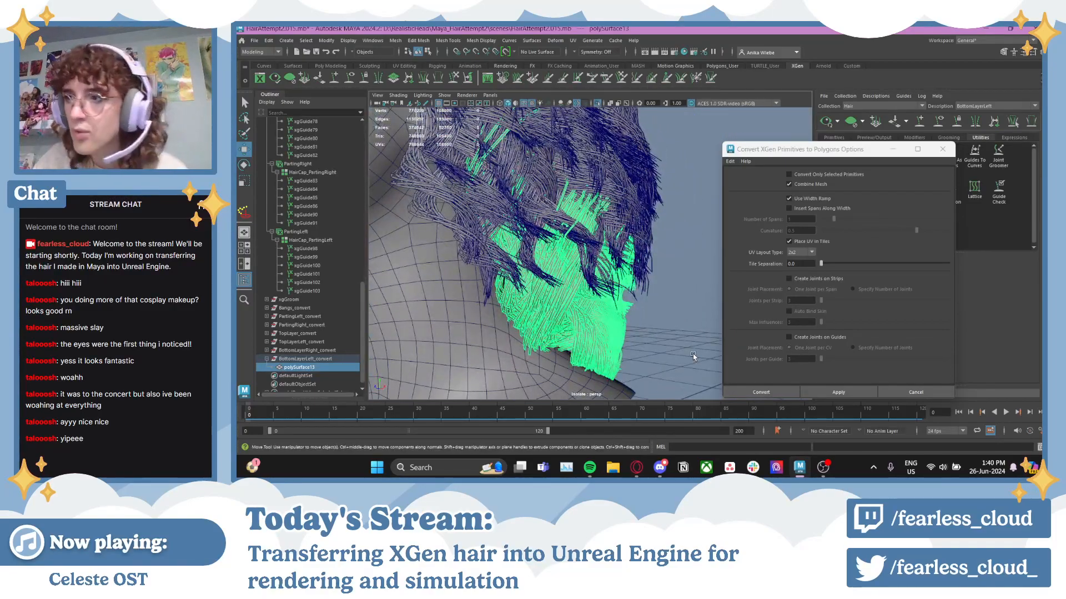
alt+drag(660, 363, 643, 348)
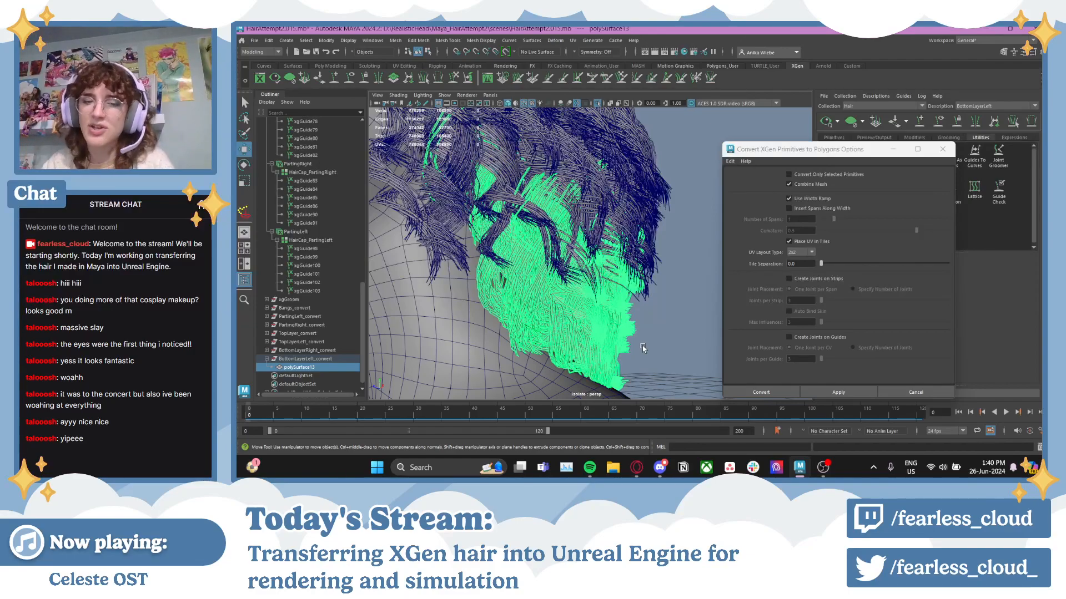
- Select all faces of a single hair strand in the BottomLayerLeft_convert mesh and isolate it to inspect its shape
alt+right_drag(638, 336, 687, 340)
right_click(688, 339)
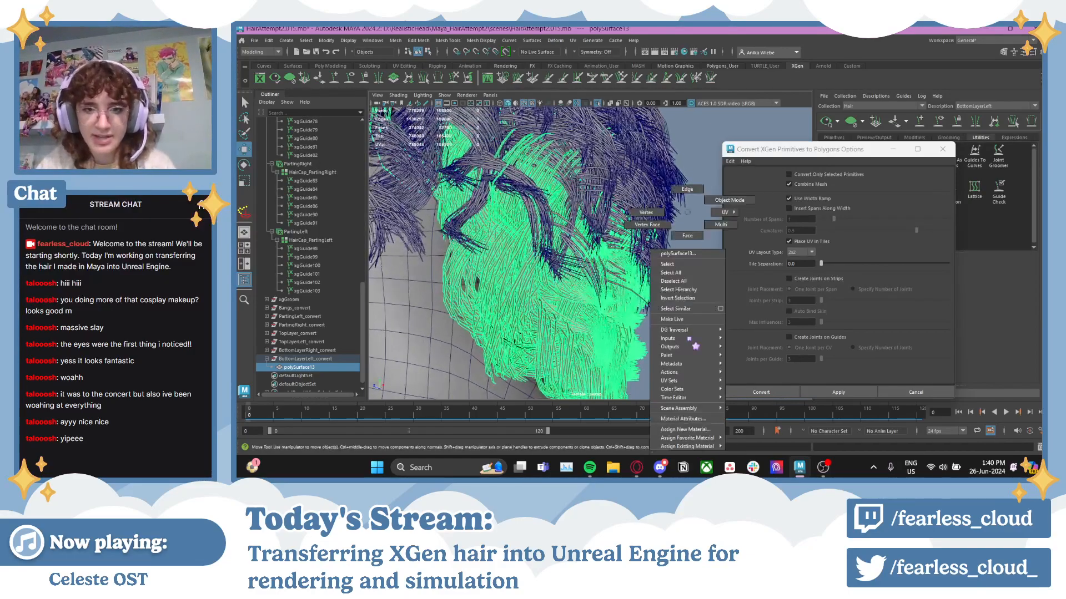
right_drag(687, 212, 681, 235)
alt+right_drag(544, 328, 571, 314)
double_click(559, 312)
alt+drag(559, 311, 628, 339)
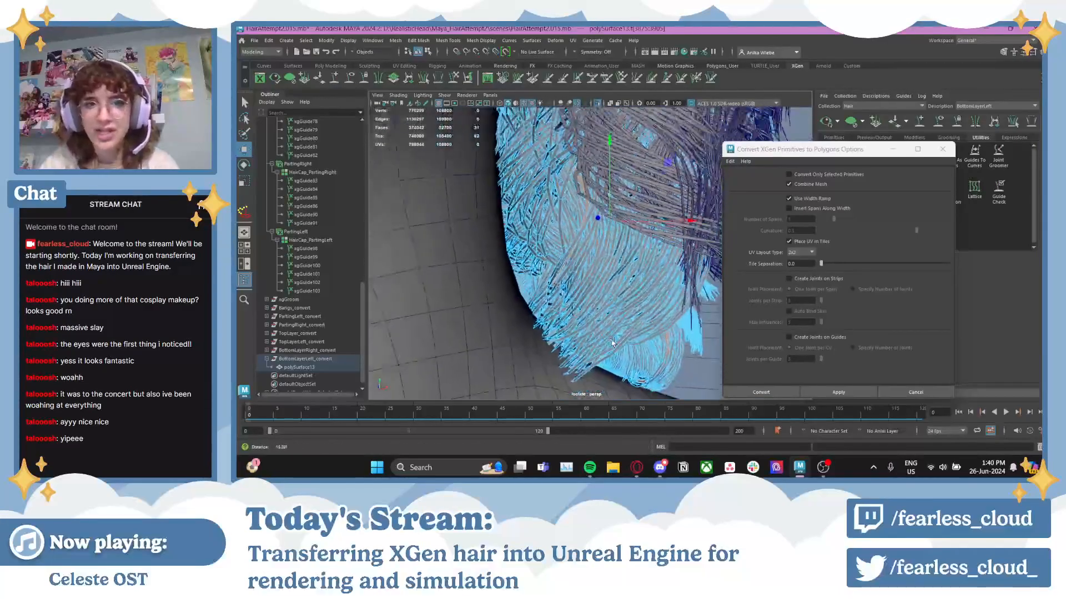
click(597, 103)
click(597, 103)
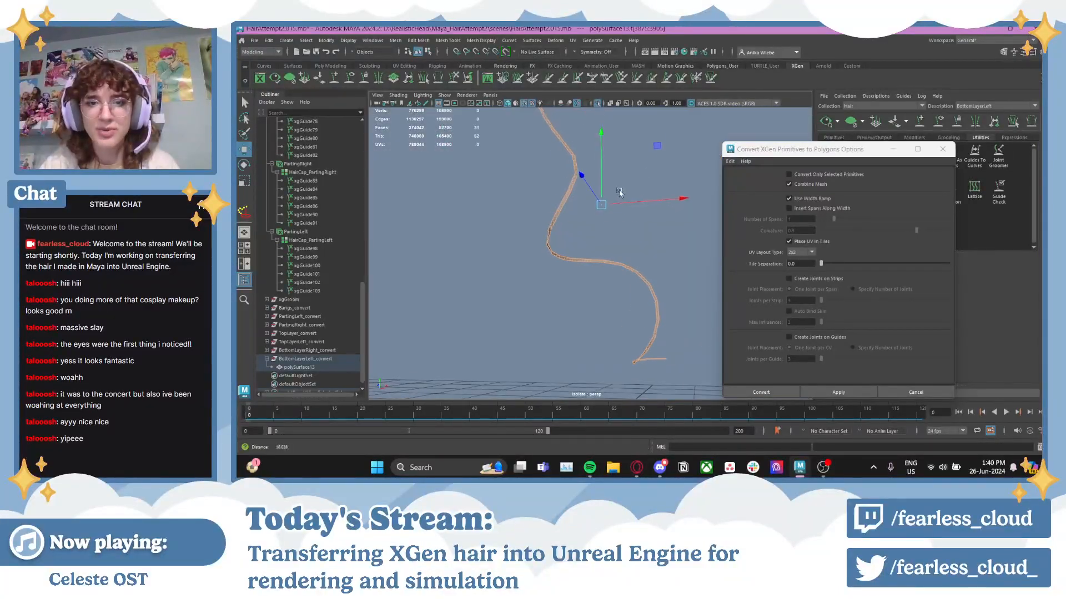
click(687, 235)
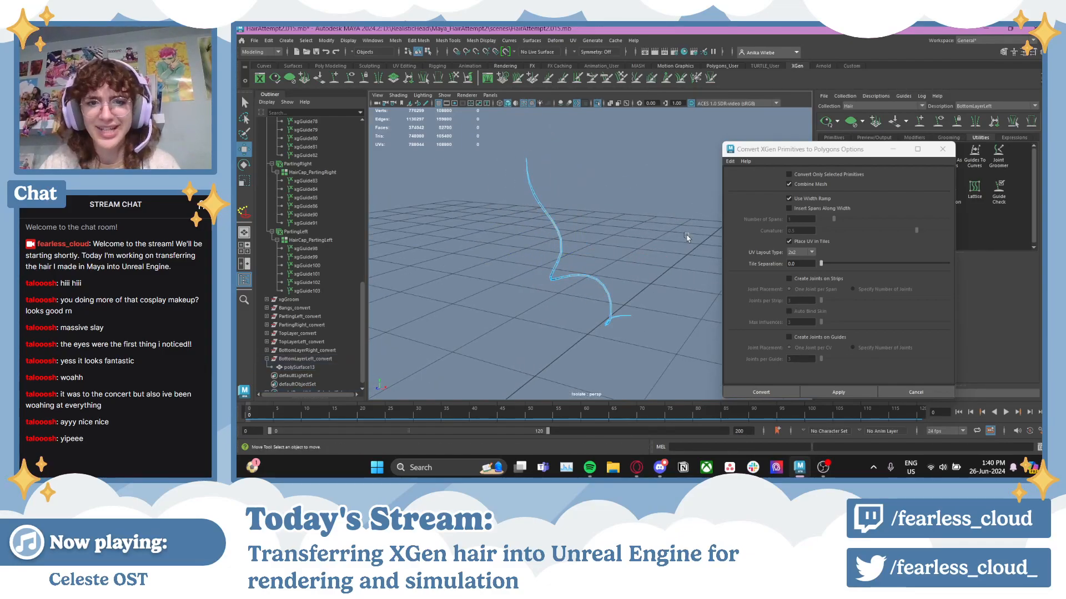
alt+drag(687, 236, 422, 230)
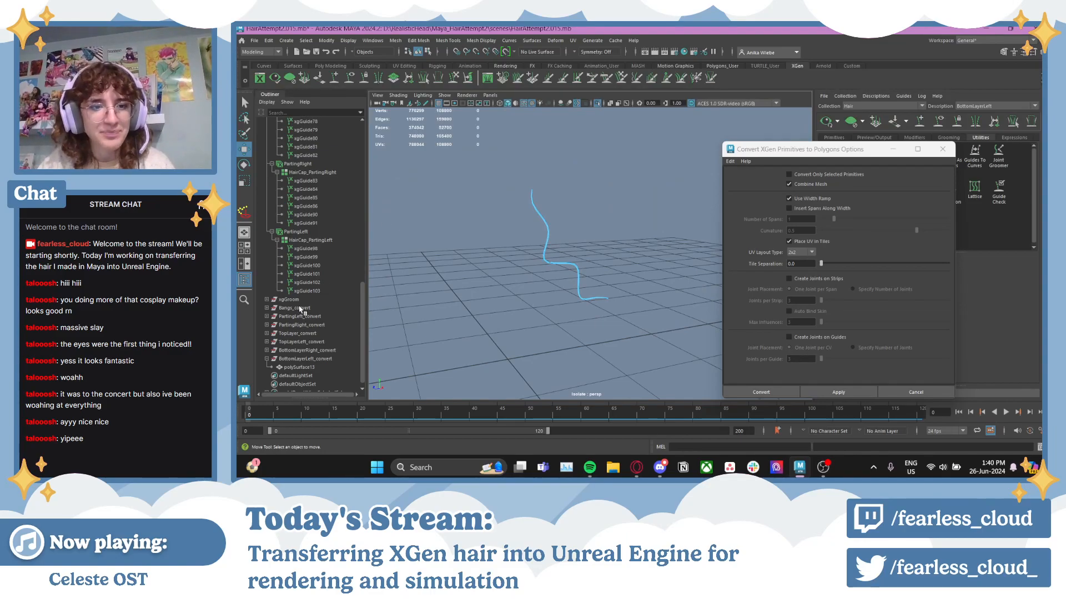
- Isolate the converted hair groups together with the FullHead mesh in the viewport
drag(297, 310, 300, 368)
scroll(293, 323, up, 15)
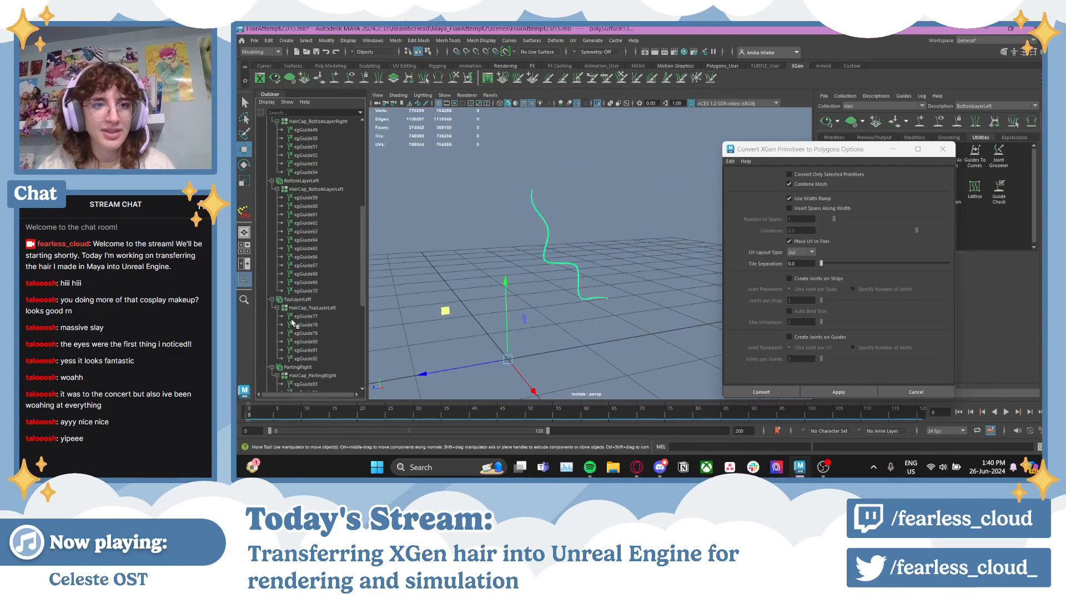
ctrl+click(292, 156)
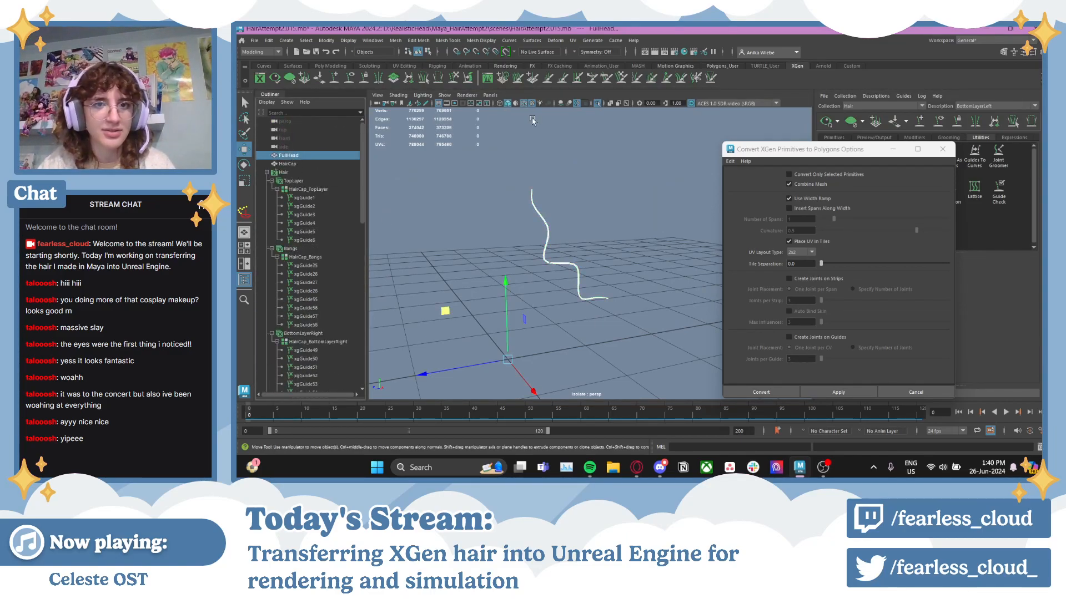
click(598, 105)
click(598, 104)
click(666, 267)
- Examine the converted hair's wireframe density on the head from the side and the front
scroll(660, 272, up, 10)
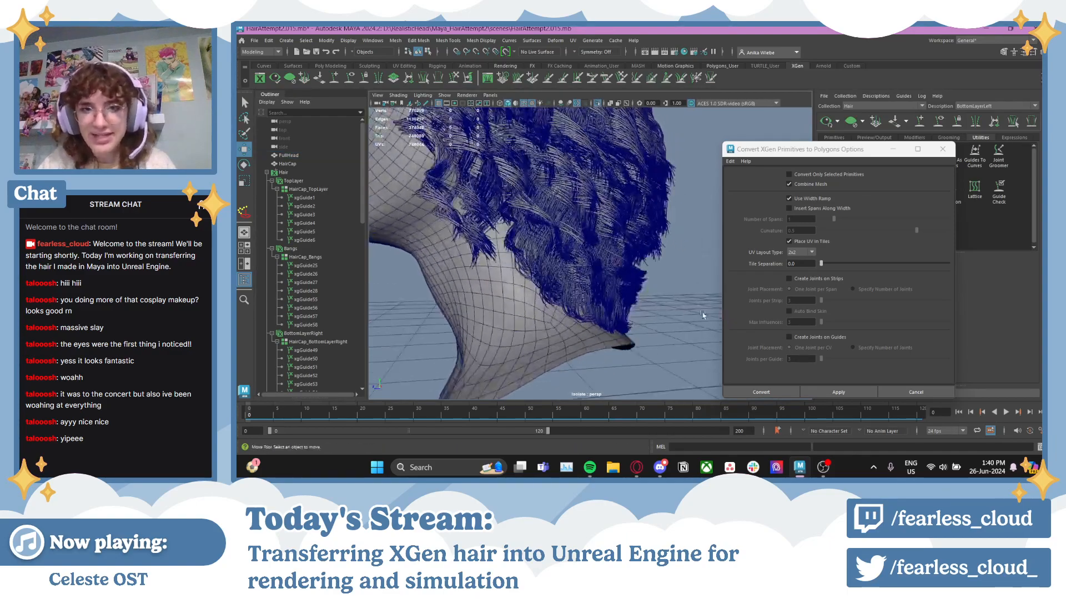
scroll(625, 289, up, 4)
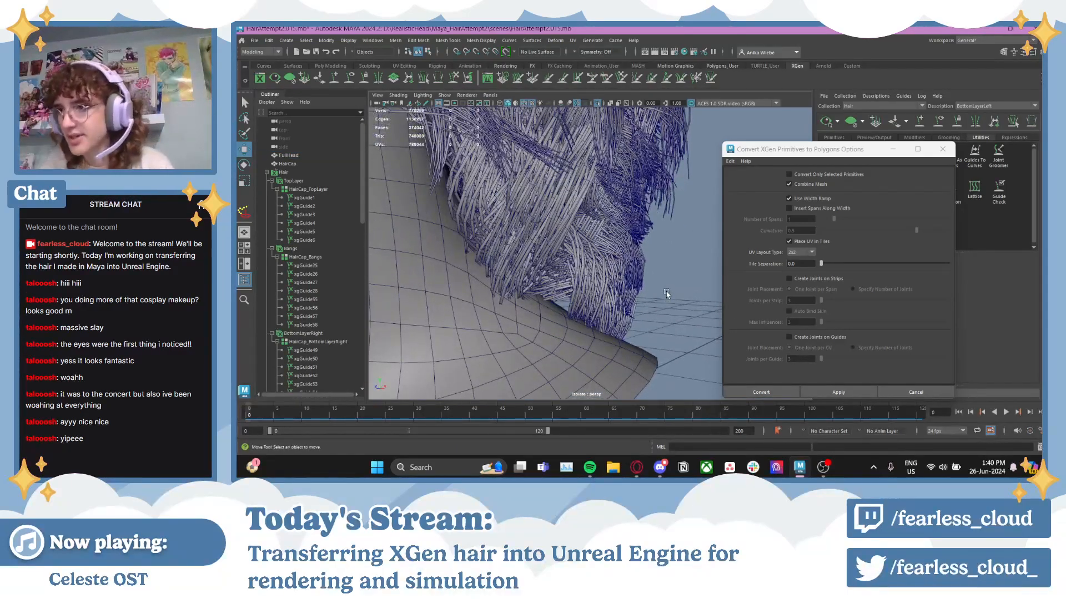
scroll(666, 295, down, 8)
mouse_move(533, 292)
alt+mouse_down()
mouse_move(600, 289)
mouse_move(517, 281)
alt+mouse_up()
scroll(583, 285, down, 4)
scroll(517, 281, down, 3)
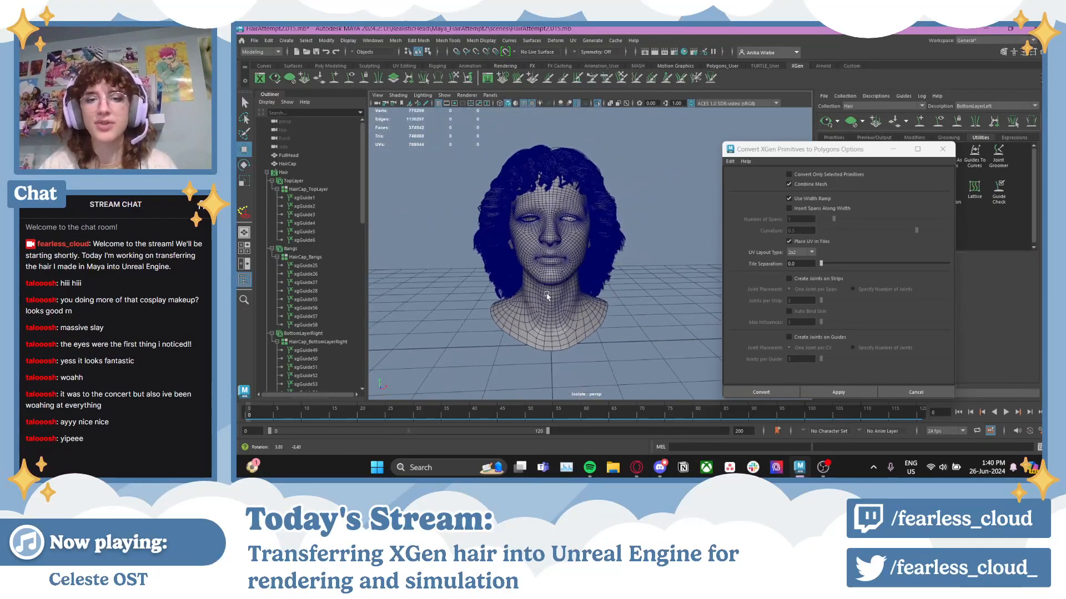
click(589, 313)
click(647, 289)
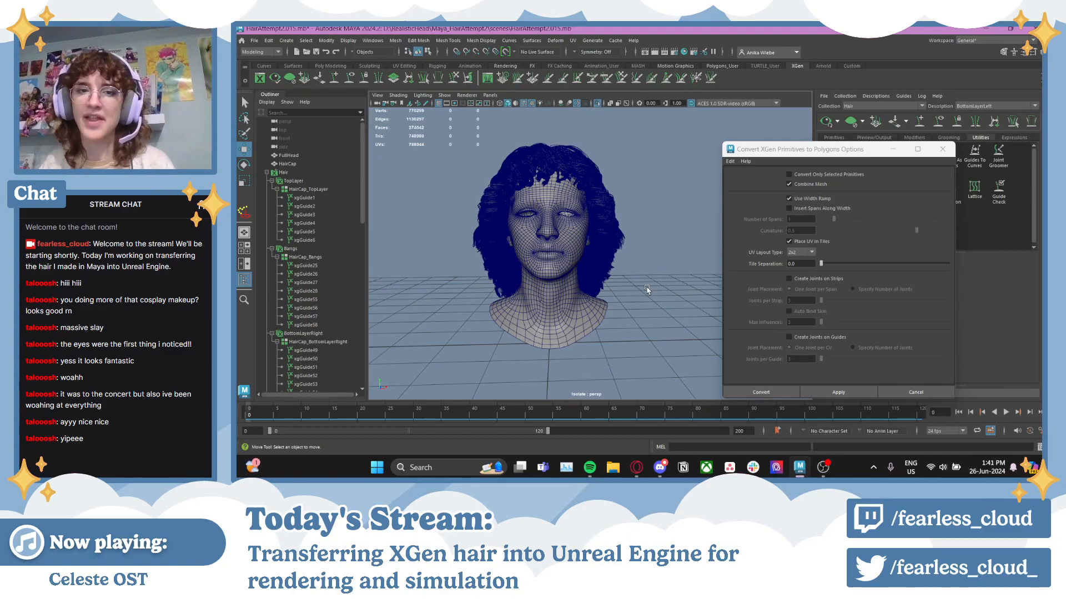
click(617, 218)
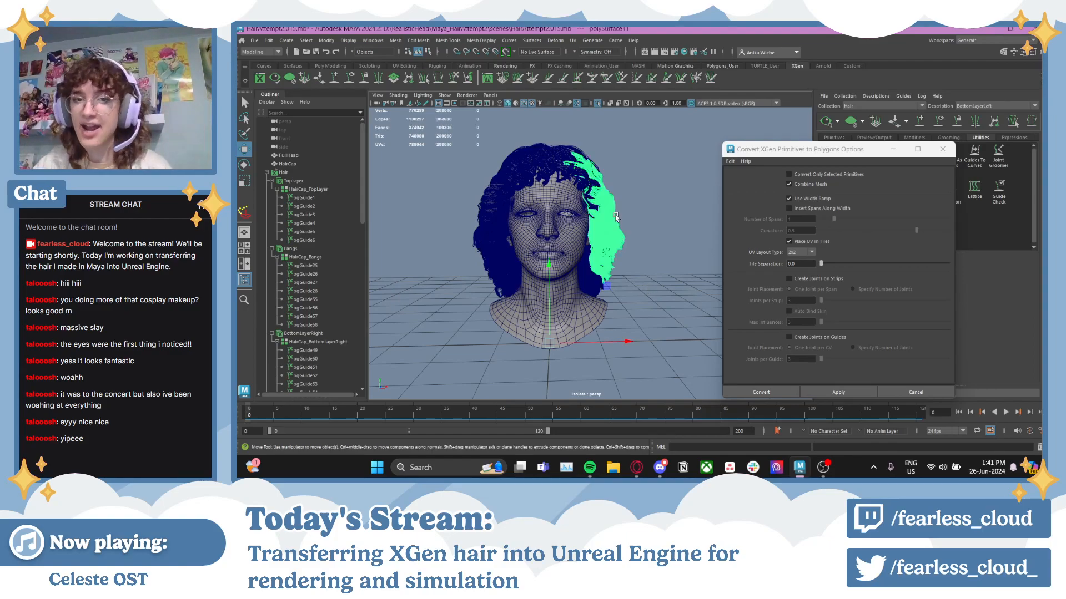
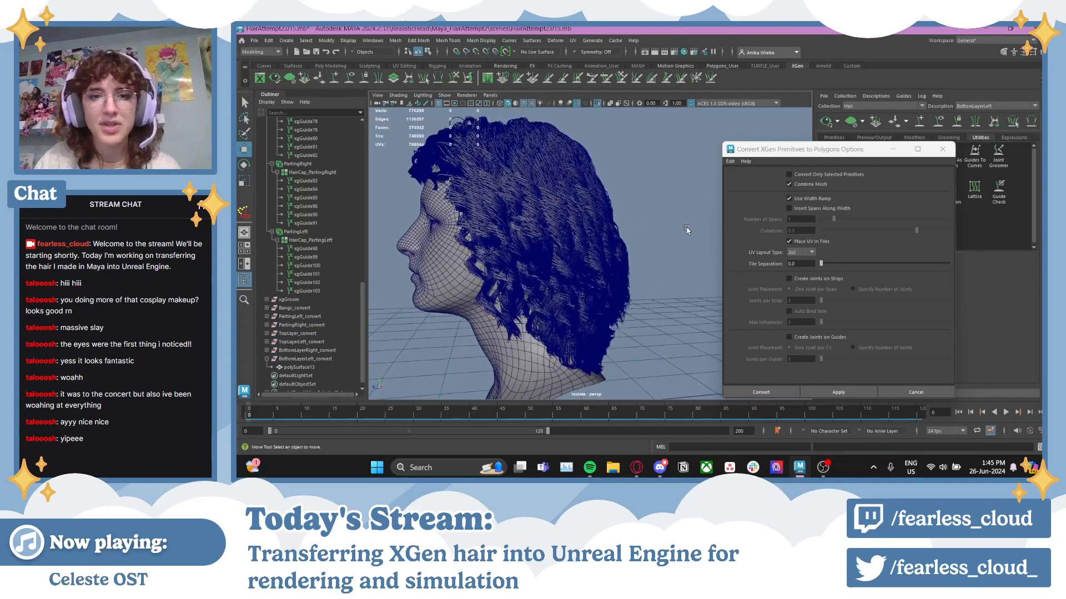
- Turn off the wireframe overlay so the head and hair display as plain shaded surfaces
click(523, 104)
scroll(558, 134, down, 3)
alt+drag(559, 134, 671, 205)
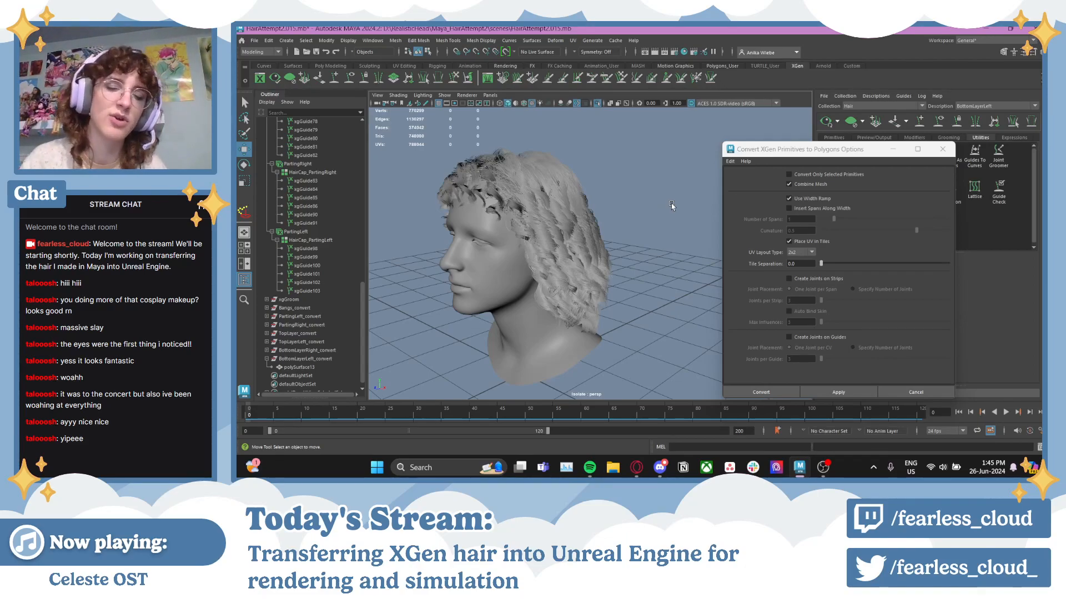
- Examine the shaded hair from the side, above and front, checking the curls and how the bangs meet the forehead
alt+drag(704, 198, 672, 213)
alt+drag(543, 190, 502, 176)
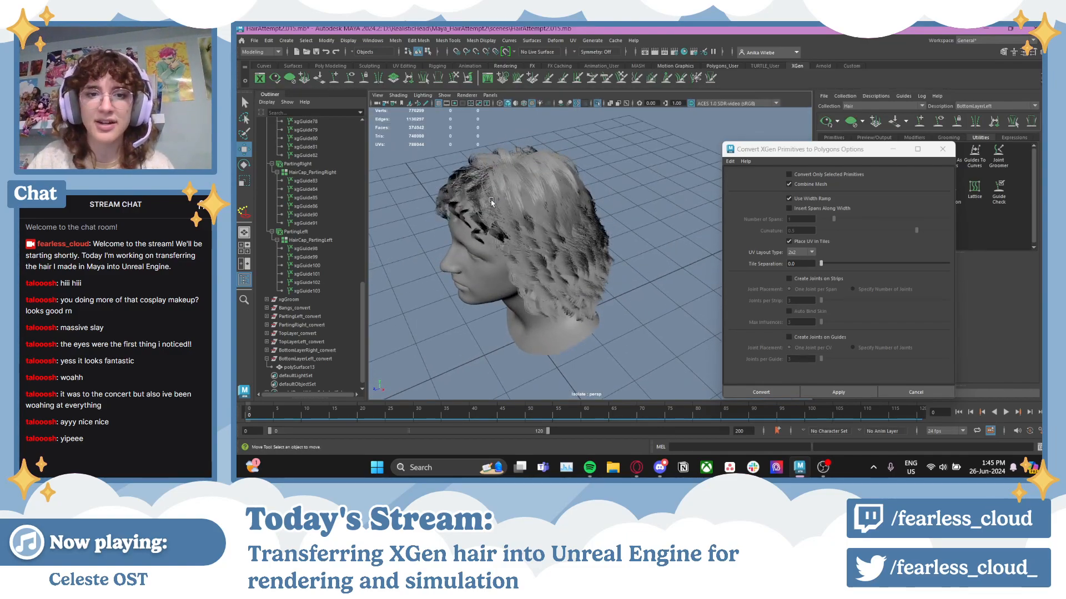
alt+drag(541, 235, 513, 198)
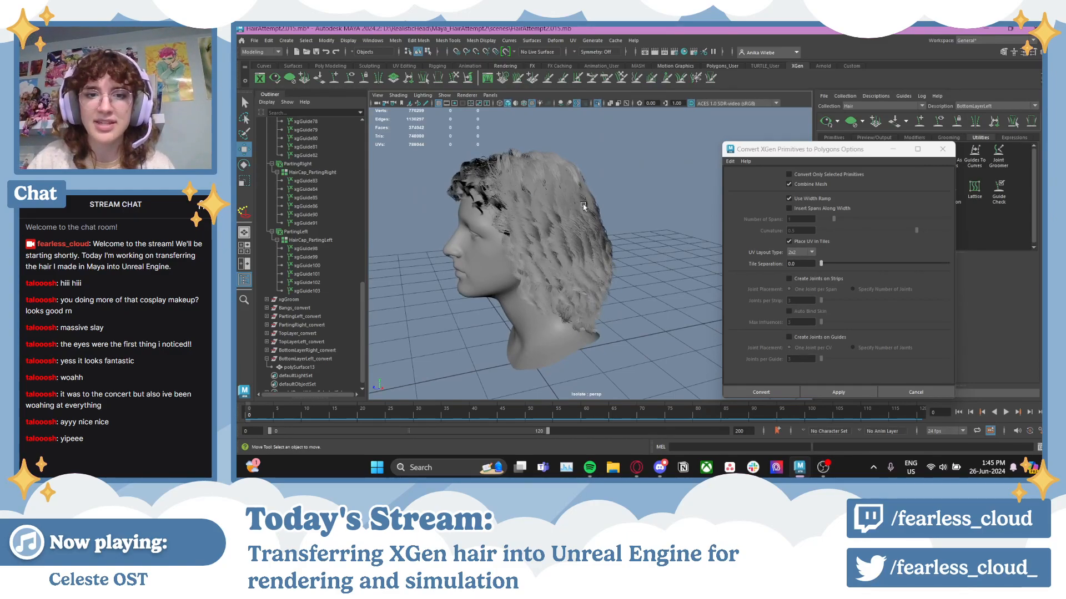
alt+drag(519, 278, 587, 248)
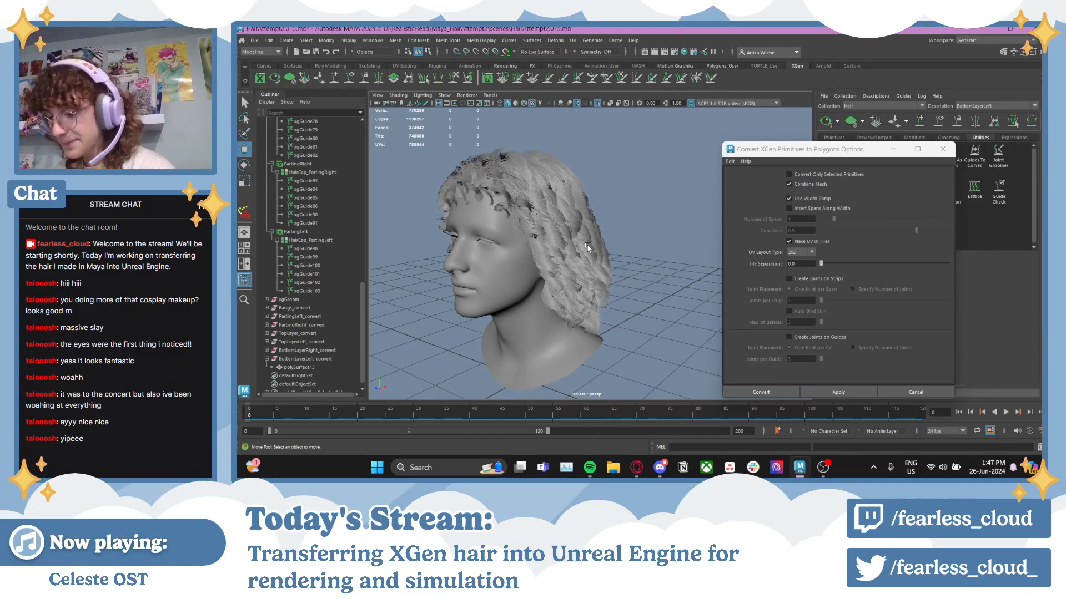
alt+drag(507, 227, 601, 264)
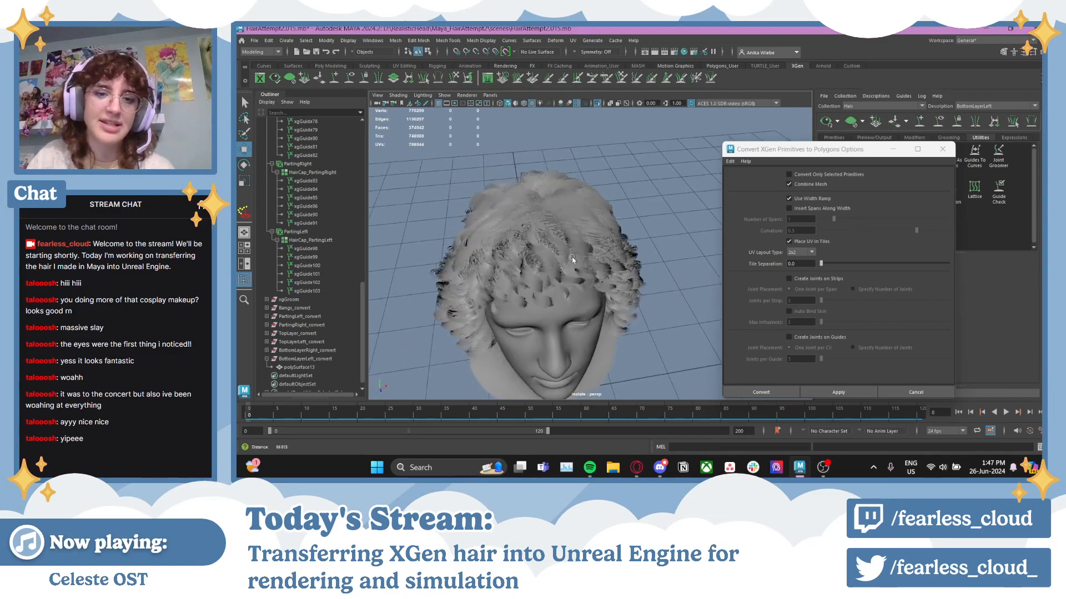
scroll(602, 263, up, 4)
click(547, 237)
alt+drag(547, 238, 597, 257)
click(530, 225)
scroll(530, 225, down, 4)
click(520, 231)
scroll(612, 276, up, 4)
alt+drag(605, 221, 550, 225)
click(709, 174)
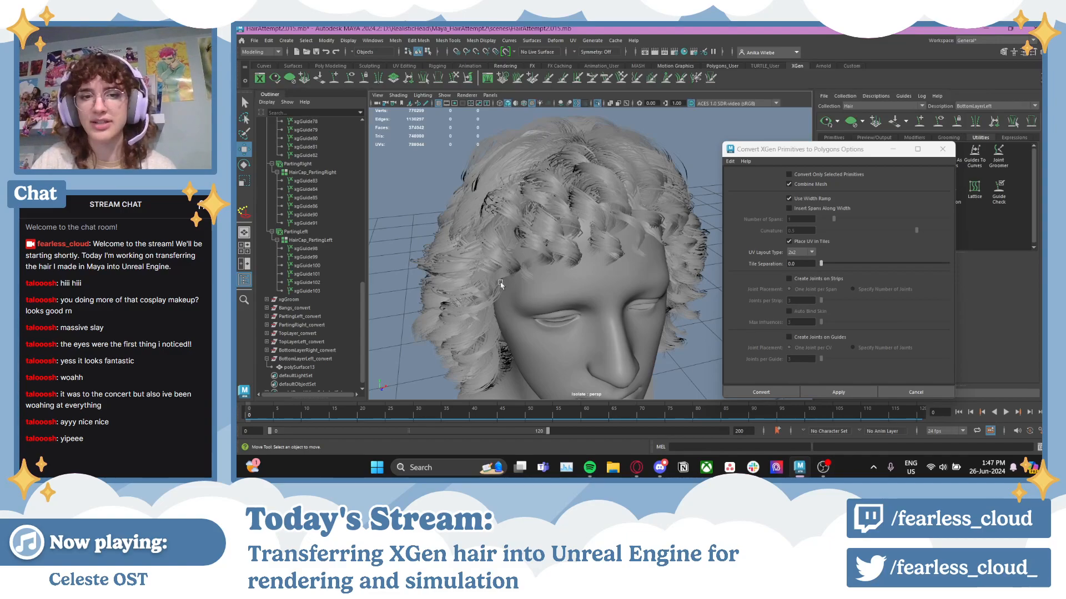
alt+drag(608, 244, 547, 249)
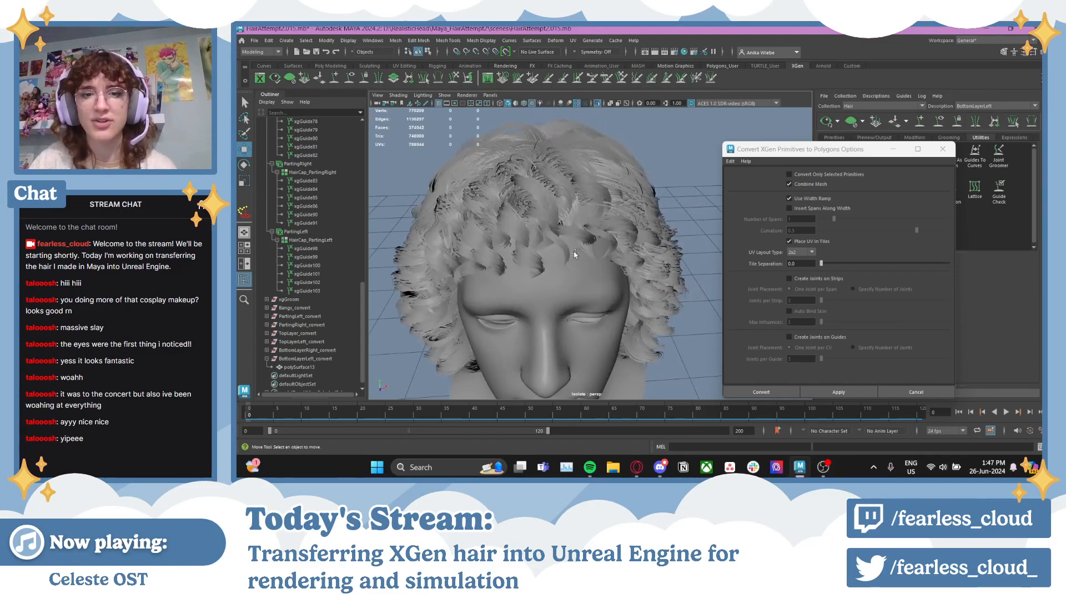
click(558, 239)
click(531, 237)
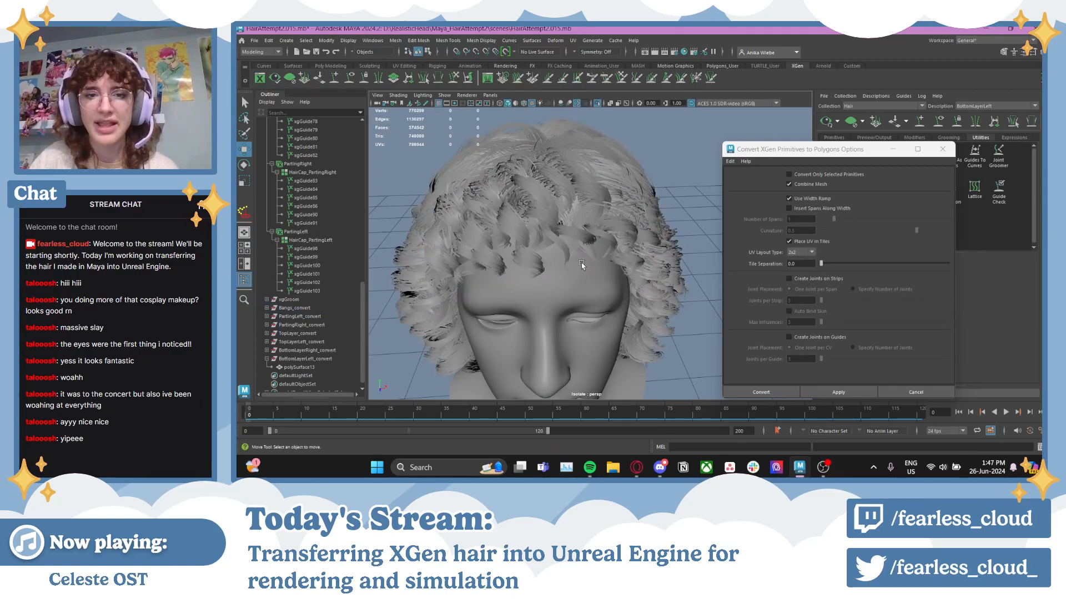
alt+drag(628, 223, 516, 183)
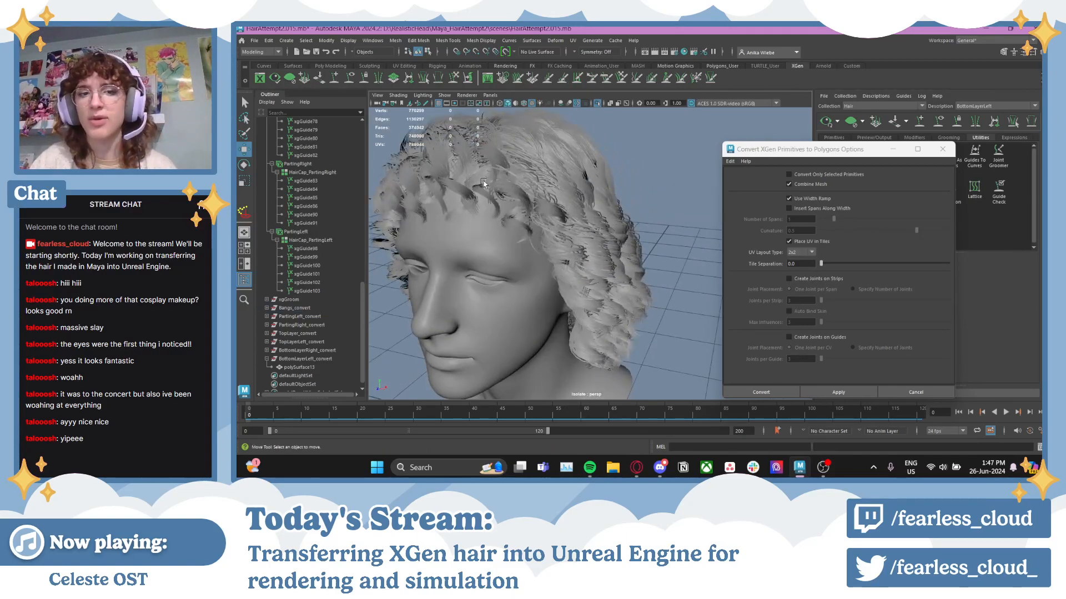
alt+drag(476, 121, 574, 238)
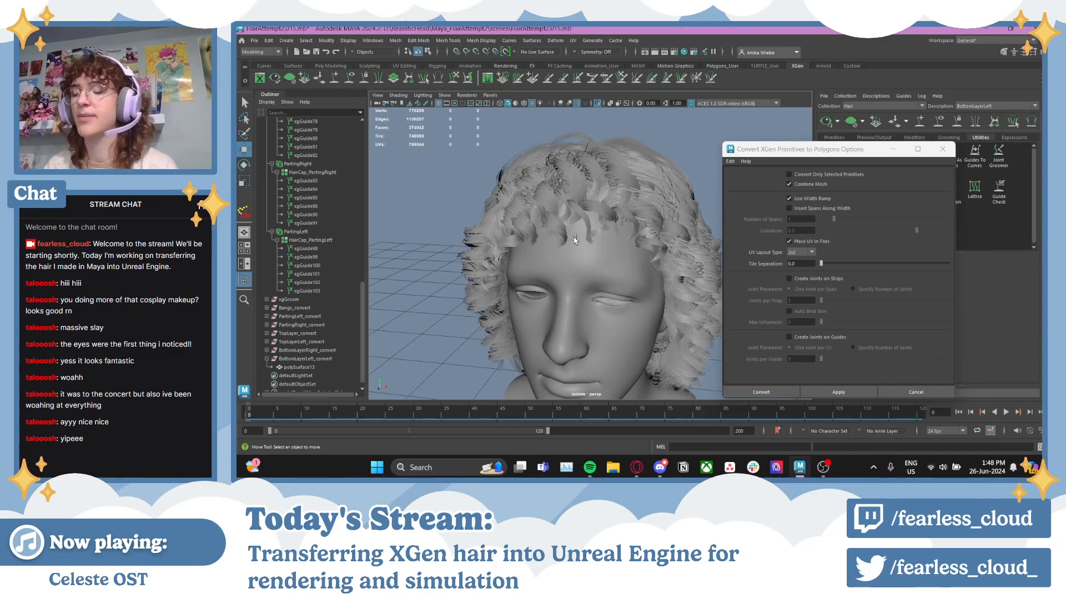
- Highlight the Bangs_convert mesh to check its coverage from the side, and deselect it
click(592, 203)
alt+drag(592, 203, 680, 263)
alt+middle_drag(680, 264, 583, 234)
alt+right_drag(583, 234, 599, 226)
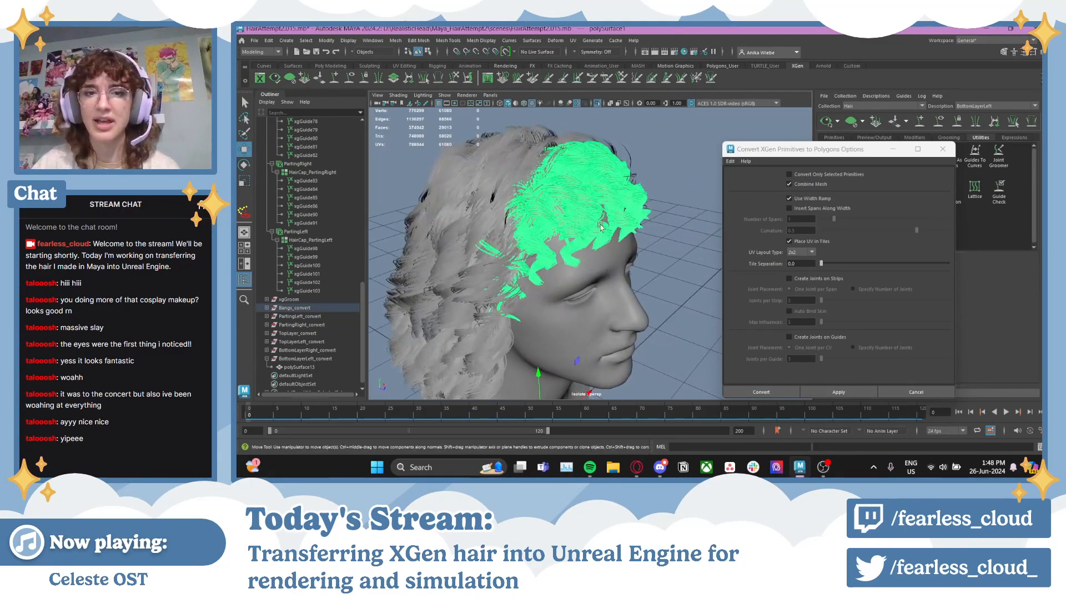
alt+drag(592, 192, 477, 183)
click(690, 190)
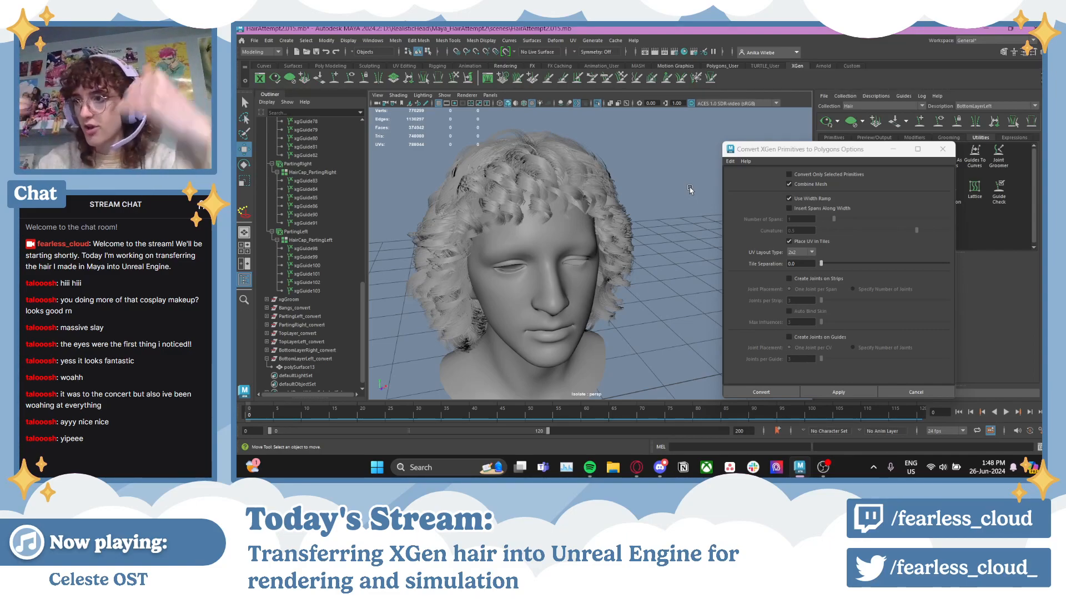
- Examine the side hair and the hairline around the face up close and from the front
alt+drag(661, 220, 633, 244)
alt+right_drag(633, 244, 660, 245)
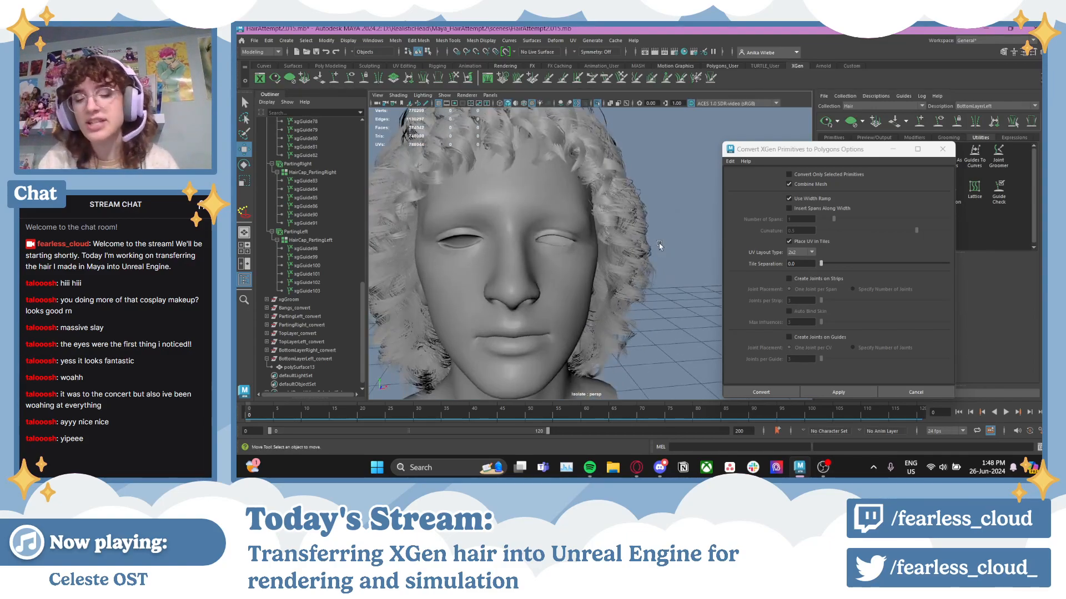
alt+drag(637, 238, 588, 258)
click(600, 240)
click(470, 265)
alt+drag(471, 265, 589, 302)
alt+right_drag(588, 302, 646, 297)
alt+drag(645, 297, 679, 283)
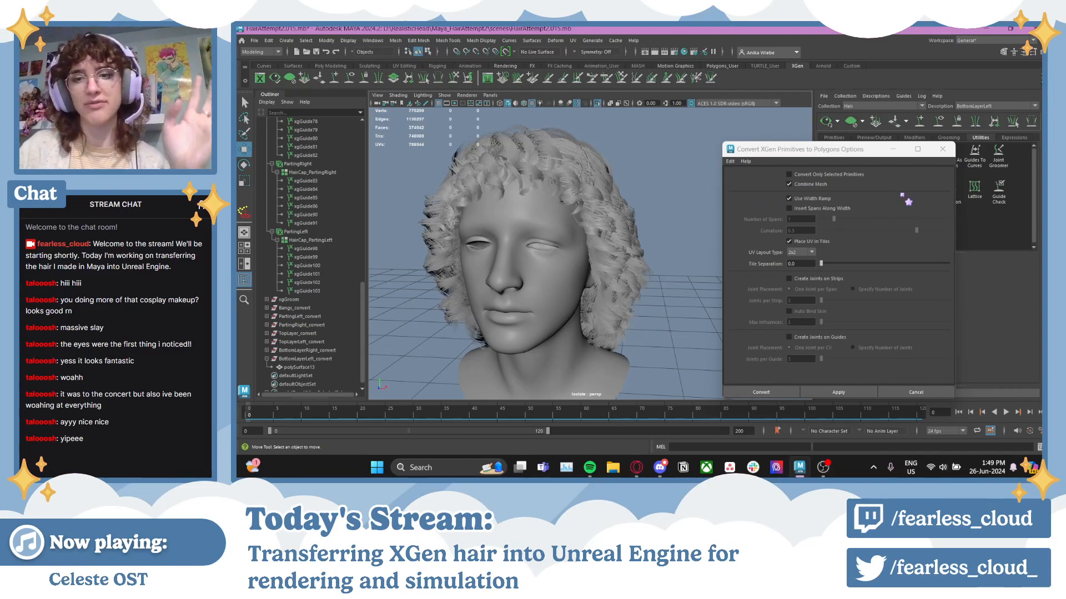
- Close the Convert XGen Primitives to Polygons options and save the scene
click(938, 149)
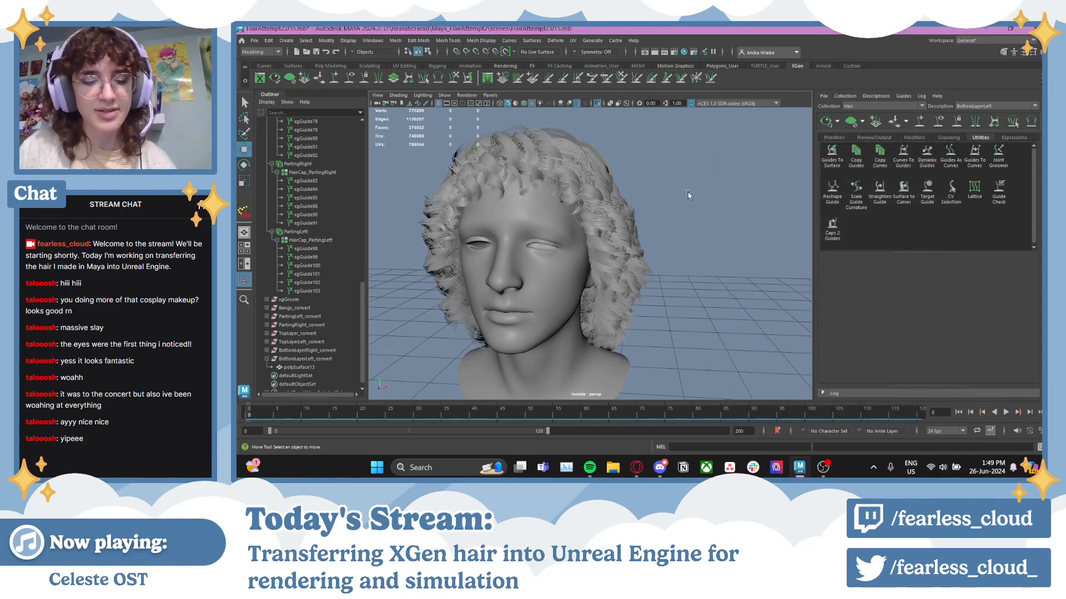
scroll(677, 194, down, 3)
mouse_move(615, 193)
alt+mouse_down()
mouse_move(635, 195)
mouse_move(630, 207)
alt+mouse_up()
key(ctrl+s)
key(w)
alt+right_drag(631, 207, 704, 204)
alt+drag(704, 205, 605, 192)
alt+middle_drag(605, 192, 678, 185)
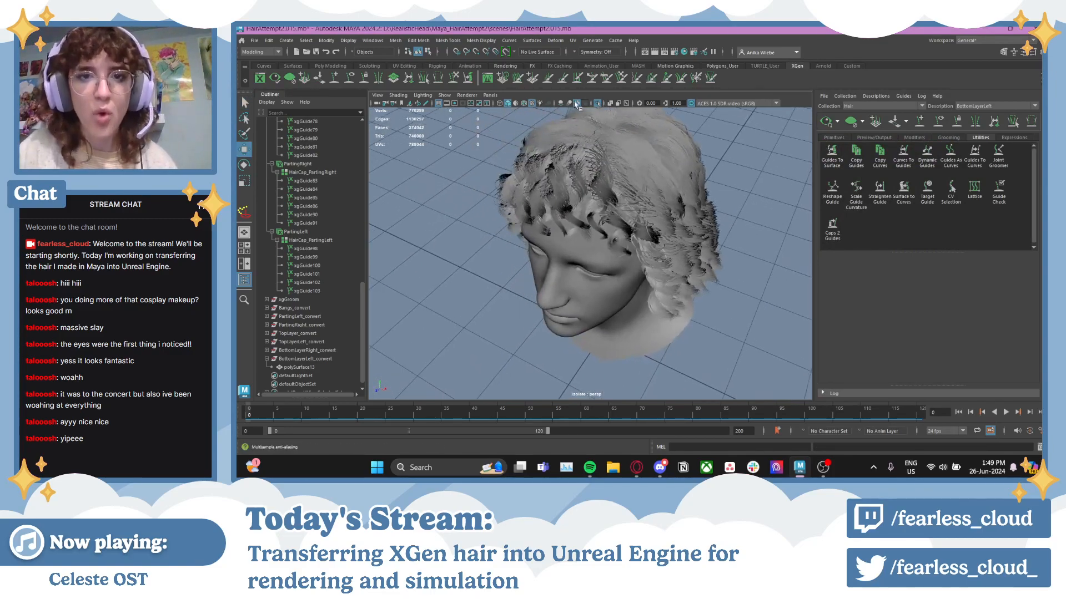
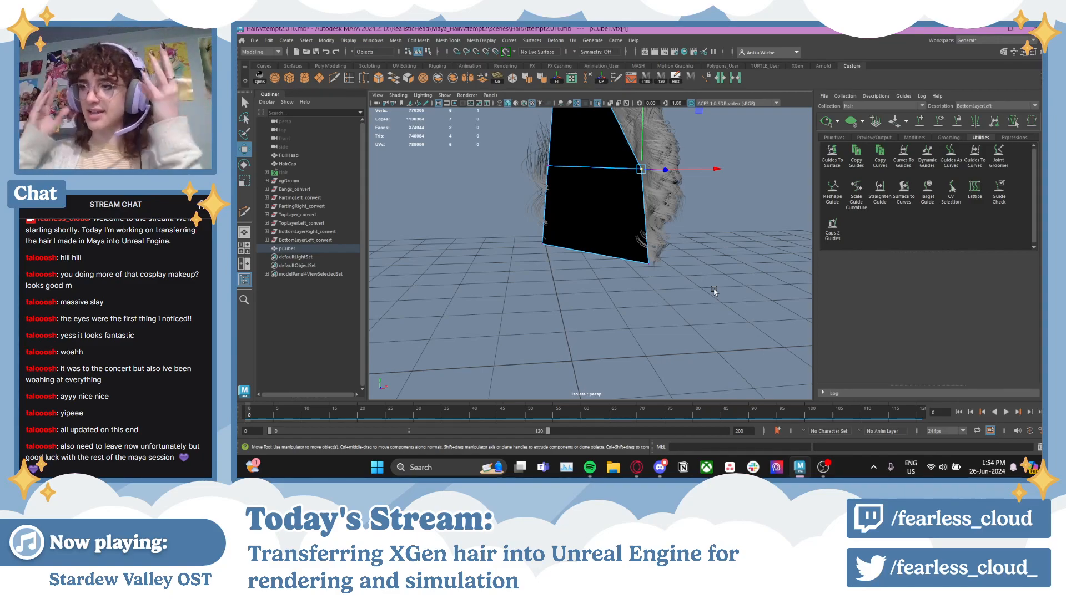
- Adjust a corner vertex of the flat pCube1 mesh beside the hair, checking its fit from several angles
alt+drag(729, 254, 700, 305)
click(646, 278)
alt+drag(701, 315, 743, 334)
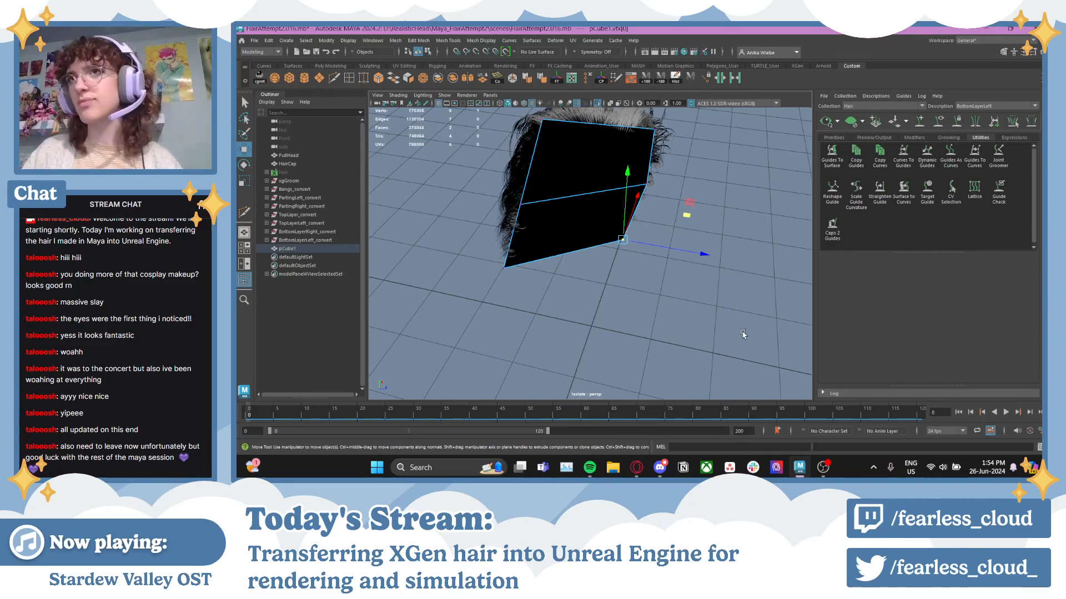
alt+drag(744, 328, 628, 318)
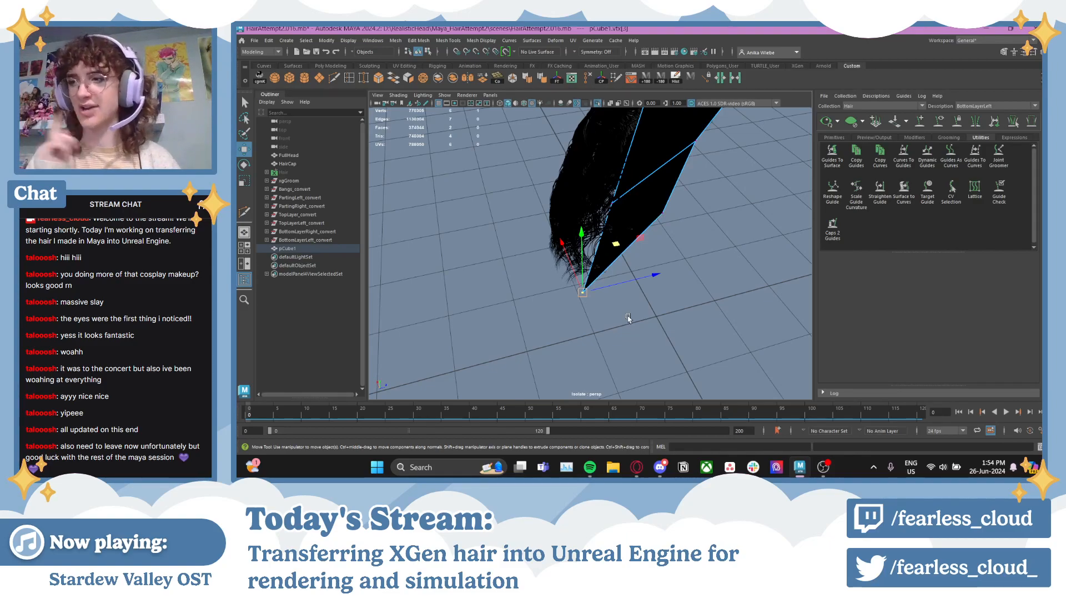
mouse_move(628, 317)
alt+mouse_down()
mouse_move(616, 314)
mouse_move(655, 305)
mouse_move(612, 311)
alt+mouse_up()
alt+drag(605, 233, 600, 261)
click(524, 202)
alt+drag(546, 217, 638, 284)
drag(651, 237, 654, 255)
alt+drag(654, 258, 658, 314)
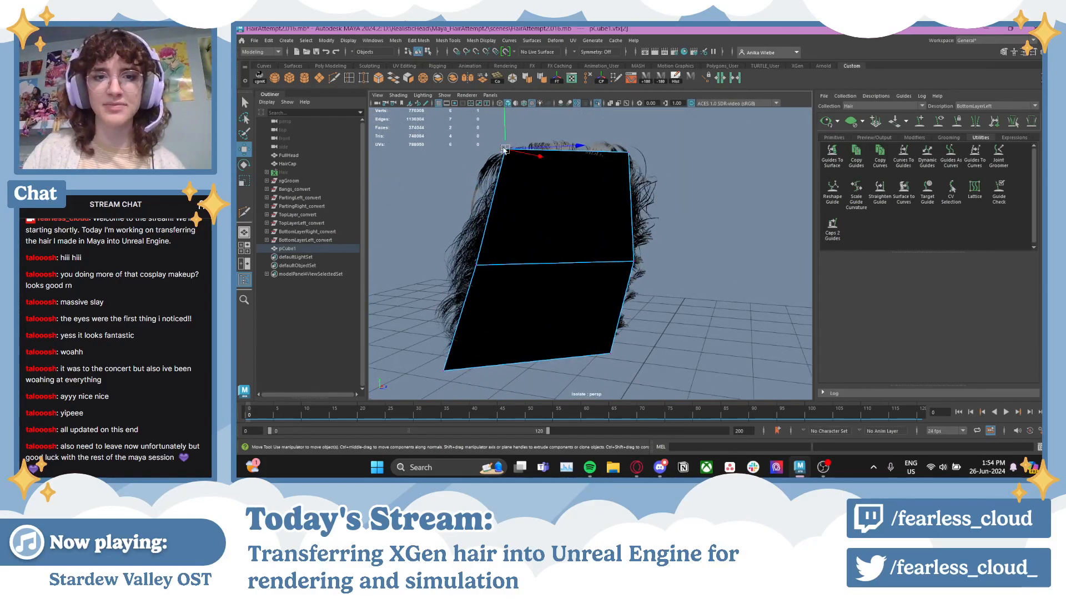
- Move both top corner vertices of the pCube1 mesh slightly inward and down so they sit within the hair's outline
drag(504, 150, 509, 157)
click(628, 153)
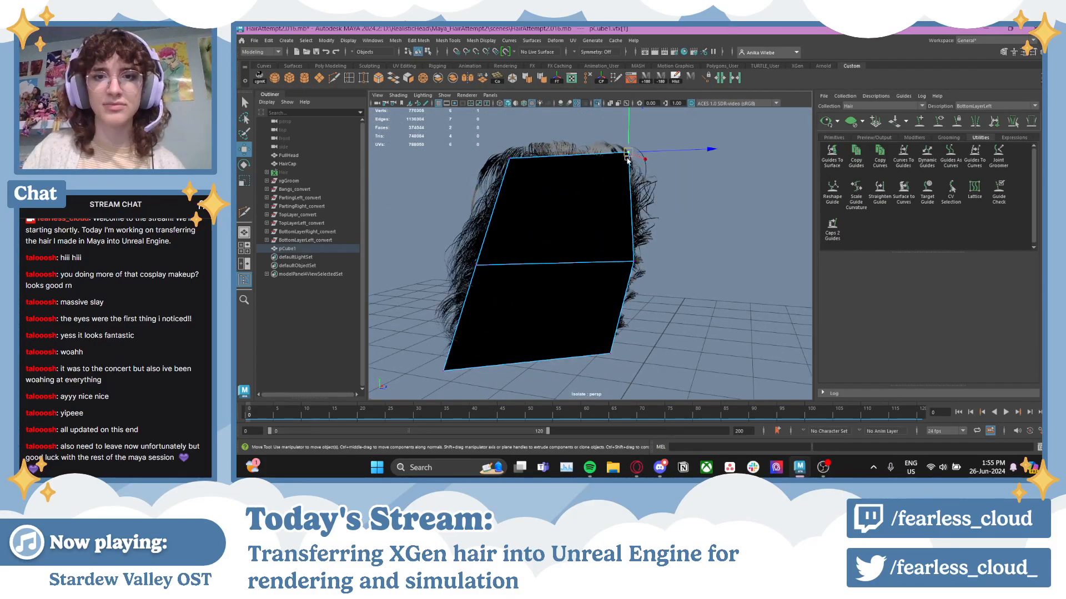
drag(628, 155, 622, 161)
alt+drag(623, 161, 563, 205)
alt+right_drag(564, 206, 571, 208)
alt+drag(571, 208, 702, 258)
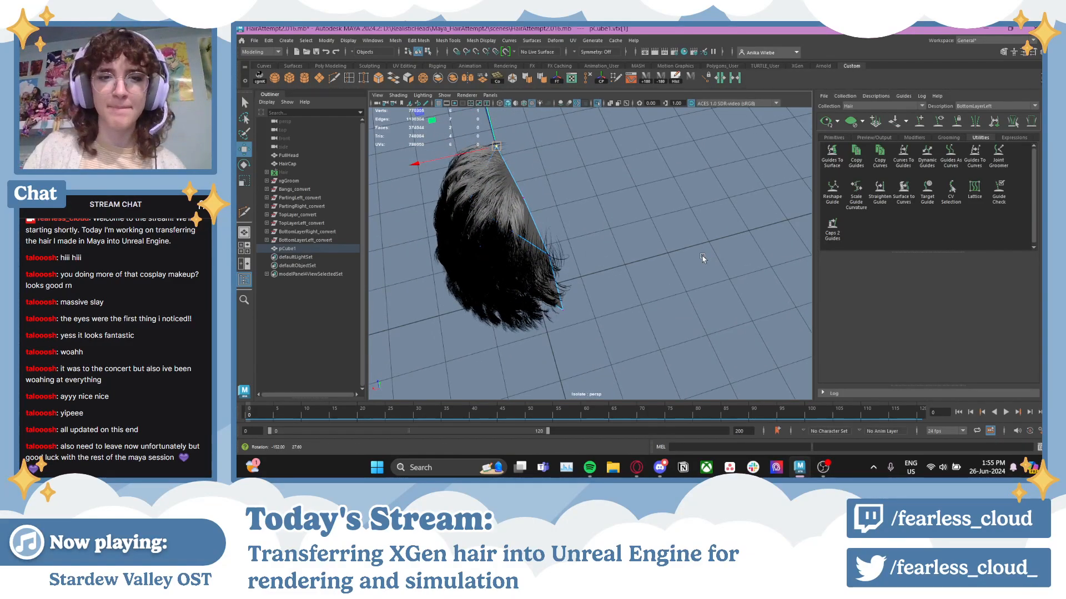
- Fit the side vertices of the flat pCube1 mesh to the hair's outline, checking from above, behind and the side
click(523, 198)
alt+drag(585, 206, 587, 223)
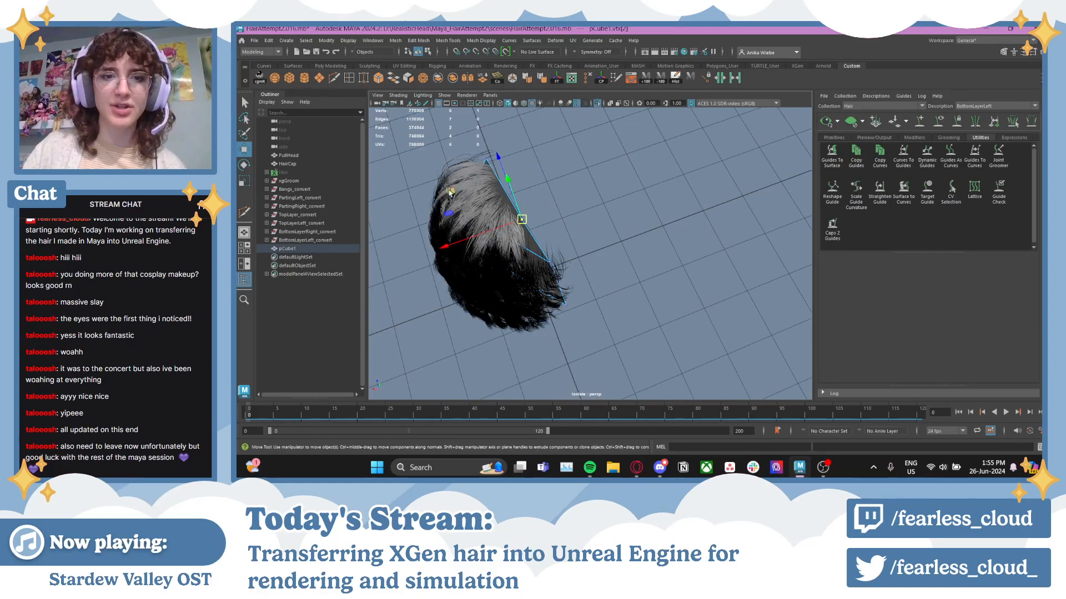
alt+drag(475, 205, 495, 207)
alt+right_drag(495, 207, 547, 238)
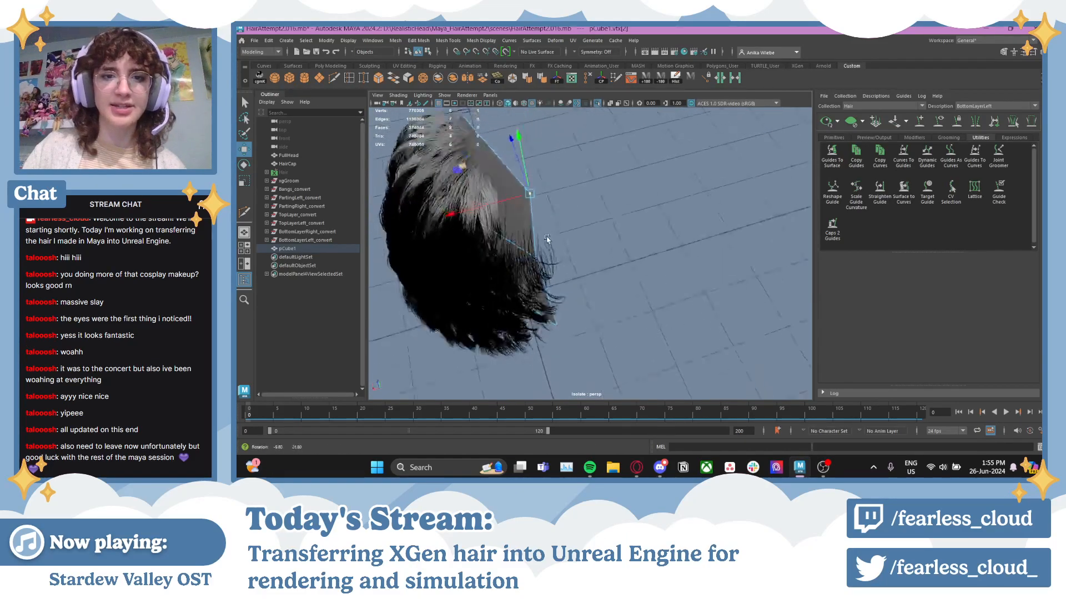
alt+drag(547, 238, 528, 217)
alt+middle_drag(527, 217, 598, 265)
alt+drag(598, 265, 584, 161)
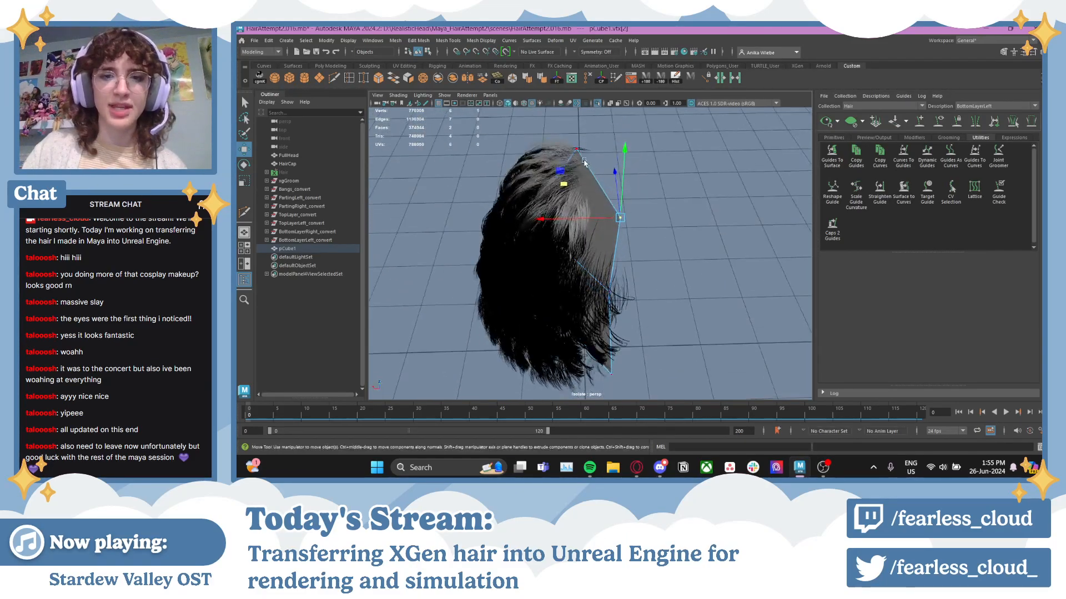
alt+drag(541, 301, 583, 245)
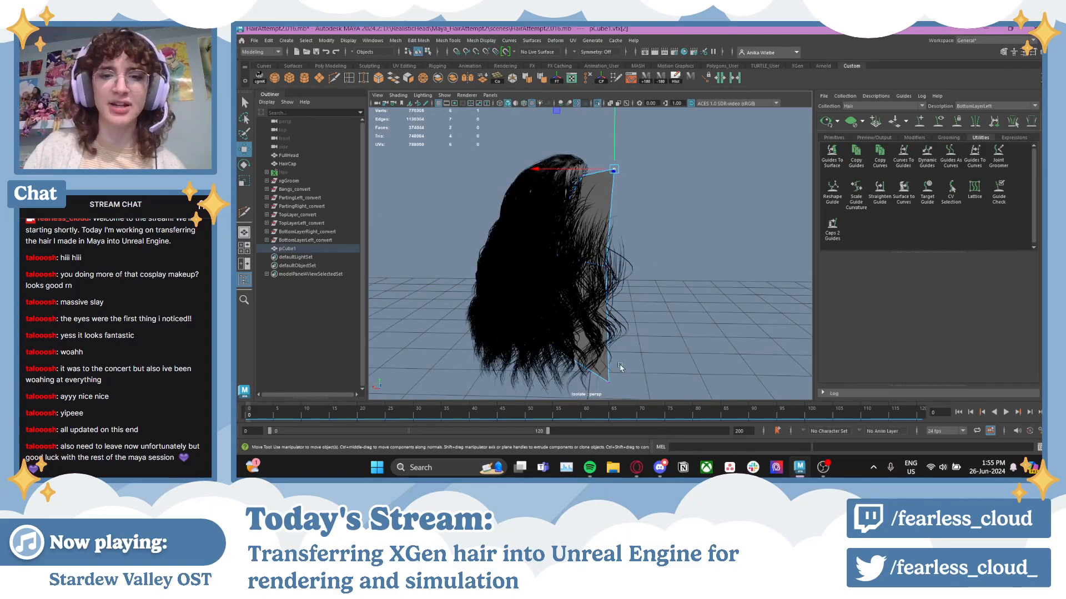
alt+drag(590, 221, 591, 328)
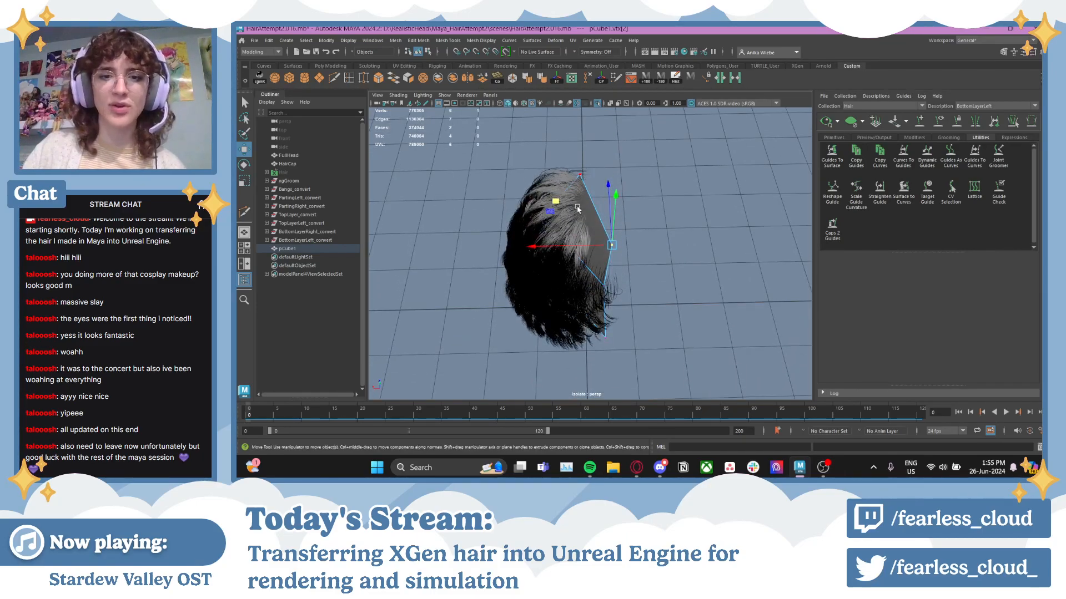
alt+drag(589, 223, 572, 294)
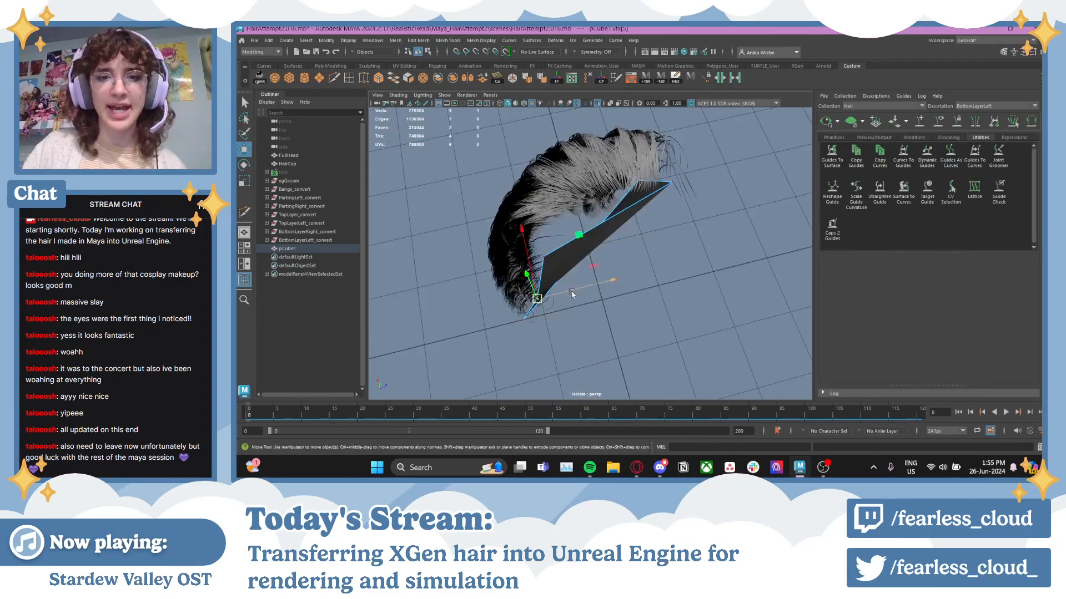
alt+drag(546, 260, 597, 235)
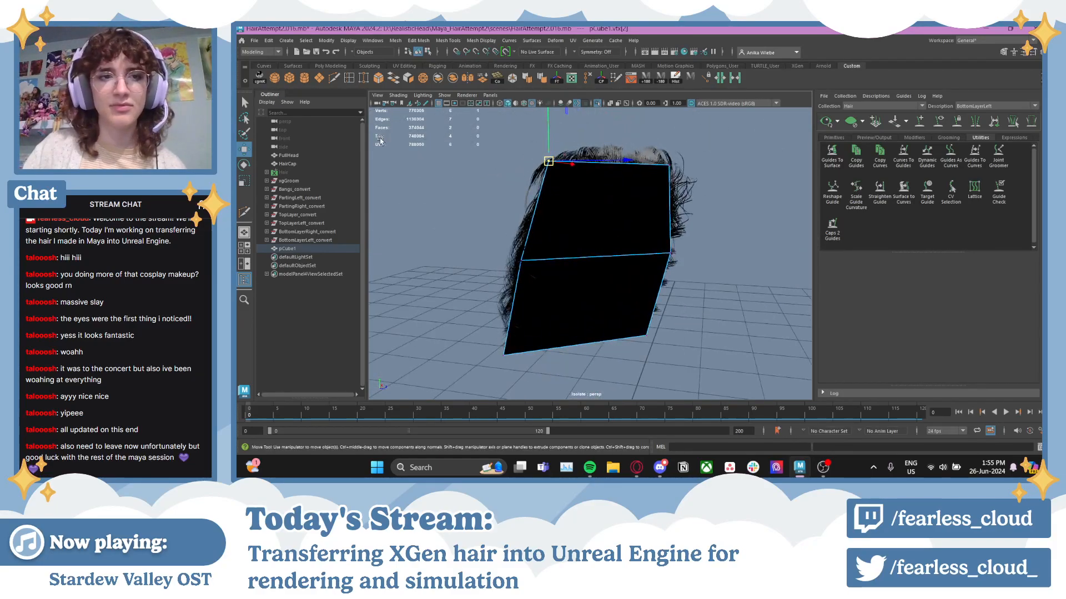
- Insert a vertical edge loop down the middle of the pCube1 mesh and move its middle vertex toward the hair's curve
click(334, 78)
alt+drag(528, 244, 569, 219)
alt+drag(612, 279, 651, 363)
click(613, 226)
alt+drag(613, 226, 672, 255)
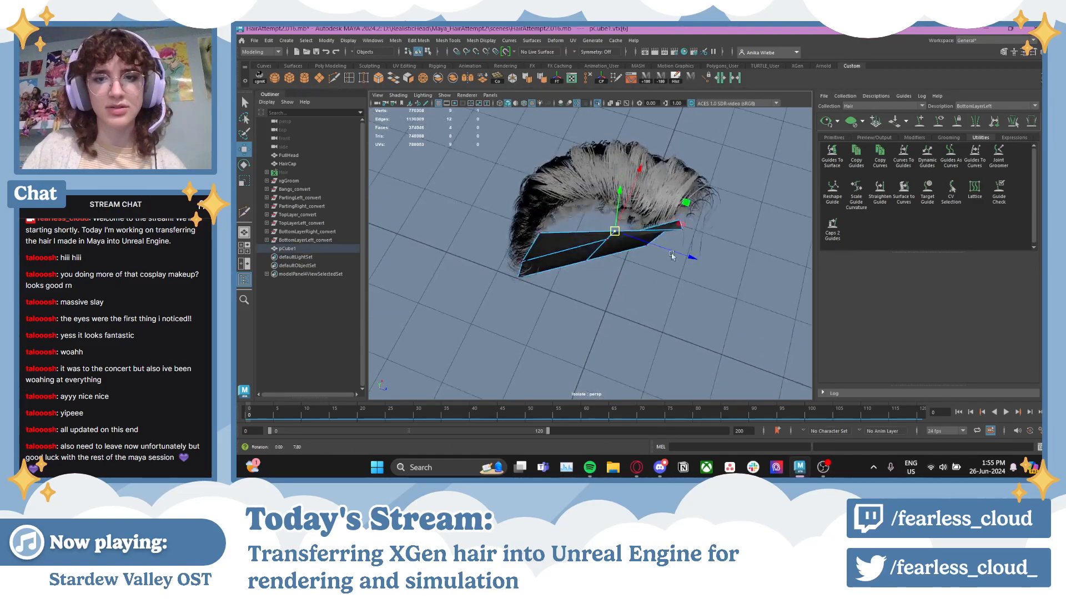
drag(671, 182, 671, 182)
mouse_move(673, 292)
alt+mouse_down()
mouse_move(638, 252)
mouse_move(663, 282)
alt+mouse_up()
- Pull the remaining vertices of the central edge loop outward so the pCube1 mesh bends around the hair
click(612, 248)
drag(690, 224, 671, 180)
alt+drag(678, 251, 675, 324)
alt+drag(614, 349, 725, 308)
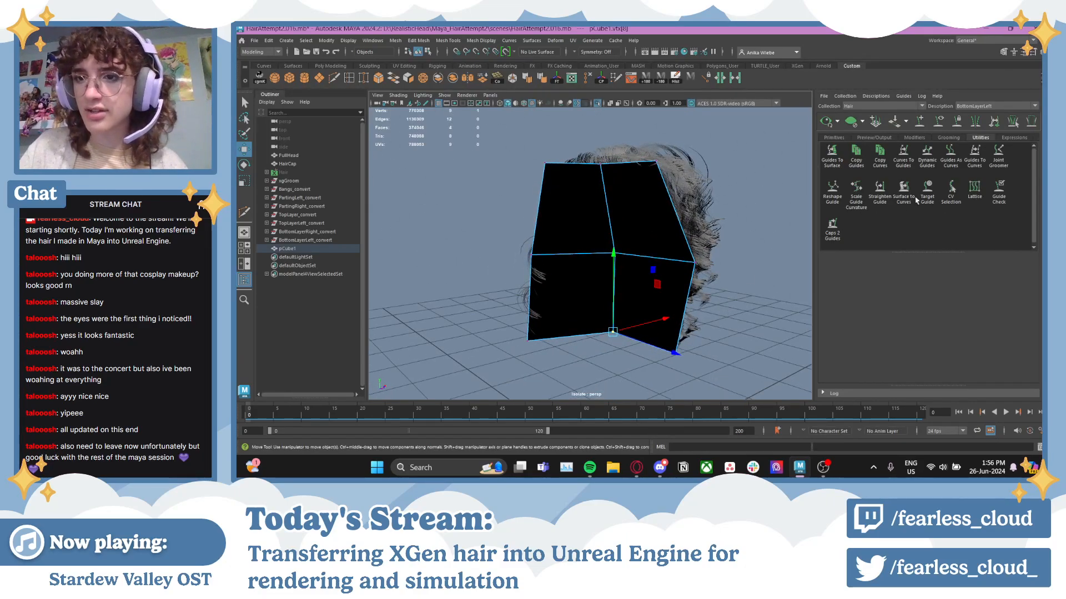
- Move the lower outer corner vertex of the pCube1 mesh inward to match the hair's lower edge
alt+drag(624, 222, 693, 276)
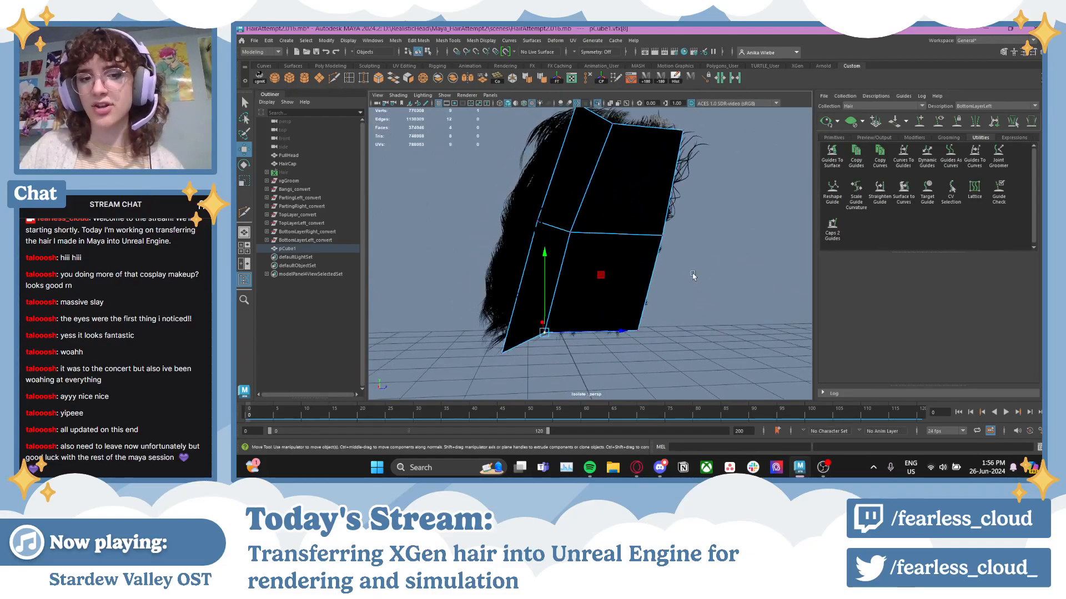
click(506, 356)
middle_drag(611, 373, 625, 373)
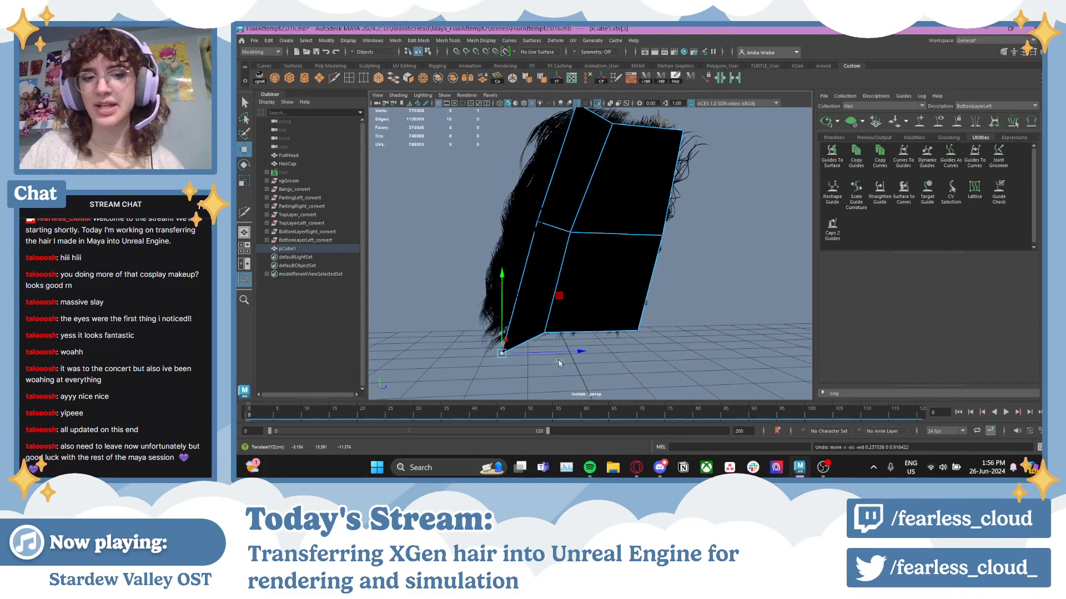
mouse_move(582, 352)
mouse_down()
mouse_move(675, 381)
mouse_move(619, 373)
mouse_move(589, 352)
mouse_up()
drag(574, 296, 584, 289)
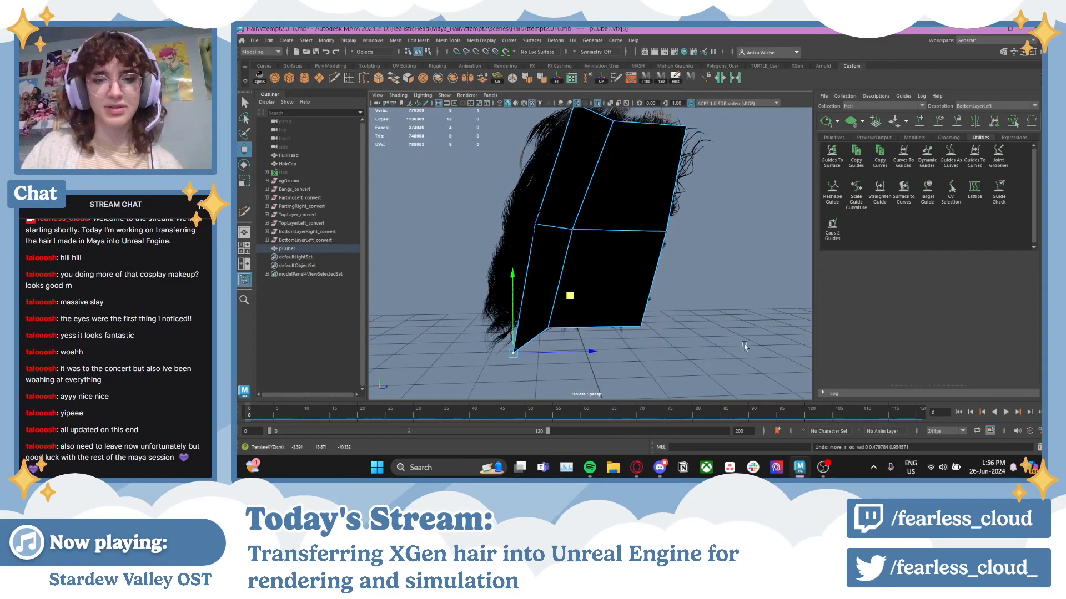
- Insert a horizontal edge loop across the upper half of the pCube1 mesh
alt+drag(745, 348, 411, 233)
key(y)
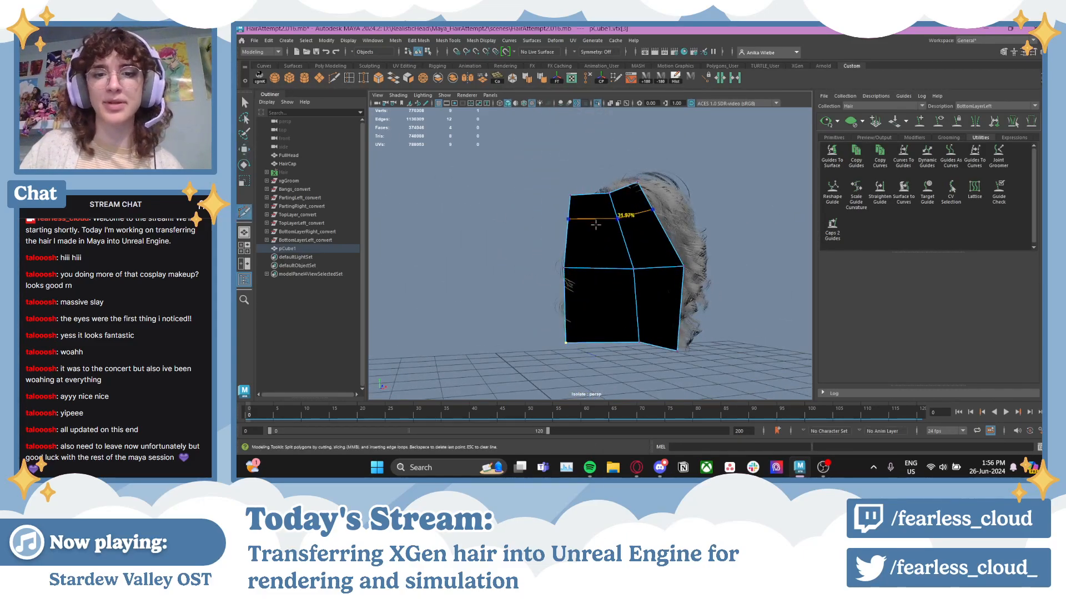
ctrl+click(600, 234)
- Adjust the vertices of the upper horizontal edge loop and the mesh's lower edge to follow the hair's curvature
alt+drag(599, 234, 638, 305)
key(w)
scroll(583, 247, up, 3)
click(553, 214)
click(654, 218)
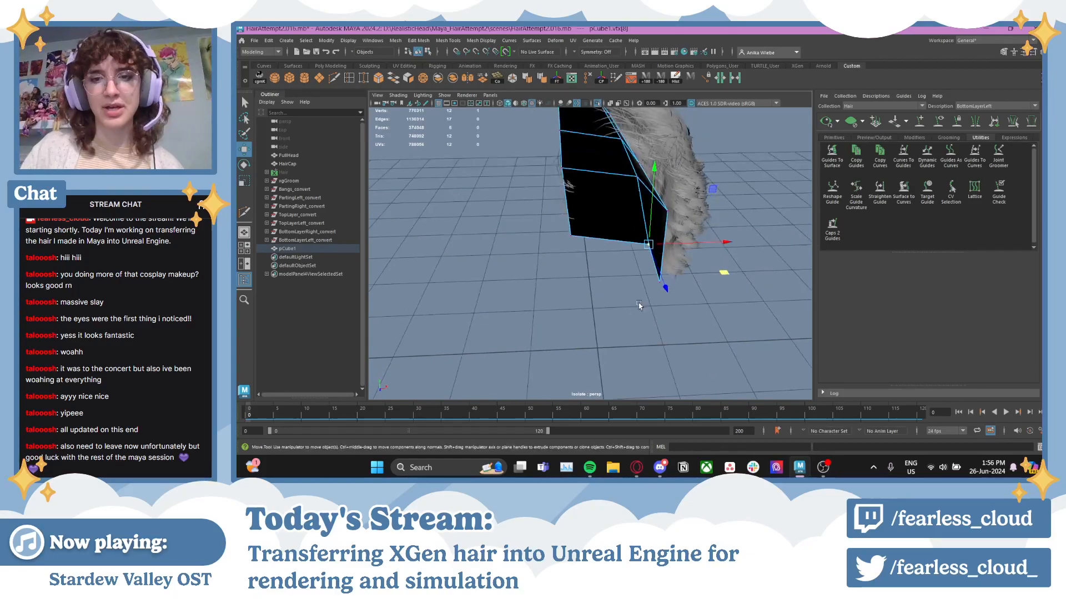
alt+drag(710, 303, 692, 271)
alt+drag(510, 175, 572, 152)
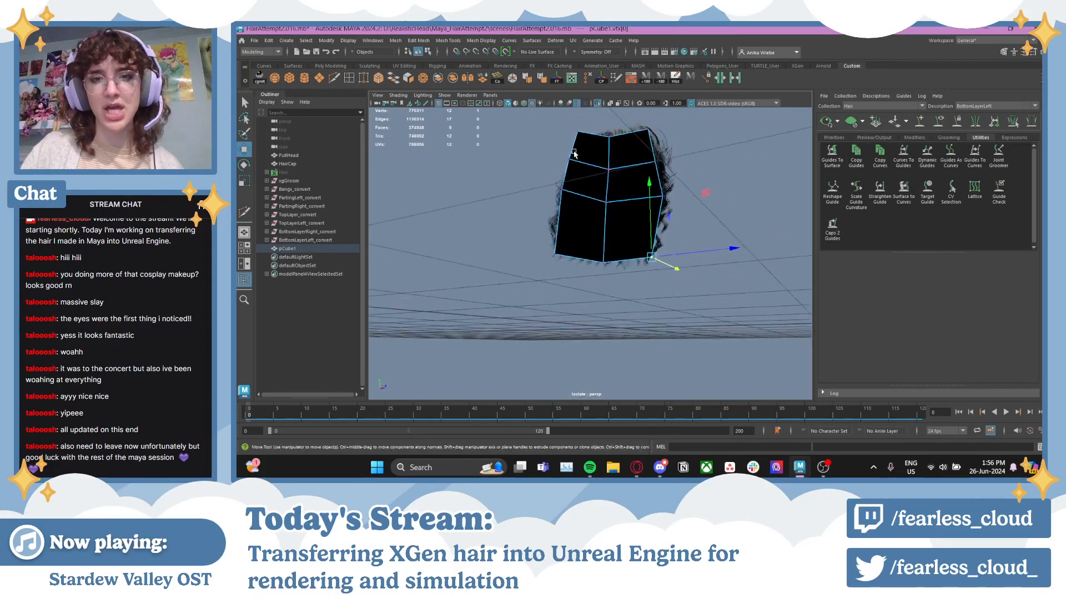
- Start a horizontal Multi-Cut edge loop across the lower half of the pCube1 mesh
click(335, 78)
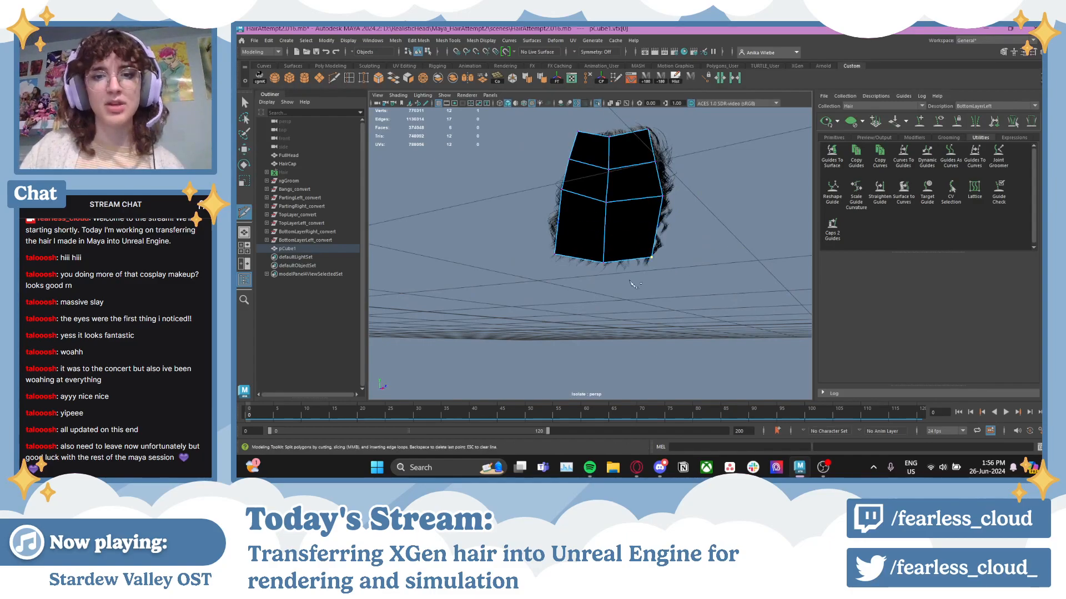
alt+drag(559, 217, 628, 233)
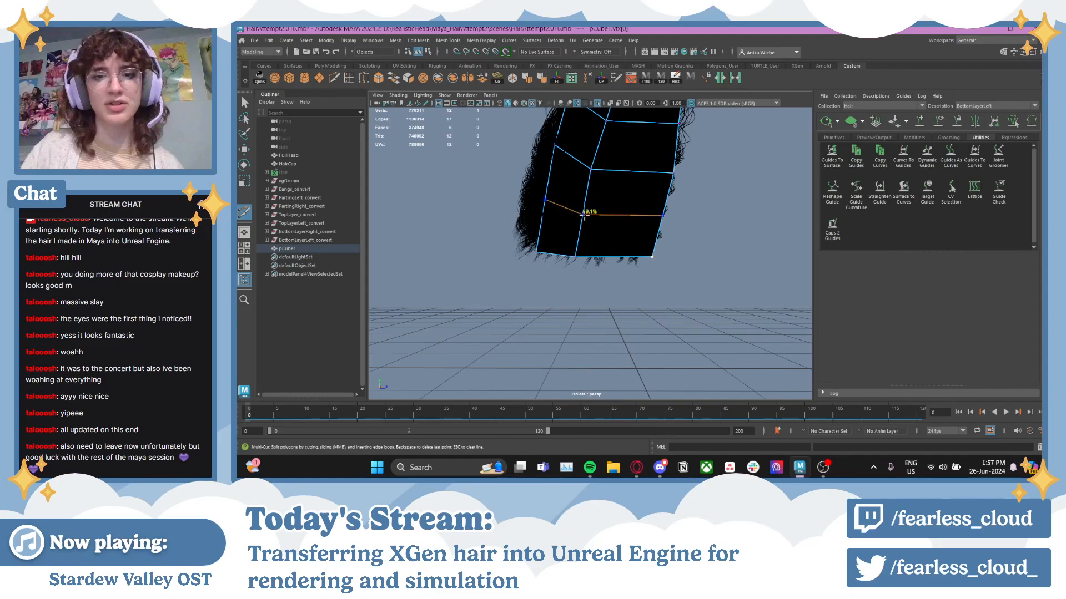
click(349, 78)
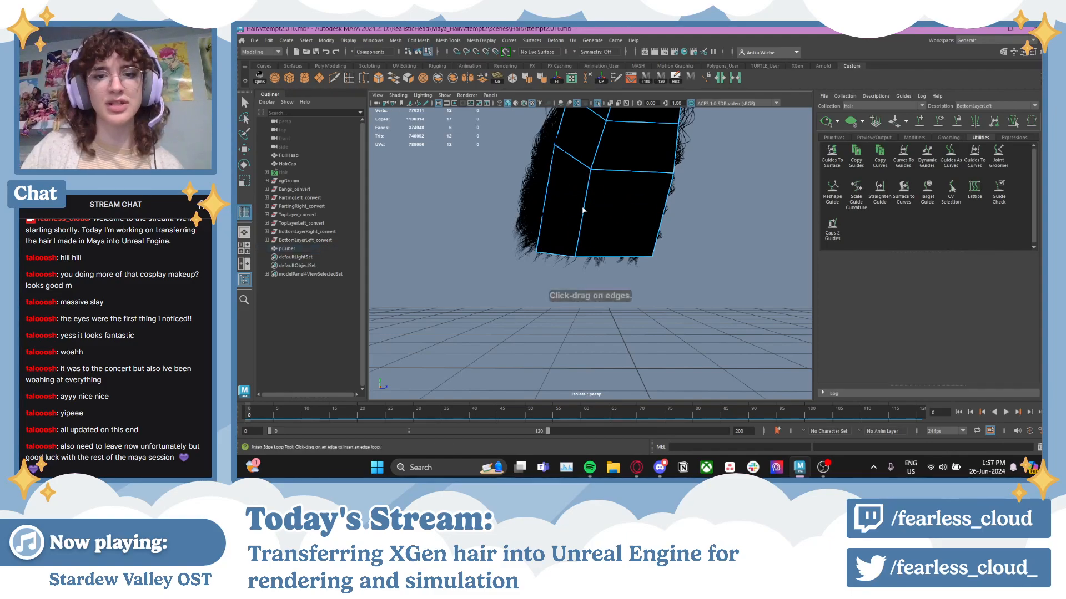
click(337, 79)
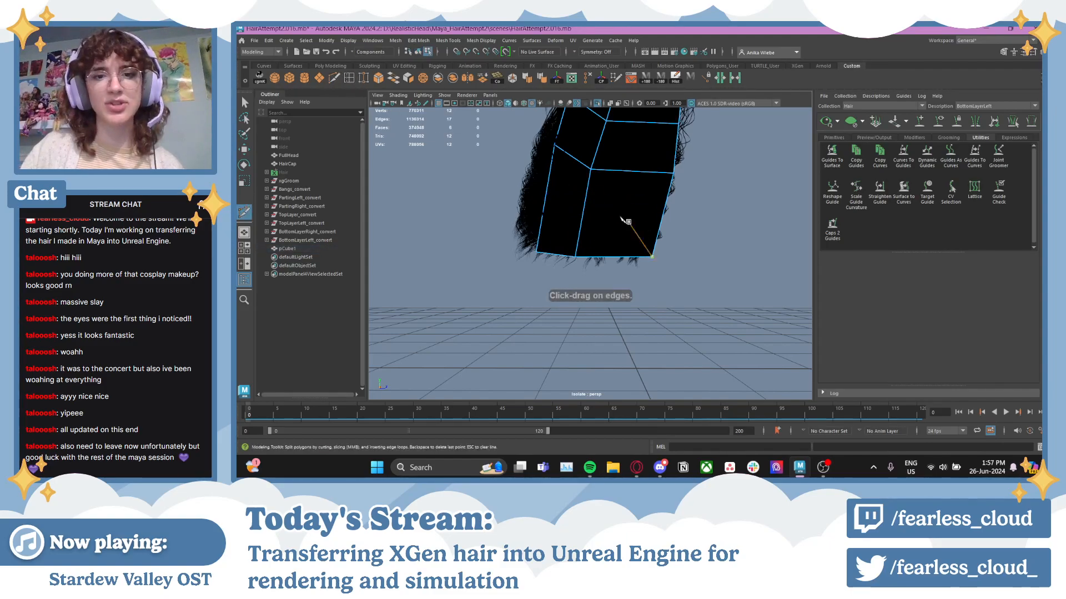
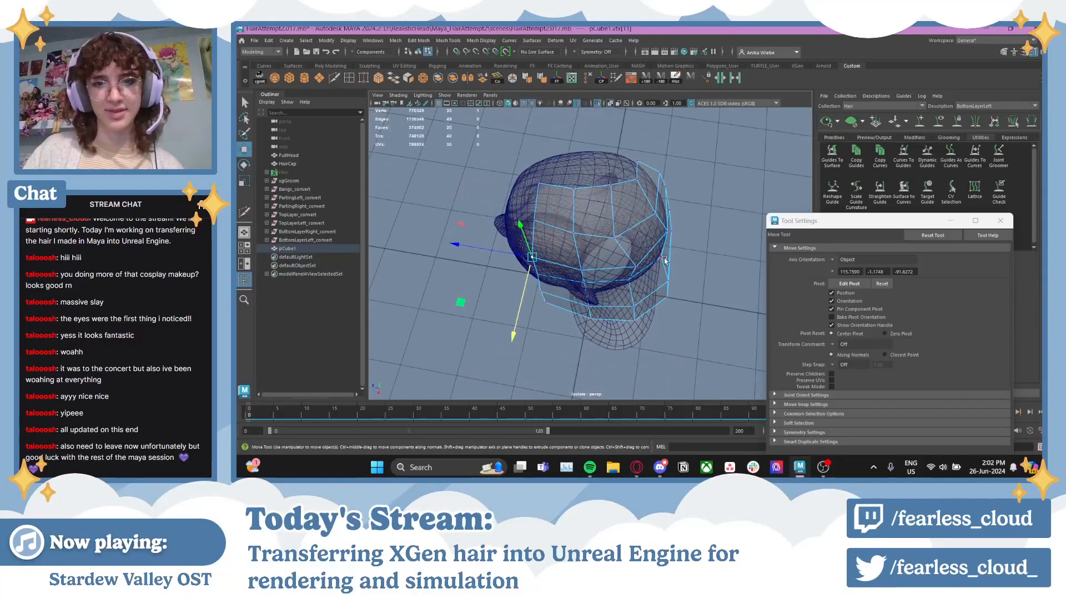
- Reposition the lower side and back vertices of pCube1 so the mesh wraps evenly around the head and neck
alt+drag(664, 260, 694, 276)
alt+drag(541, 285, 625, 332)
click(625, 332)
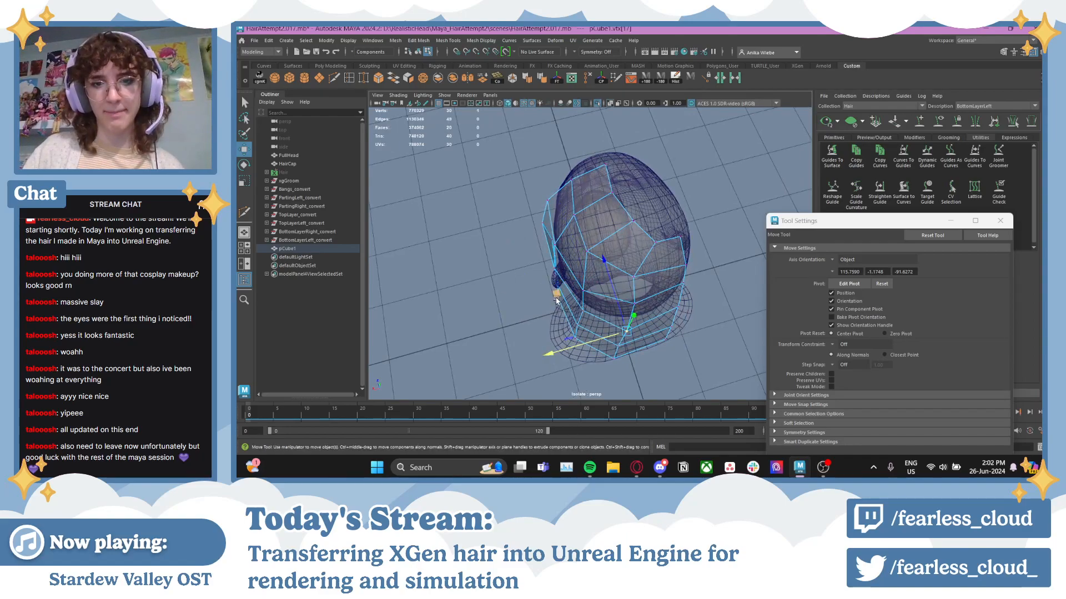
alt+drag(555, 294, 616, 308)
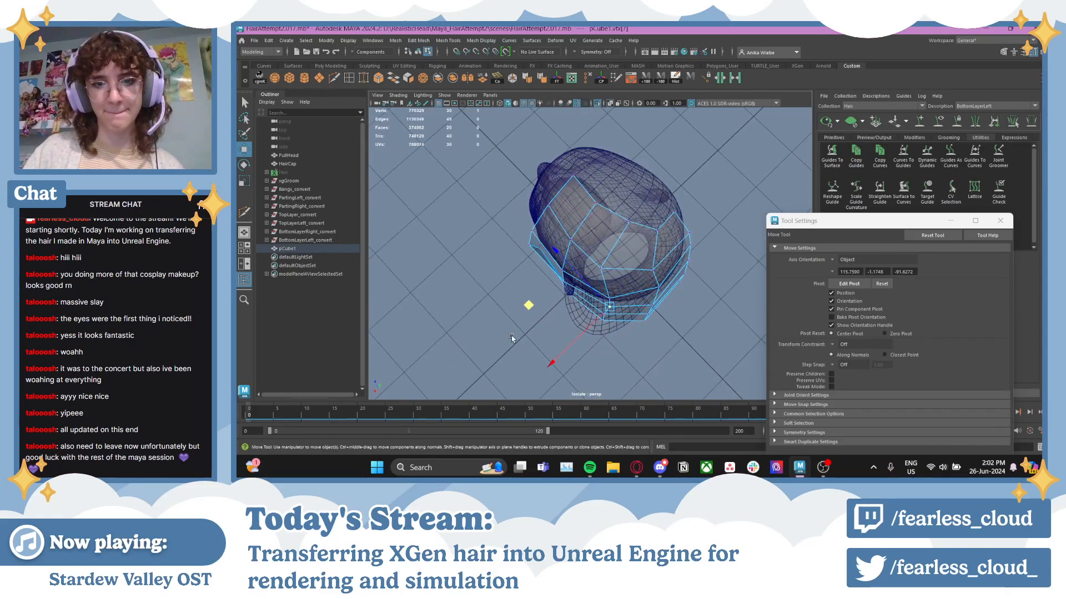
alt+drag(525, 307, 652, 324)
alt+drag(631, 370, 614, 265)
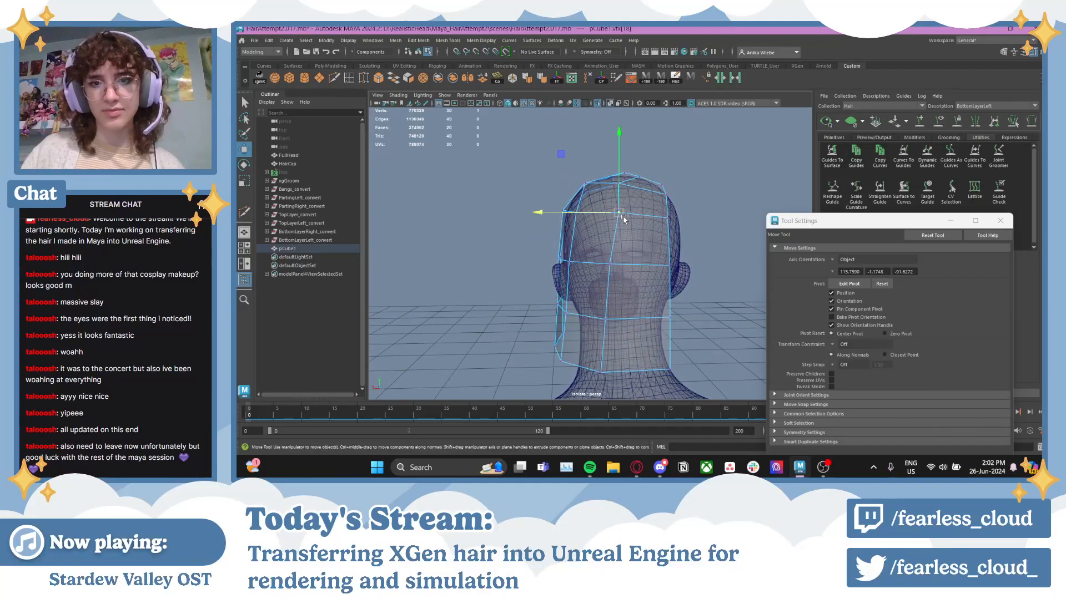
- Adjust the upper vertices of pCube1 around the crown so the mesh follows the curve of the head
drag(623, 219, 758, 270)
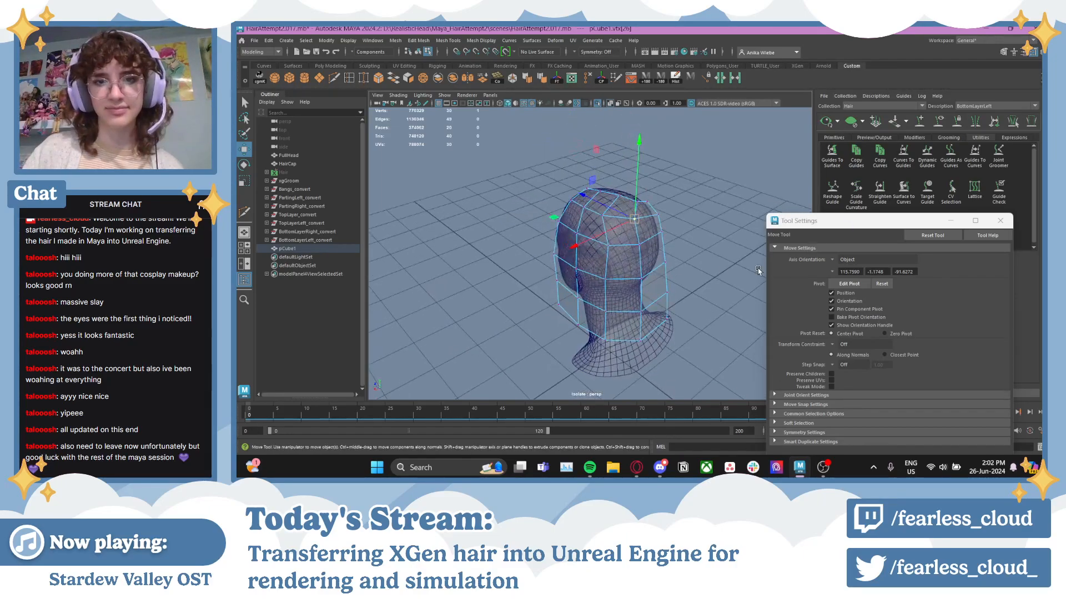
click(608, 245)
click(606, 217)
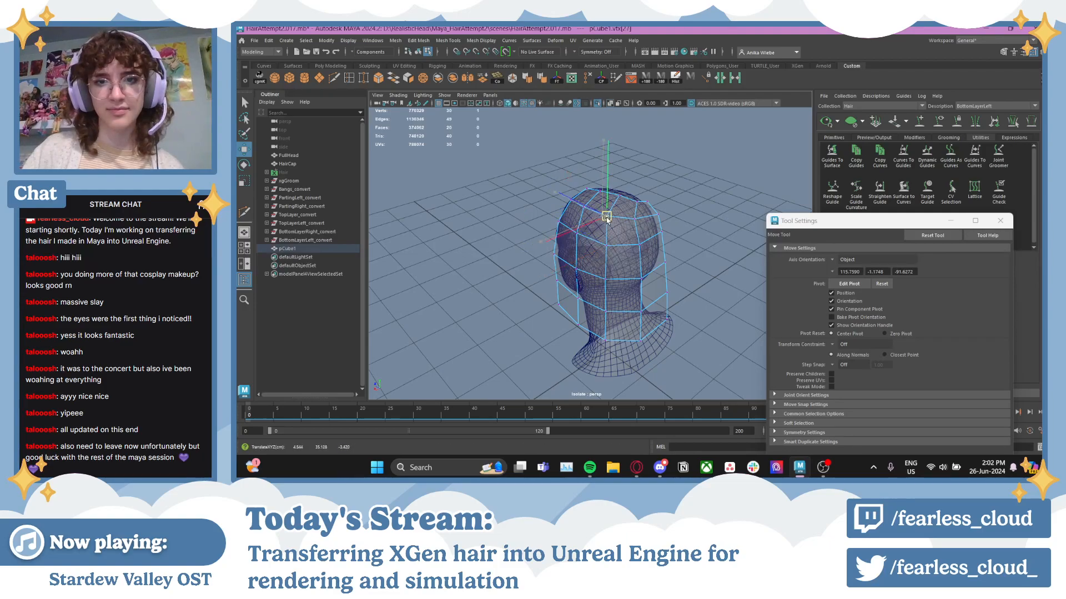
alt+drag(611, 218, 570, 203)
scroll(570, 203, up, 4)
alt+middle_drag(570, 203, 608, 225)
drag(609, 221, 566, 249)
scroll(570, 240, up, 5)
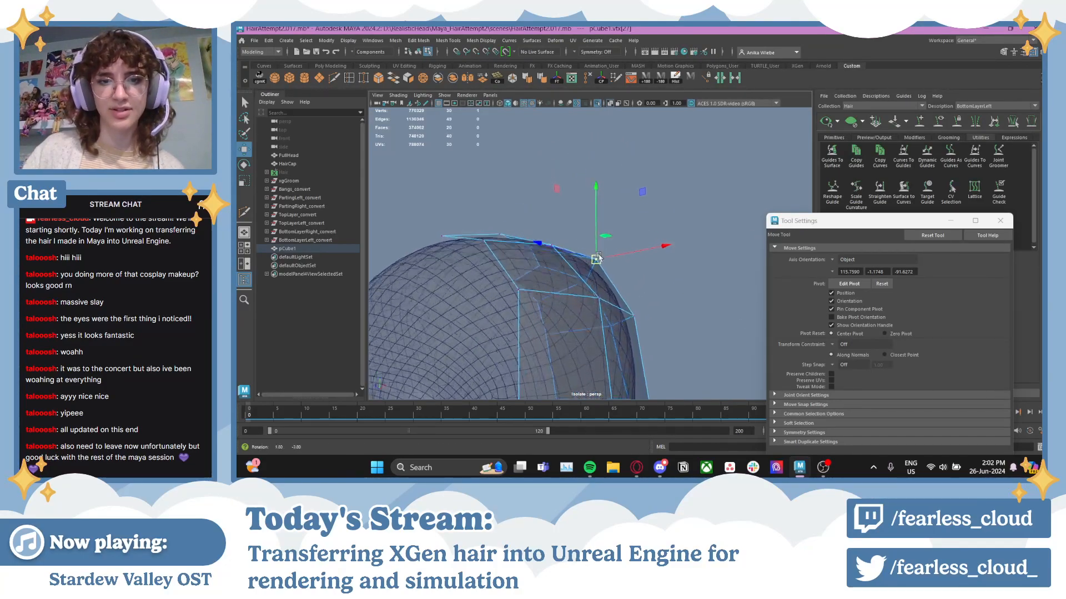
drag(553, 245, 622, 288)
scroll(557, 255, down, 5)
scroll(493, 304, down, 2)
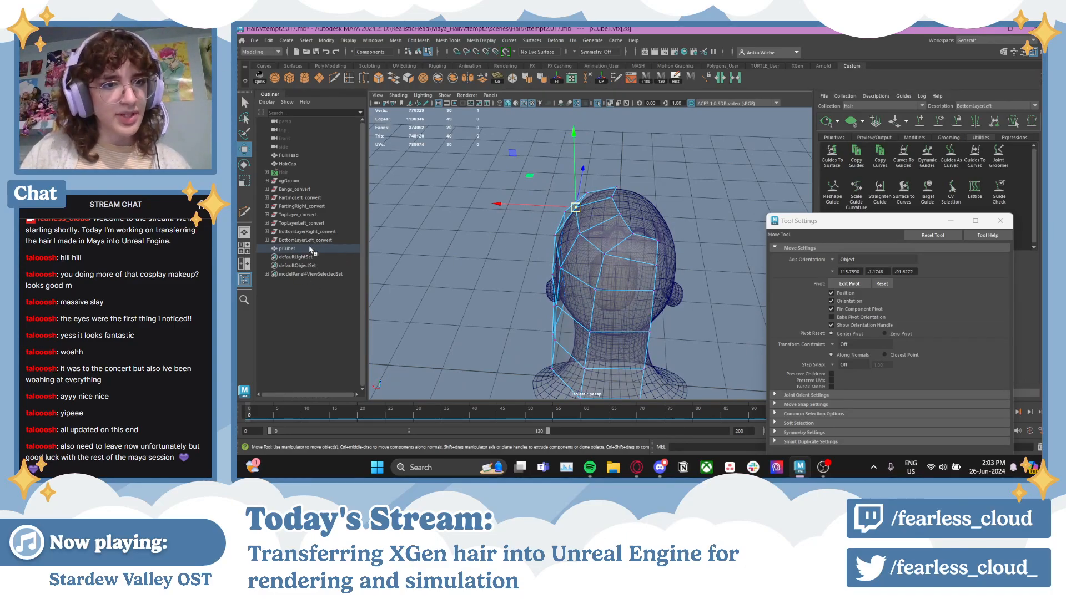
- Isolate PartingLeft_convert, TopLayerLeft_convert, pCube1 and FullHead together in the viewport
click(305, 198)
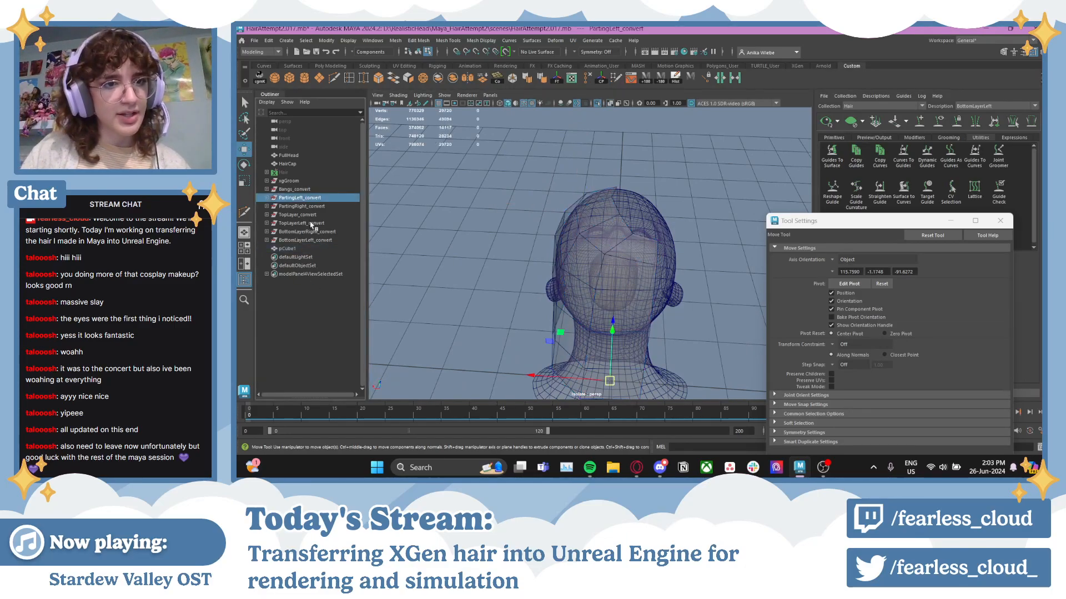
ctrl+click(312, 223)
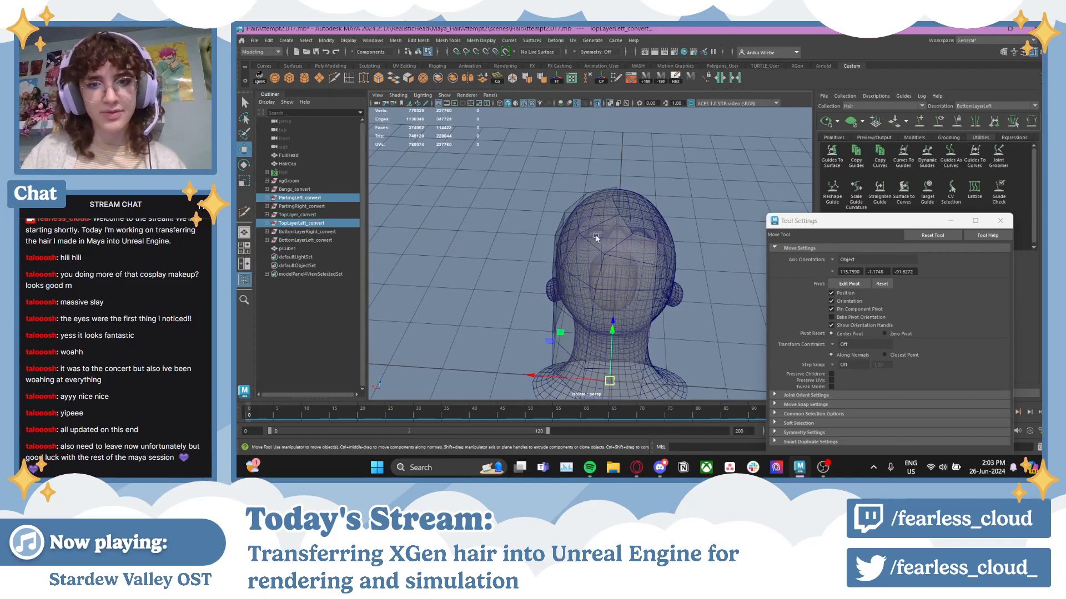
click(599, 104)
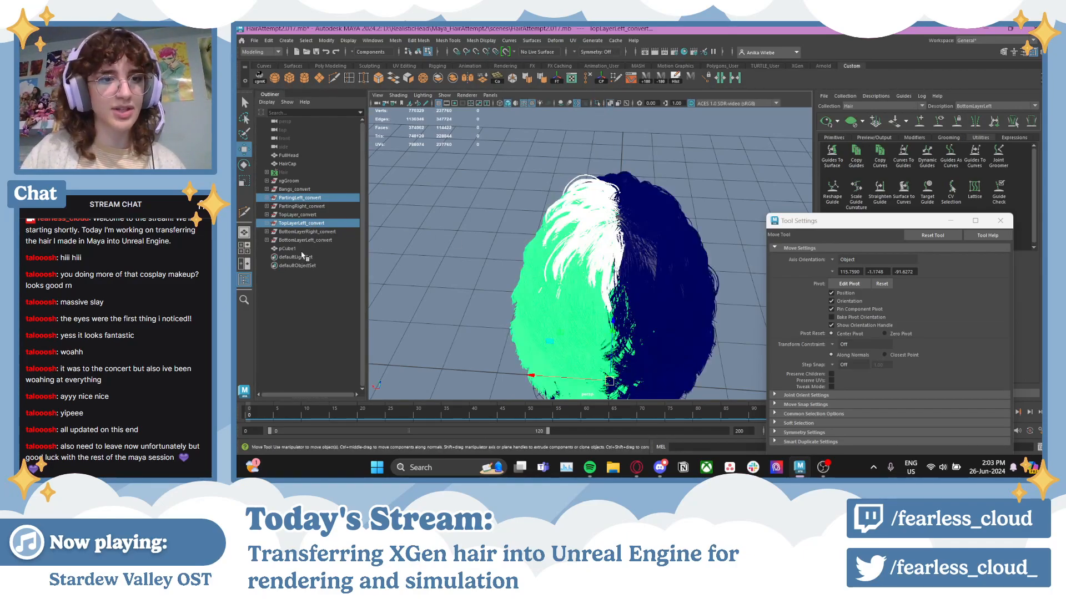
ctrl+click(300, 249)
ctrl+click(299, 156)
click(598, 104)
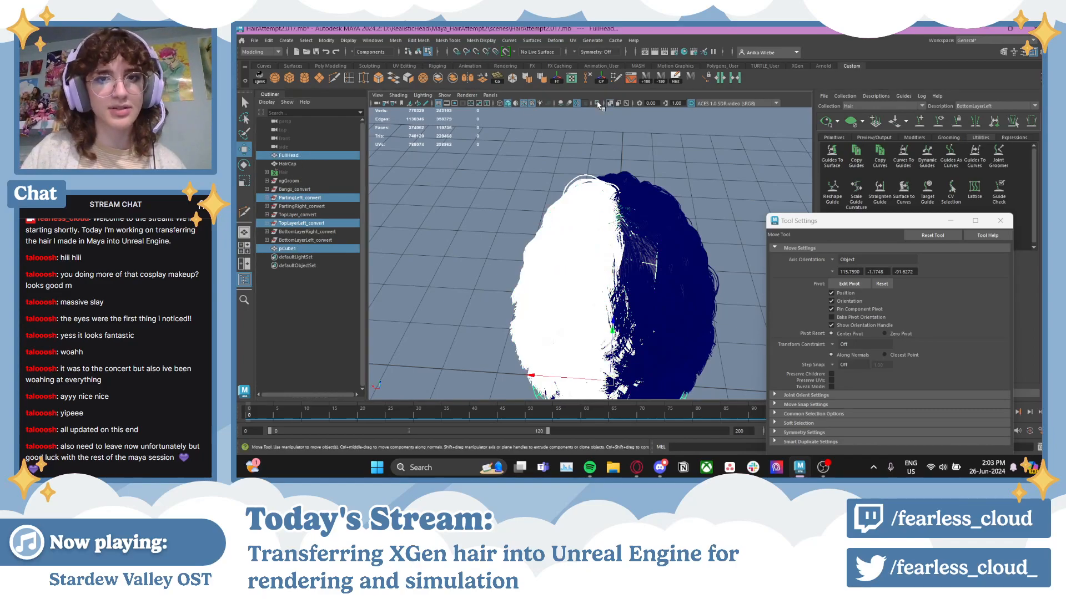
- Adjust the inner pCube1 vertex near the crown so the mesh's edge lines up with the left hair section
click(715, 217)
alt+drag(686, 239, 685, 184)
alt+middle_drag(685, 184, 661, 155)
alt+drag(661, 154, 638, 180)
click(629, 218)
alt+drag(709, 206, 641, 200)
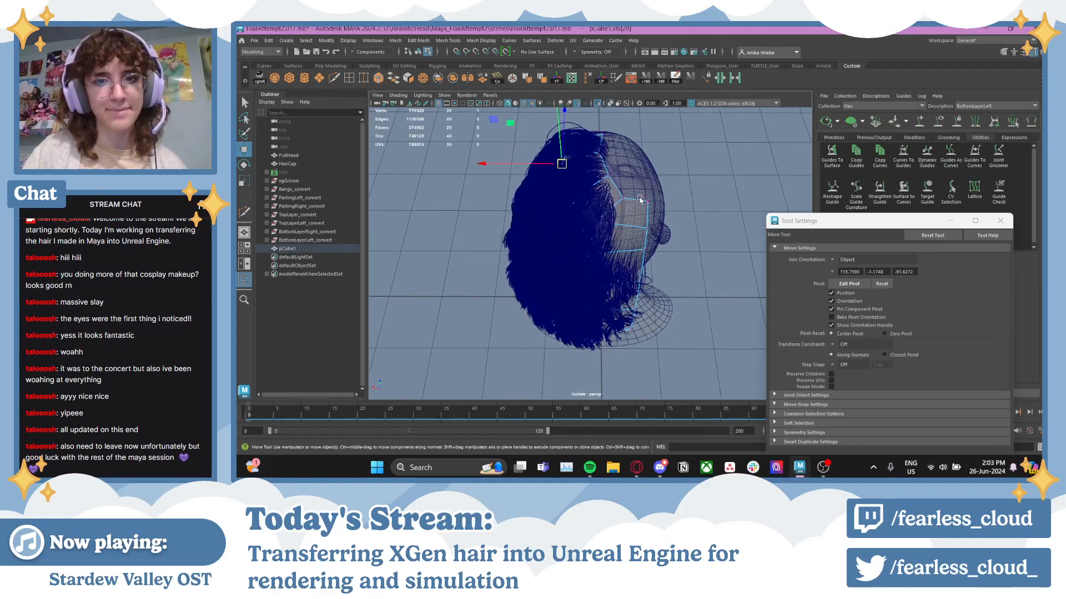
click(617, 195)
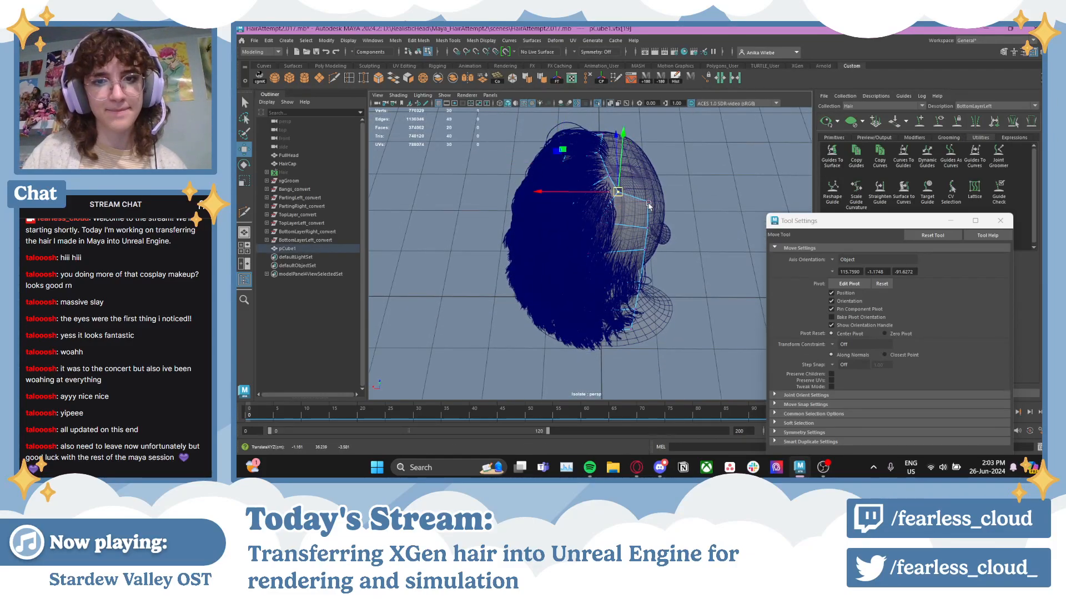
click(633, 199)
- Shift the inner edge vertices at the back of pCube1 sideways toward the left hair section
alt+drag(631, 200, 598, 211)
click(642, 214)
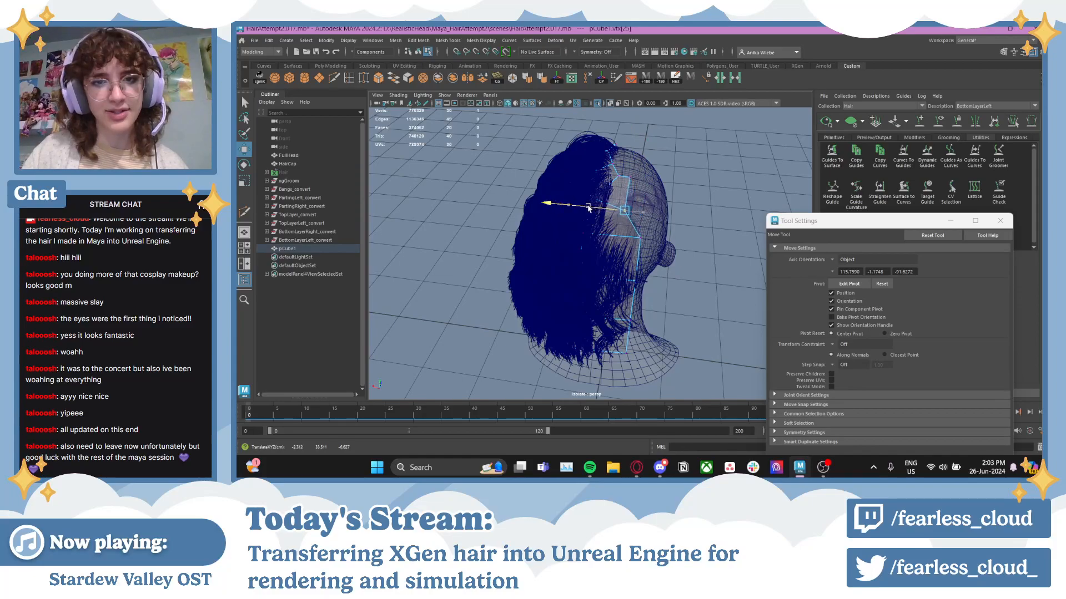
click(640, 237)
drag(616, 236, 591, 232)
click(623, 227)
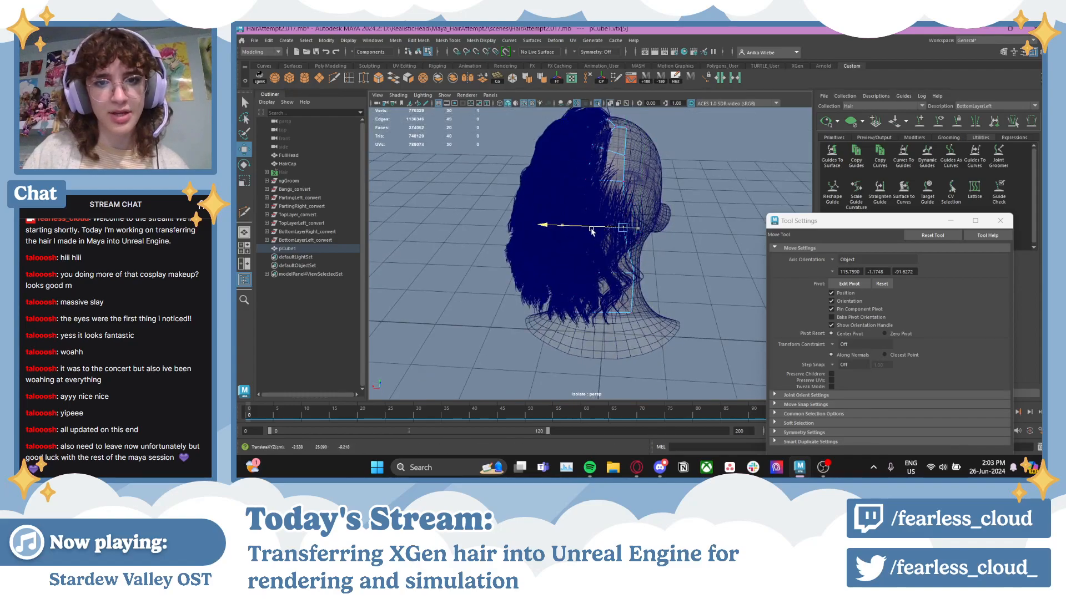
- Shift the lower inner vertices at the back of pCube1, near the neck, sideways toward the left hair section
click(634, 275)
drag(606, 276, 595, 278)
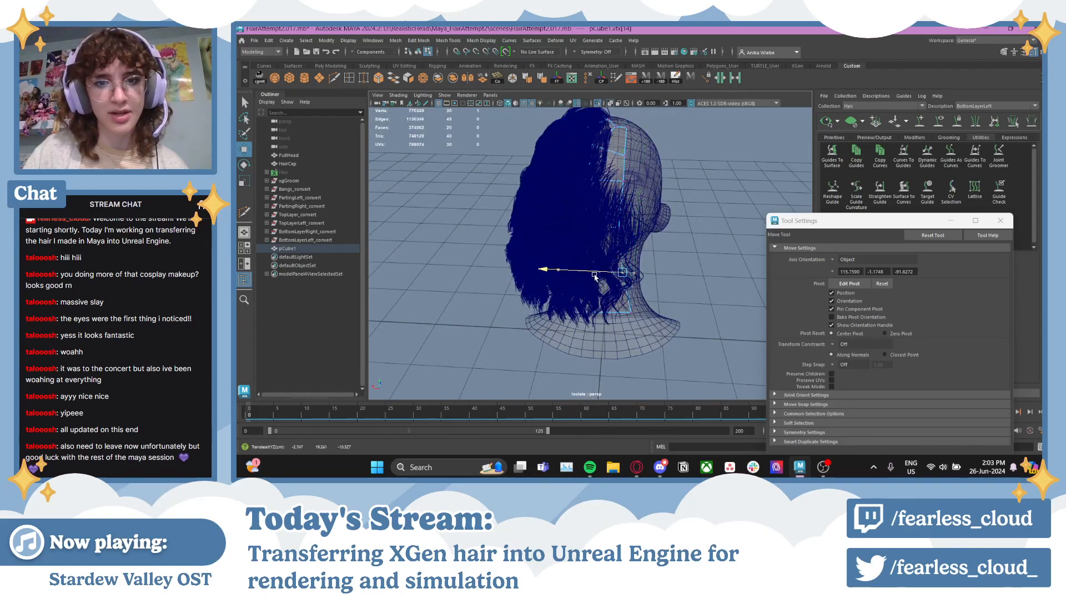
click(628, 315)
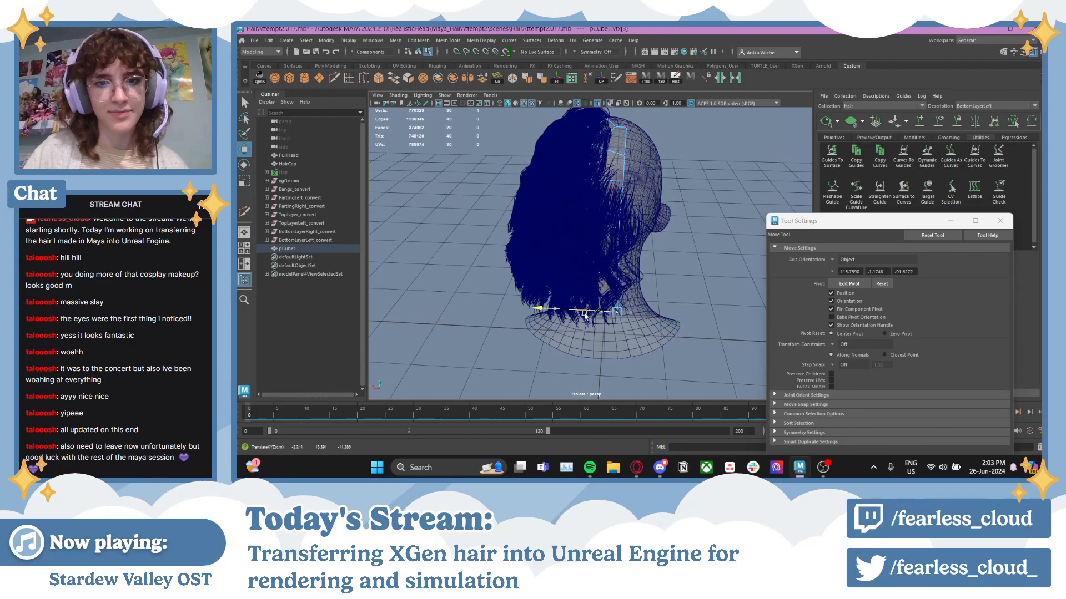
drag(585, 315, 583, 315)
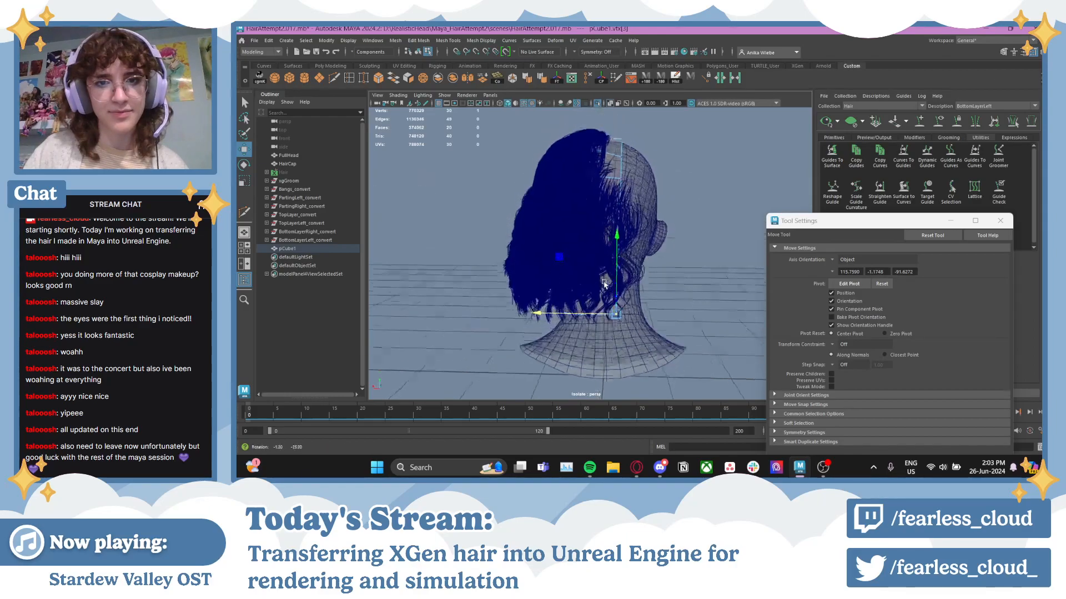
- Select the whole column of inner back-edge vertices on pCube1 and shift it sideways as one
shift+click(625, 129)
key(b)
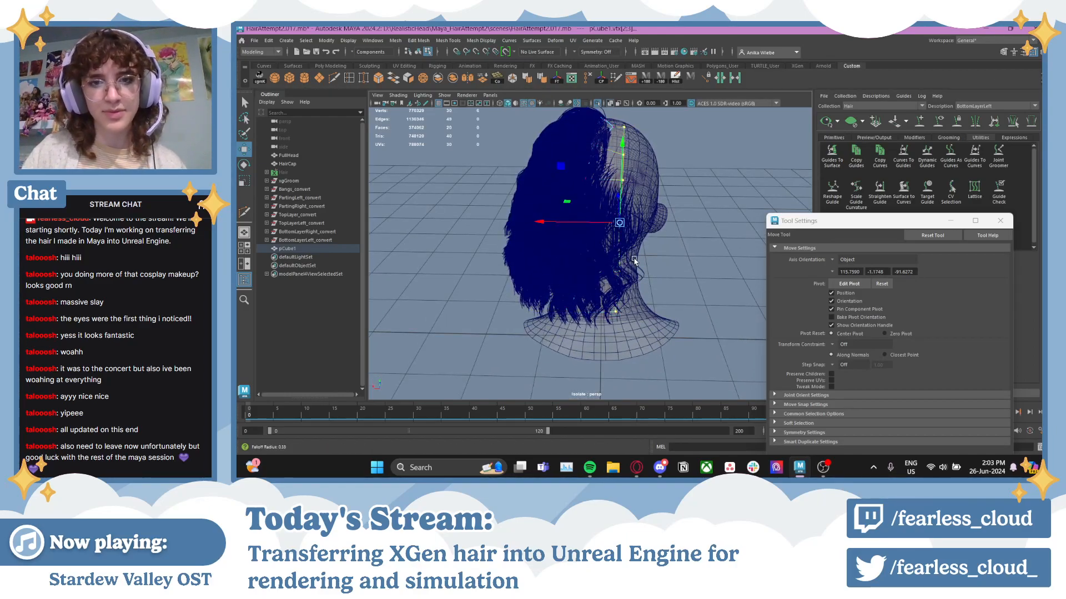
drag(590, 222, 619, 235)
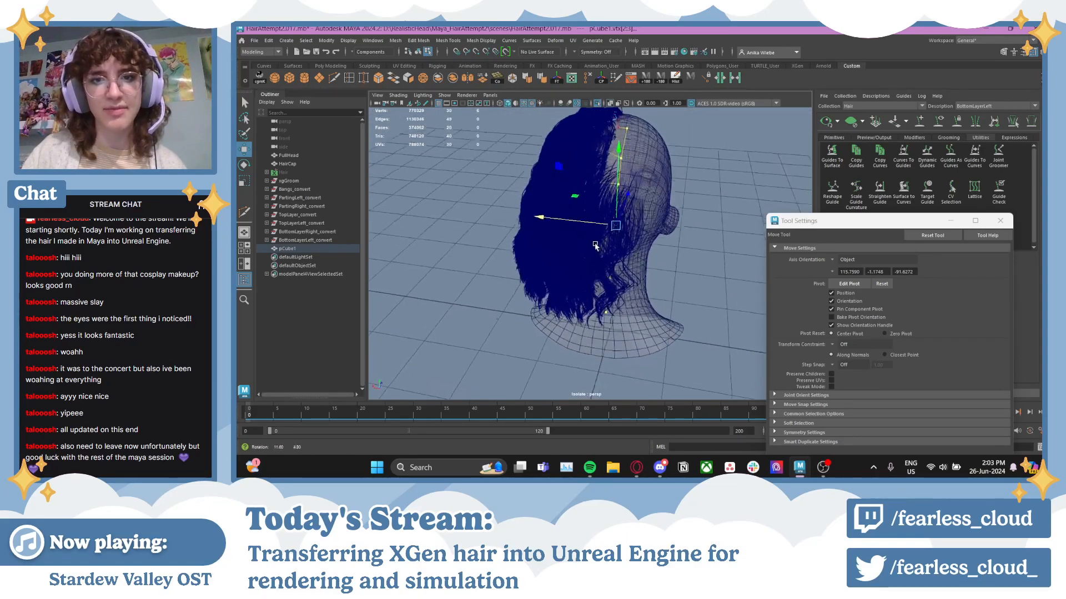
click(731, 204)
alt+drag(731, 205, 705, 250)
alt+middle_drag(683, 172, 684, 258)
scroll(684, 259, up, 3)
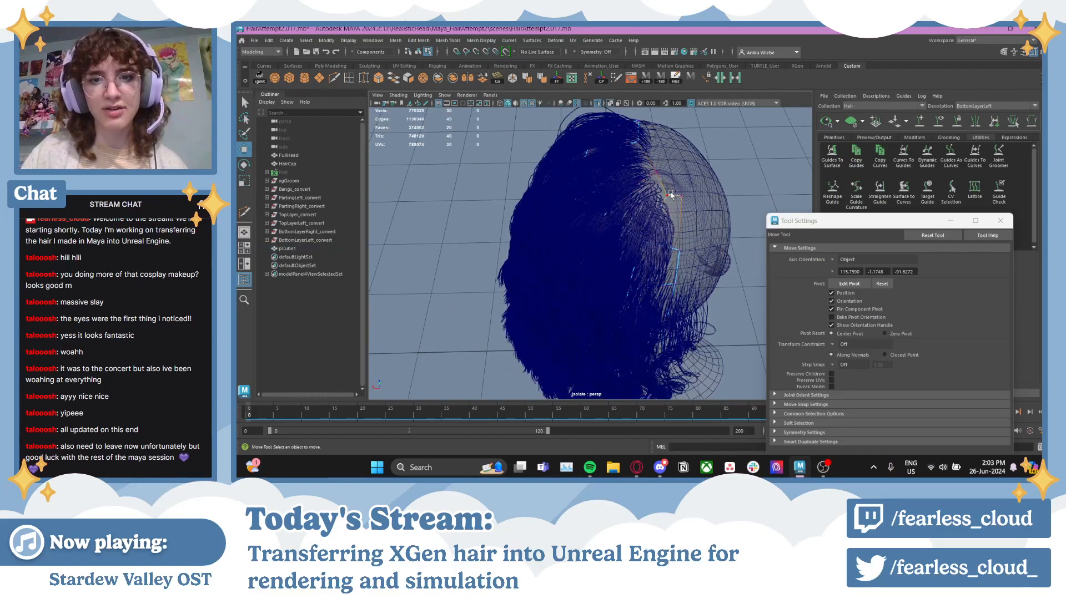
- Move the inner pCube1 vertices over the crown sideways one by one to follow the edge of the left hair section
click(684, 258)
alt+drag(684, 258, 596, 227)
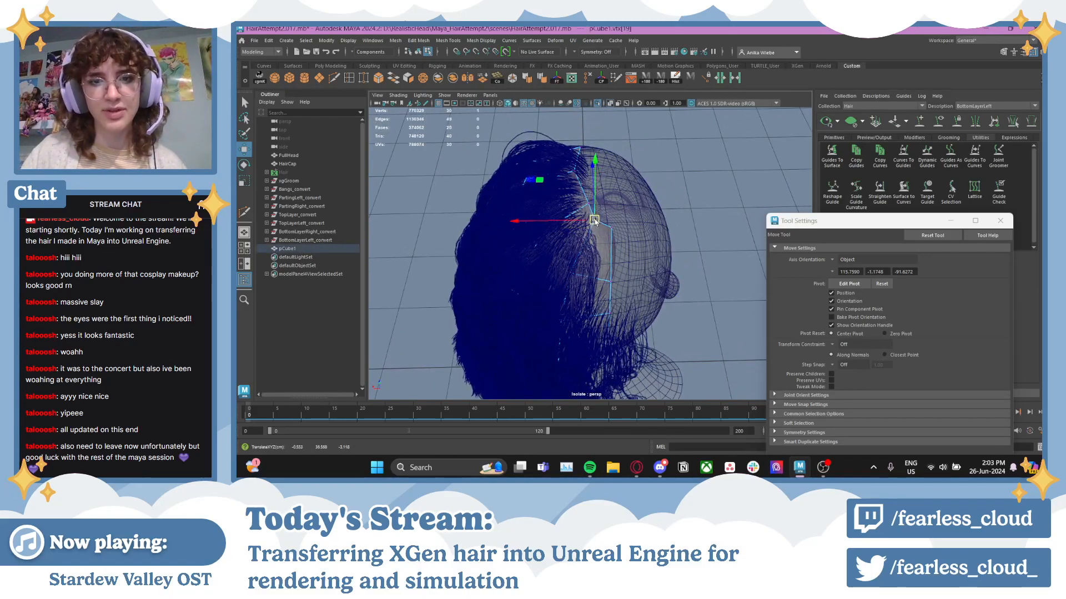
click(587, 205)
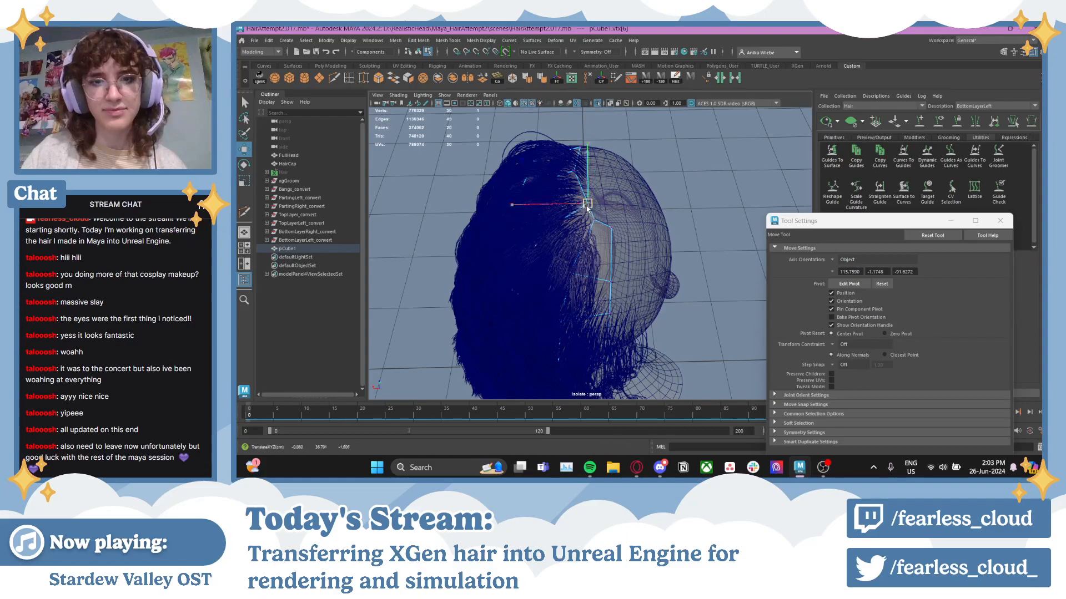
click(577, 171)
drag(562, 173, 560, 173)
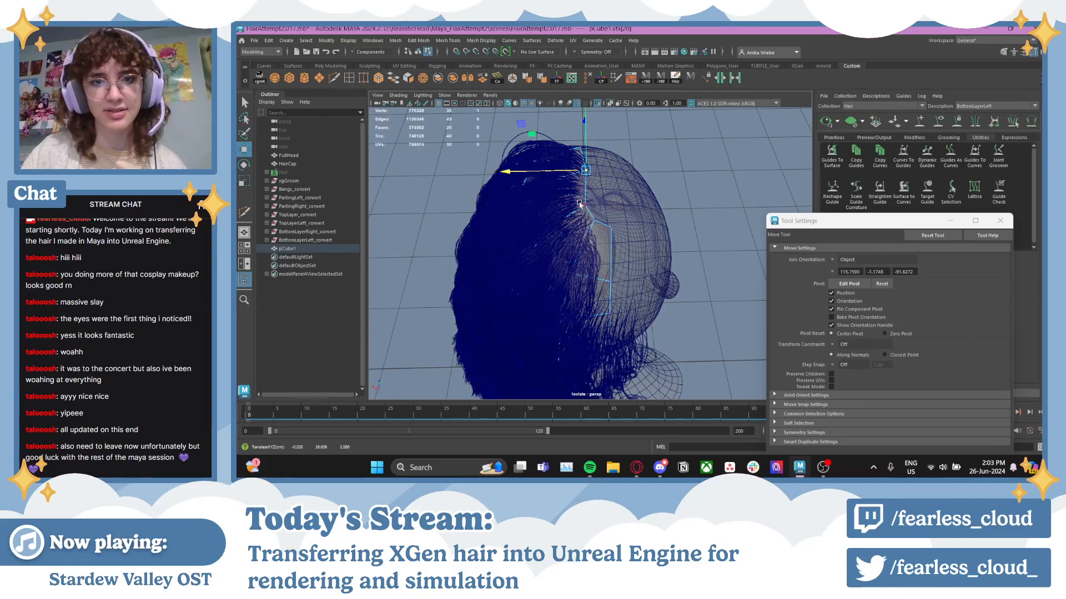
click(577, 150)
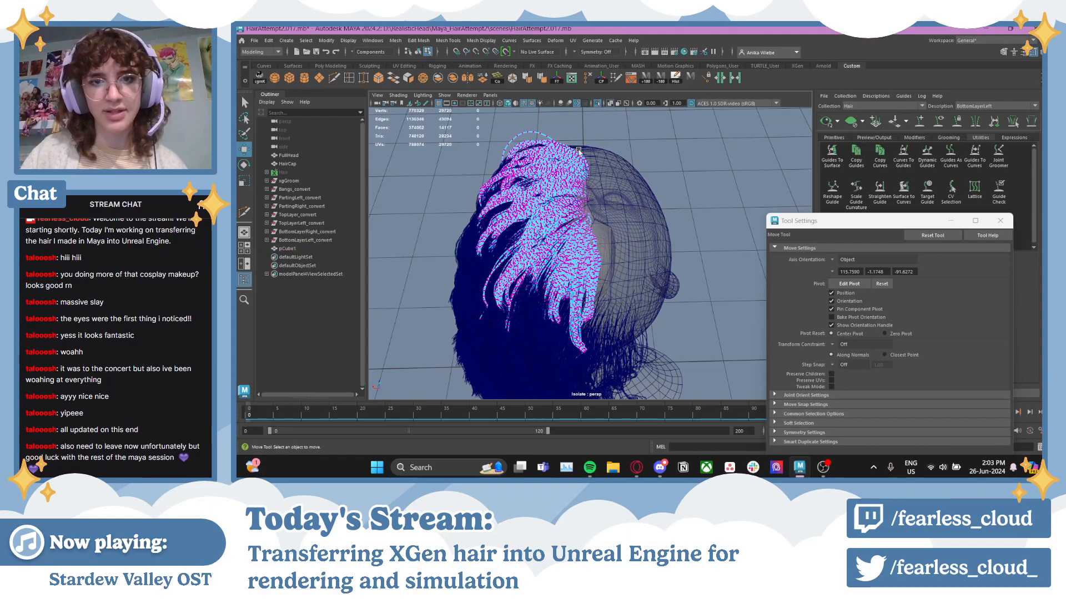
key(ctrl+z)
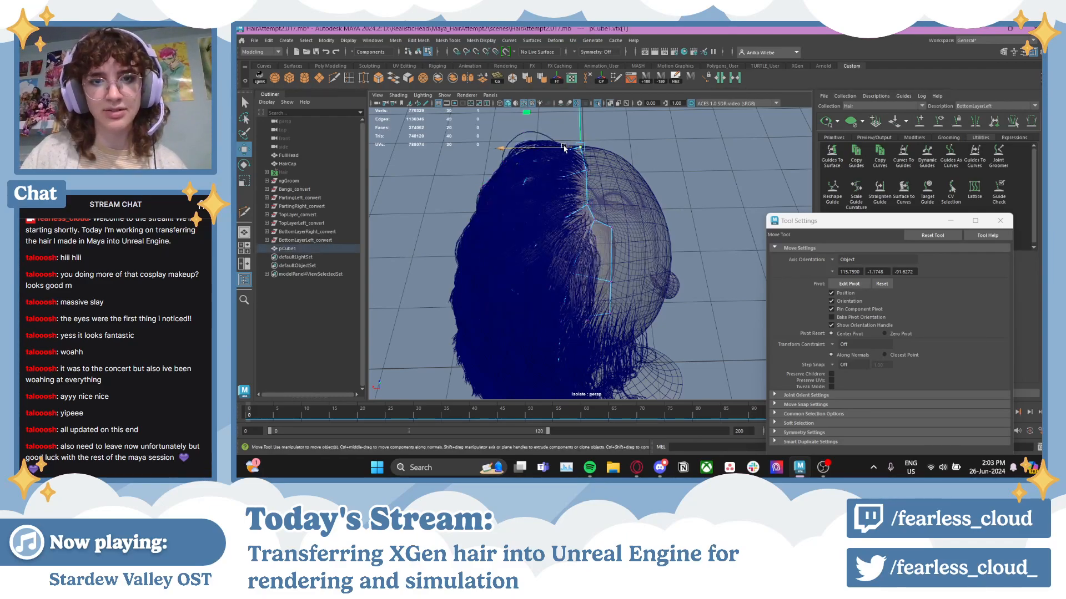
drag(564, 148, 499, 194)
- Insert edge loops into pCube1 with the Multi-Cut tool
click(335, 79)
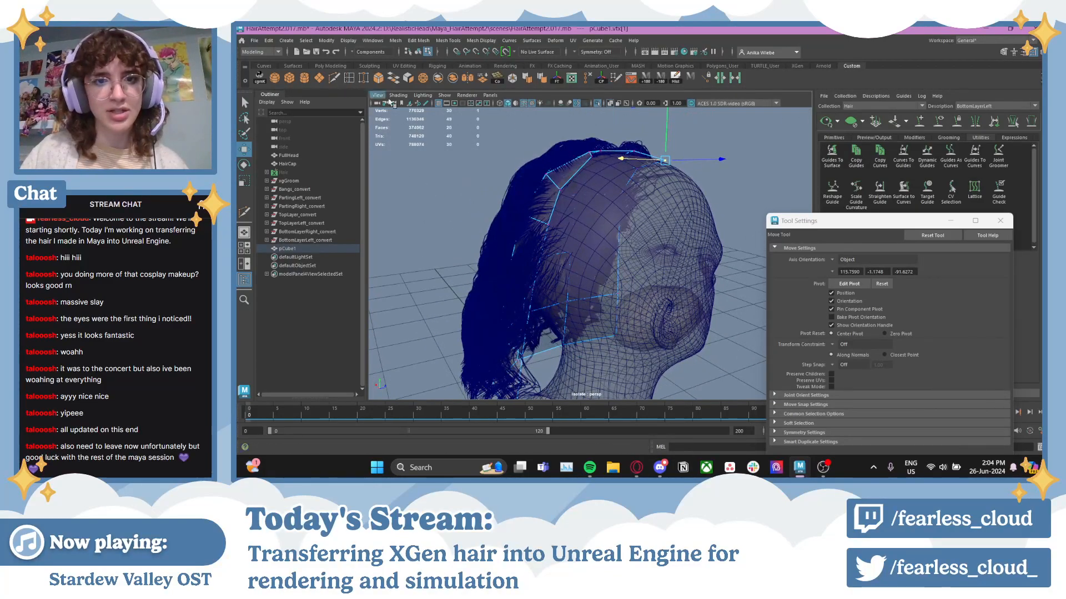
ctrl+click(572, 170)
alt+drag(572, 170, 641, 238)
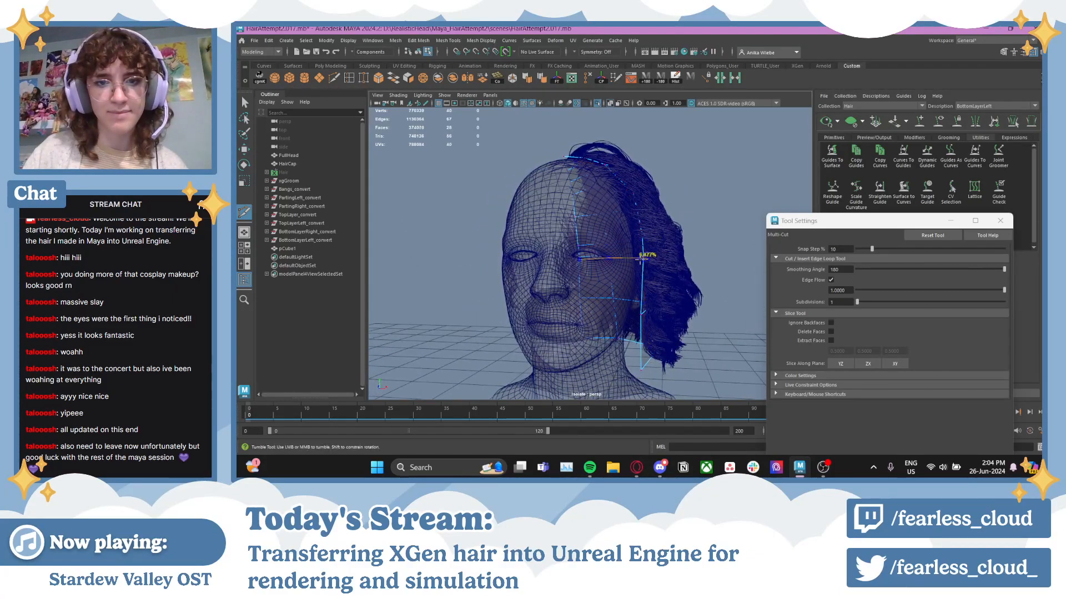
key(w)
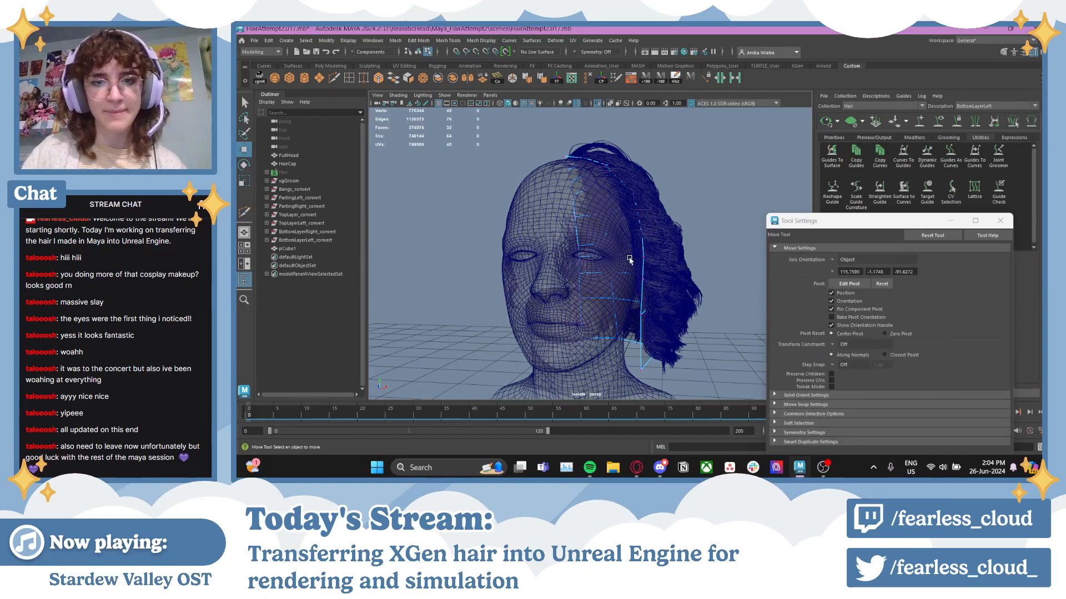
- Switch pCube1 to edge selection and remove the extra edge loop added across the side of the face
right_drag(728, 213, 734, 231)
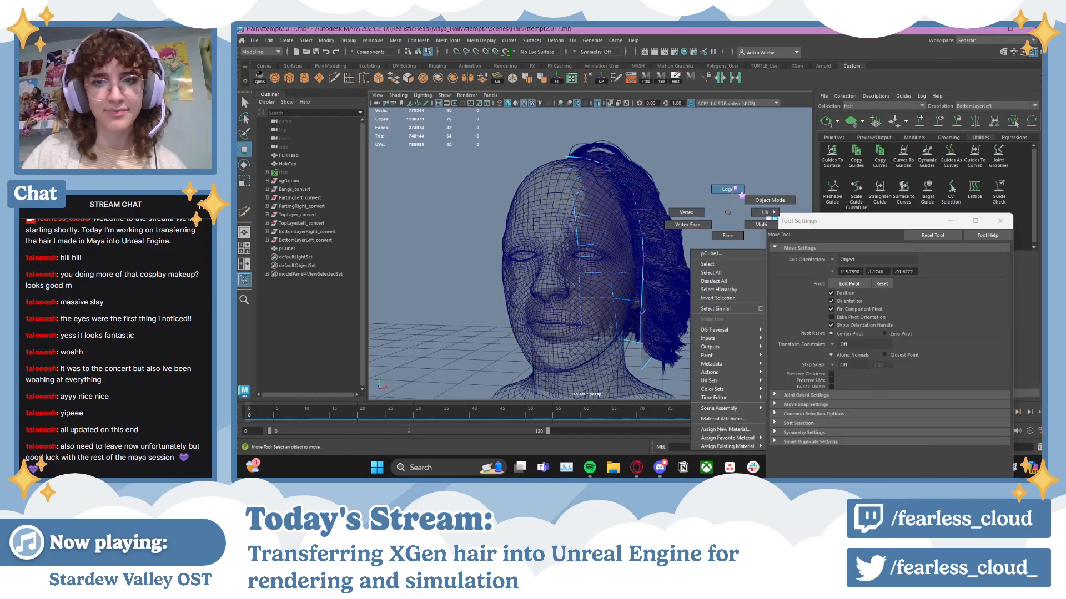
right_drag(735, 189, 735, 189)
alt+drag(594, 262, 555, 263)
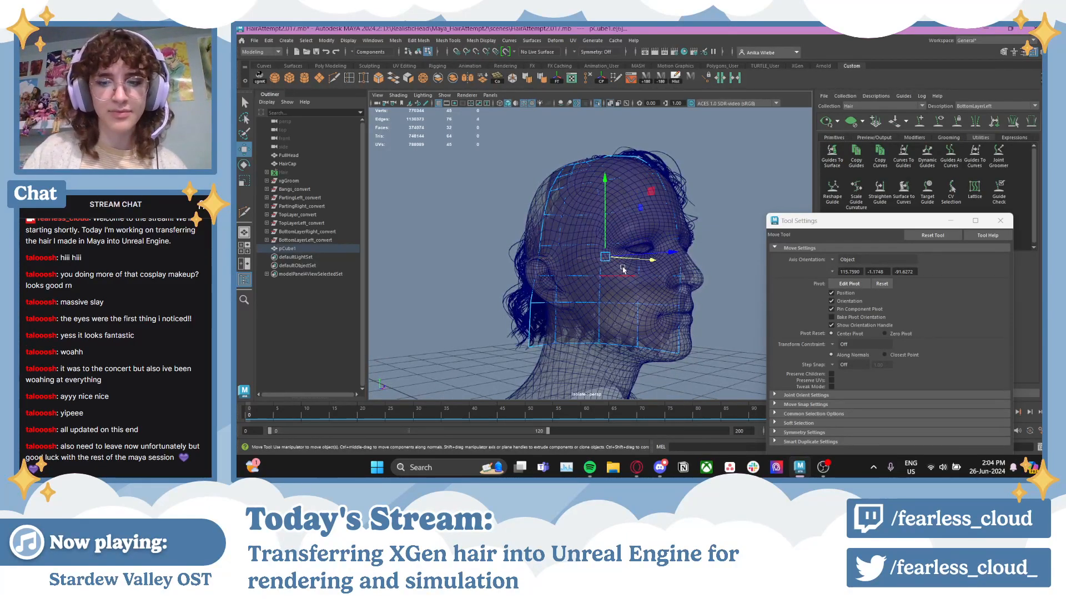
alt+drag(589, 222, 631, 301)
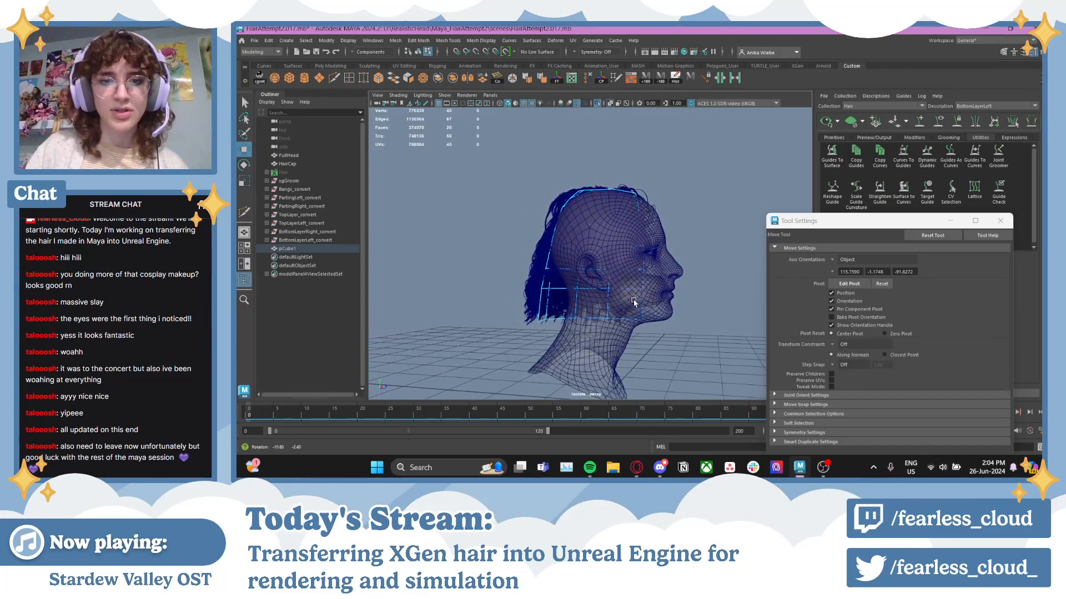
- Adjust the heights of the horizontal edge loops on the side of pCube1 to space them over the hair
click(695, 360)
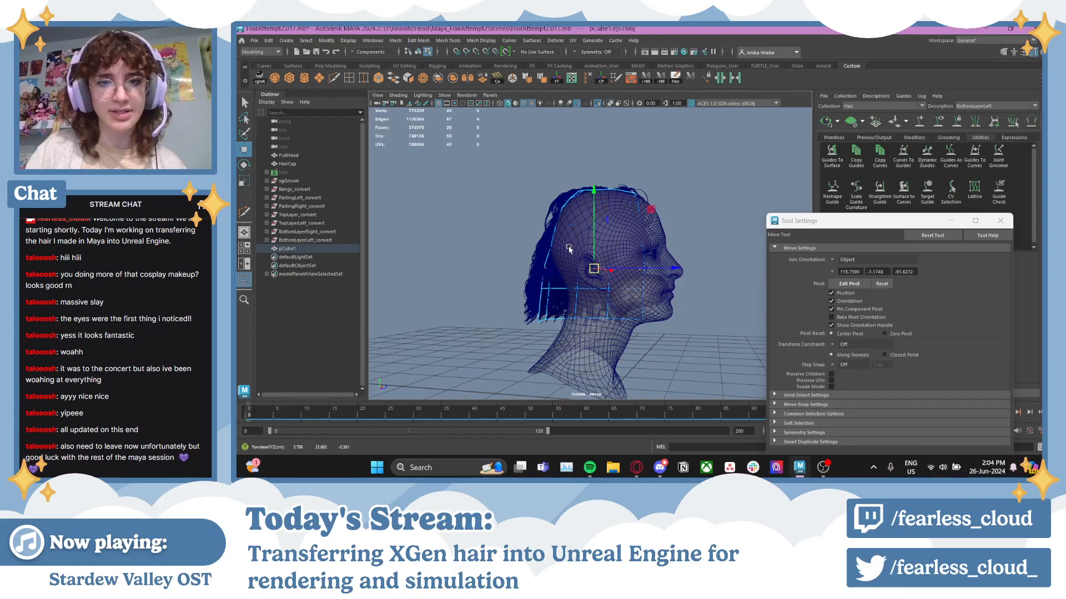
double_click(569, 248)
click(684, 346)
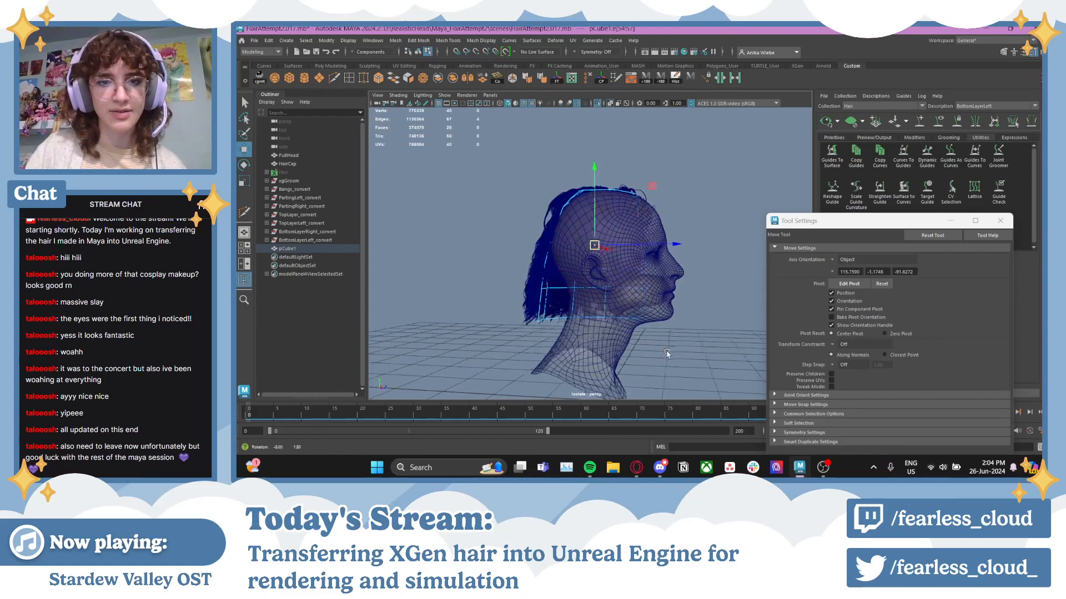
alt+drag(683, 347, 490, 327)
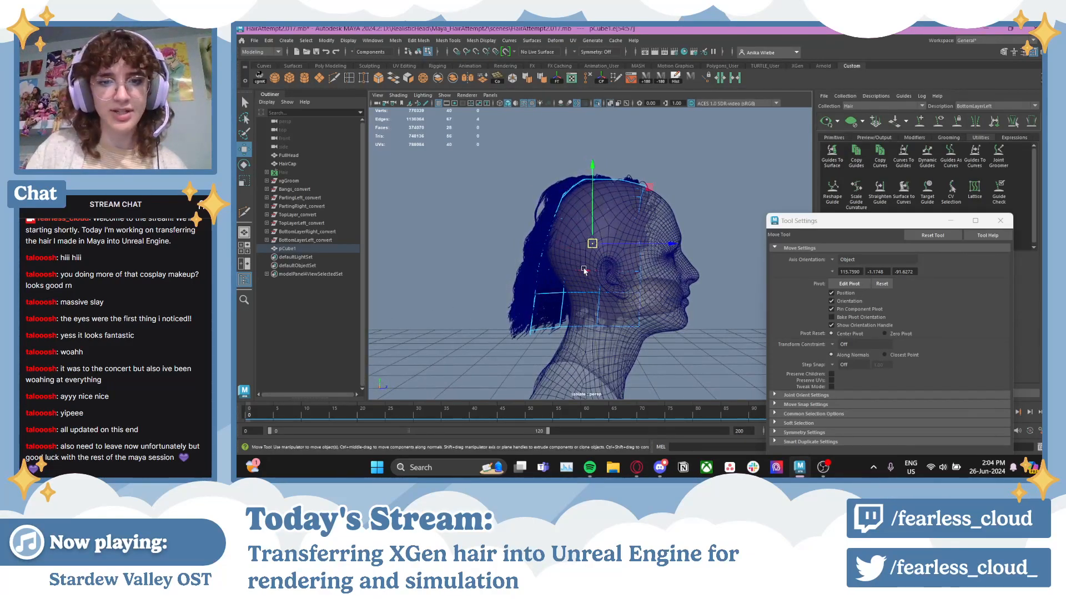
double_click(580, 293)
click(735, 227)
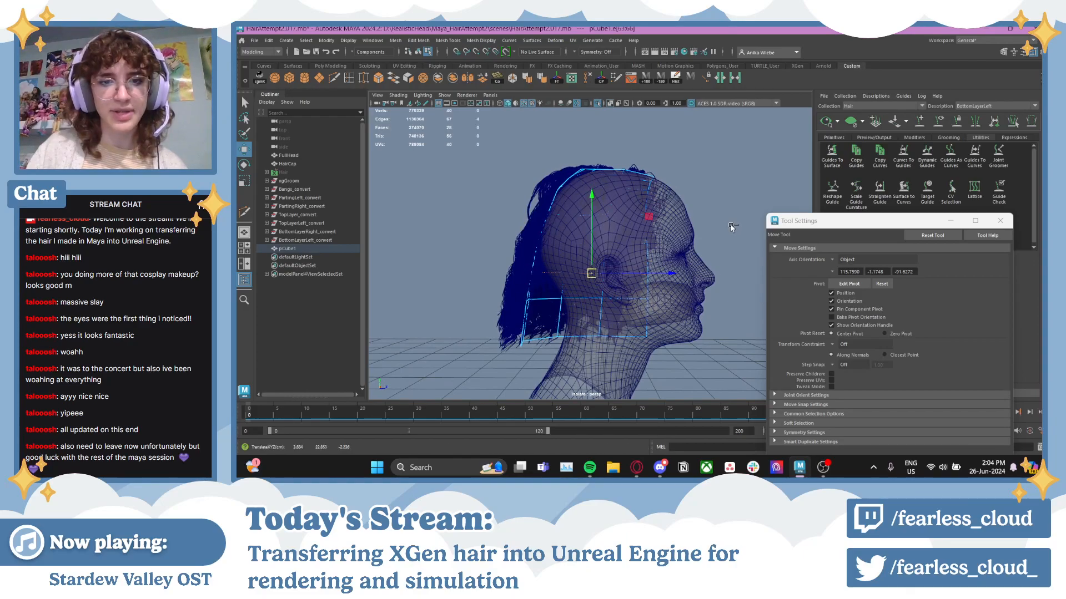
- Switch pCube1 to vertex selection and move the outer side vertices sideways to fit the left hair section beside the face
alt+drag(732, 227, 634, 294)
right_click(699, 290)
click(666, 213)
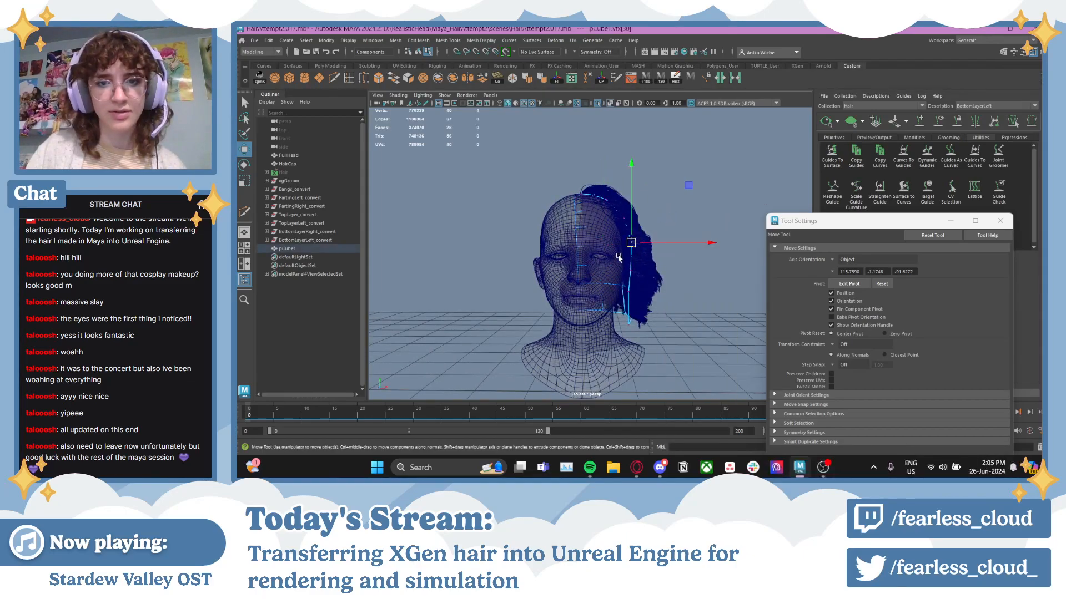
click(630, 243)
click(632, 270)
drag(646, 271, 750, 288)
click(629, 292)
- Return to object mode, show the full scene without isolation or X-ray, and select pCube1
right_drag(669, 175, 704, 164)
click(659, 204)
mouse_move(668, 183)
alt+mouse_down()
mouse_move(719, 227)
mouse_move(621, 120)
mouse_move(627, 150)
mouse_move(656, 172)
alt+mouse_up()
click(598, 104)
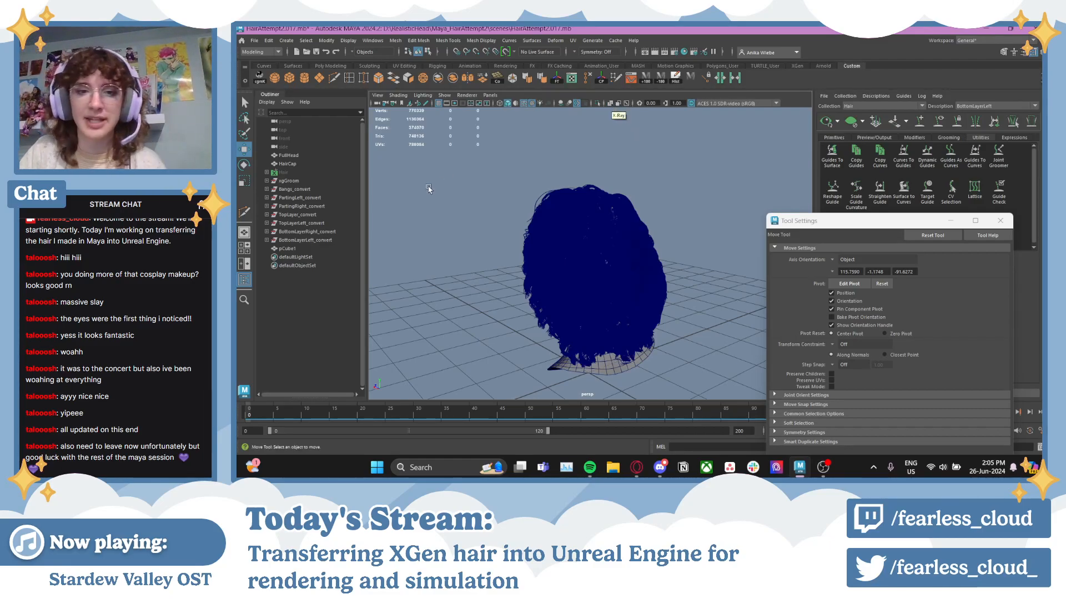
alt+drag(534, 283, 626, 294)
click(617, 302)
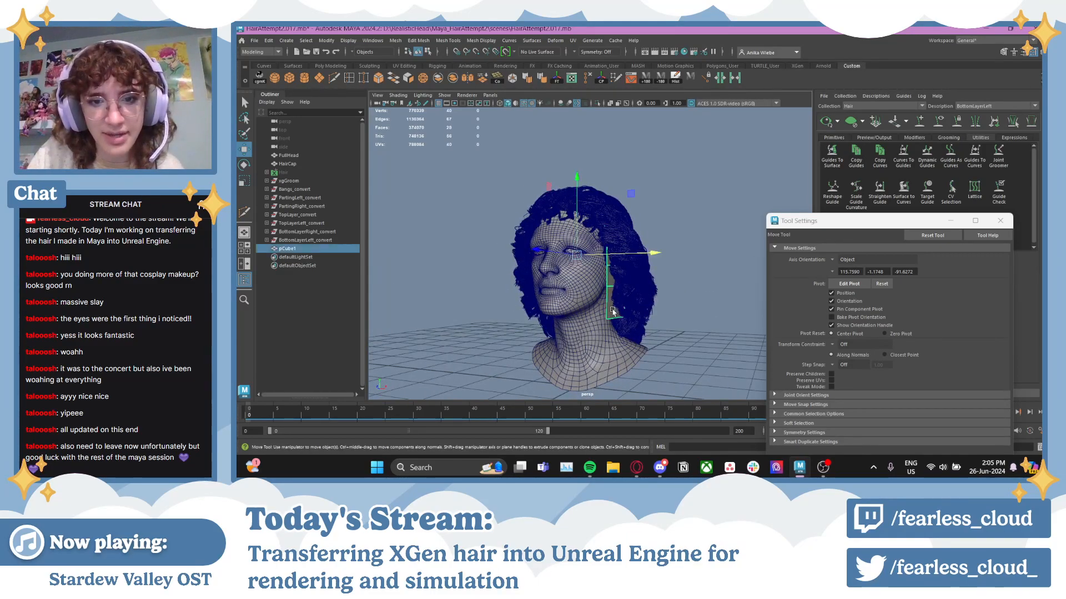
- Duplicate pCube1 and put the duplicate in its own group
alt+drag(670, 322, 609, 308)
key(ctrl+d)
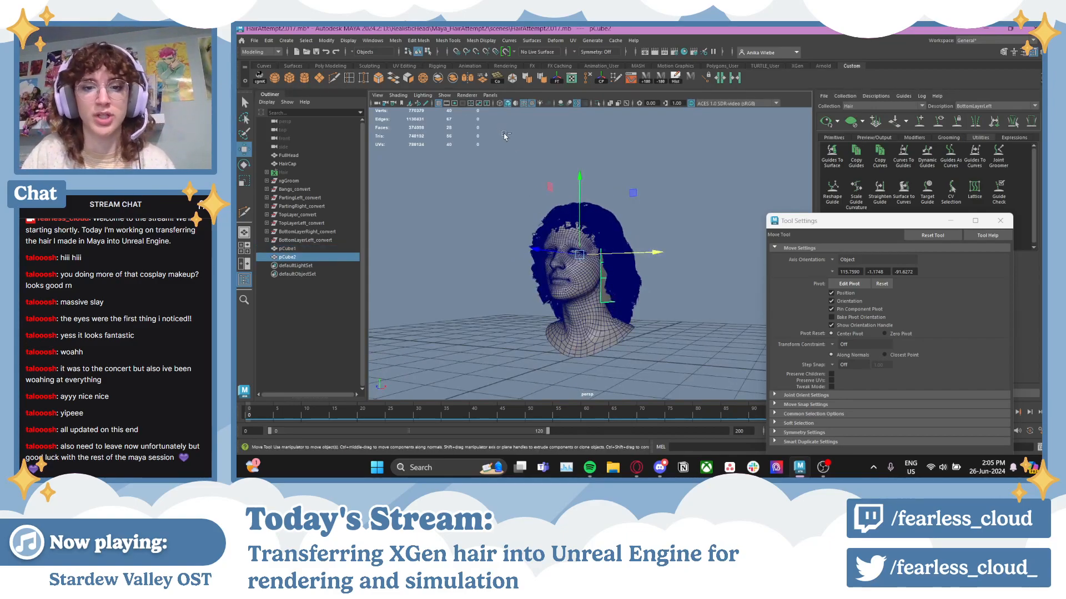
alt+drag(640, 191, 676, 215)
key(ctrl+g)
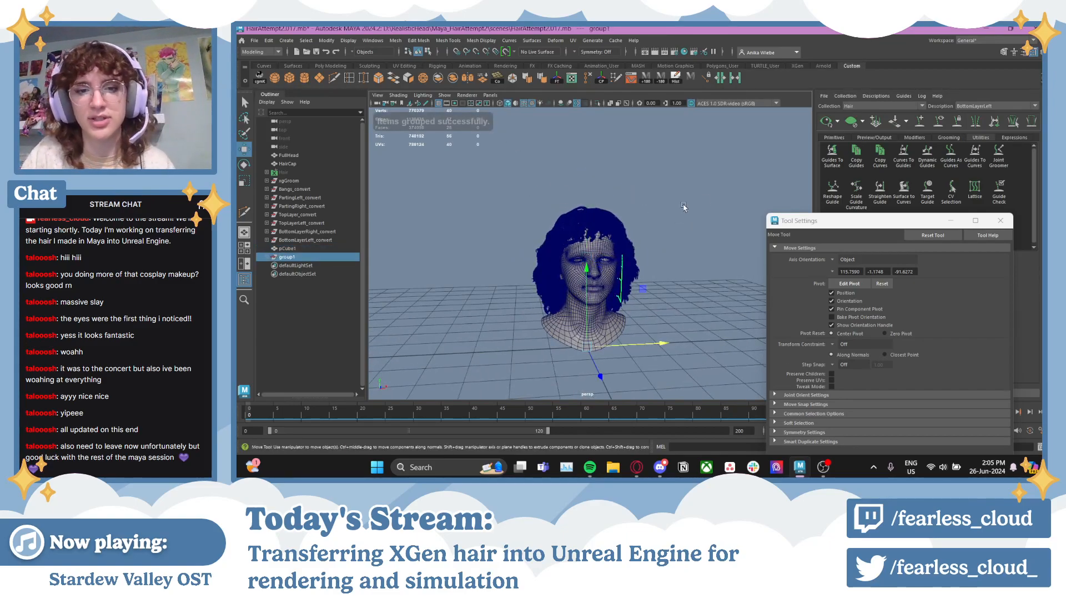
- Mirror group1 to the opposite side of the head by setting its Scale X to -1
click(1044, 106)
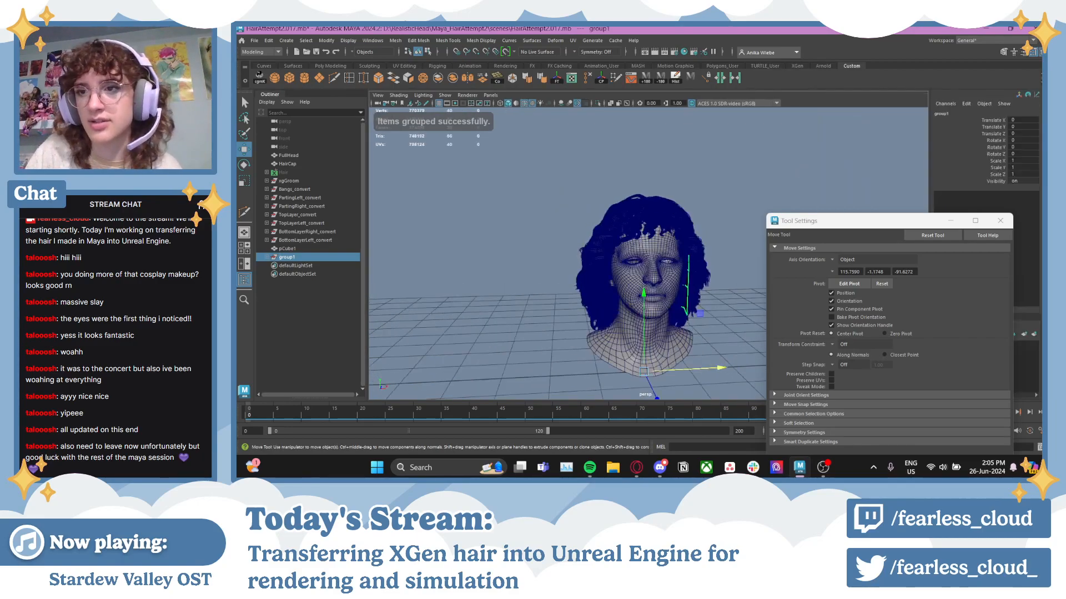
click(999, 221)
scroll(755, 189, up, 5)
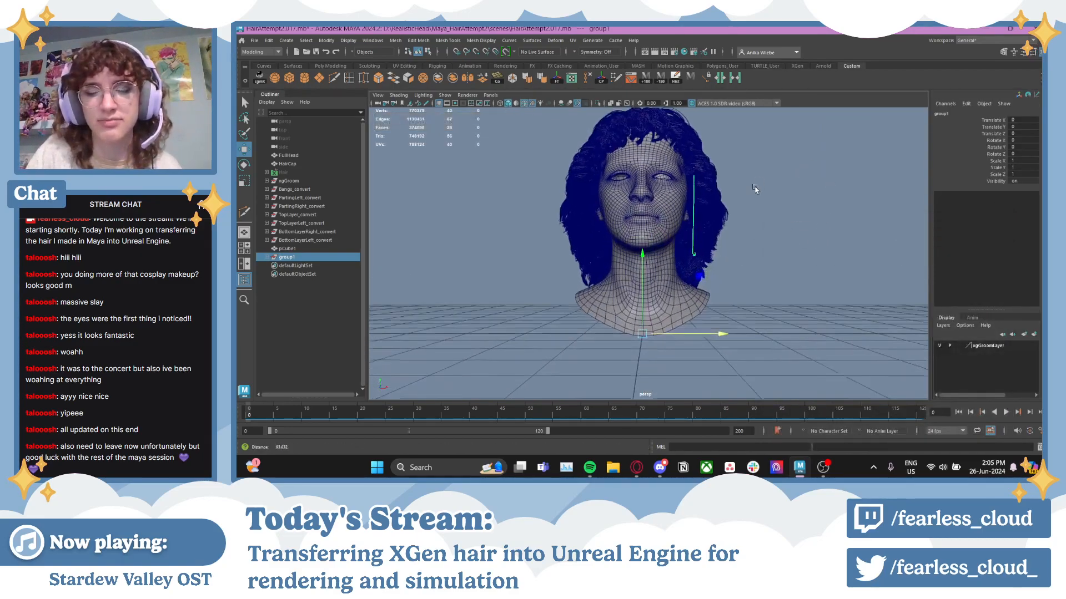
alt+drag(754, 188, 779, 204)
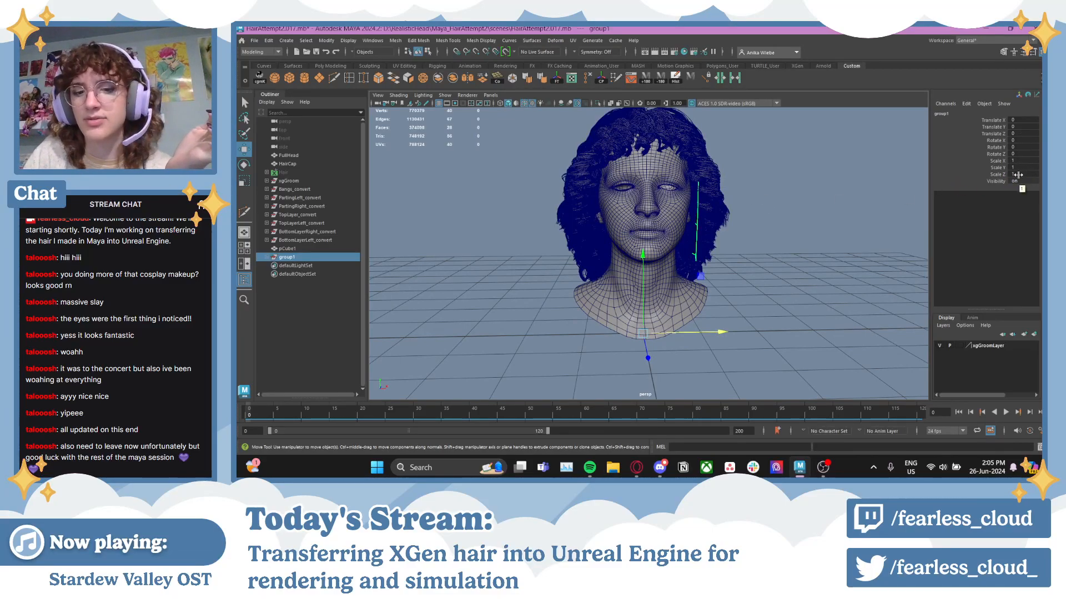
drag(1021, 161, 1018, 161)
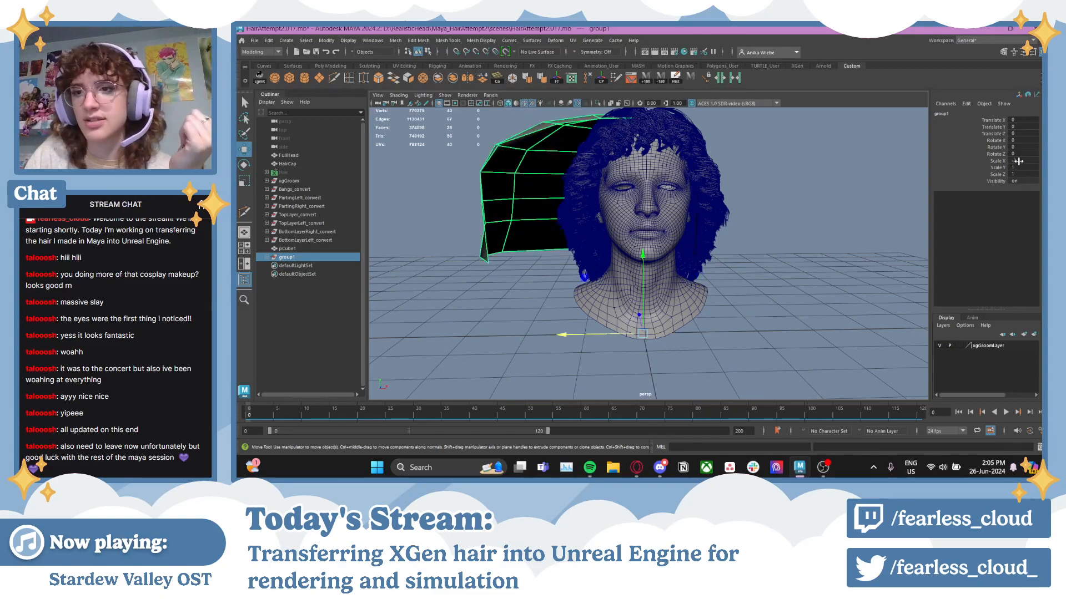
double_click(1027, 161)
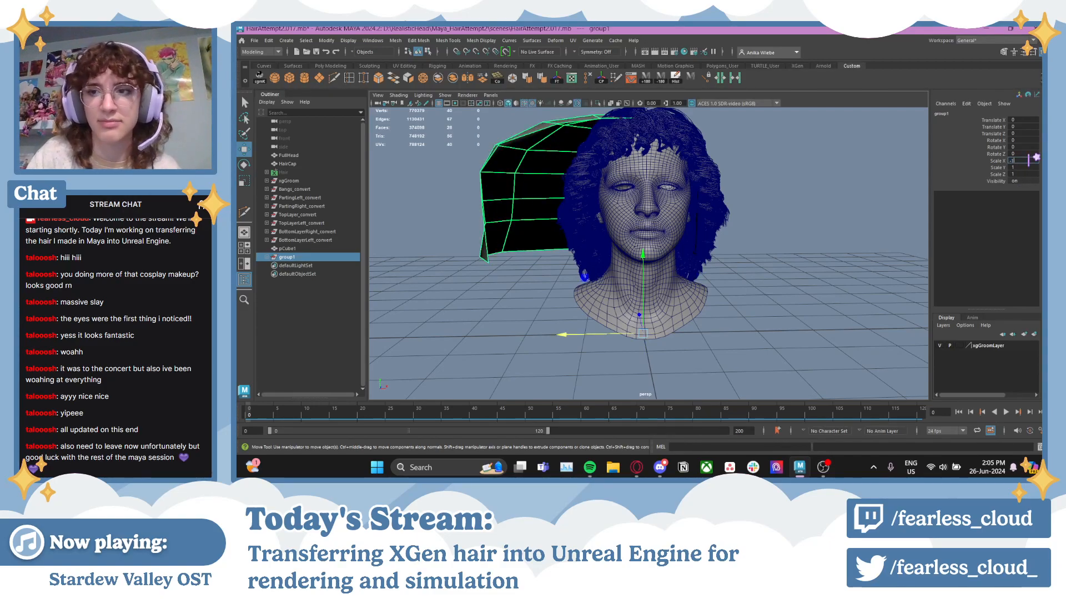
text(-1)
key(Return)
alt+drag(780, 237, 815, 247)
scroll(798, 246, down, 1)
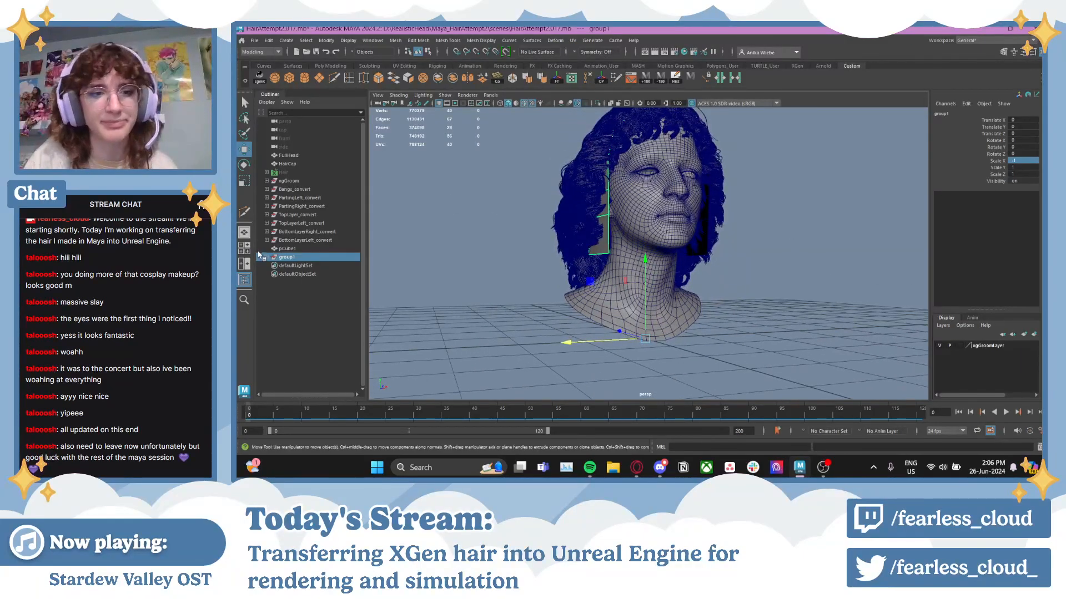
- Select pCube2 inside group1 and delete its construction history
click(298, 258)
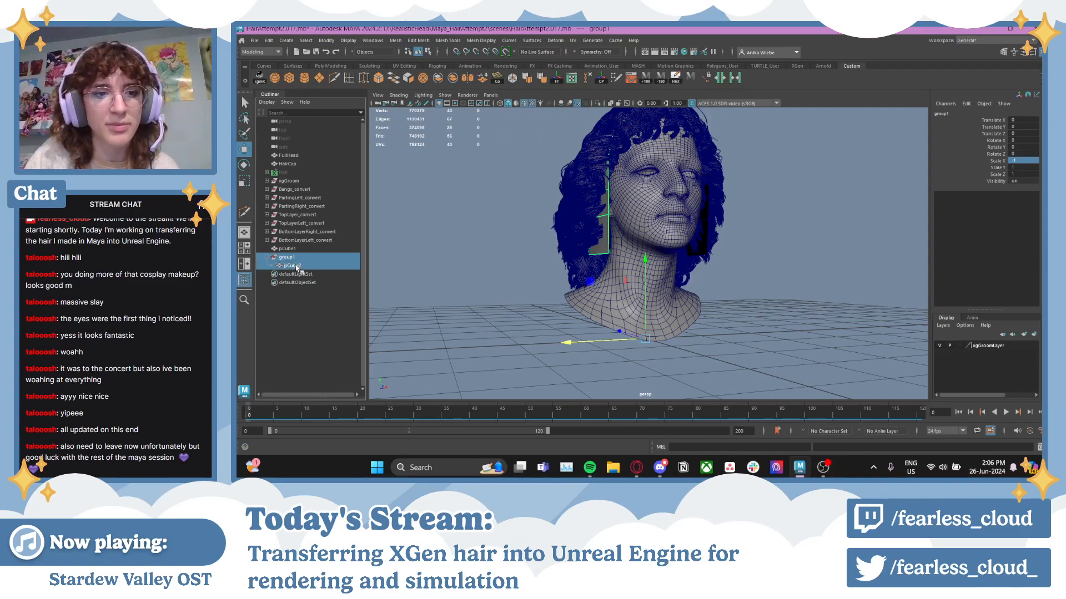
click(293, 266)
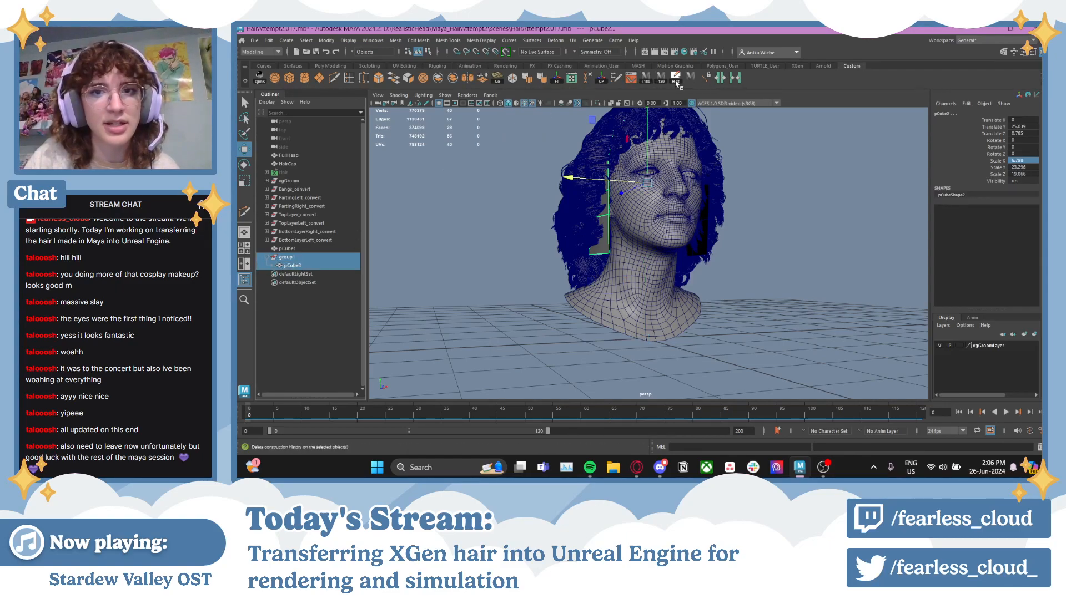
click(676, 81)
alt+drag(541, 192, 514, 194)
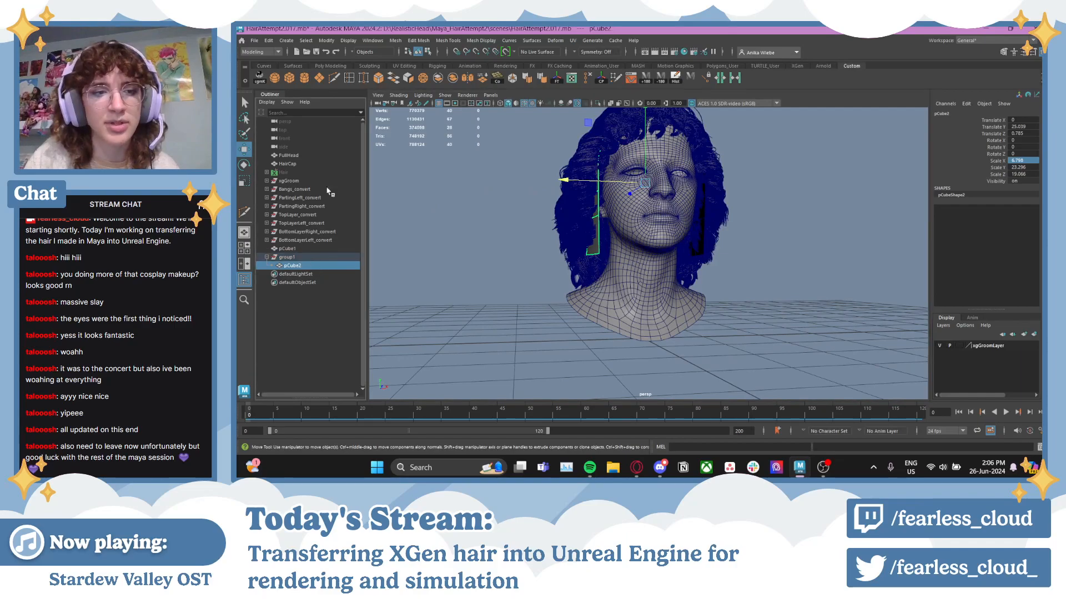
- Ungroup group1 so the mirrored mesh pCube2 sits at the top level of the scene
click(269, 40)
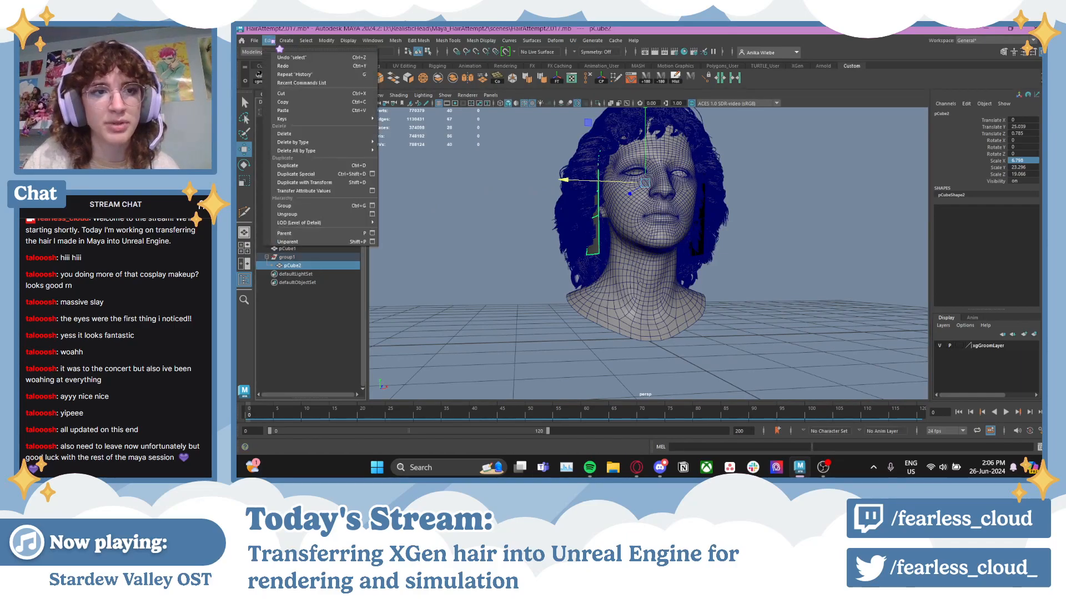
click(287, 214)
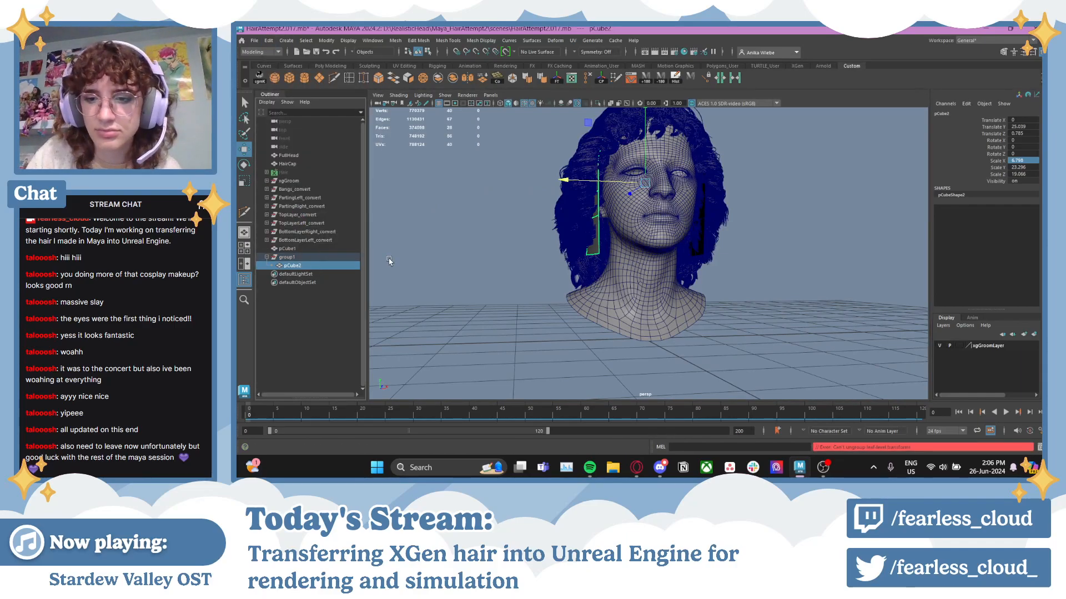
click(318, 259)
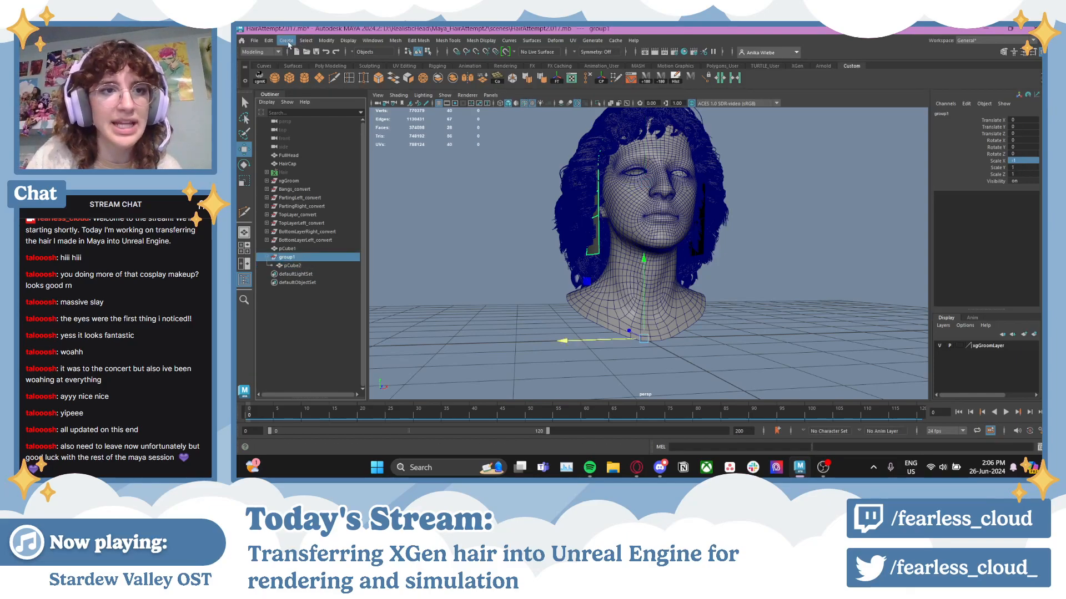
click(269, 40)
click(339, 214)
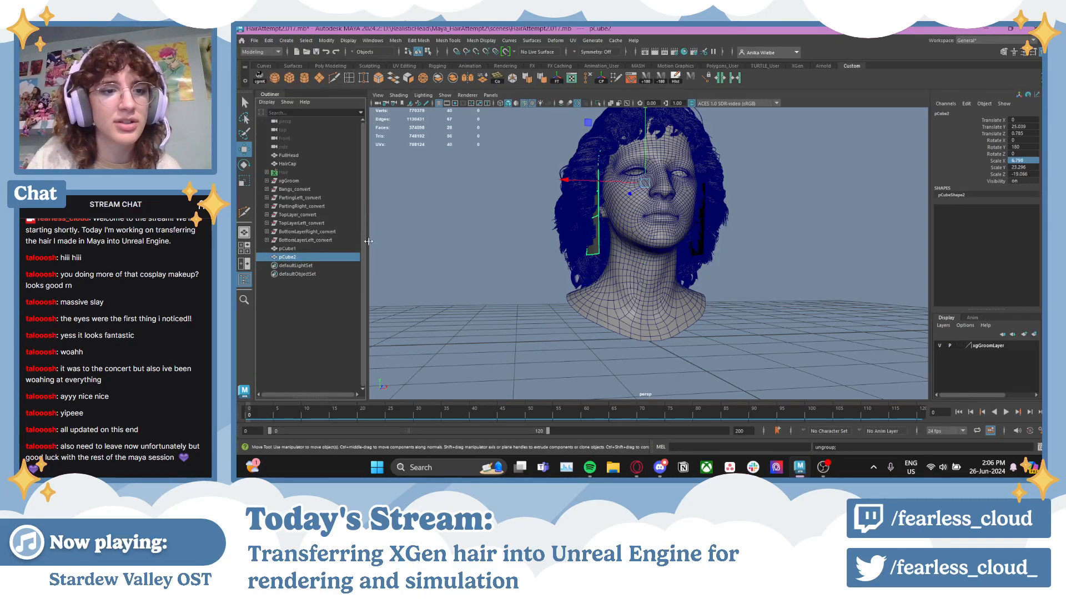
- Examine how pCube1 and its mirrored copy fit around the hair on both sides of the head
alt+drag(456, 237, 799, 250)
alt+drag(741, 258, 666, 253)
click(666, 253)
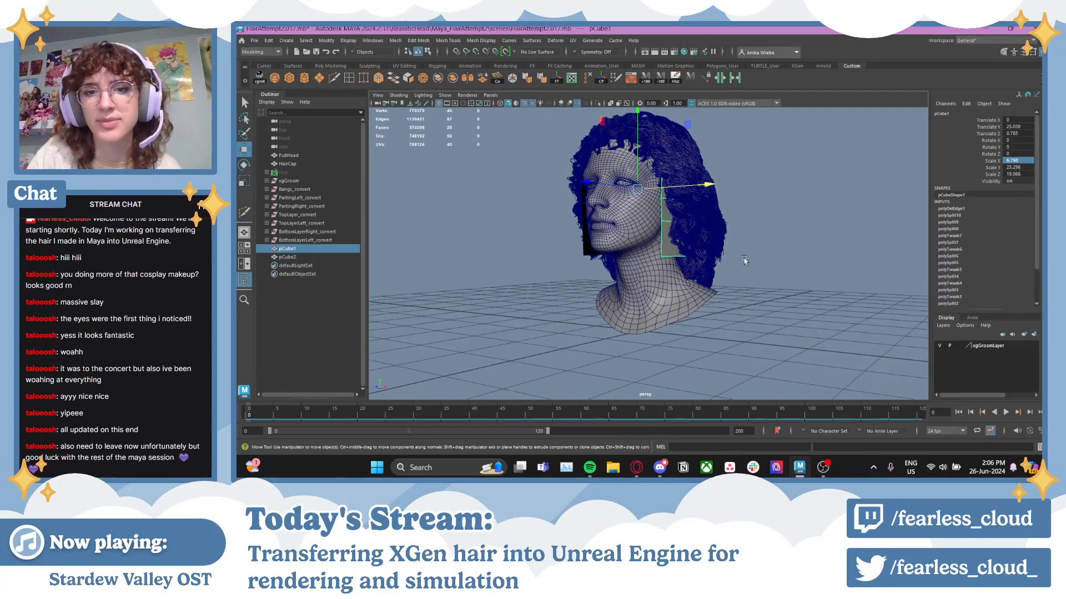
alt+drag(744, 261, 773, 261)
click(773, 262)
alt+right_drag(773, 261, 799, 269)
alt+drag(799, 269, 677, 257)
click(720, 259)
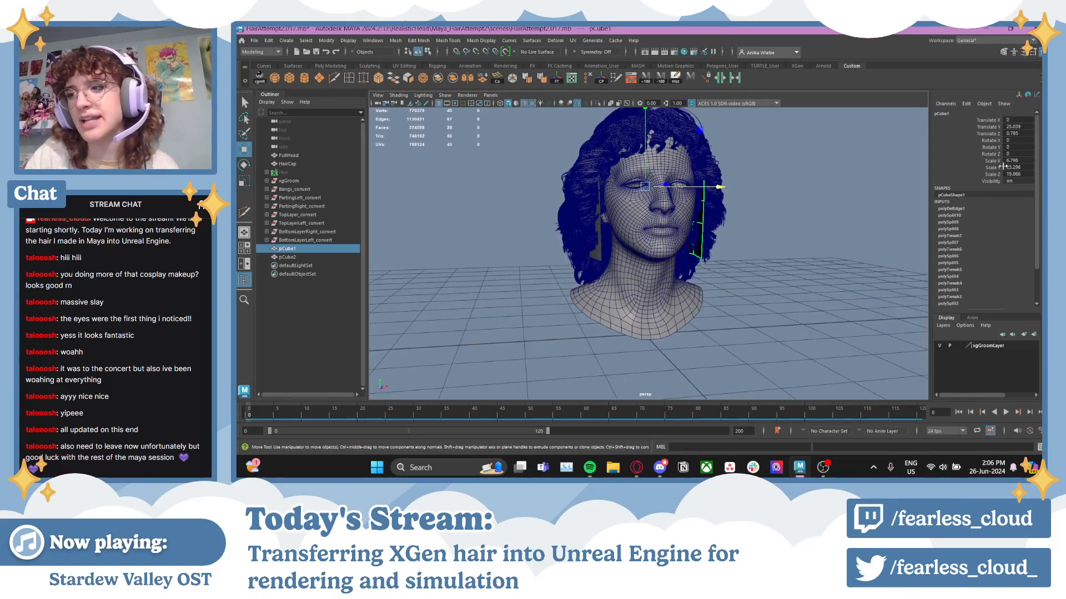
- Isolate FullHead, pCube1 and pCube2 in the viewport and view the meshes from the side
alt+drag(794, 265, 528, 236)
click(652, 258)
shift+click(656, 232)
shift+click(682, 238)
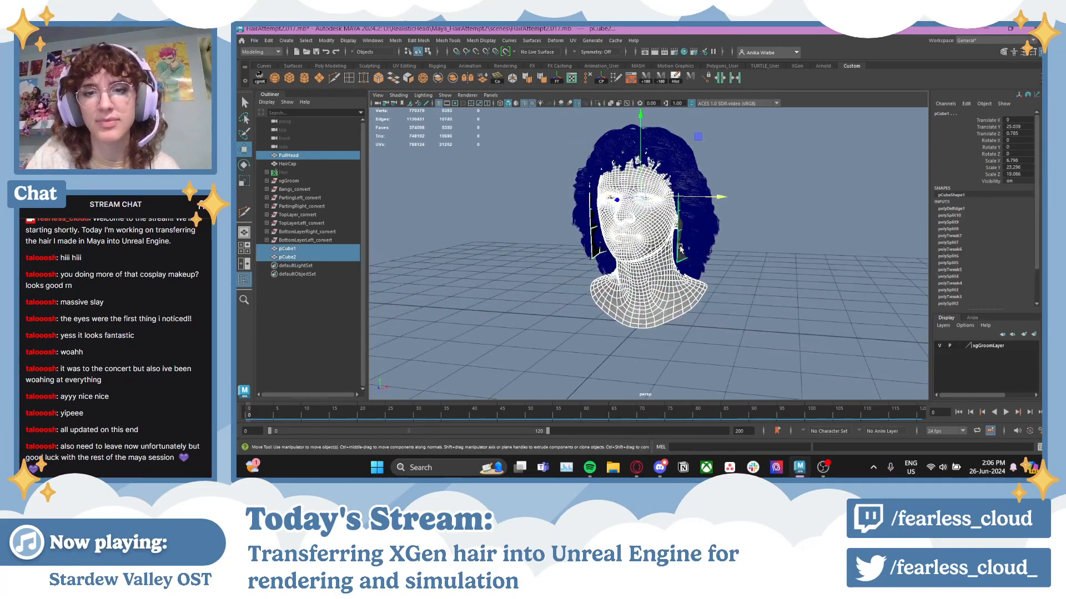
click(598, 103)
click(768, 275)
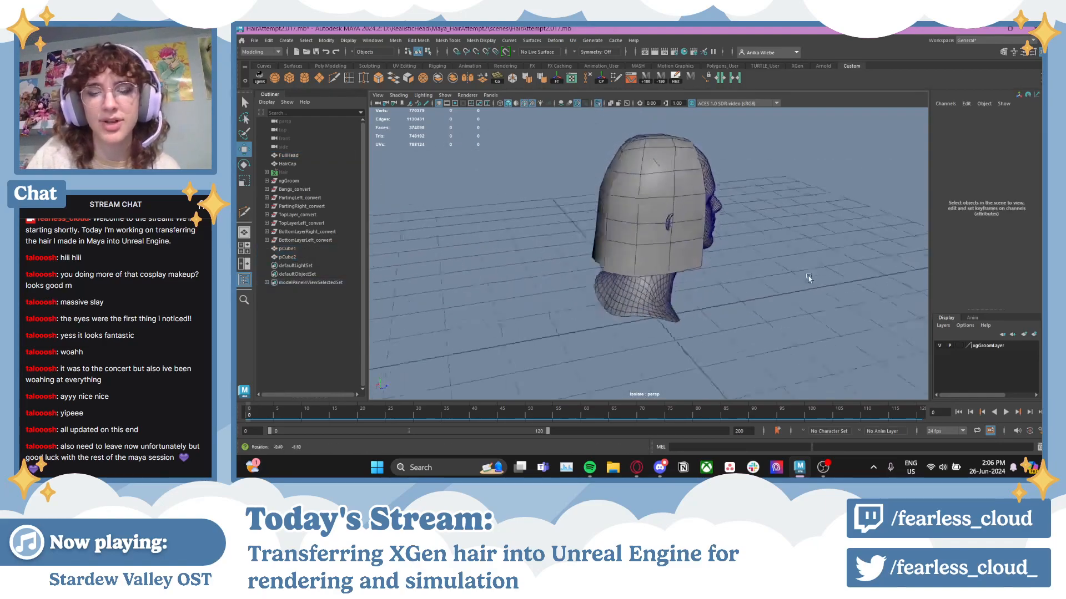
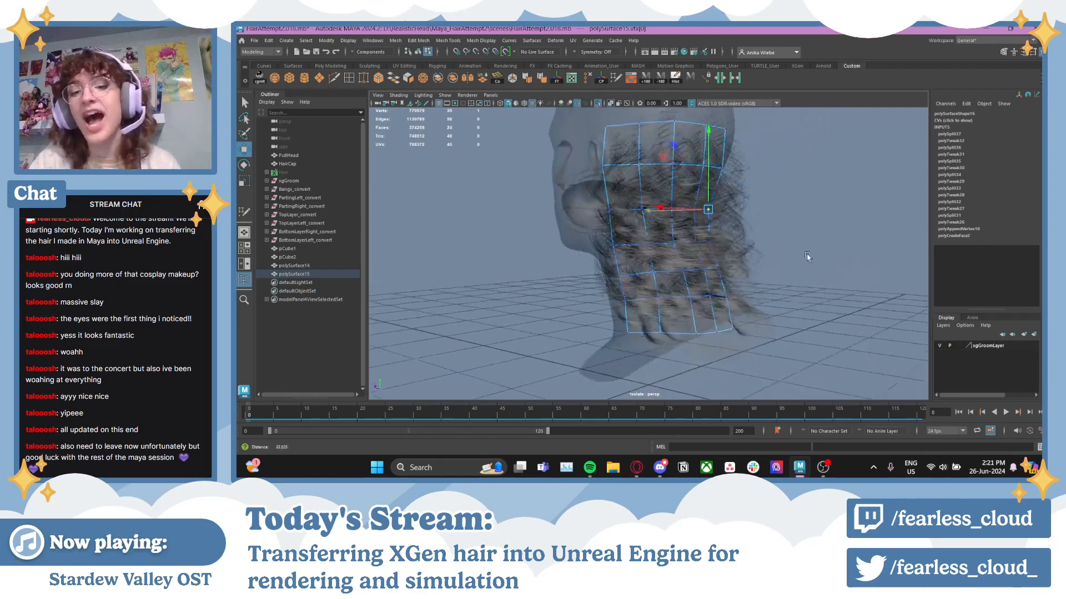
- Reposition a vertex near the lower back edge of polySurface15 to follow the hair
alt+middle_drag(702, 269, 718, 242)
scroll(666, 284, up, 1)
scroll(666, 284, down, 1)
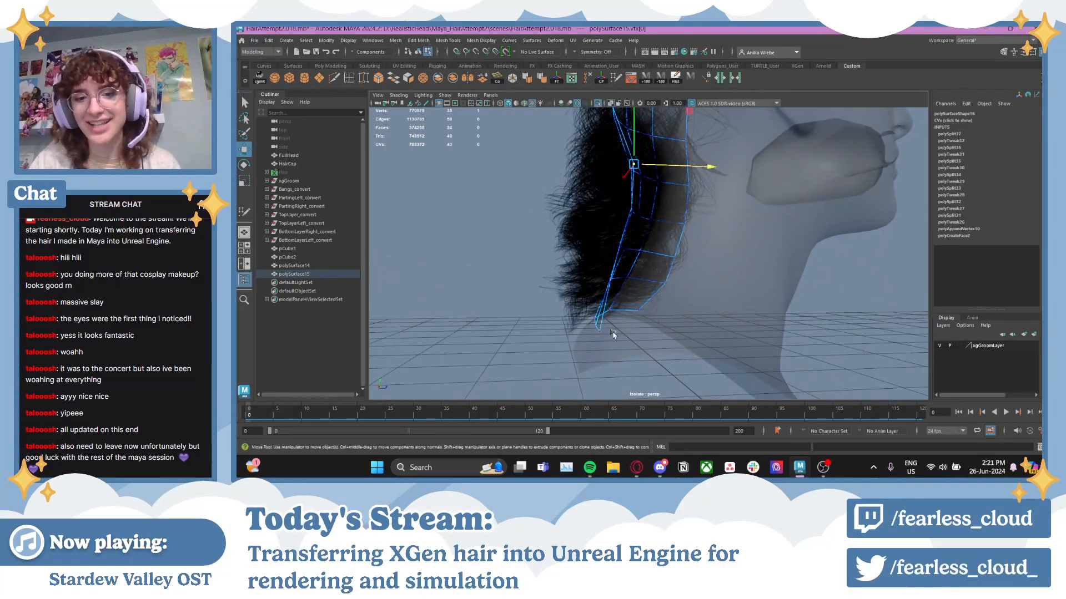
alt+drag(637, 327, 604, 290)
middle_drag(629, 287, 626, 279)
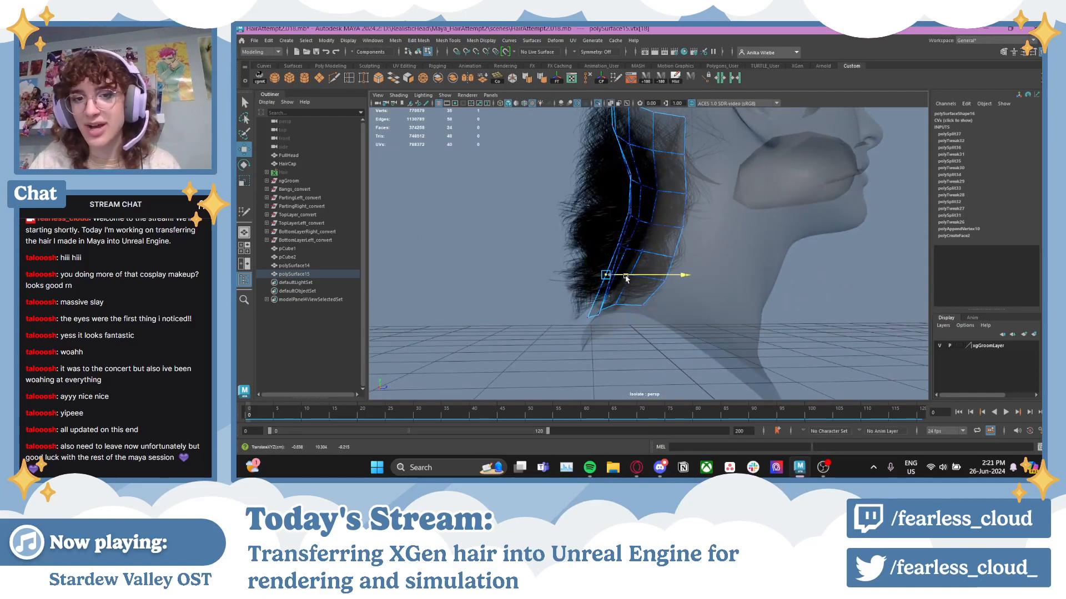
- Adjust the vertices along the lower front edge of polySurface15 to match the outline of the hair
alt+drag(623, 245, 692, 297)
click(733, 274)
key(ctrl+z)
click(732, 248)
click(706, 321)
click(648, 332)
drag(654, 241, 636, 318)
click(666, 336)
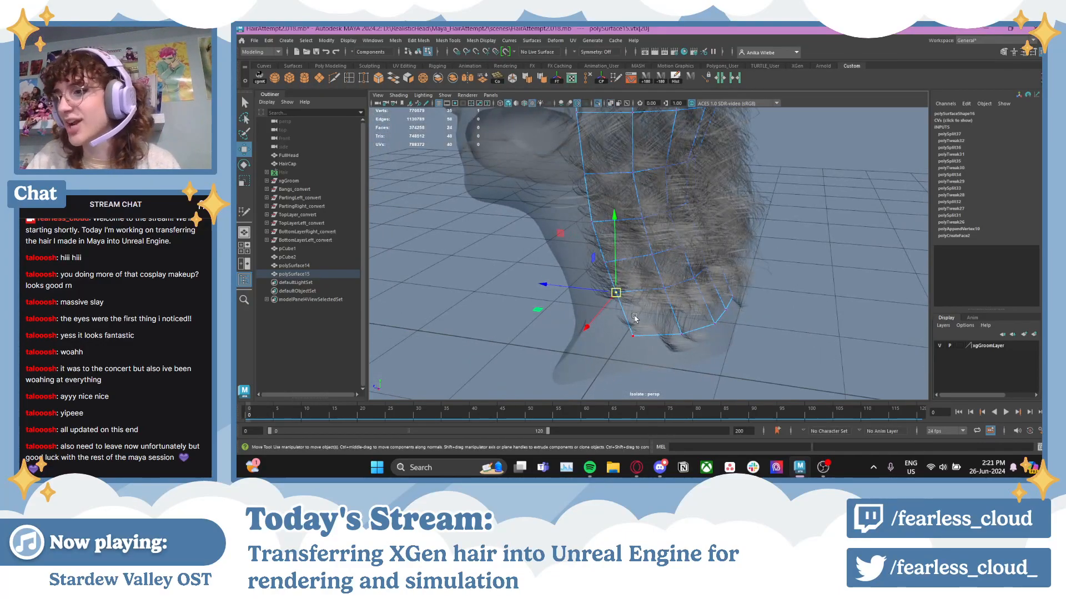
- Shape the second-lowest row of polySurface15 vertices around the hair at the nape
alt+drag(734, 316, 699, 287)
alt+drag(774, 293, 623, 329)
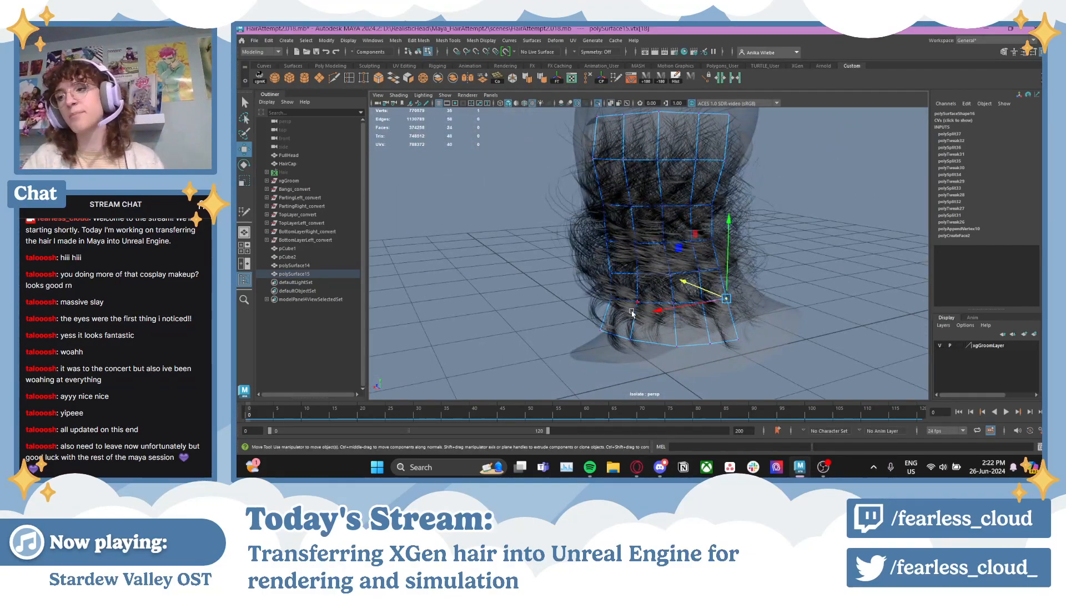
mouse_move(628, 317)
alt+mouse_down()
mouse_move(702, 378)
mouse_move(709, 333)
mouse_move(791, 303)
mouse_move(616, 309)
alt+mouse_up()
alt+drag(736, 296, 732, 277)
drag(670, 301, 671, 299)
alt+drag(670, 301, 753, 314)
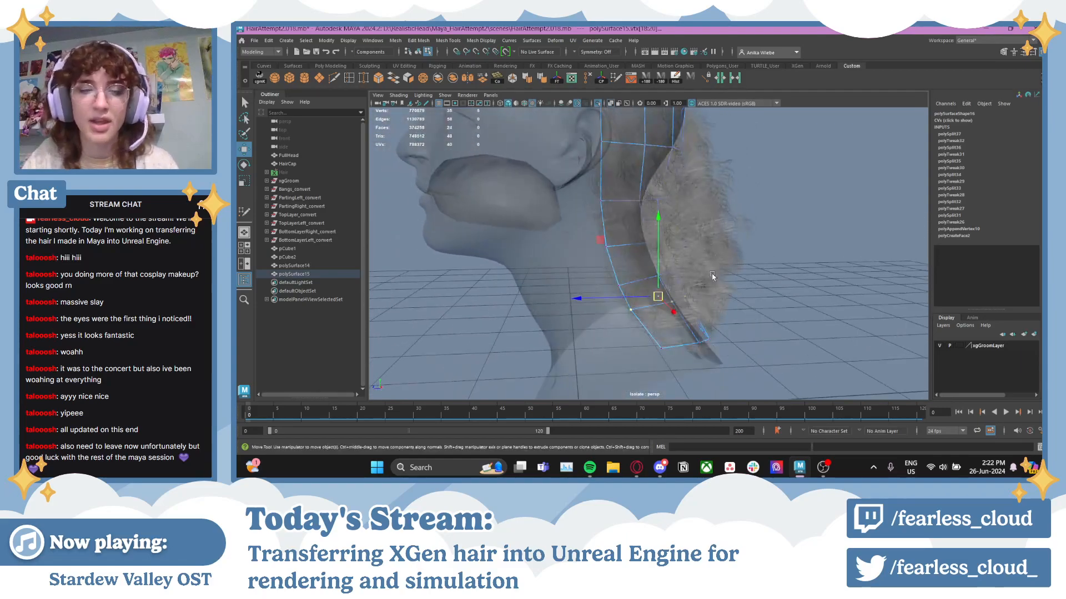
- Cut an extra horizontal edge loop across the lower part of polySurface15
click(334, 77)
alt+drag(616, 228, 519, 255)
alt+drag(688, 337, 672, 249)
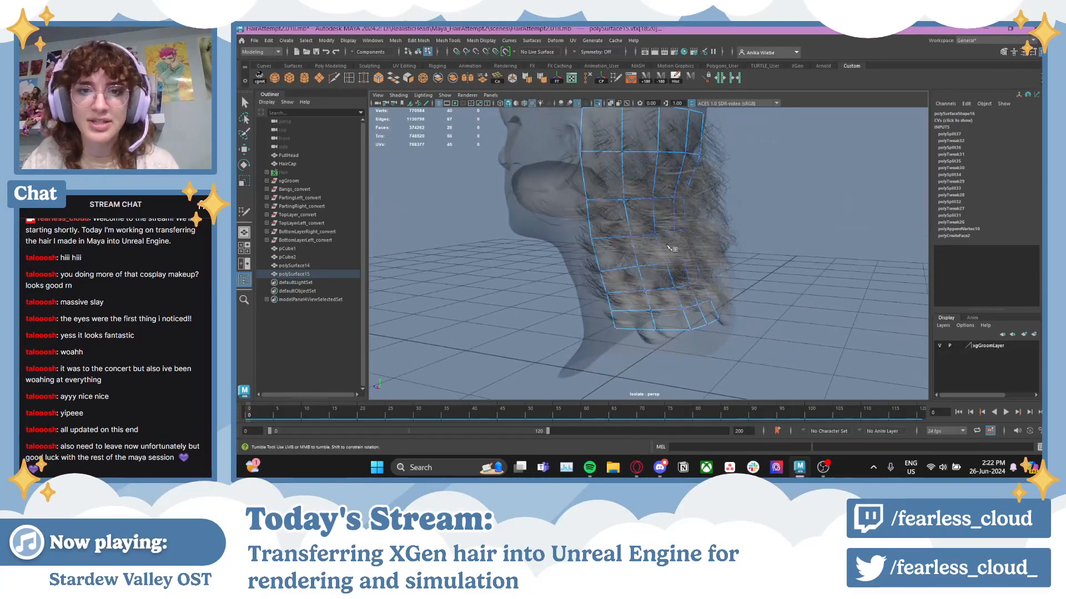
key(ctrl+z)
- Reposition the vertices of polySurface15's horizontal row beside the jaw, working from the front edge to the back
alt+drag(688, 207, 659, 226)
scroll(589, 198, up, 3)
click(580, 188)
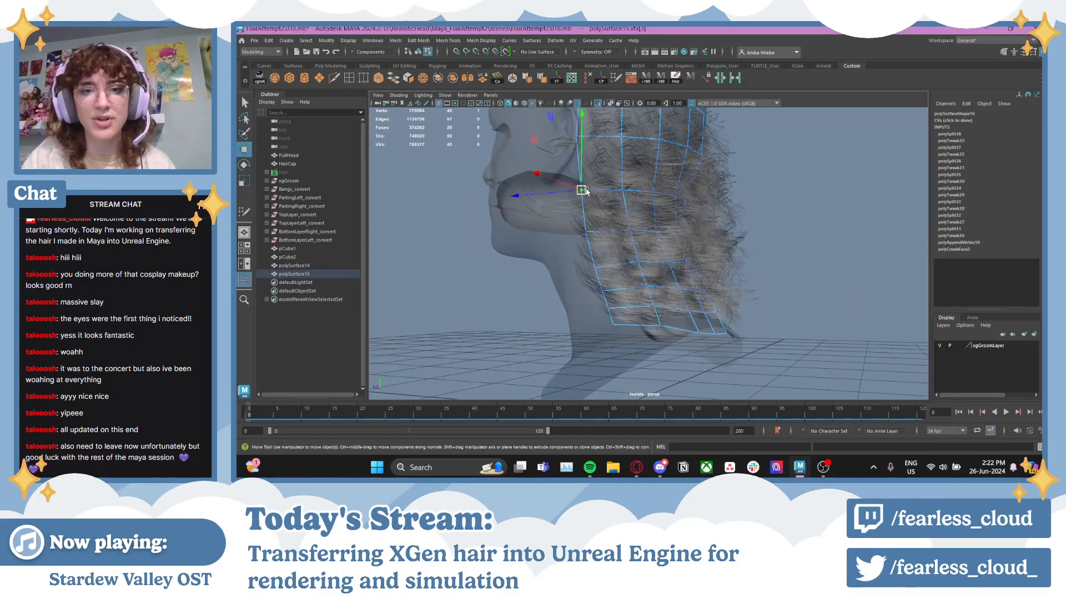
drag(580, 189, 702, 223)
click(626, 192)
click(679, 193)
click(701, 195)
- Delete the vertical edge loop closest to the front edge of polySurface15
alt+right_drag(702, 224, 642, 222)
alt+drag(642, 222, 623, 217)
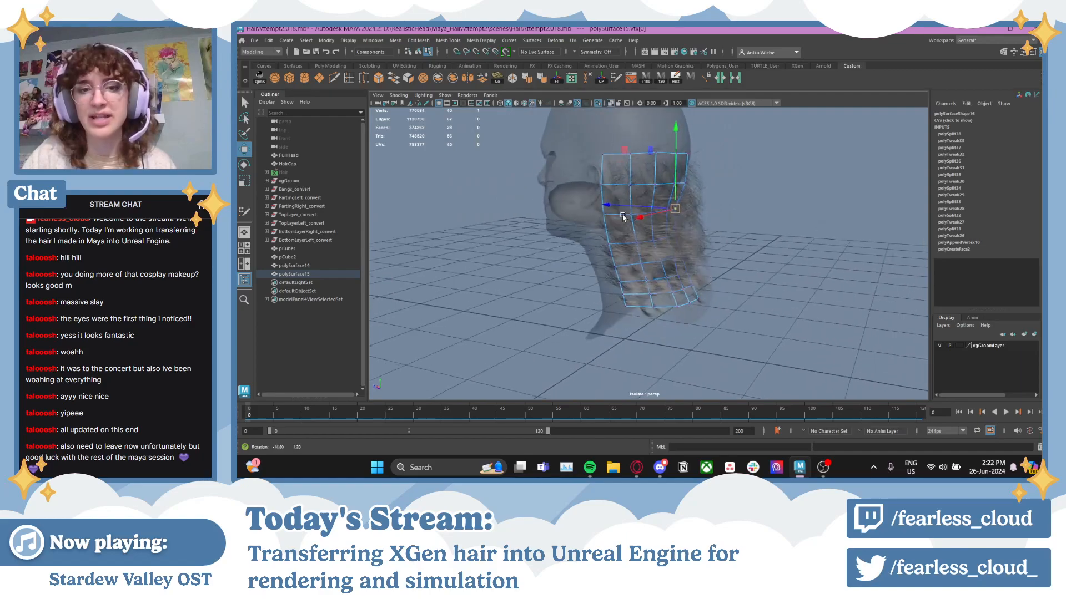
alt+right_drag(623, 217, 687, 222)
alt+drag(687, 222, 674, 216)
alt+middle_drag(674, 217, 712, 255)
alt+drag(713, 255, 665, 228)
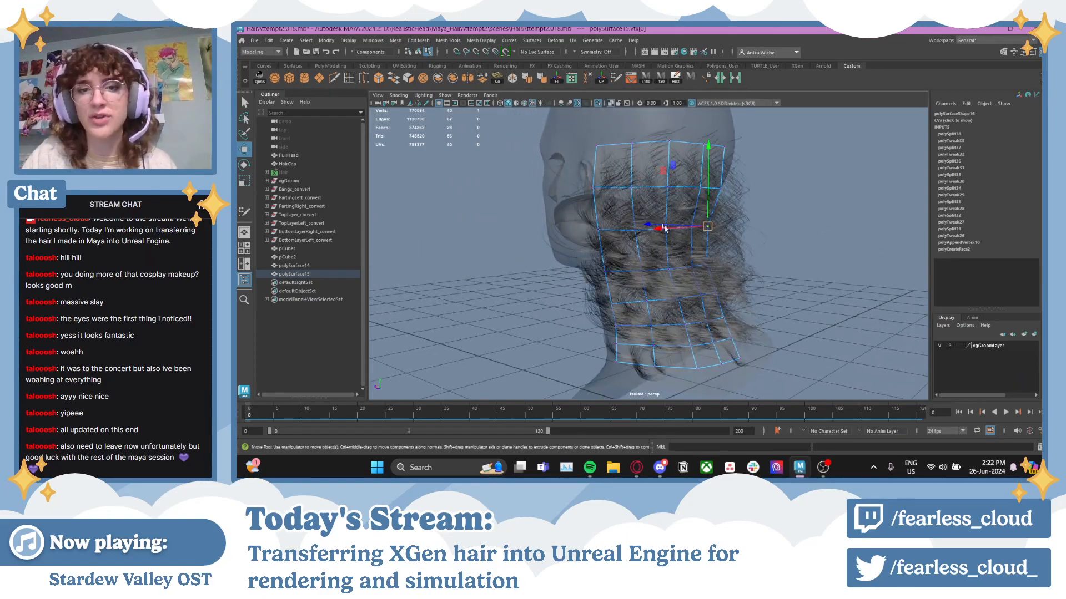
right_drag(634, 187, 632, 164)
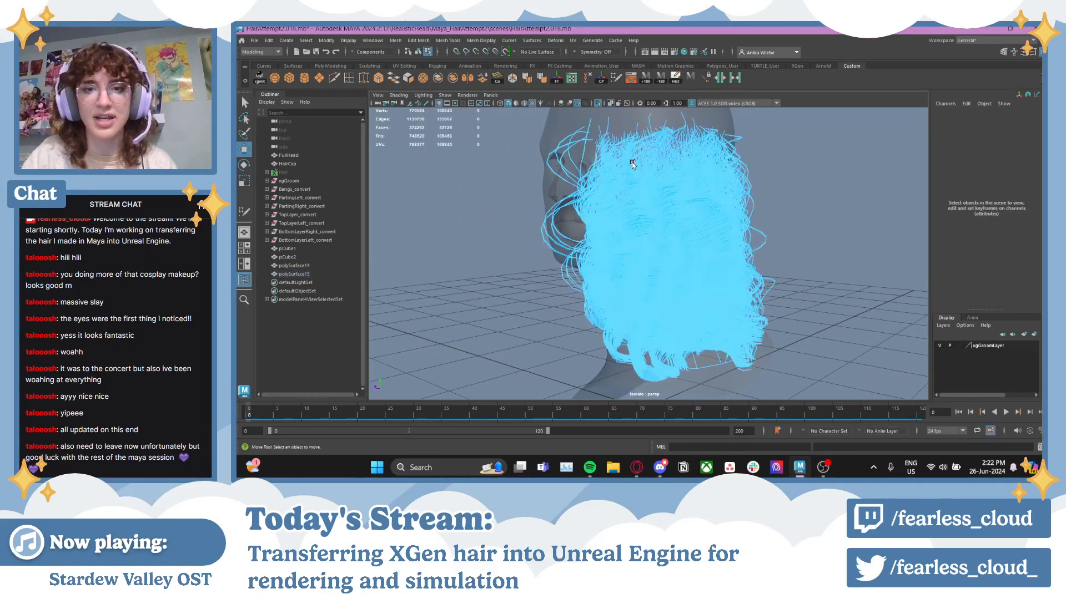
key(ctrl+z)
right_drag(782, 166, 783, 143)
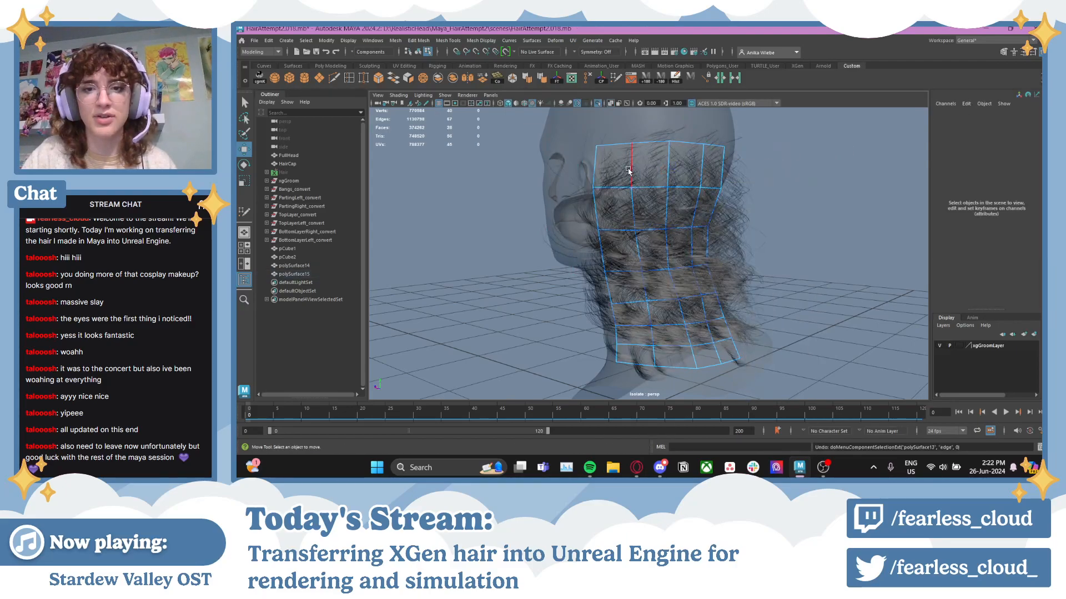
double_click(630, 166)
click(587, 79)
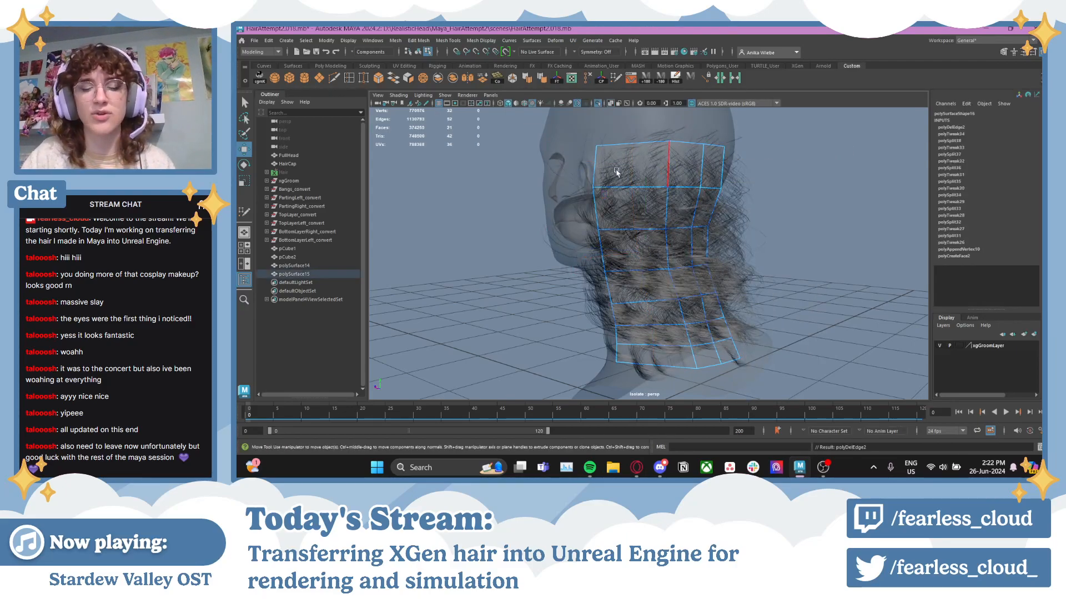
alt+right_drag(616, 170, 577, 98)
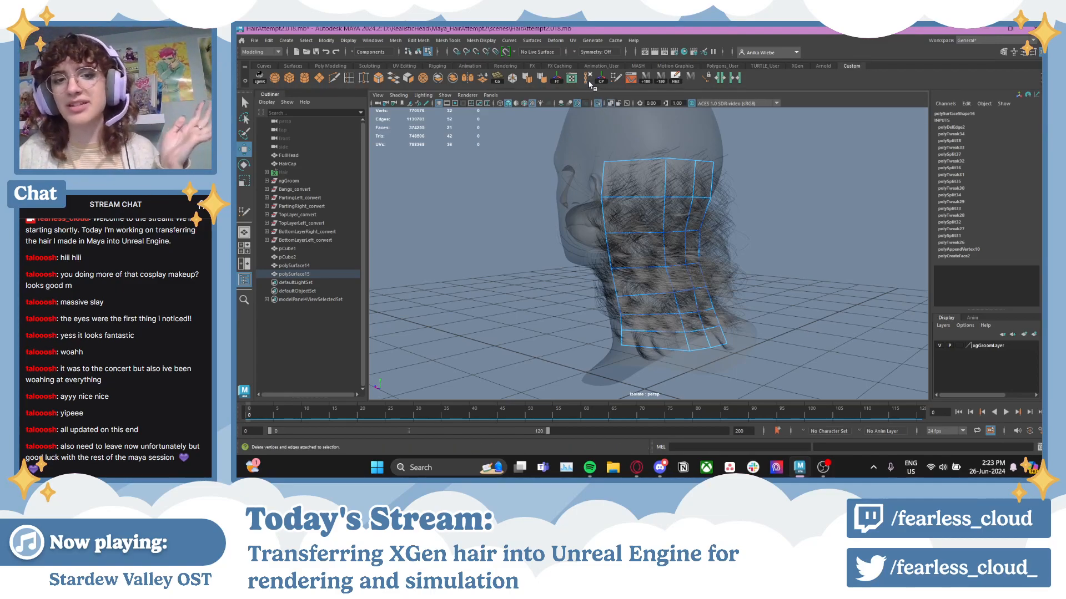
click(418, 41)
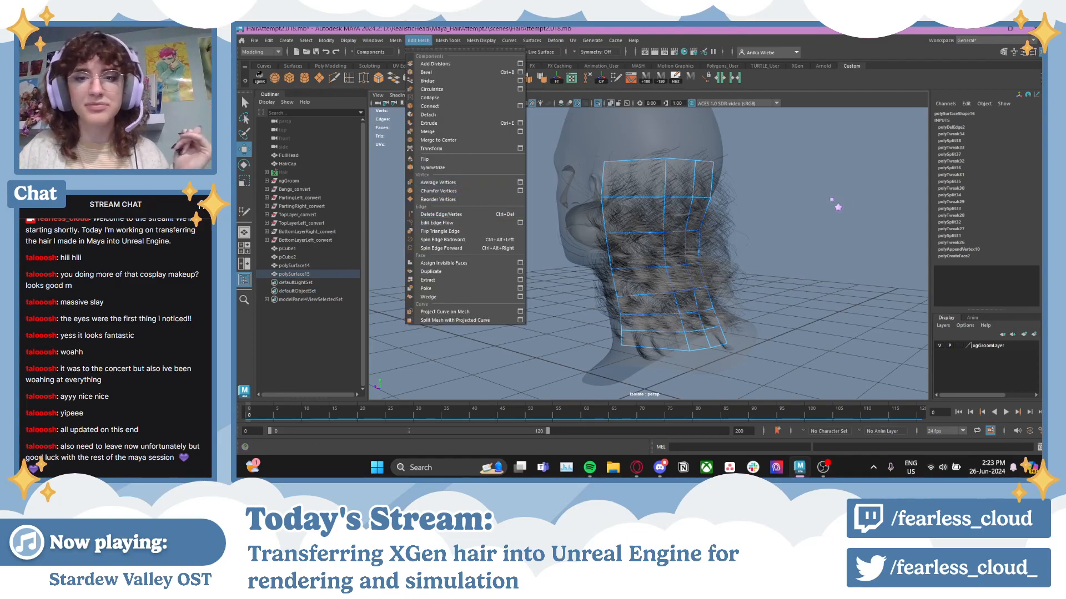
click(835, 205)
click(629, 198)
alt+drag(630, 197, 675, 207)
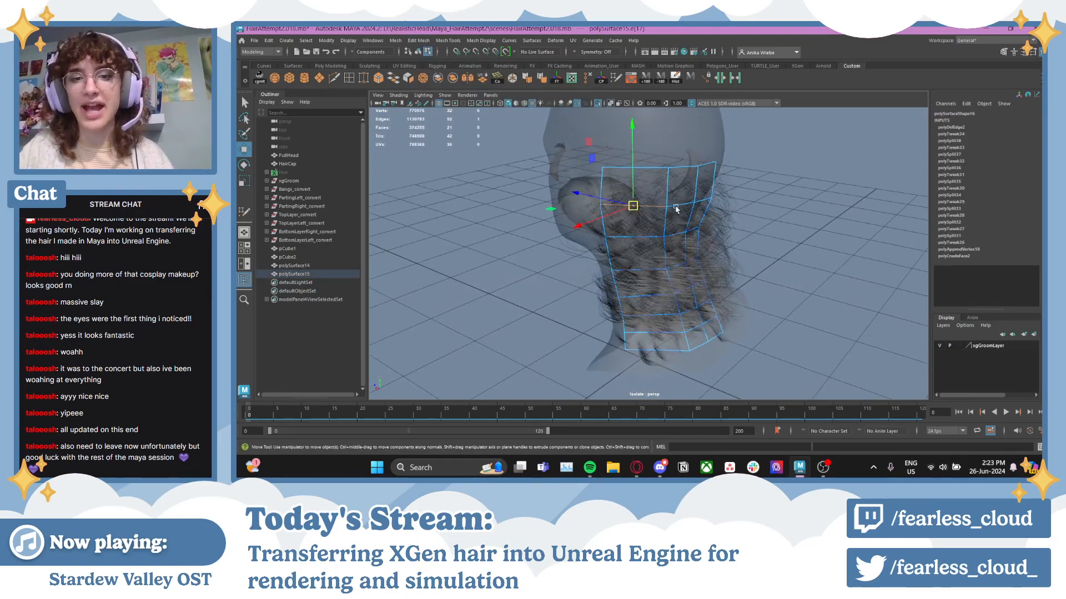
alt+right_drag(675, 207, 693, 290)
alt+drag(598, 246, 652, 206)
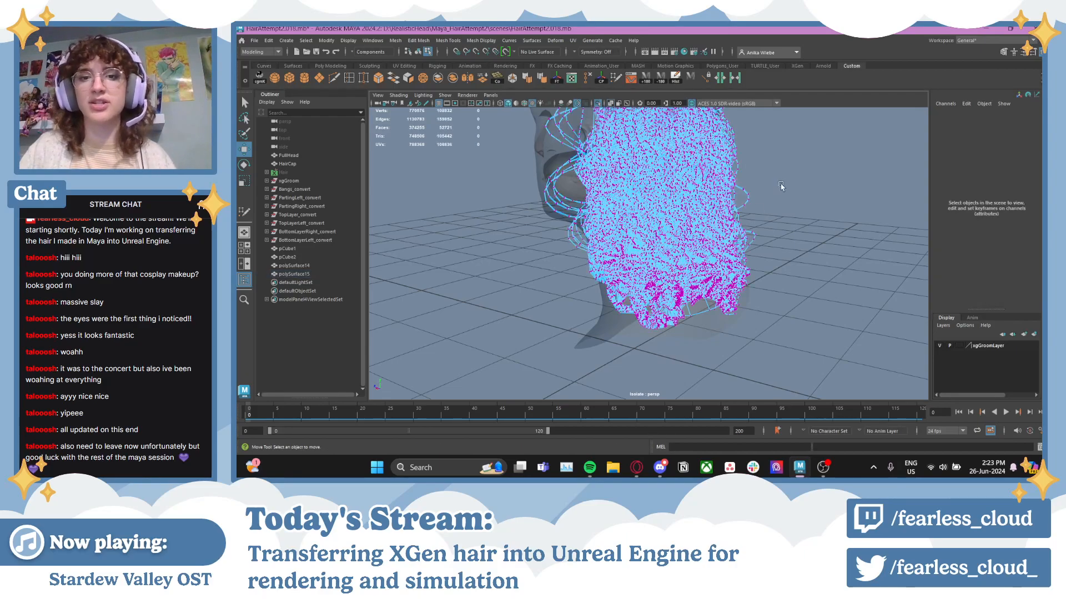
- Try stretching polySurface15 vertically in object mode to a Scale Y of 3.473, and undo the scaling
right_drag(784, 186, 824, 172)
key(f)
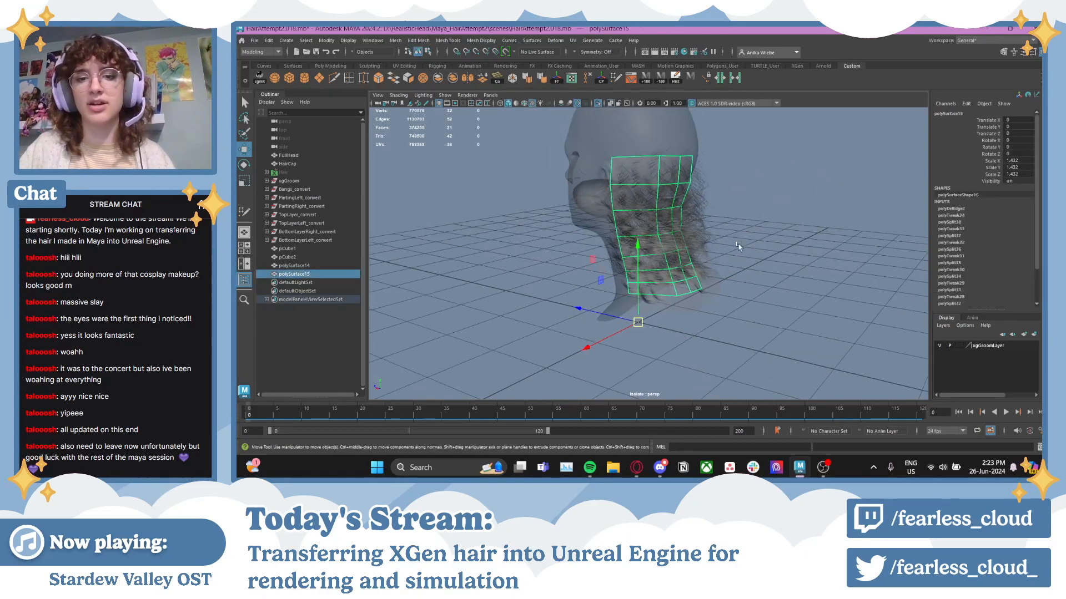
key(r)
drag(638, 294, 638, 190)
alt+middle_drag(644, 116, 667, 232)
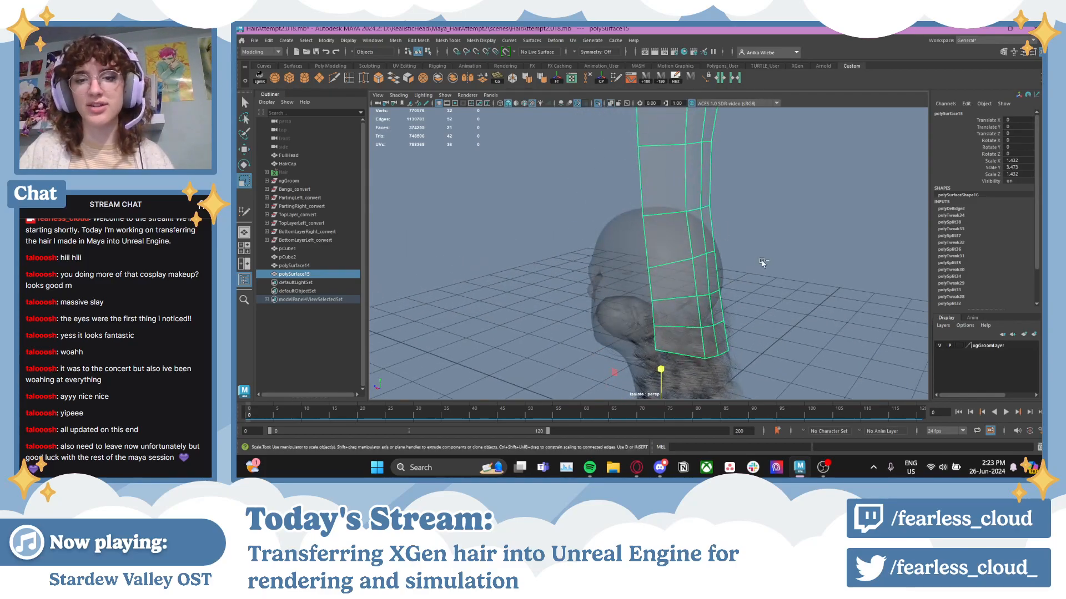
key(ctrl+z)
- Undo the deletion of the vertical edge loop on polySurface15
alt+drag(762, 263, 805, 327)
alt+middle_drag(805, 328, 774, 260)
alt+right_drag(775, 261, 827, 266)
click(827, 265)
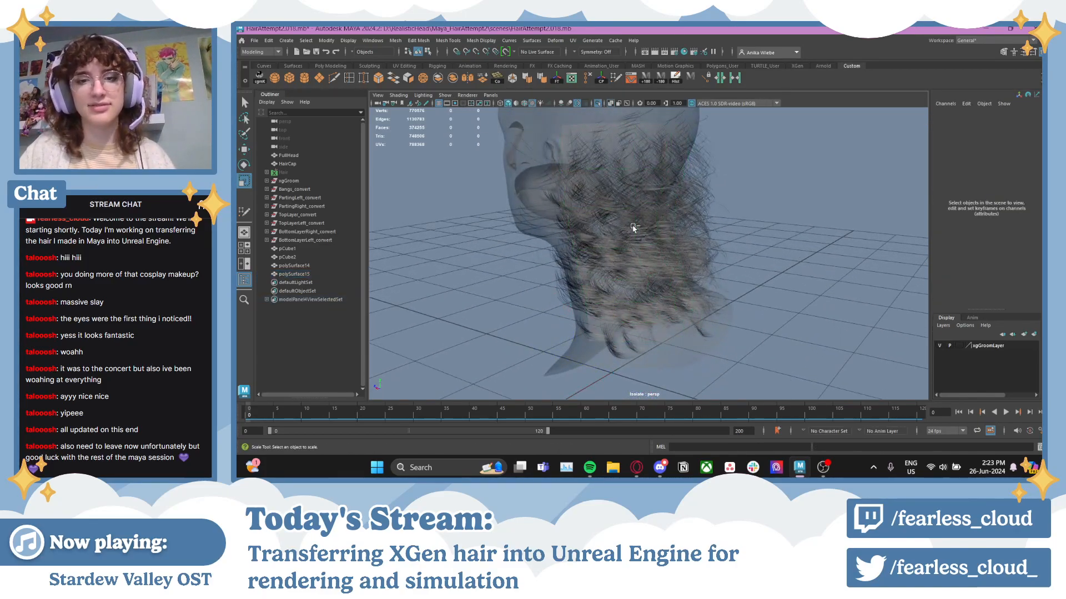
key(ctrl+z)
key(ctrl+z)
key(ctrl+z)
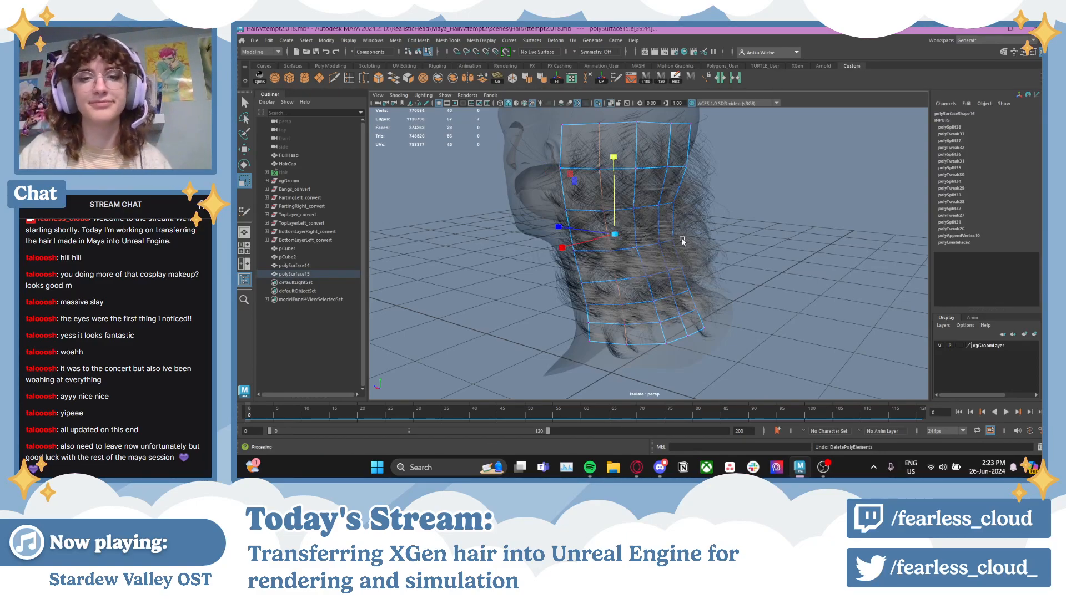
- Select the horizontal edge row of polySurface15 beside the jaw and activate the Move tool
alt+drag(644, 228, 766, 257)
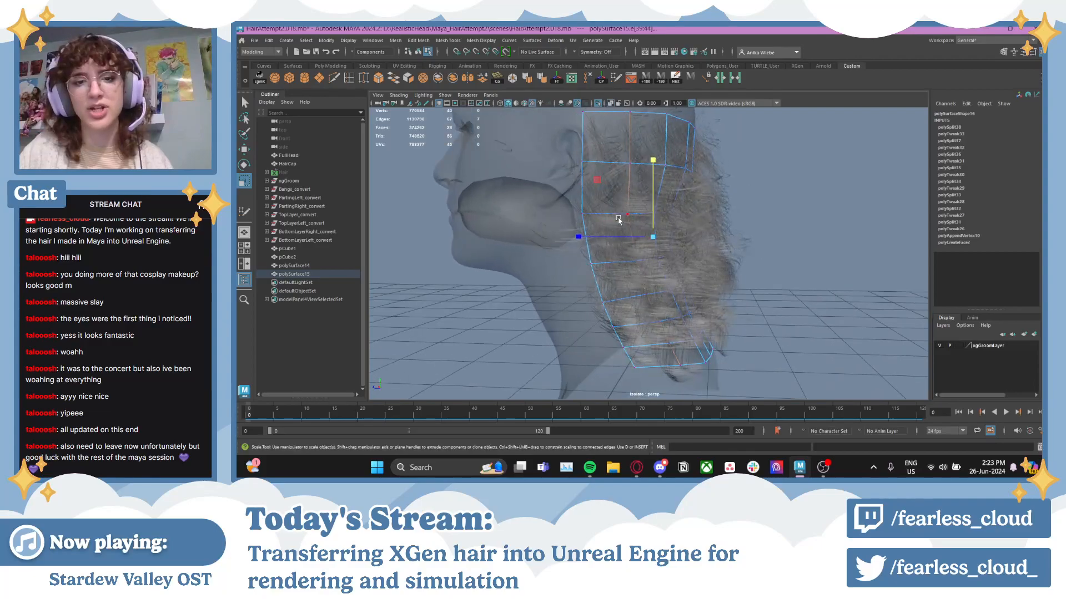
click(604, 219)
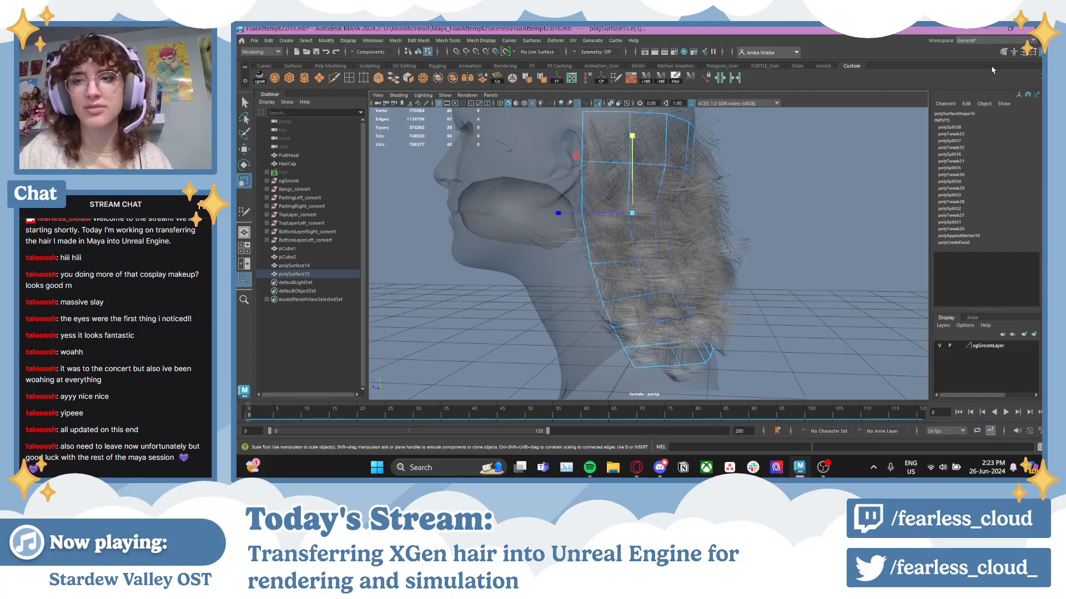
key(w)
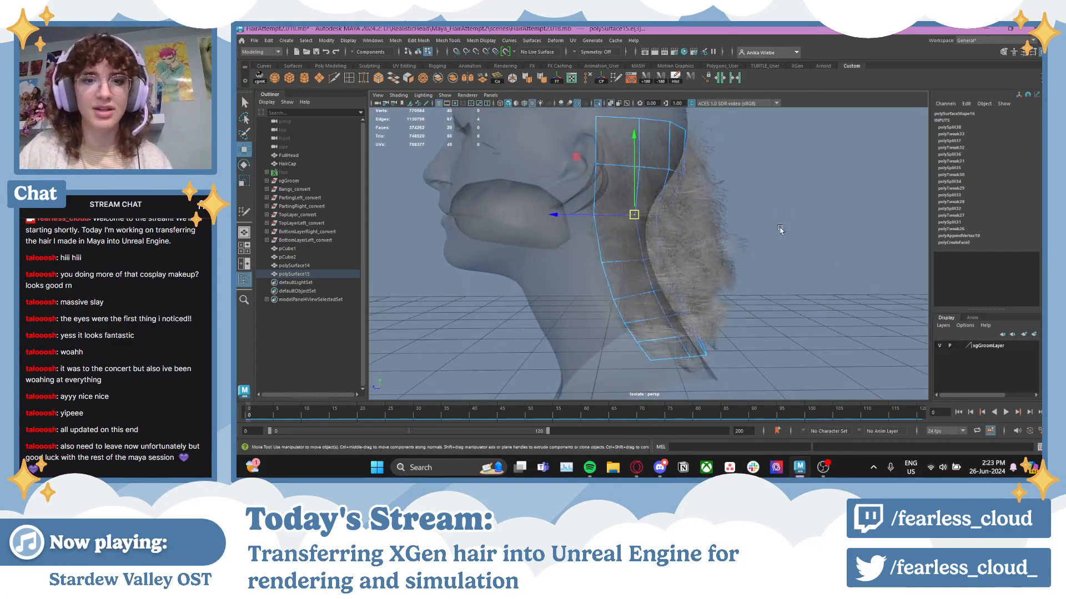
- Look through the selection and transform constraint options available for the selected edge row in the Modeling Toolkit
click(1033, 52)
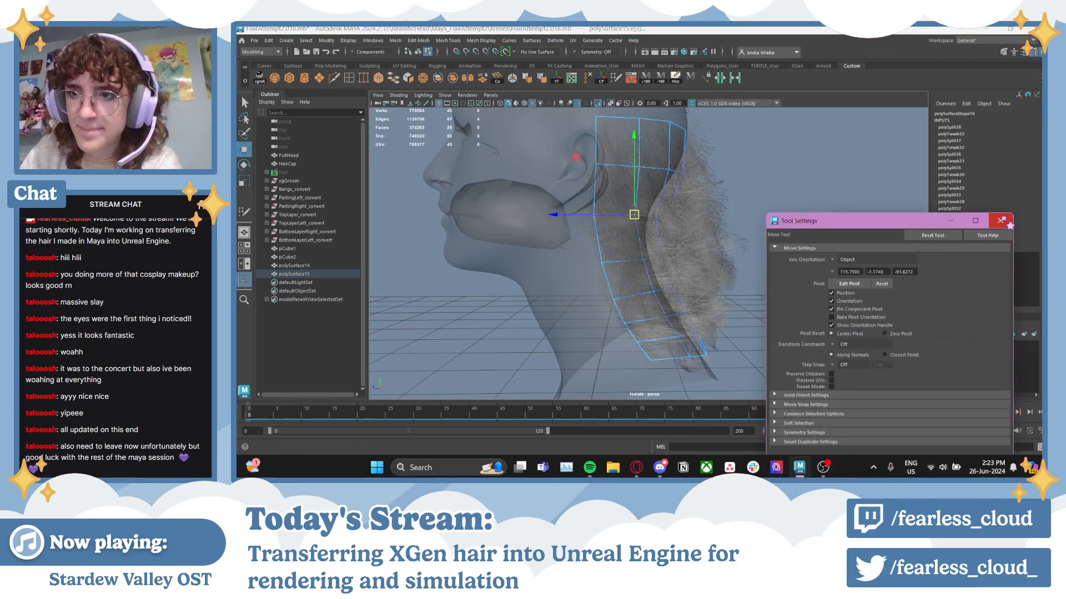
click(1000, 220)
click(1004, 52)
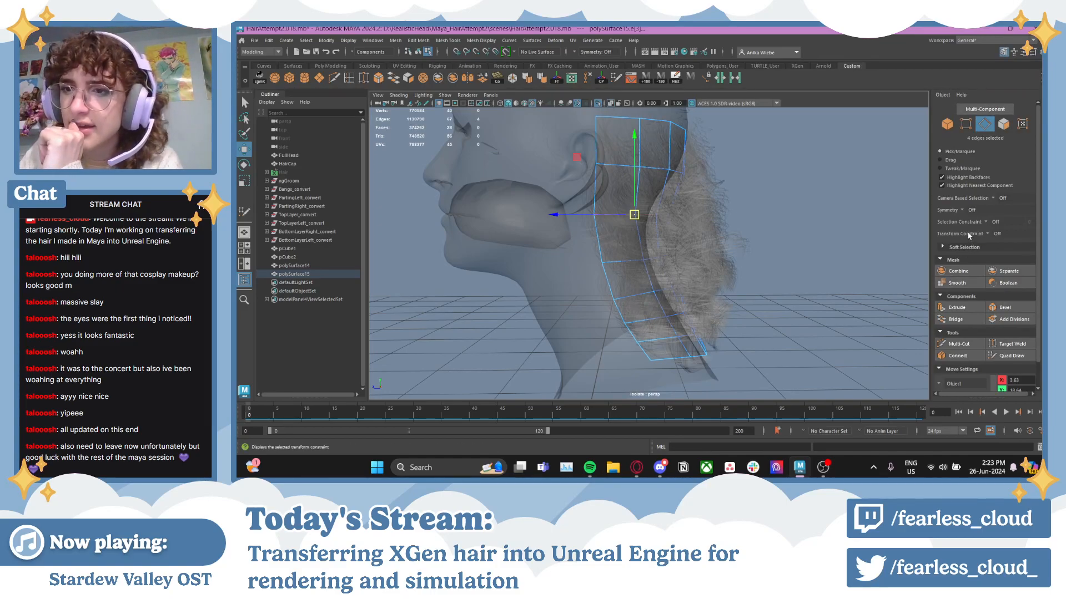
scroll(963, 228, down, 1)
scroll(962, 227, up, 1)
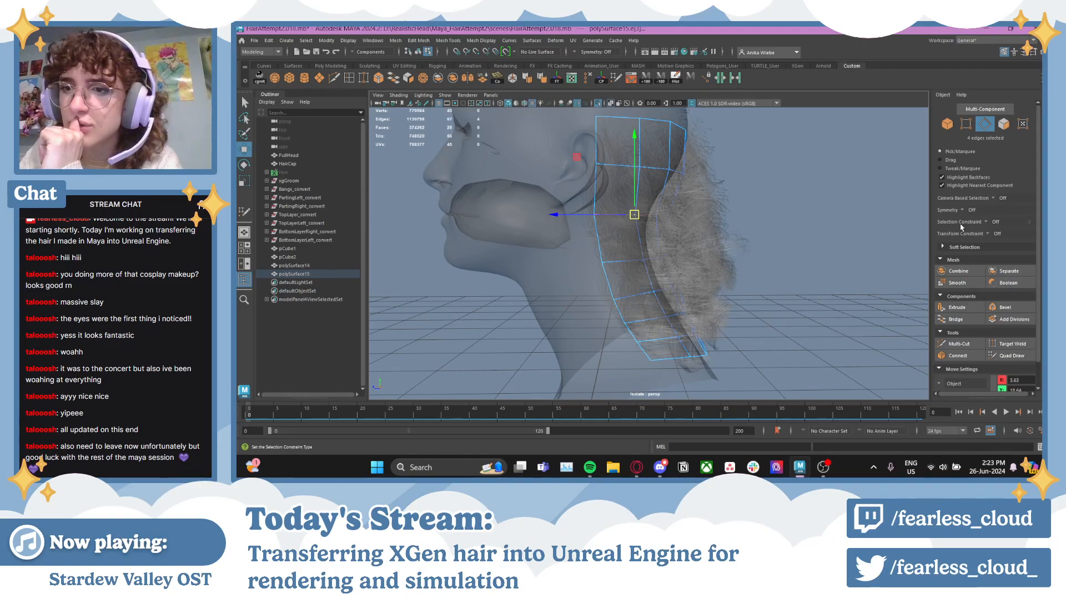
scroll(962, 228, down, 1)
scroll(962, 227, up, 1)
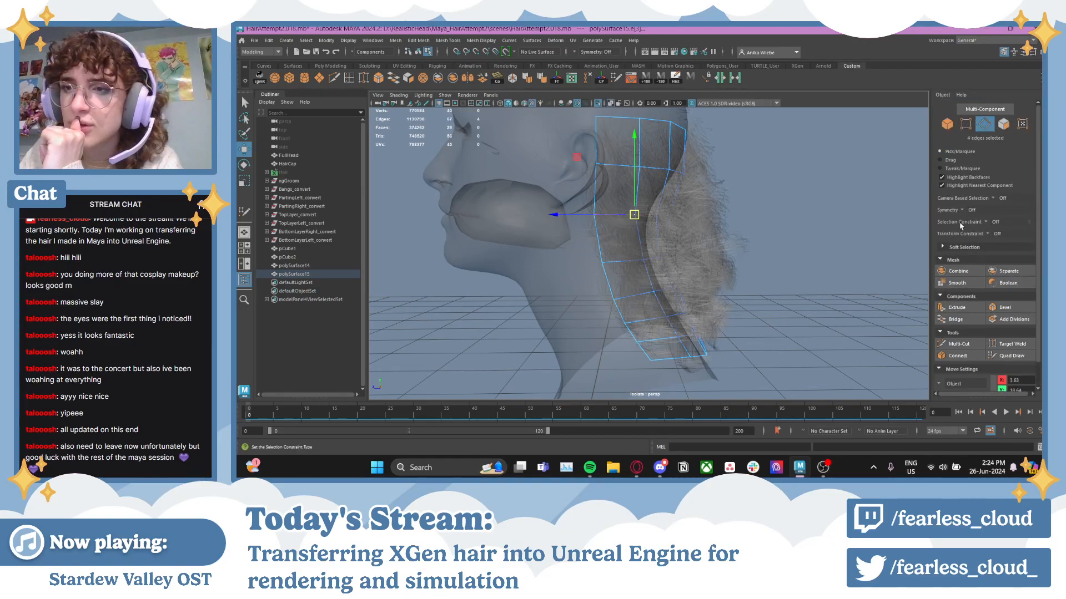
click(986, 122)
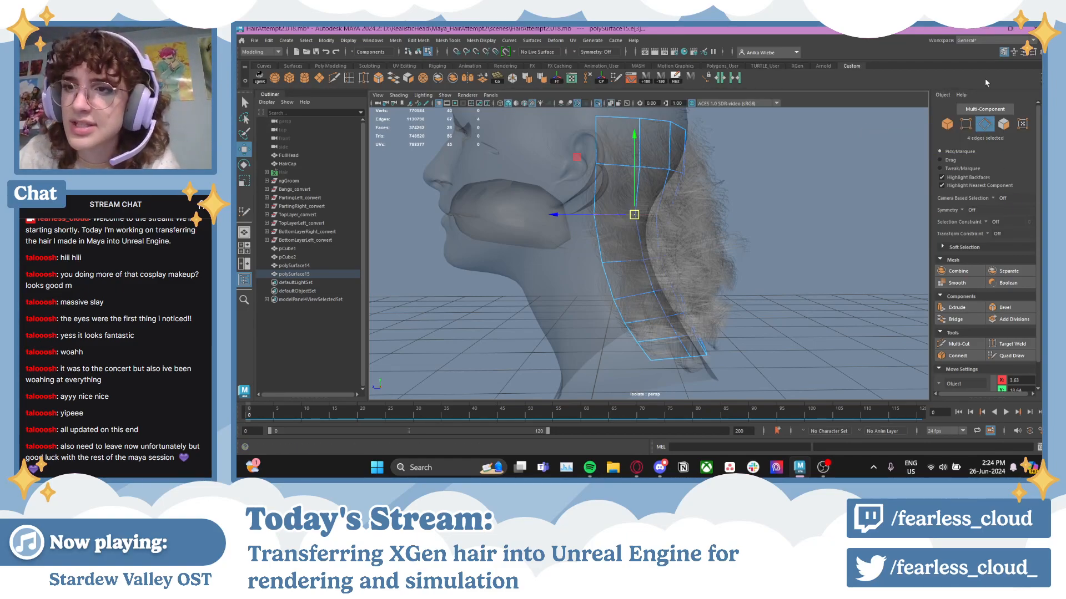
- Set the Move tool's Transform Constraint to Surface
click(1027, 53)
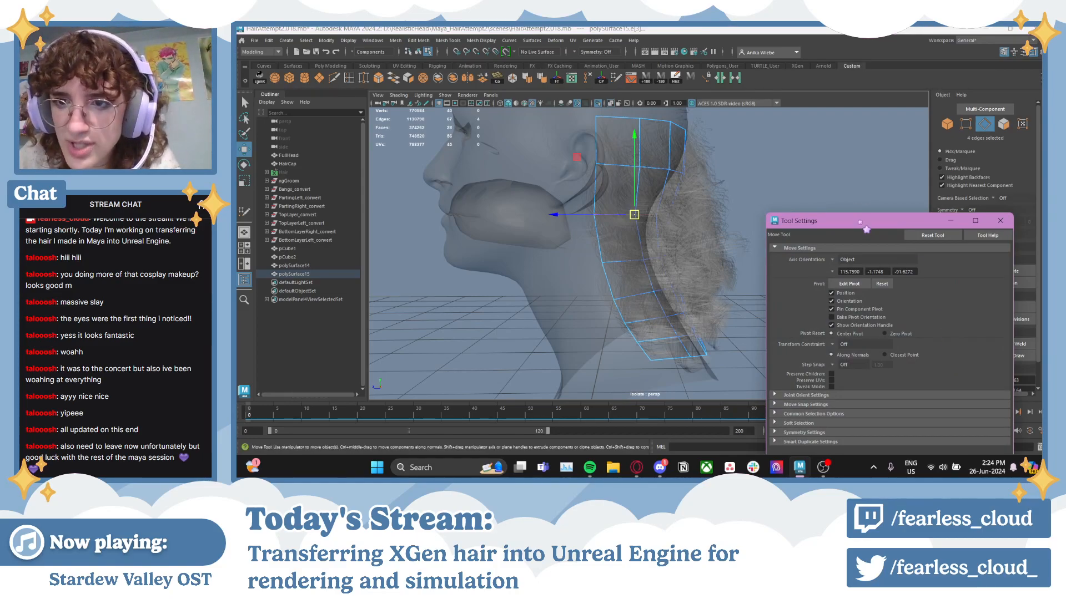
drag(860, 222, 880, 124)
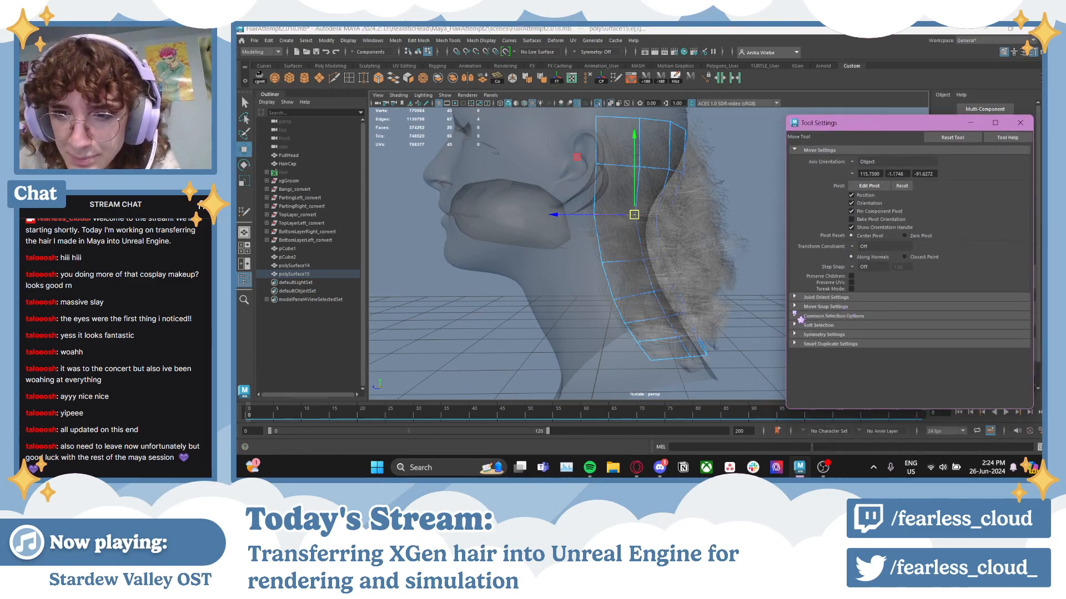
click(795, 307)
click(795, 306)
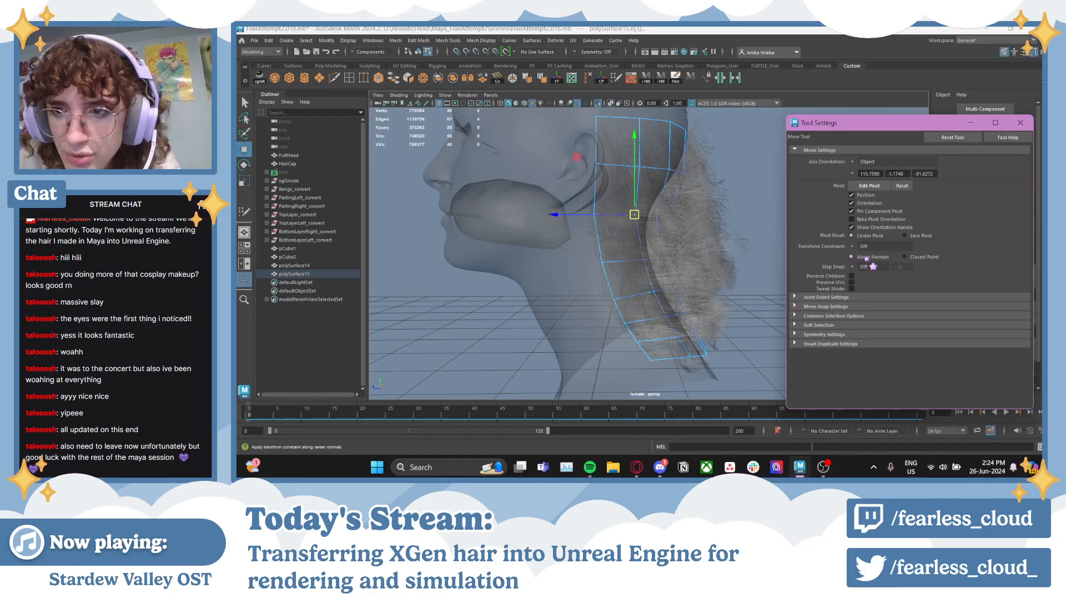
click(854, 247)
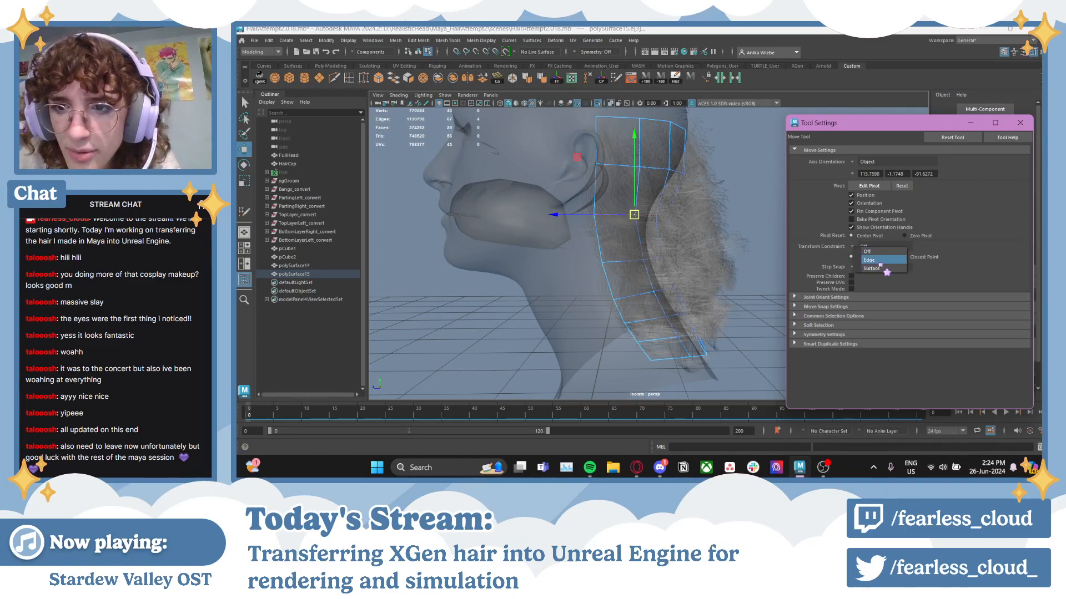
click(879, 269)
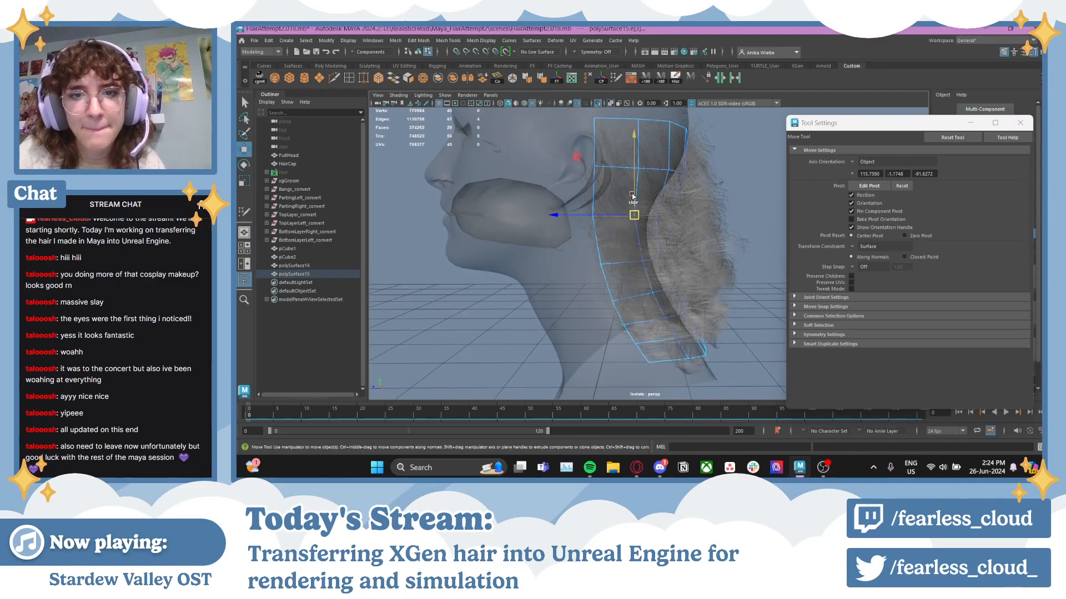
- Slide the selected horizontal edge row beside the jaw upward along the surface of polySurface15
drag(633, 196, 633, 189)
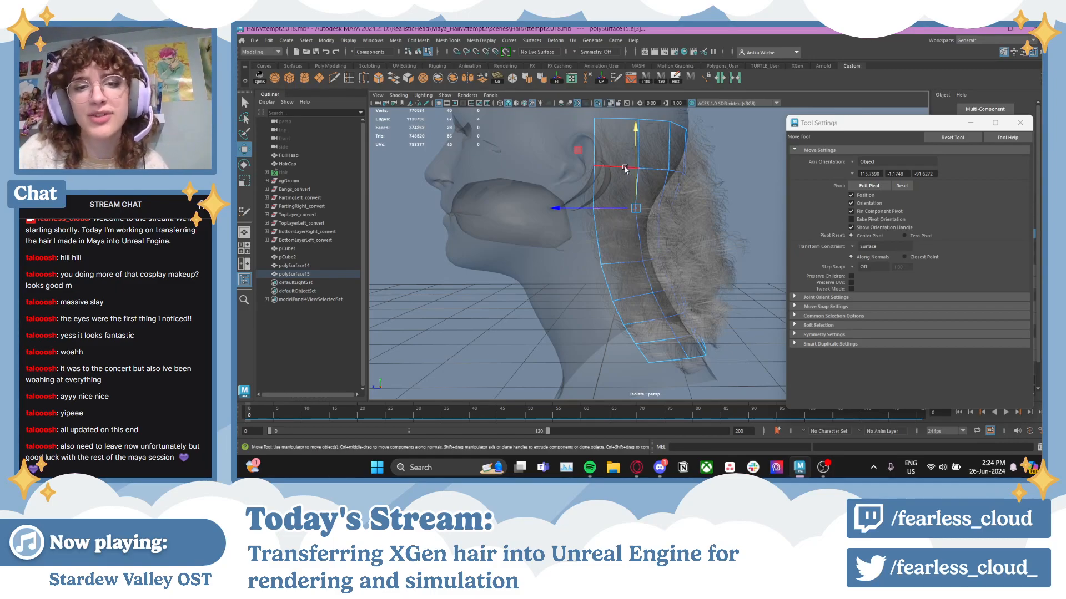
drag(643, 160, 639, 177)
click(616, 209)
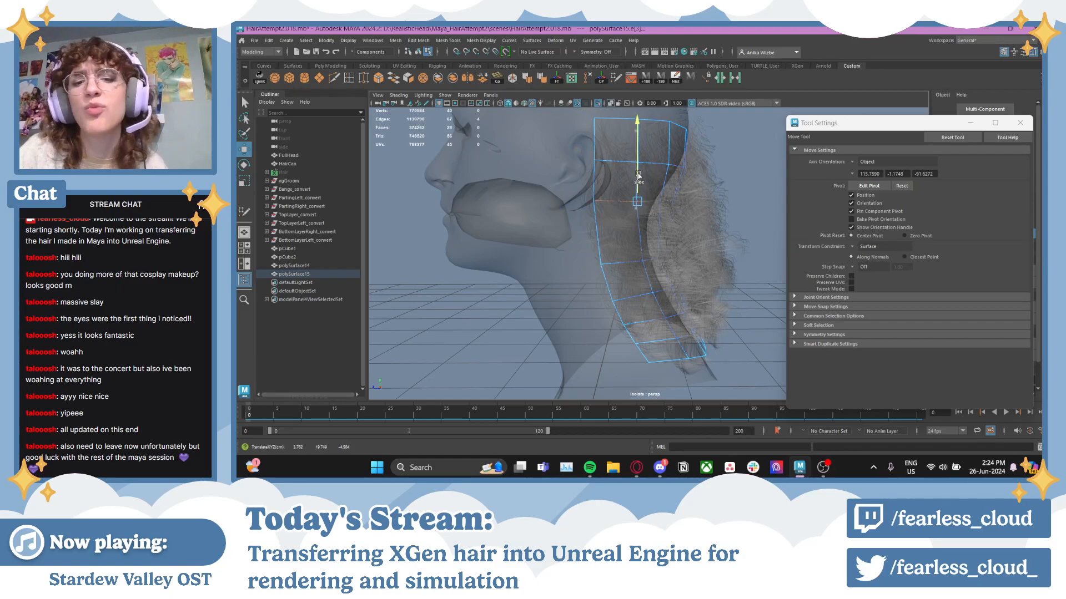
- Slide the lower horizontal edge rows of polySurface15 upward one by one to space the rows more evenly
click(626, 262)
drag(637, 239, 638, 216)
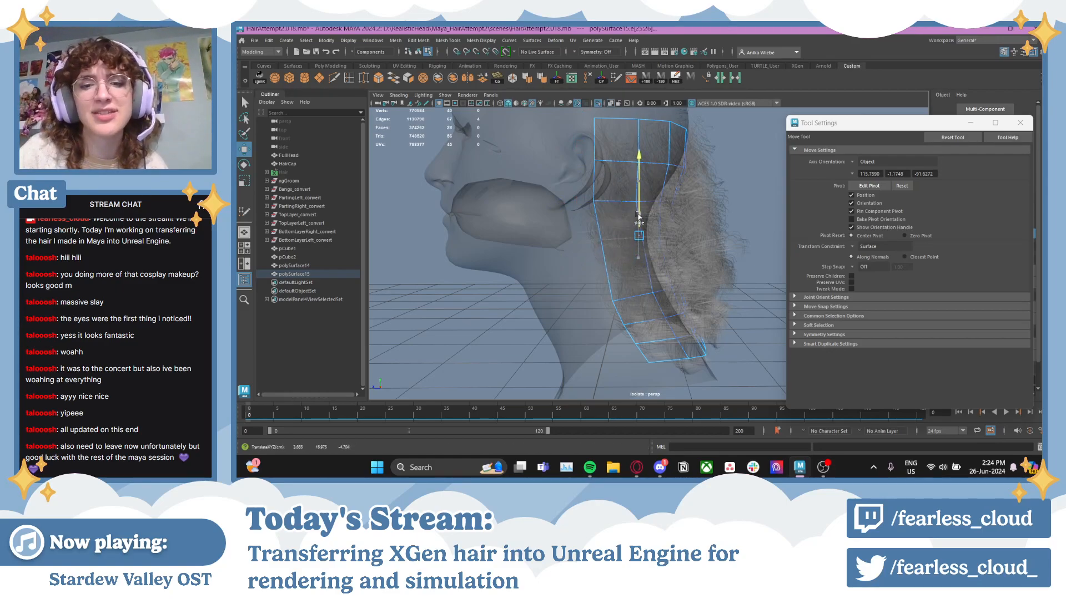
double_click(639, 298)
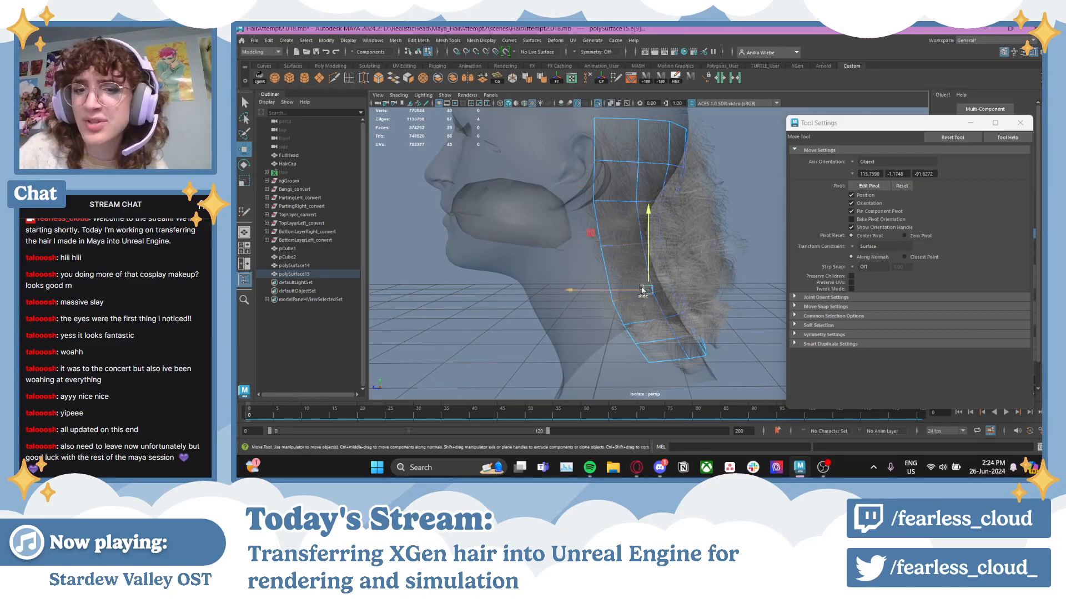
drag(649, 274, 647, 259)
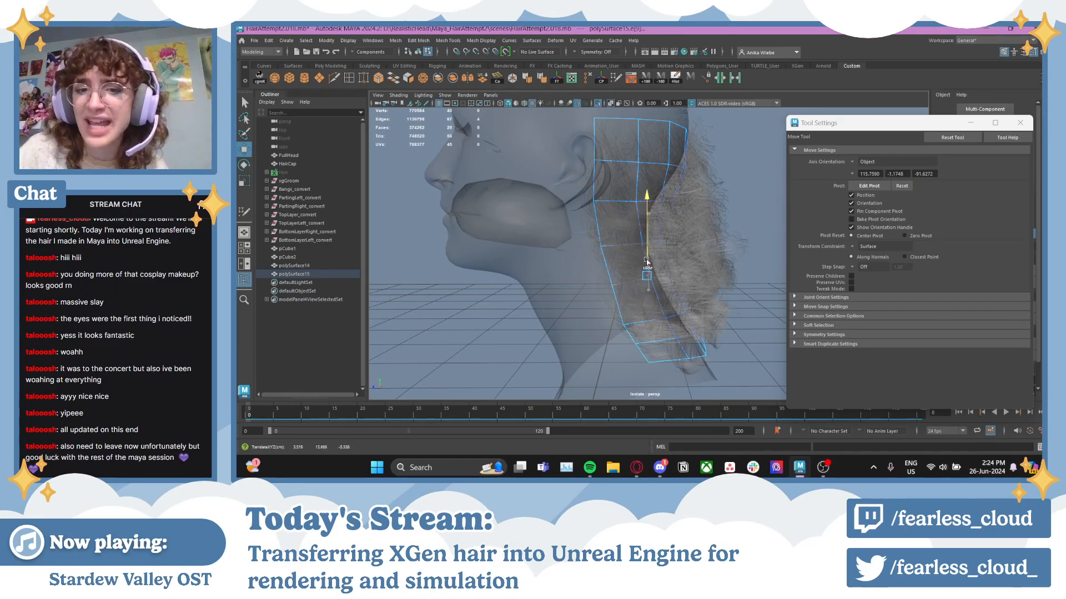
double_click(644, 321)
drag(657, 297, 449, 172)
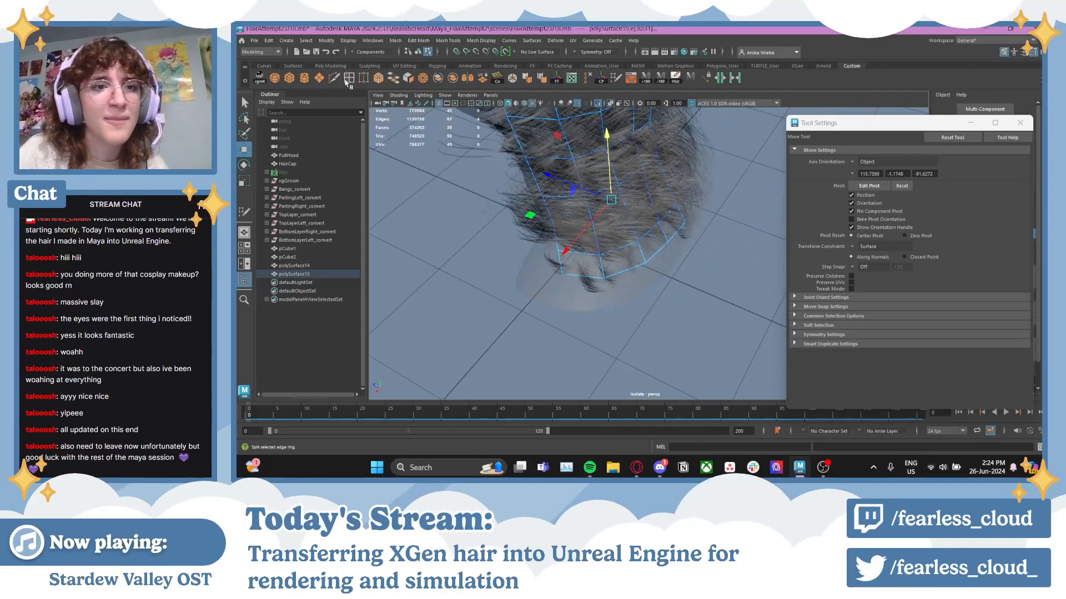
- Select the bottom corner vertex of polySurface15 for moving and set the Move tool's Transform Constraint to Off
alt+drag(554, 298, 604, 286)
right_drag(706, 224, 673, 228)
alt+drag(673, 228, 619, 257)
alt+middle_drag(619, 257, 643, 247)
alt+drag(642, 247, 725, 233)
click(605, 236)
drag(647, 258, 656, 261)
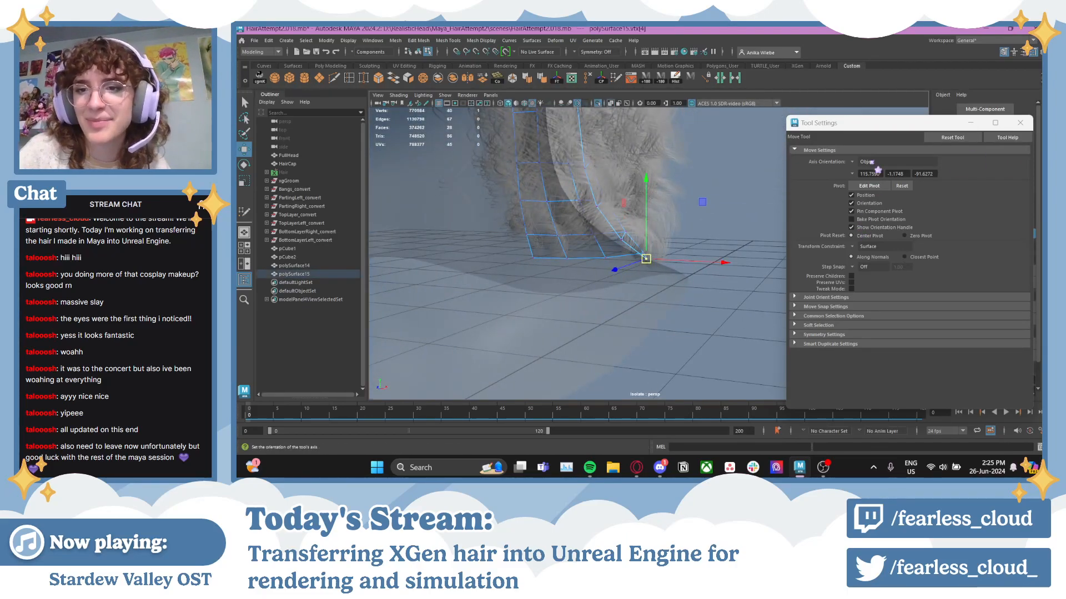
click(854, 246)
click(865, 248)
- Adjust the bottom-edge vertices near the back corner of polySurface15 to fit around the hair ends
mouse_move(621, 259)
alt+mouse_down()
mouse_move(688, 253)
mouse_move(616, 245)
alt+mouse_up()
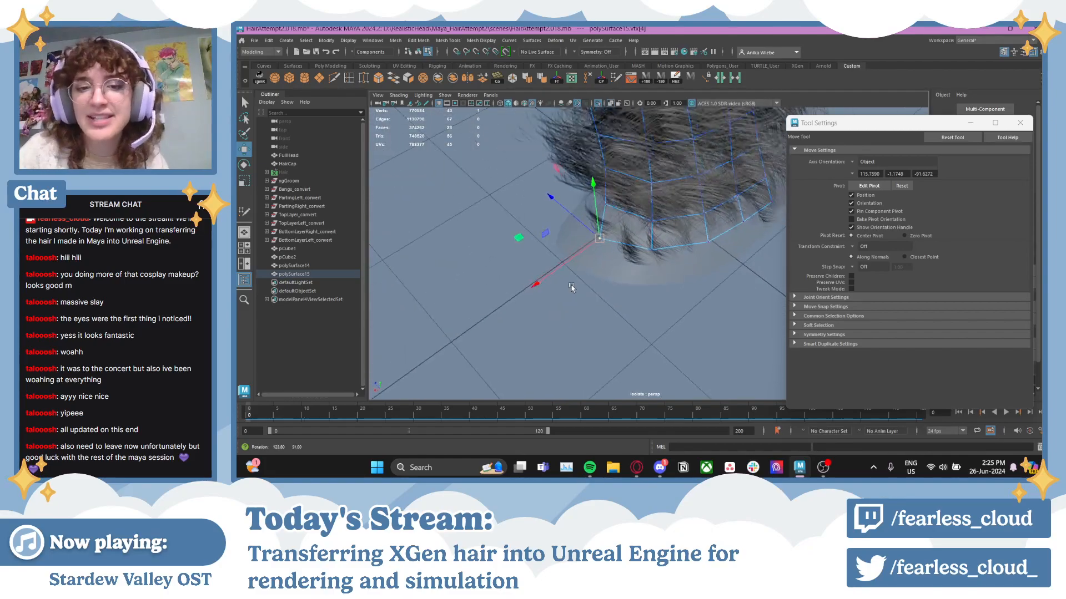
click(650, 244)
alt+drag(650, 245, 625, 277)
click(716, 255)
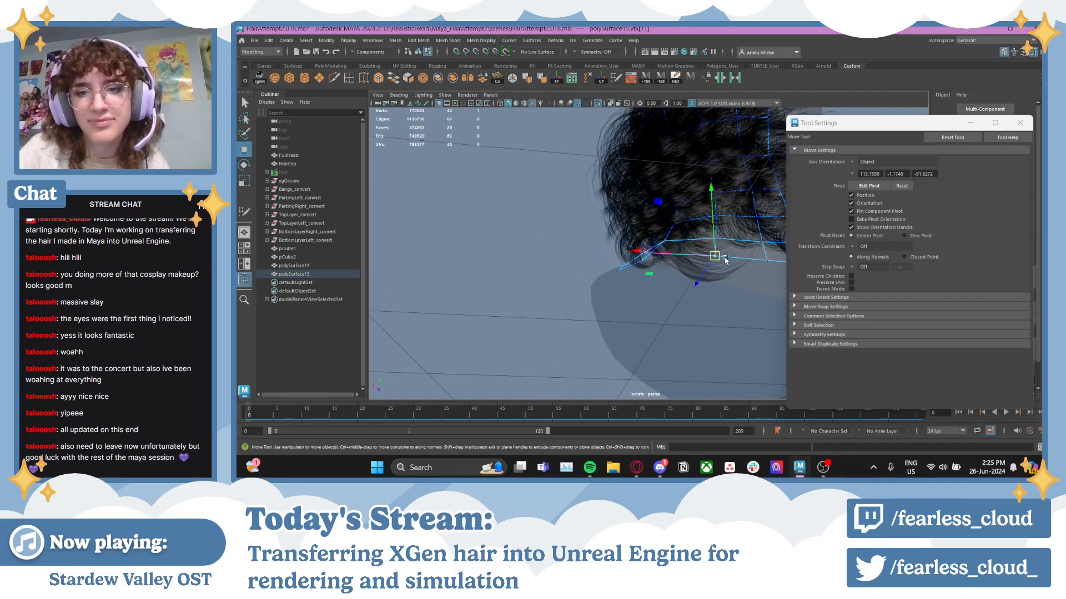
mouse_move(716, 256)
alt+mouse_down()
mouse_move(716, 325)
mouse_move(711, 240)
alt+mouse_up()
scroll(712, 244, down, 3)
alt+drag(711, 240, 714, 244)
scroll(713, 244, up, 3)
alt+middle_drag(713, 245, 700, 274)
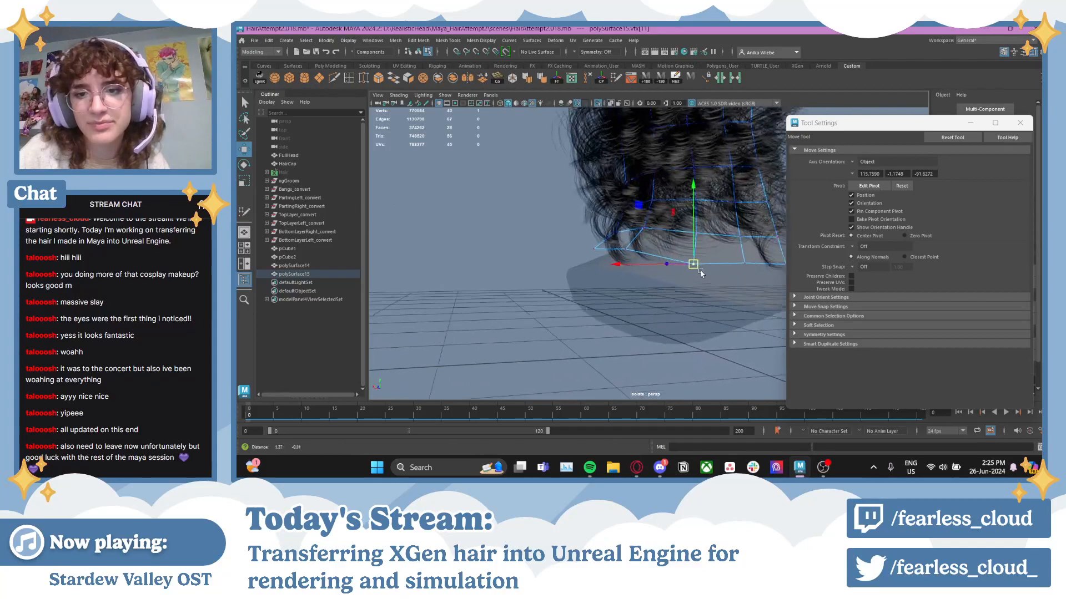
alt+drag(700, 273, 683, 300)
scroll(681, 282, up, 2)
alt+middle_drag(679, 277, 630, 267)
- Move the remaining vertices along the bottom back edge of polySurface15 down around the hair tips
click(677, 250)
mouse_move(680, 266)
alt+mouse_down()
mouse_move(686, 283)
mouse_move(681, 242)
mouse_move(690, 293)
mouse_move(669, 274)
alt+mouse_up()
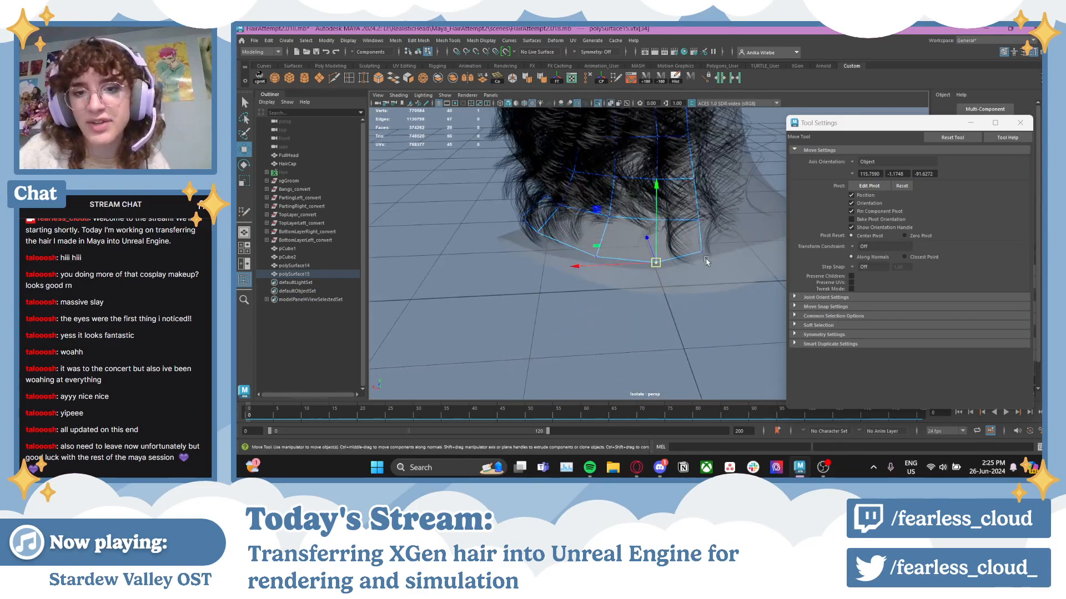
click(705, 258)
alt+middle_drag(669, 262, 650, 267)
drag(683, 257, 682, 272)
- Adjust a side vertex of polySurface15 near the ear along the X axis, undoing the accidental hair selection
alt+drag(690, 277, 614, 231)
scroll(616, 236, up, 5)
alt+drag(638, 265, 671, 240)
click(654, 241)
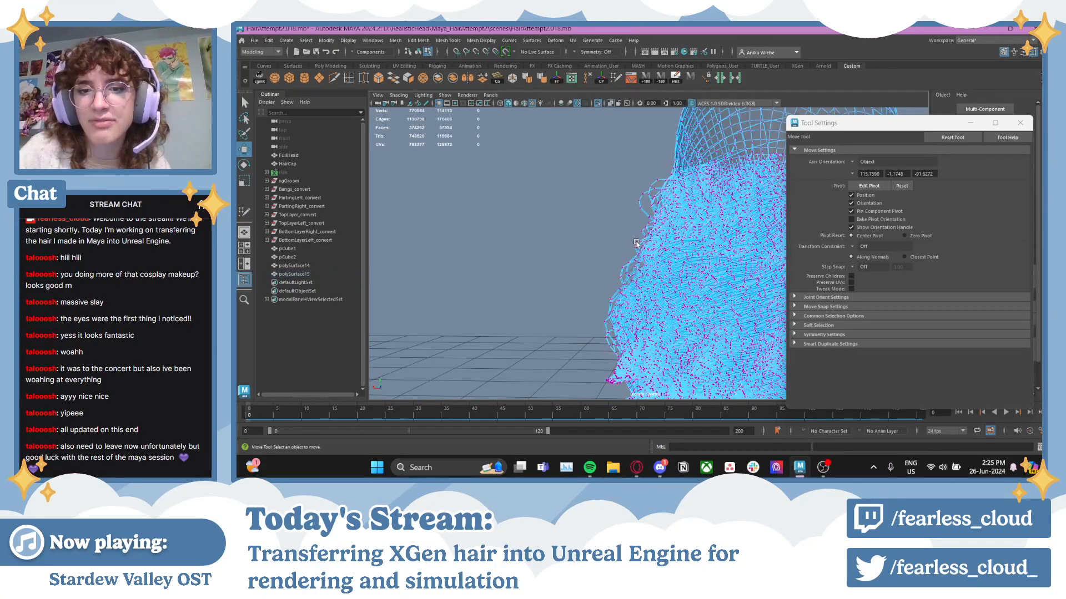
key(ctrl+z)
alt+drag(638, 239, 809, 260)
mouse_move(681, 240)
alt+mouse_down()
mouse_move(715, 295)
mouse_move(682, 254)
alt+mouse_up()
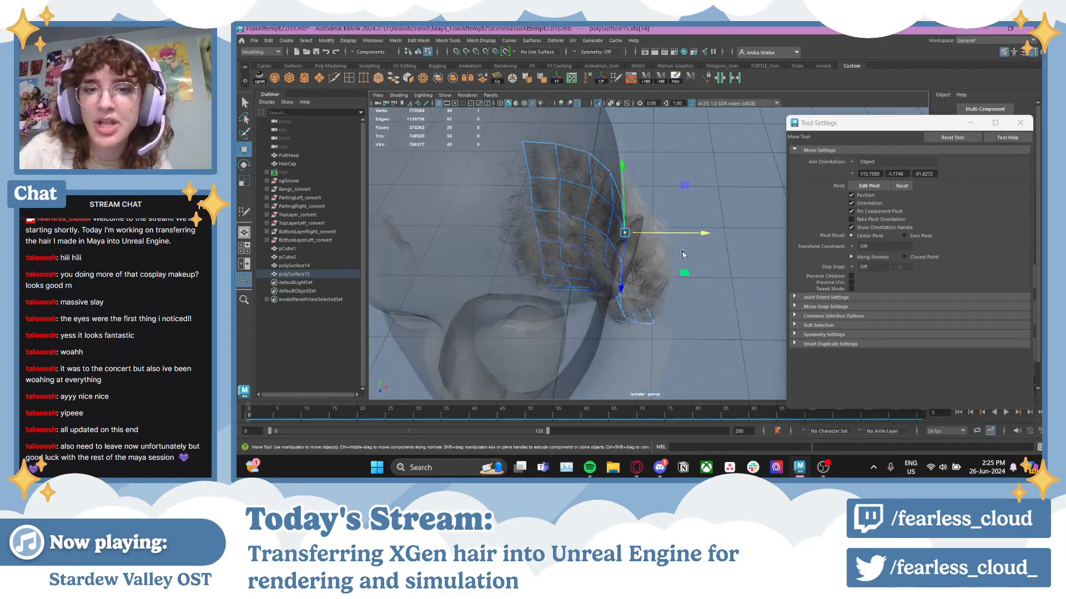
alt+drag(639, 204, 592, 212)
- Reposition vertices along the top edge and side of polySurface15 to follow the head and hair section
click(620, 217)
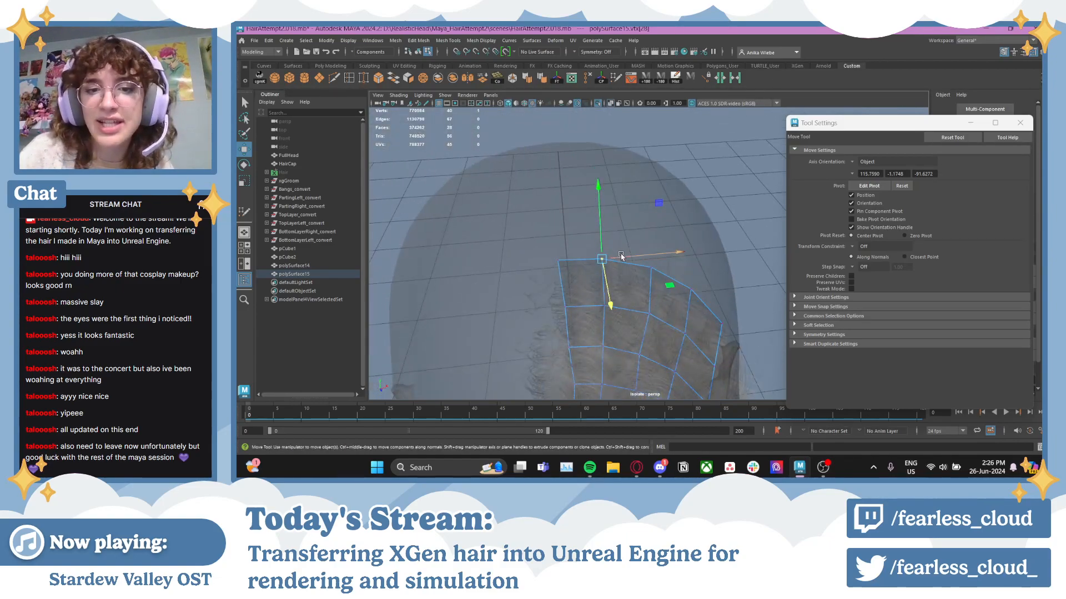
alt+drag(624, 256, 645, 259)
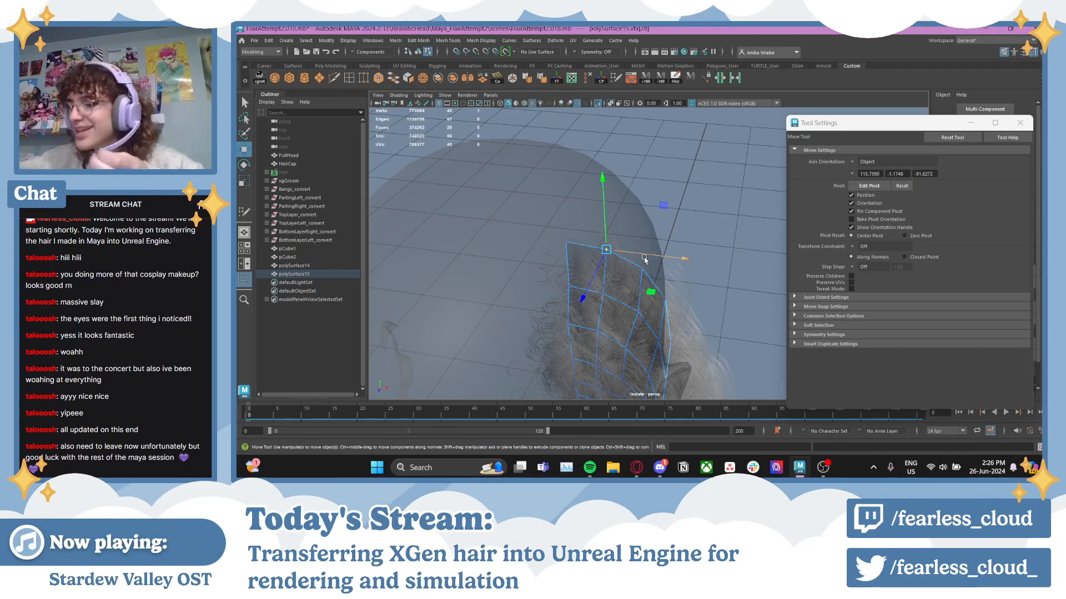
alt+drag(698, 331, 704, 352)
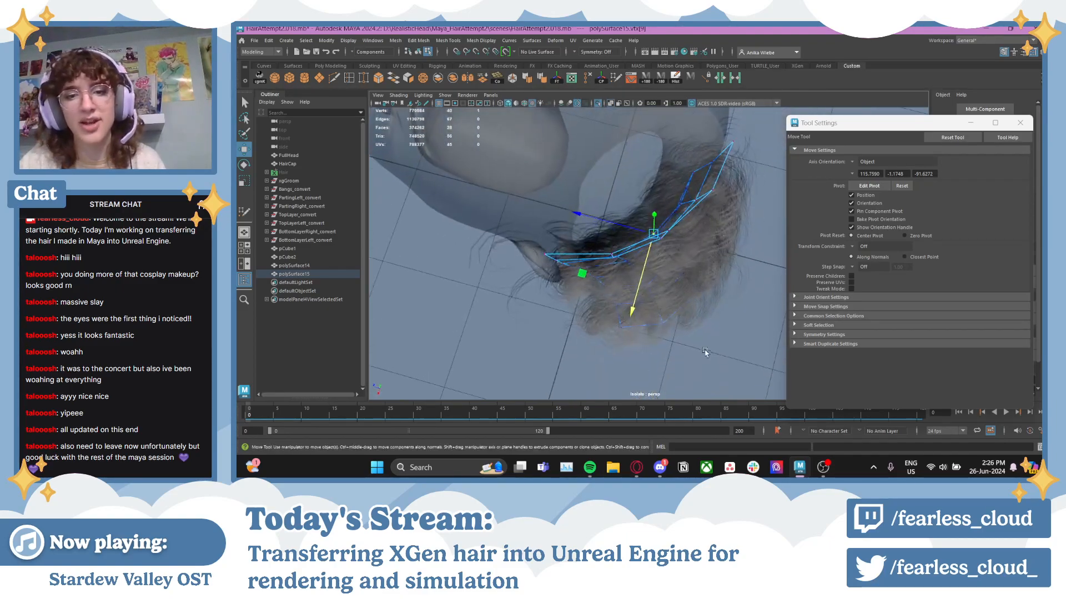
alt+drag(588, 283, 685, 277)
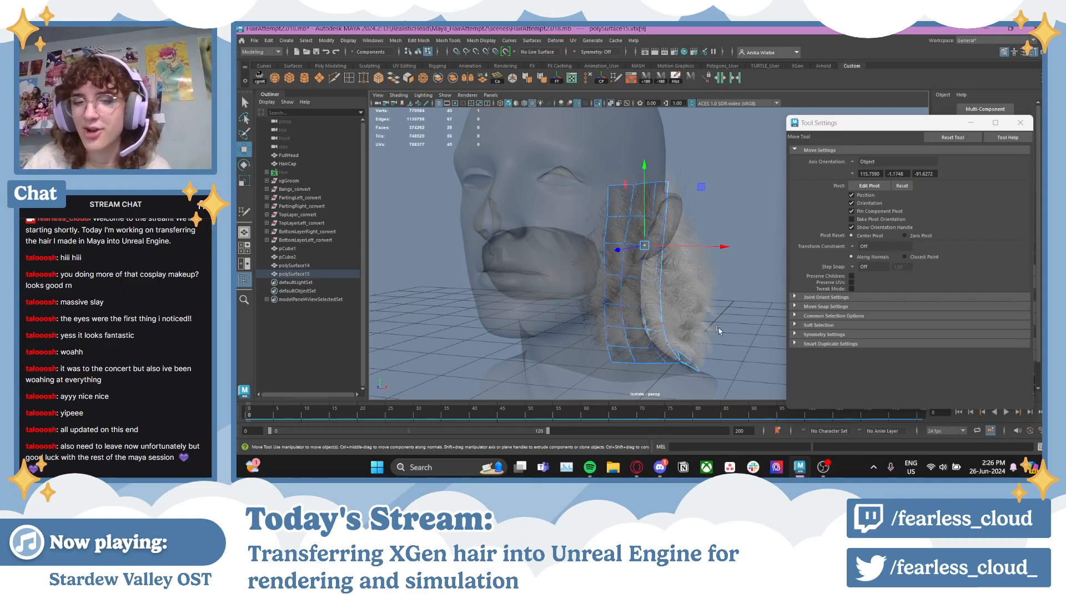
alt+drag(718, 328, 575, 300)
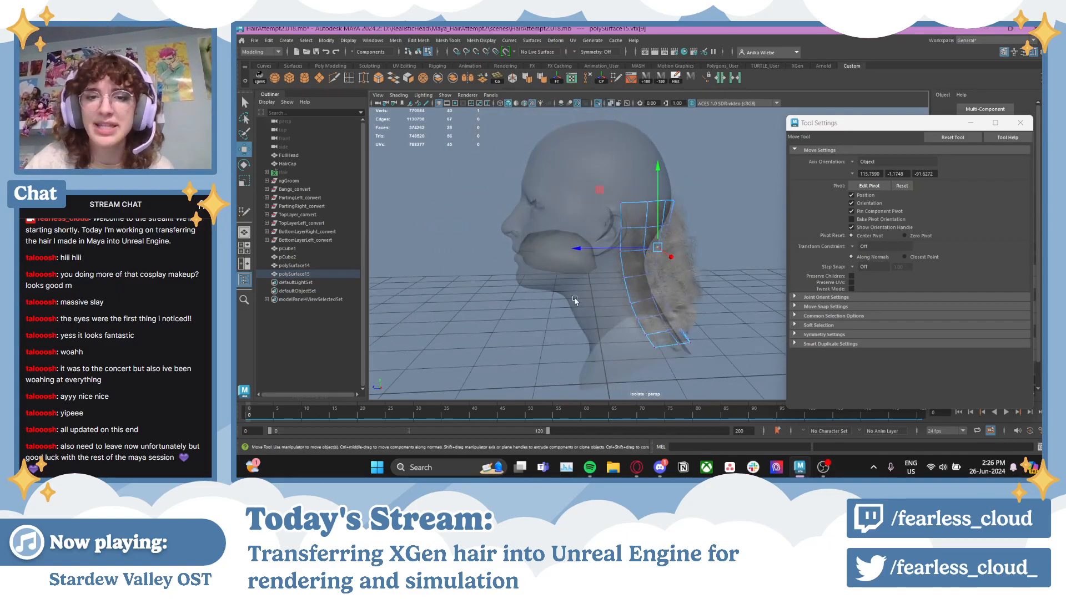
alt+drag(715, 262, 619, 201)
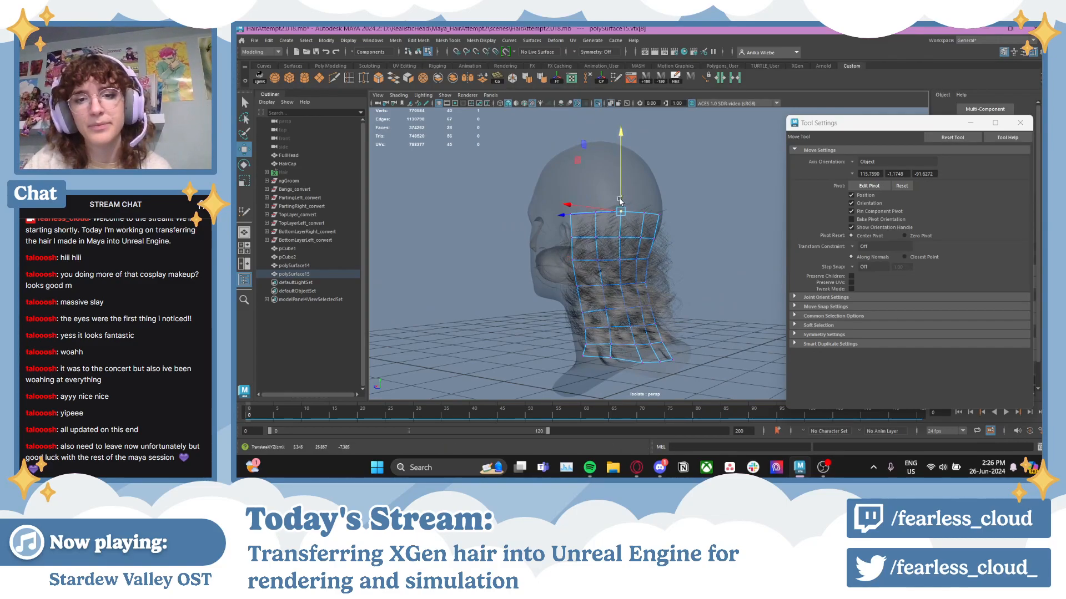
- Return polySurface15 to object mode and save the scene
click(727, 259)
alt+drag(727, 259, 763, 269)
alt+right_drag(763, 270, 683, 269)
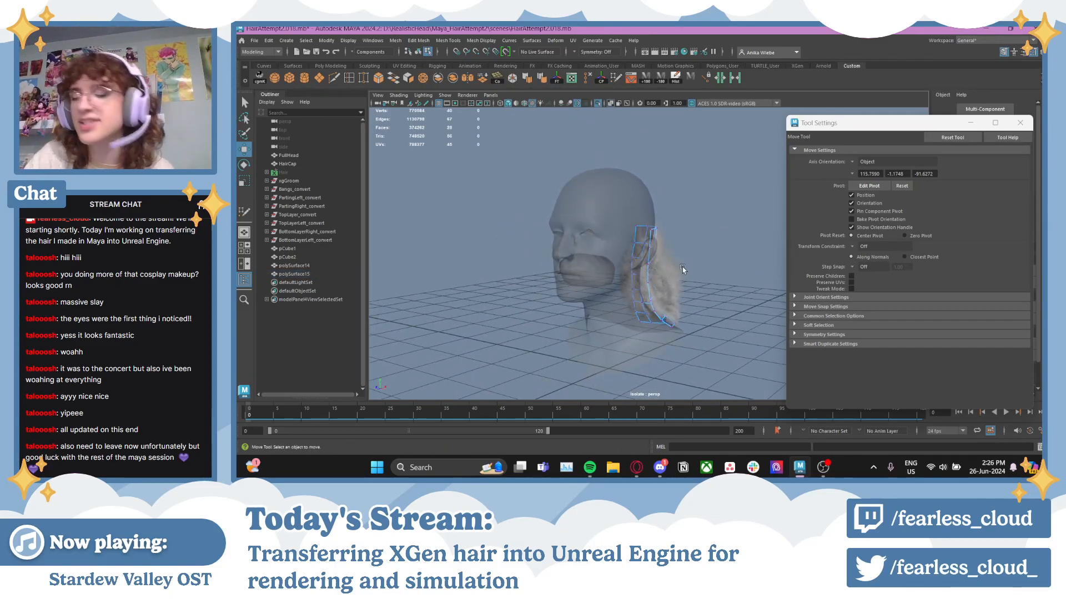
alt+drag(682, 268, 635, 280)
right_drag(712, 291, 697, 232)
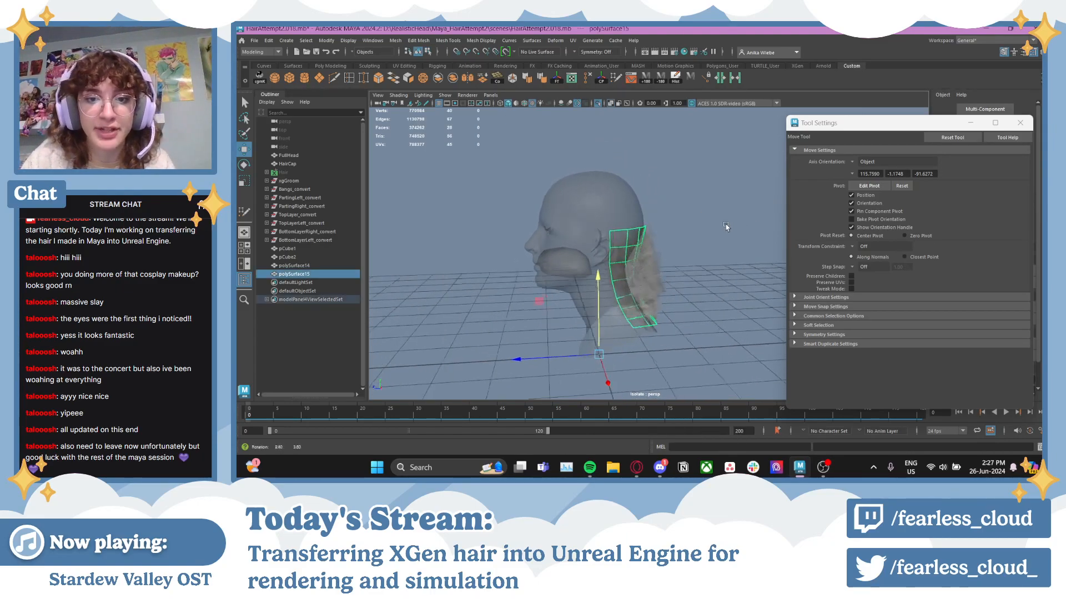
key(ctrl+s)
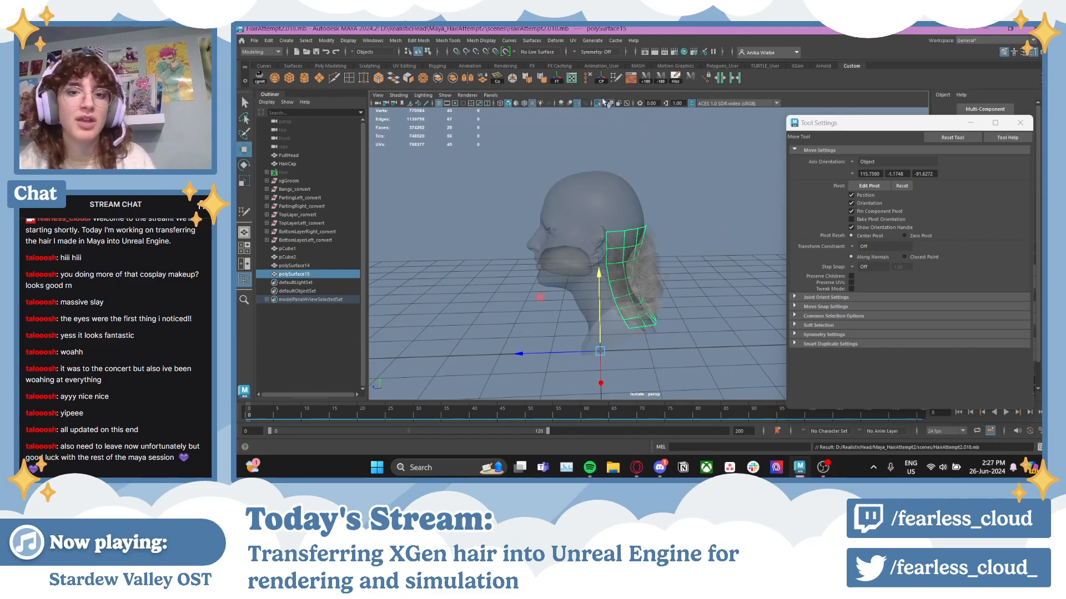
- Turn off the isolated view and inspect polySurface15 against the full hair from behind
key(ctrl+1)
alt+drag(696, 229, 647, 241)
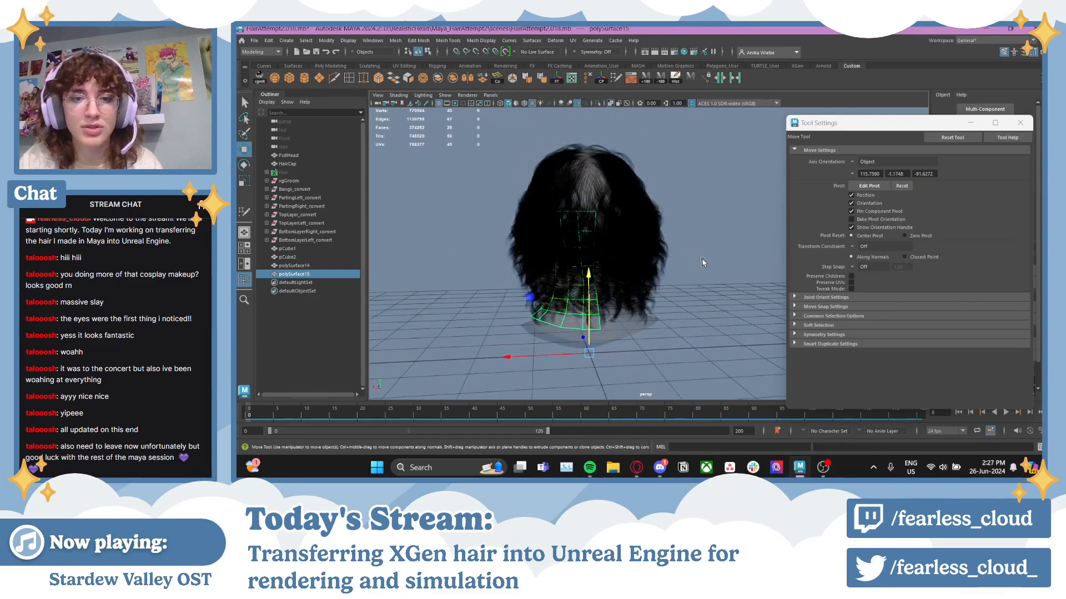
alt+drag(703, 262, 629, 251)
key(super)
key(super)
alt+middle_drag(629, 251, 644, 232)
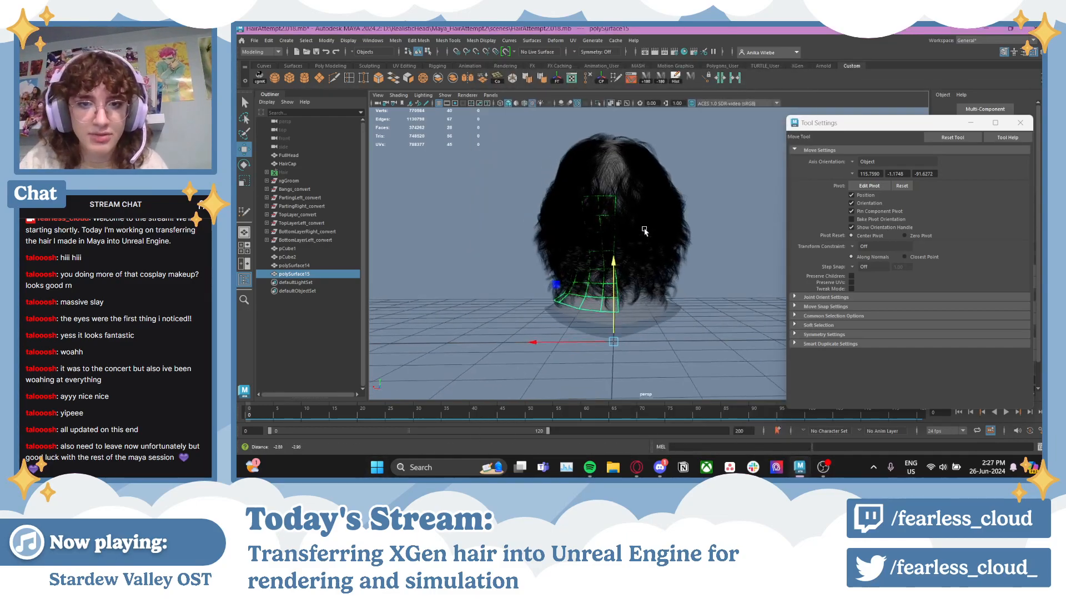
alt+right_drag(644, 232, 721, 307)
alt+drag(721, 307, 615, 268)
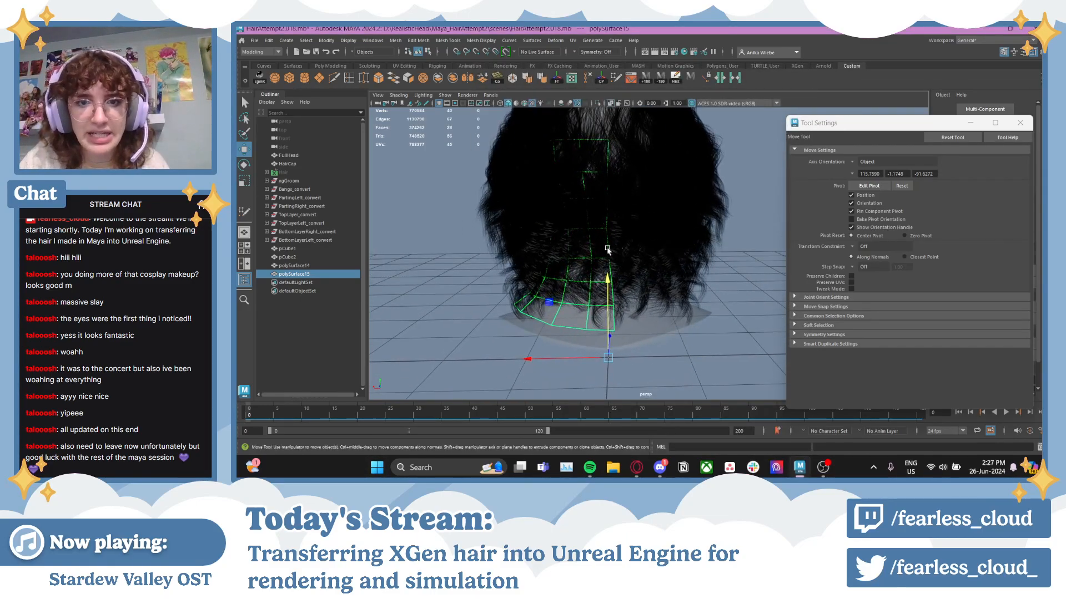
- Scale the vertical edge loop on the back side of polySurface15 slightly inward and return the mesh to object mode
right_drag(748, 259, 750, 175)
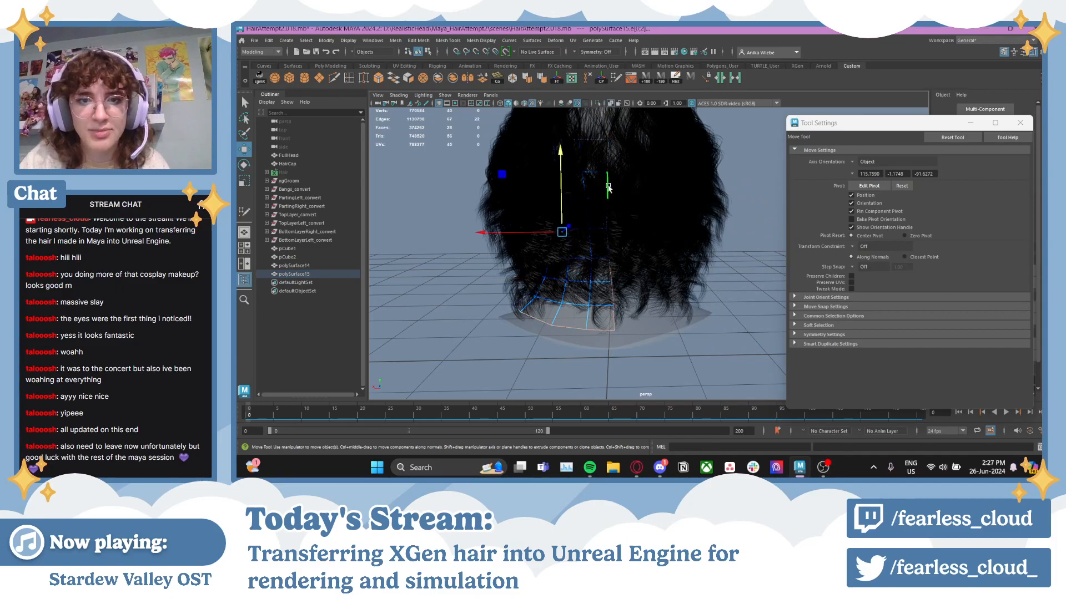
double_click(618, 314)
key(r)
drag(599, 235, 597, 236)
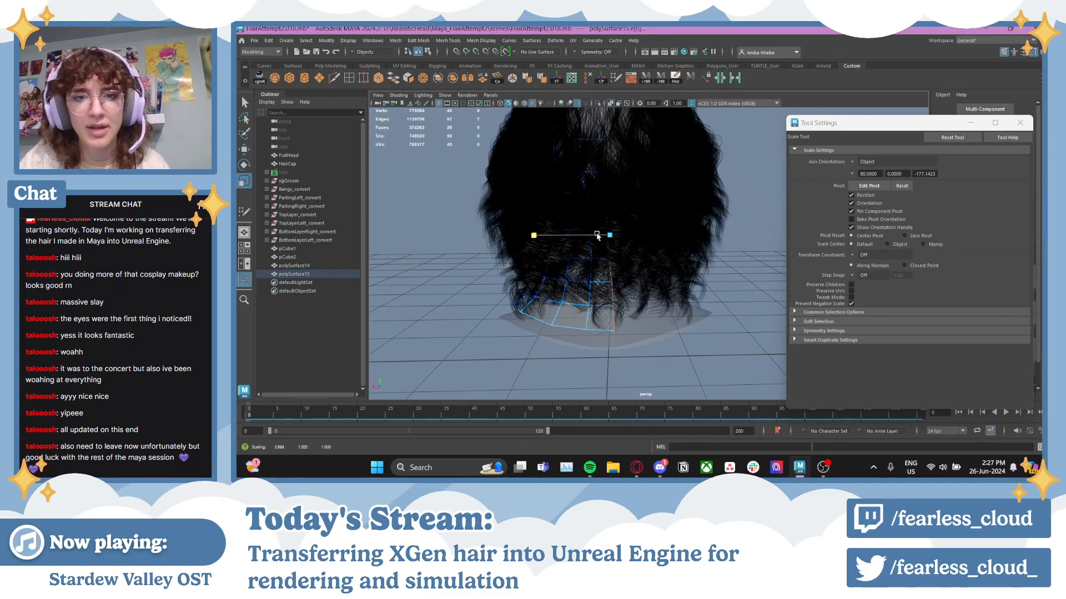
alt+drag(683, 262, 657, 274)
alt+drag(571, 244, 643, 294)
key(w)
click(591, 236)
click(585, 272)
scroll(688, 283, down, 2)
right_drag(738, 213, 756, 208)
- Inspect polySurface15 against the hair and head from behind, below and the side
scroll(722, 214, down, 2)
alt+drag(691, 222, 629, 202)
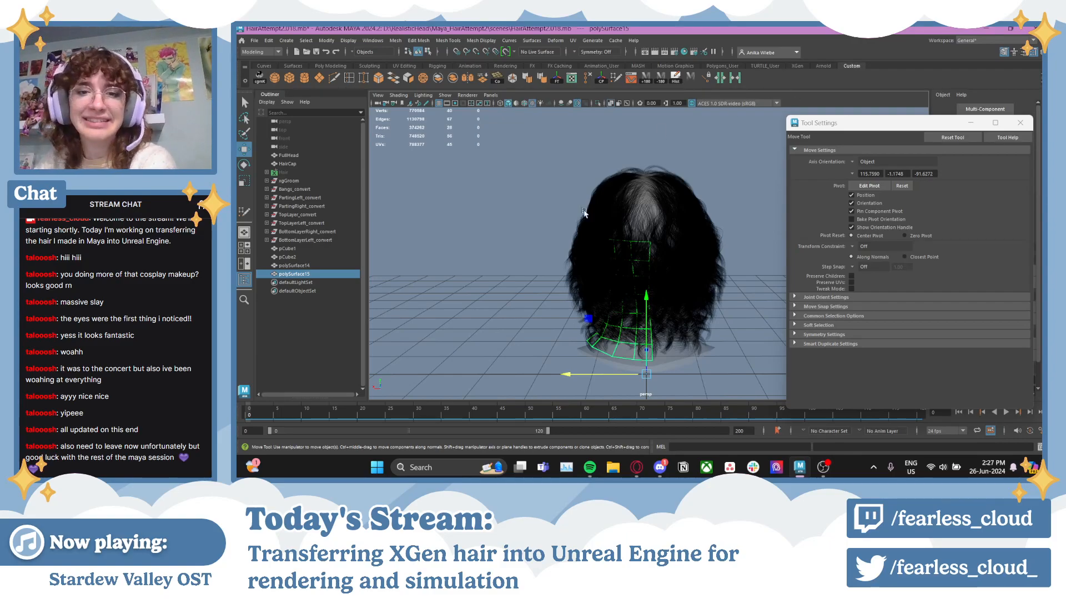
click(561, 196)
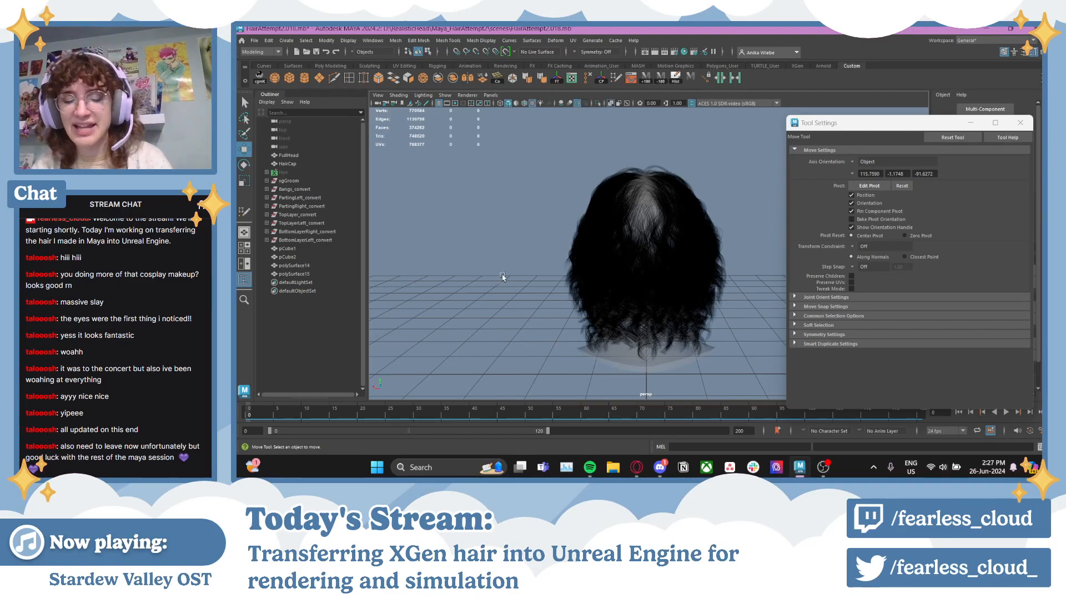
alt+drag(502, 278, 675, 298)
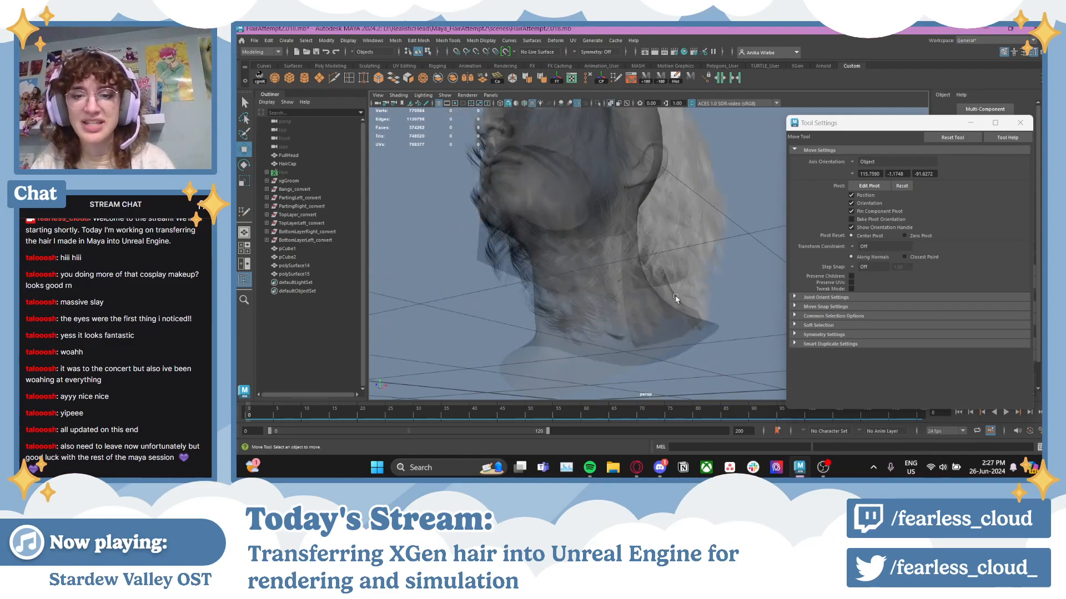
click(675, 298)
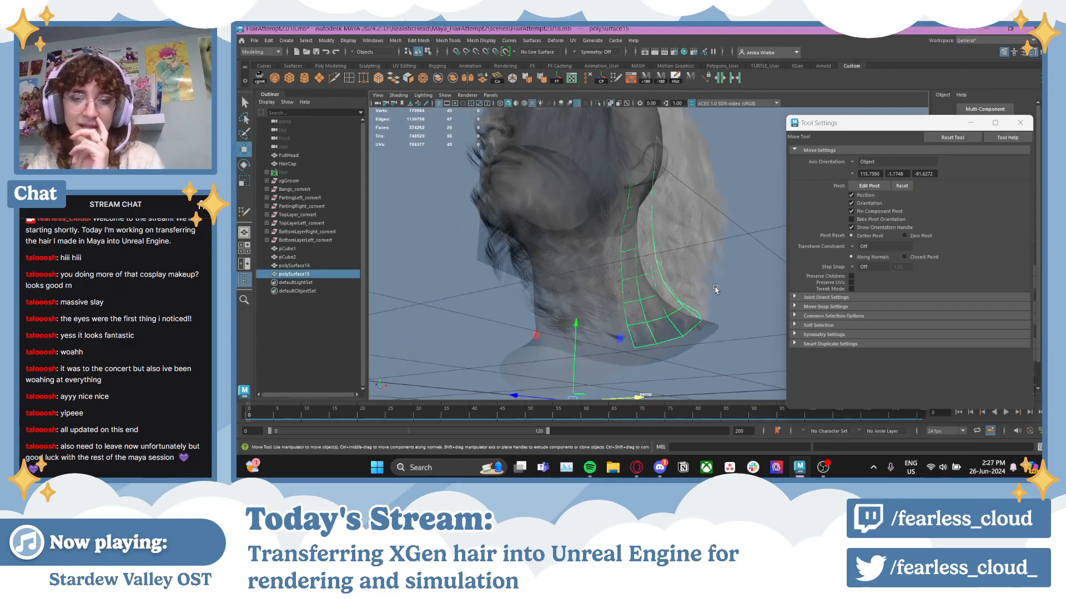
alt+drag(734, 280, 648, 291)
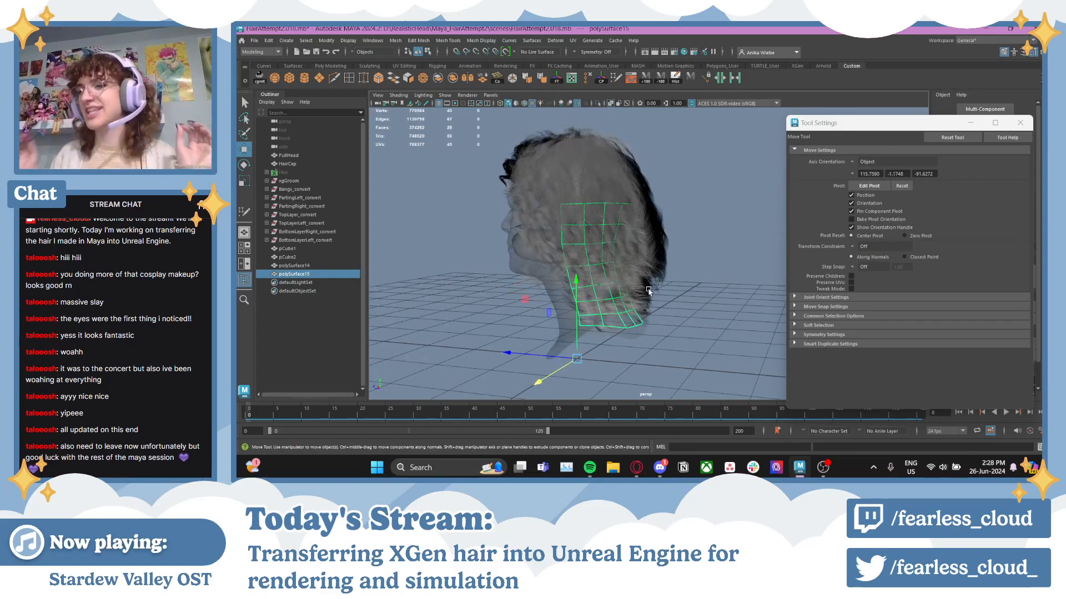
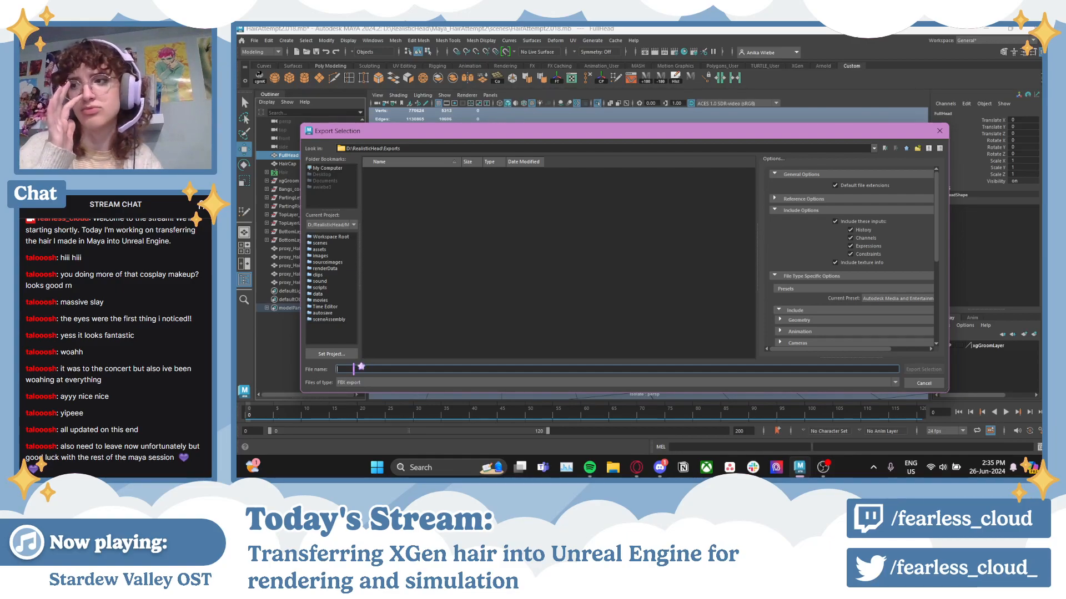
- Export the selected FullHead mesh as an FBX named SKM_AnnieHead into the Exports folder
text(s)
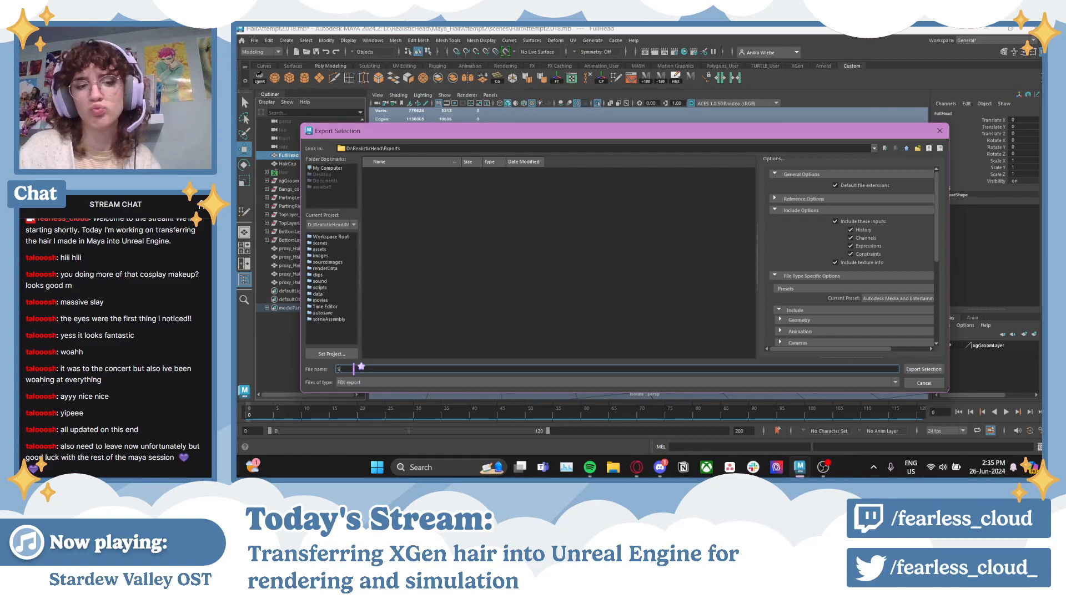
text(KM_Ani)
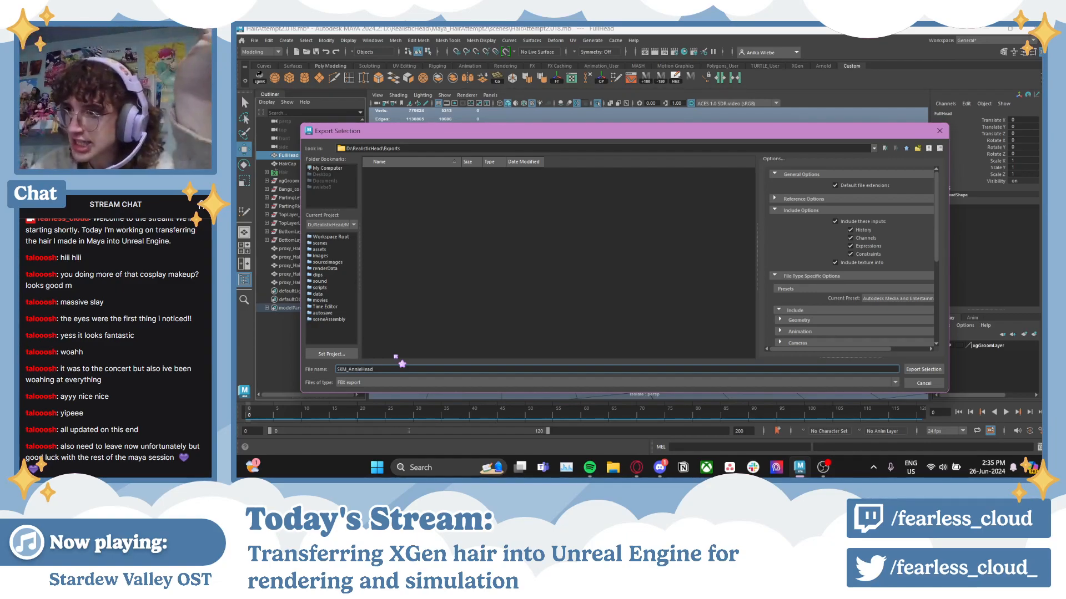
scroll(814, 300, down, 5)
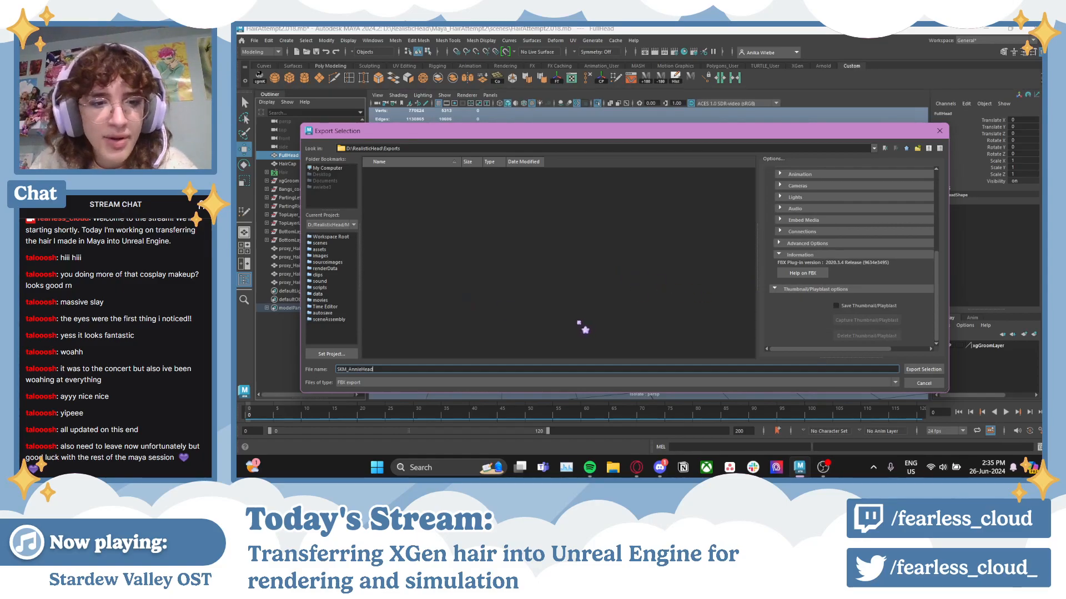
click(923, 370)
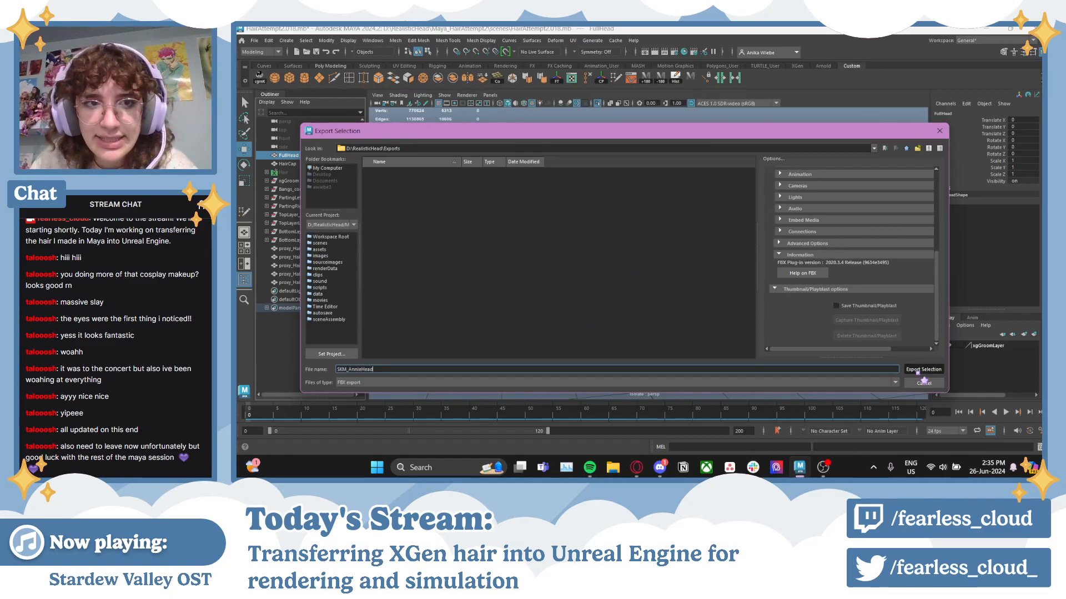
- Export the proxy_HairTopLayer_L mesh on its own as an FBX named SKM_proxy_HairTopLayer_L in the Exports folder
click(256, 44)
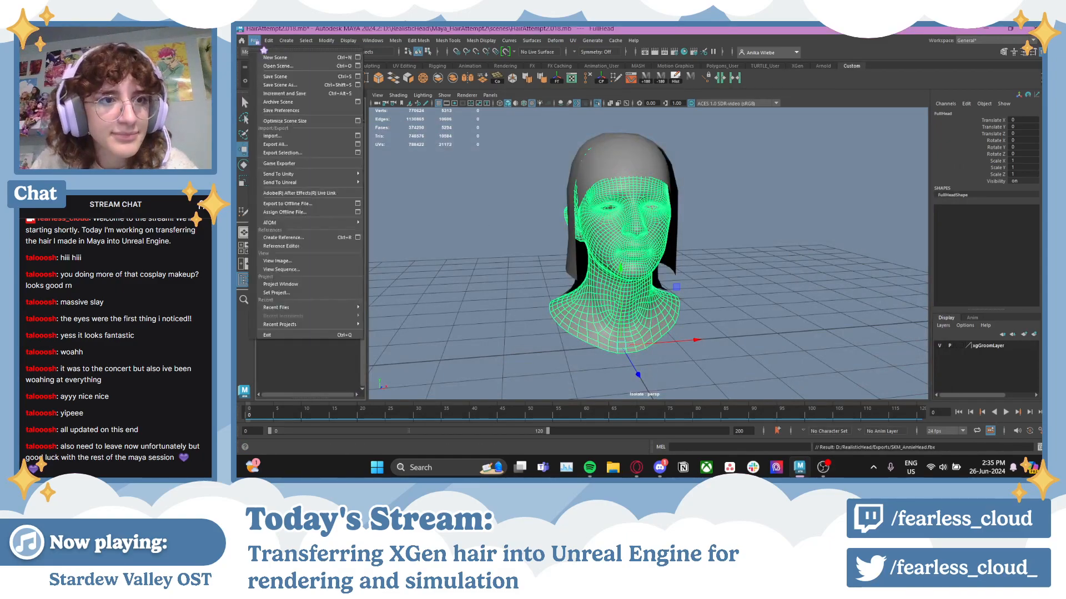
click(256, 45)
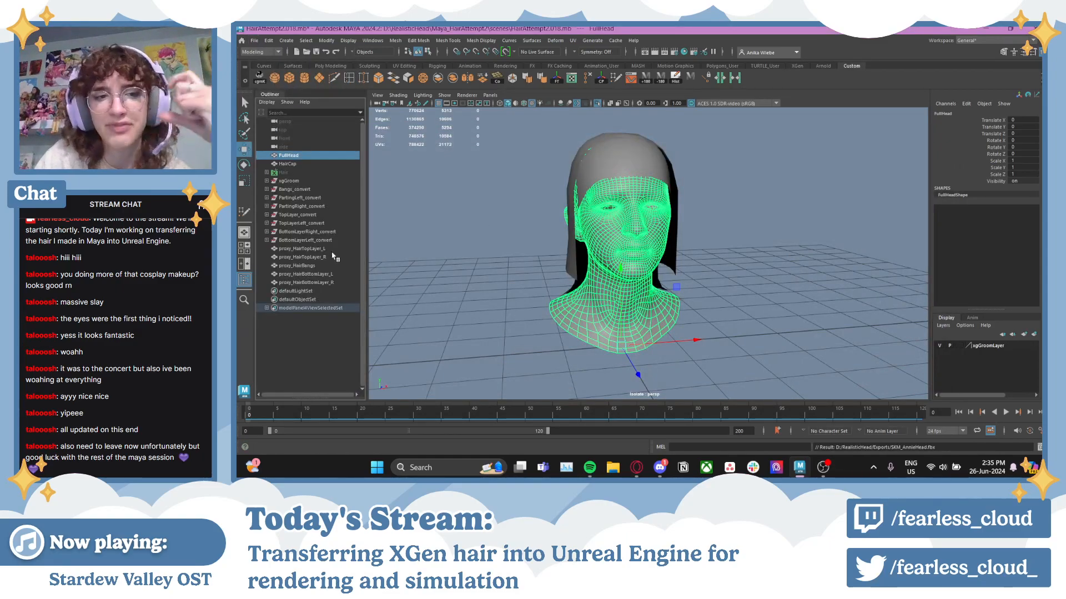
click(305, 249)
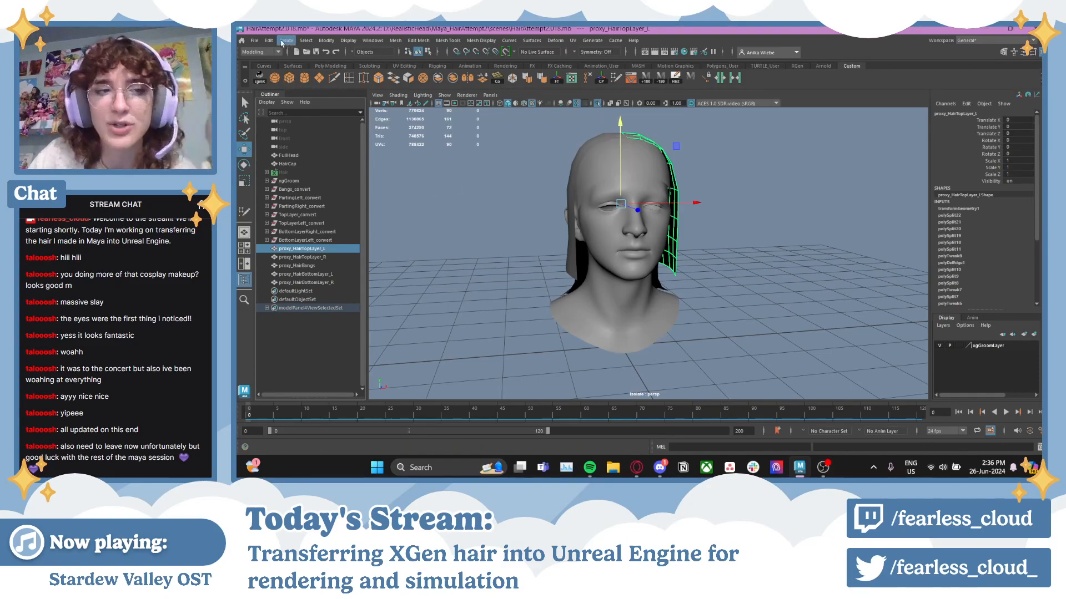
click(255, 41)
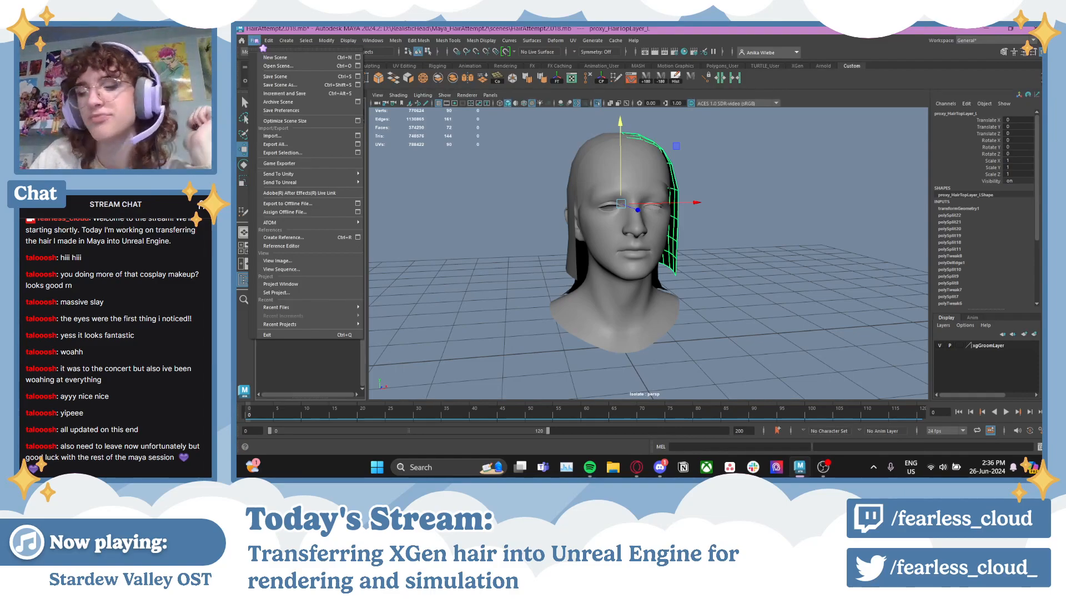
click(296, 154)
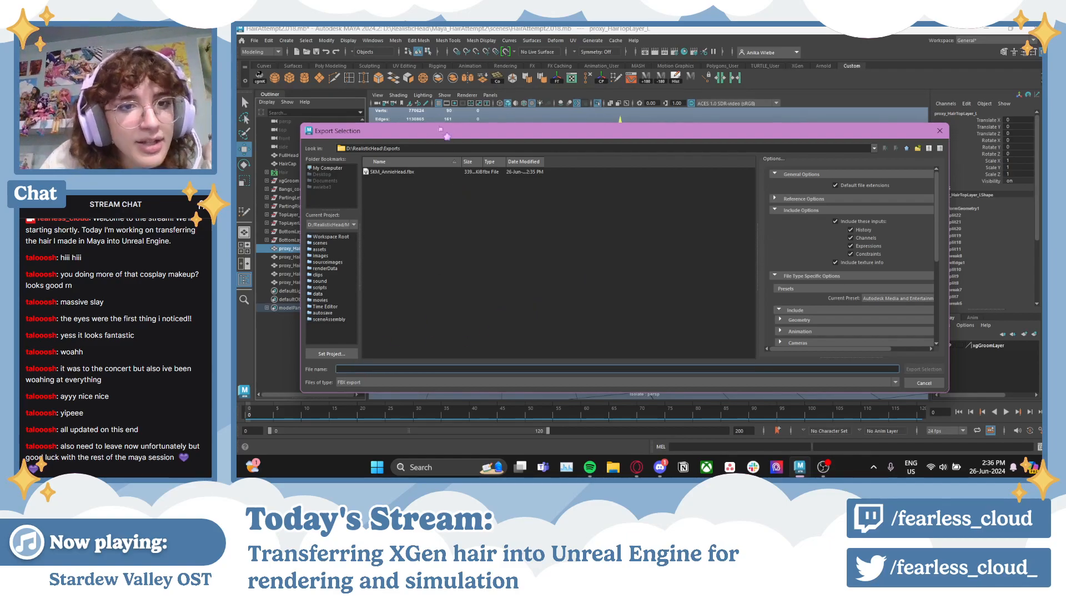
drag(441, 130, 553, 115)
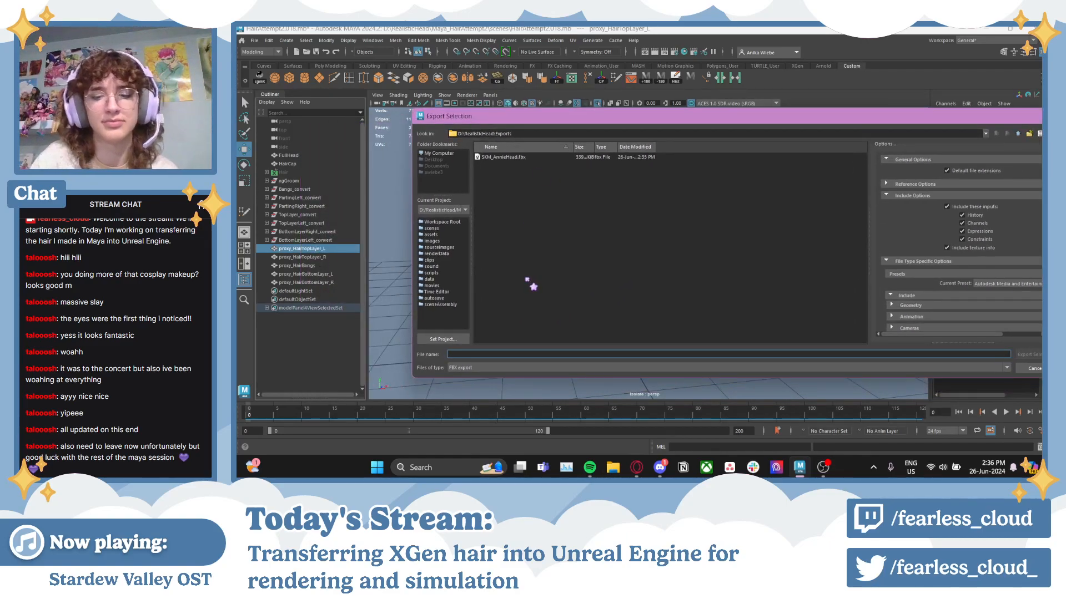
text(SKM)
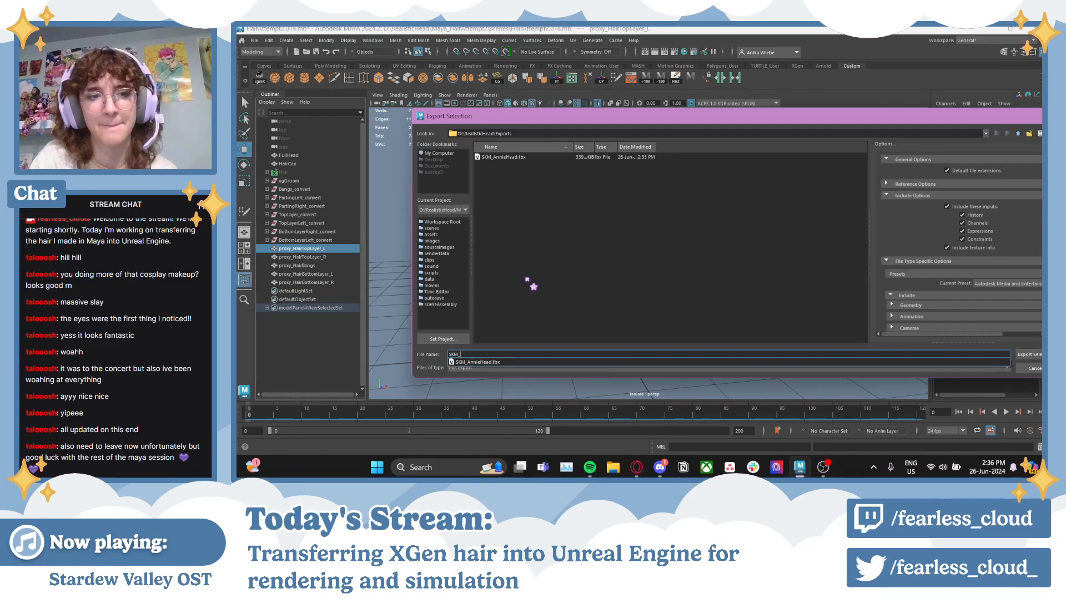
text(_proxy_)
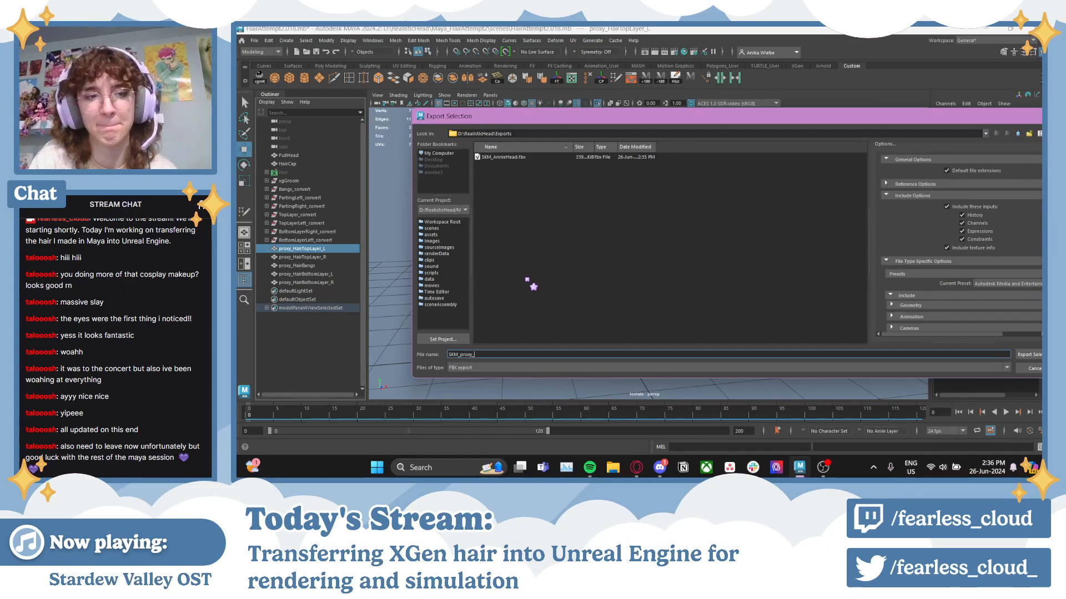
text(HairT)
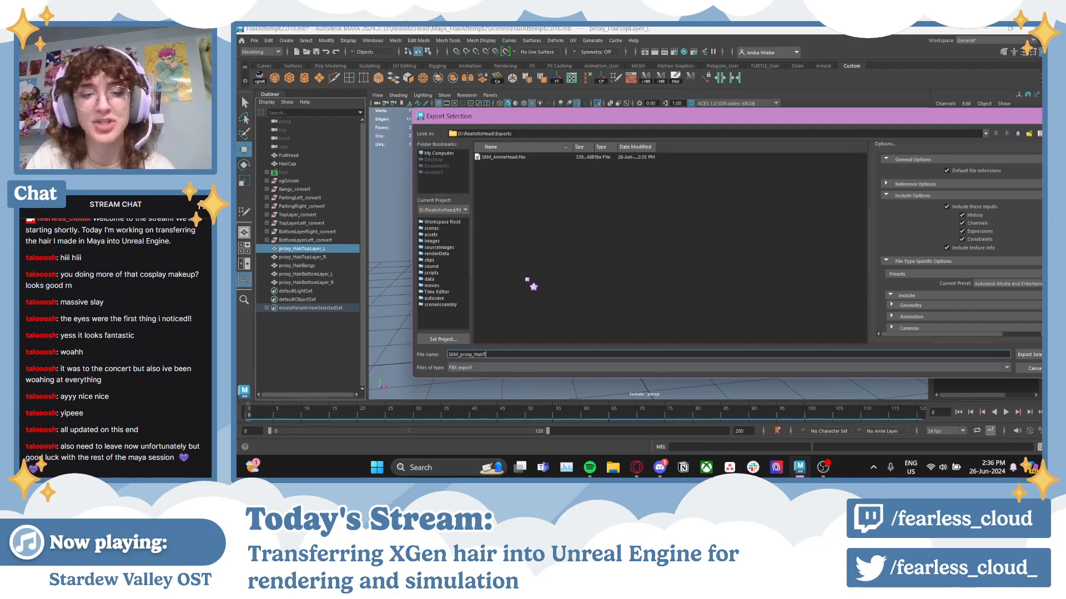
text(opLayer)
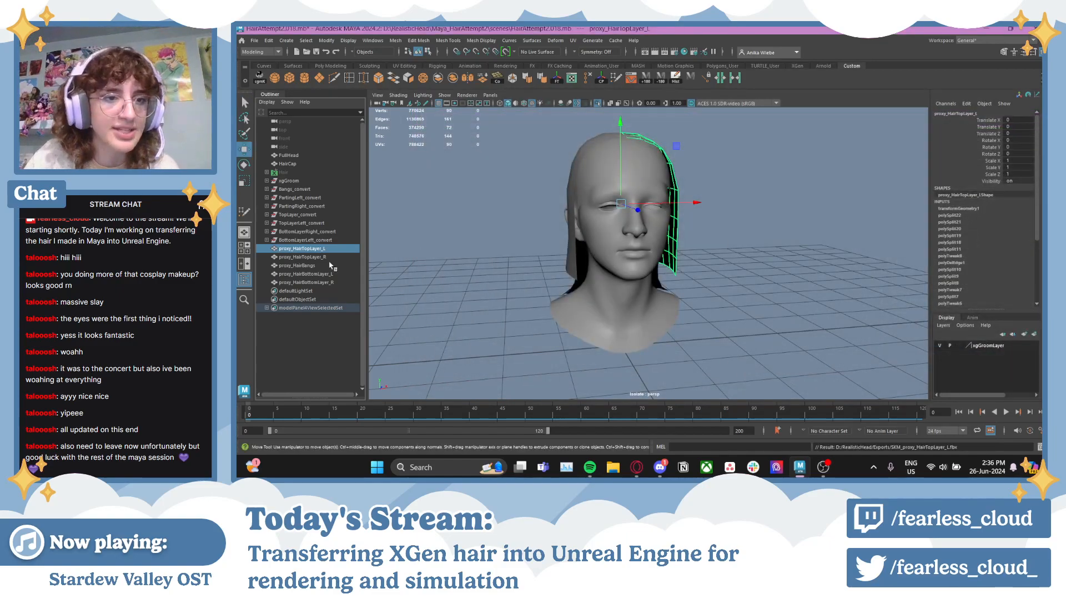
- Export the proxy_HairTopLayer_R mesh on its own as an FBX named SKM_proxy_HairTopLayer_R in the Exports folder
click(335, 257)
click(325, 266)
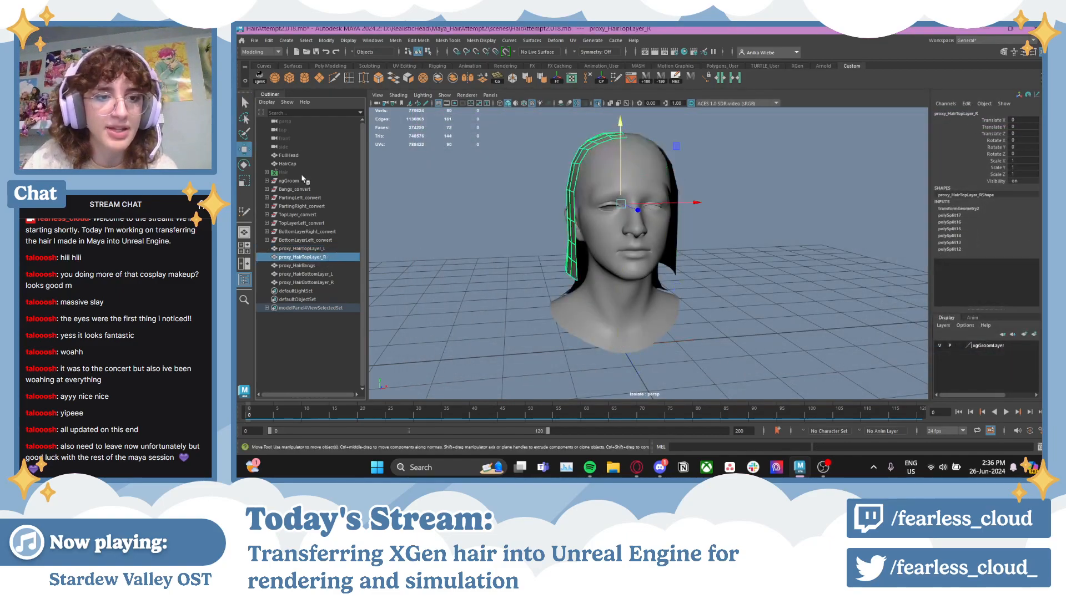
click(254, 40)
click(296, 153)
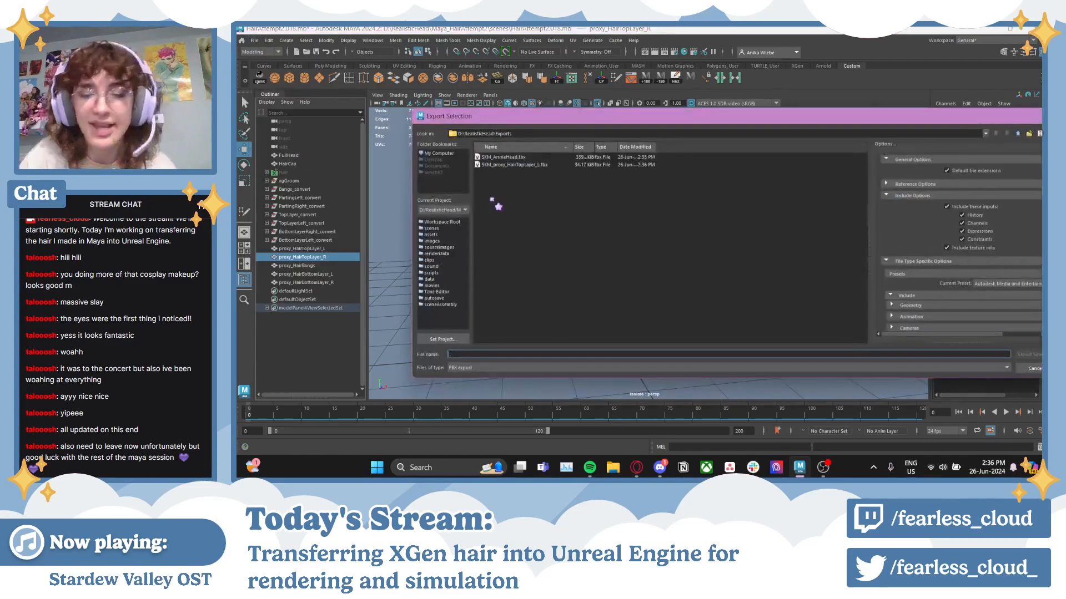
text(SKM)
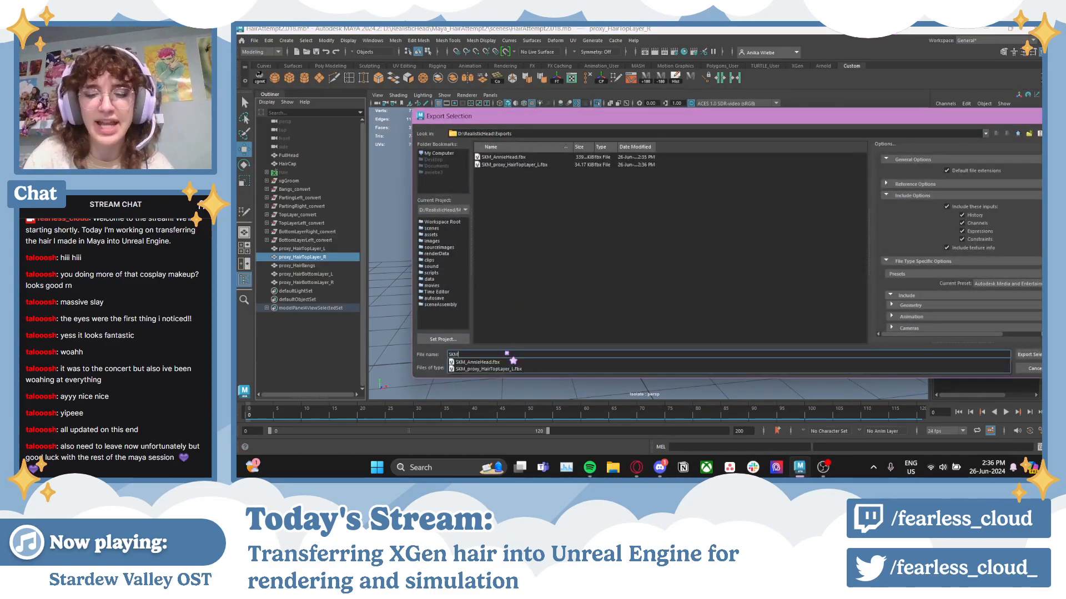
text(_)
text(proxy_HairTopLayer_R)
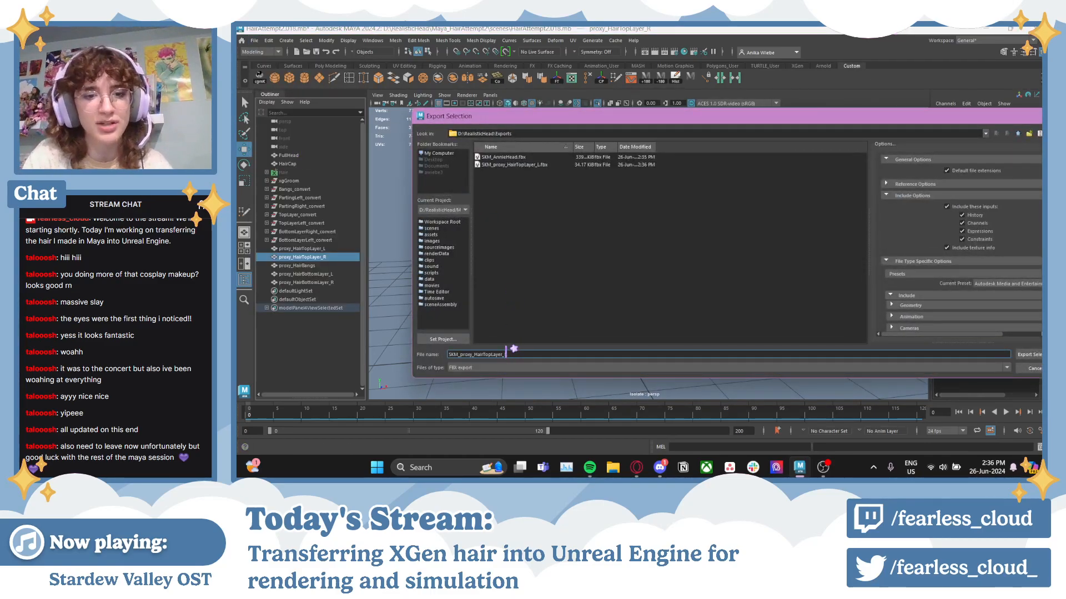
key(Return)
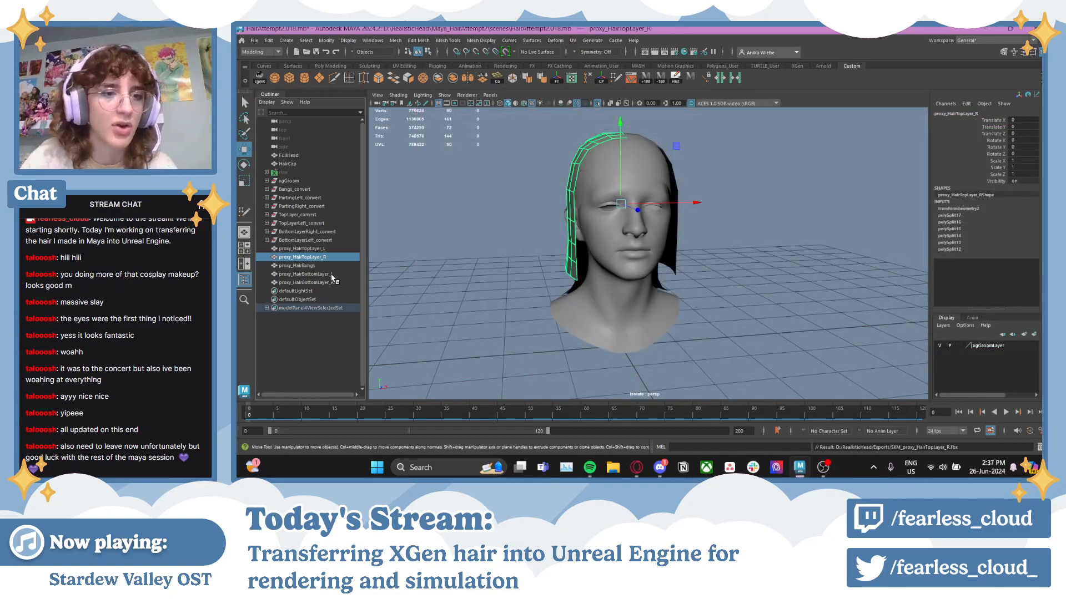
- Copy the name of the proxy_HairBangs mesh and export it as an FBX named SKM_proxy_HairBangs
click(306, 265)
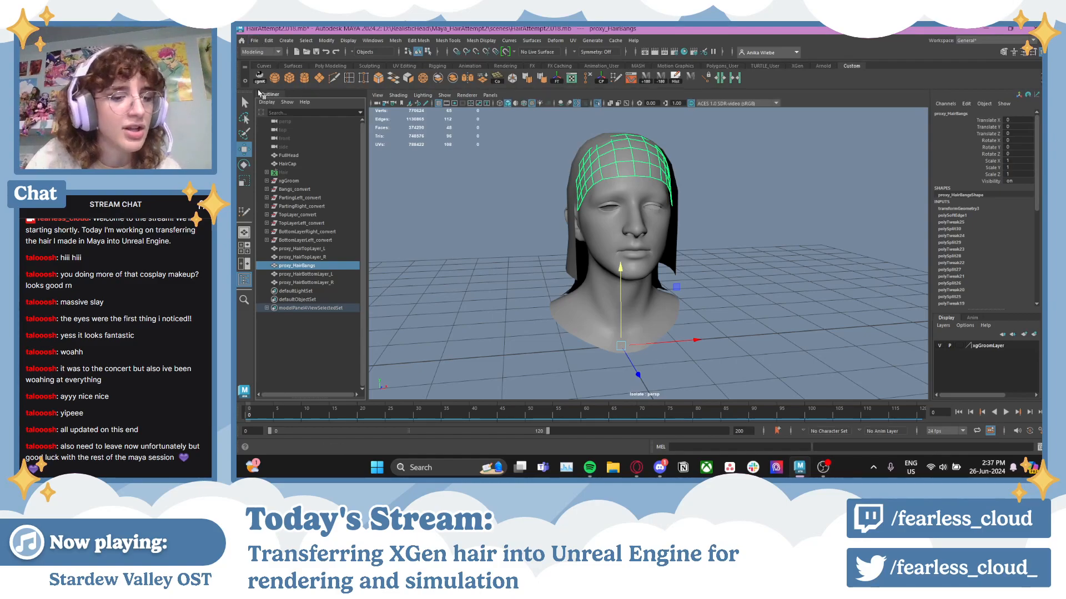
double_click(299, 264)
key(ctrl+c)
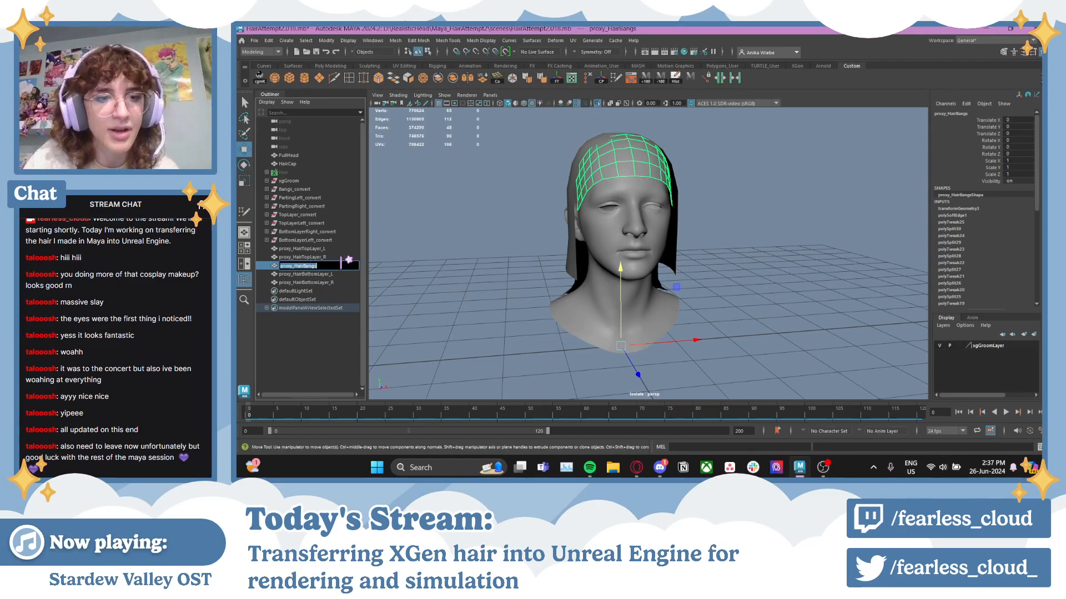
click(338, 264)
click(337, 258)
click(329, 267)
click(254, 41)
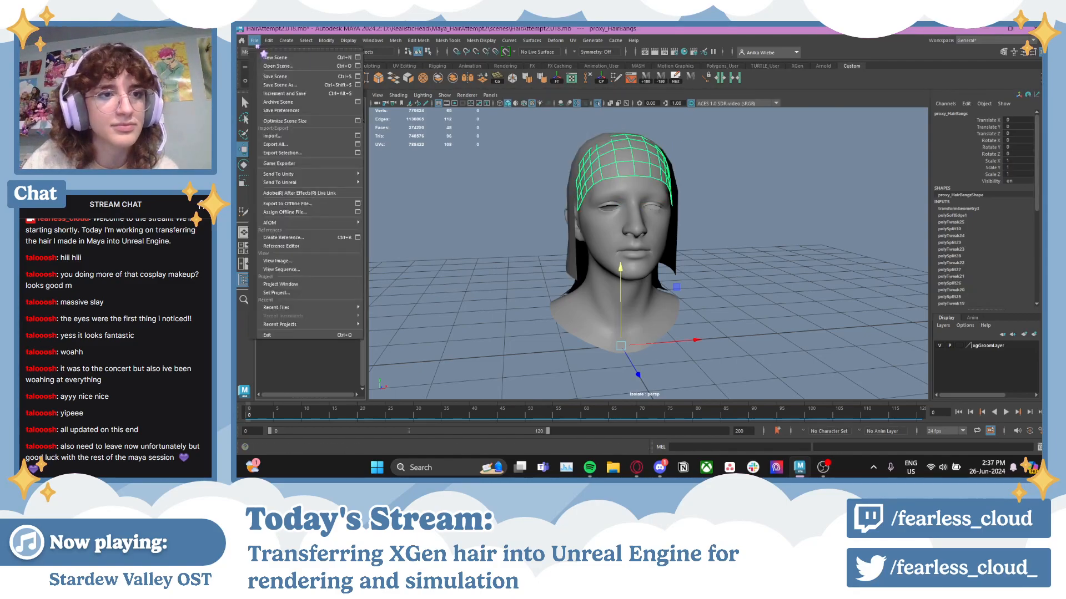
click(299, 164)
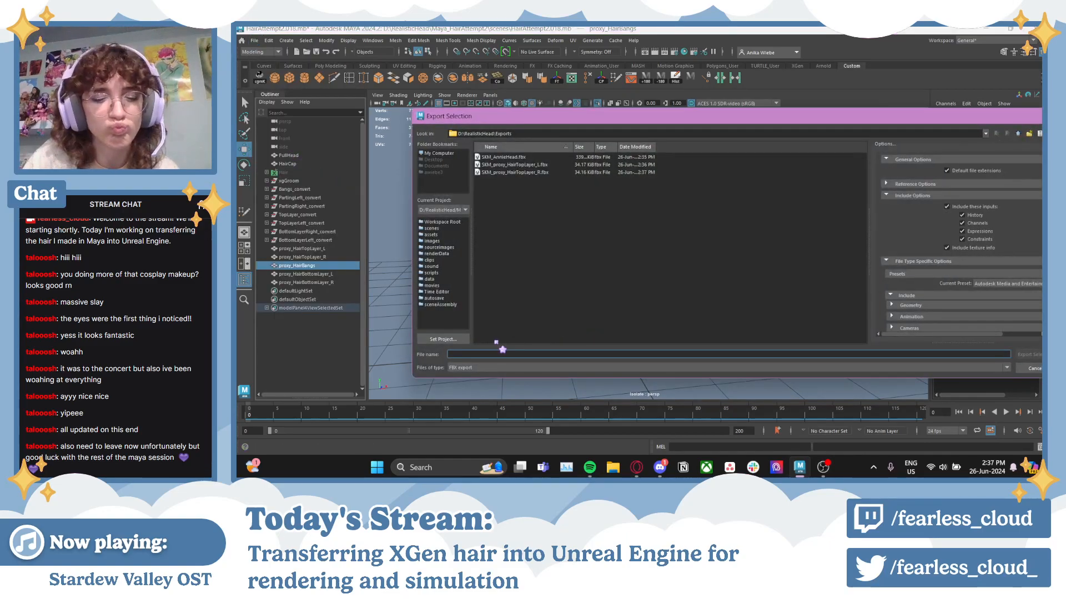
text(SKM_)
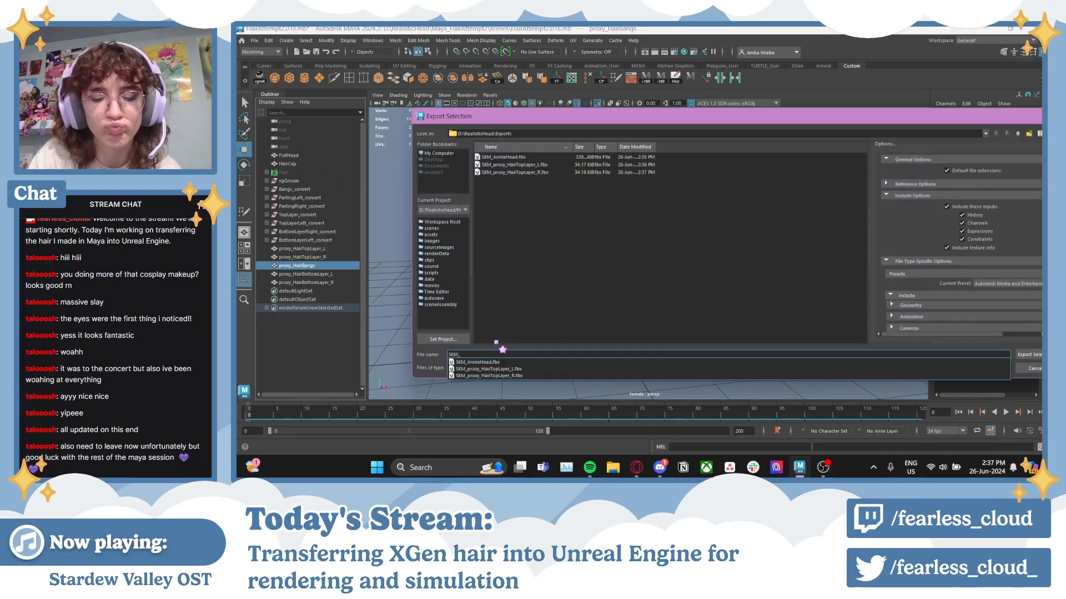
key(ctrl+v)
key(Return)
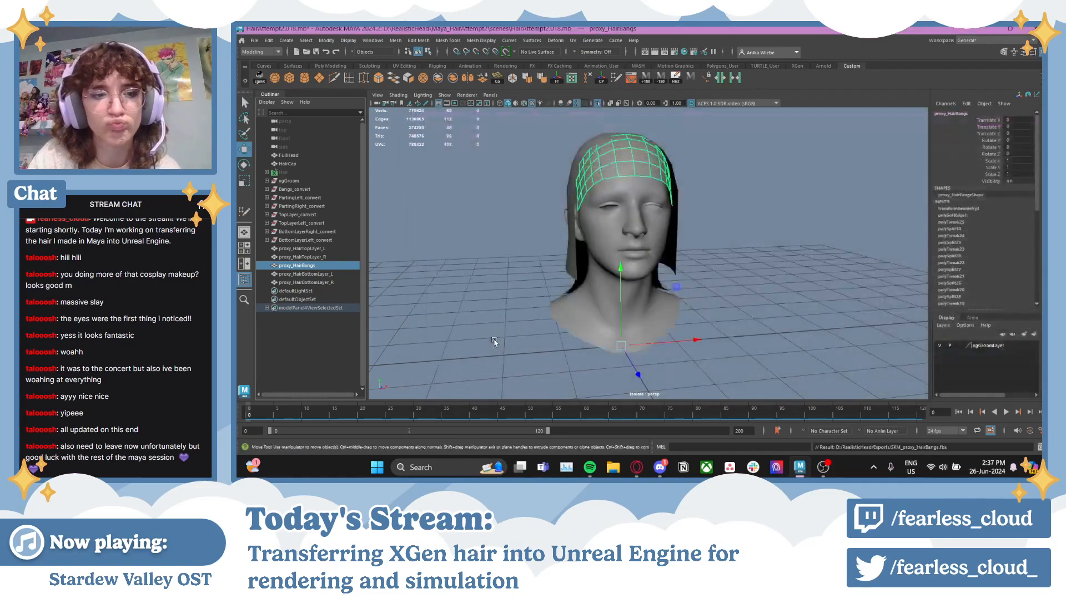
- Copy the name of the proxy_HairBottomLayer_L mesh and export it as an FBX named SKM_proxy_HairBottomLayer_L in the Exports folder
double_click(333, 274)
key(ctrl+c)
click(337, 267)
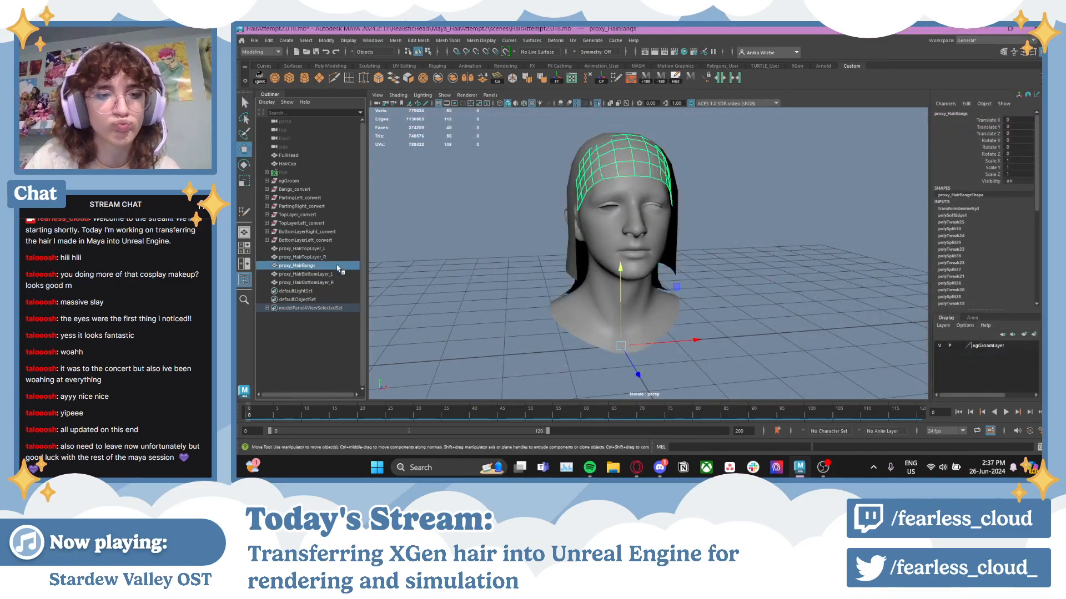
click(336, 274)
click(255, 40)
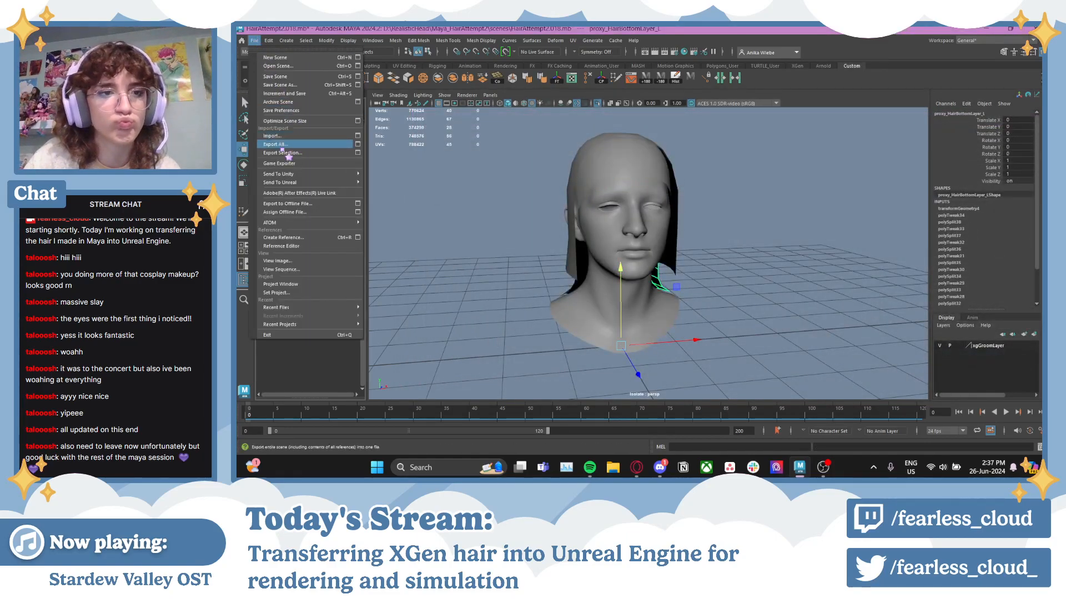
click(289, 158)
click(482, 354)
text(SKM_)
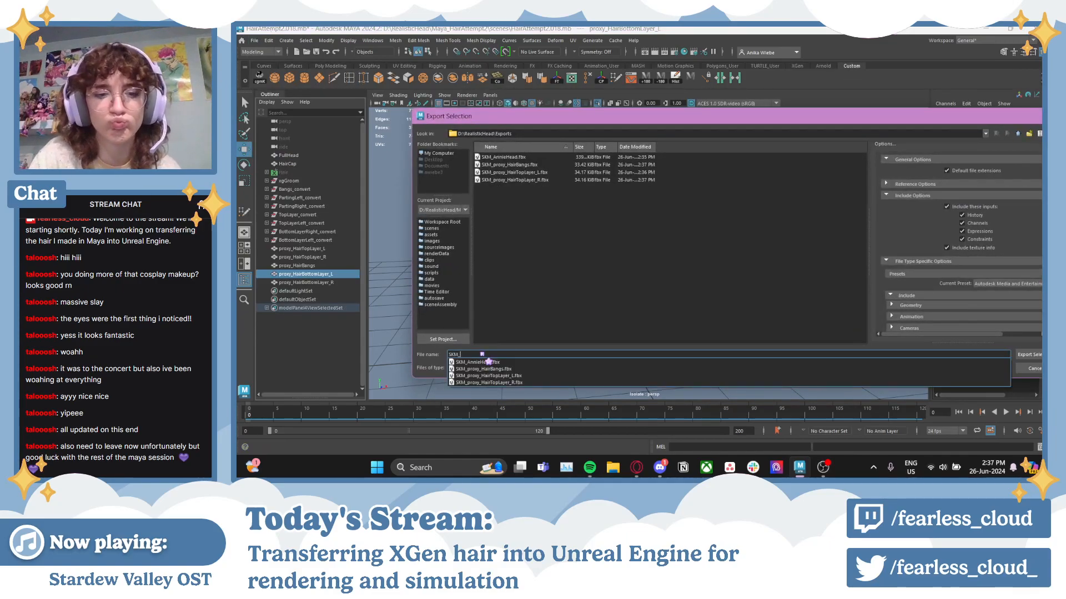
key(ctrl+v)
key(Return)
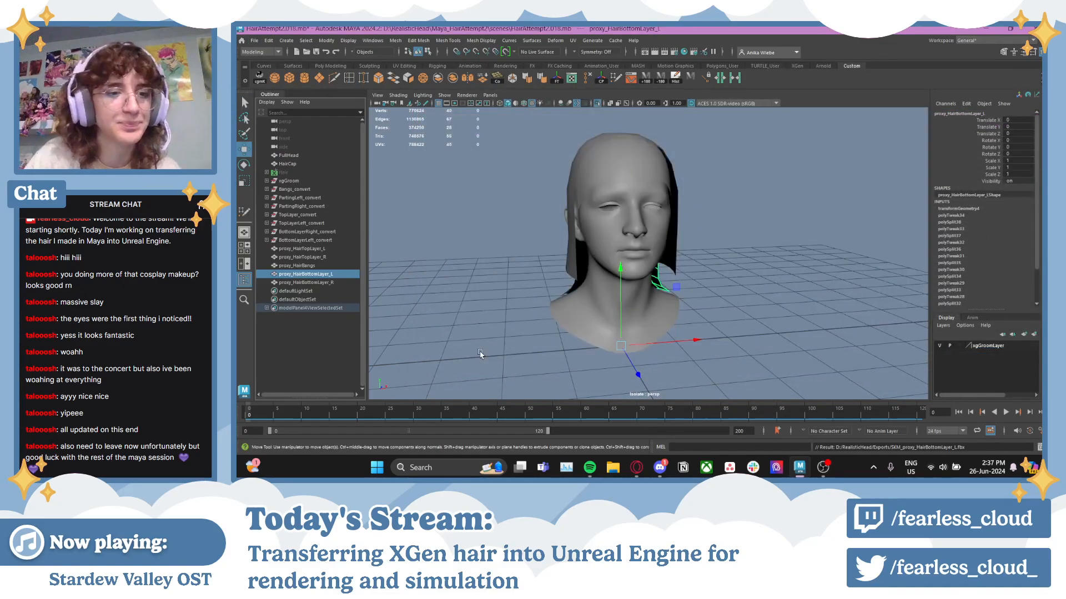
- Export the proxy_HairBottomLayer_R mesh on its own as an FBX named SKM_proxy_HairBottomLayer_R in the Exports folder
double_click(338, 282)
key(ctrl+c)
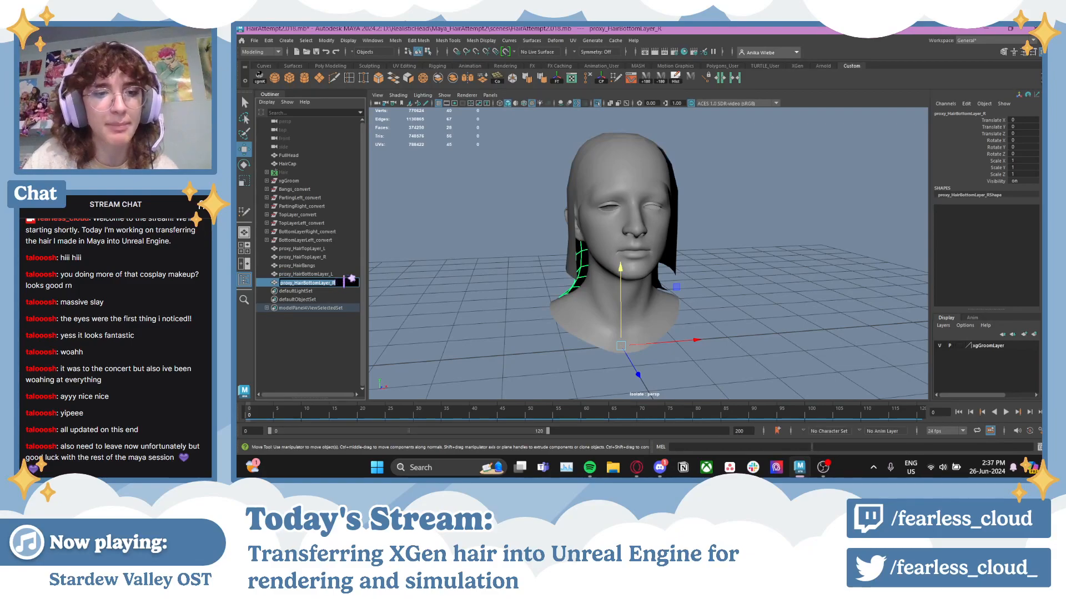
key(Return)
click(264, 40)
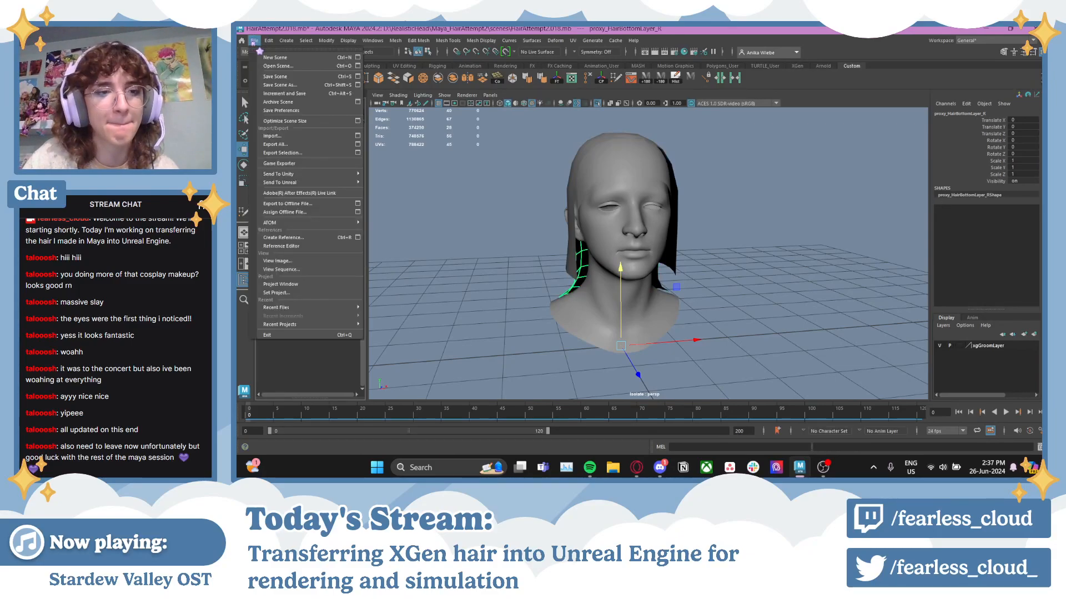
click(294, 154)
text(SKM)
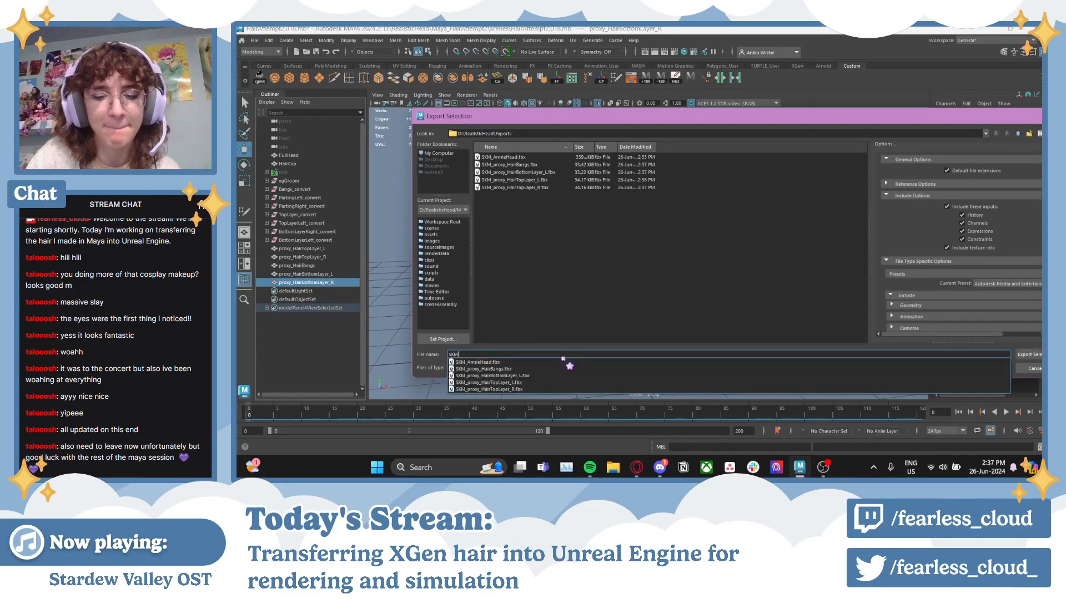
text(_)
key(ctrl+v)
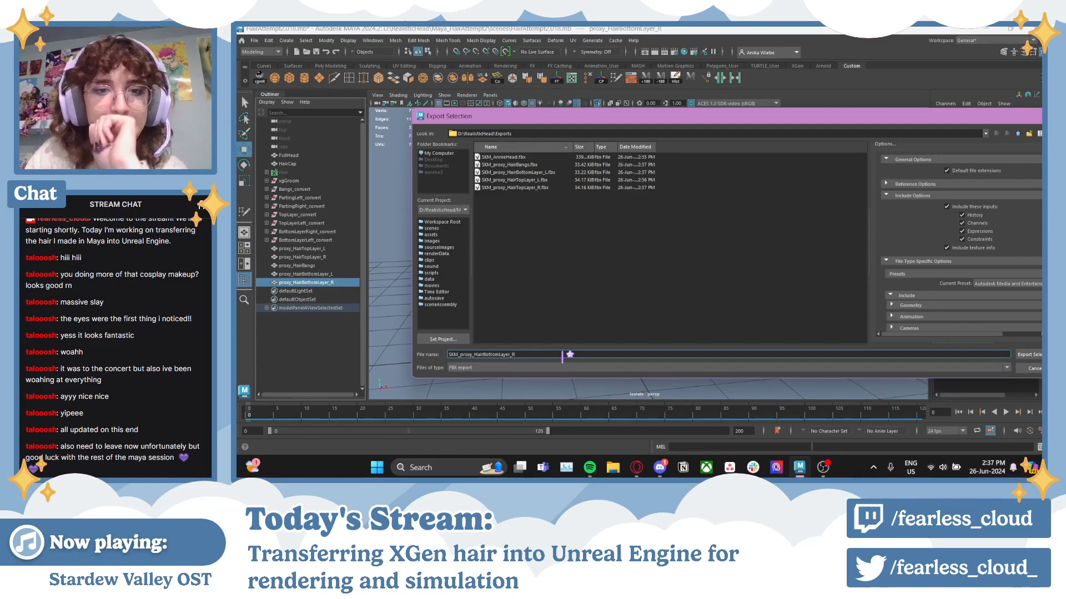
key(Return)
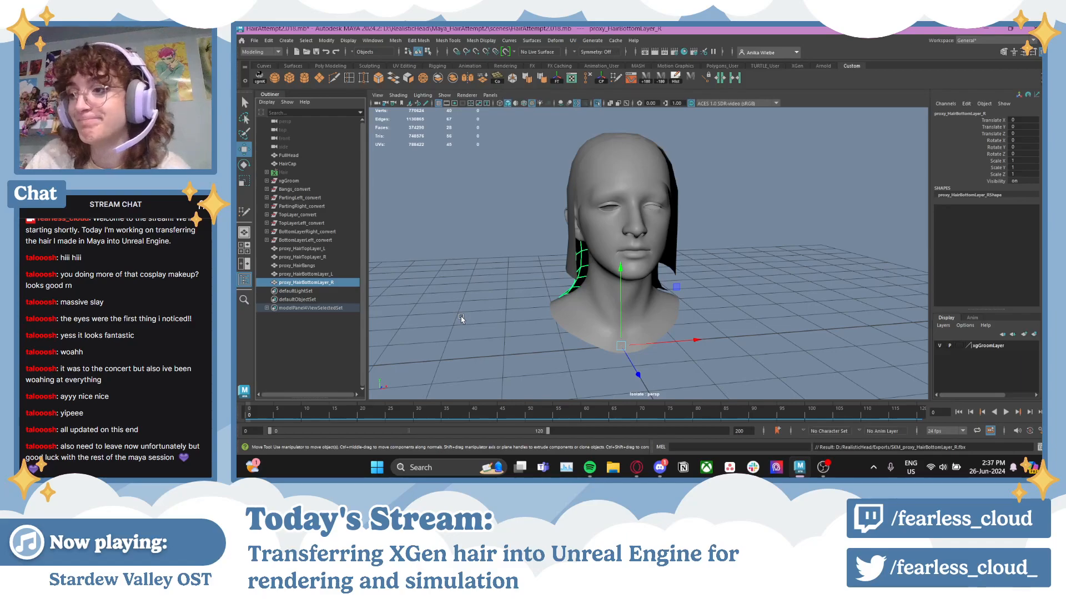
- Save the scene with nothing selected and turn off isolate select to show the full hair around the head
click(452, 281)
click(255, 40)
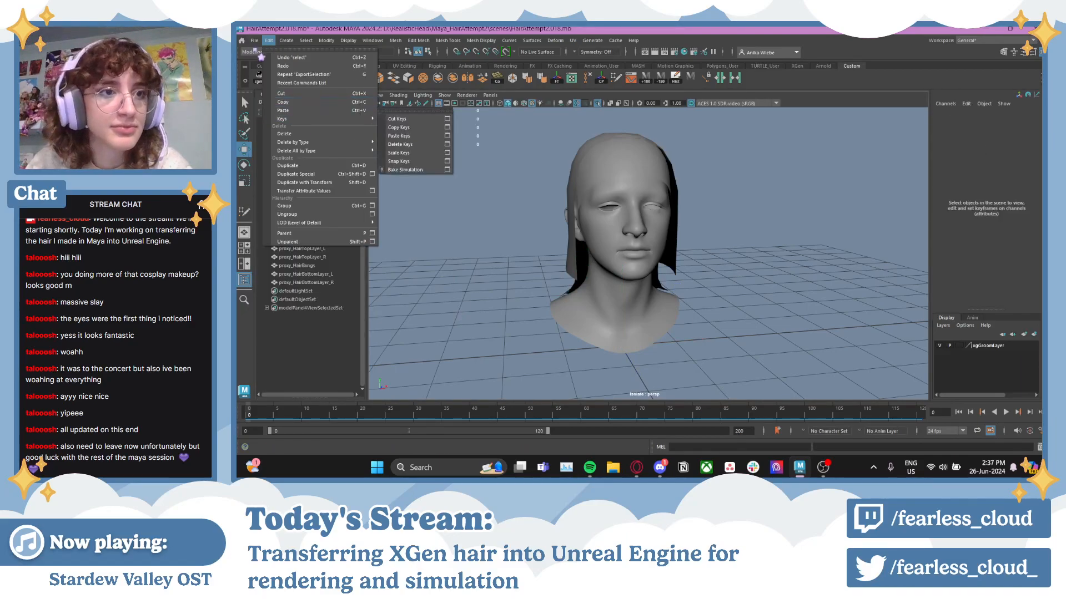
click(277, 77)
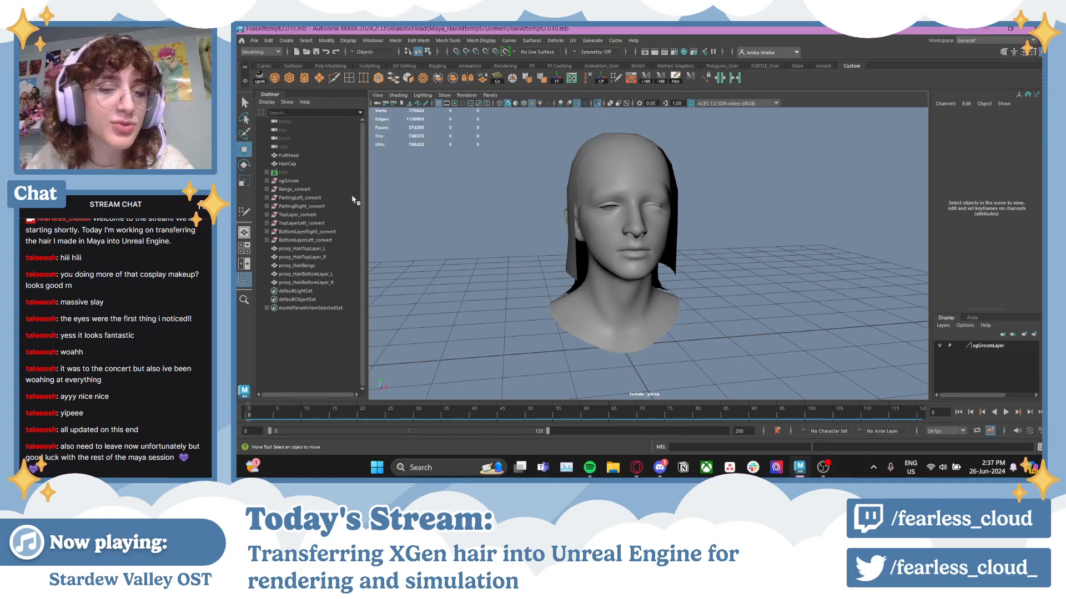
click(597, 103)
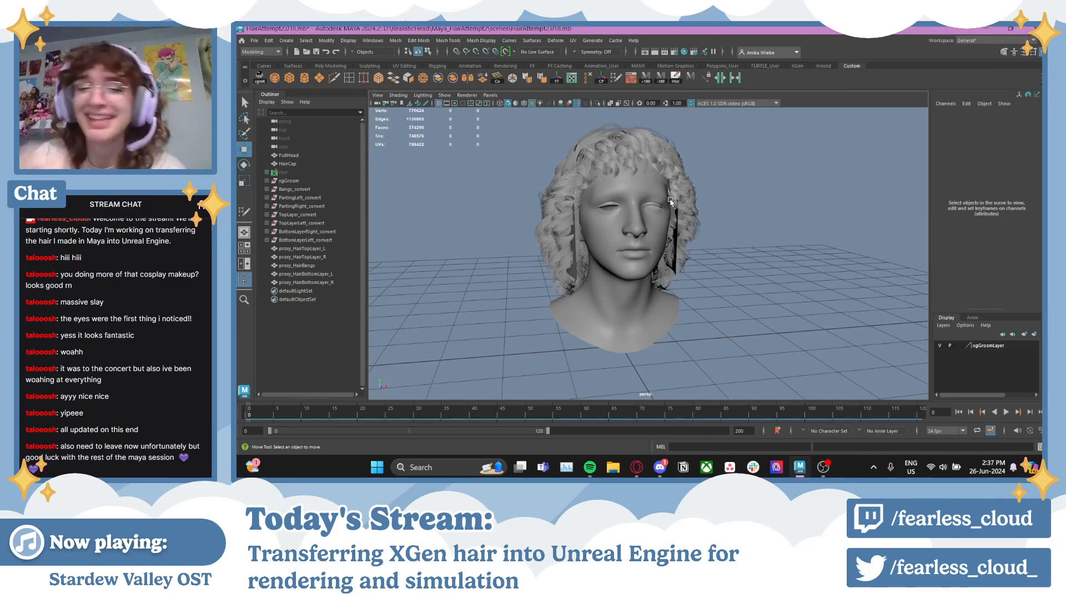
click(562, 206)
click(427, 206)
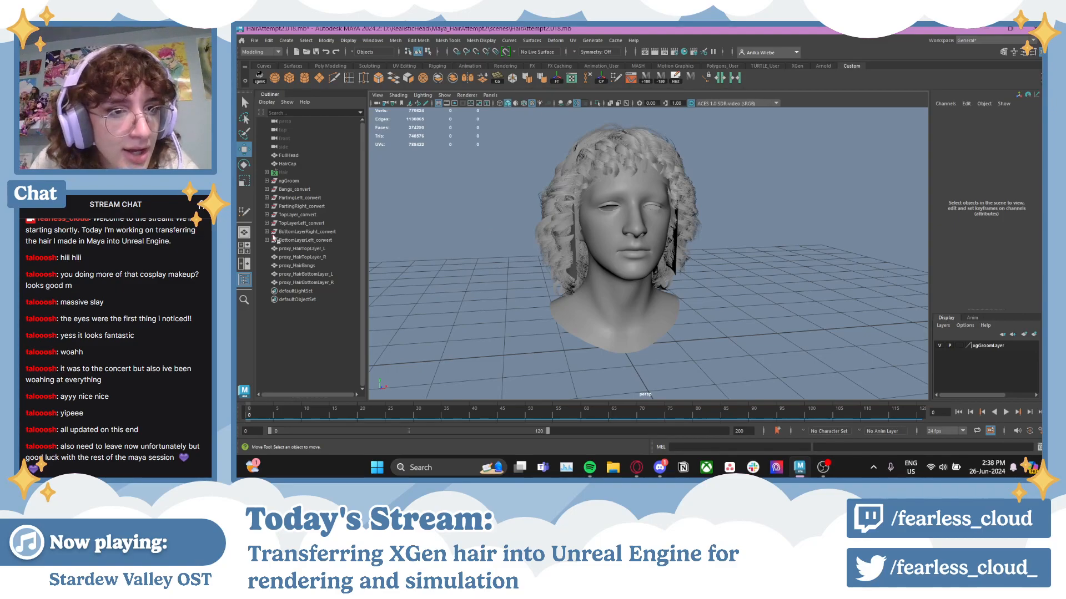
- Group the five proxy hair meshes and name the group grp_Proxies
drag(294, 248, 302, 285)
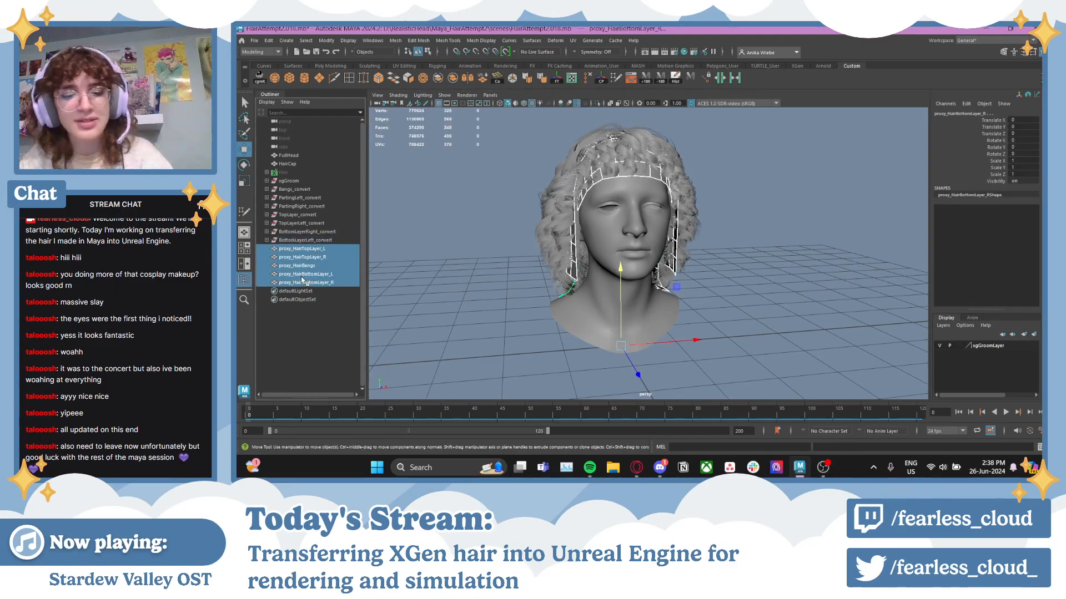
key(ctrl+g)
double_click(295, 249)
text(d)
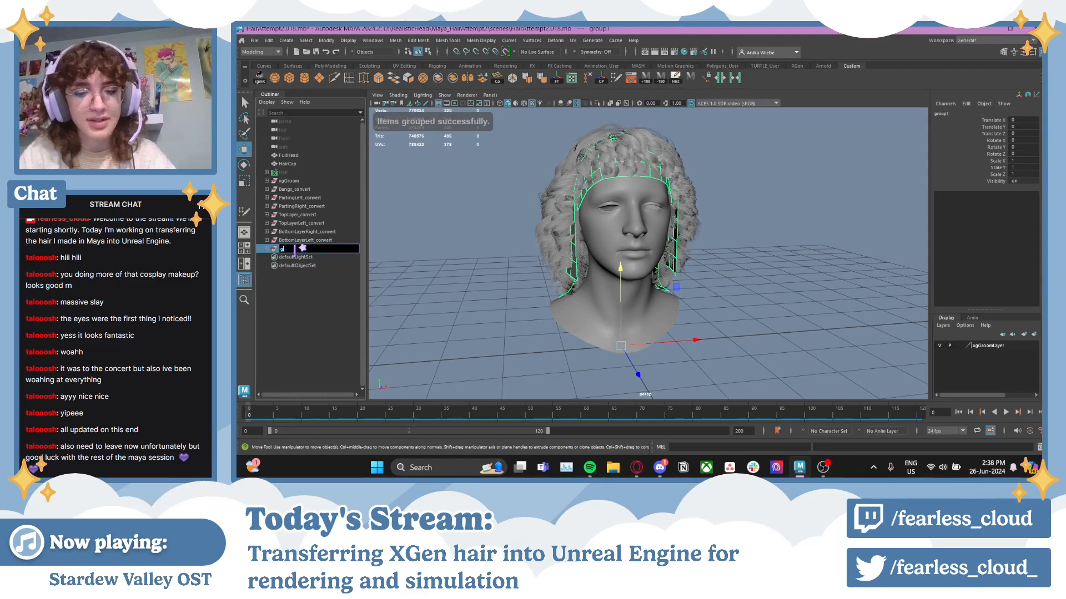
text(rp_Proxies)
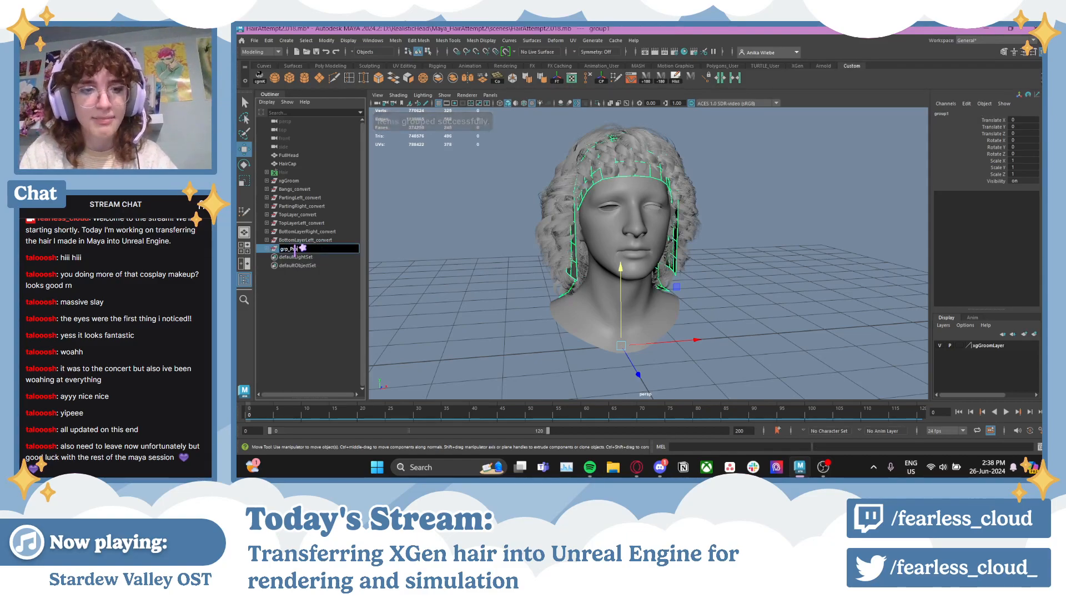
key(Return)
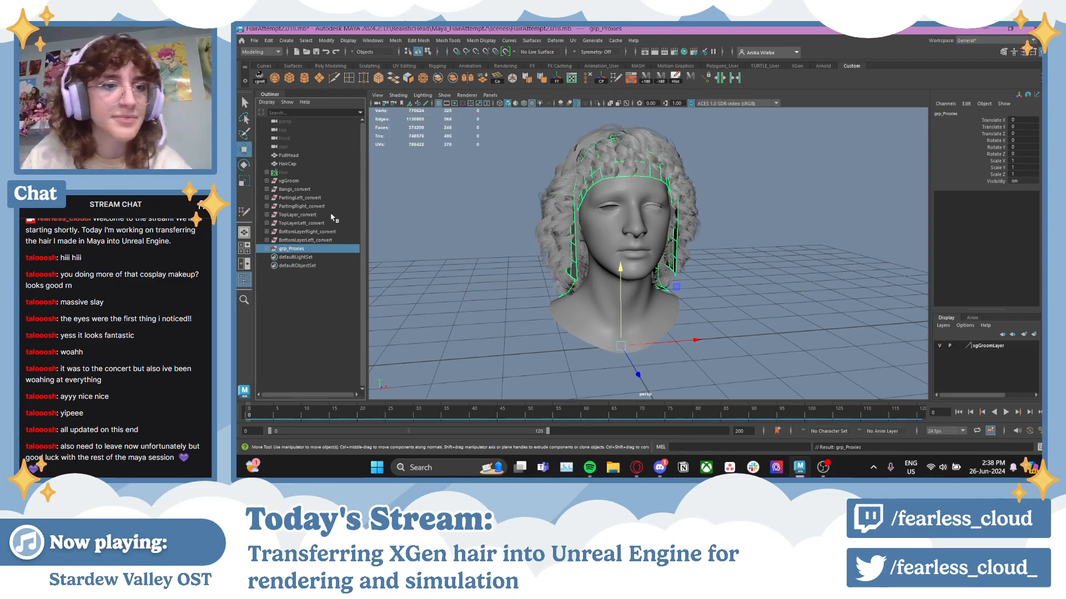
- Rename the Bangs_convert group as Bangs
click(302, 190)
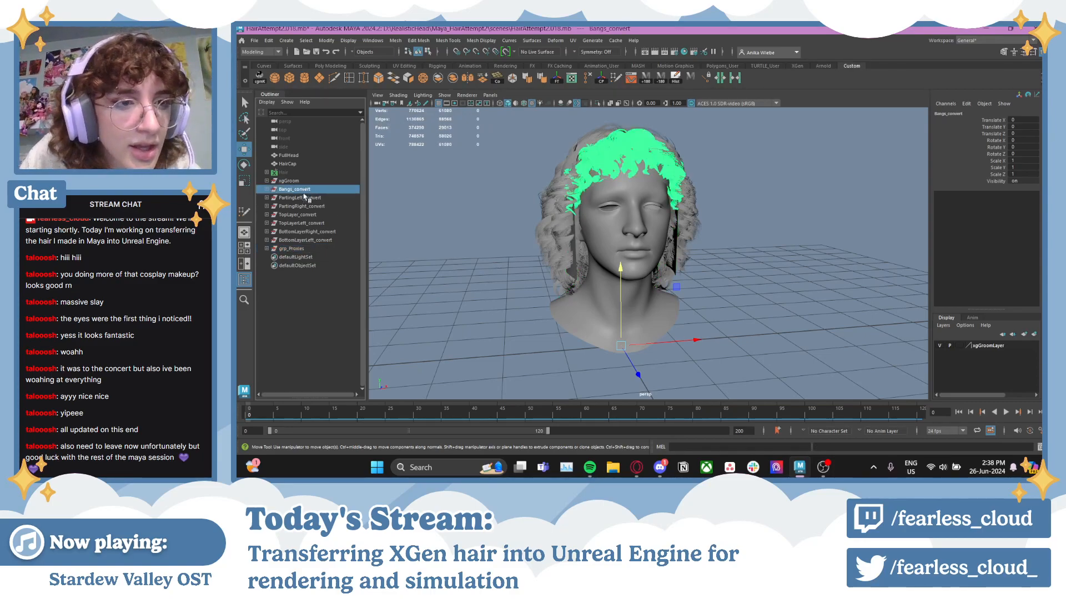
double_click(318, 190)
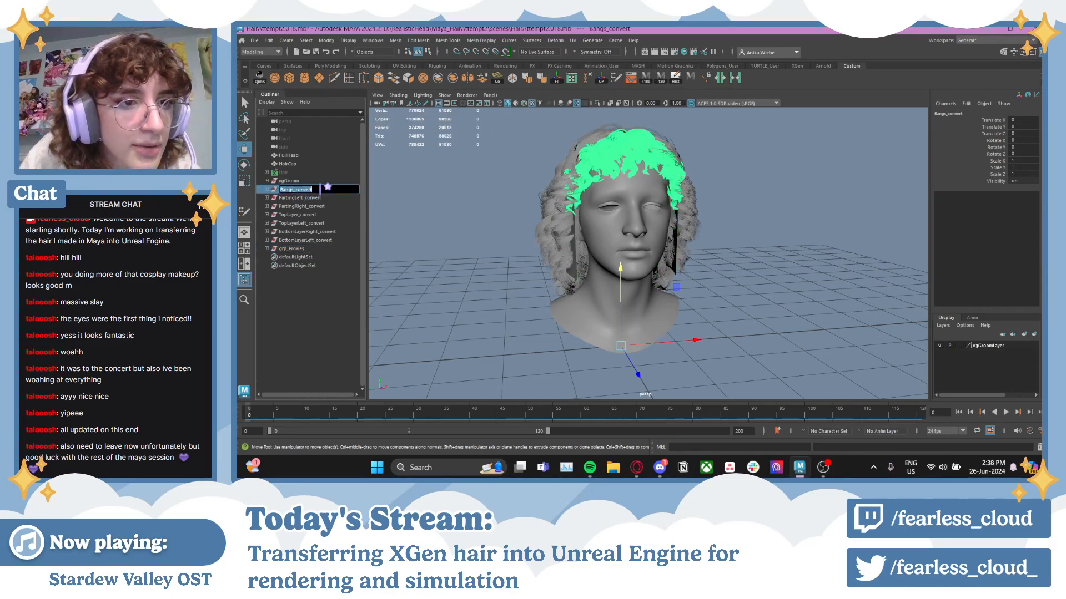
click(318, 189)
drag(293, 189, 332, 189)
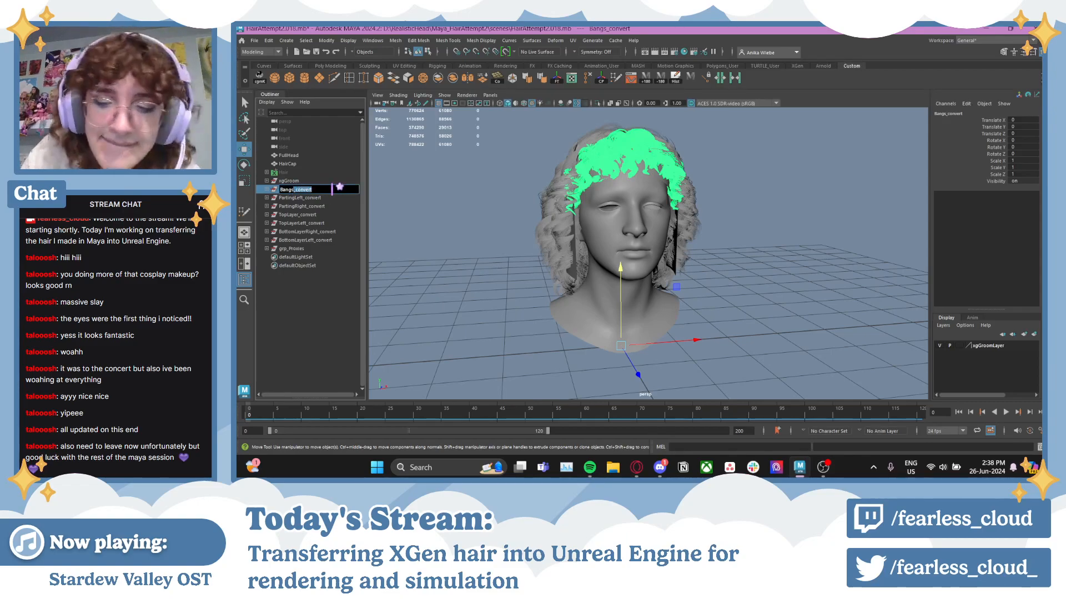
key(BackSpace)
key(Return)
double_click(328, 197)
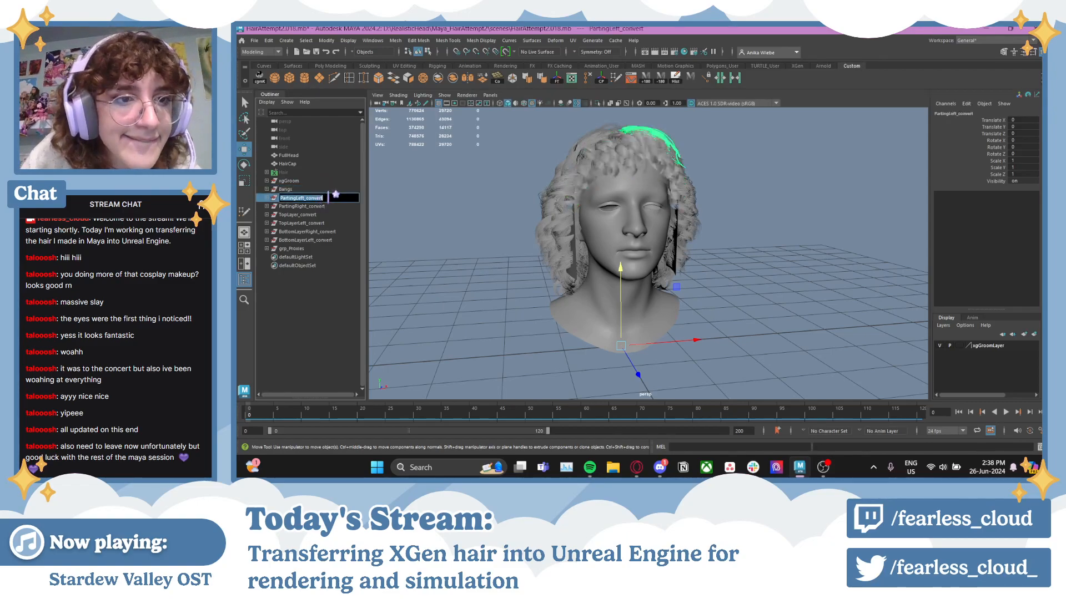
click(328, 197)
click(311, 207)
click(315, 199)
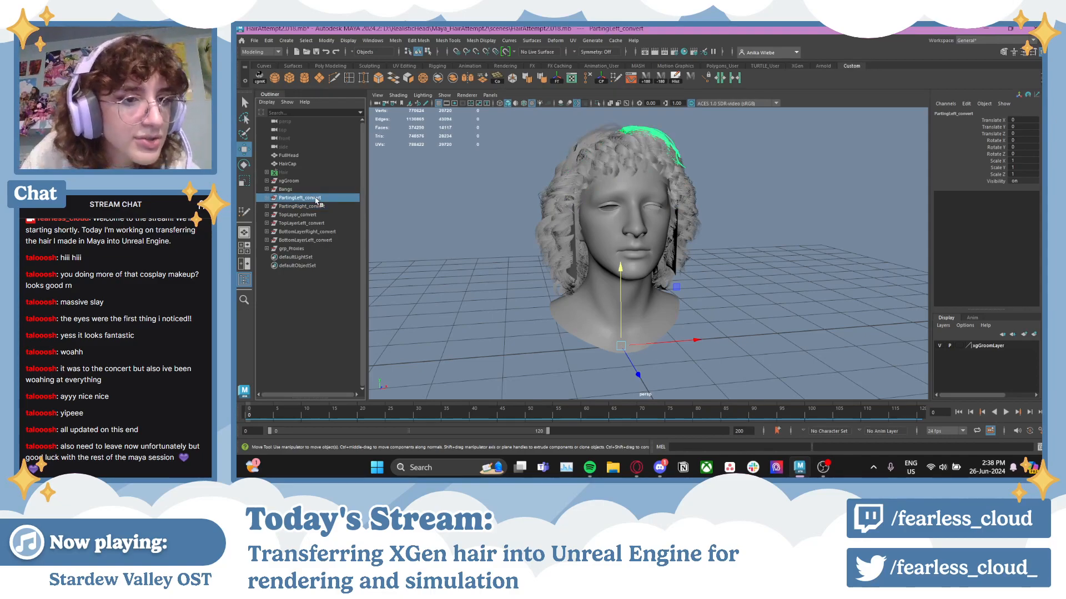
- Combine the meshes inside PartingLeft_convert and TopLayerLeft_convert into one mesh and delete its construction history
click(268, 199)
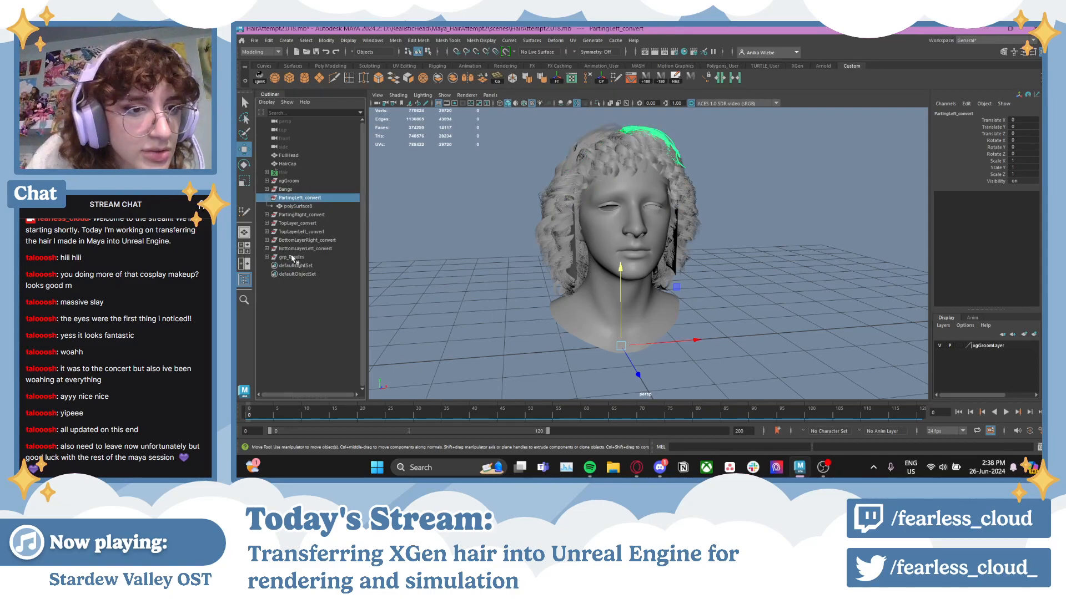
click(267, 232)
click(298, 240)
ctrl+click(297, 207)
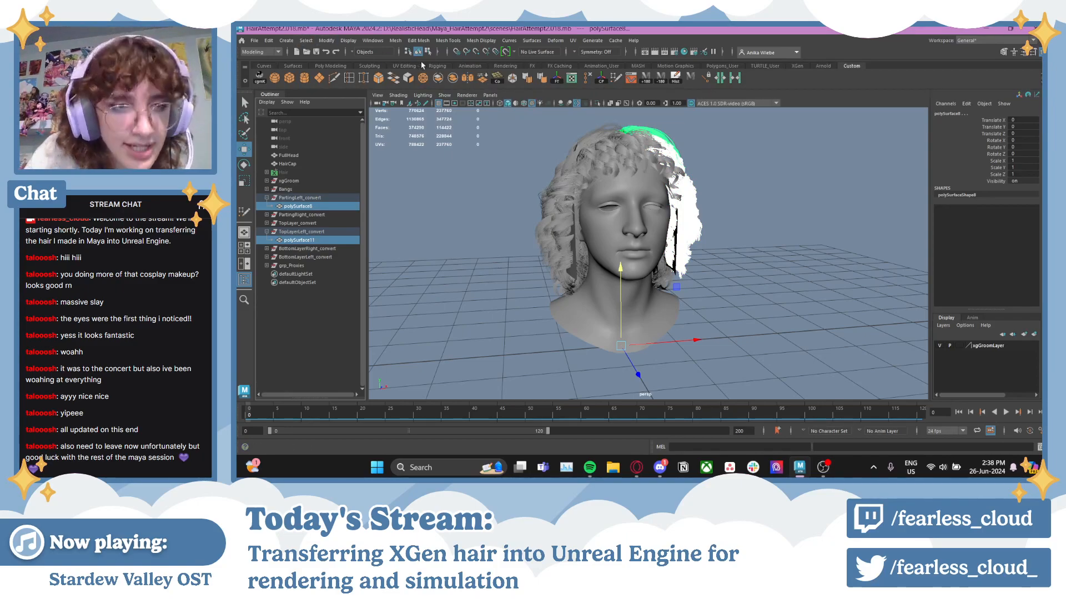
click(452, 80)
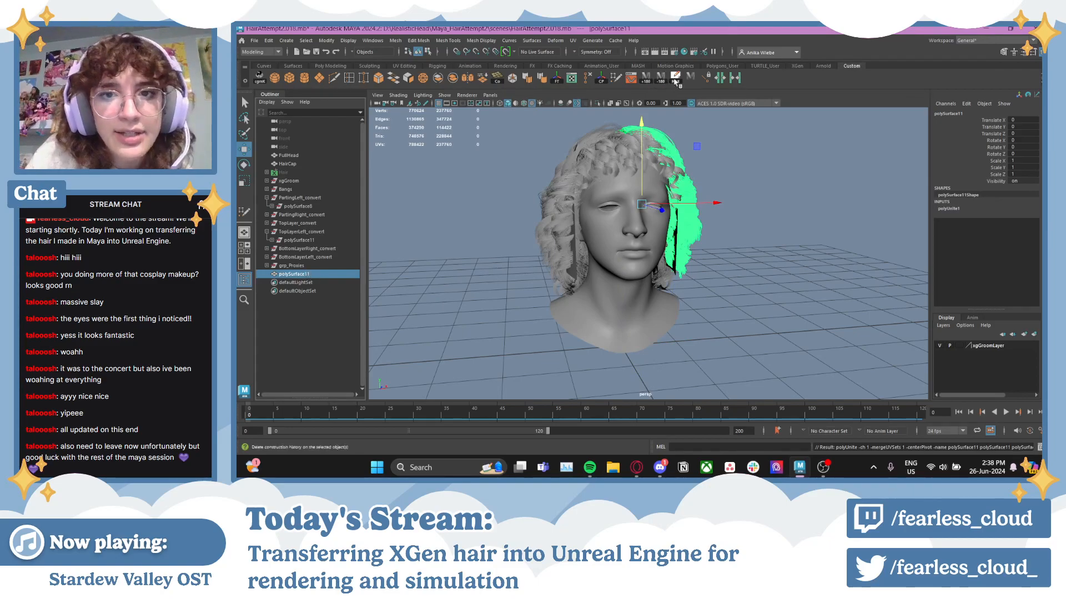
key(alt+shift+d)
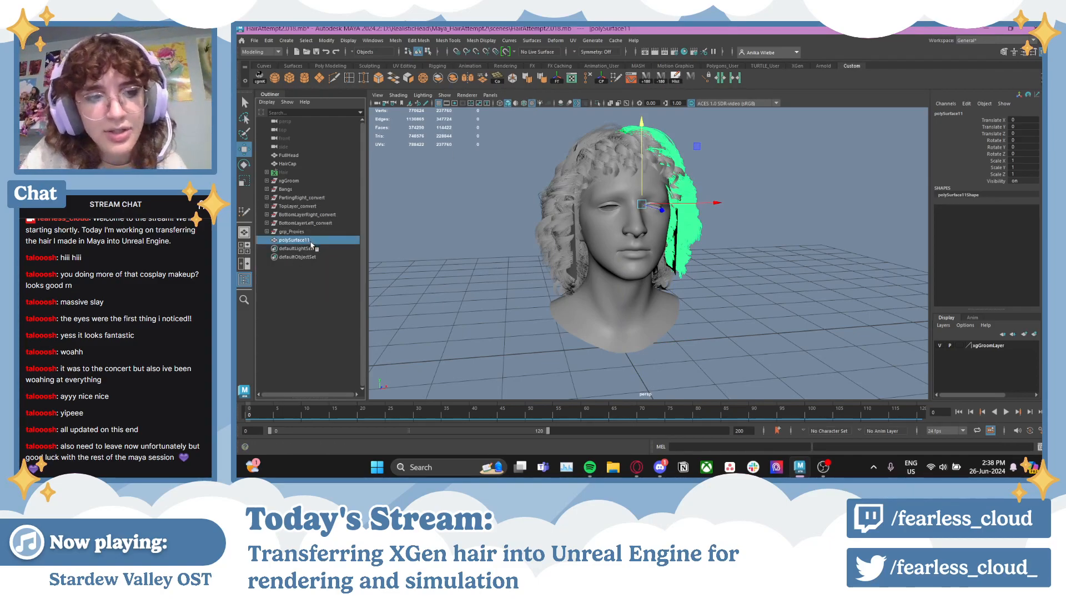
key(ctrl+g)
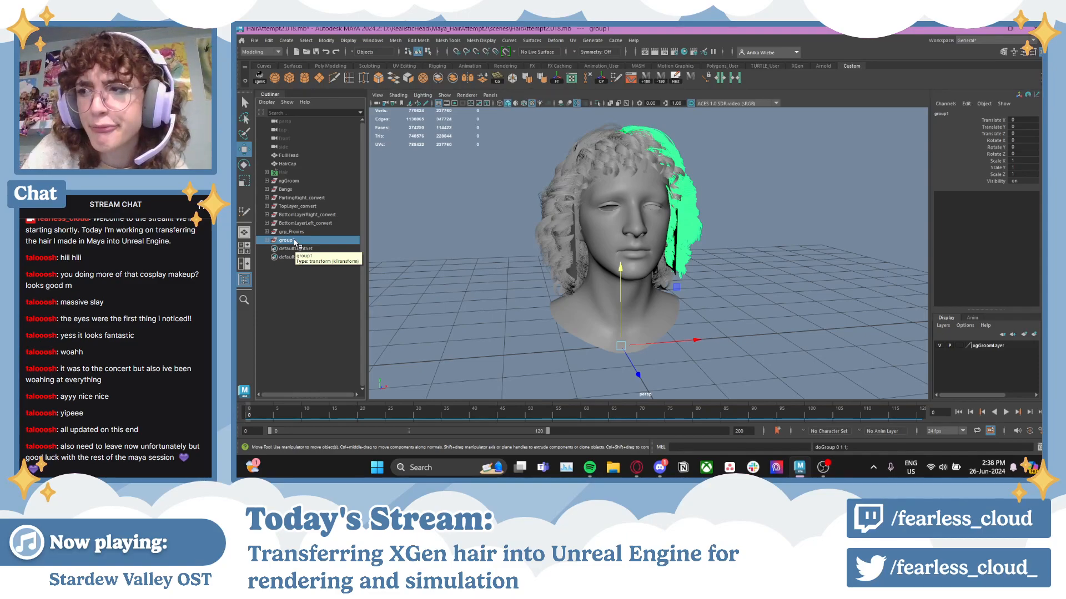
key(ctrl+z)
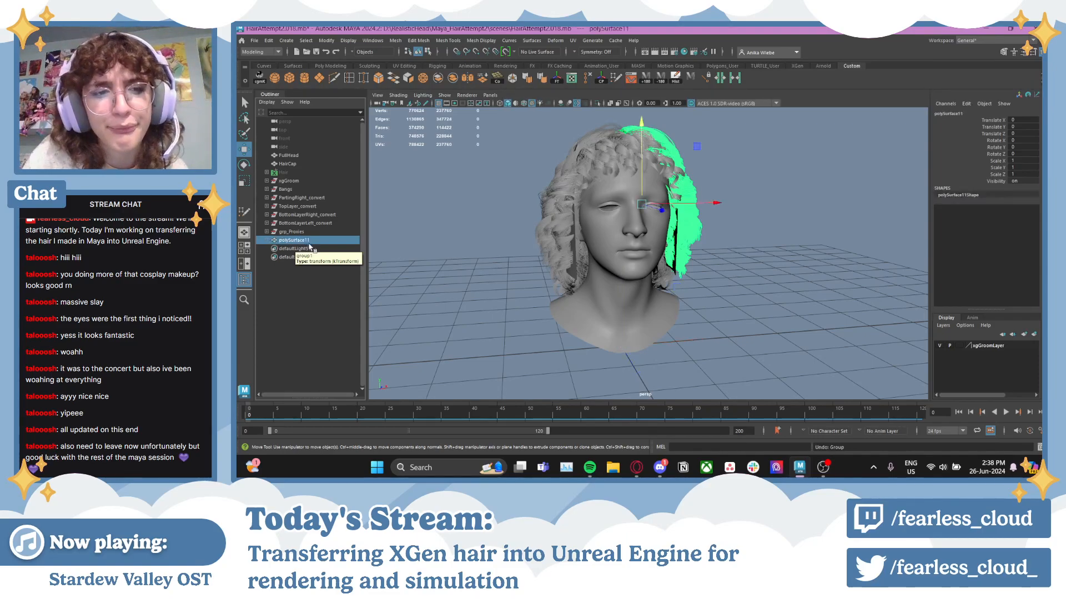
- Ungroup the Bangs group, leaving its hair mesh at the top level of the scene
click(266, 190)
click(298, 197)
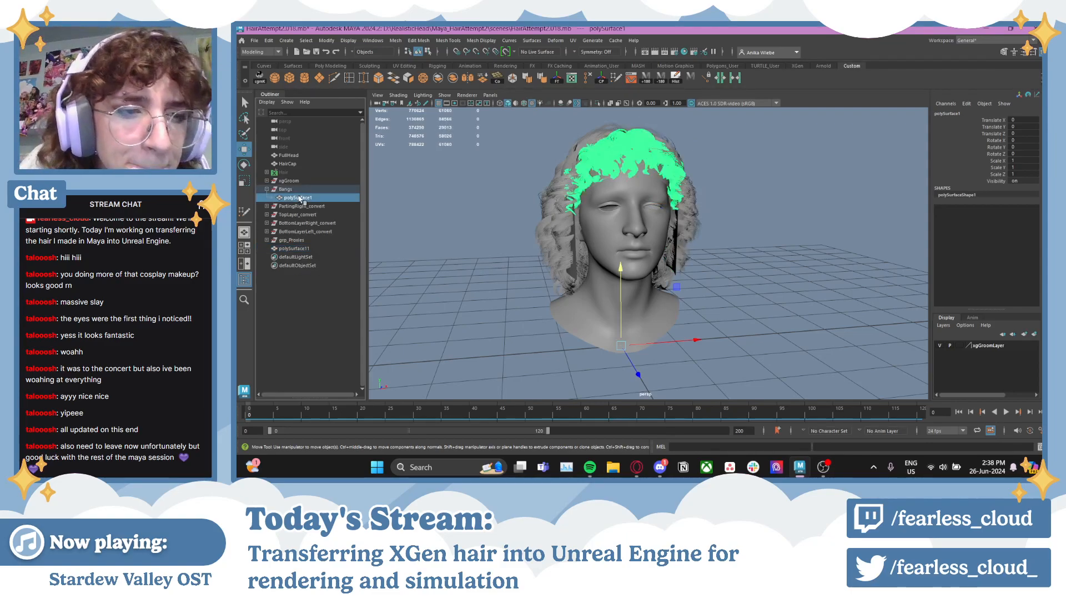
click(269, 41)
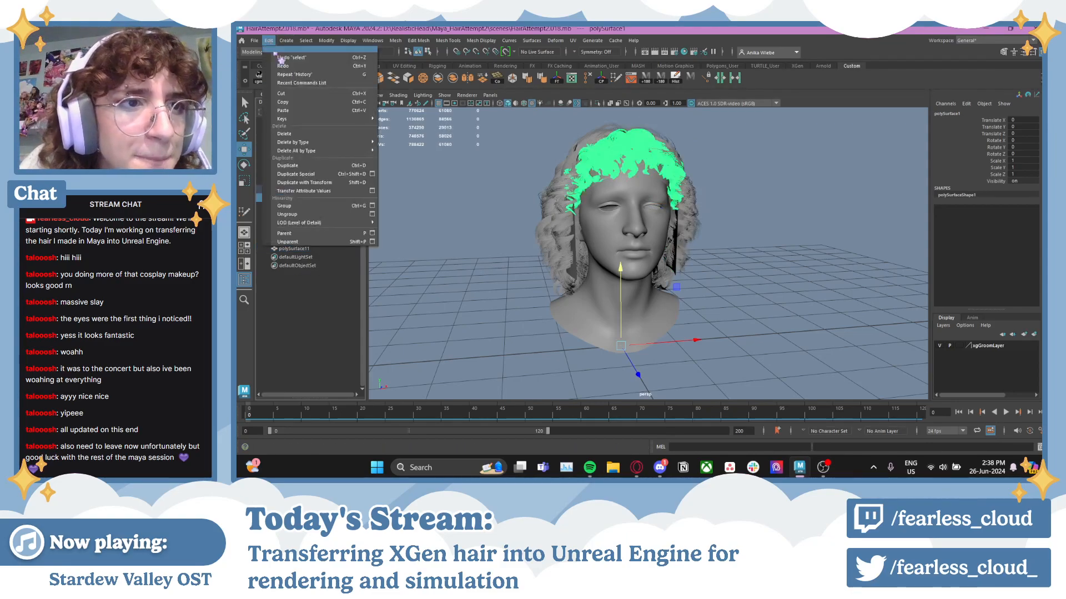
click(300, 214)
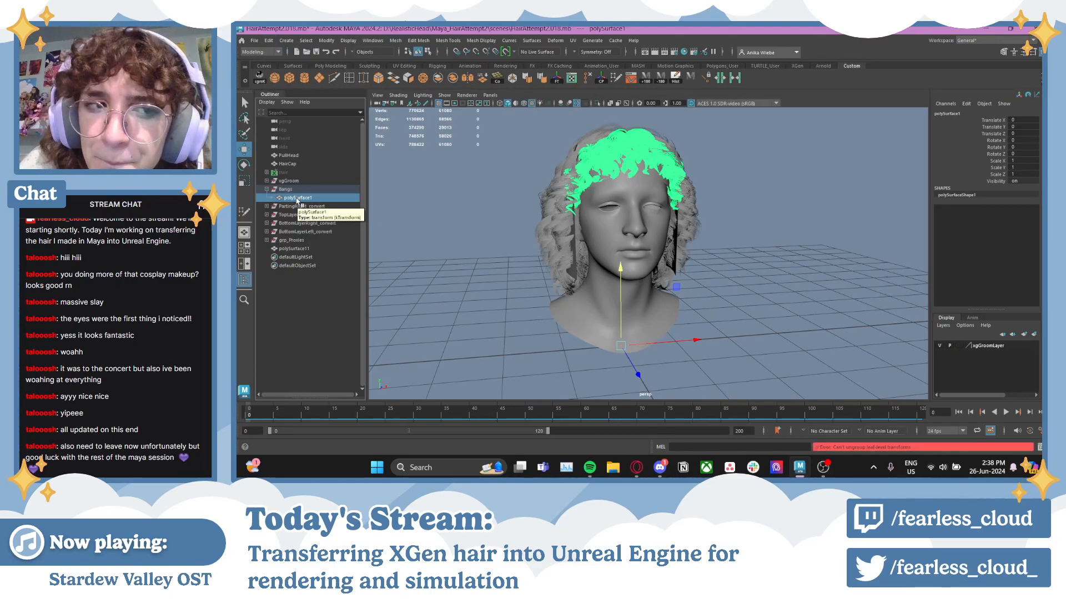
click(286, 189)
click(269, 41)
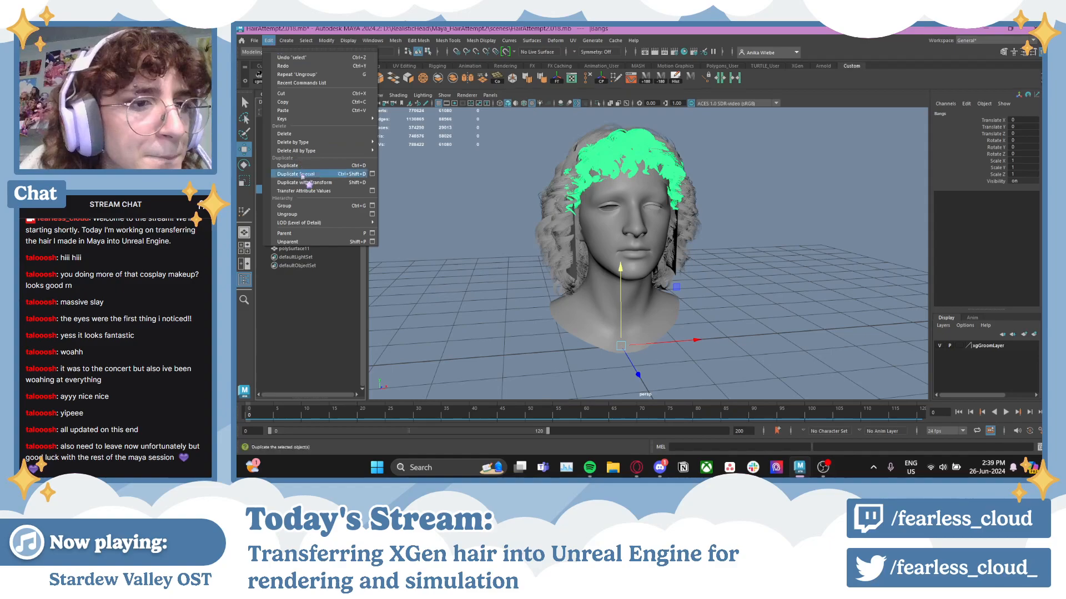
click(302, 214)
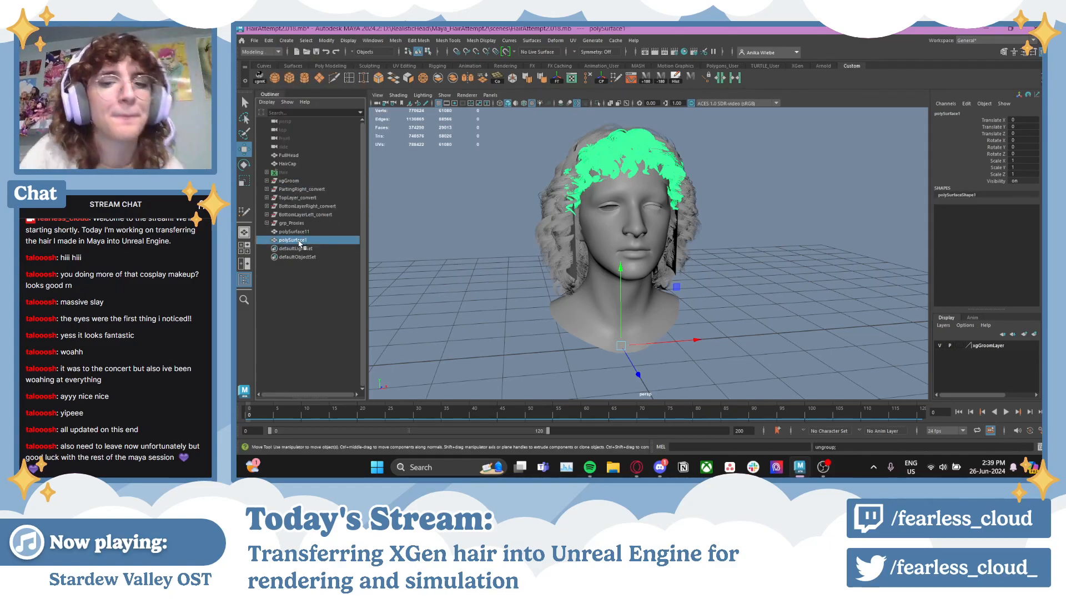
- Rename the ungrouped polySurface1 hair mesh as Bangs
double_click(300, 241)
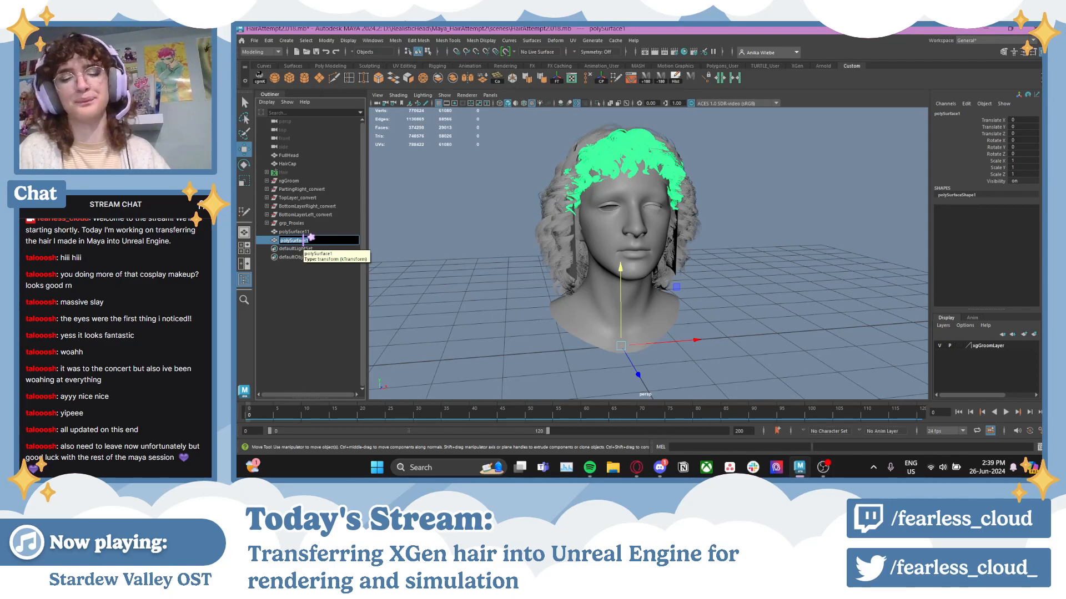
text(Bangs)
key(Return)
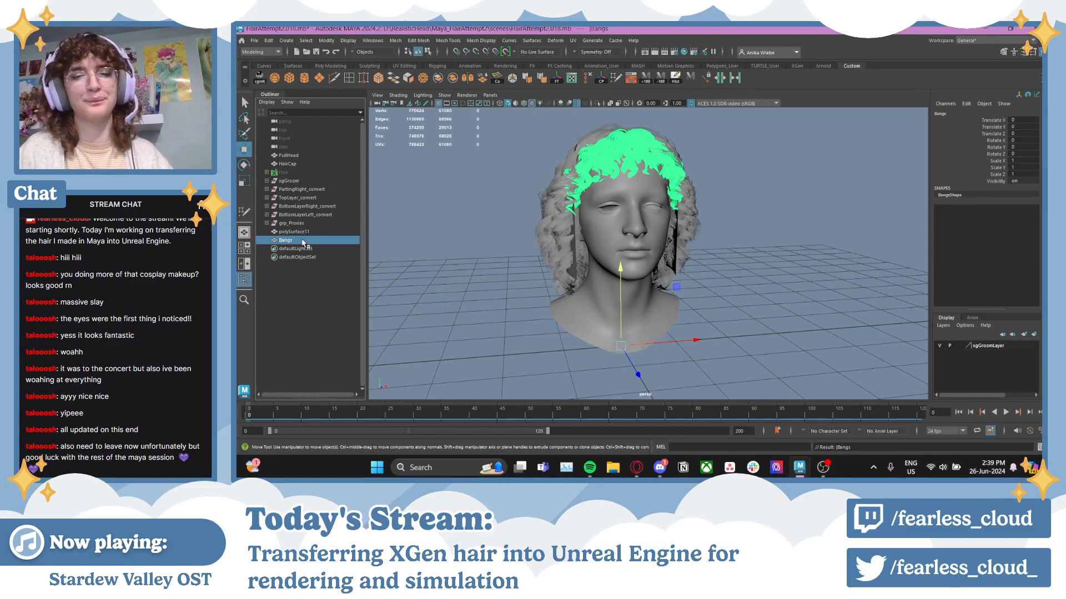
- Rename the Bangs hair mesh as HairBangs
double_click(304, 233)
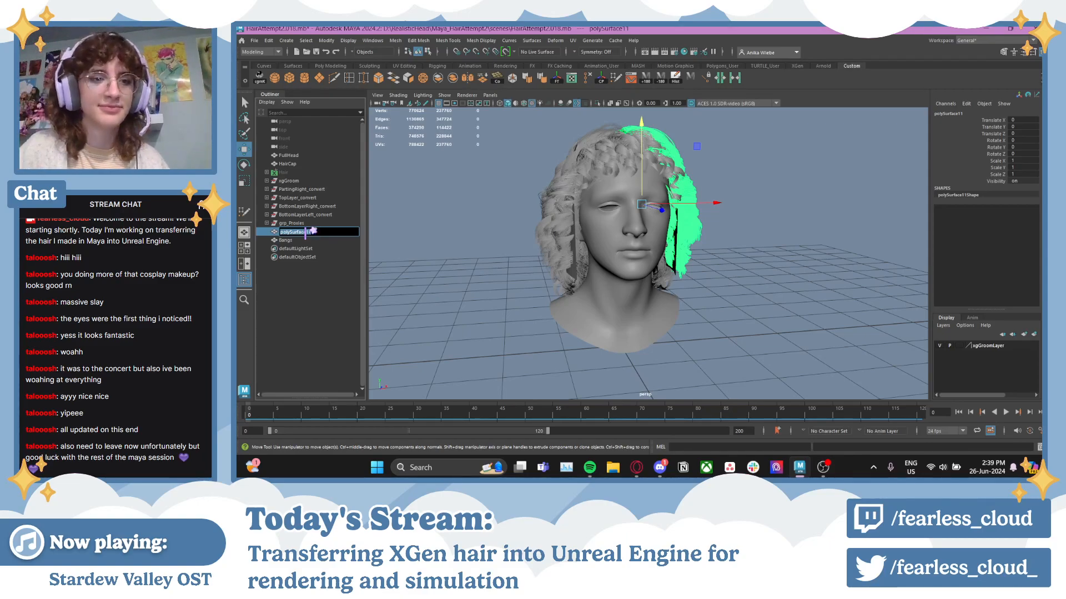
double_click(330, 240)
text(H)
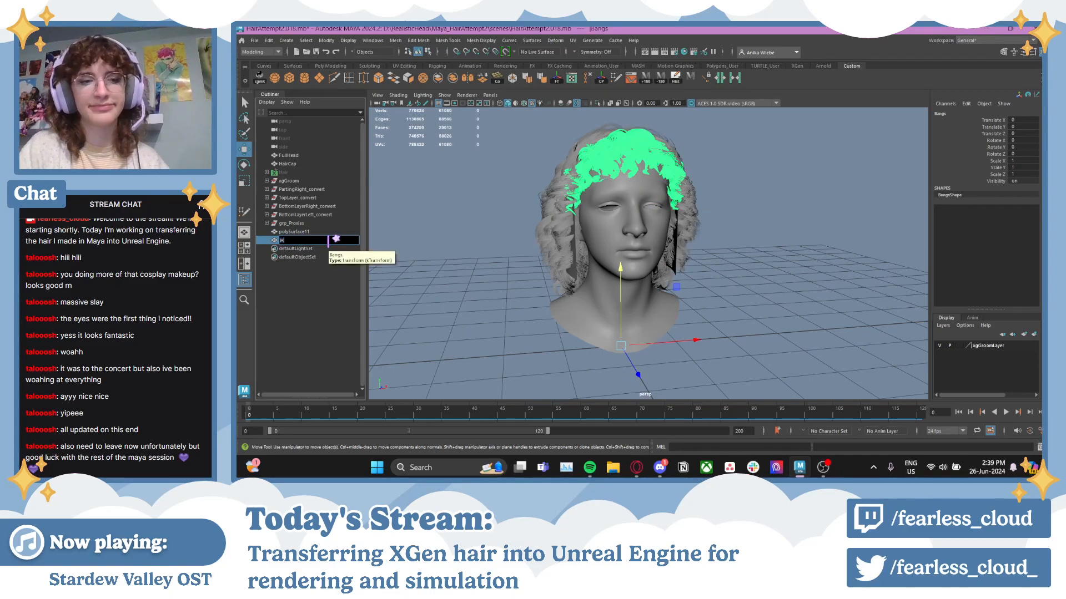
text(airBangs)
key(Return)
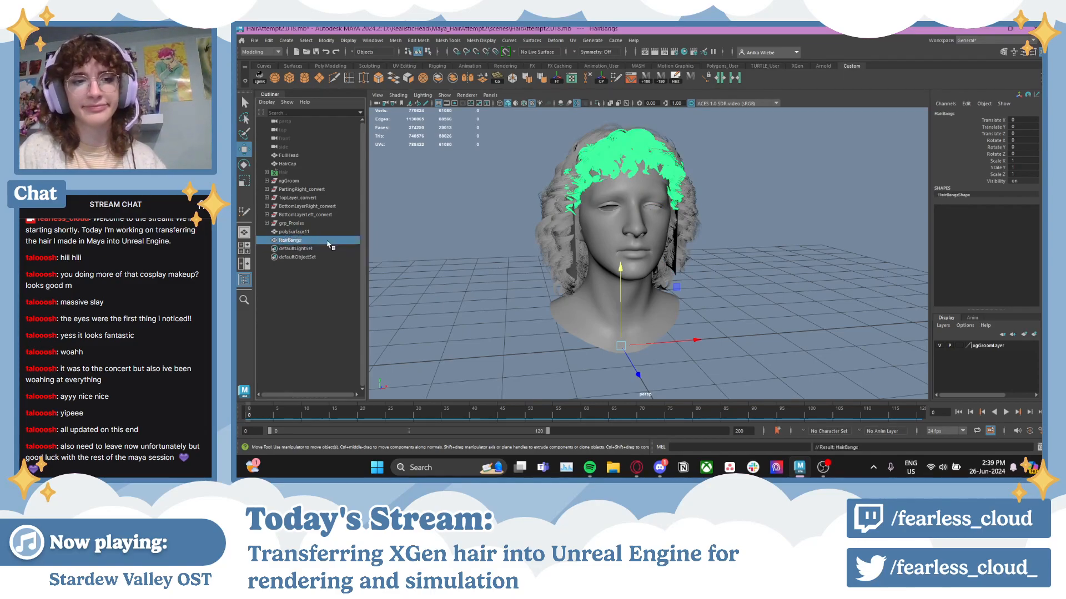
- Rename the polySurface11 hair mesh as HairTopLayer_L
double_click(327, 231)
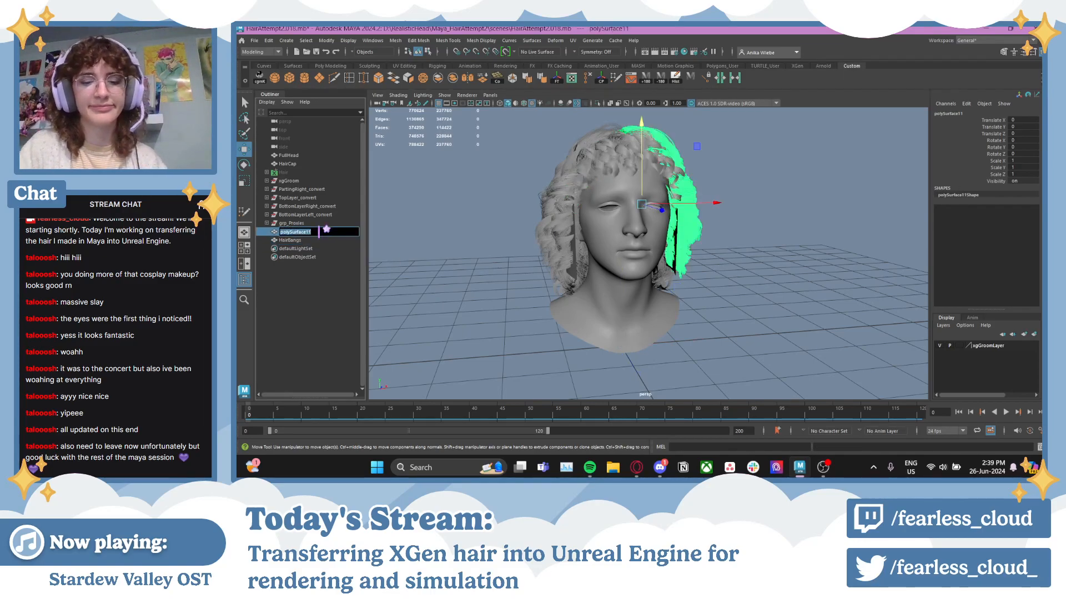
text(HairTopLayer)
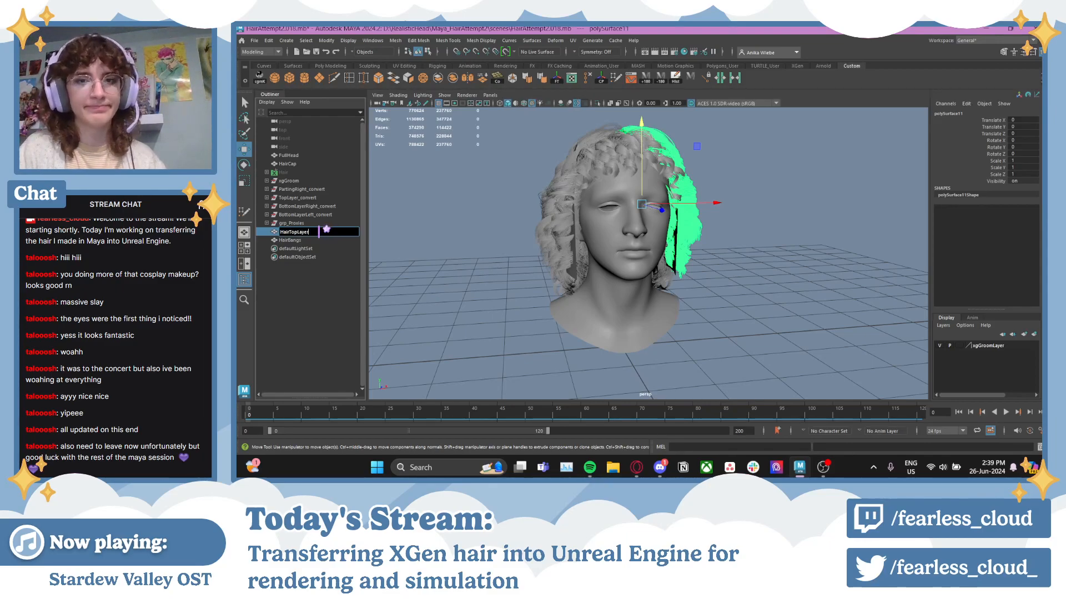
text(_L)
key(Return)
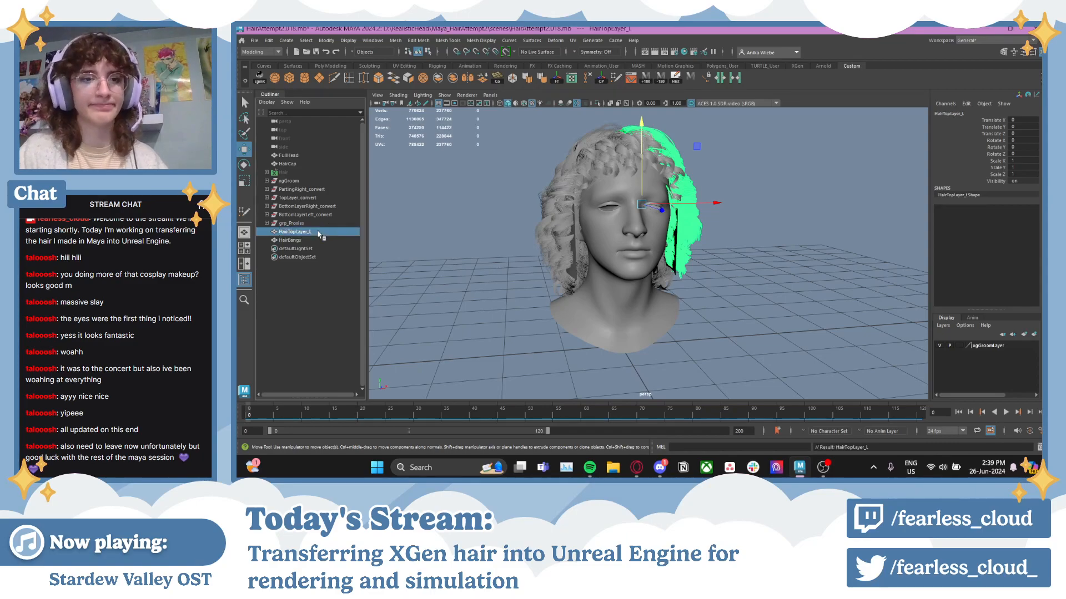
- Check the proxy names inside grp_Proxies and ungroup BottomLayerLeft_convert
click(296, 222)
click(267, 223)
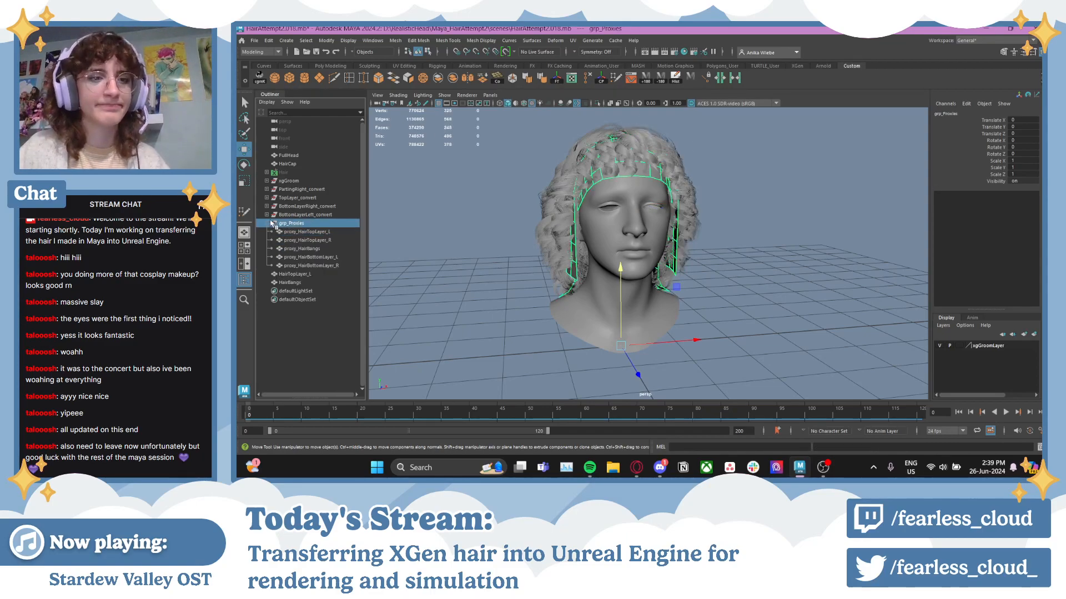
click(267, 223)
click(302, 206)
click(281, 214)
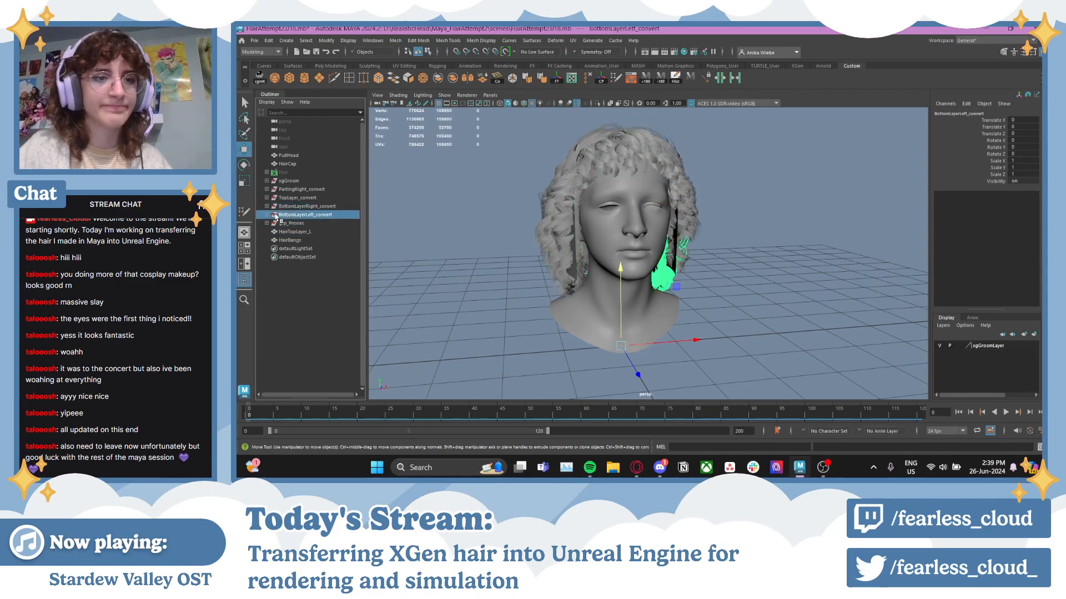
click(268, 41)
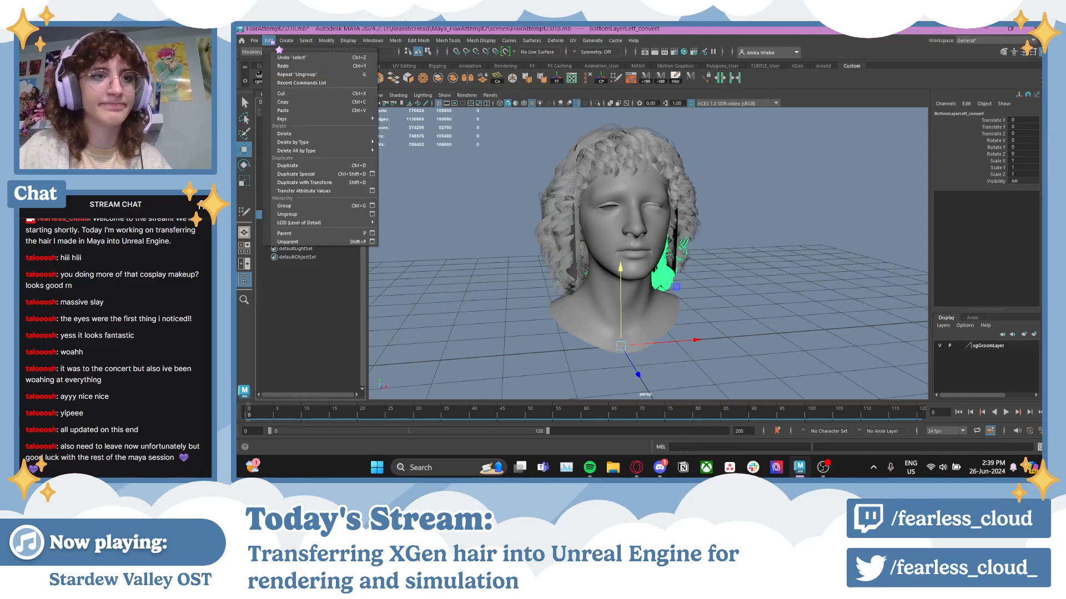
click(297, 217)
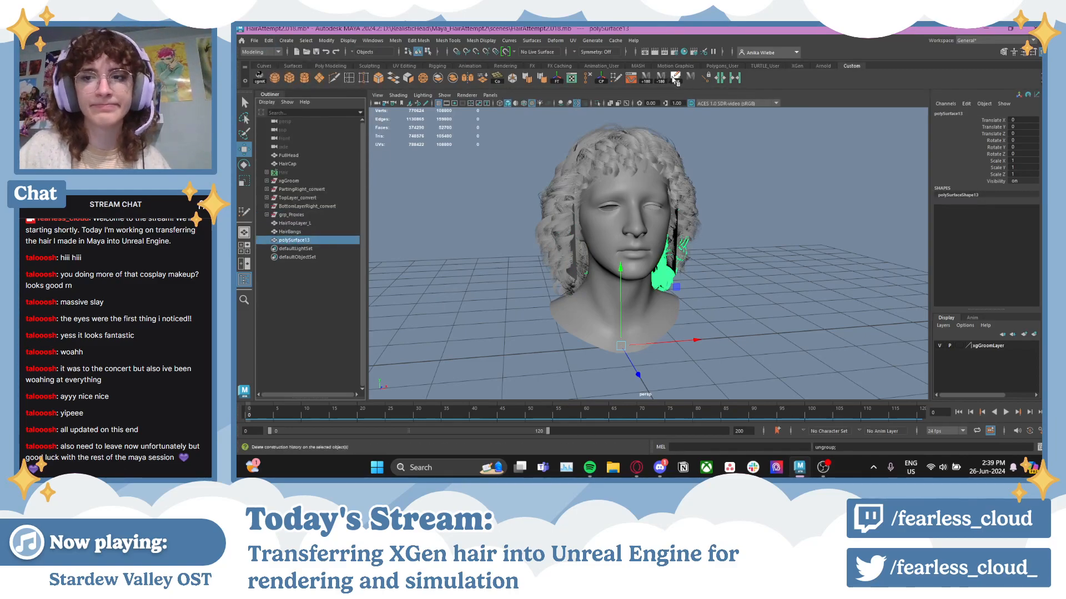
- Rename the ungrouped polySurface13 hair mesh as HairBottomLayer_L
double_click(294, 240)
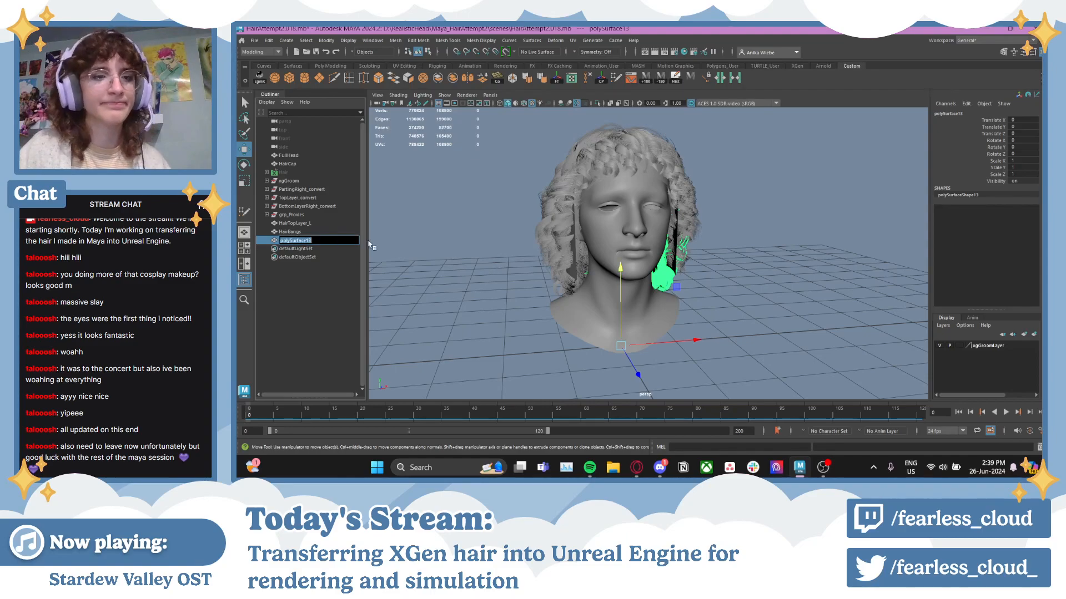
text(HairBottomLay)
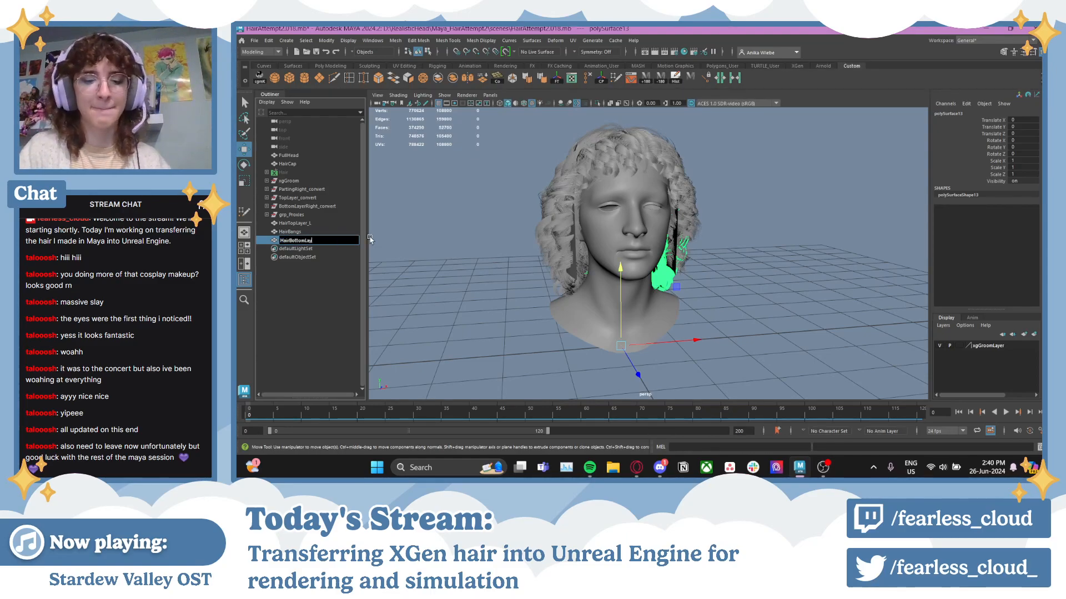
text(er_L)
key(Return)
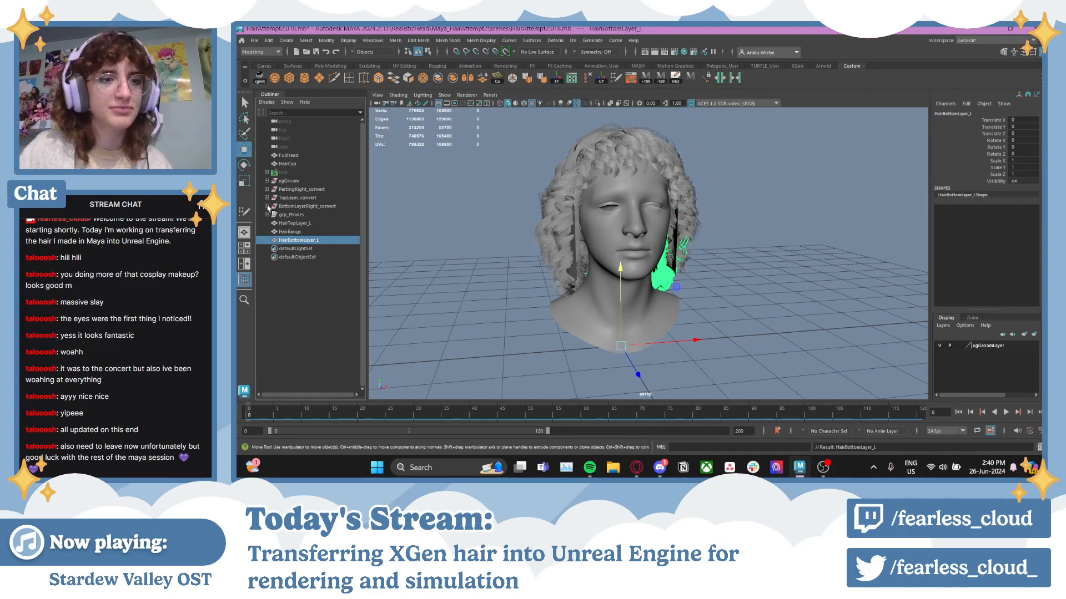
- Ungroup BottomLayerRight_convert so its hair mesh sits at the top level of the scene
click(300, 206)
click(268, 41)
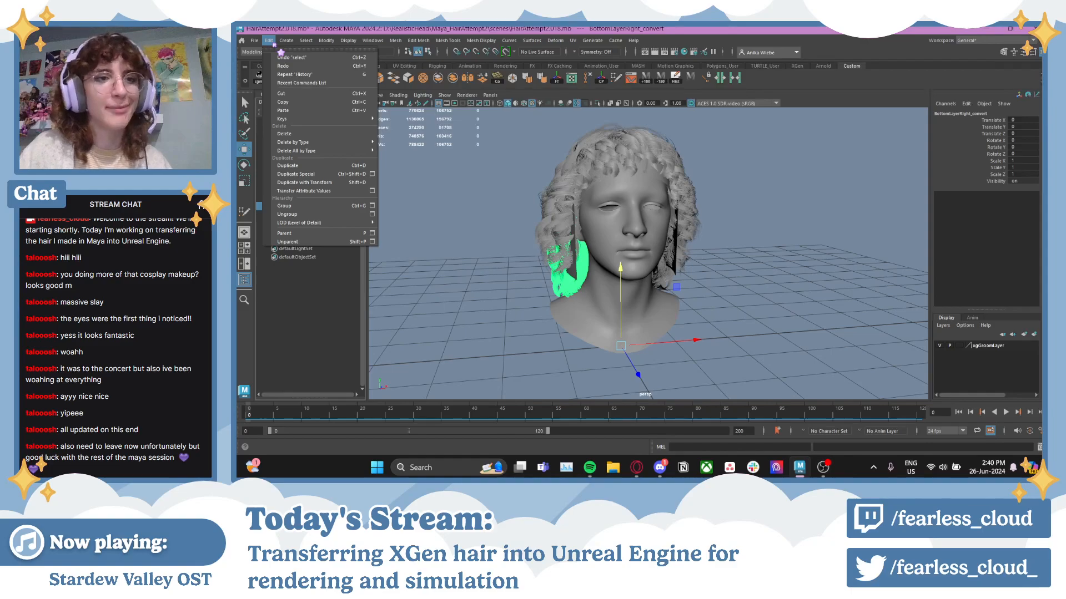
click(294, 214)
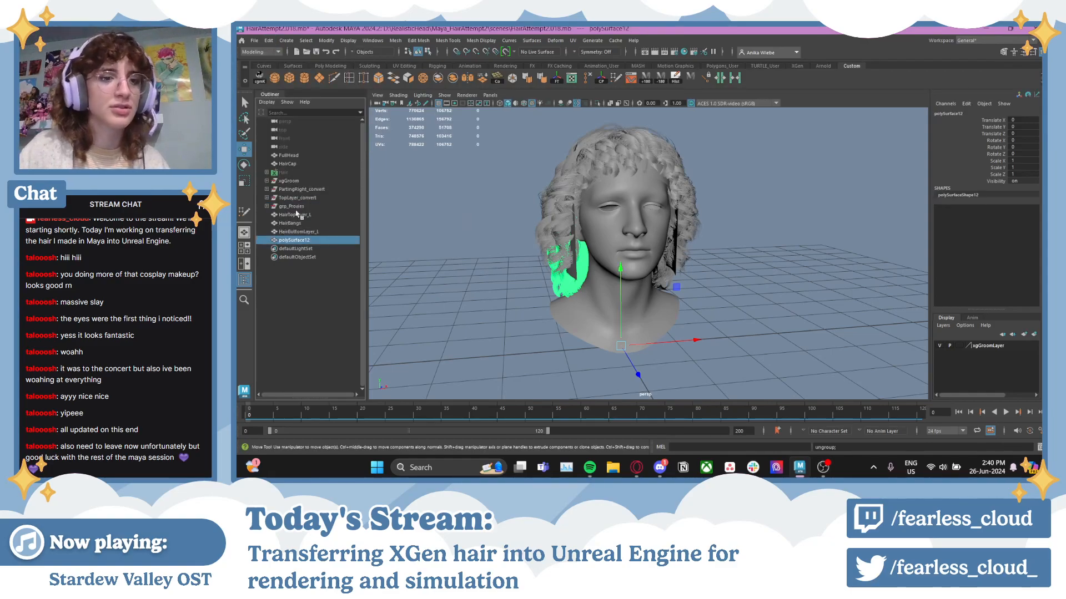
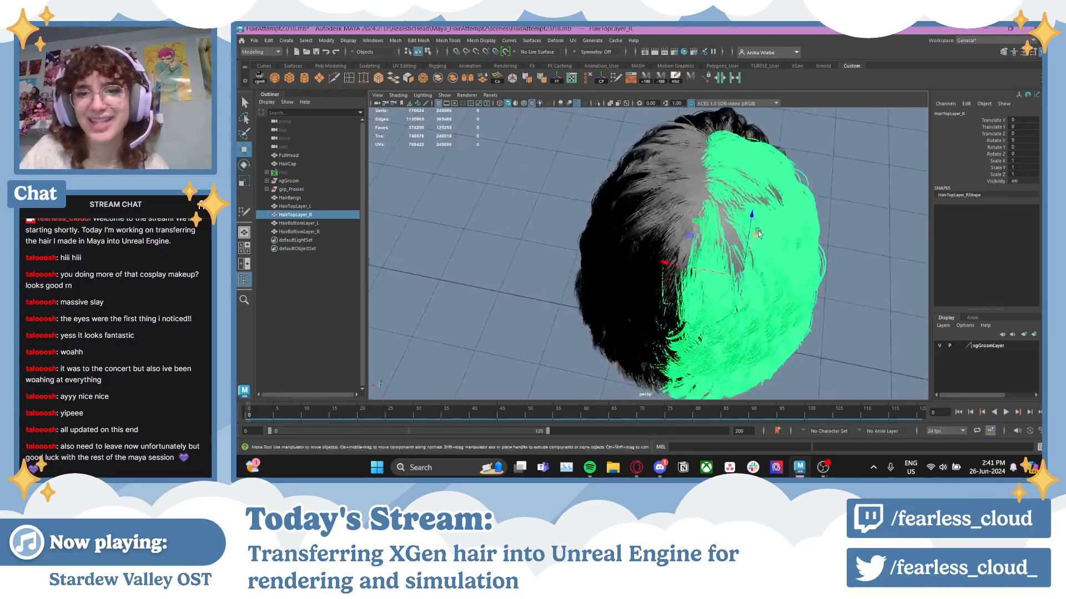
- Examine the converted hair meshes on the head from the crown, back, side and front
scroll(755, 217, up, 4)
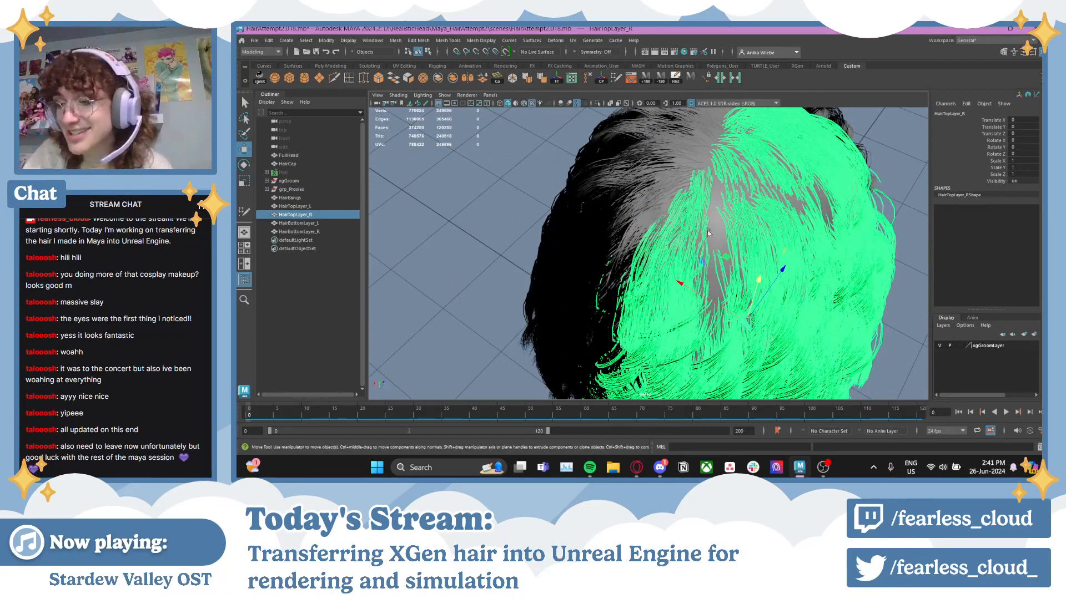
alt+drag(707, 220, 678, 191)
click(775, 206)
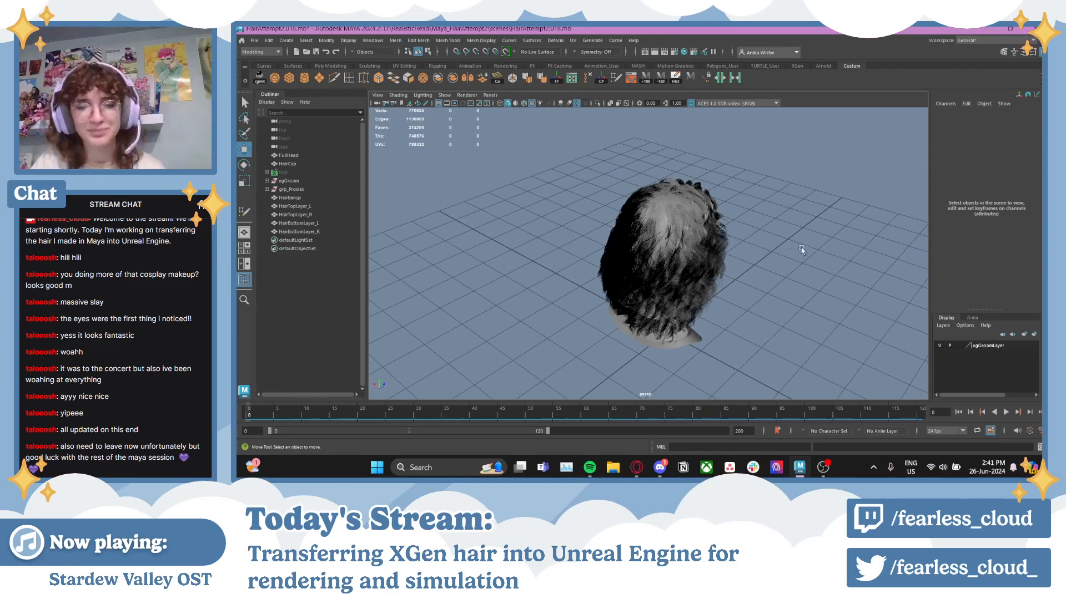
scroll(803, 250, up, 4)
alt+drag(803, 251, 721, 273)
scroll(766, 243, down, 3)
click(670, 168)
click(778, 241)
scroll(584, 243, up, 3)
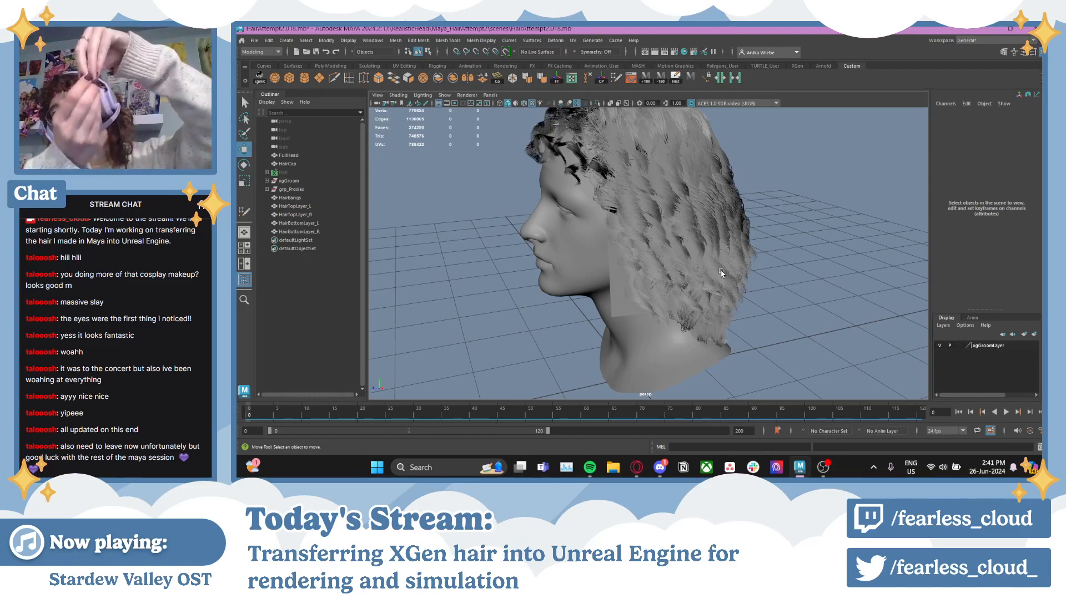
alt+drag(754, 225, 704, 213)
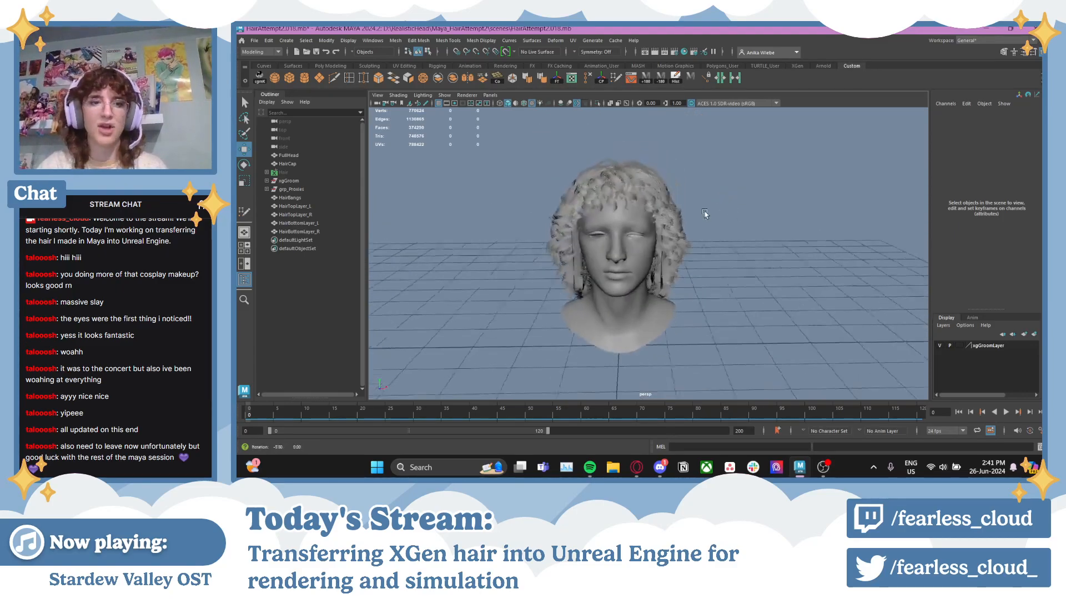
click(289, 197)
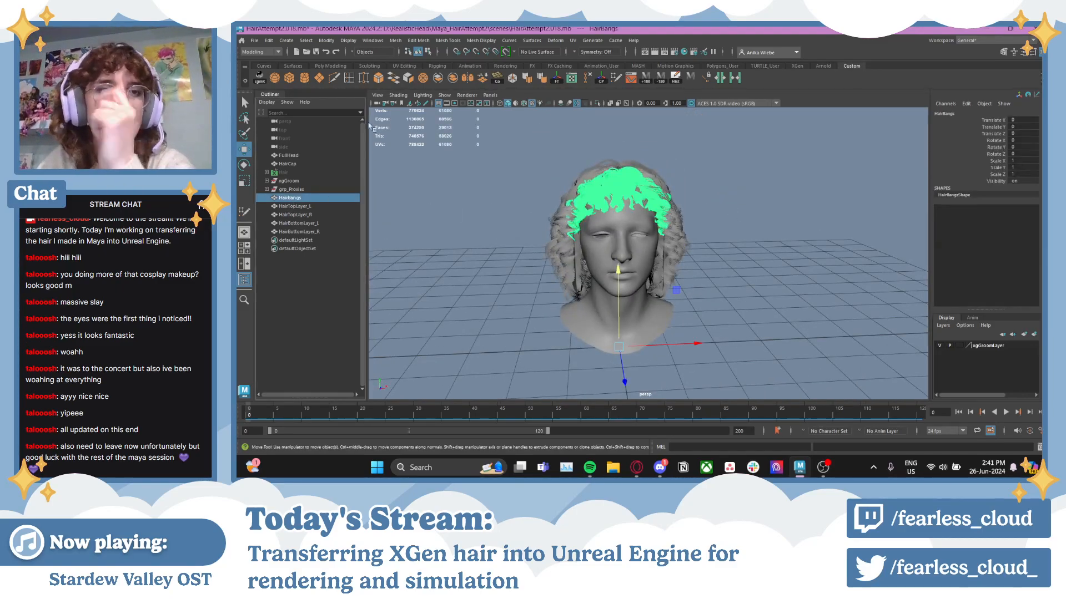
click(269, 40)
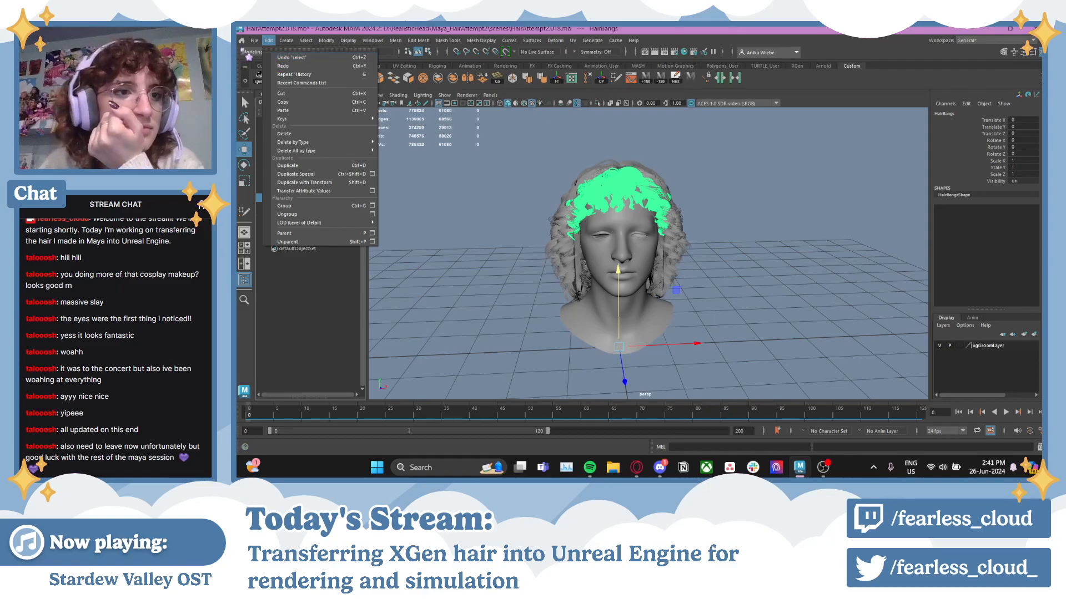
click(289, 165)
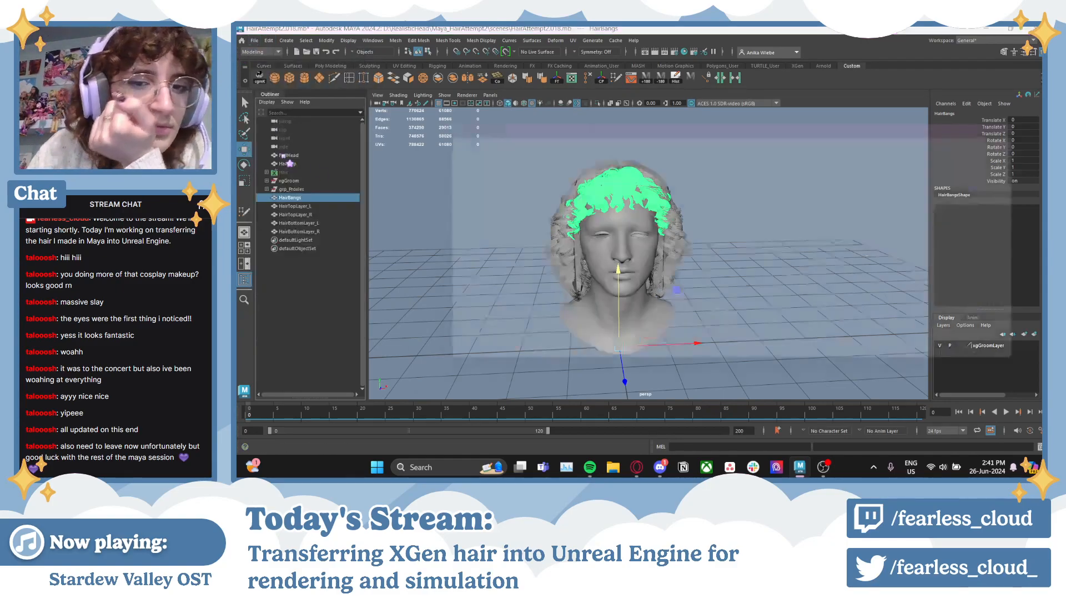
click(1026, 368)
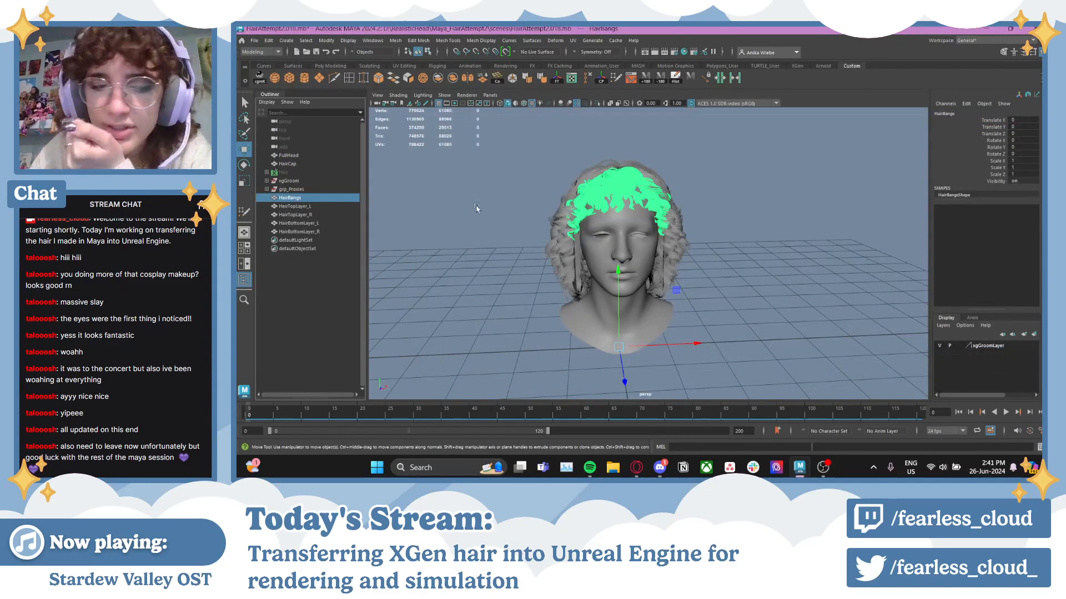
- Export only the HairBangs mesh as an FBX named SKM_HairBangs into the RealisticHead Exports folder
click(299, 206)
click(302, 215)
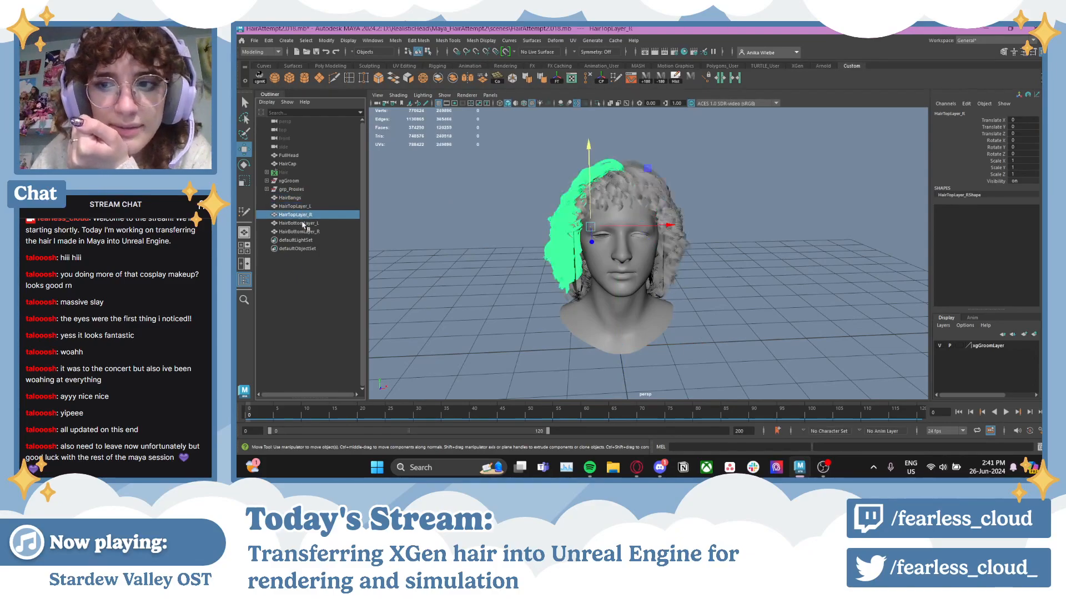
click(303, 223)
click(308, 231)
click(299, 198)
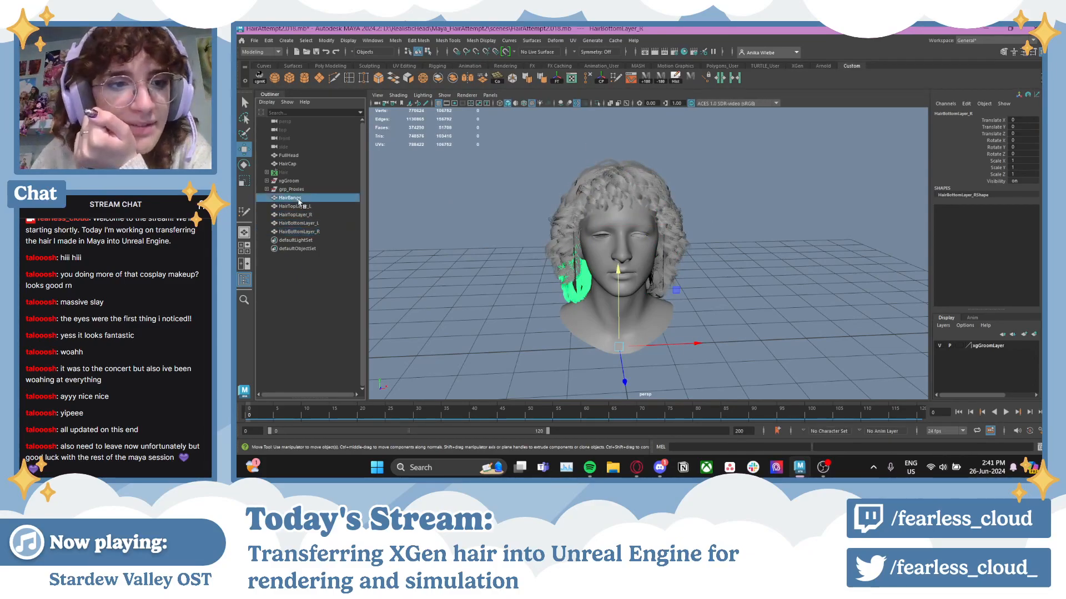
click(254, 41)
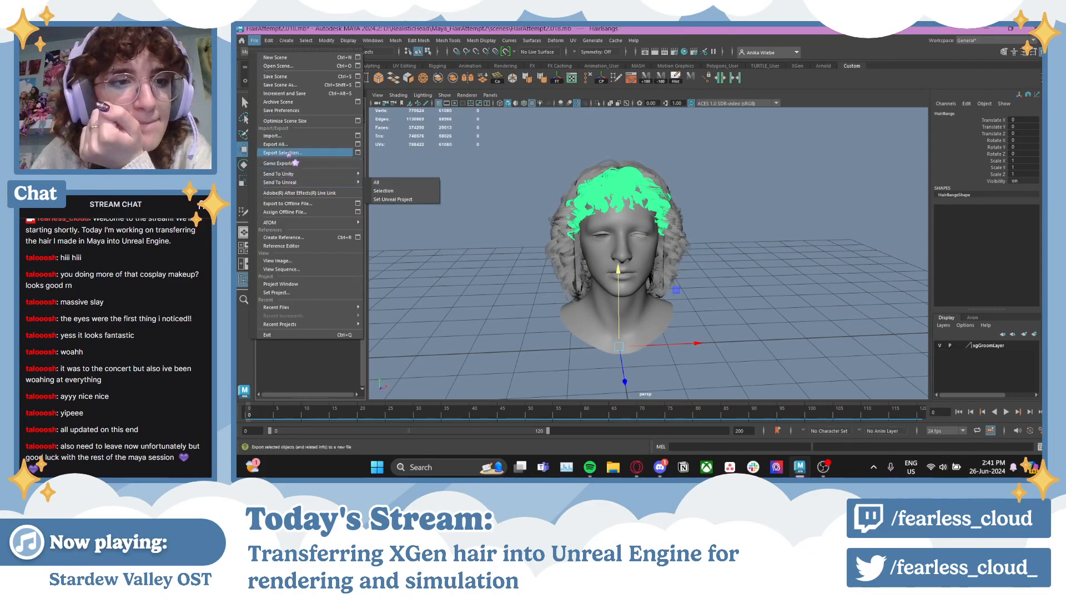
click(286, 153)
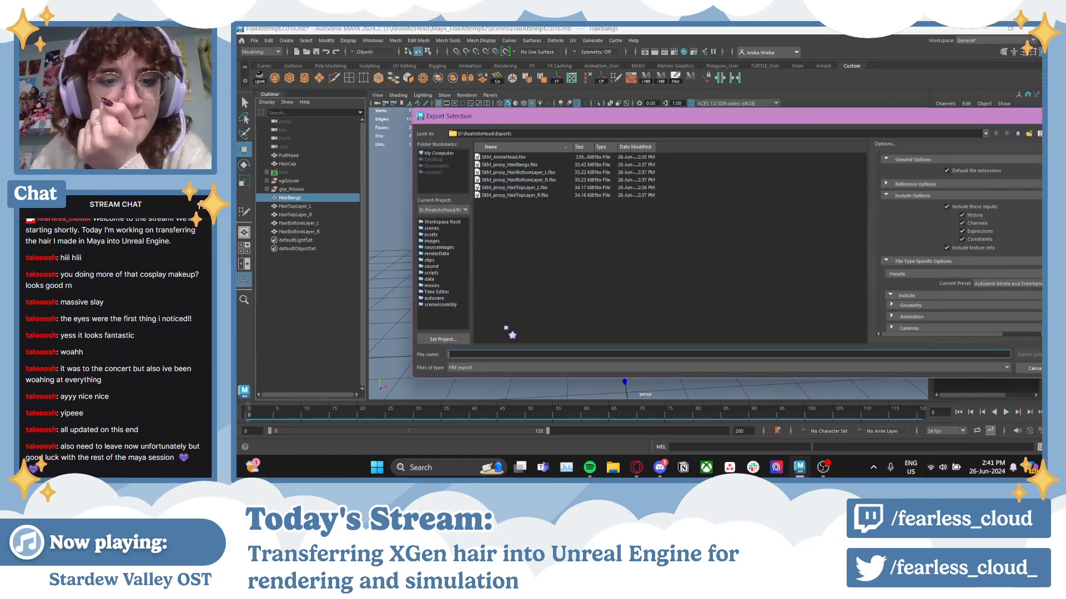
text(SKM)
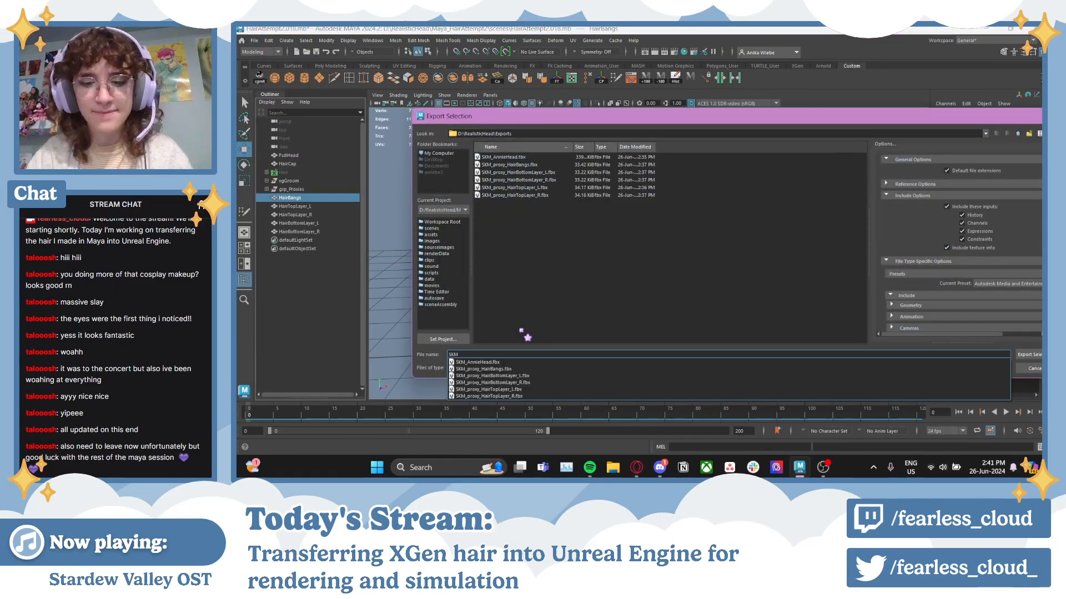
text(_HairBangs)
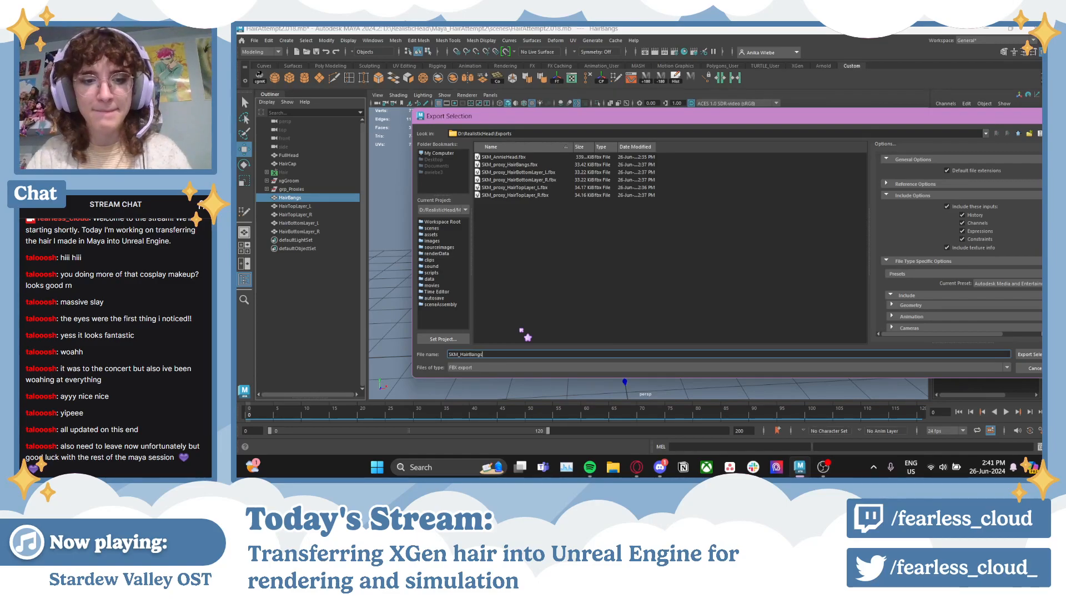
key(Return)
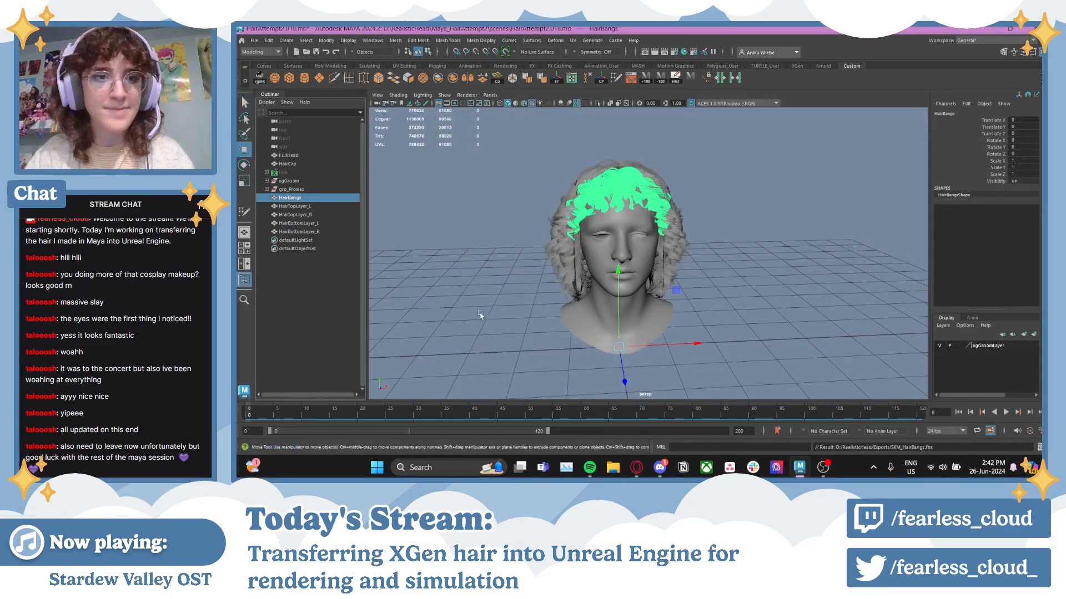
- Export only the HairTopLayer_L mesh as an FBX named SKM_HairTopLayer_L into the RealisticHead Exports folder
click(308, 208)
click(254, 40)
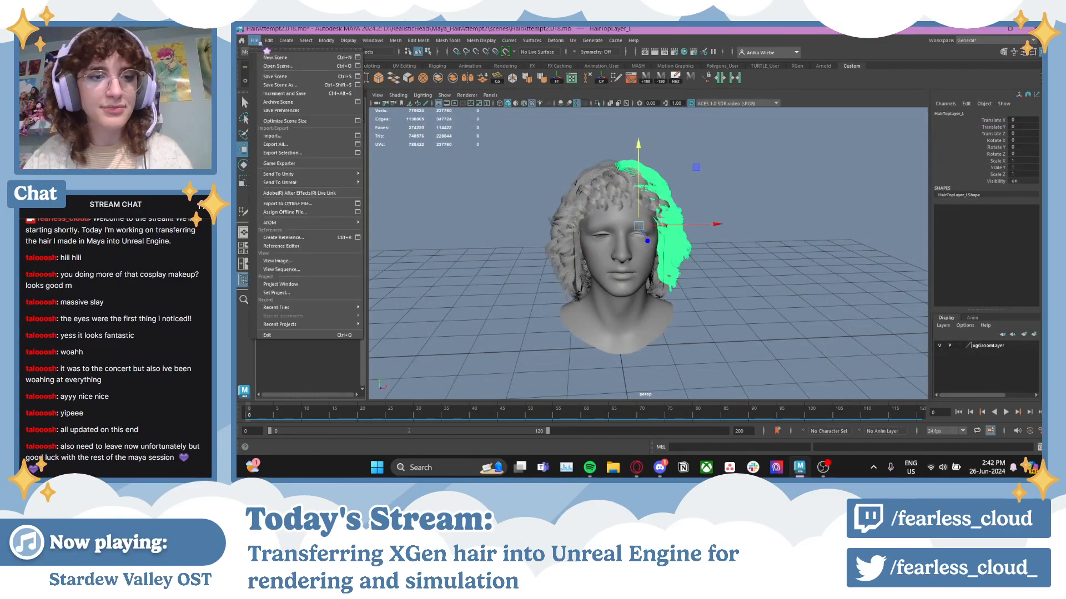
click(290, 156)
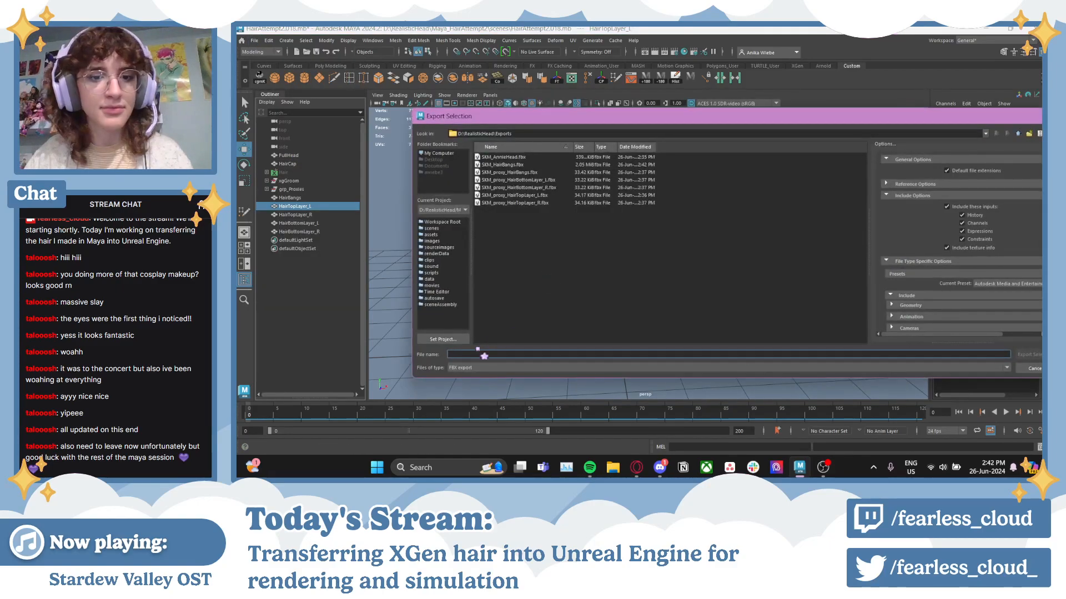
text(SKM)
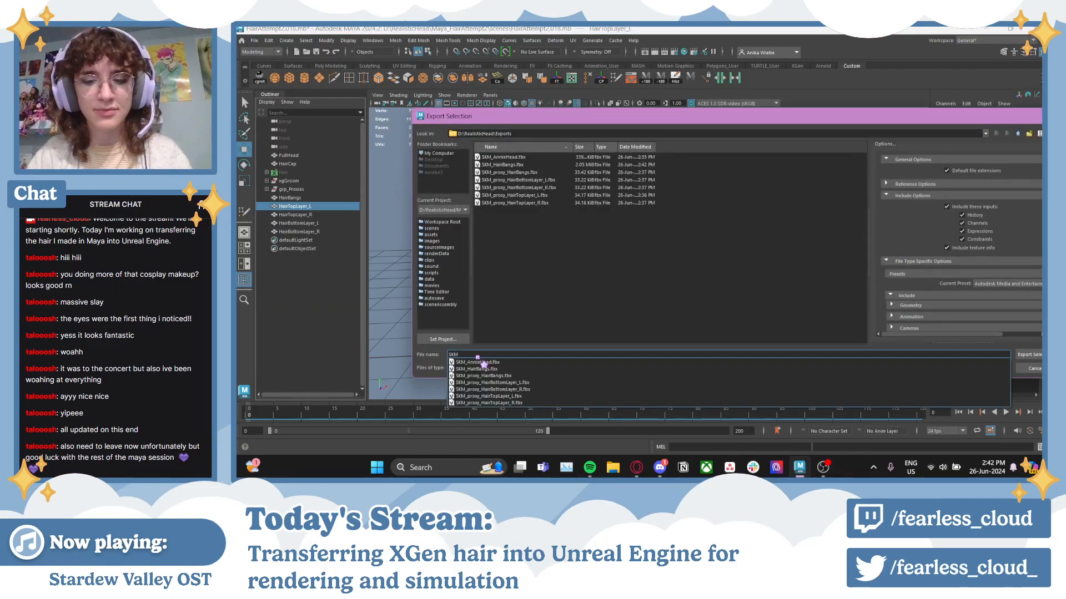
text(_Ha)
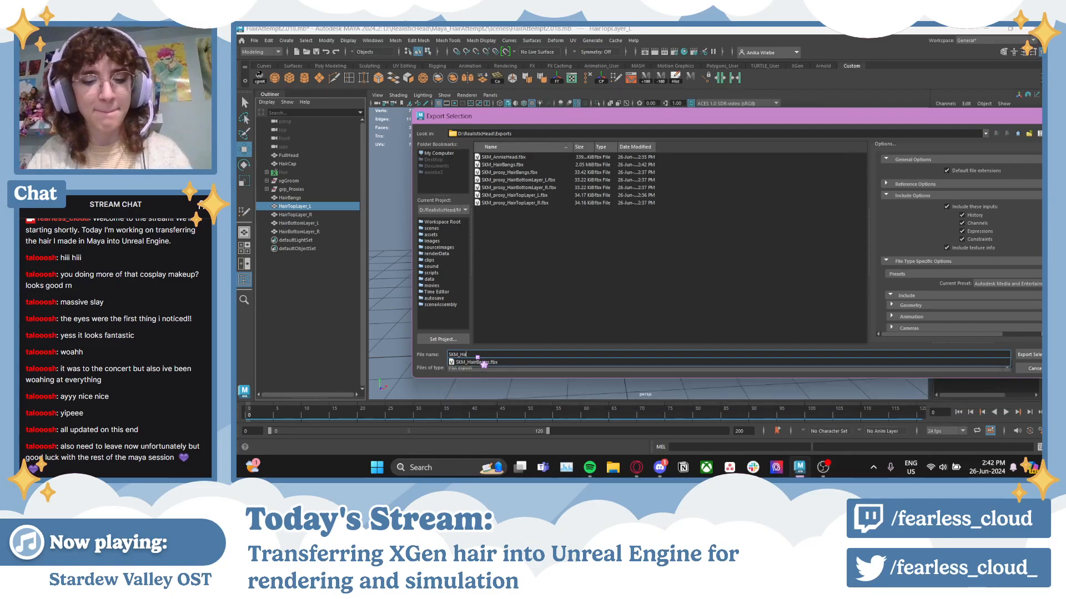
text(irTop)
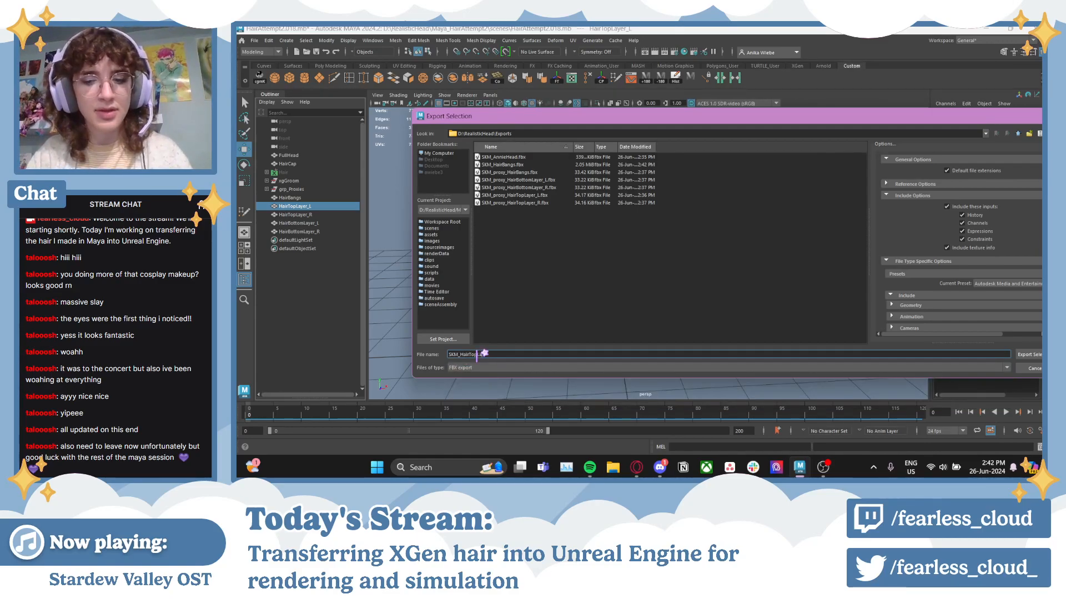
text(Layer_)
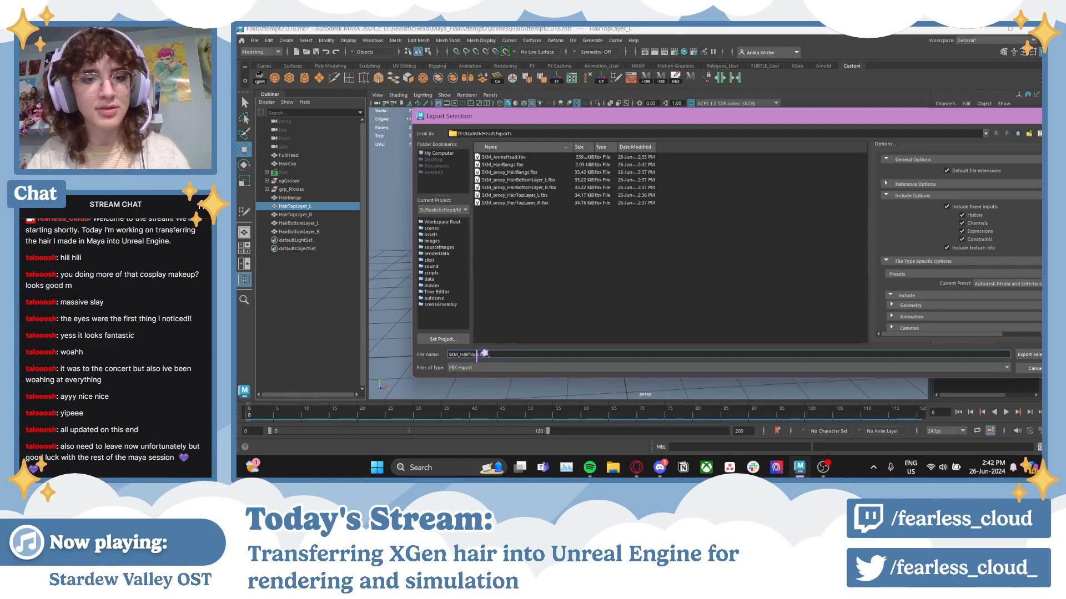
text(L)
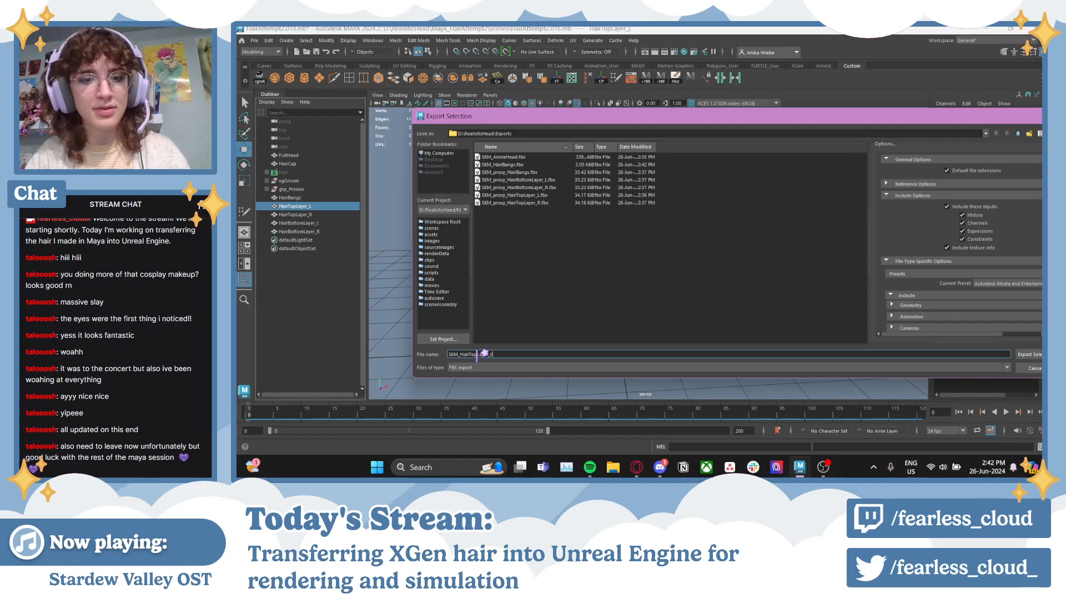
key(Return)
- Export only the HairTopLayer_R mesh as an FBX named SKM_HairTopLayer_R into the RealisticHead Exports folder
click(294, 215)
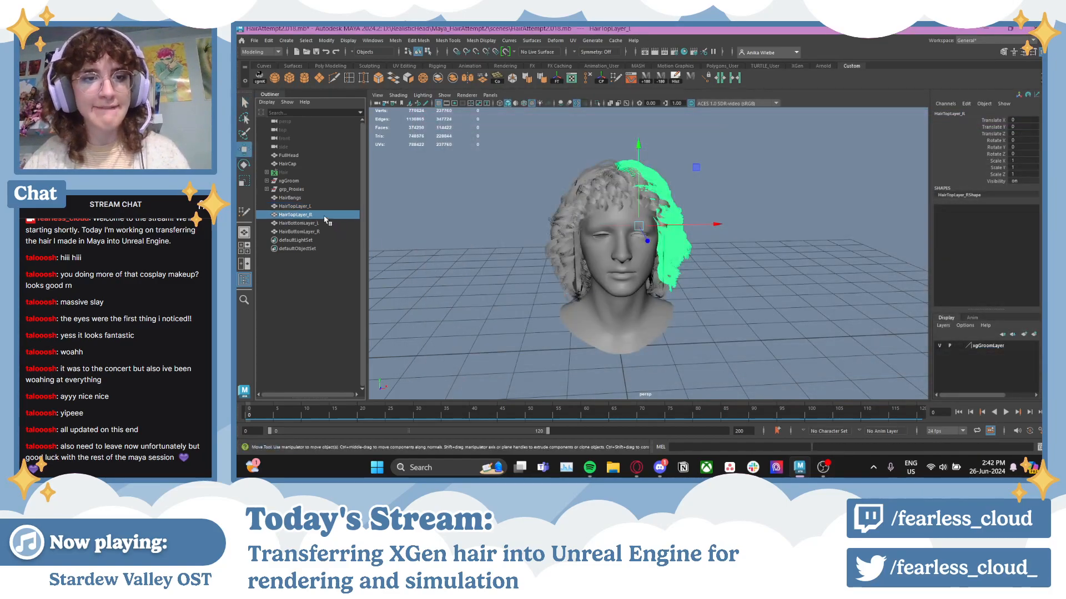
click(269, 40)
mouse_move(254, 42)
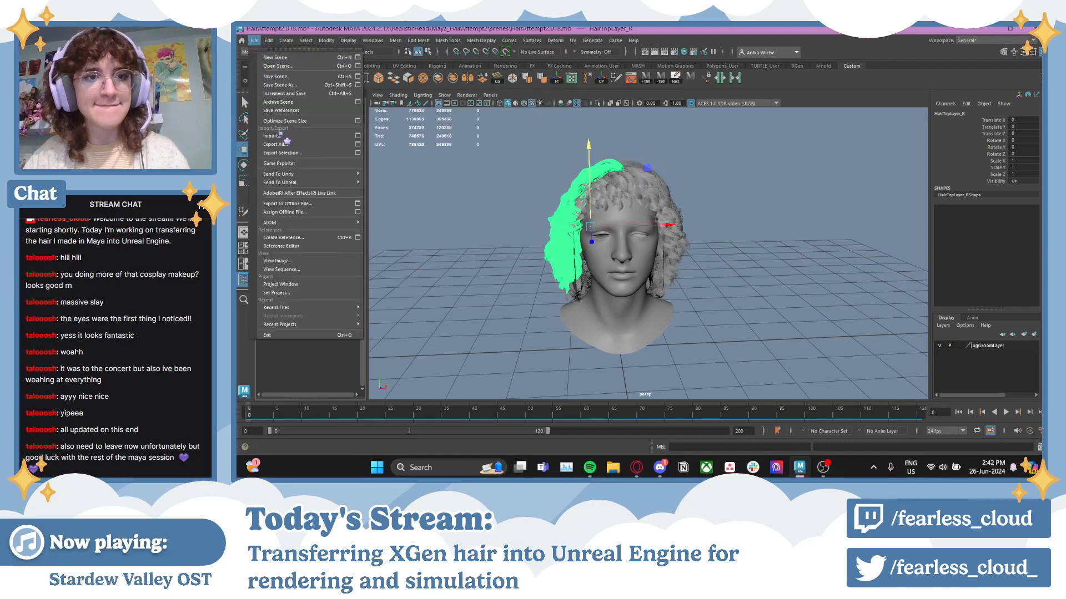
click(289, 159)
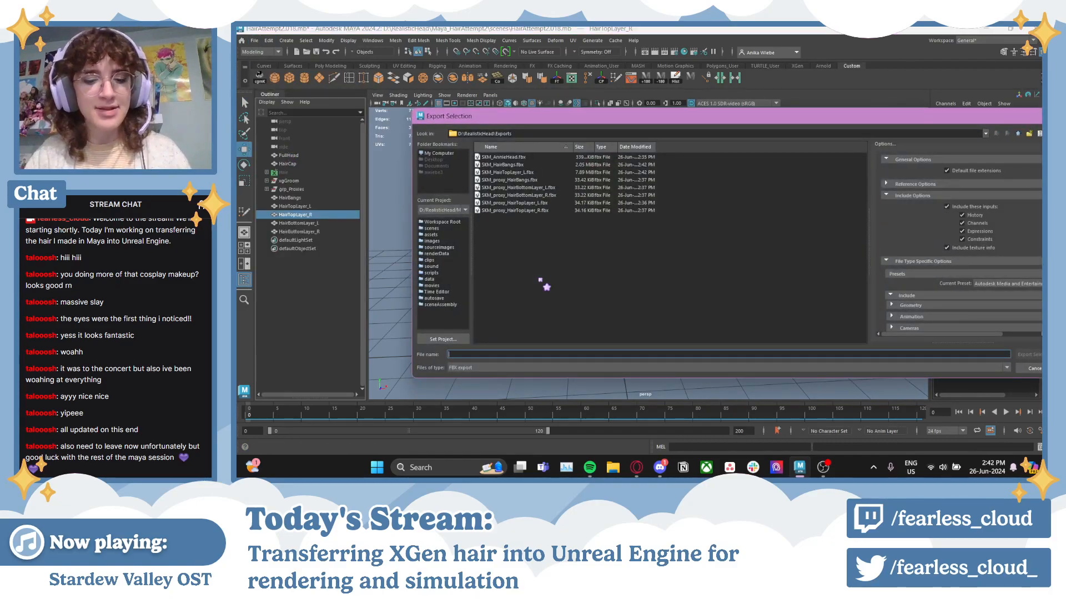
text(SKM)
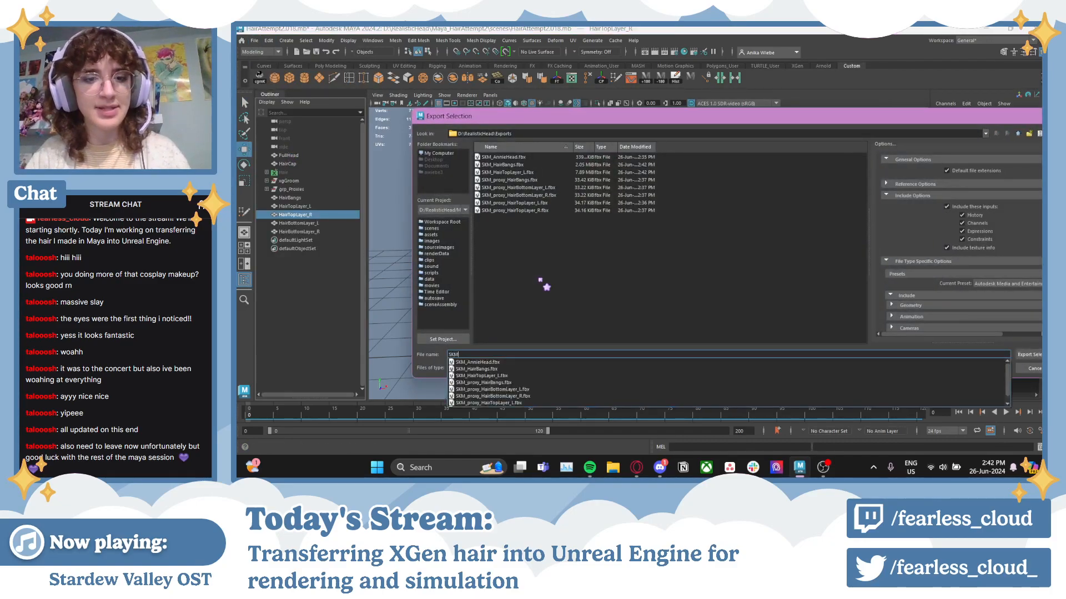
text(_Hair)
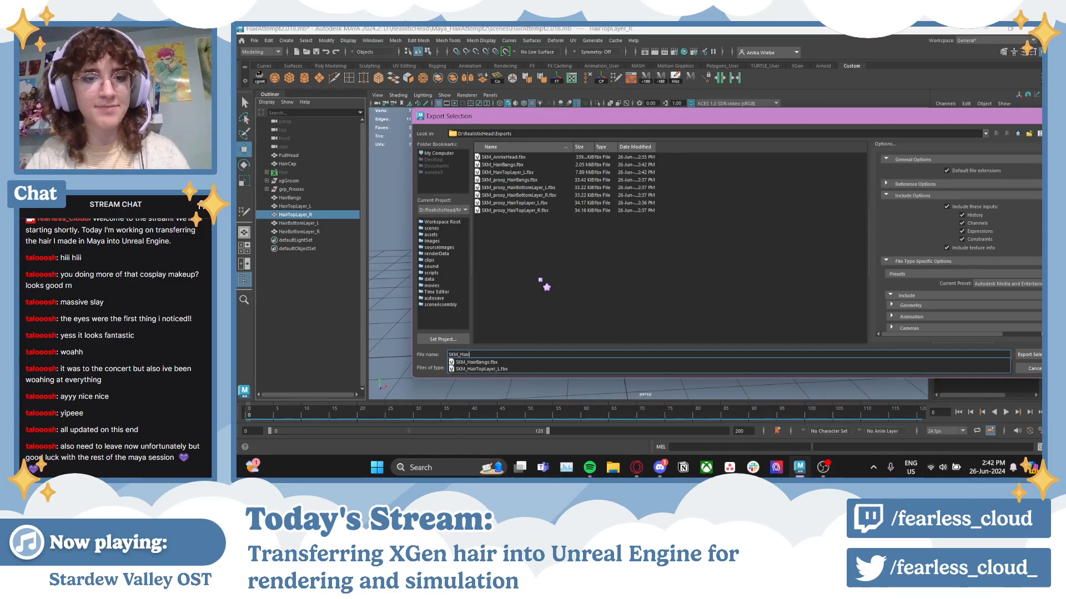
text(TopLayer)
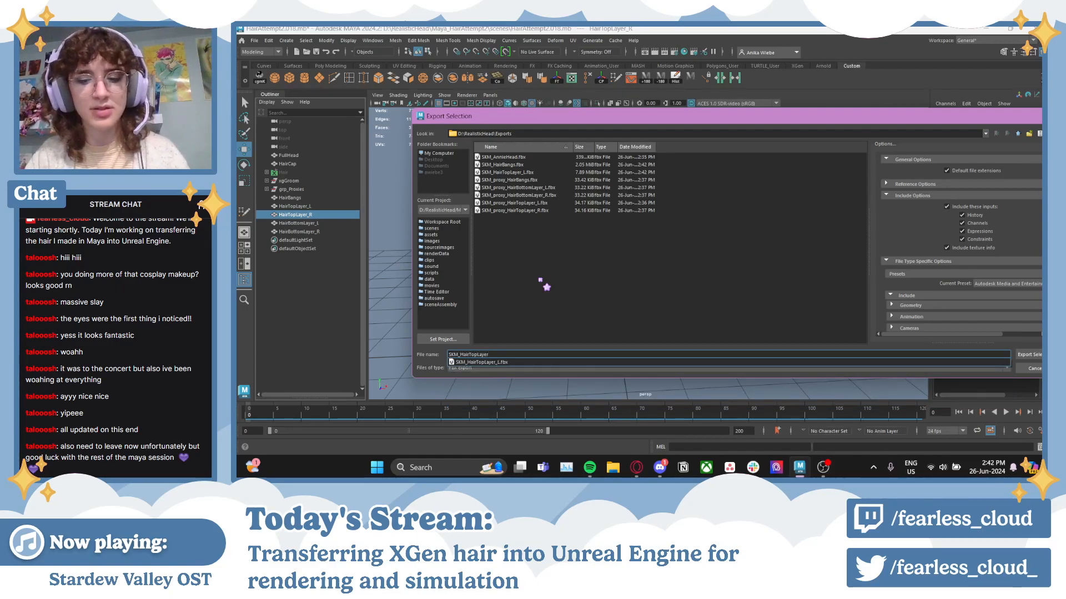
text(_R)
key(Return)
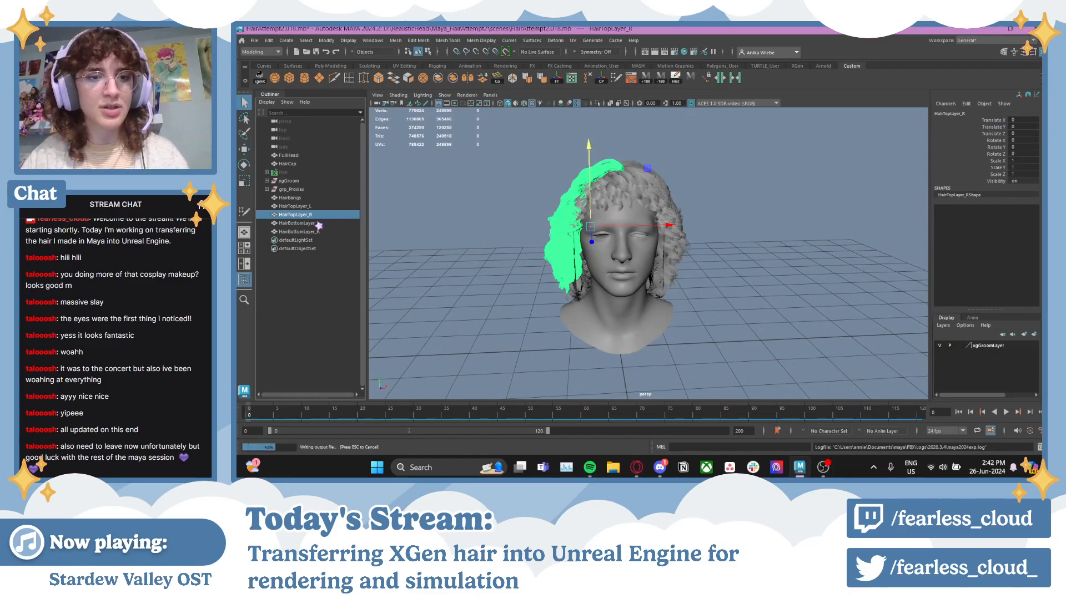
- Export only the HairBottomLayer_L mesh as an FBX named SKM_HairBottomLayer_L into the RealisticHead Exports folder
click(319, 225)
click(254, 41)
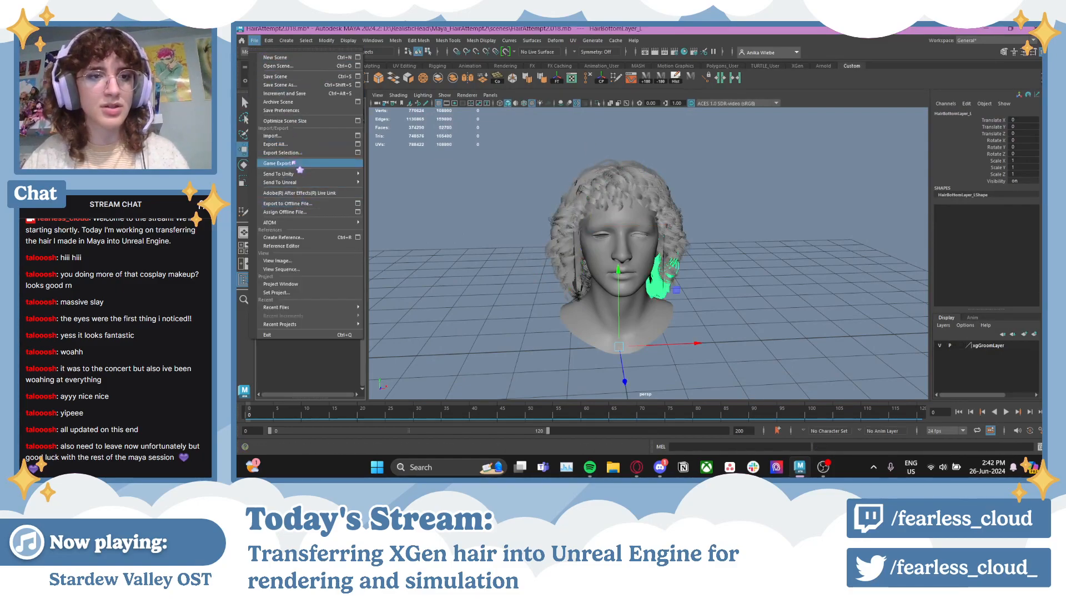
click(285, 153)
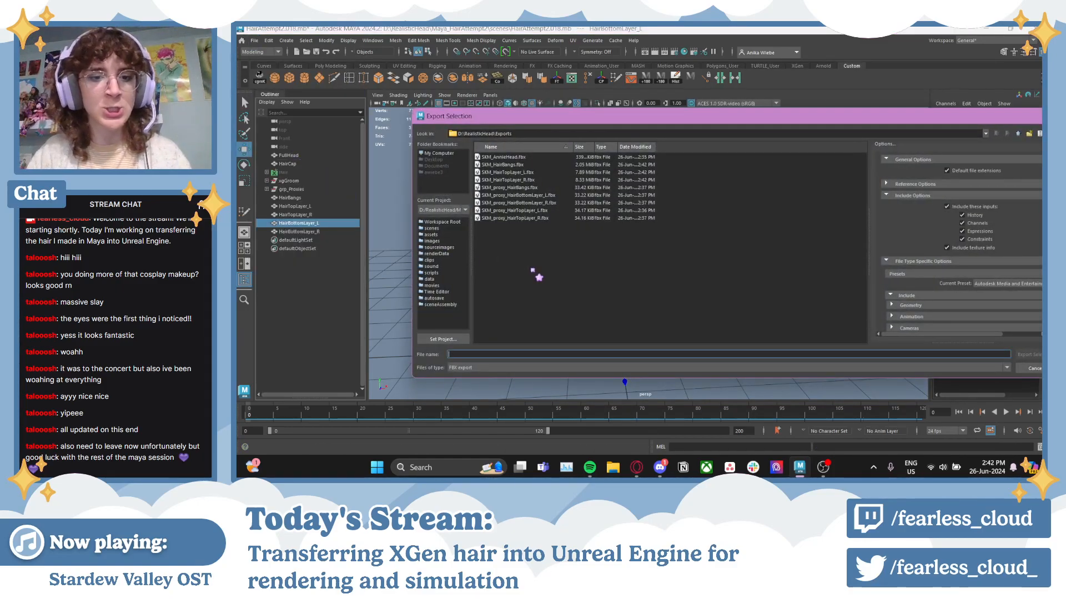
text(Hair)
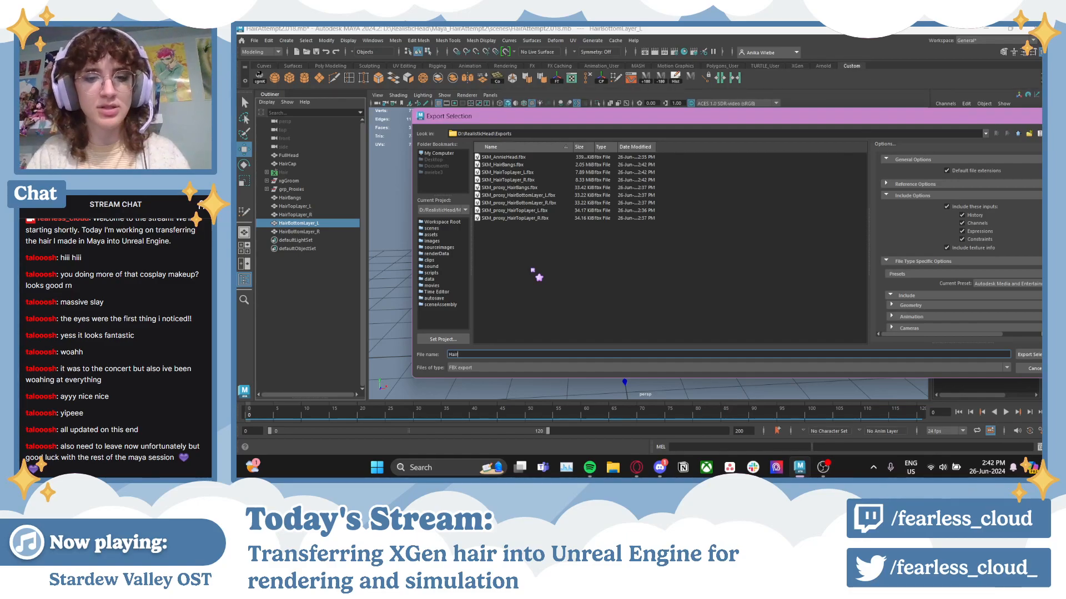
key(BackSpace)
key(BackSpace)
key(BackSpace)
key(BackSpace)
text(SKM_)
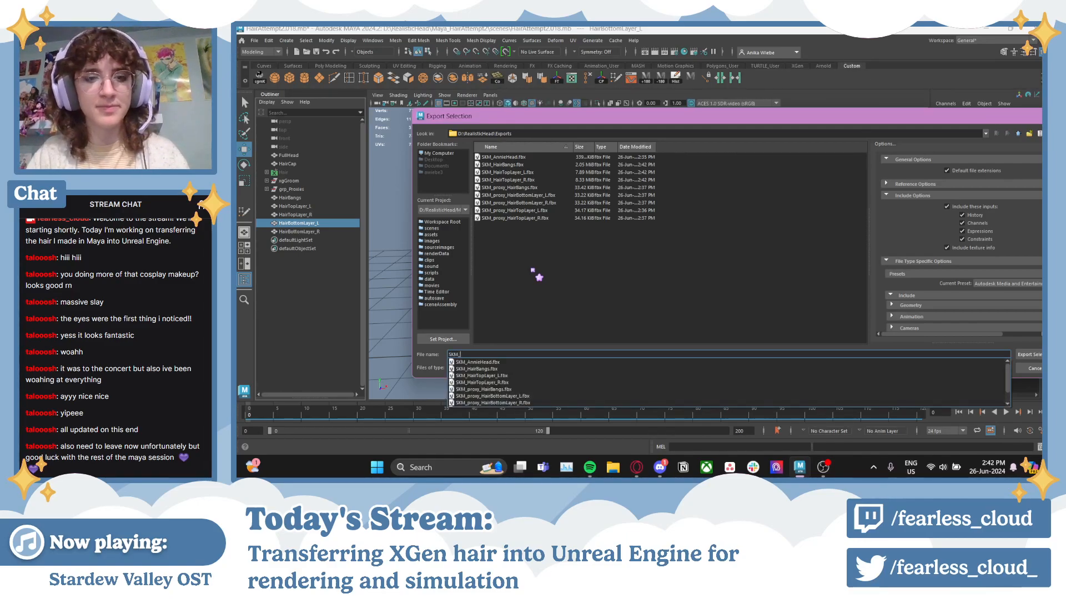
text(HairBottomLayer_L)
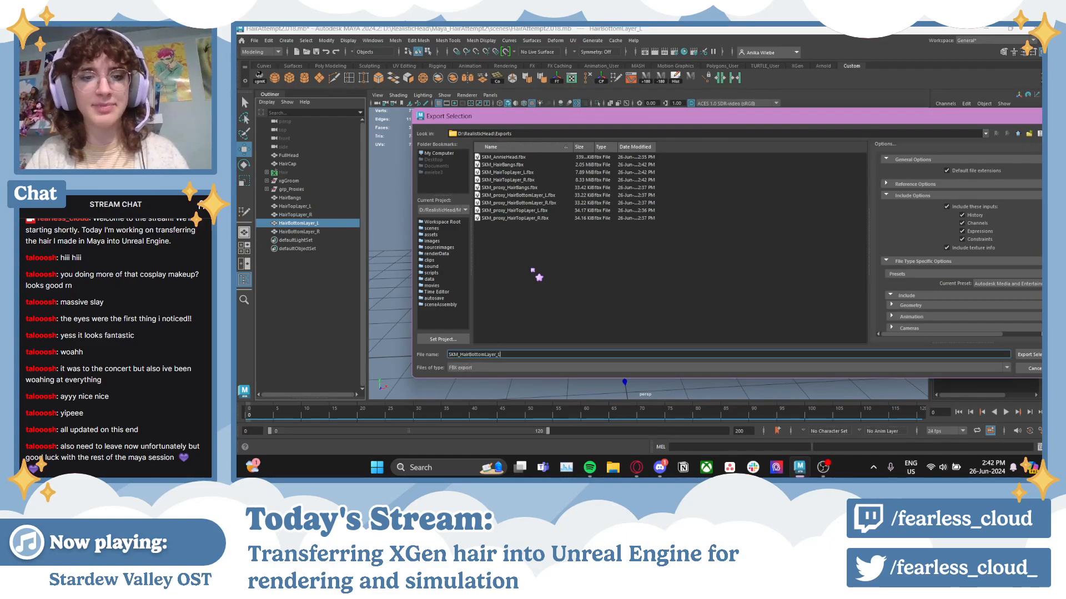
key(Return)
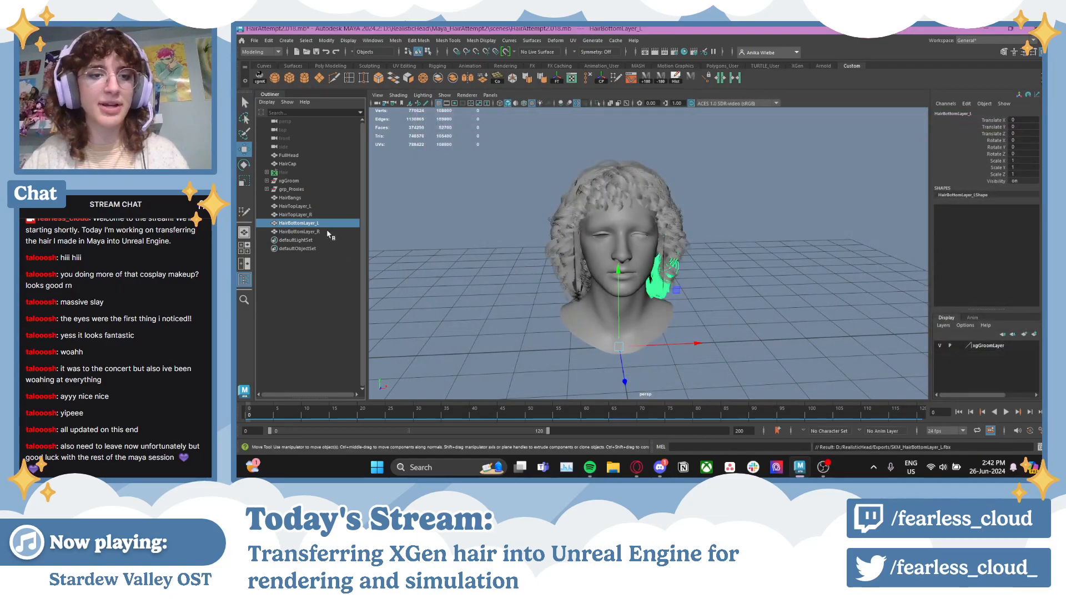
- Export only the HairBottomLayer_R mesh as an FBX named SKM_HairBottomLayer_R into the RealisticHead Exports folder
click(311, 232)
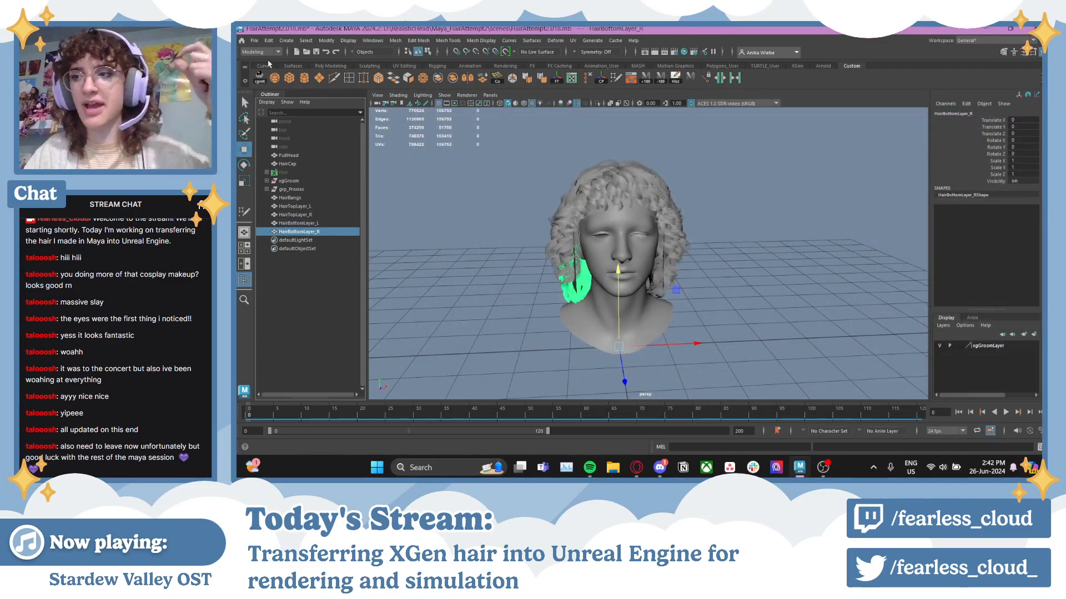
click(255, 40)
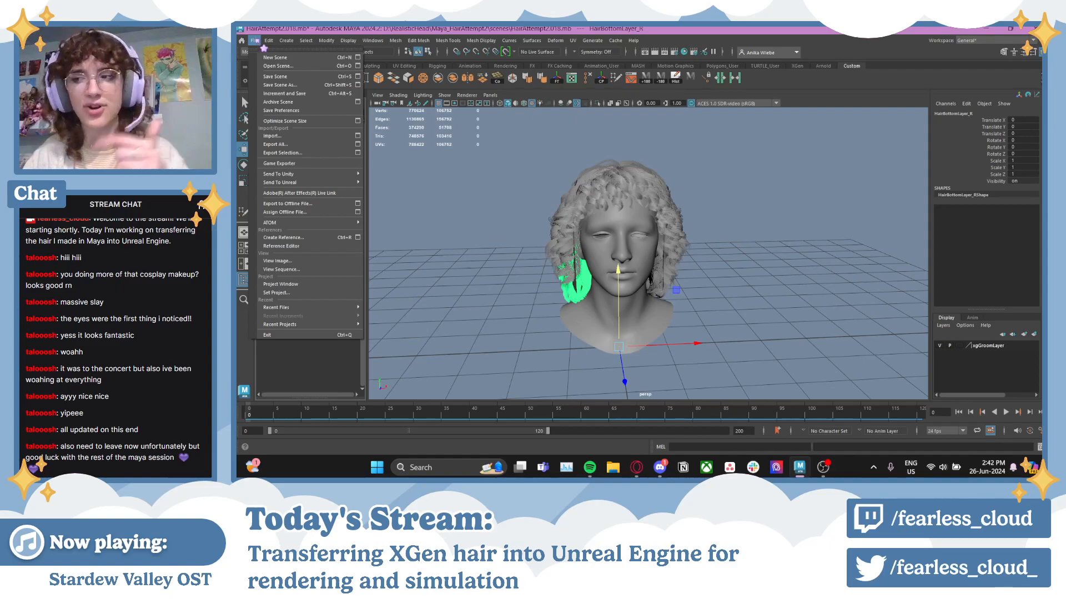
click(296, 153)
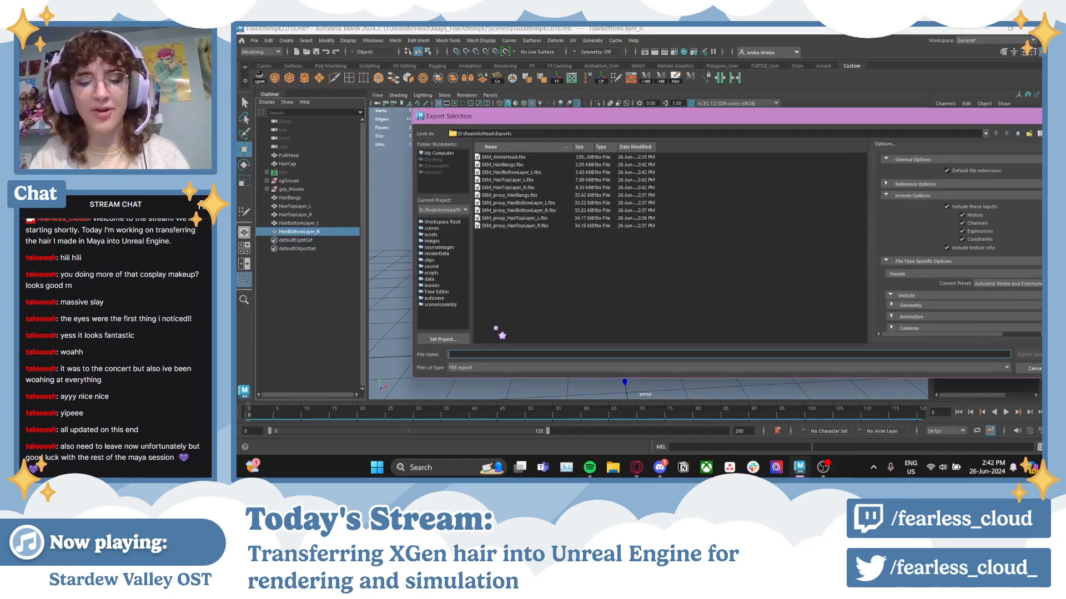
text(SKM)
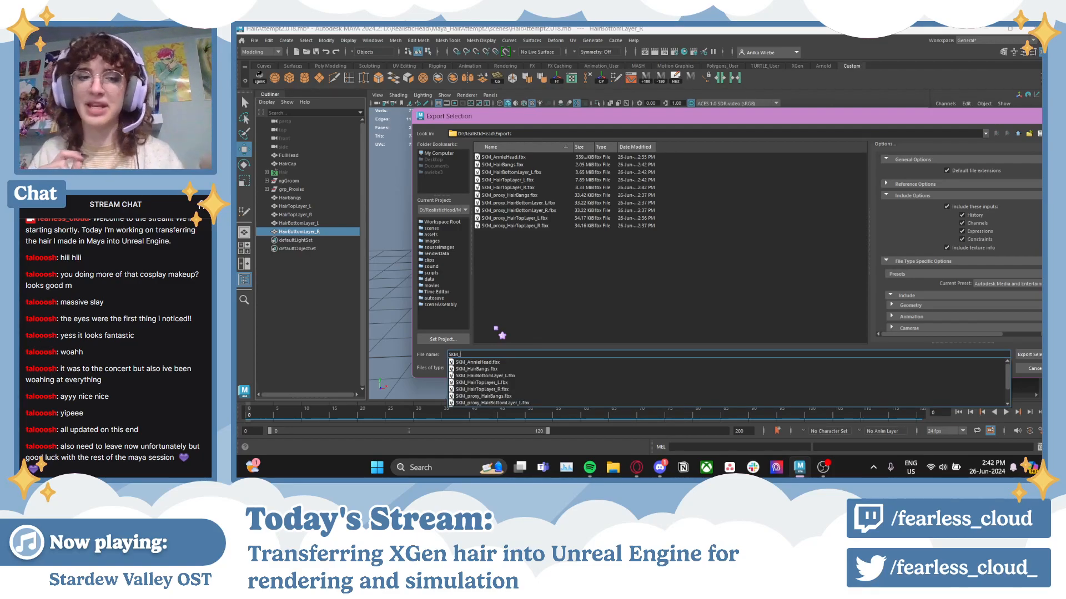
text(_)
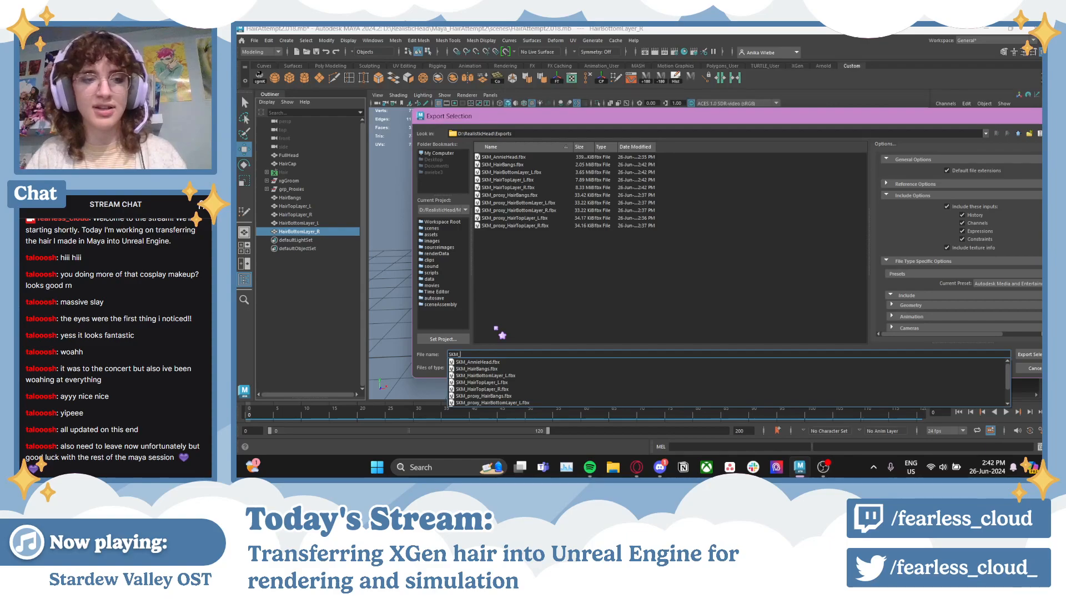
text(HairBot)
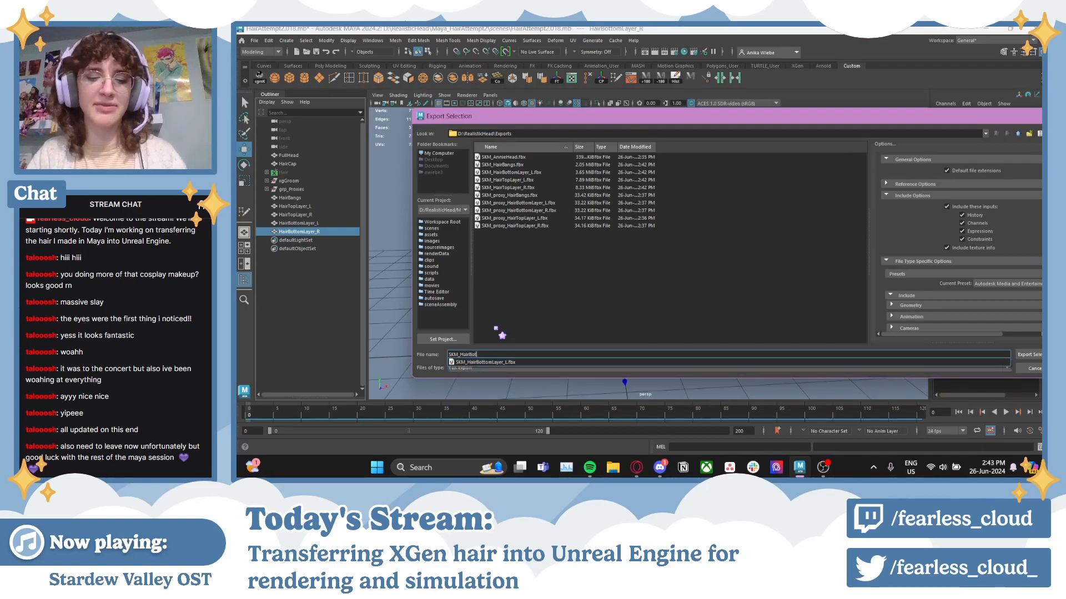
text(tomLaye)
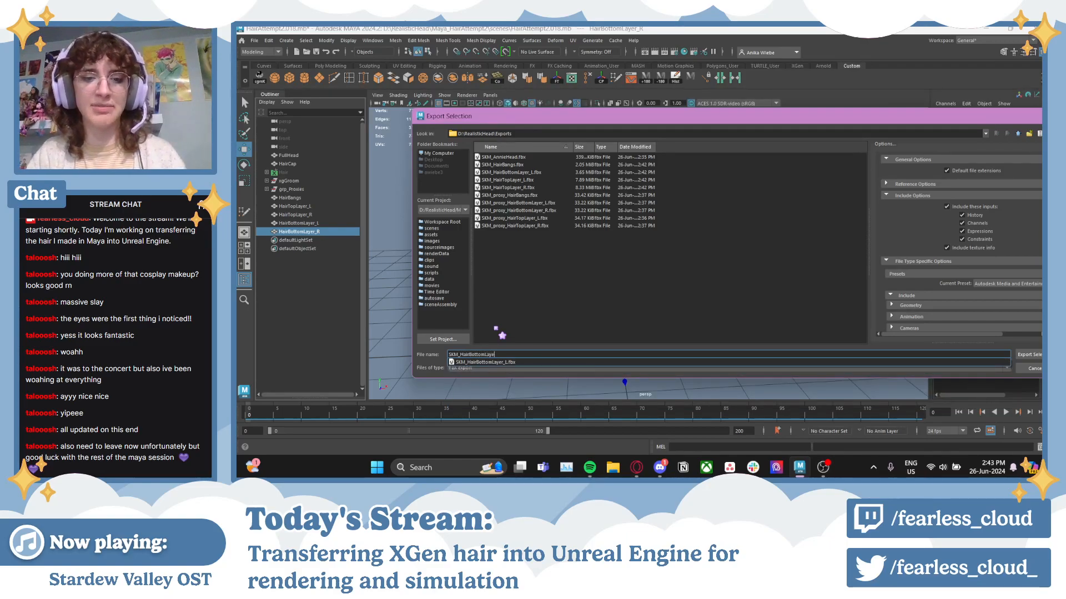
text(r_R)
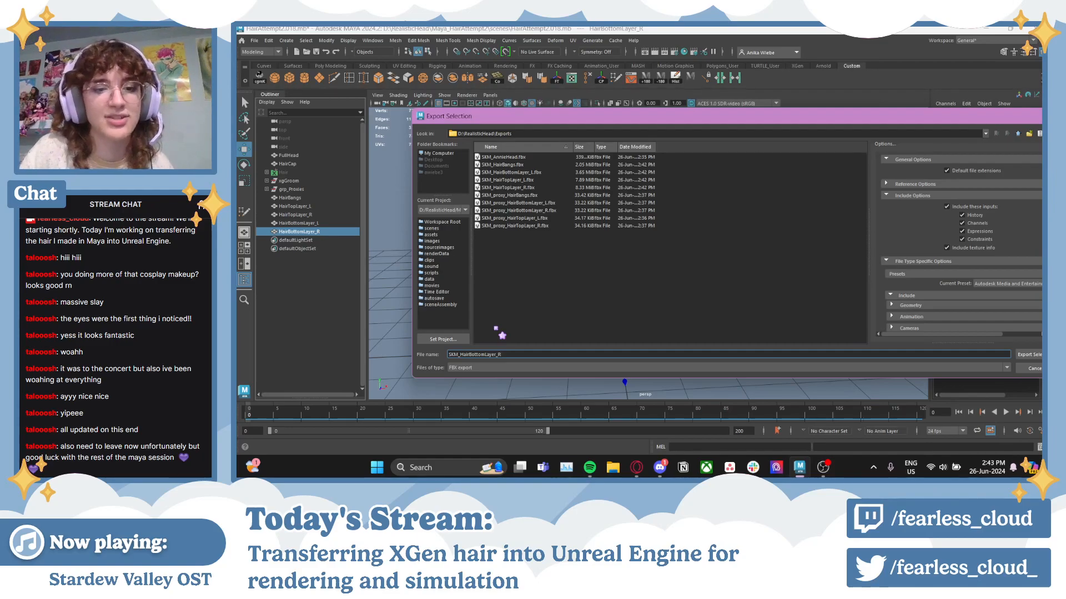
key(Return)
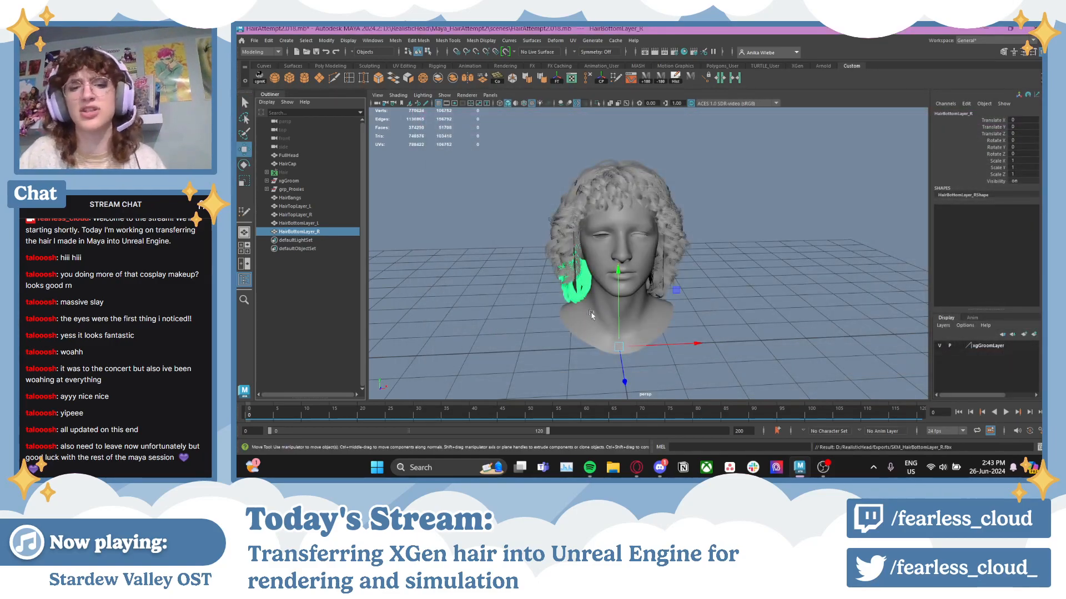
- Deselect the hair mesh, inspect the head from the side, and check the exported FBX files in the RealisticHead Exports folder in File Explorer
alt+drag(591, 315, 669, 319)
click(759, 308)
alt+right_drag(754, 310, 669, 318)
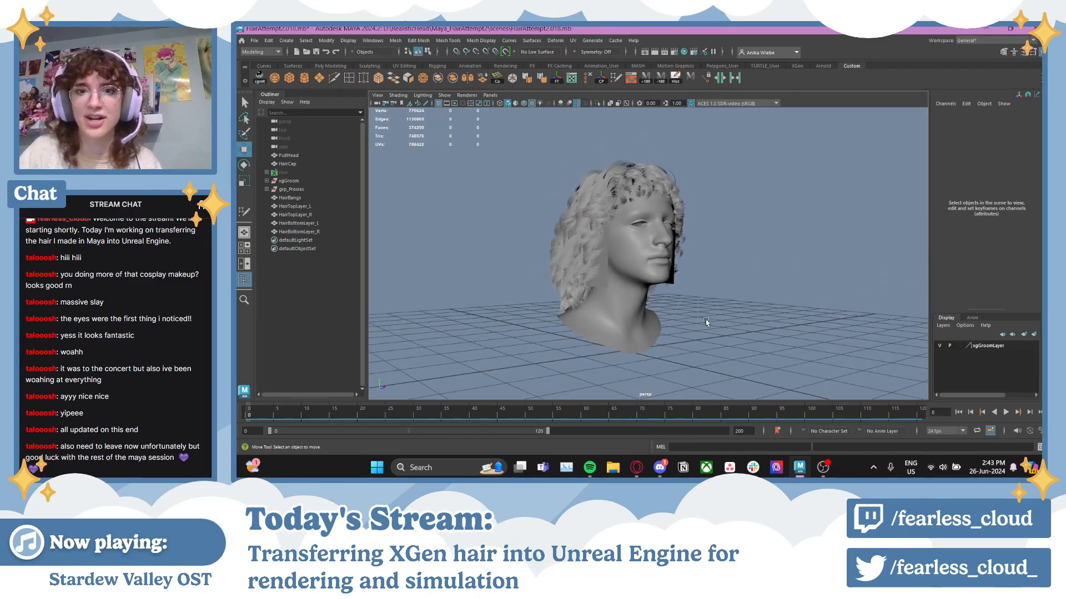
alt+drag(706, 320, 728, 322)
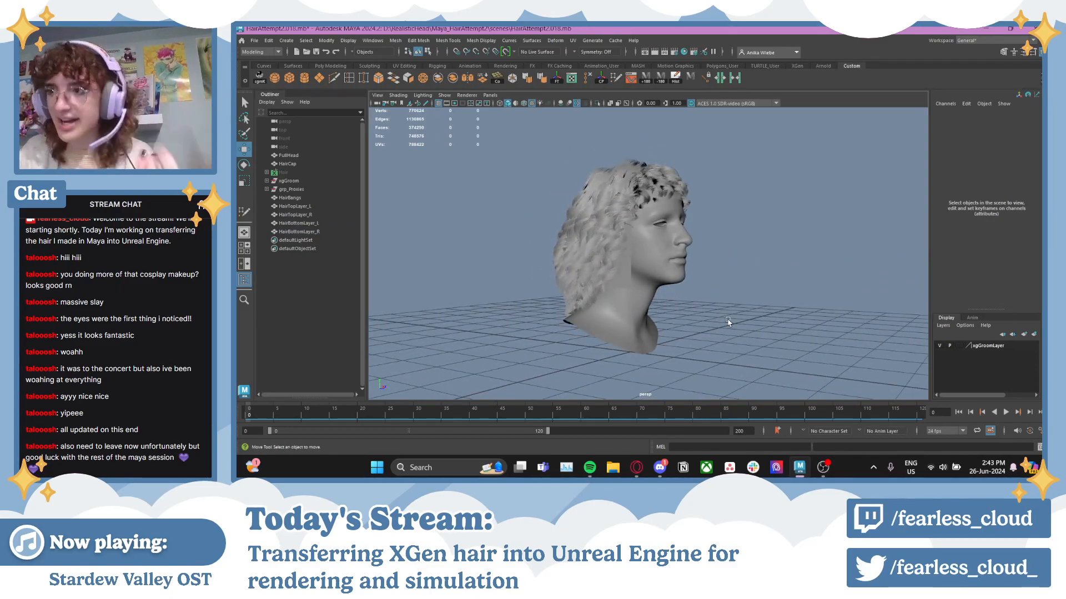
mouse_move(690, 312)
alt+mouse_down()
mouse_move(788, 314)
mouse_move(676, 307)
alt+mouse_up()
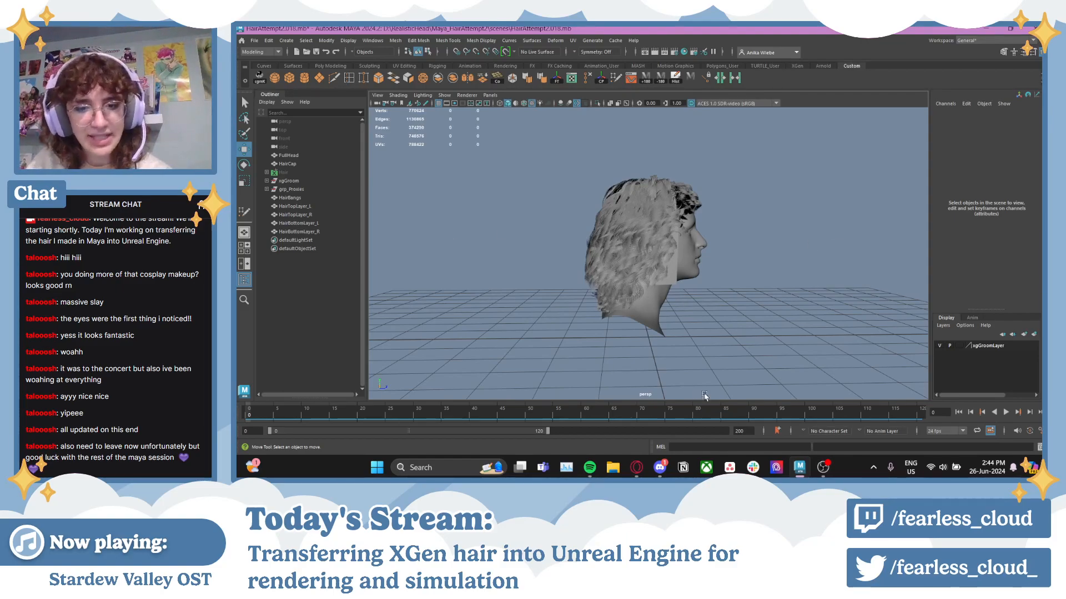
click(613, 467)
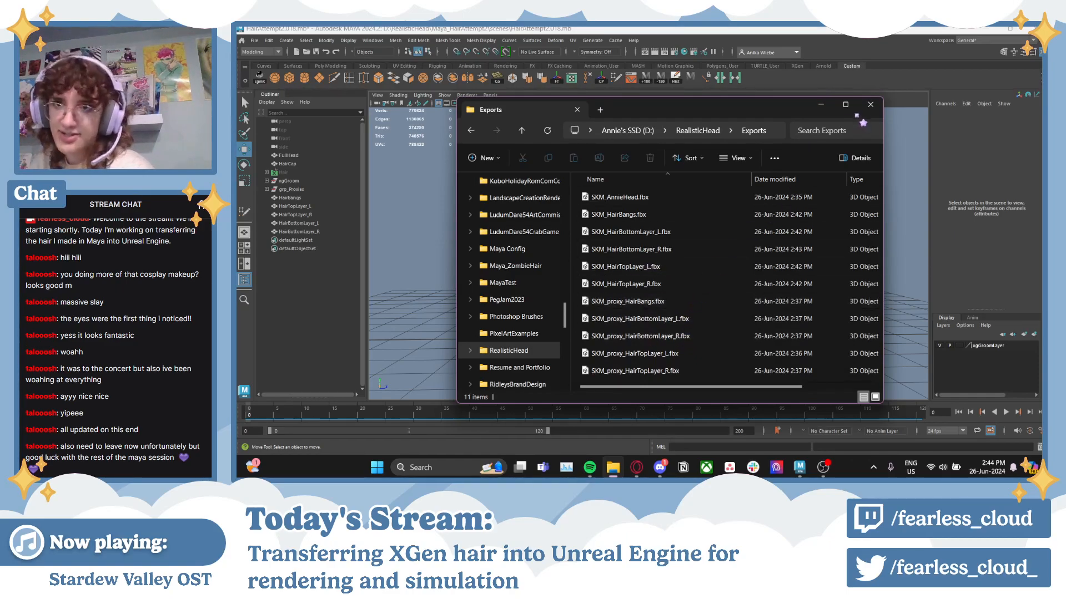
click(870, 105)
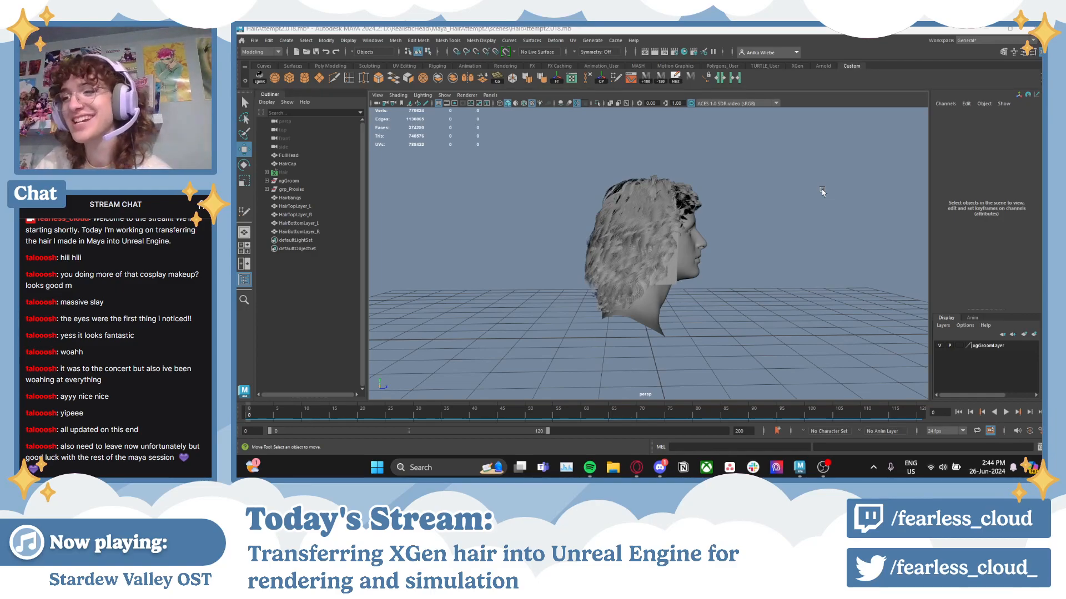
scroll(762, 252, up, 4)
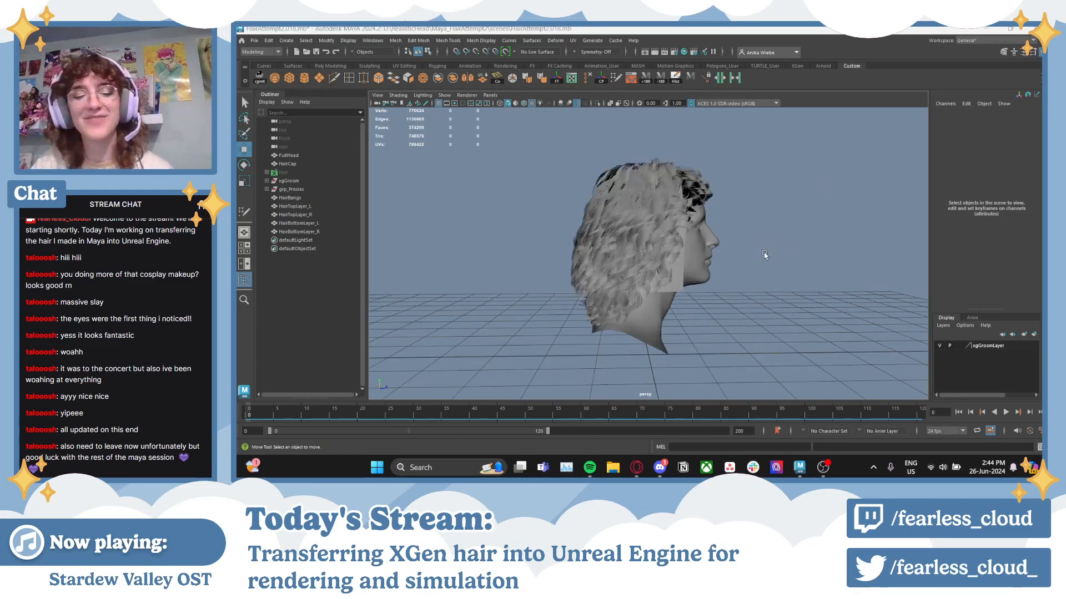
scroll(764, 250, down, 1)
alt+drag(763, 250, 731, 244)
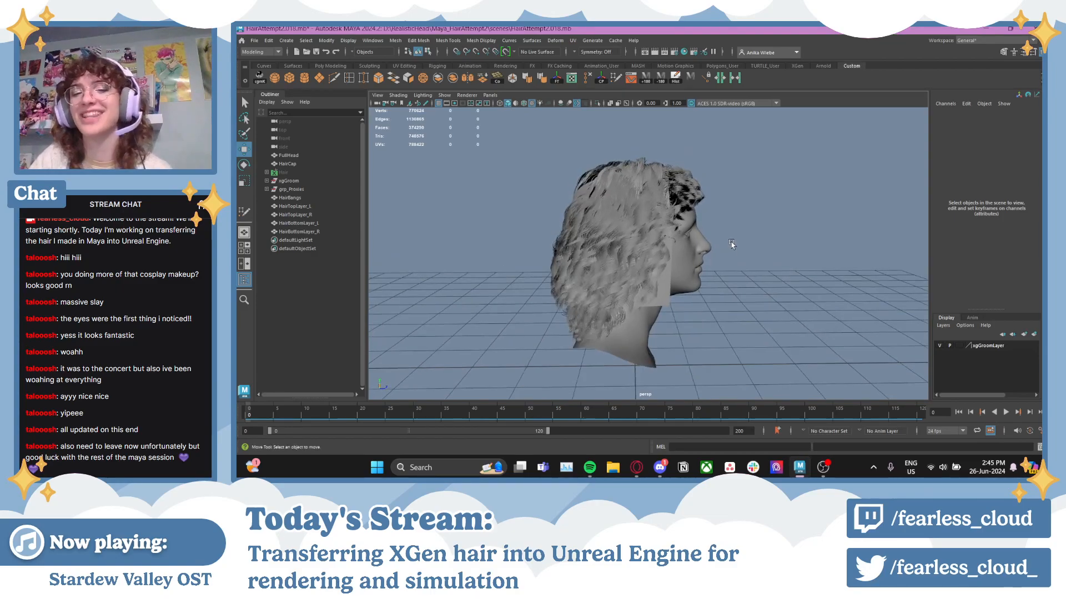